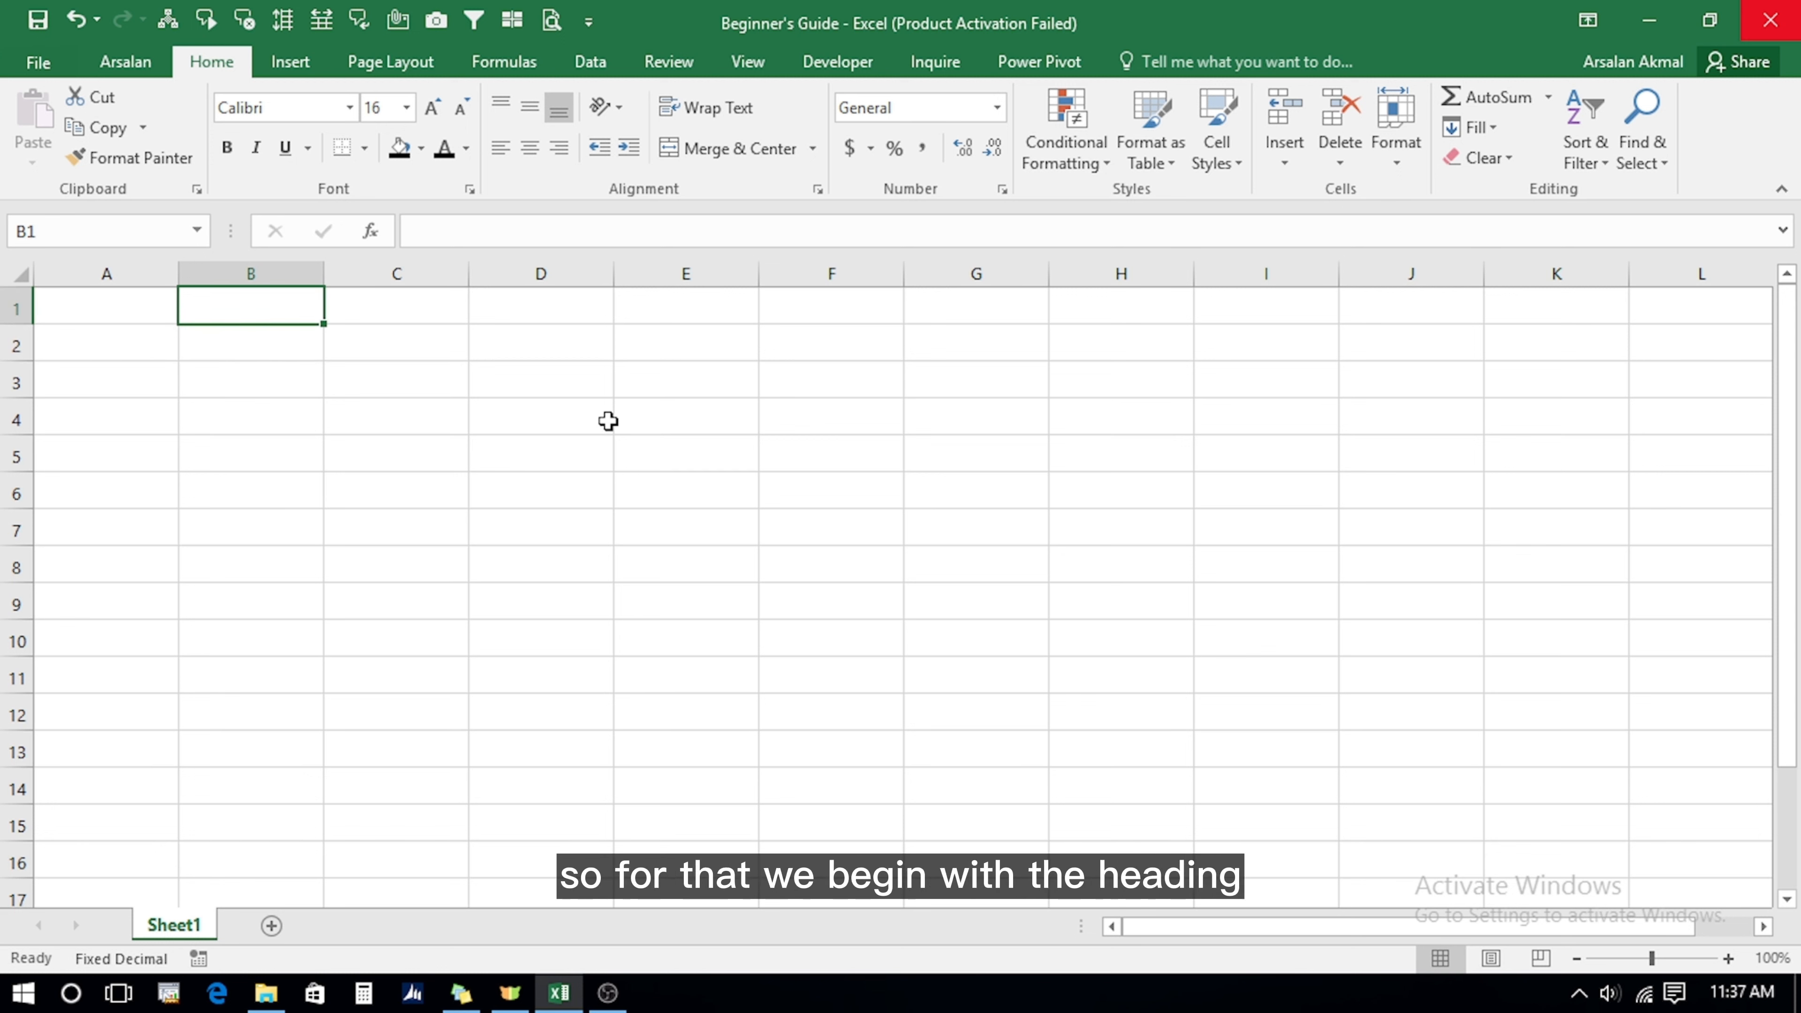
Enter the heading "Result Sheet" in cell B1.
text(Result)
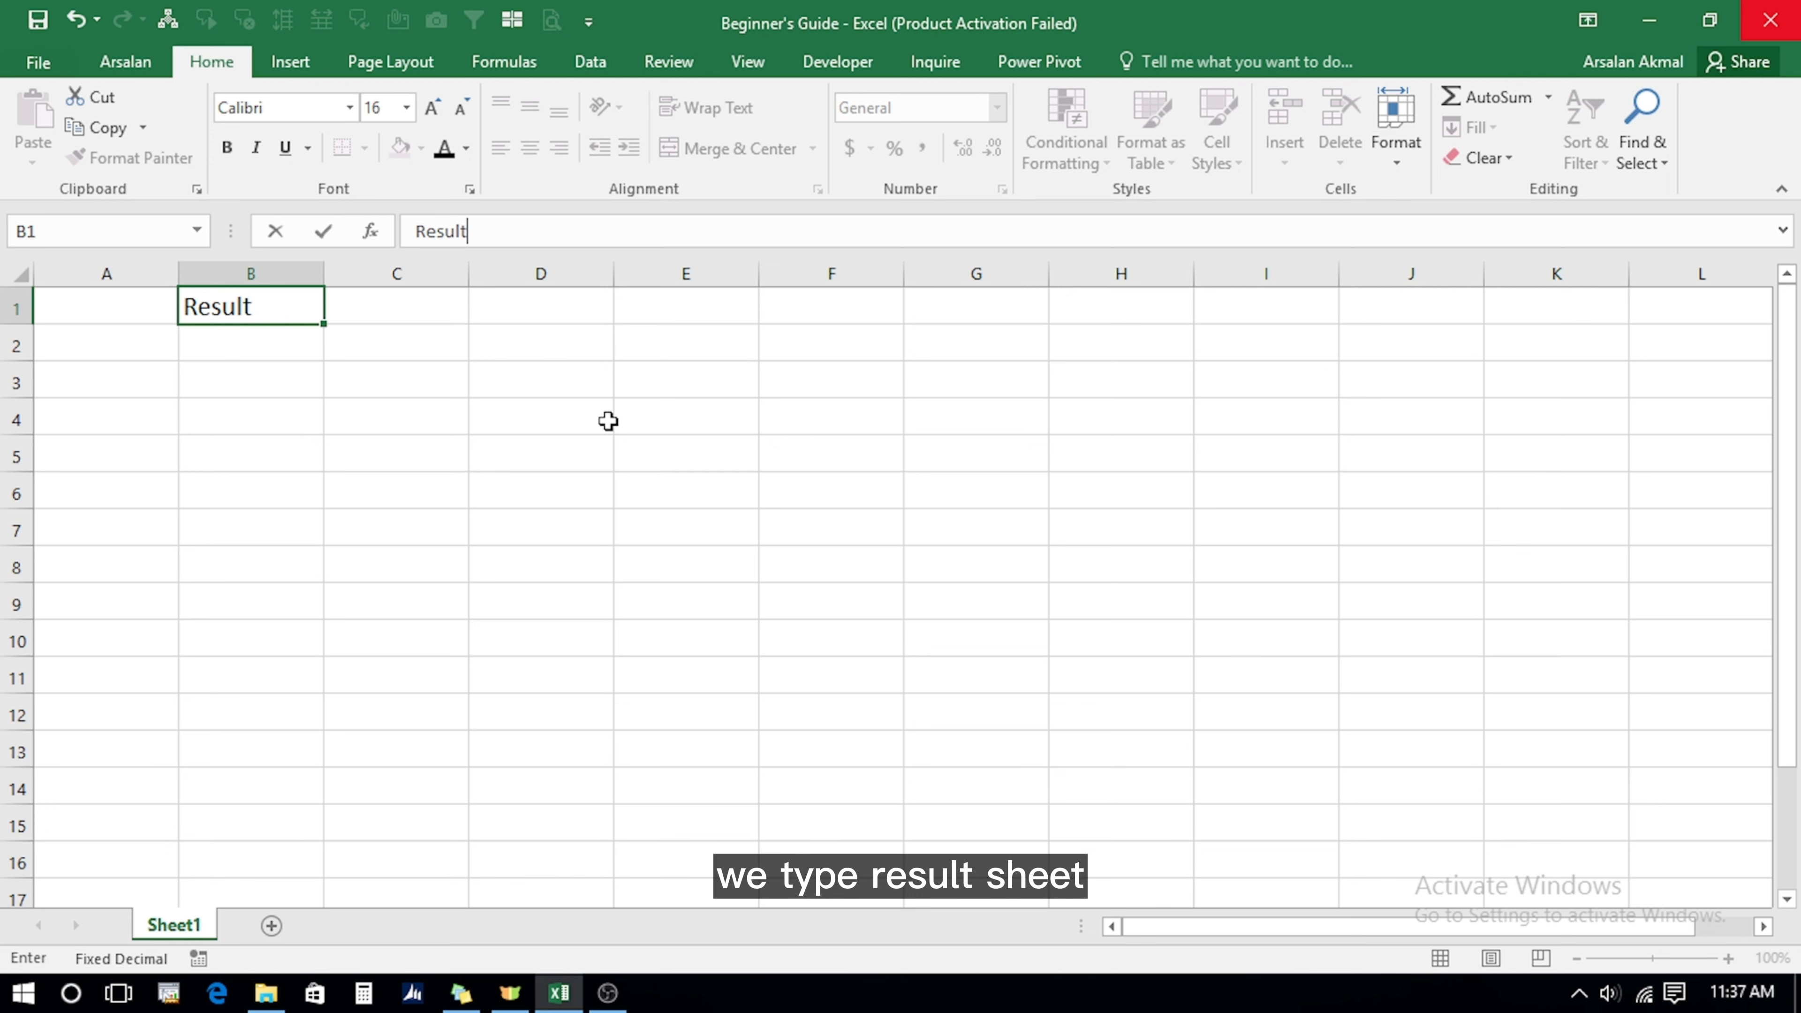
text( Sh)
key(Tab)
Start the table header in row 5 with Student ID in B5, Student Name in C5 and Gender in D5.
key(Left)
key(Down)
key(Down)
key(Down)
key(Down)
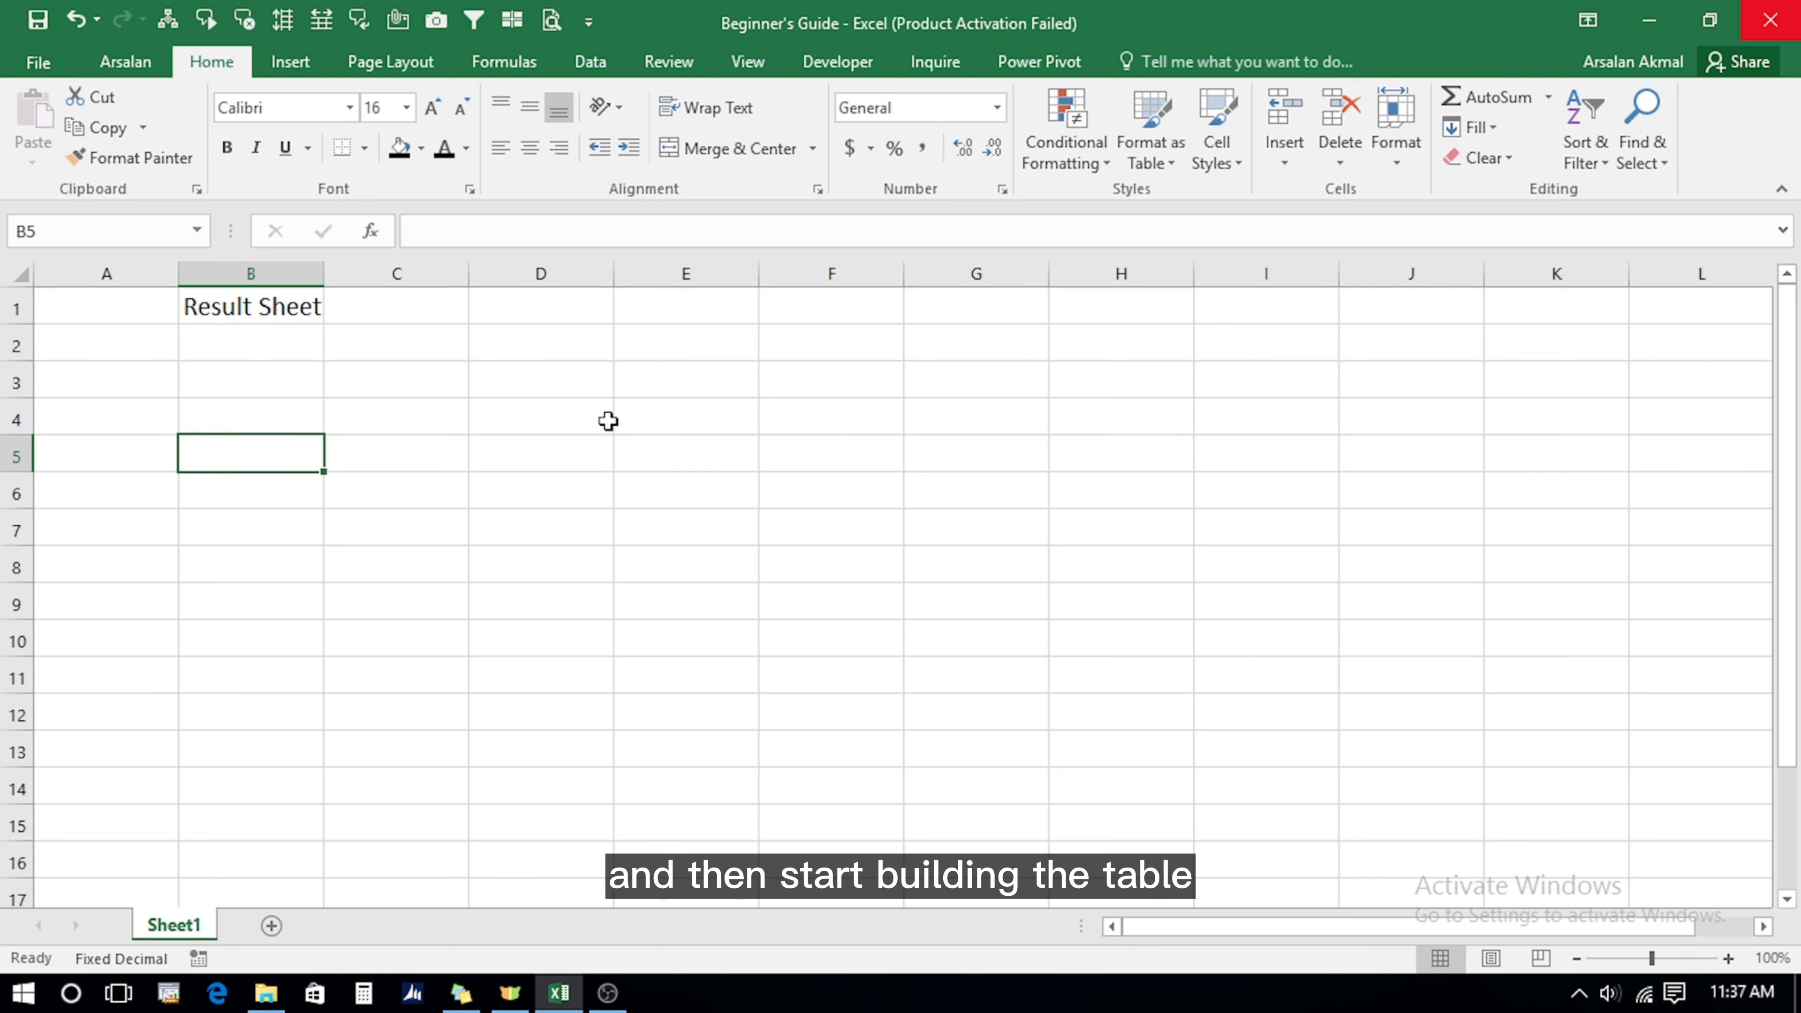
text(Studen)
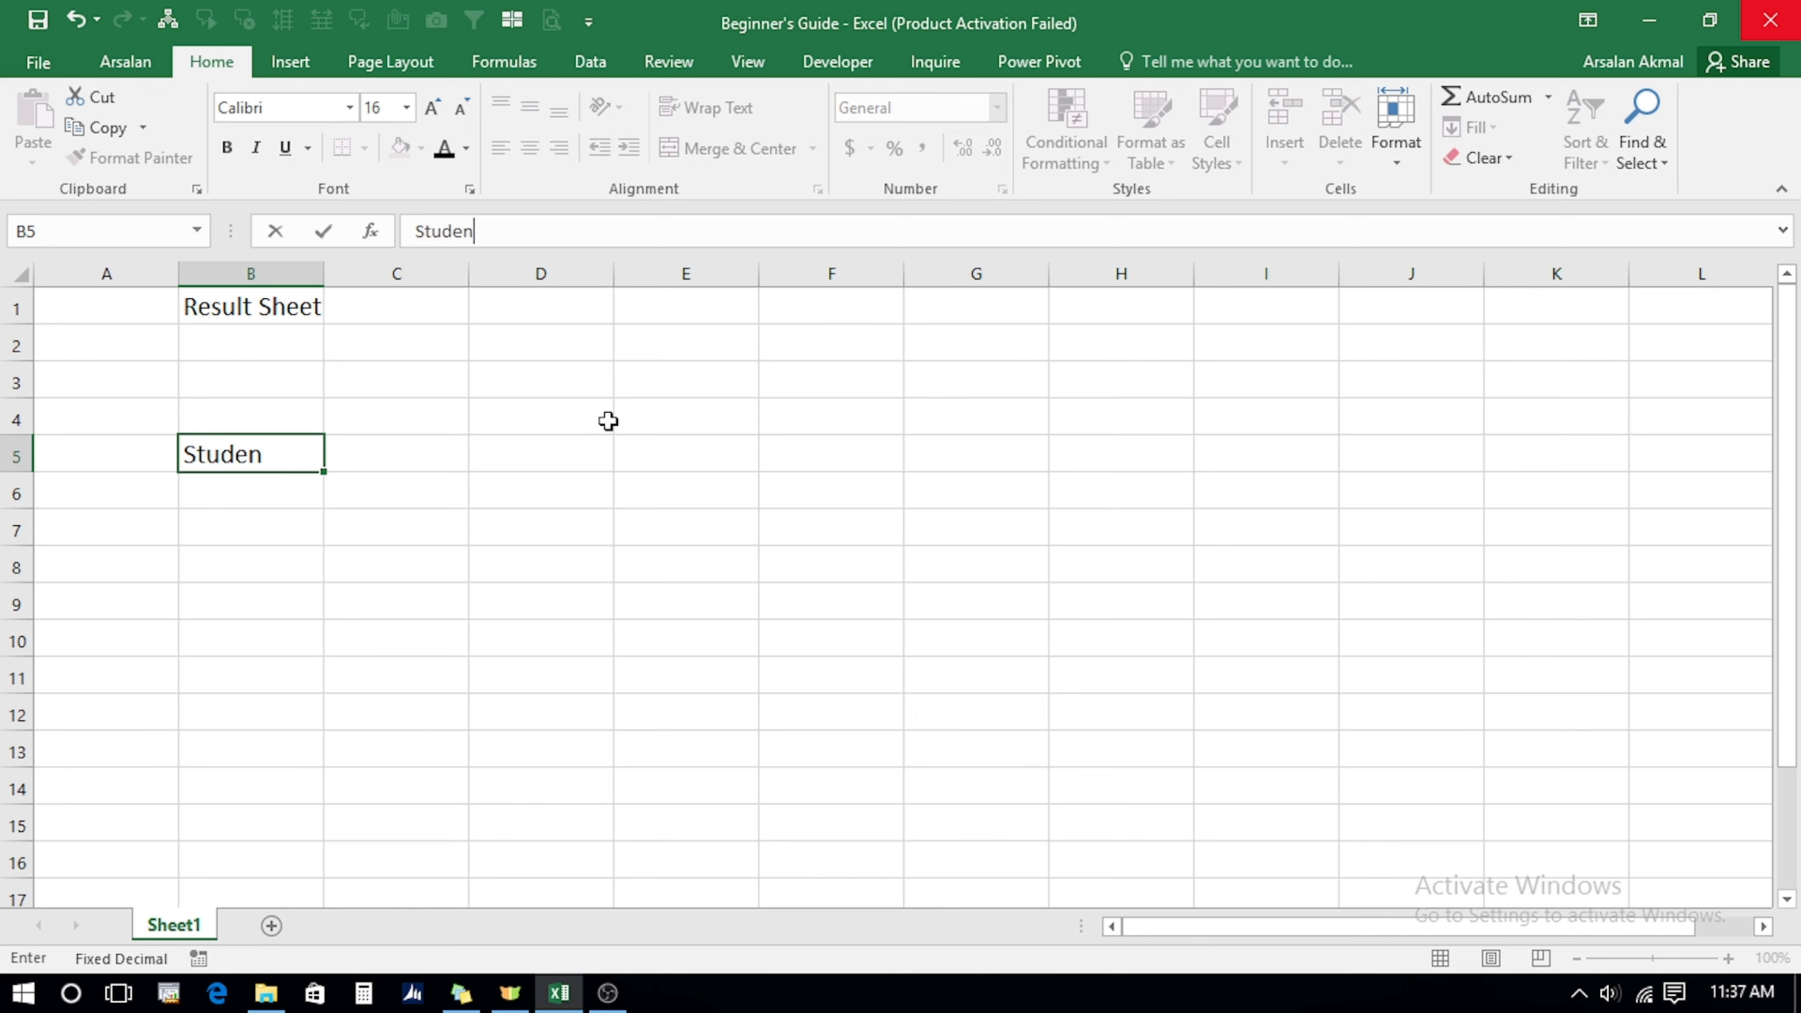
text(t ID)
key(Tab)
text(S)
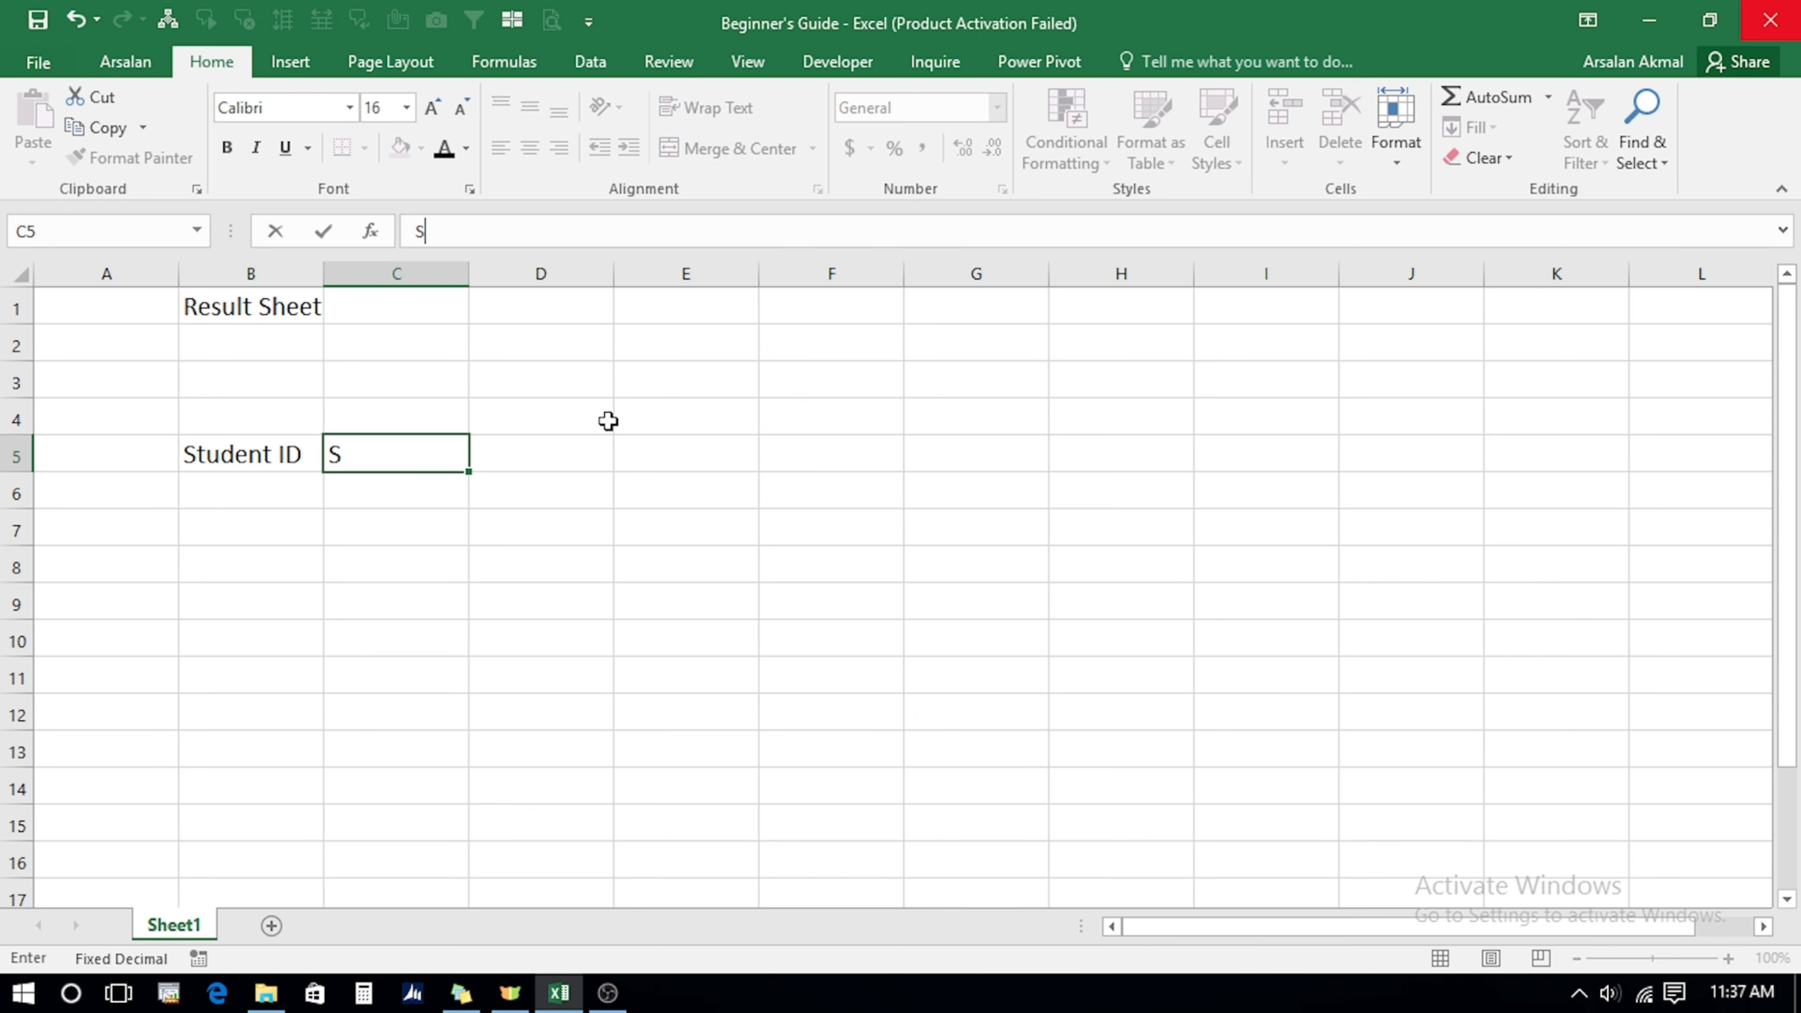
text(tudent)
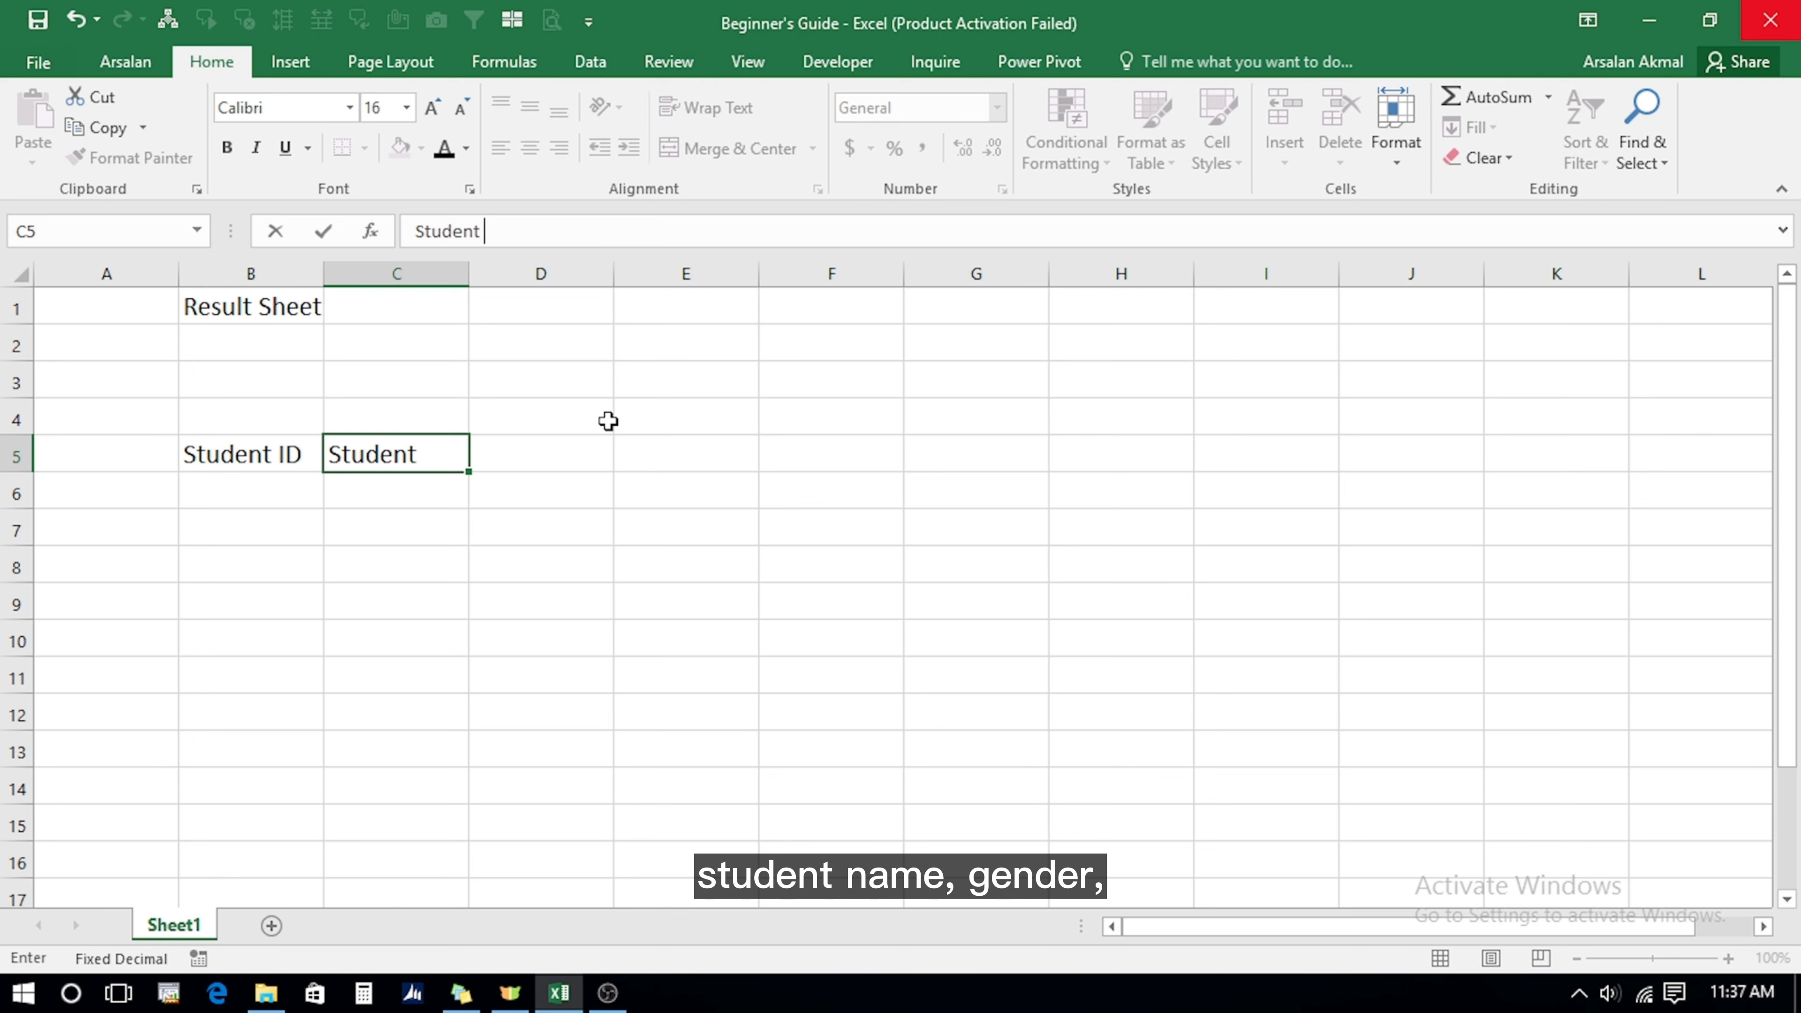
text( Name)
key(Tab)
text(Gen)
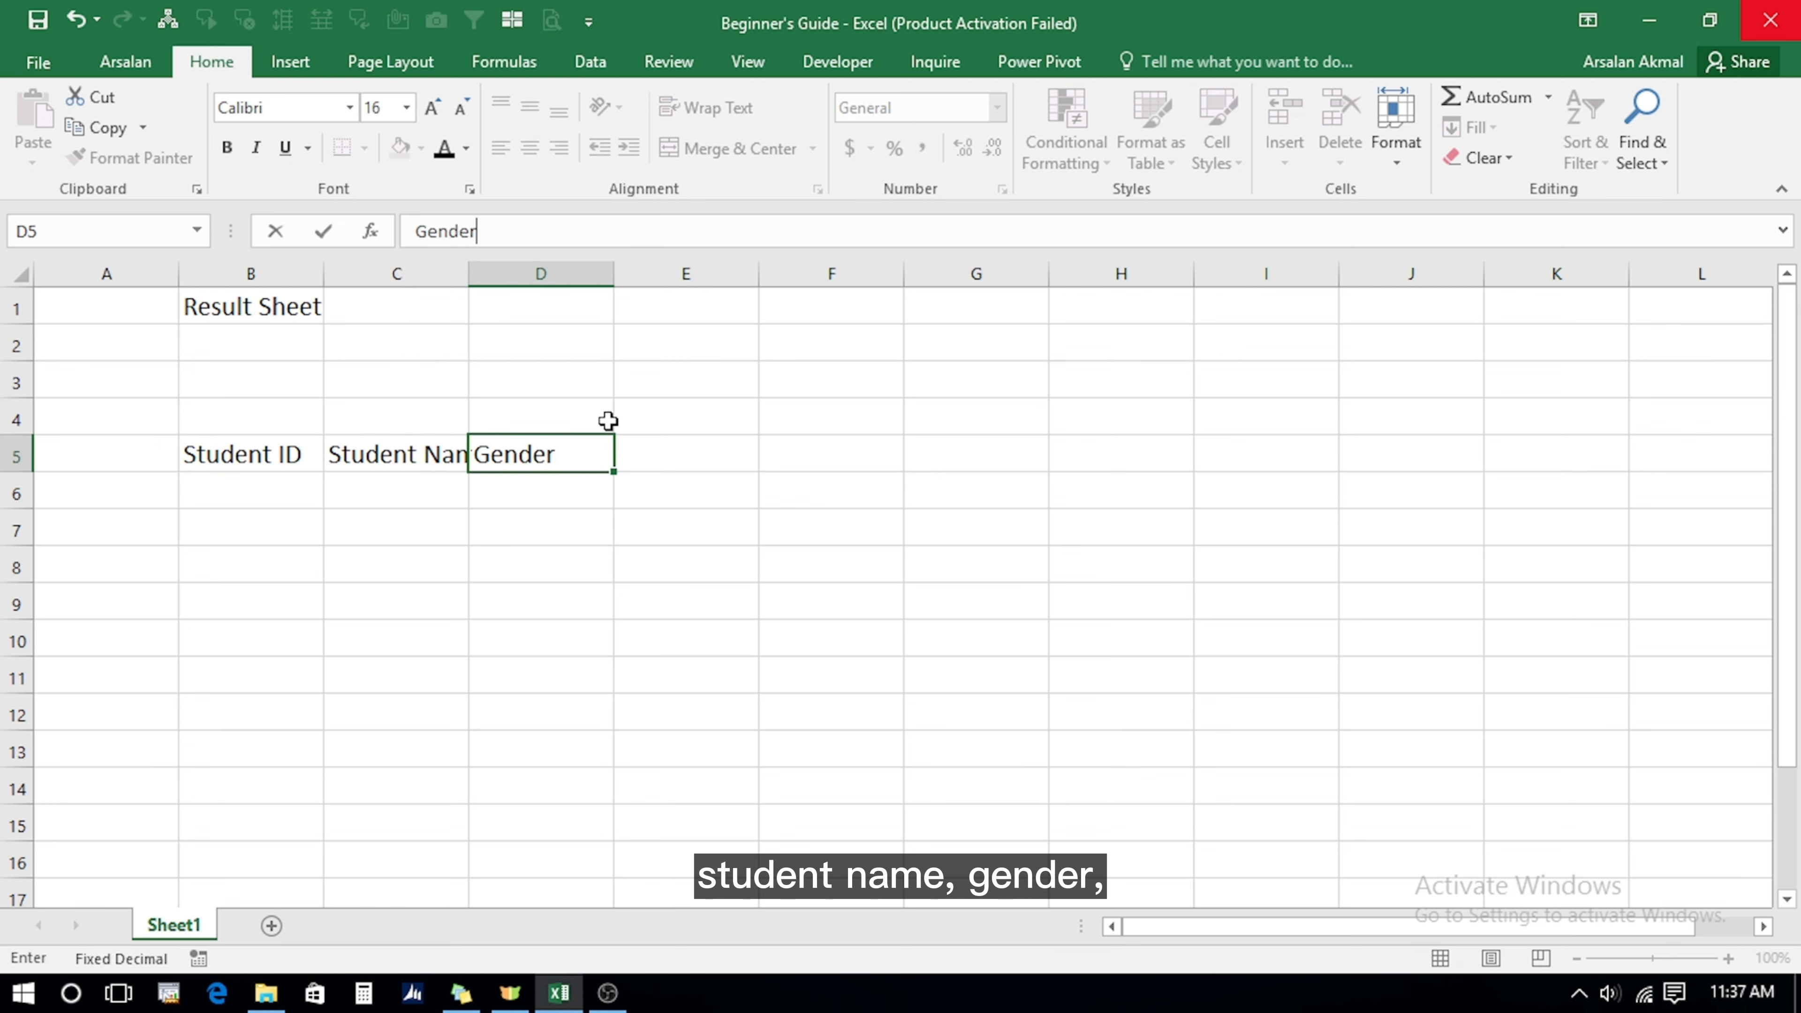
Complete the header row with Scoring/50 in E5, Percentage in F5 and Grades in G5.
key(Tab)
text(Sco)
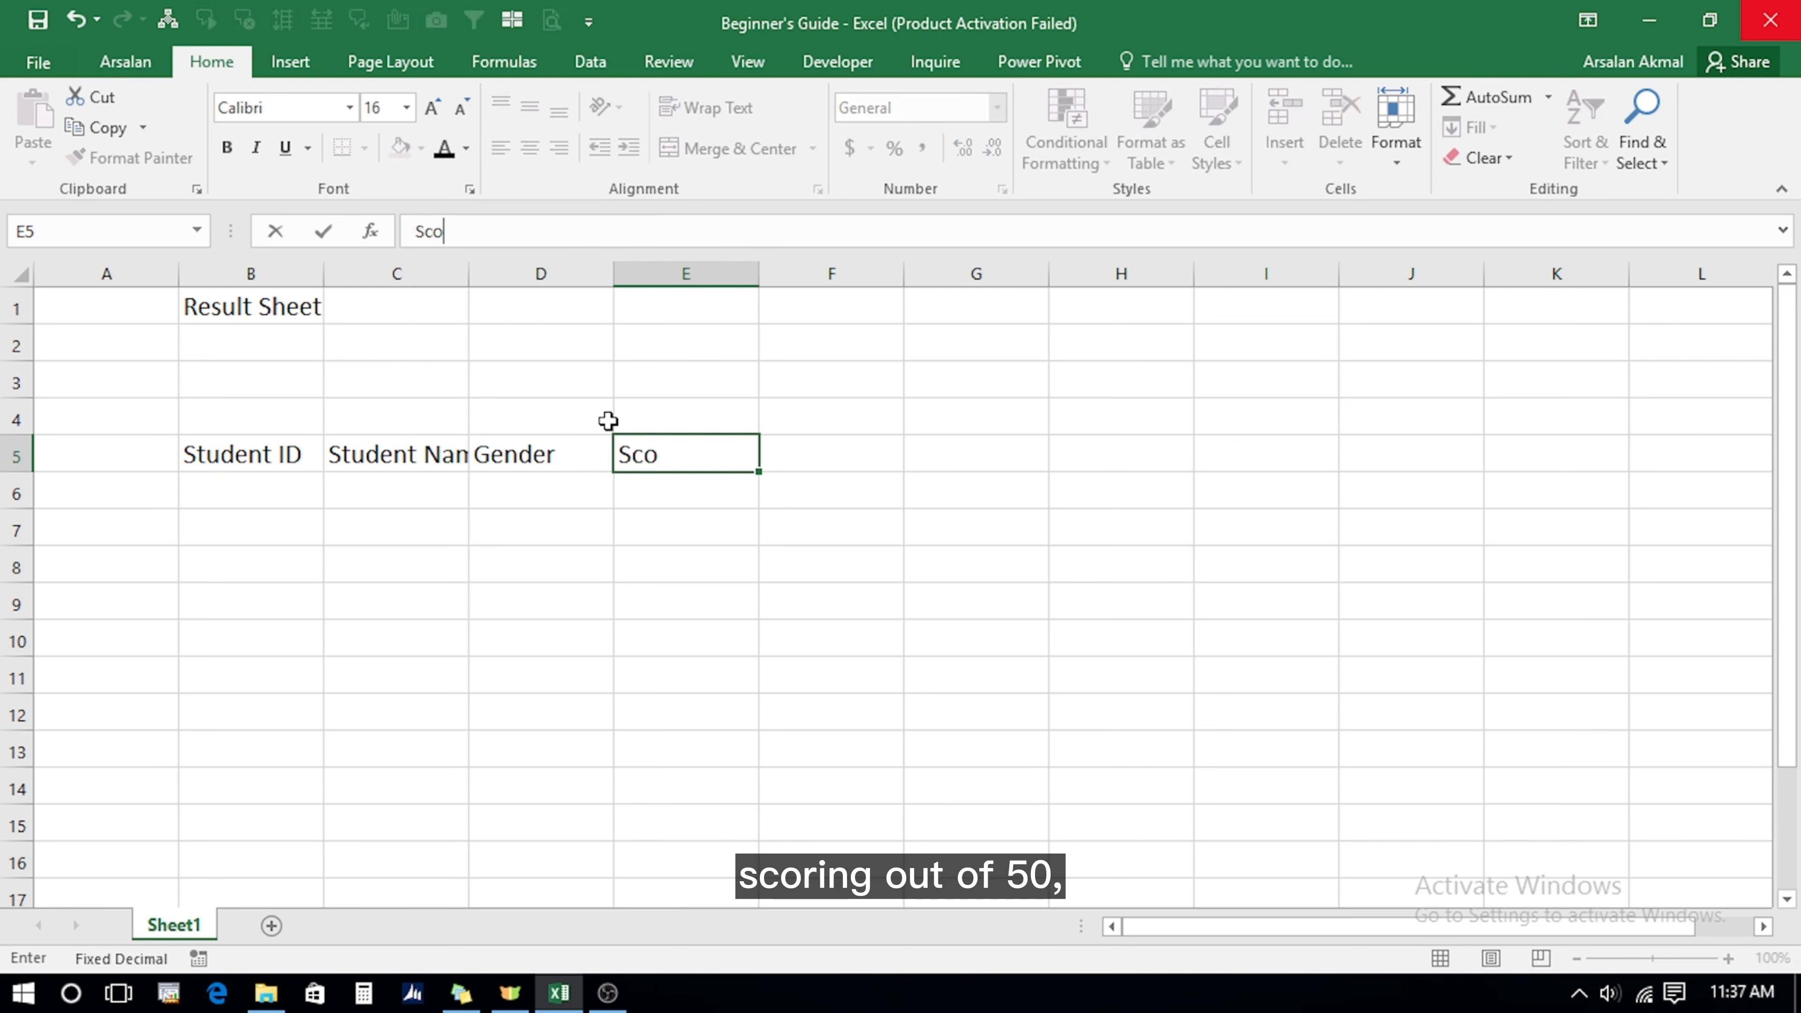
text(ring/50)
key(Tab)
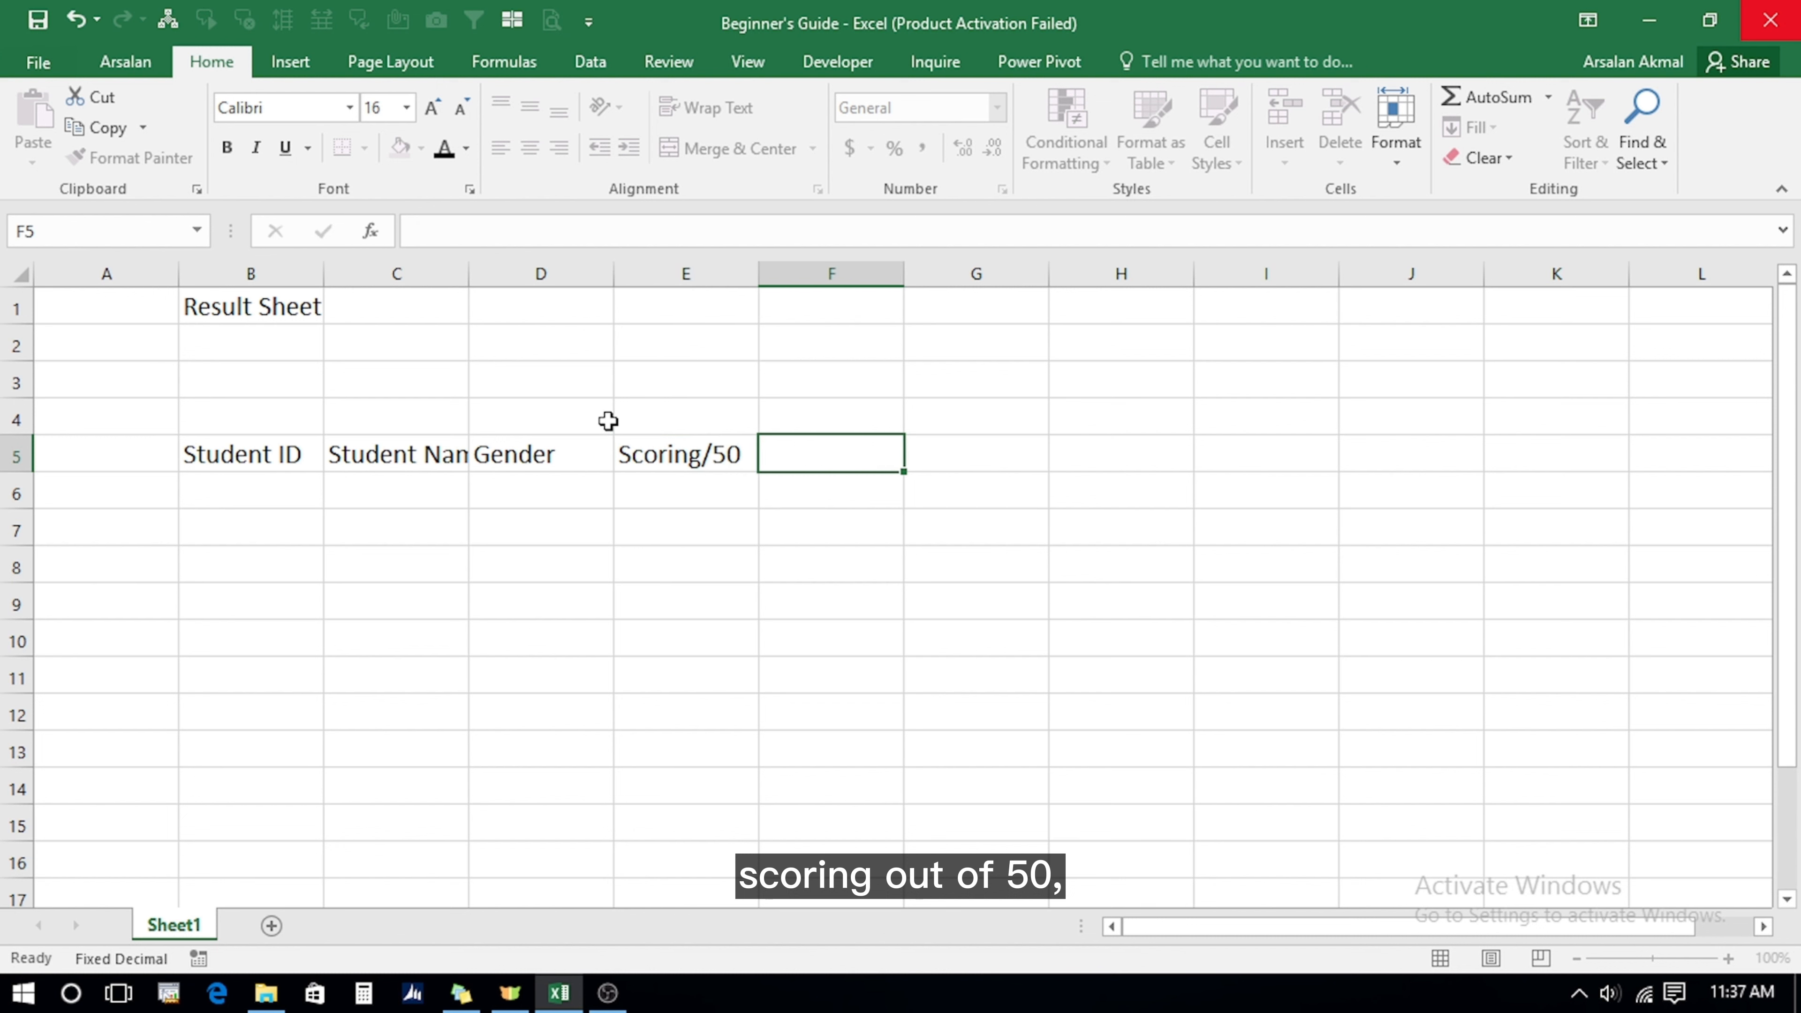
text(Percentage)
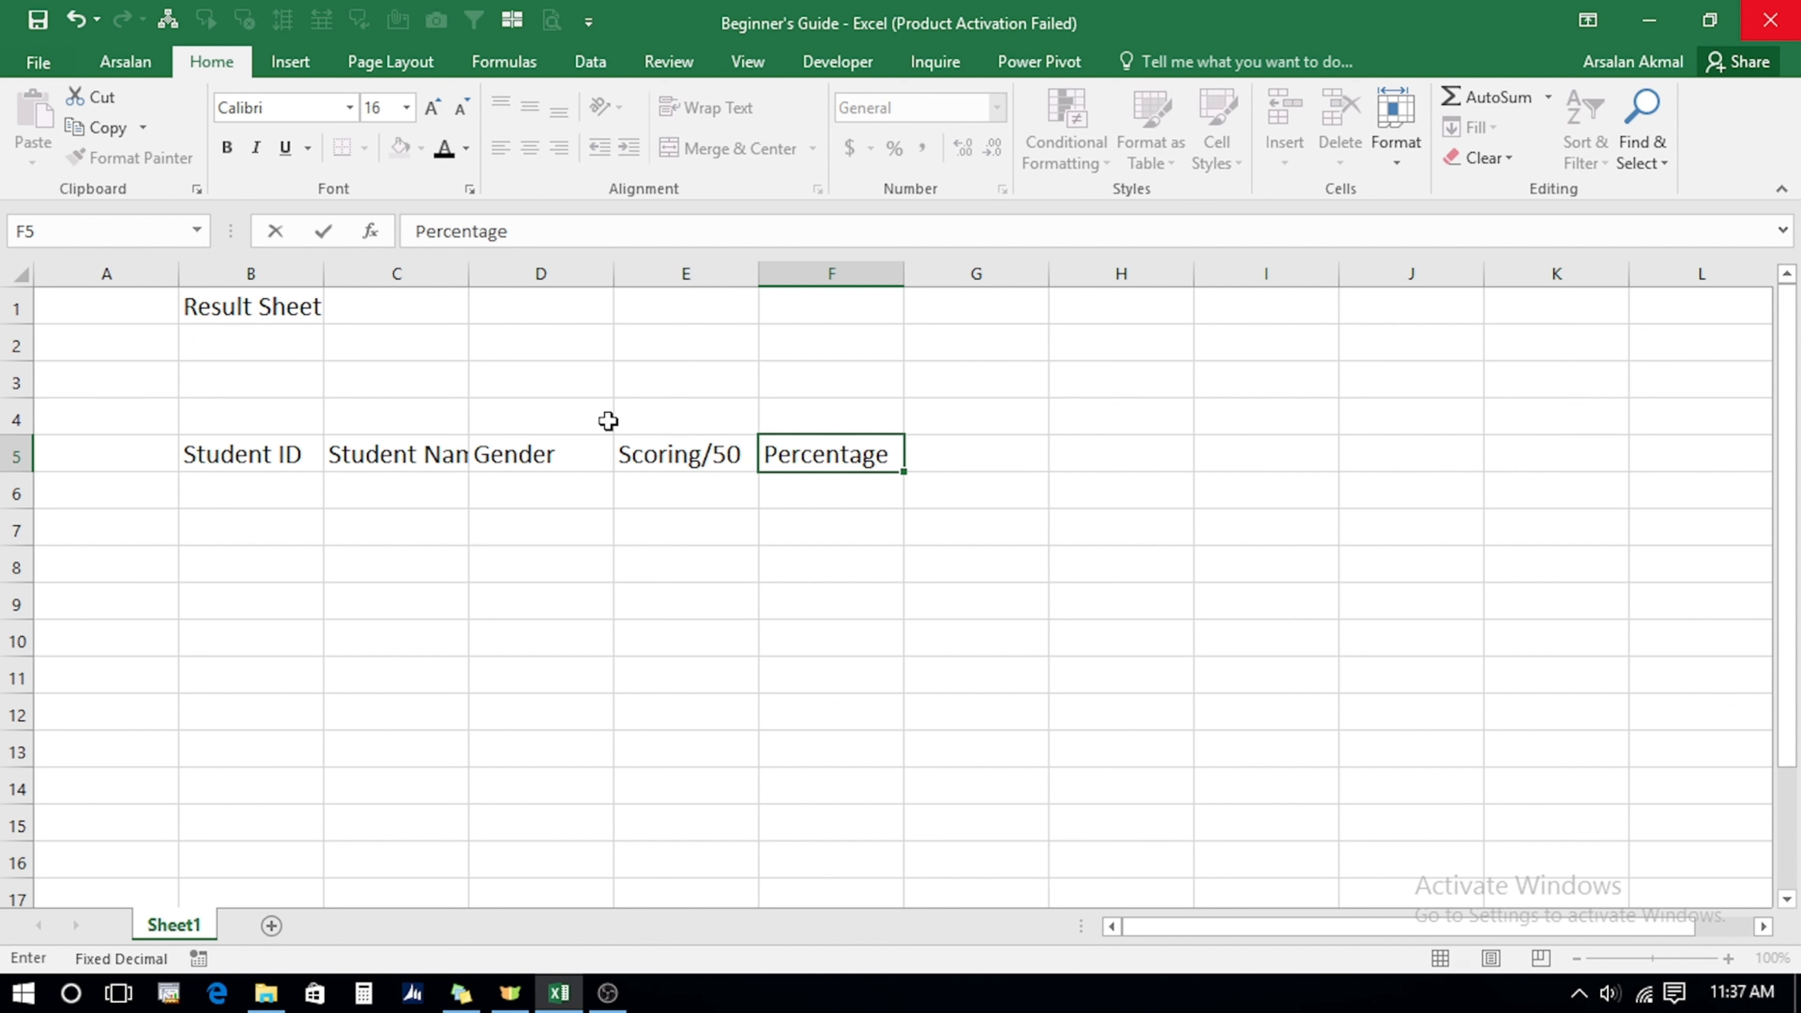
key(Tab)
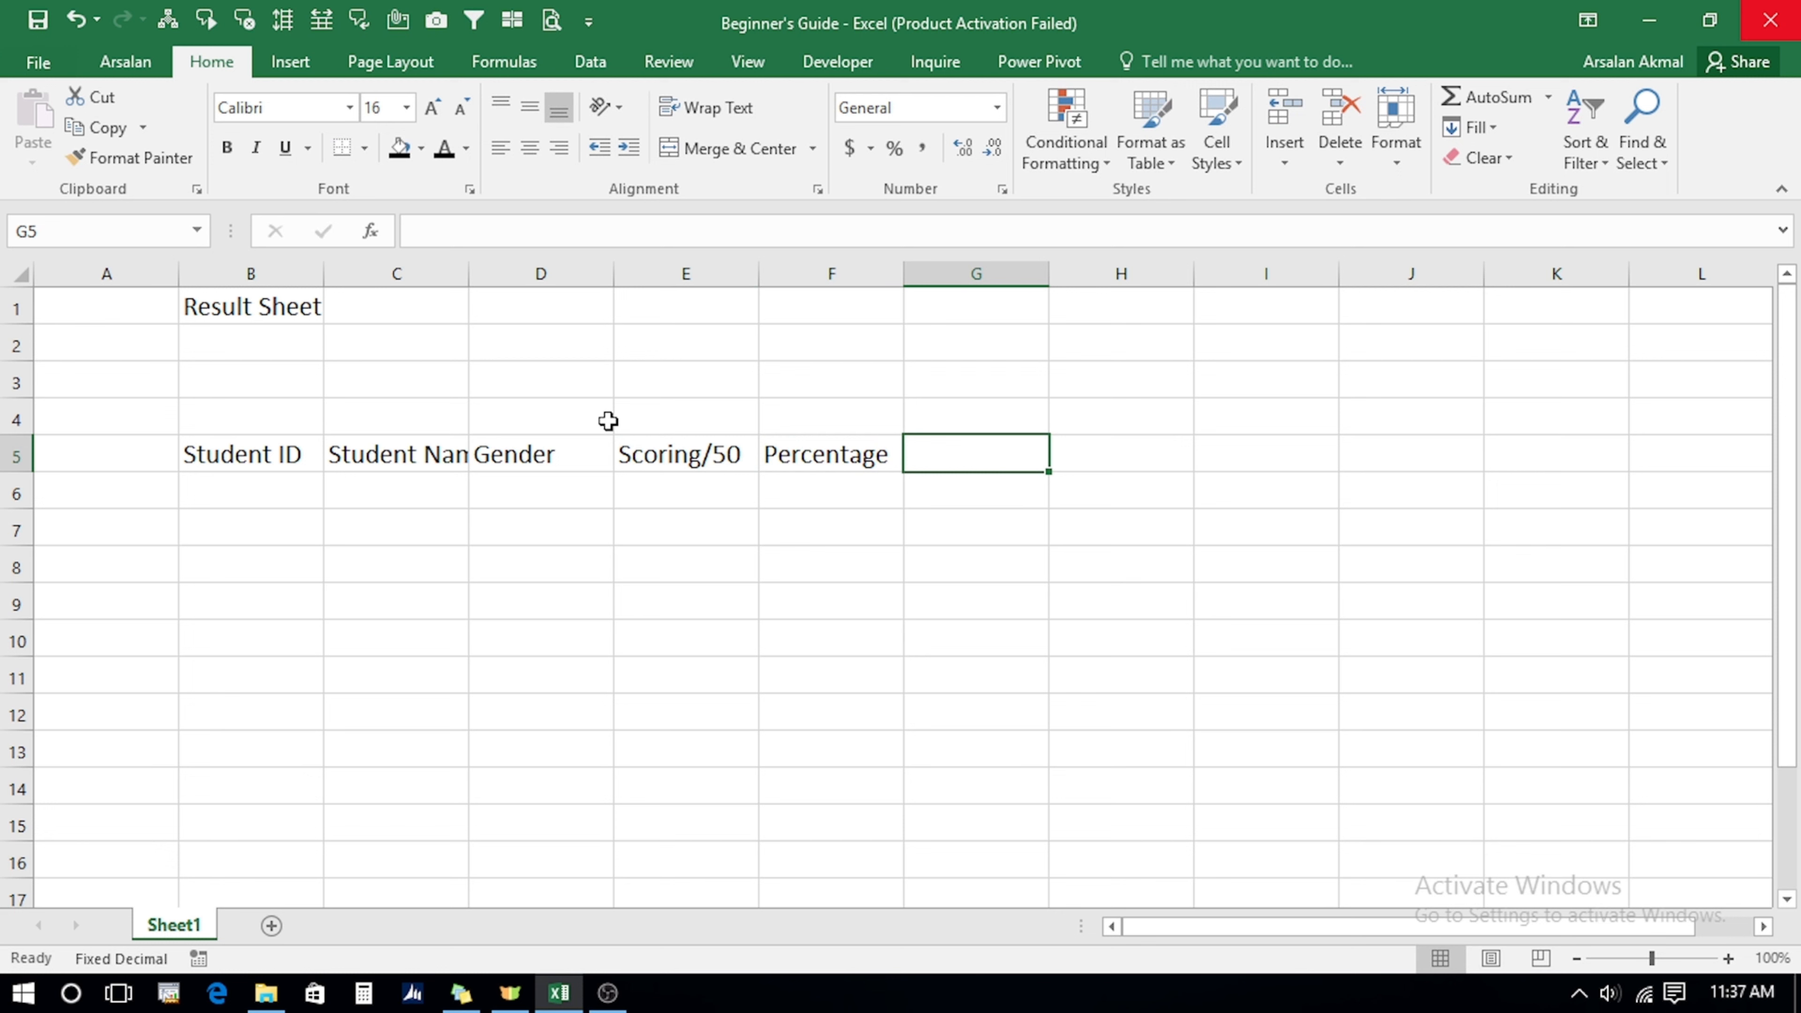
text(Grades)
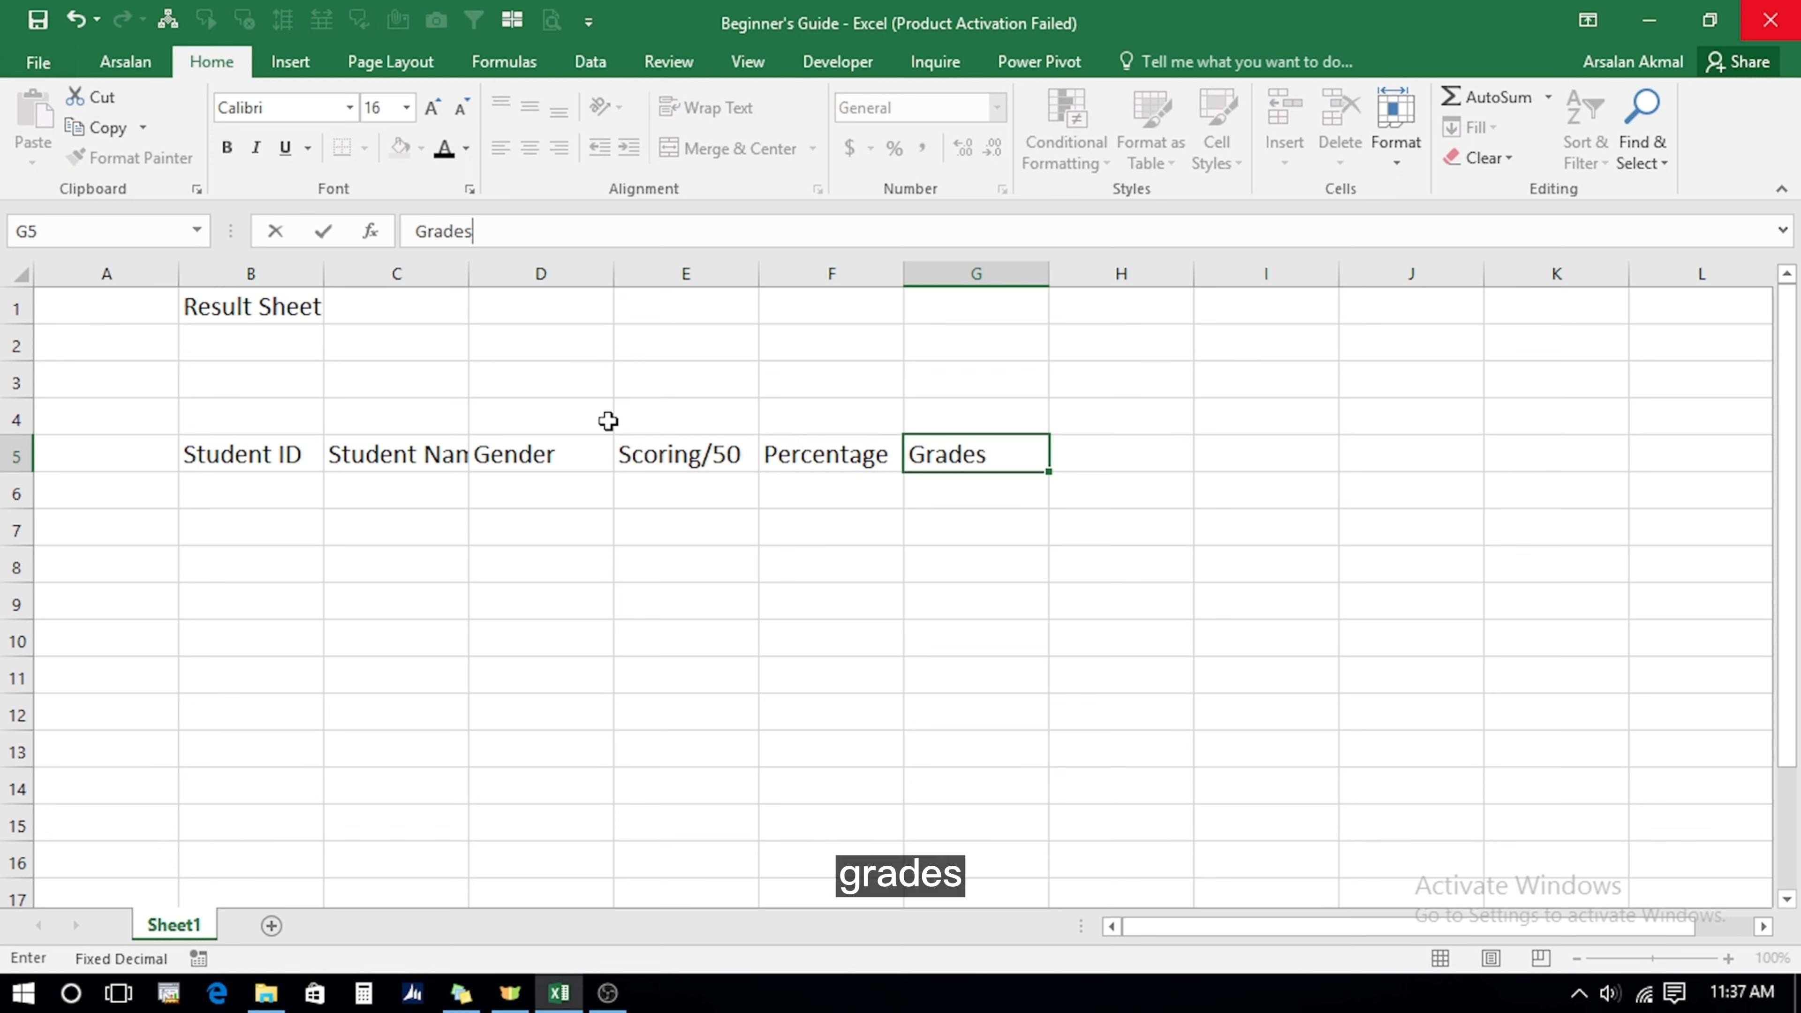
key(Left)
Enter 1 as the first student ID in cell B6.
key(Left)
key(Left)
key(Left)
key(Left)
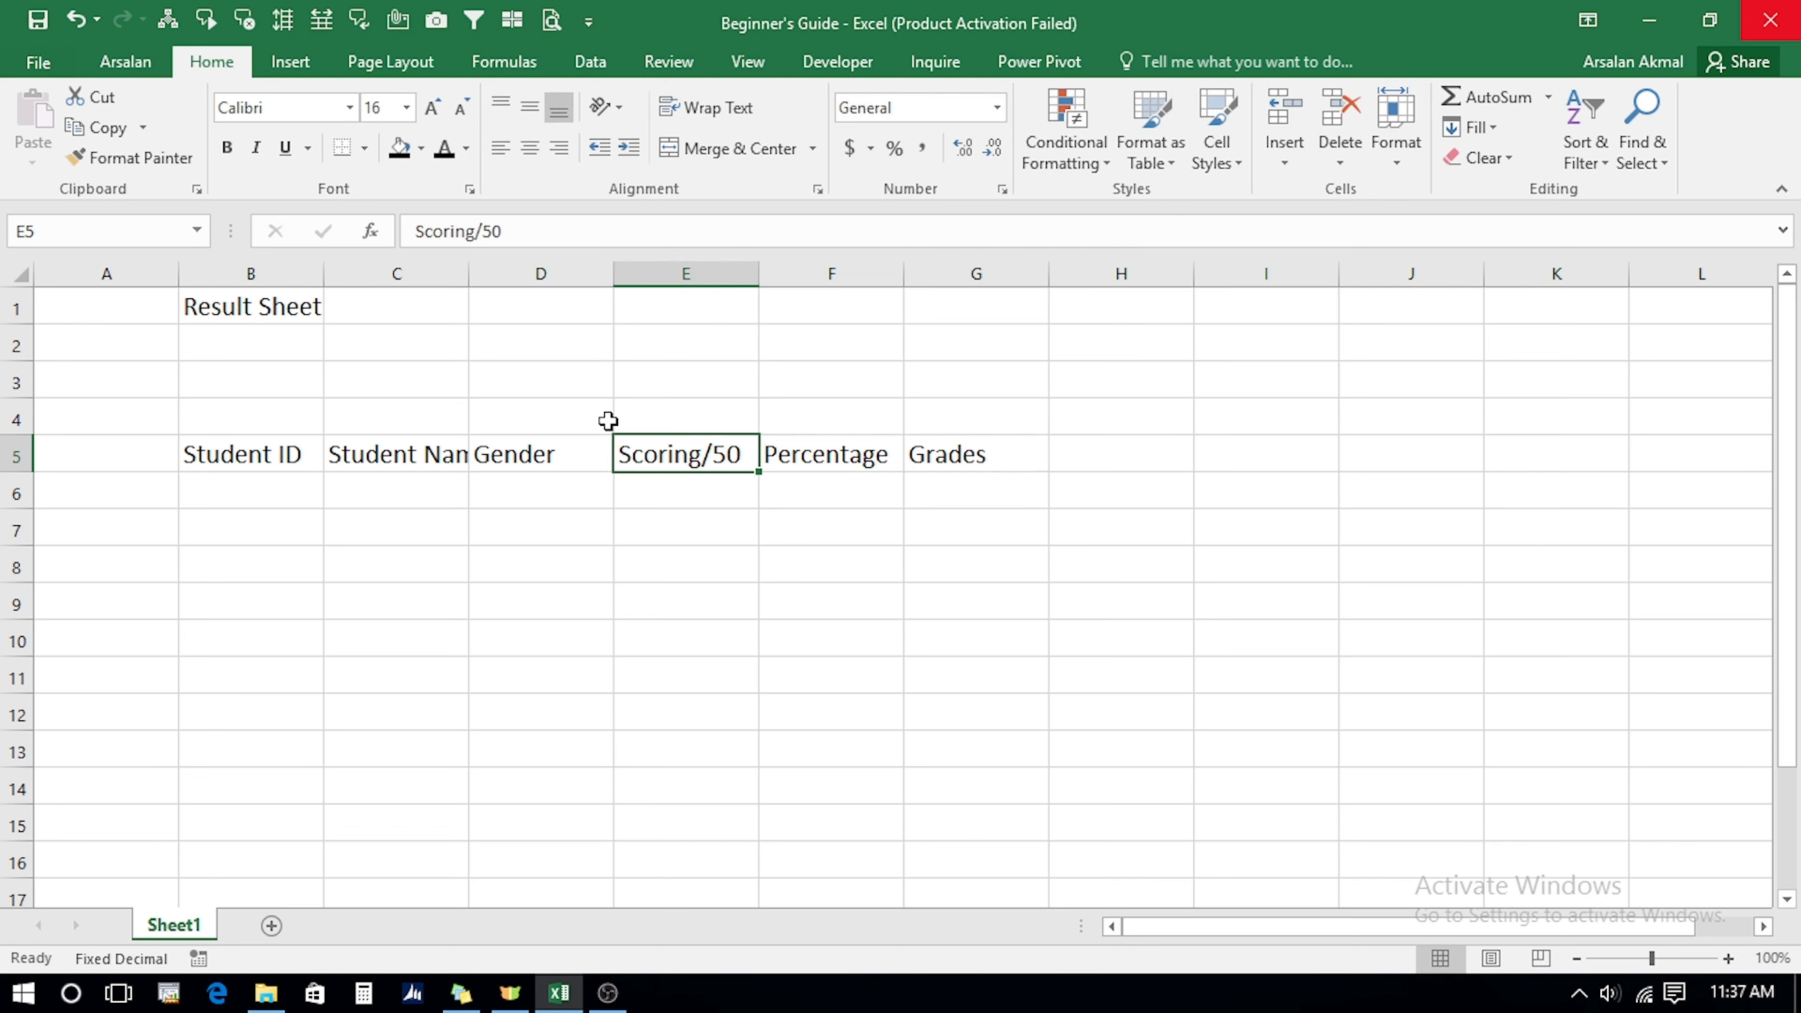
key(Down)
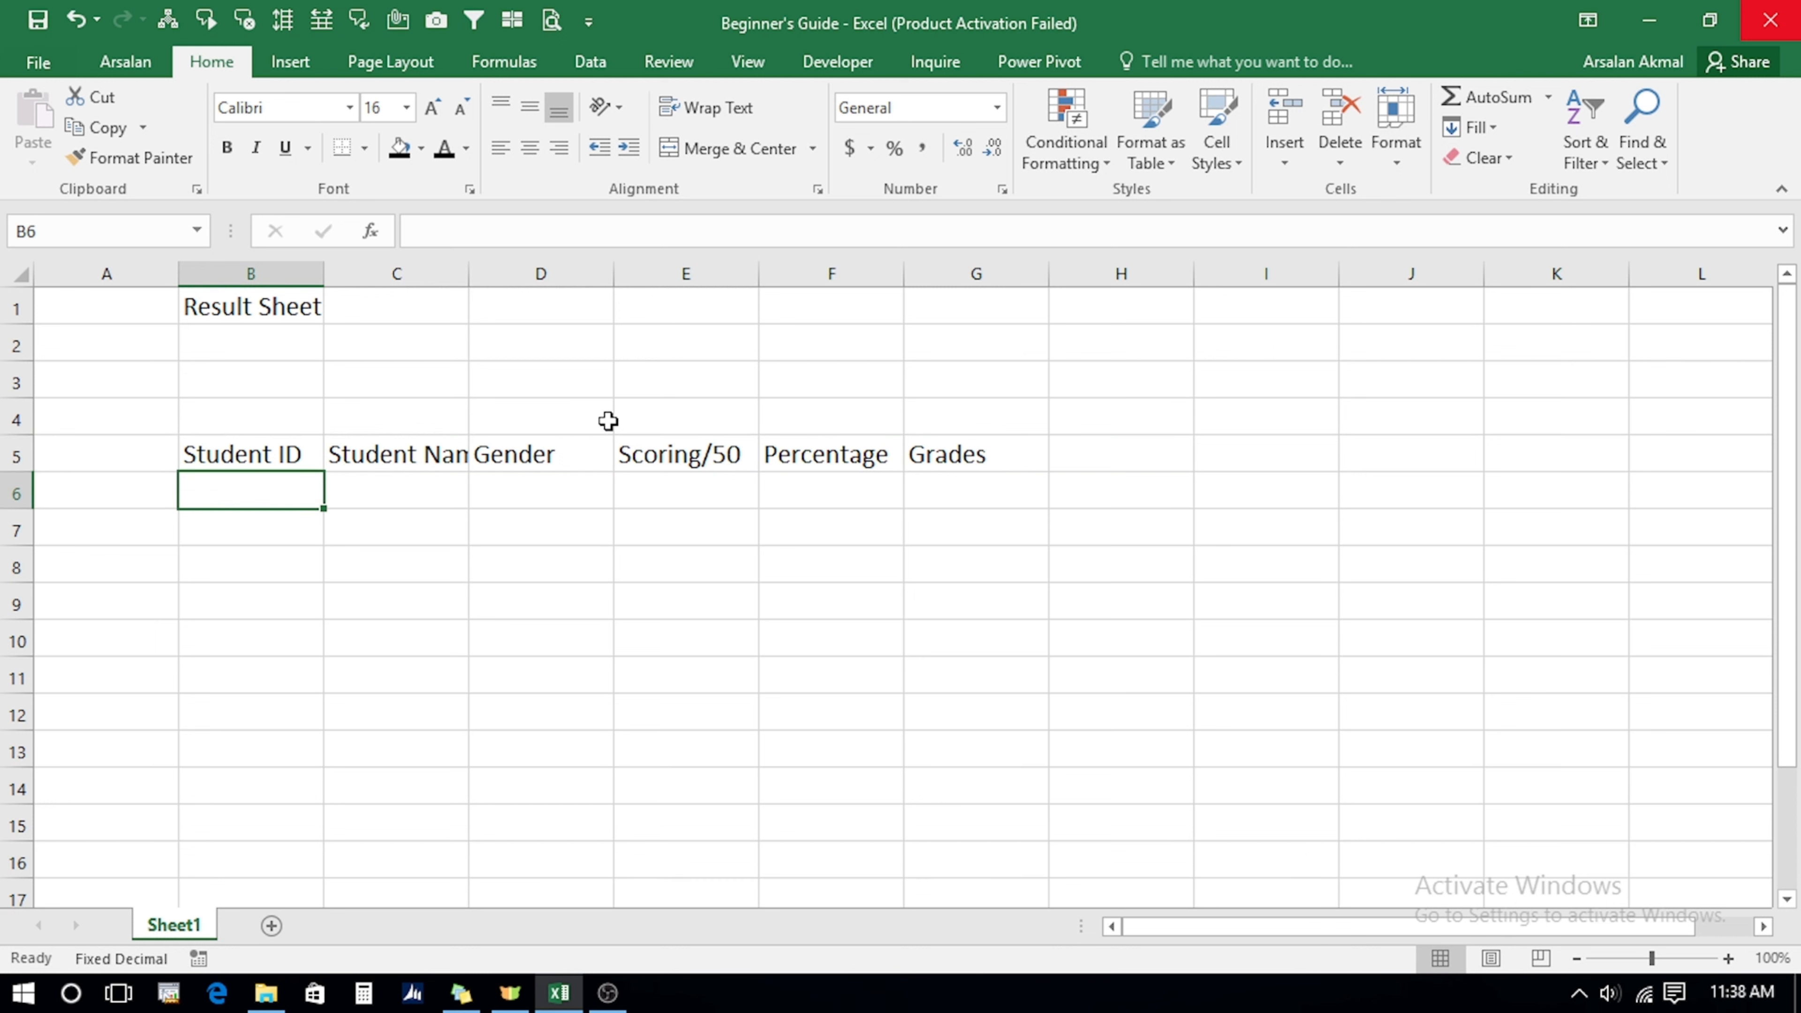
text(1)
key(Return)
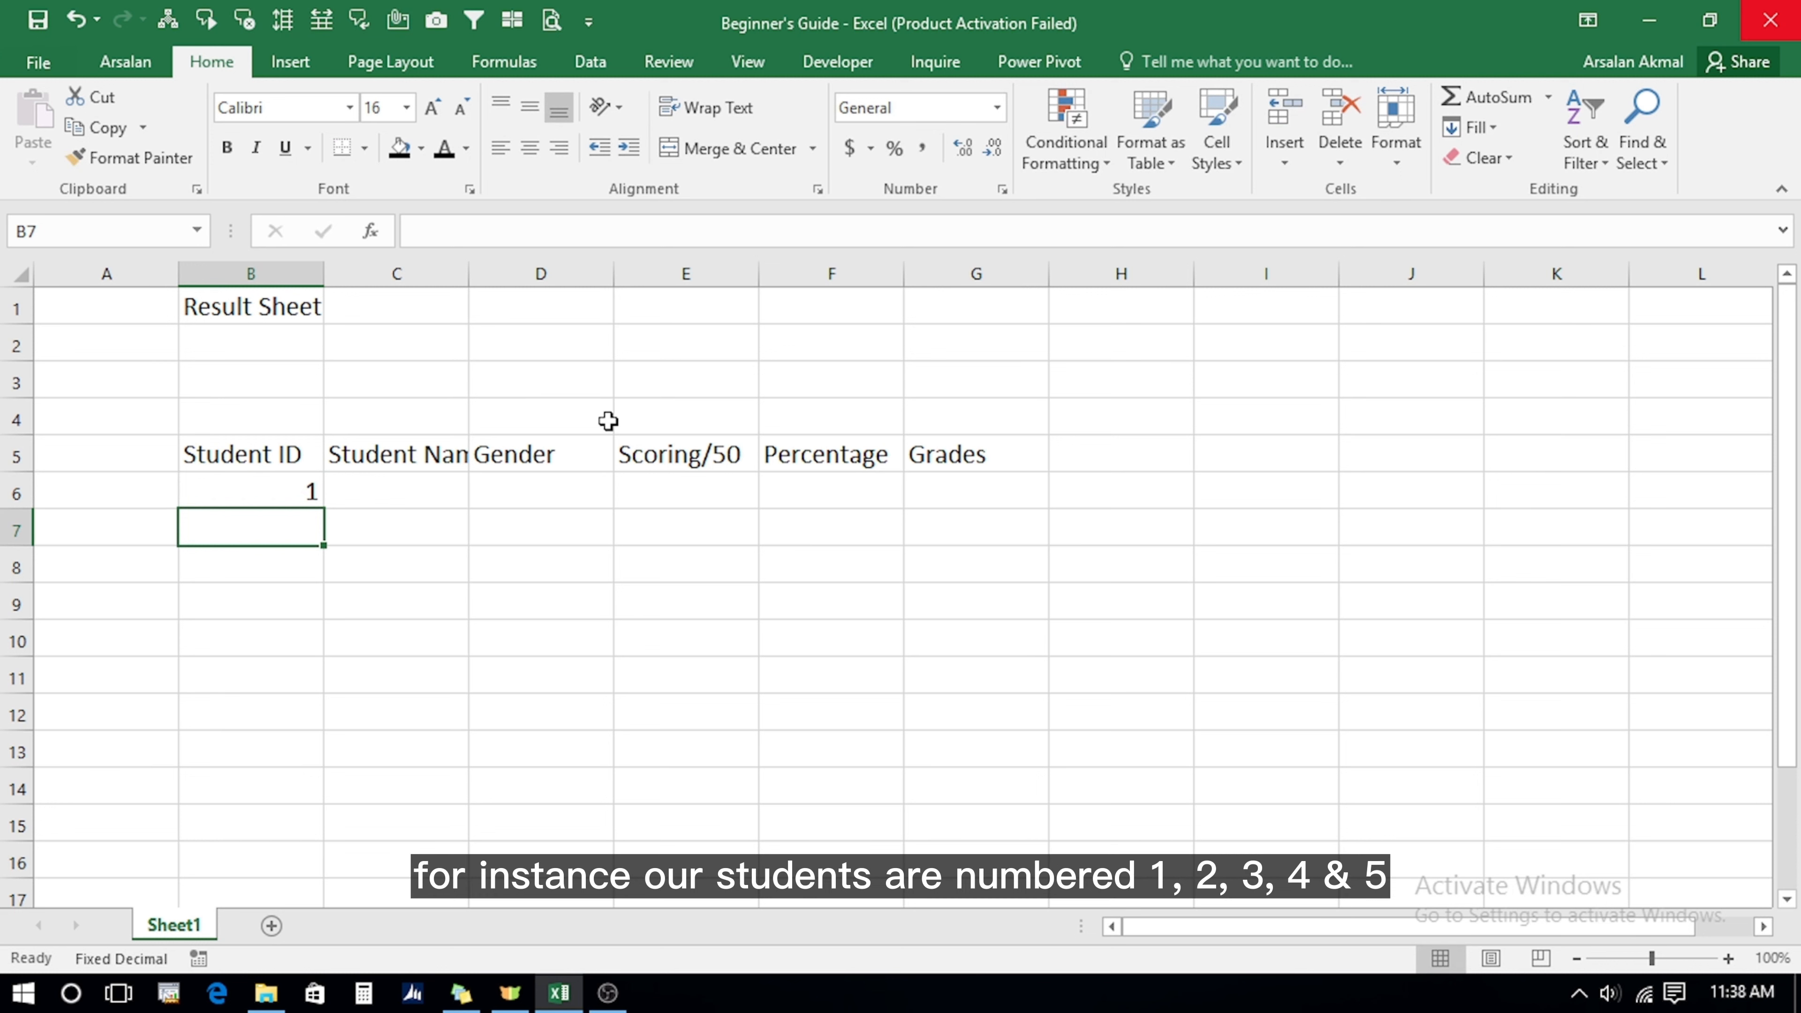
Enter the student IDs 2, 3, 4 and 5 manually in cells B7 to B10.
text(2)
key(Return)
text(3)
key(Return)
text(4)
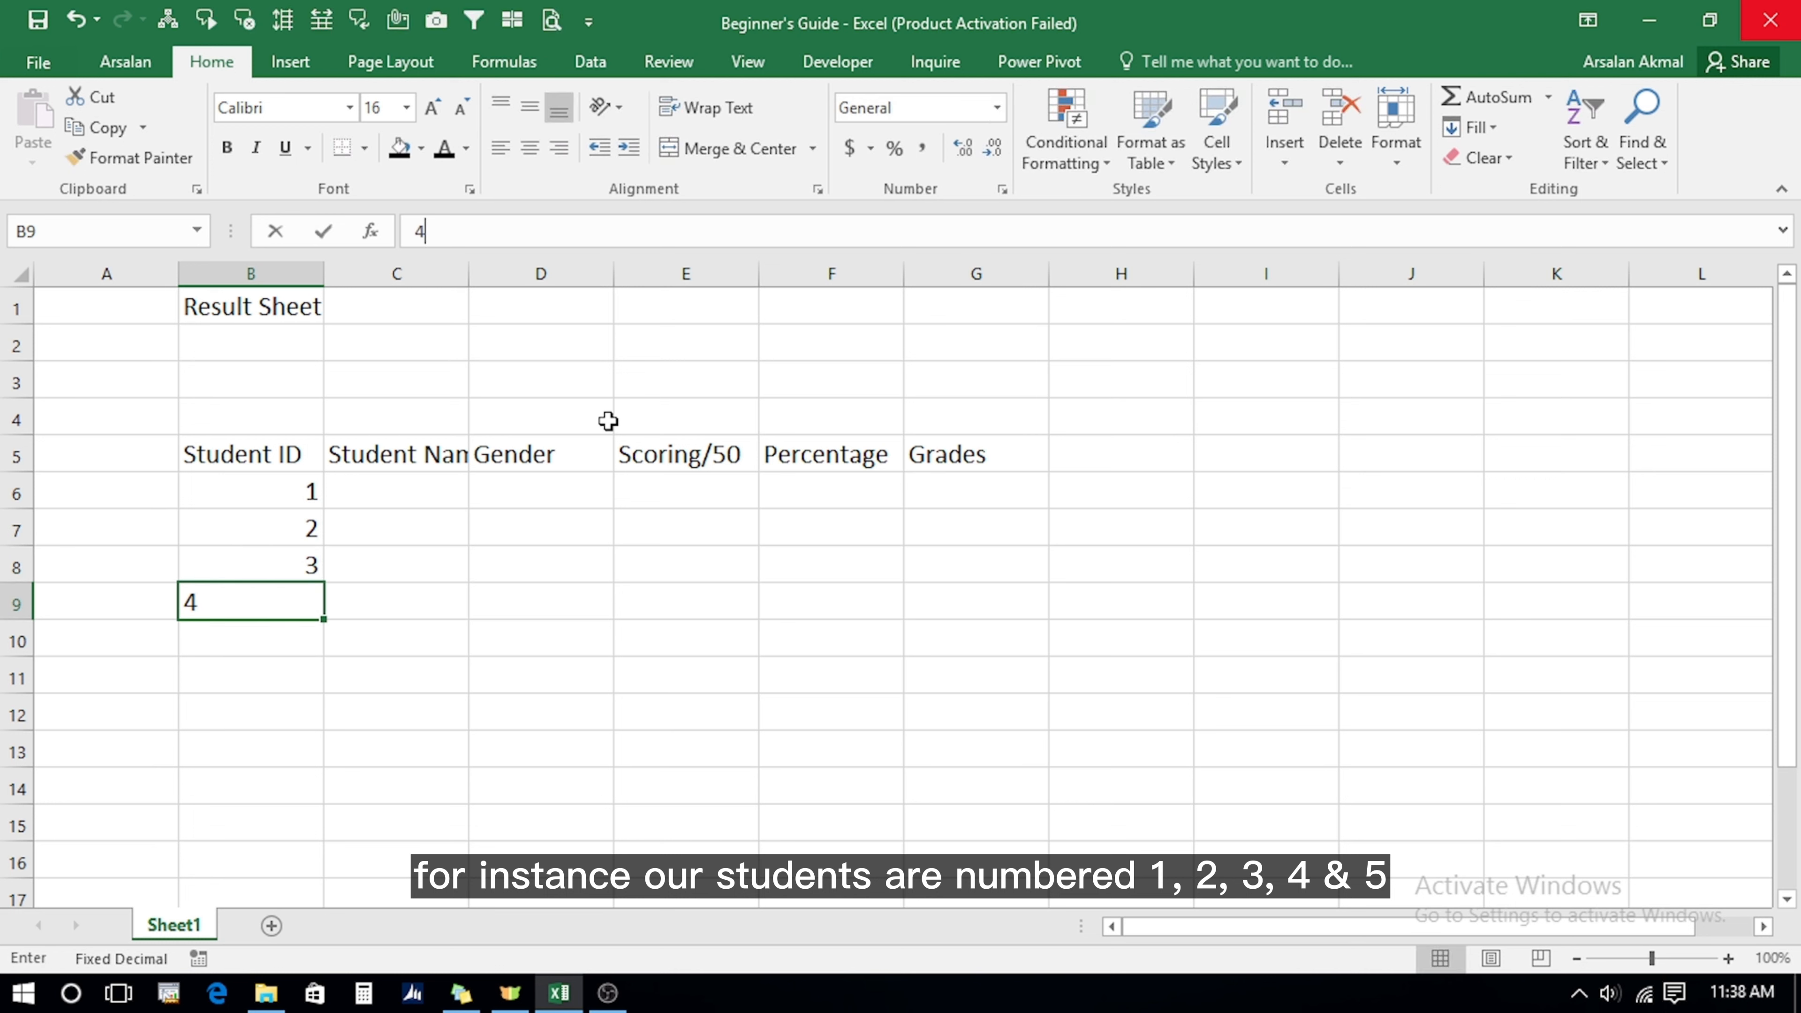
key(Return)
text(5)
key(Return)
Clear the manually entered student IDs from cells B7 to B10, keeping the first ID.
key(Up)
key(Up)
key(Up)
key(Up)
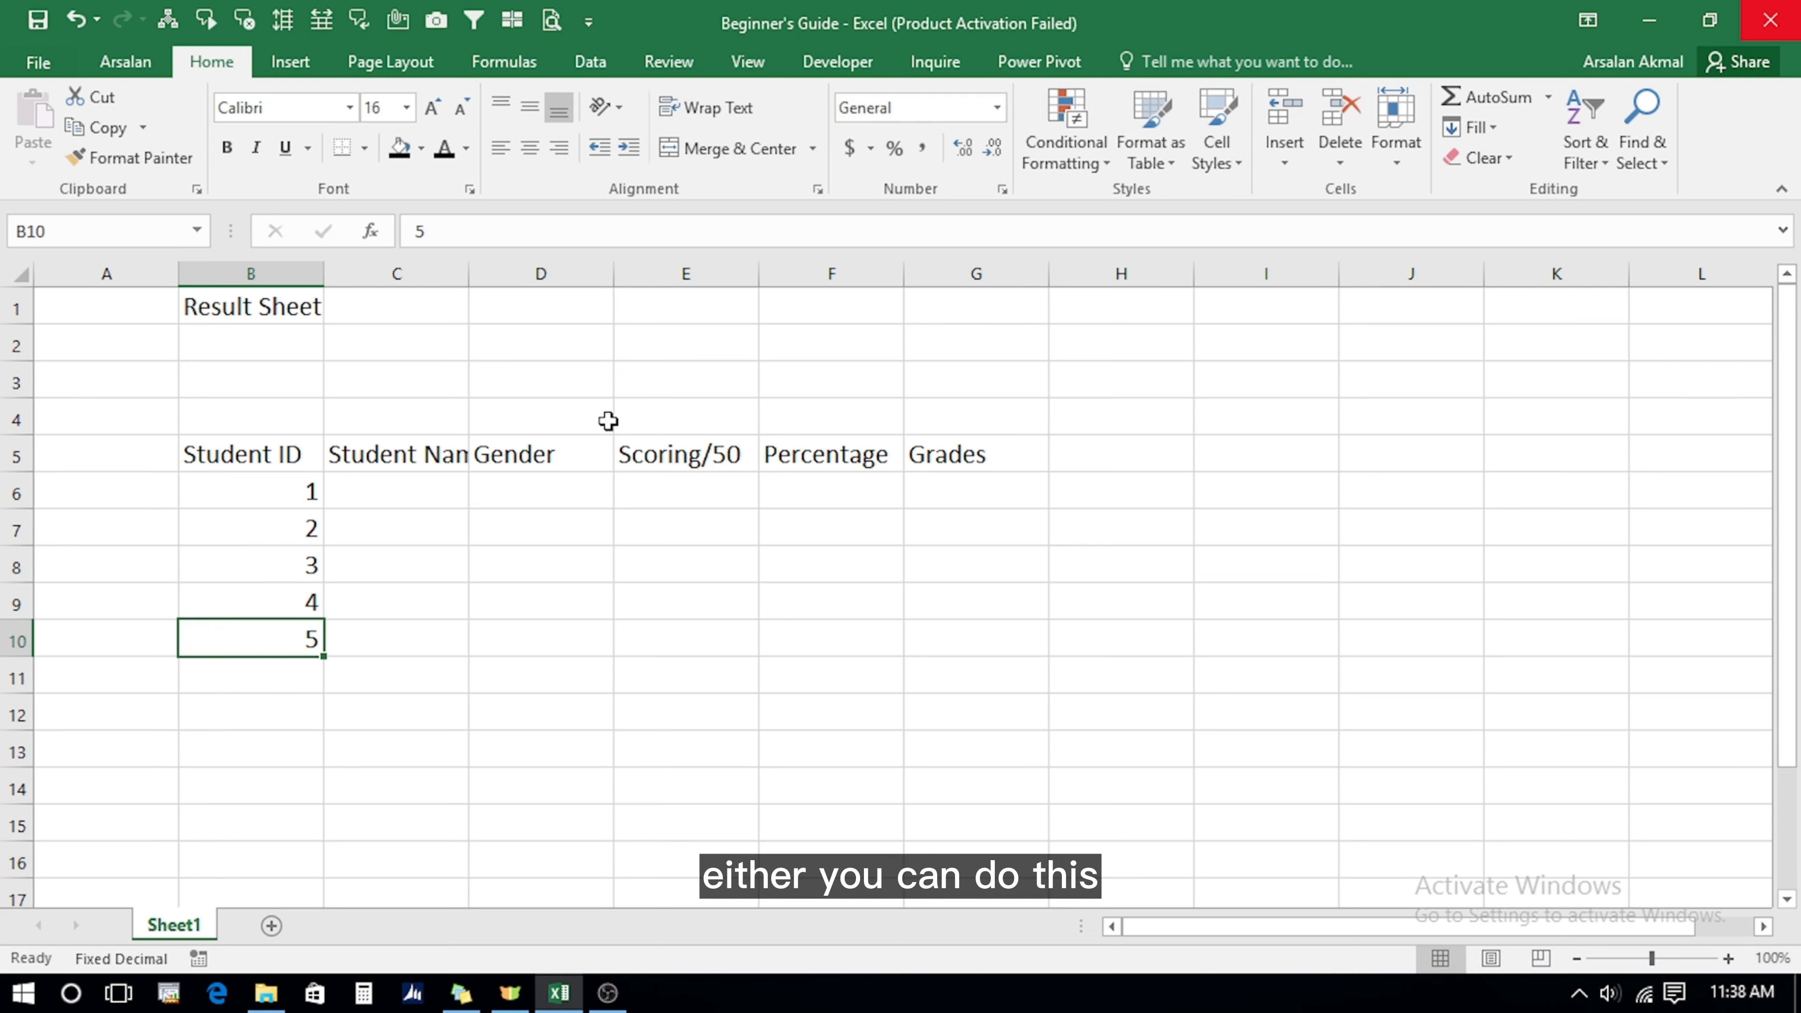
key(shift+Down)
key(shift+Down)
key(shift+Down)
key(Delete)
Enter the formula +B6+1 in cell B7 to calculate the second student ID from the one above.
key(Up)
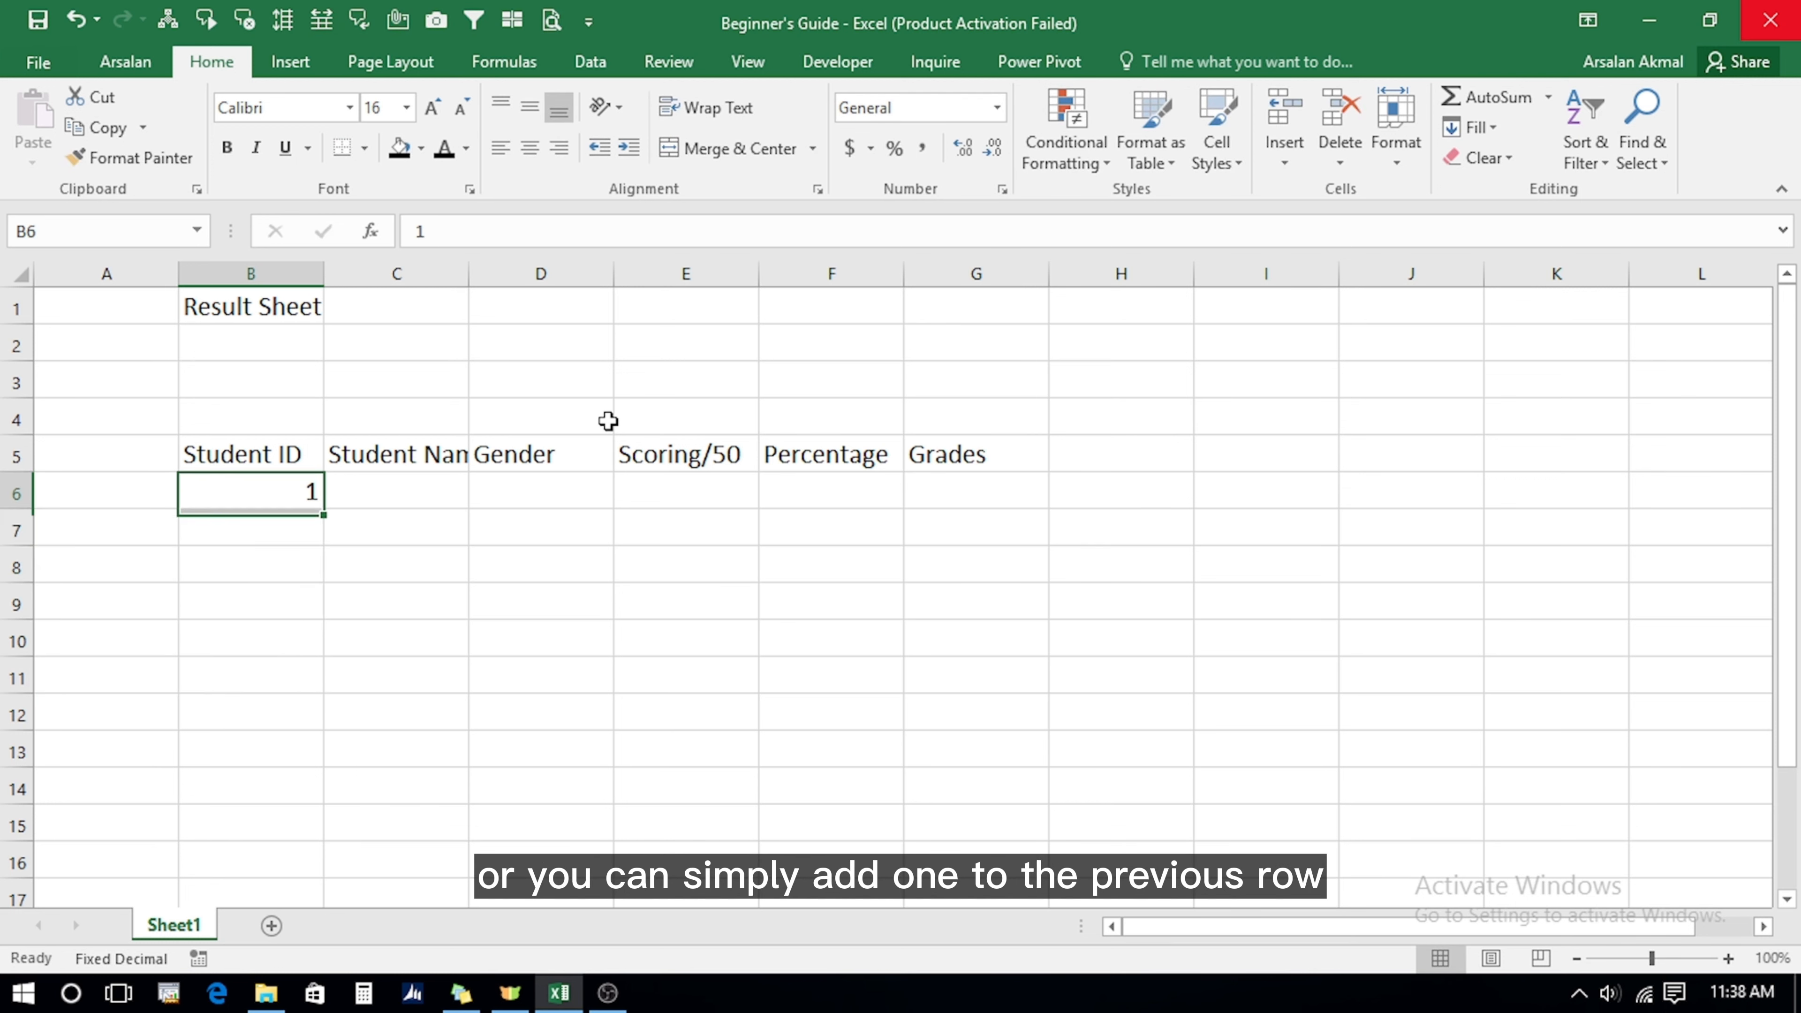
key(Down)
text(+)
key(Up)
text(+)
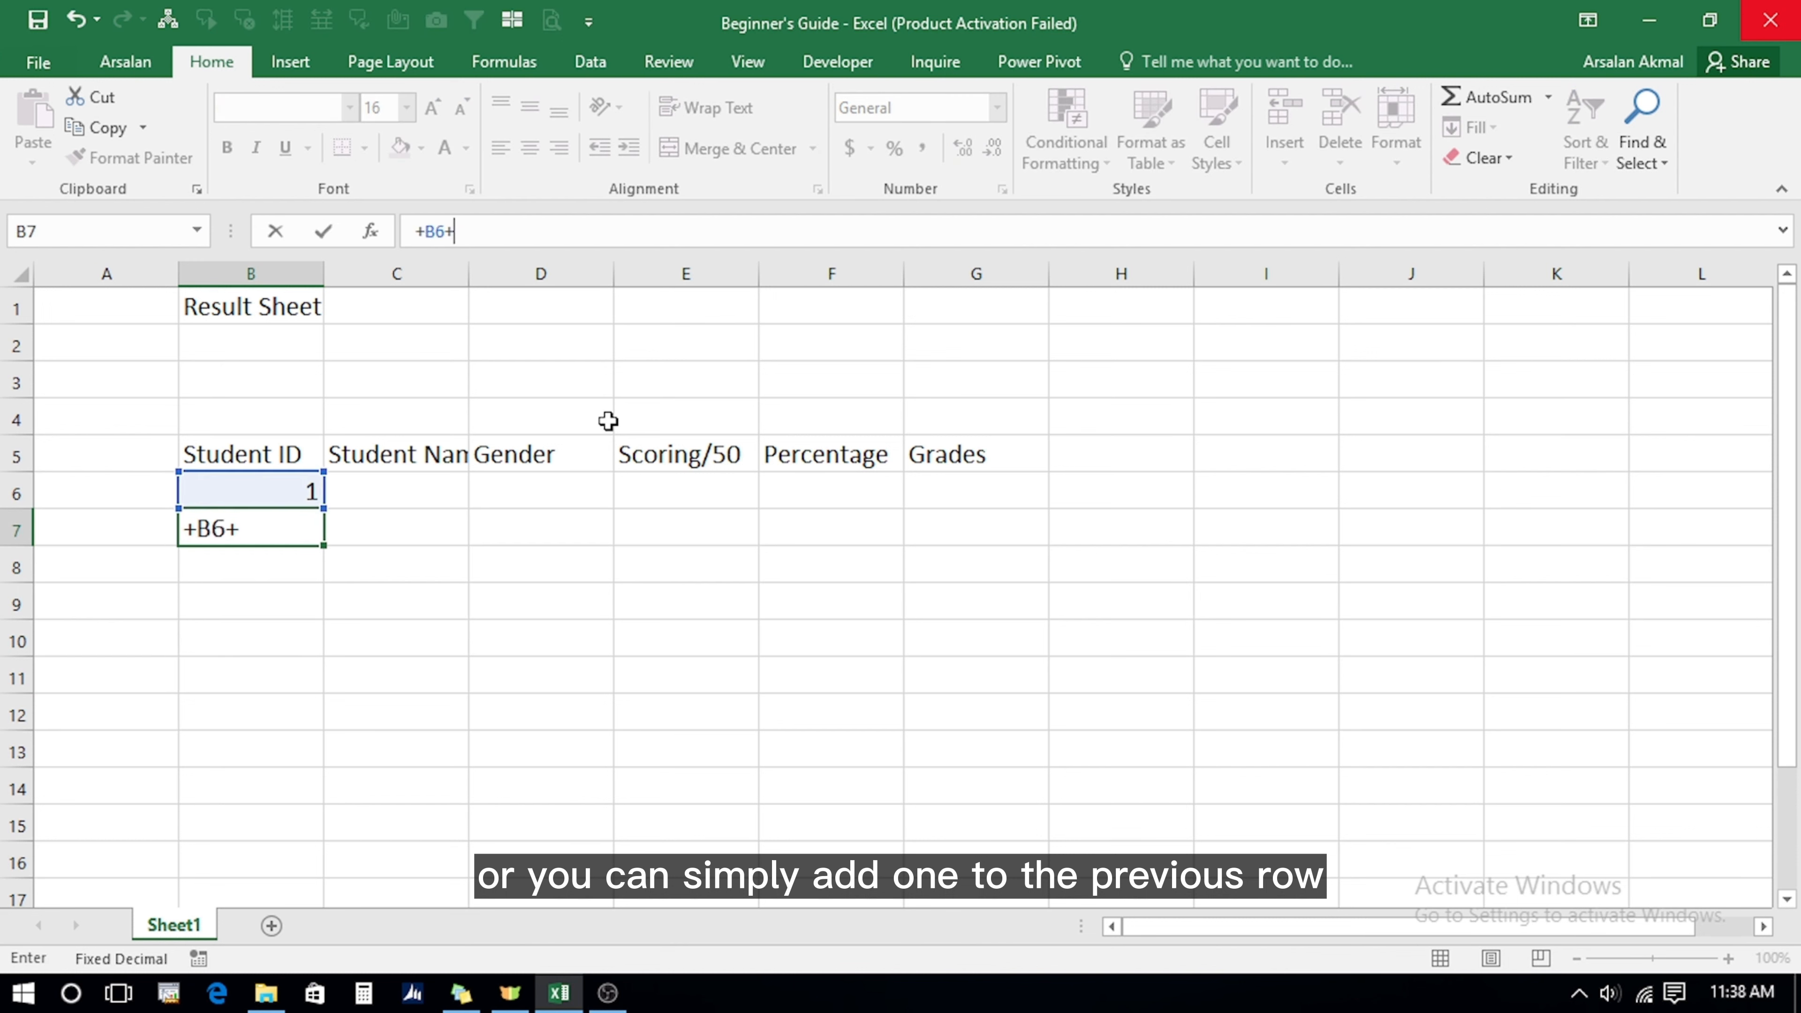
text(1)
key(Return)
Copy the ID formula from B7 and paste it into cells B8 to B18.
key(Up)
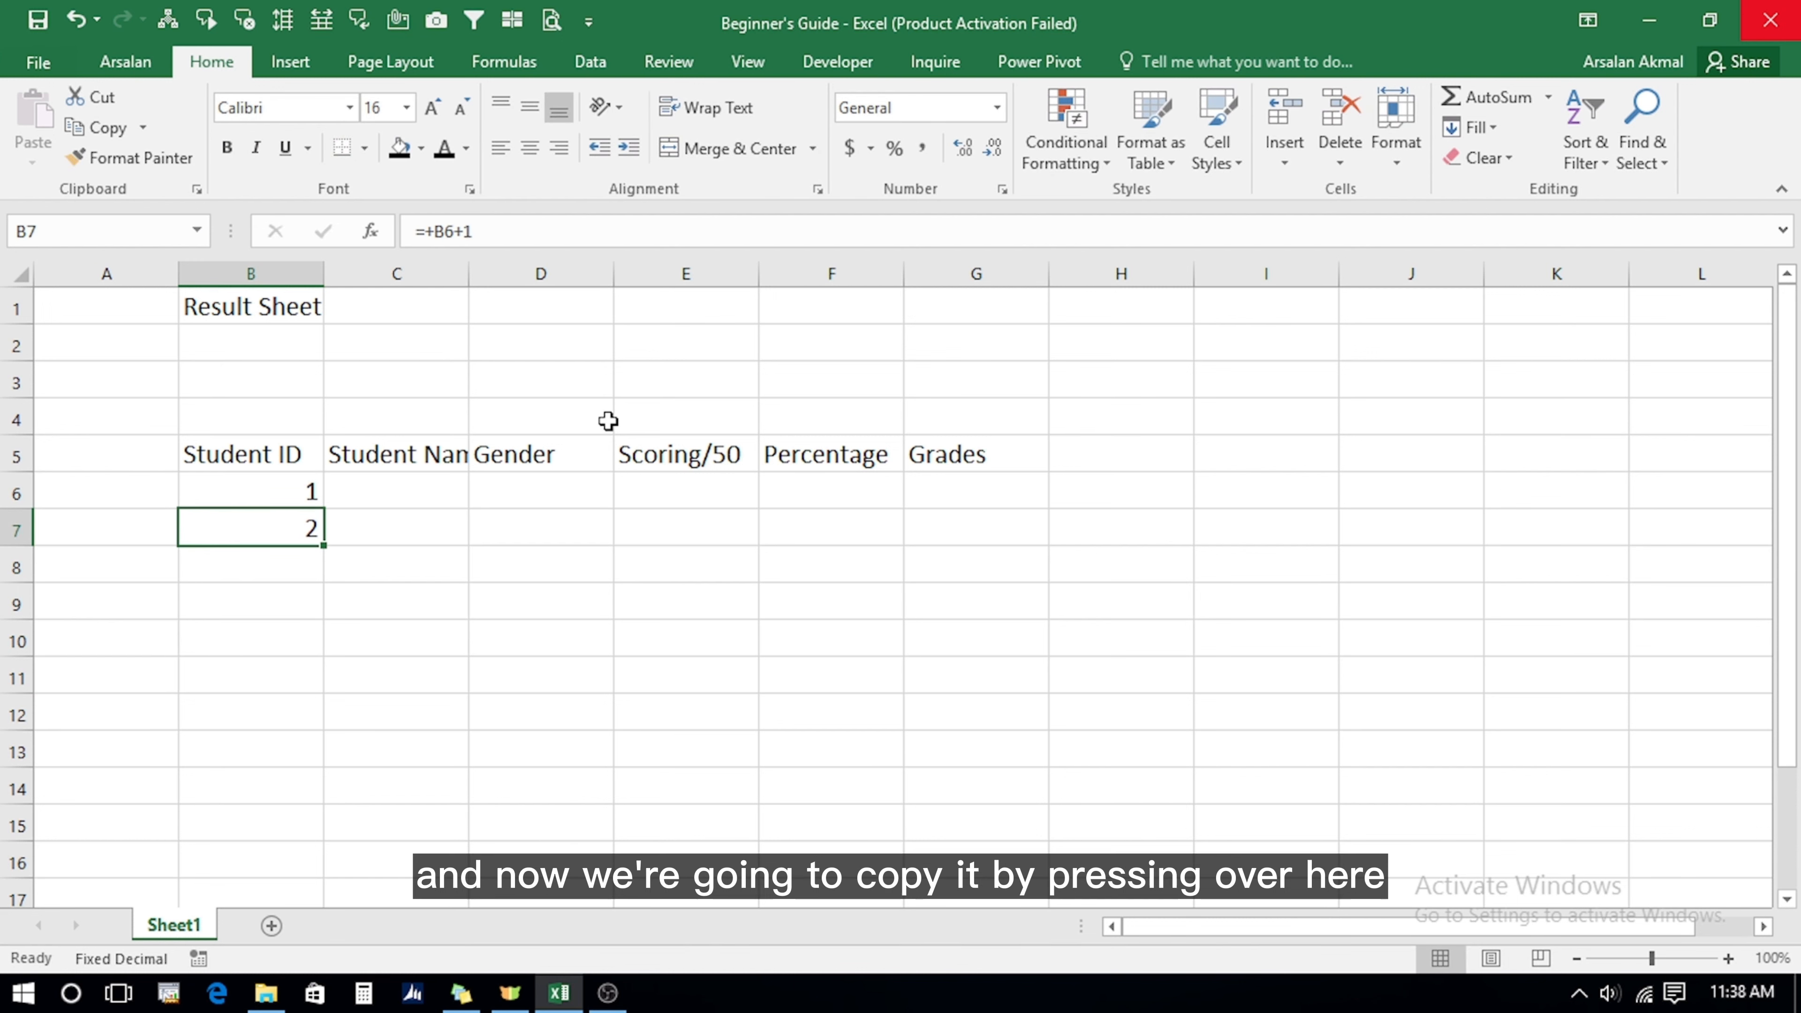
click(104, 130)
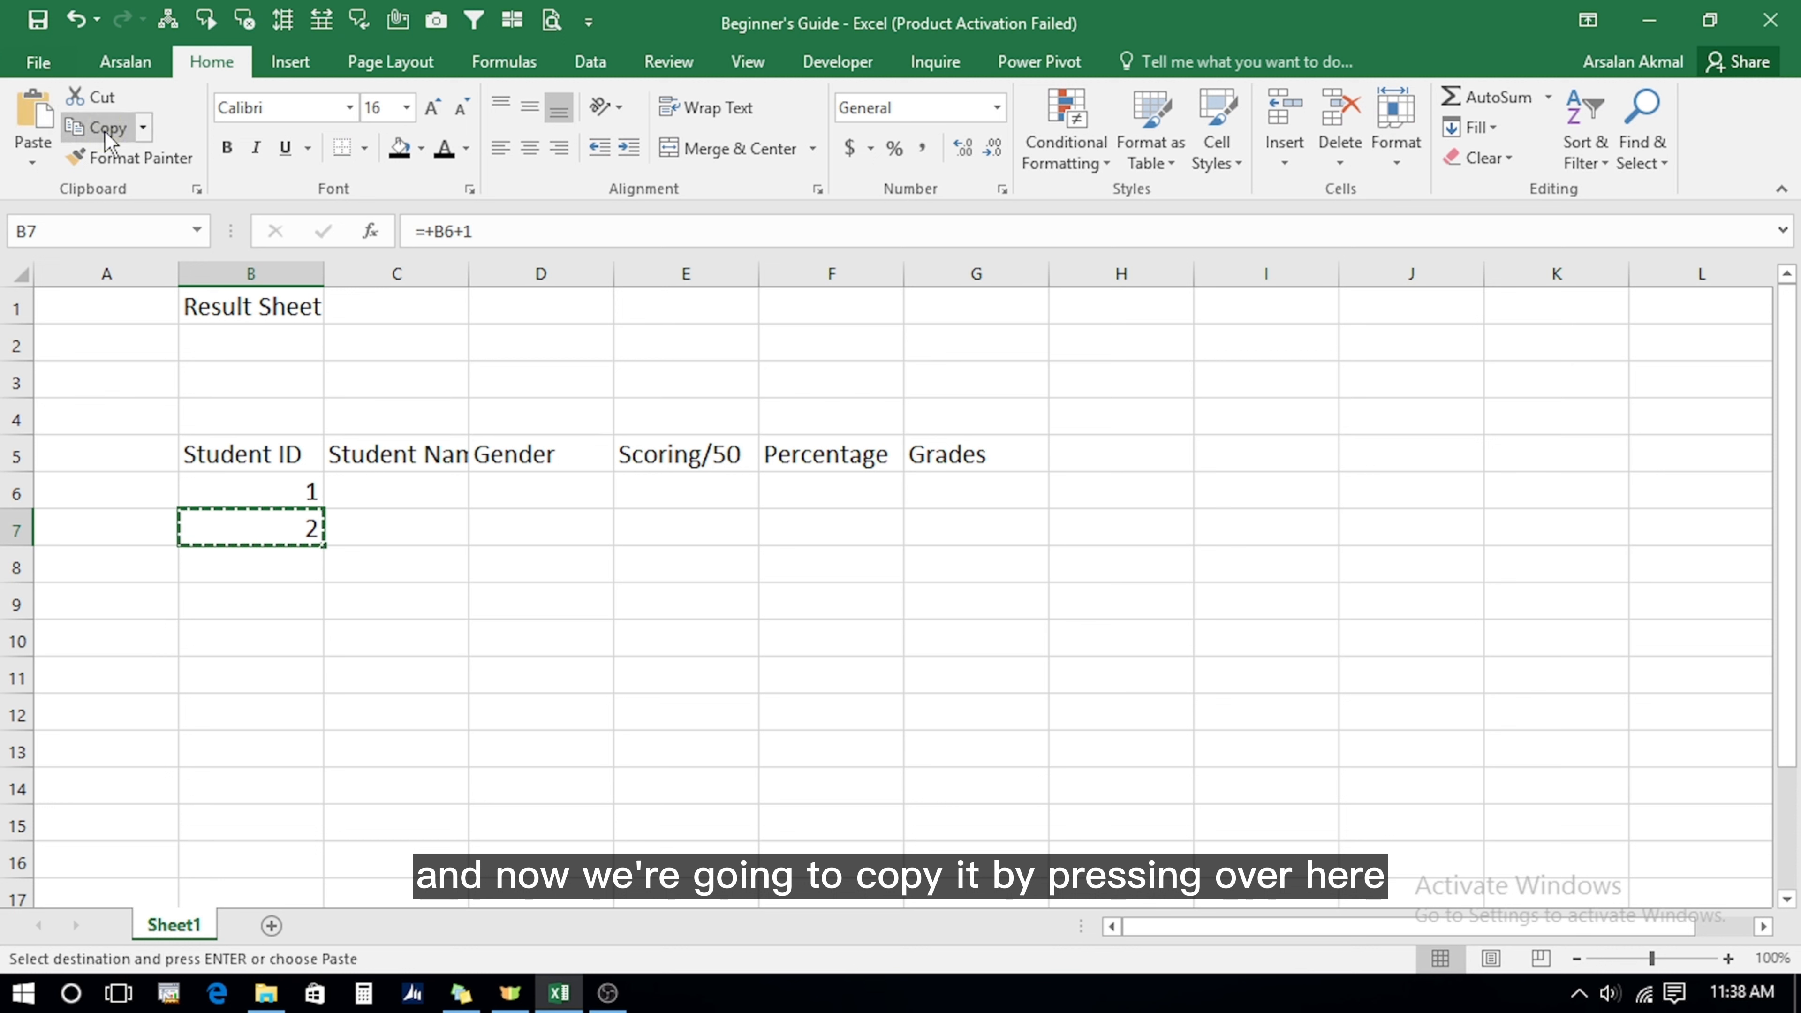
click(282, 565)
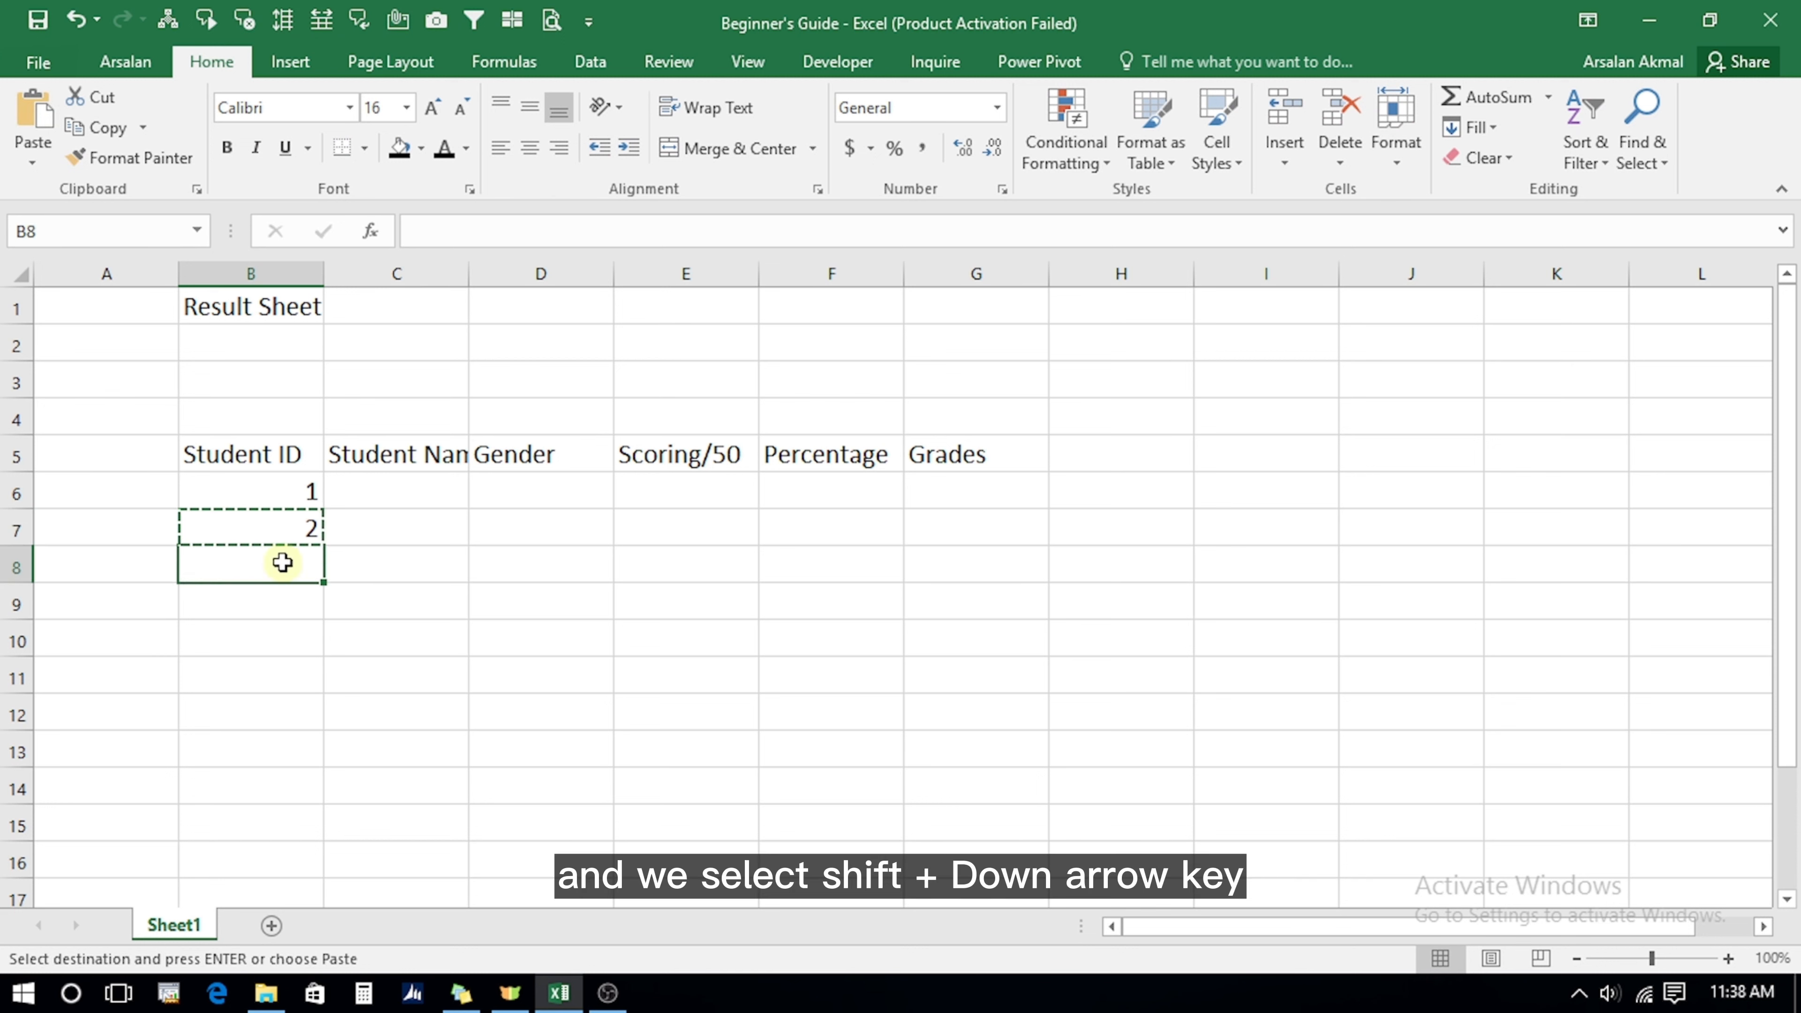
drag(283, 564, 275, 801)
key(shift+Down)
key(shift+Down)
key(shift+Down)
key(shift+Down)
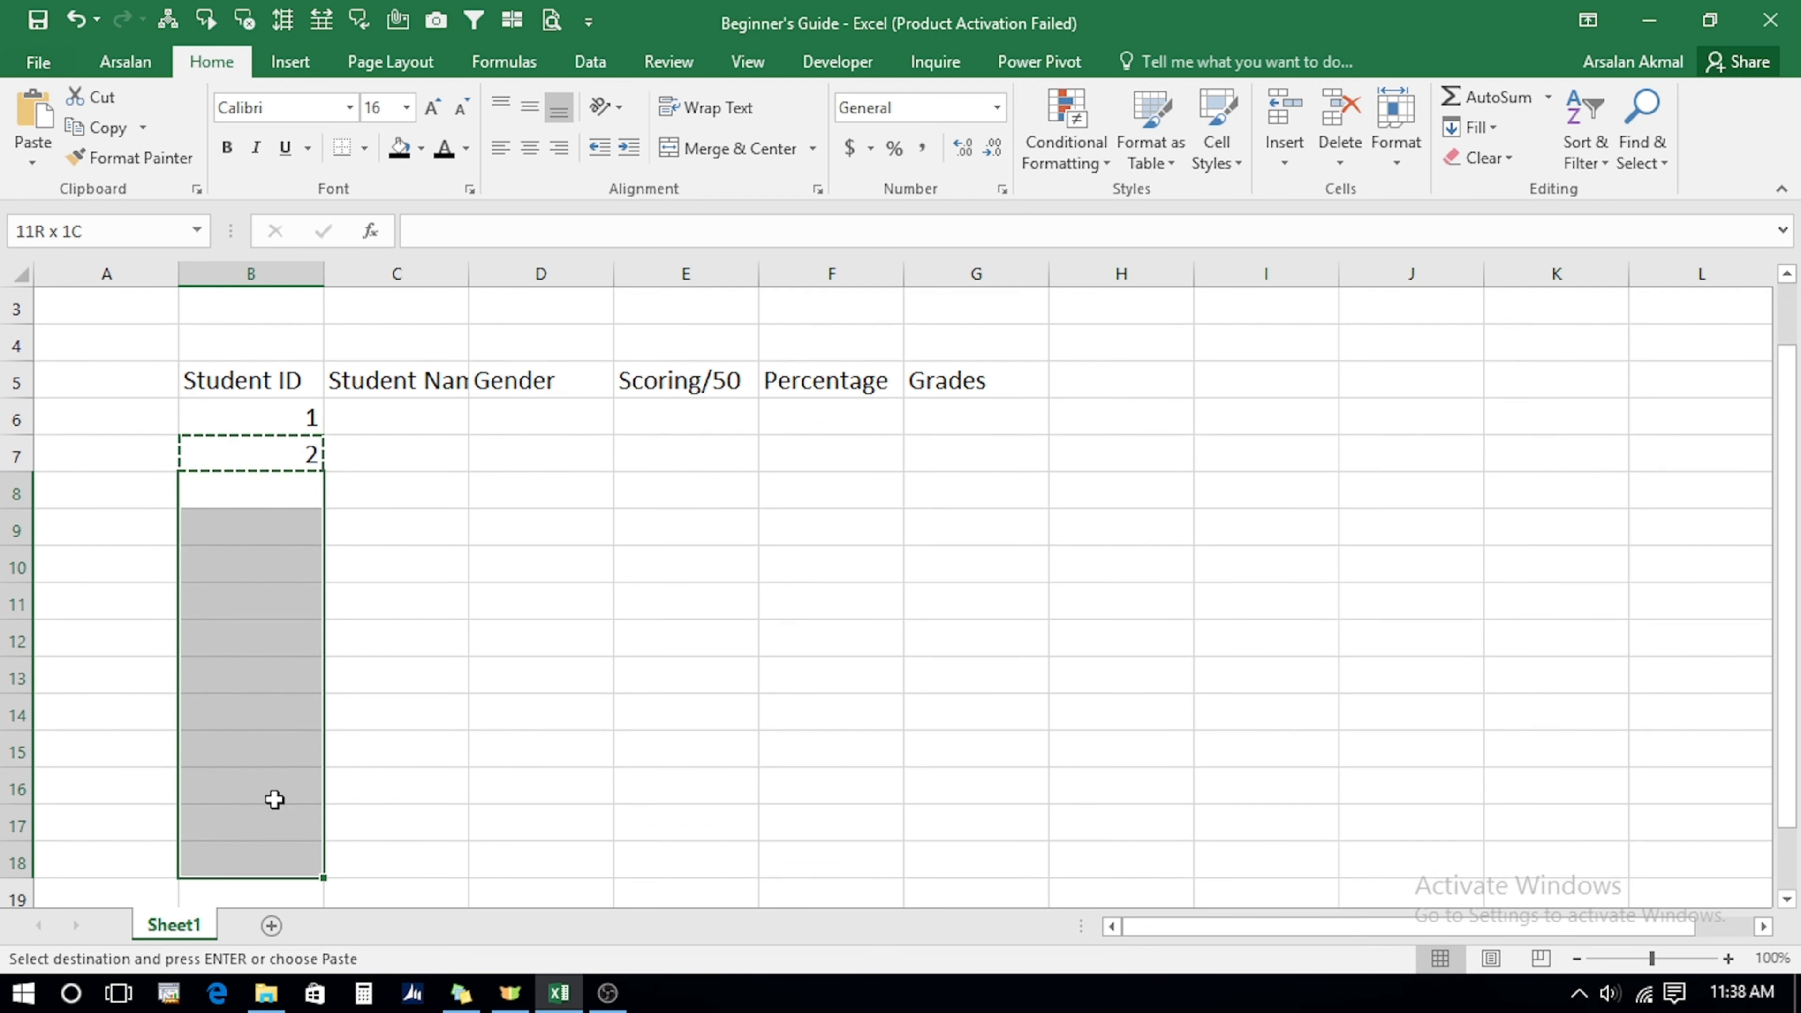
click(32, 114)
Delete the excess rows 16 to 18 so the list ends at student ID 10.
click(268, 780)
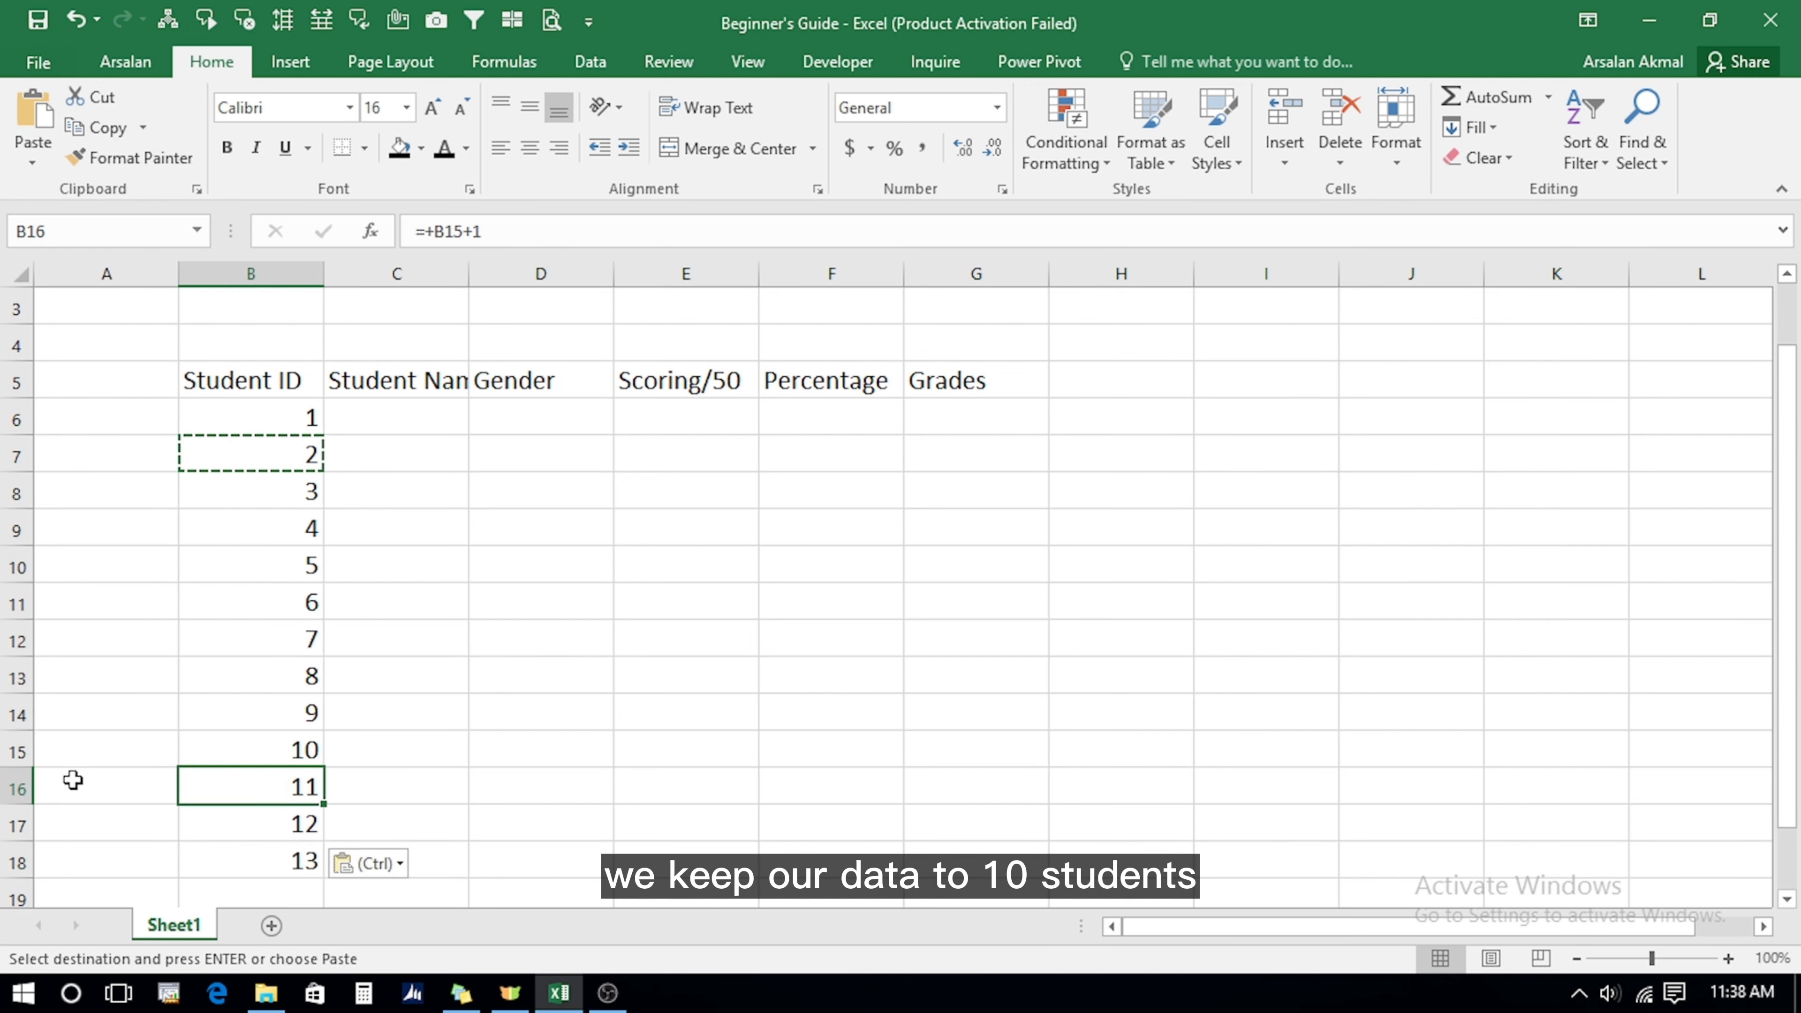
click(263, 750)
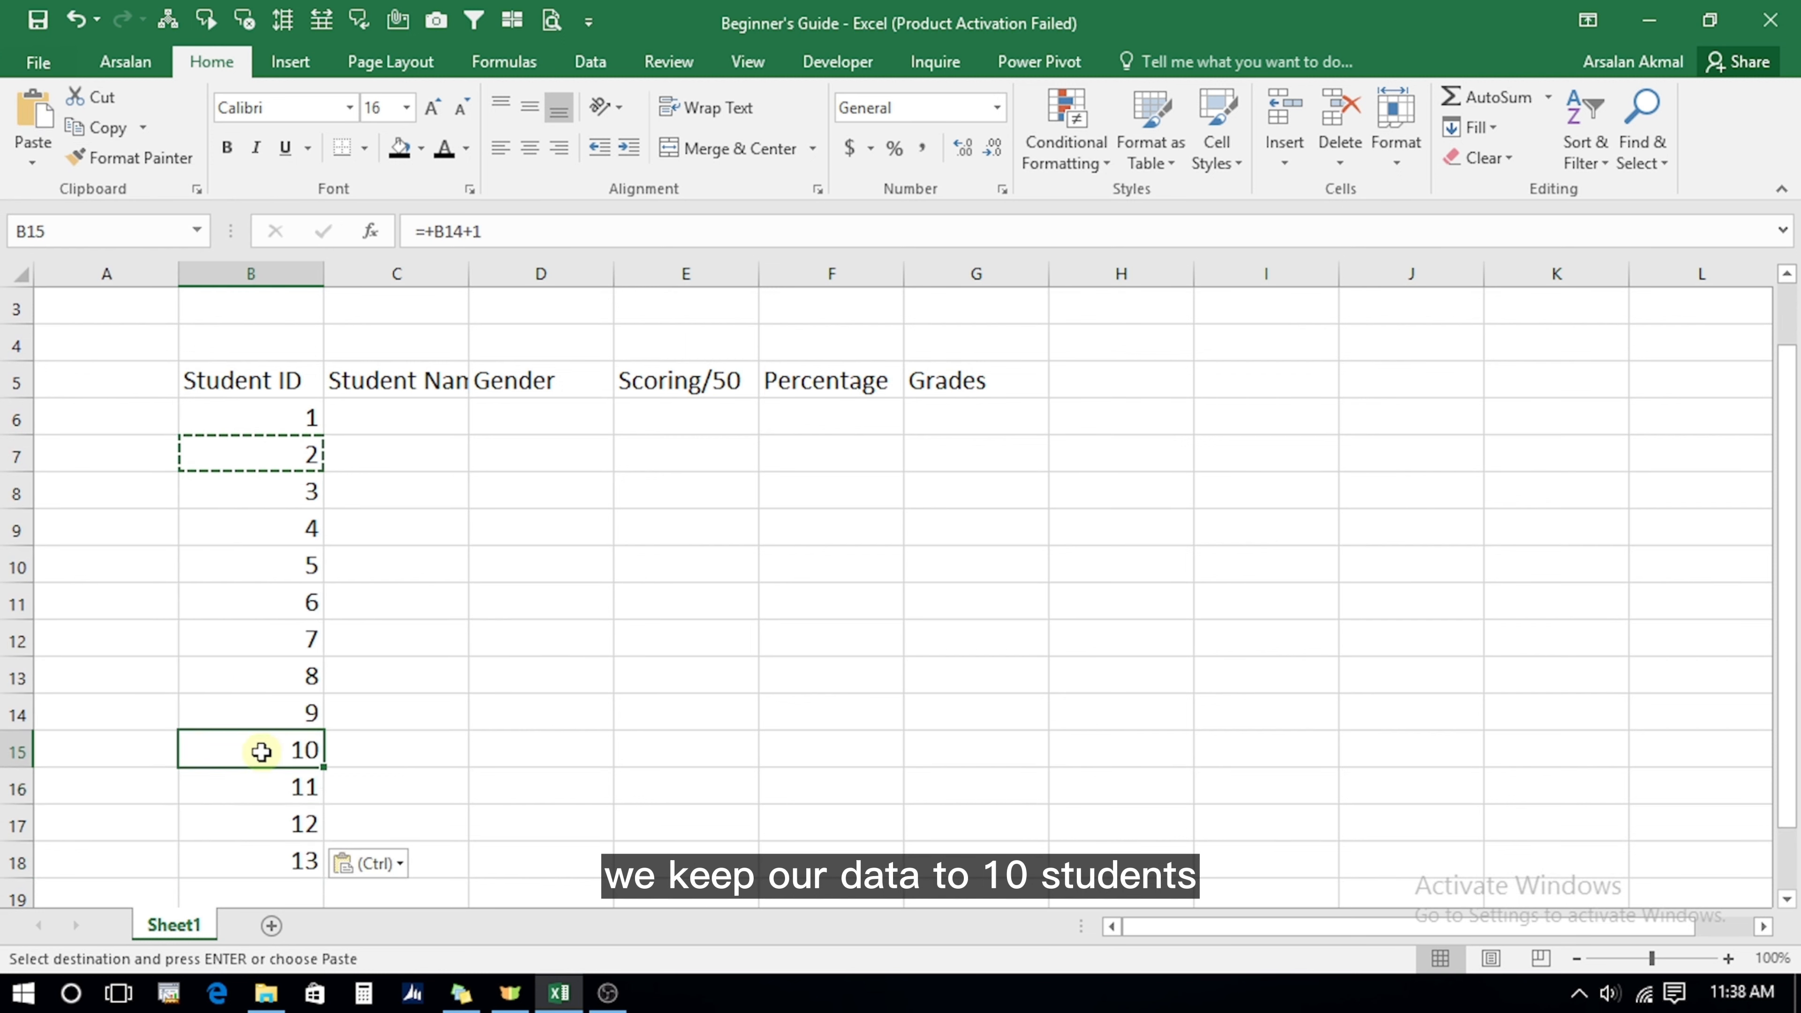
drag(10, 786, 12, 861)
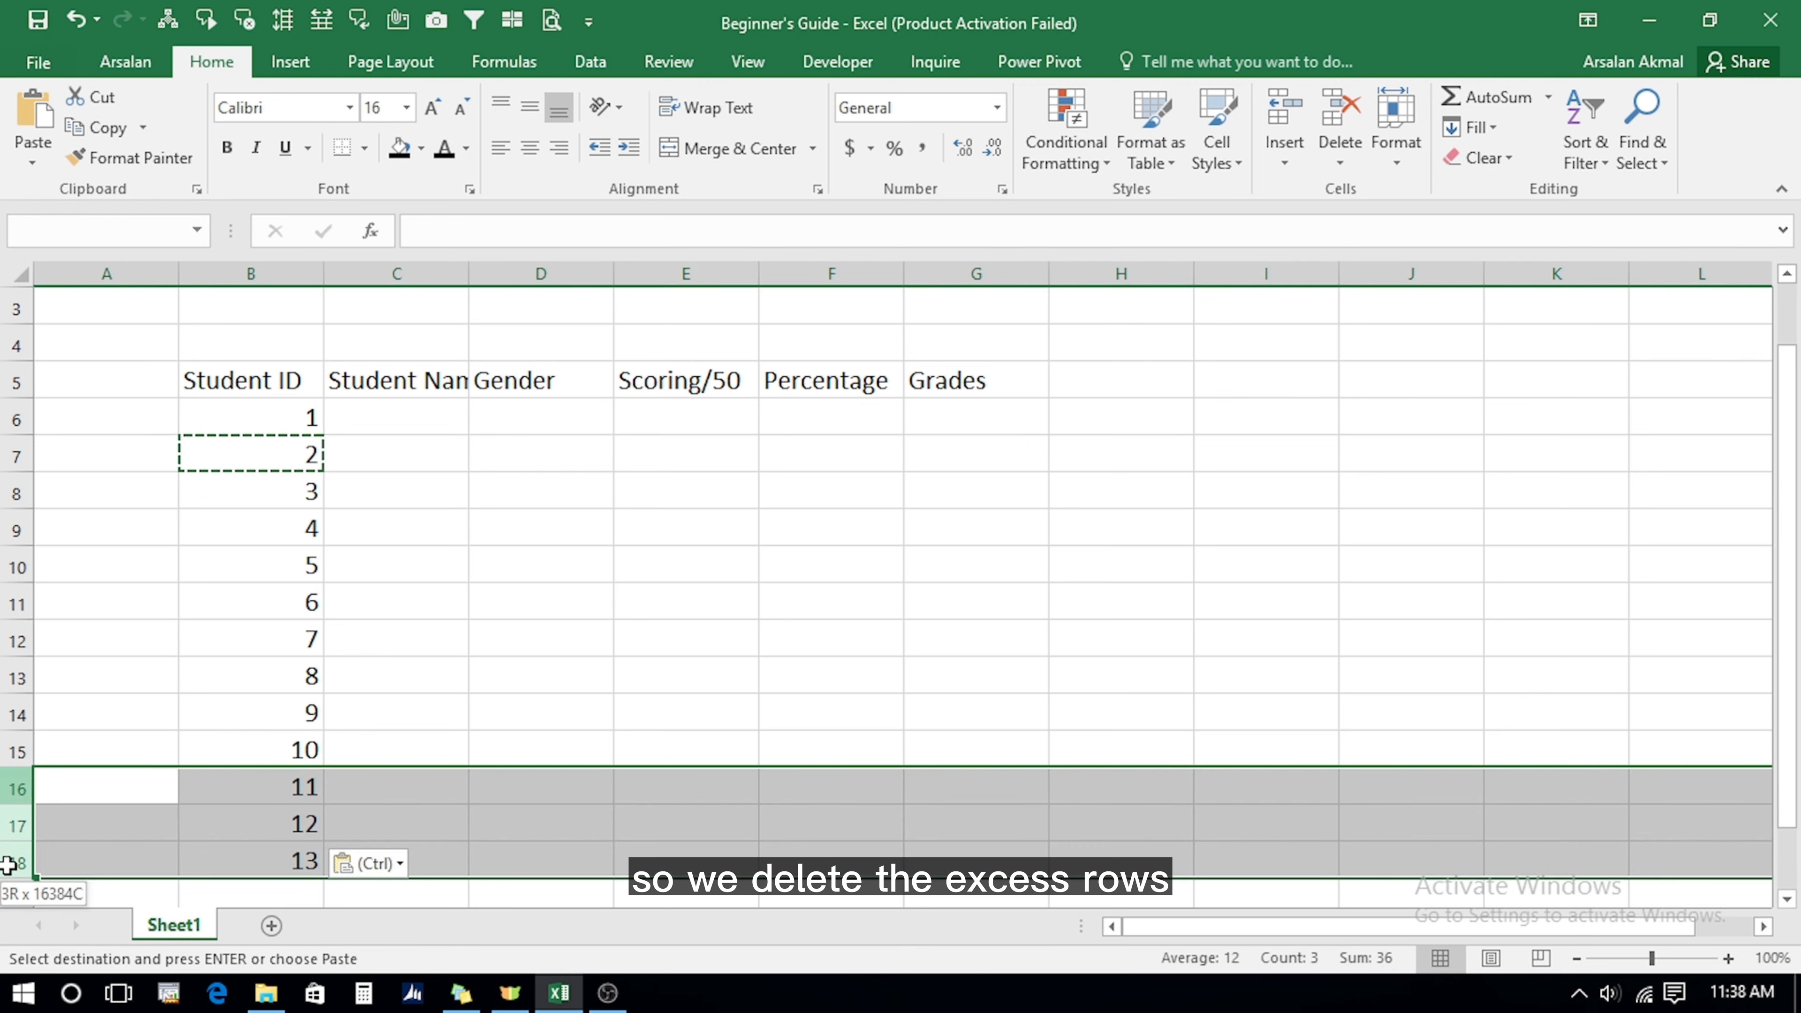
drag(14, 783, 17, 862)
right_click(19, 789)
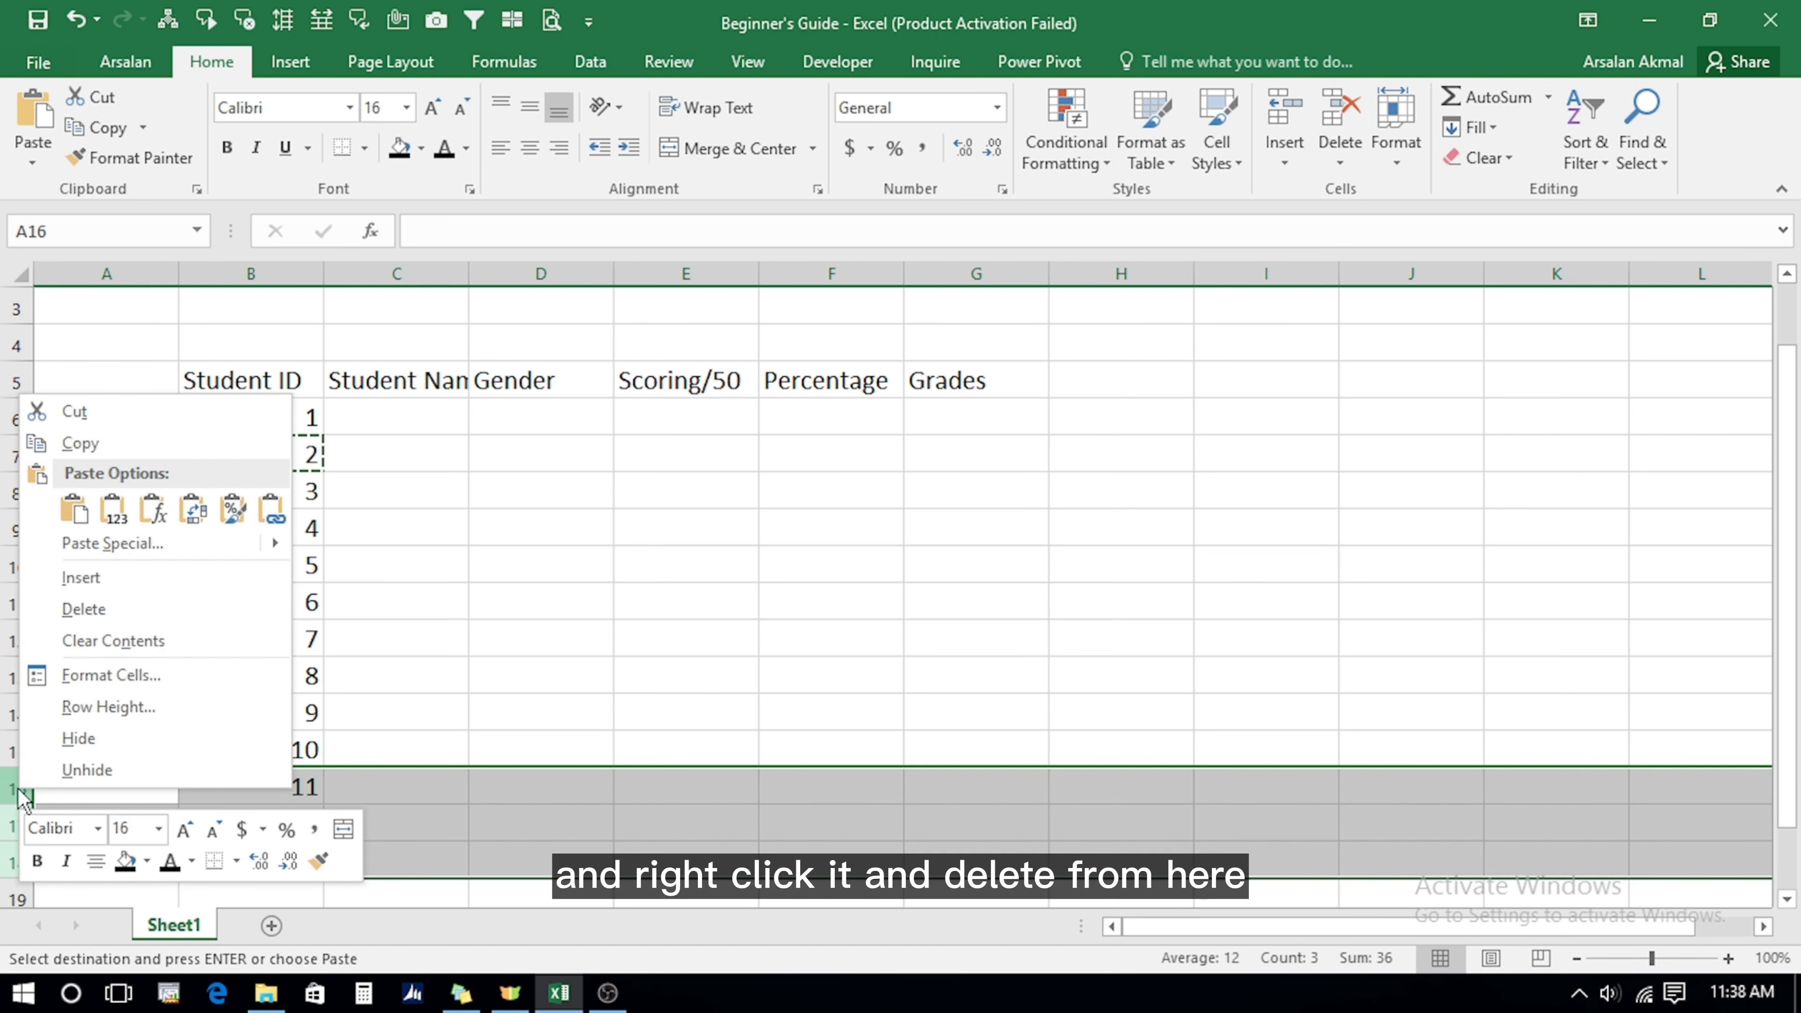
click(84, 609)
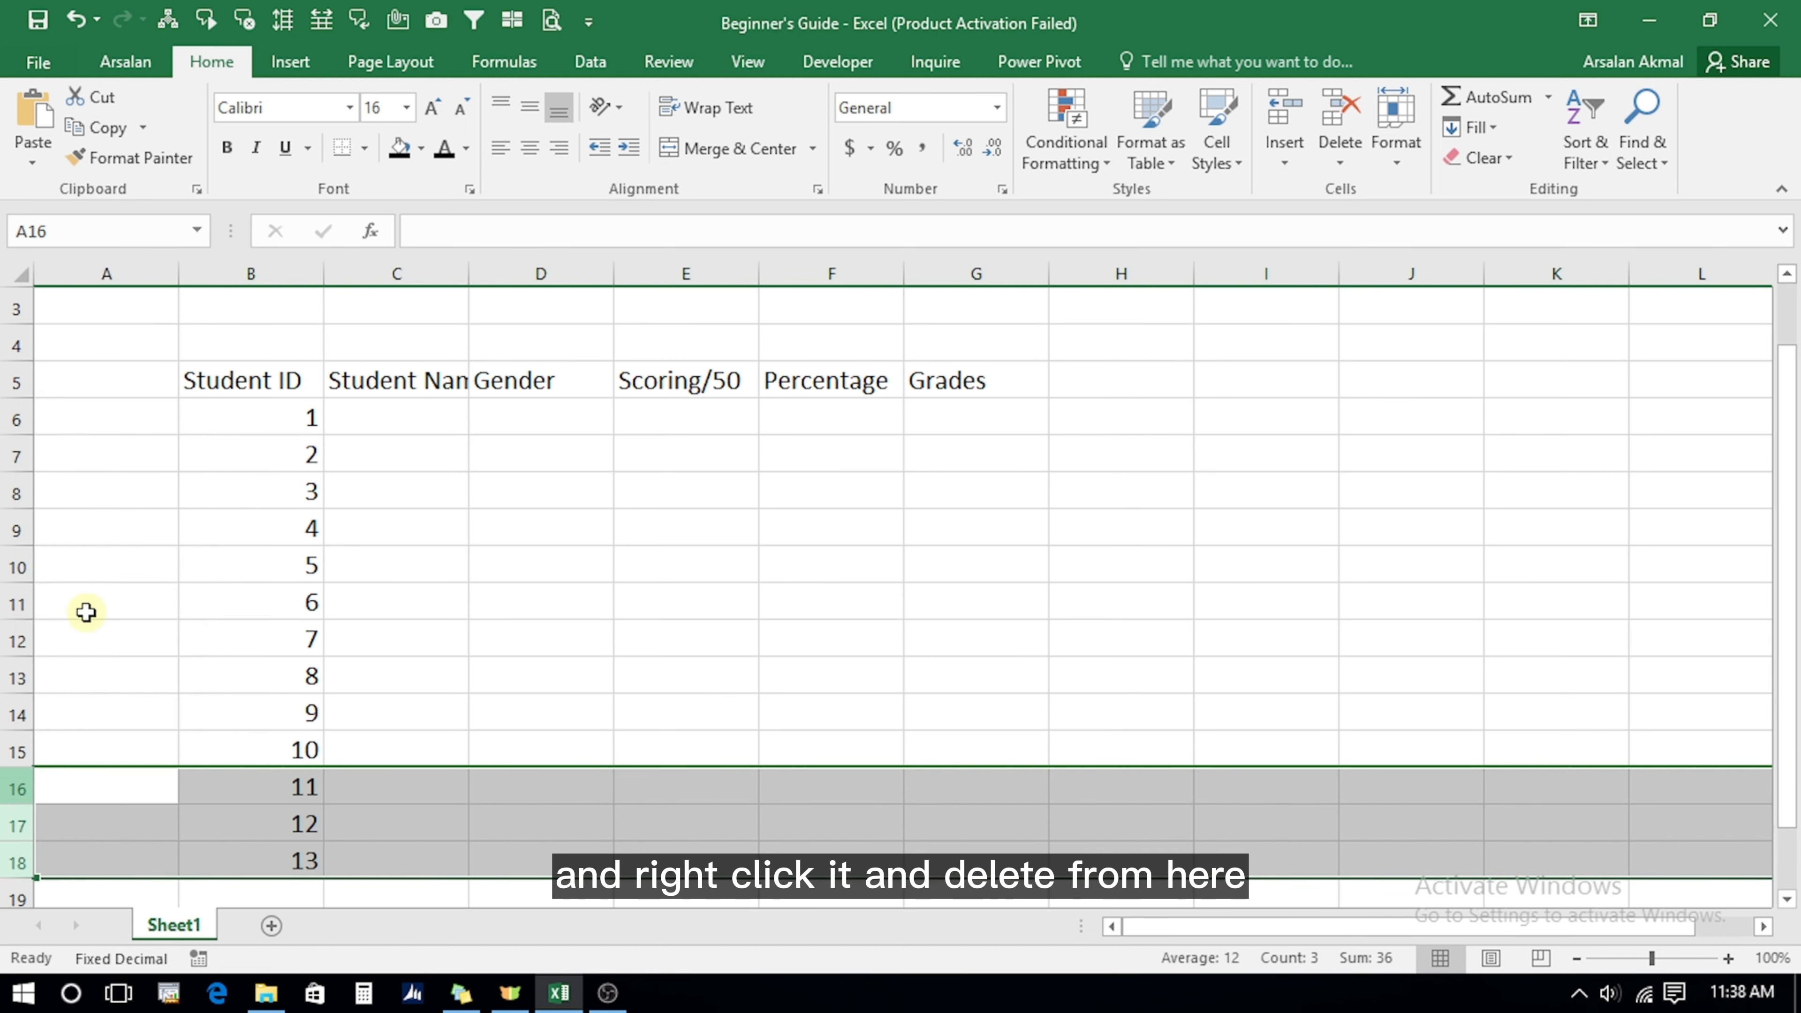
Widen column C so that the full Student Name heading fits.
click(251, 417)
drag(466, 273, 508, 276)
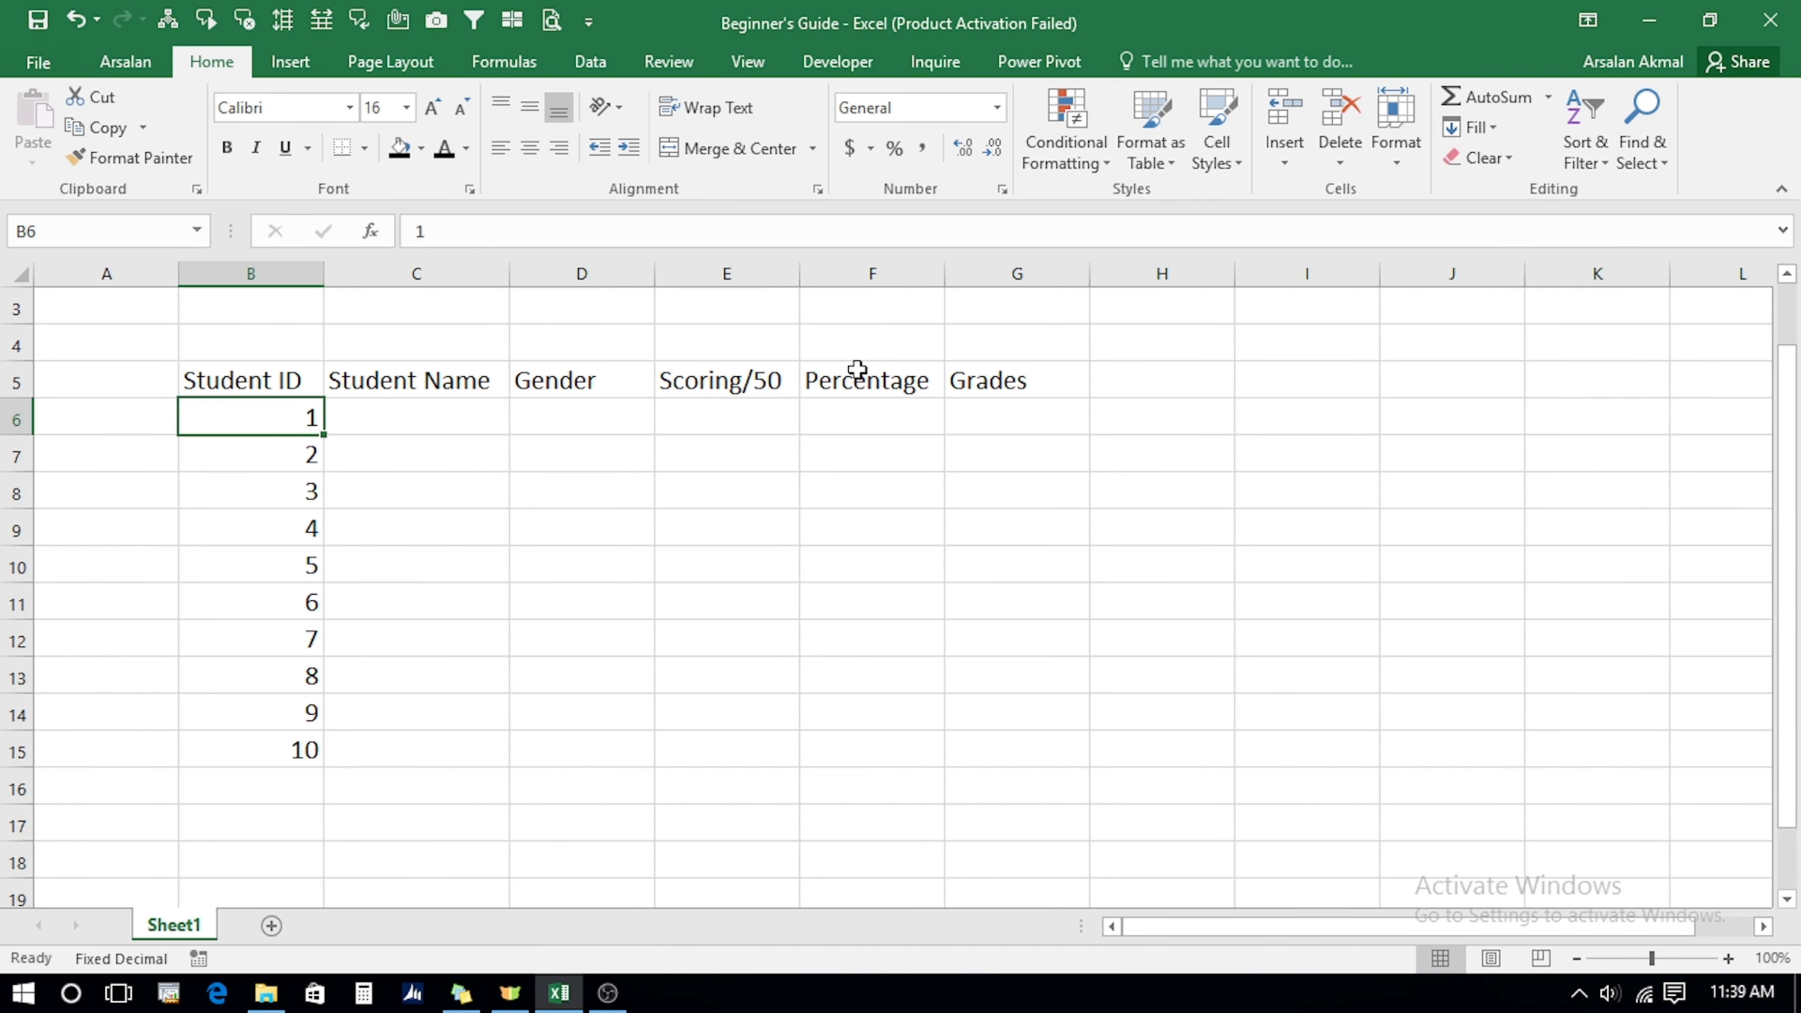
Fill in the student names for IDs 1 to 5 in cells C6 to C10.
key(Up)
key(Up)
key(Up)
key(Up)
key(Up)
key(Down)
key(Down)
key(Down)
key(Down)
key(Down)
key(Right)
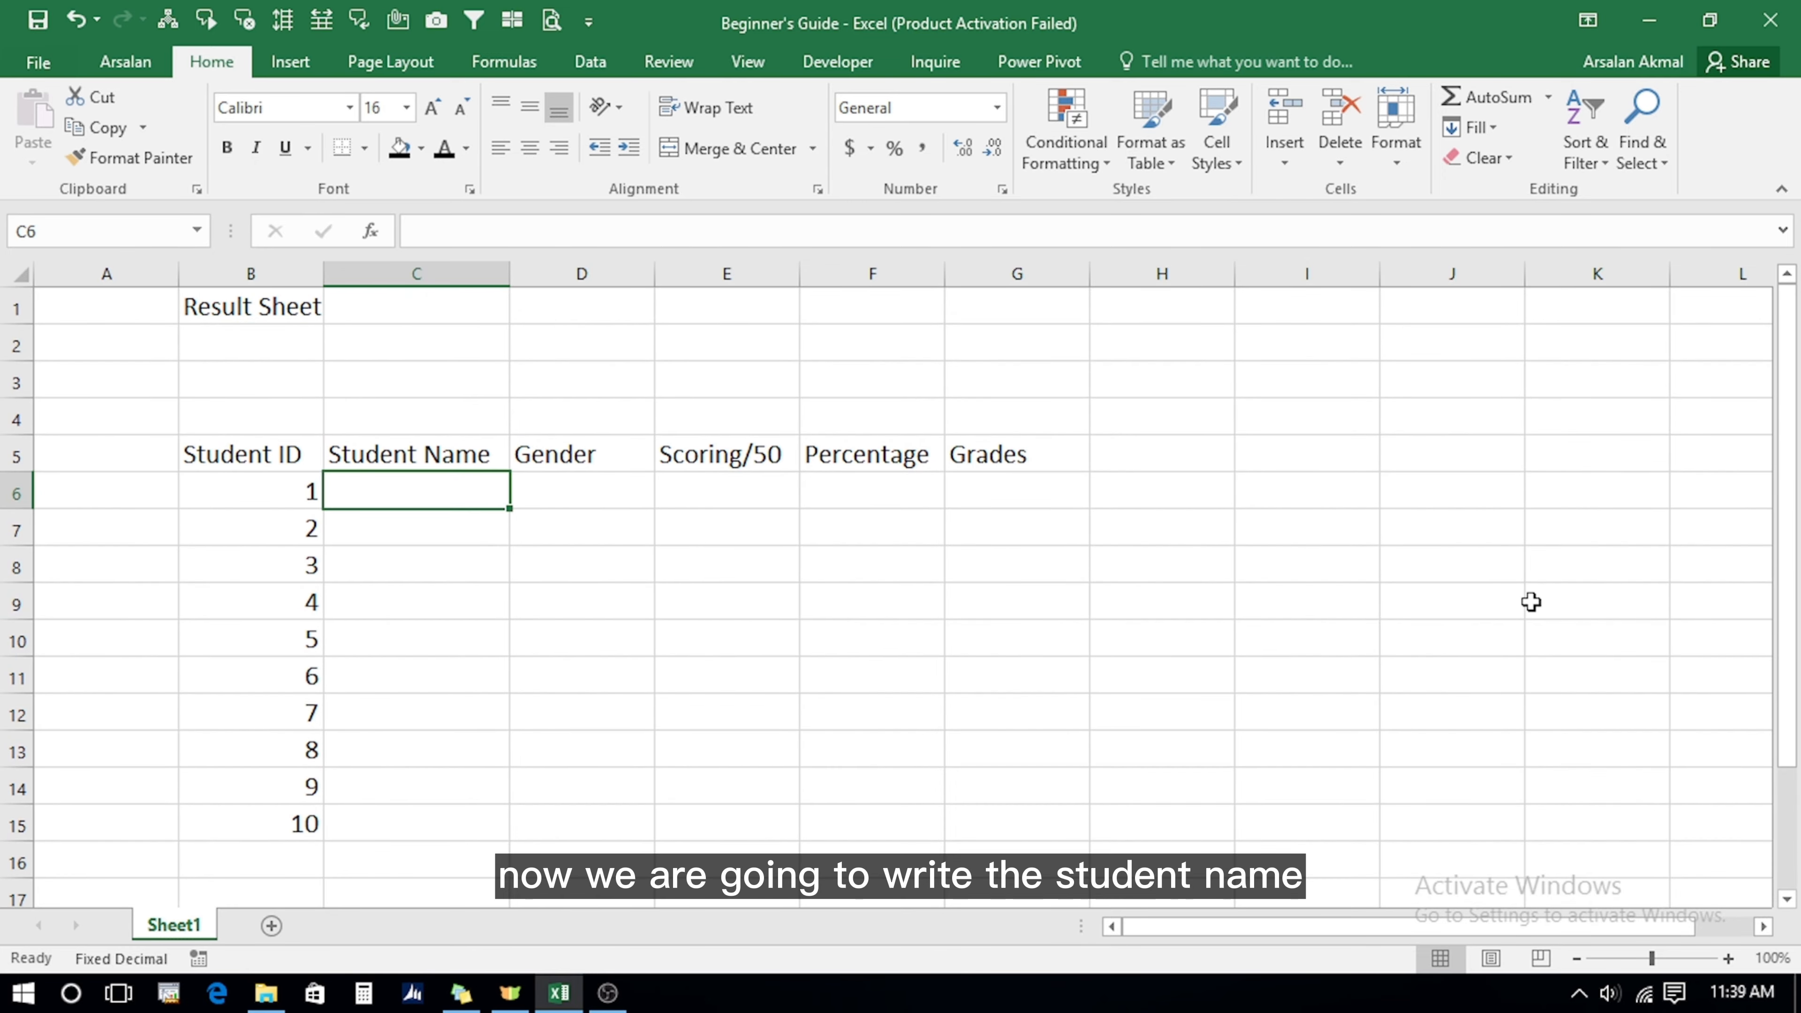
text(Mark)
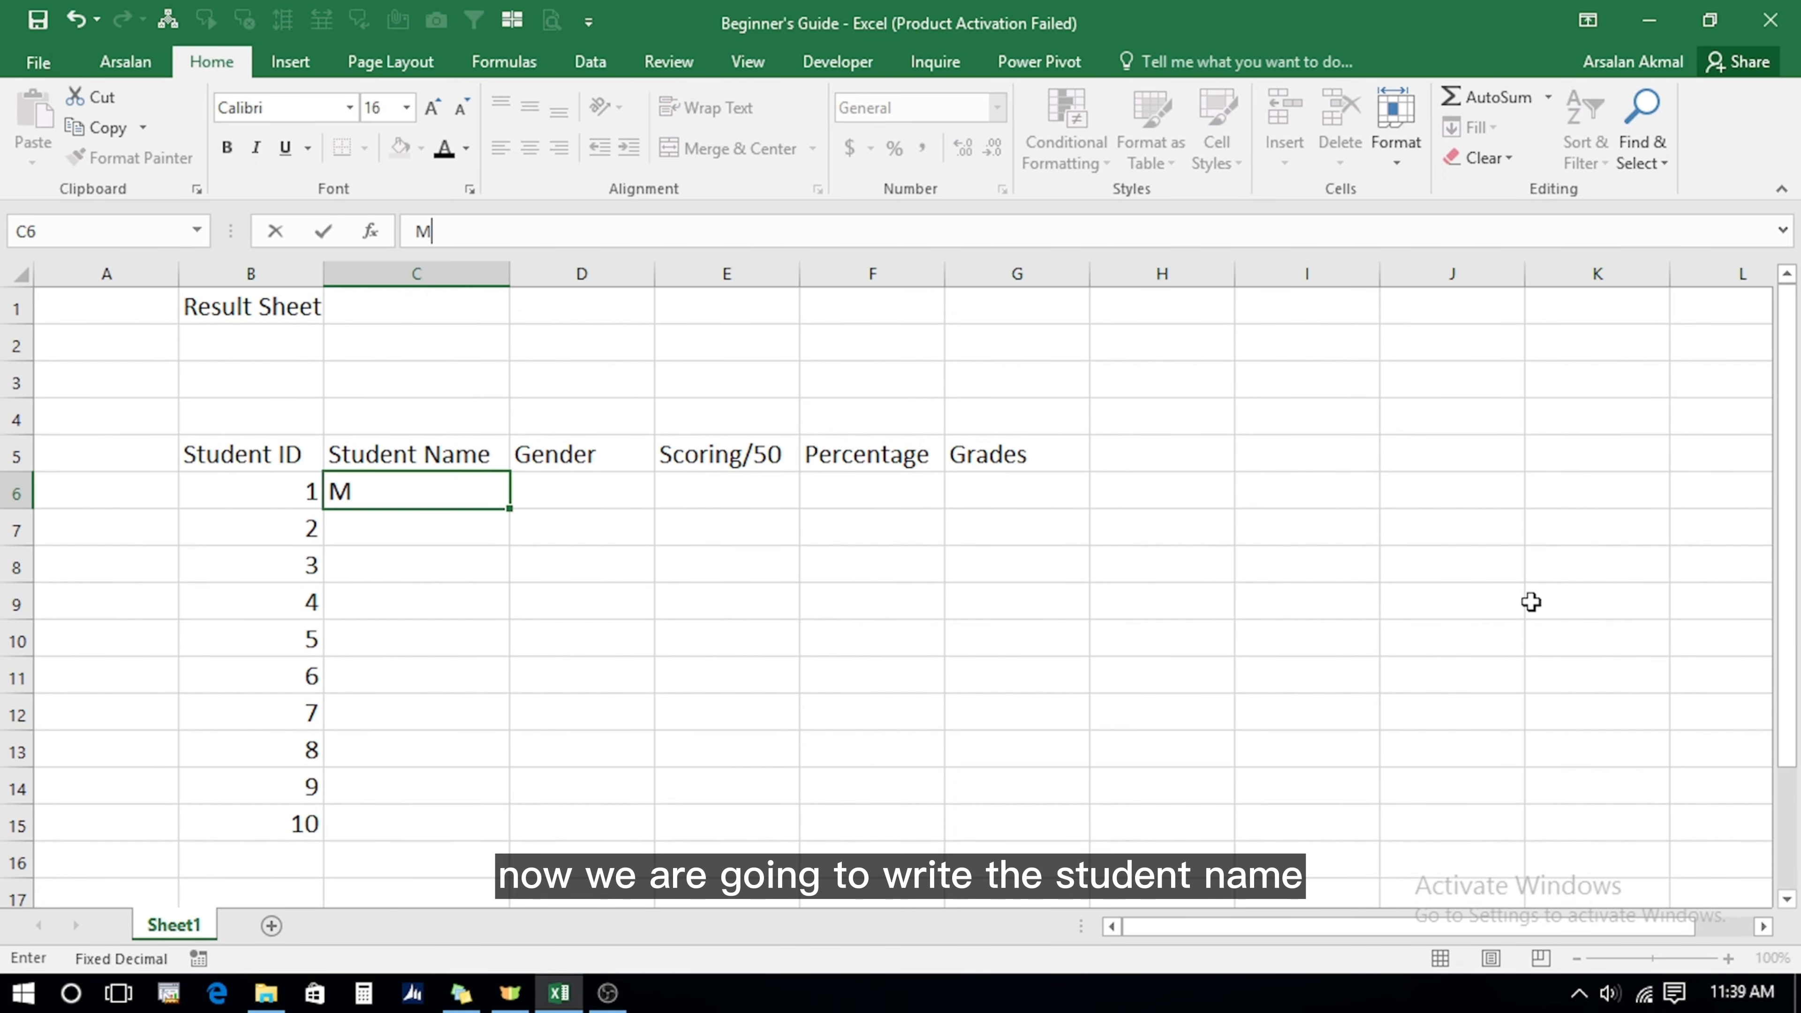
key(Return)
text(Jamine)
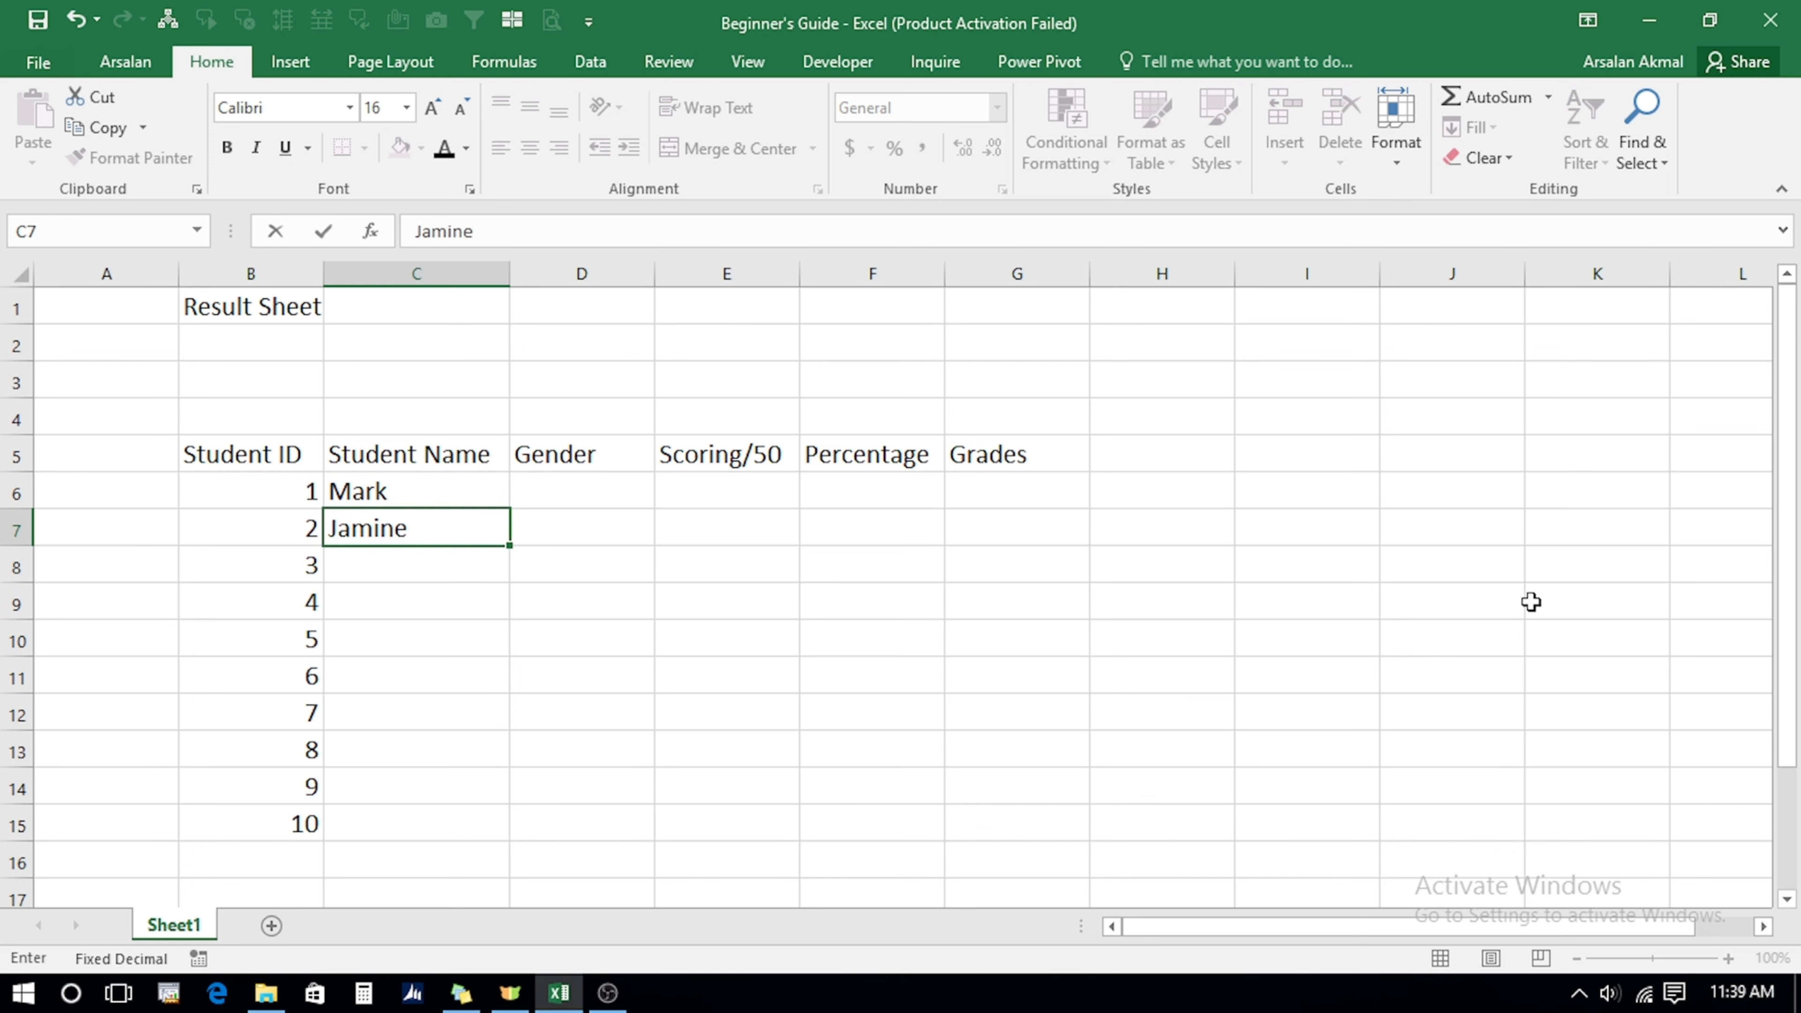
key(Return)
text(Mahira)
key(Return)
text(Henr)
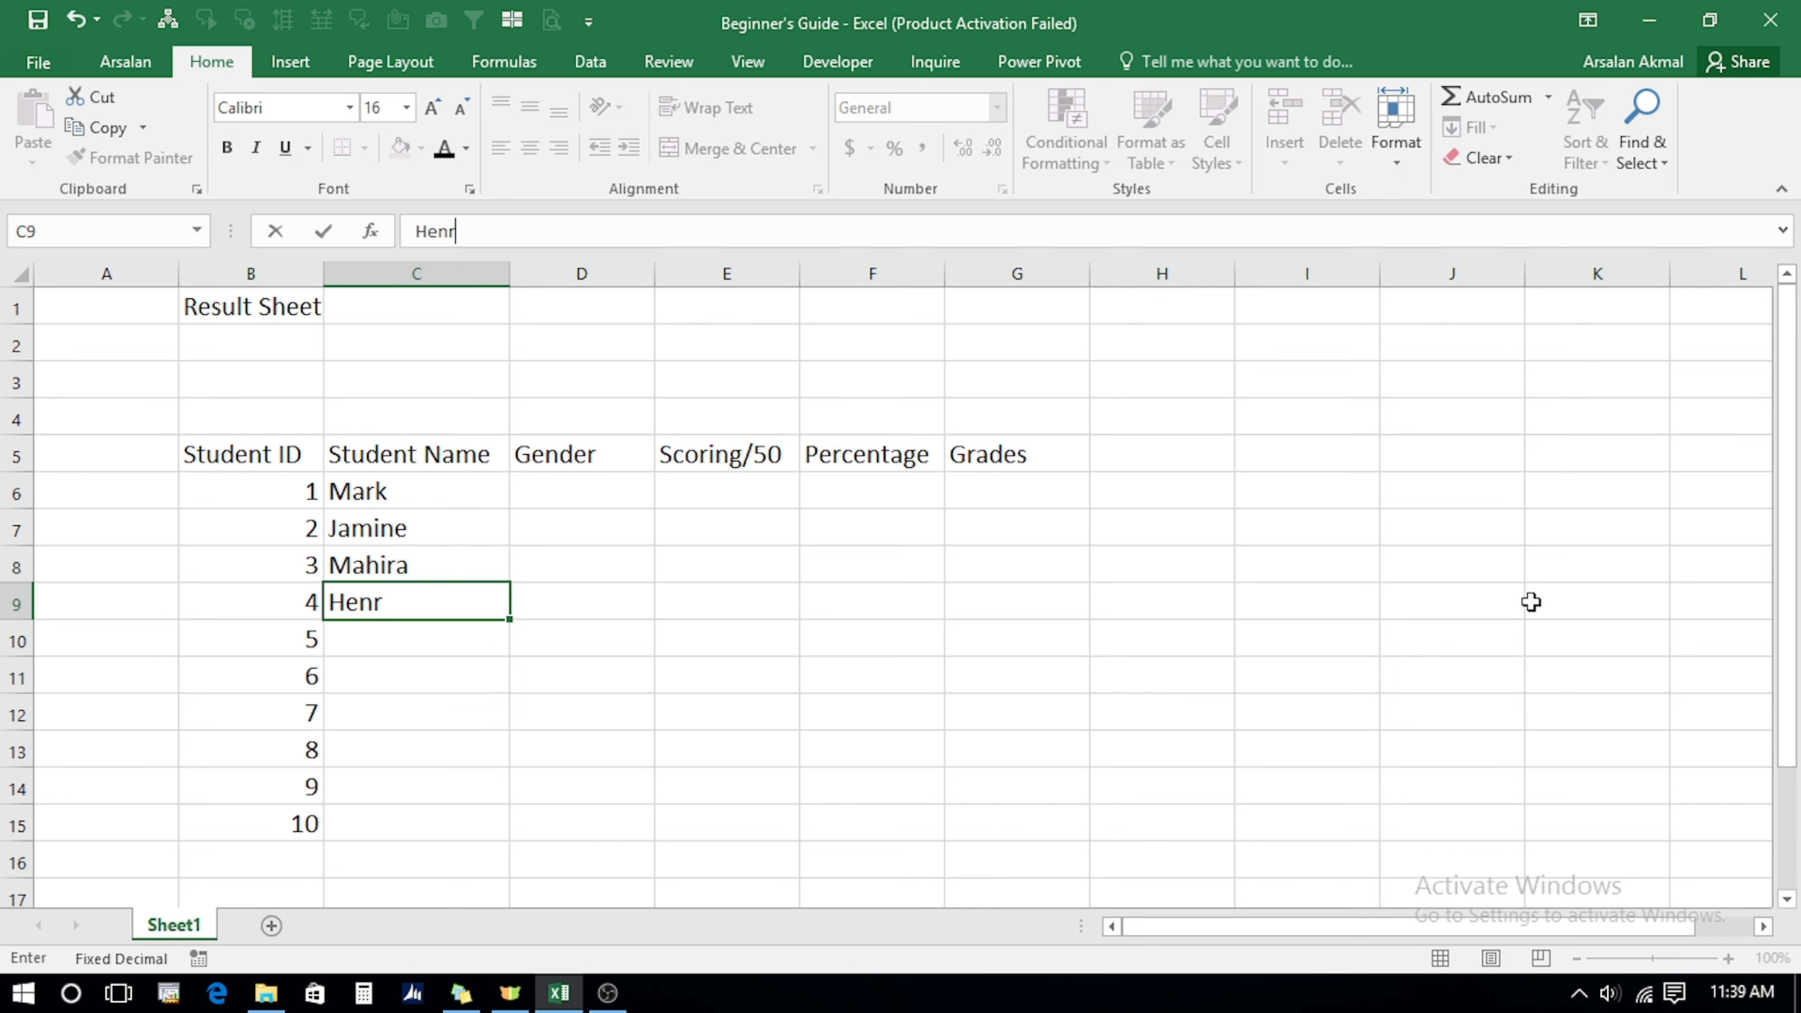
text(y)
key(Return)
text(Omer)
key(Return)
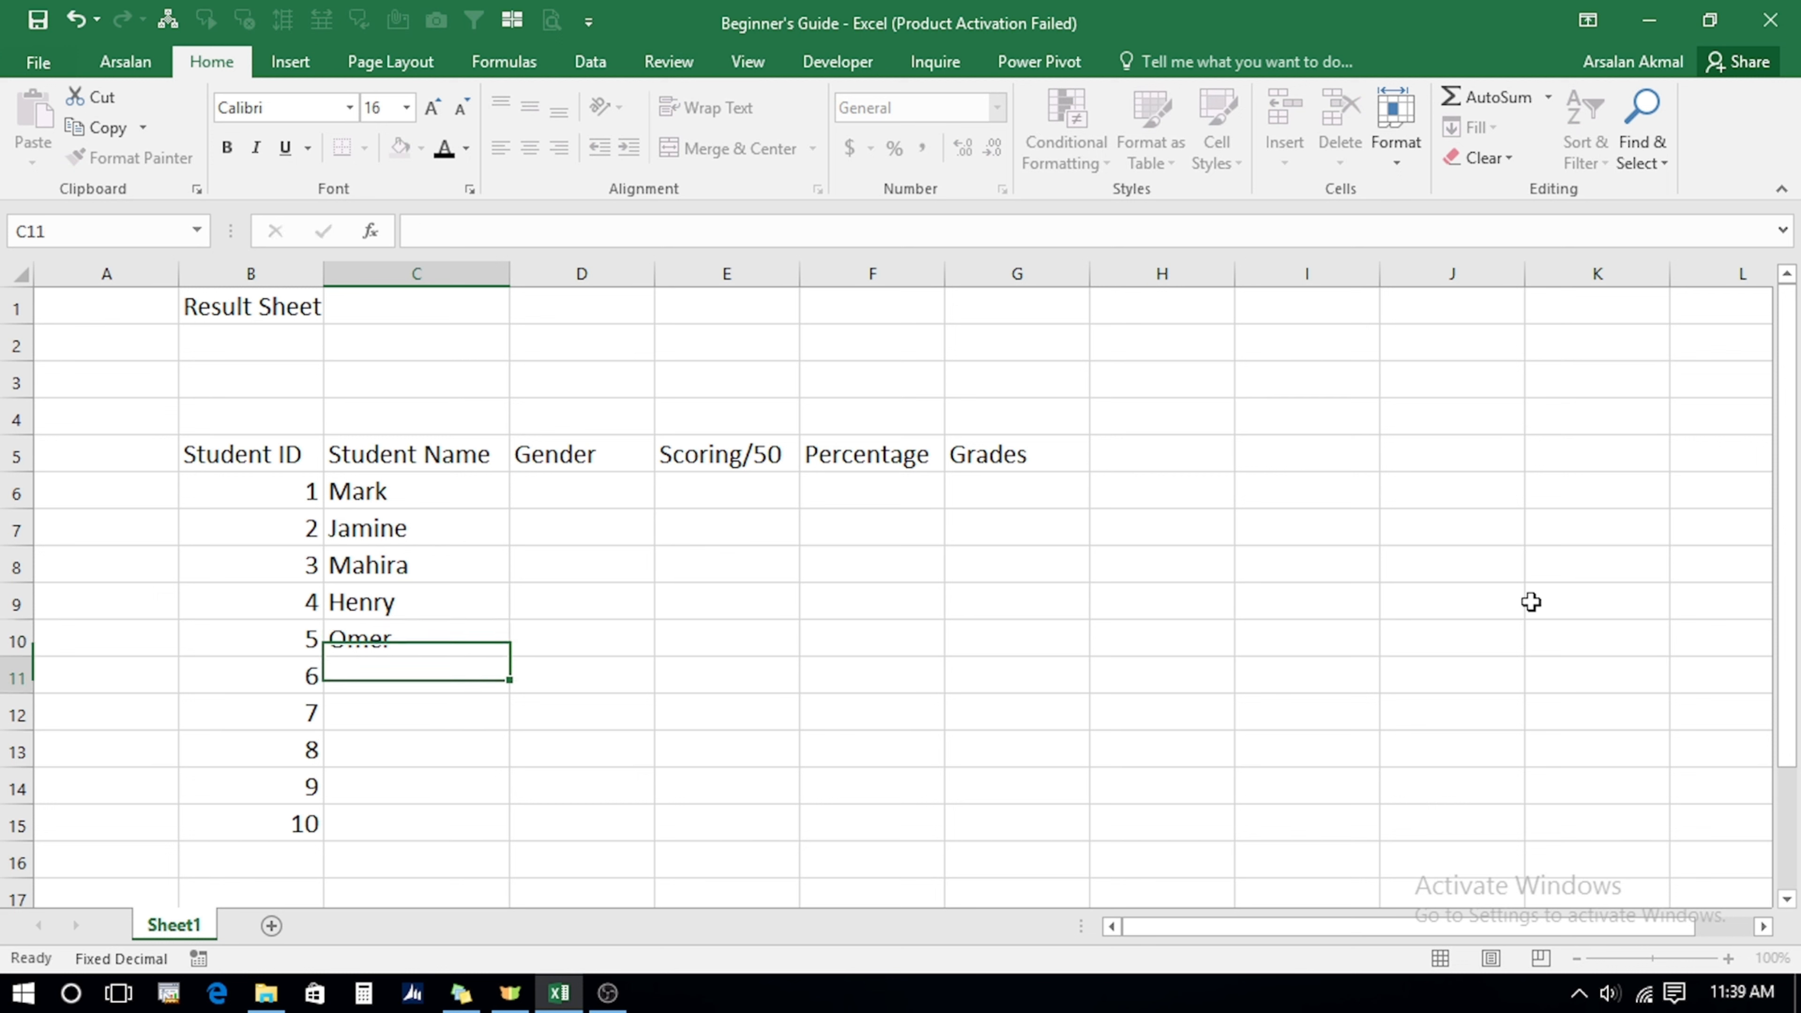
Fill in the student names for IDs 6 to 10 in cells C11 to C15.
text(Rick)
key(Return)
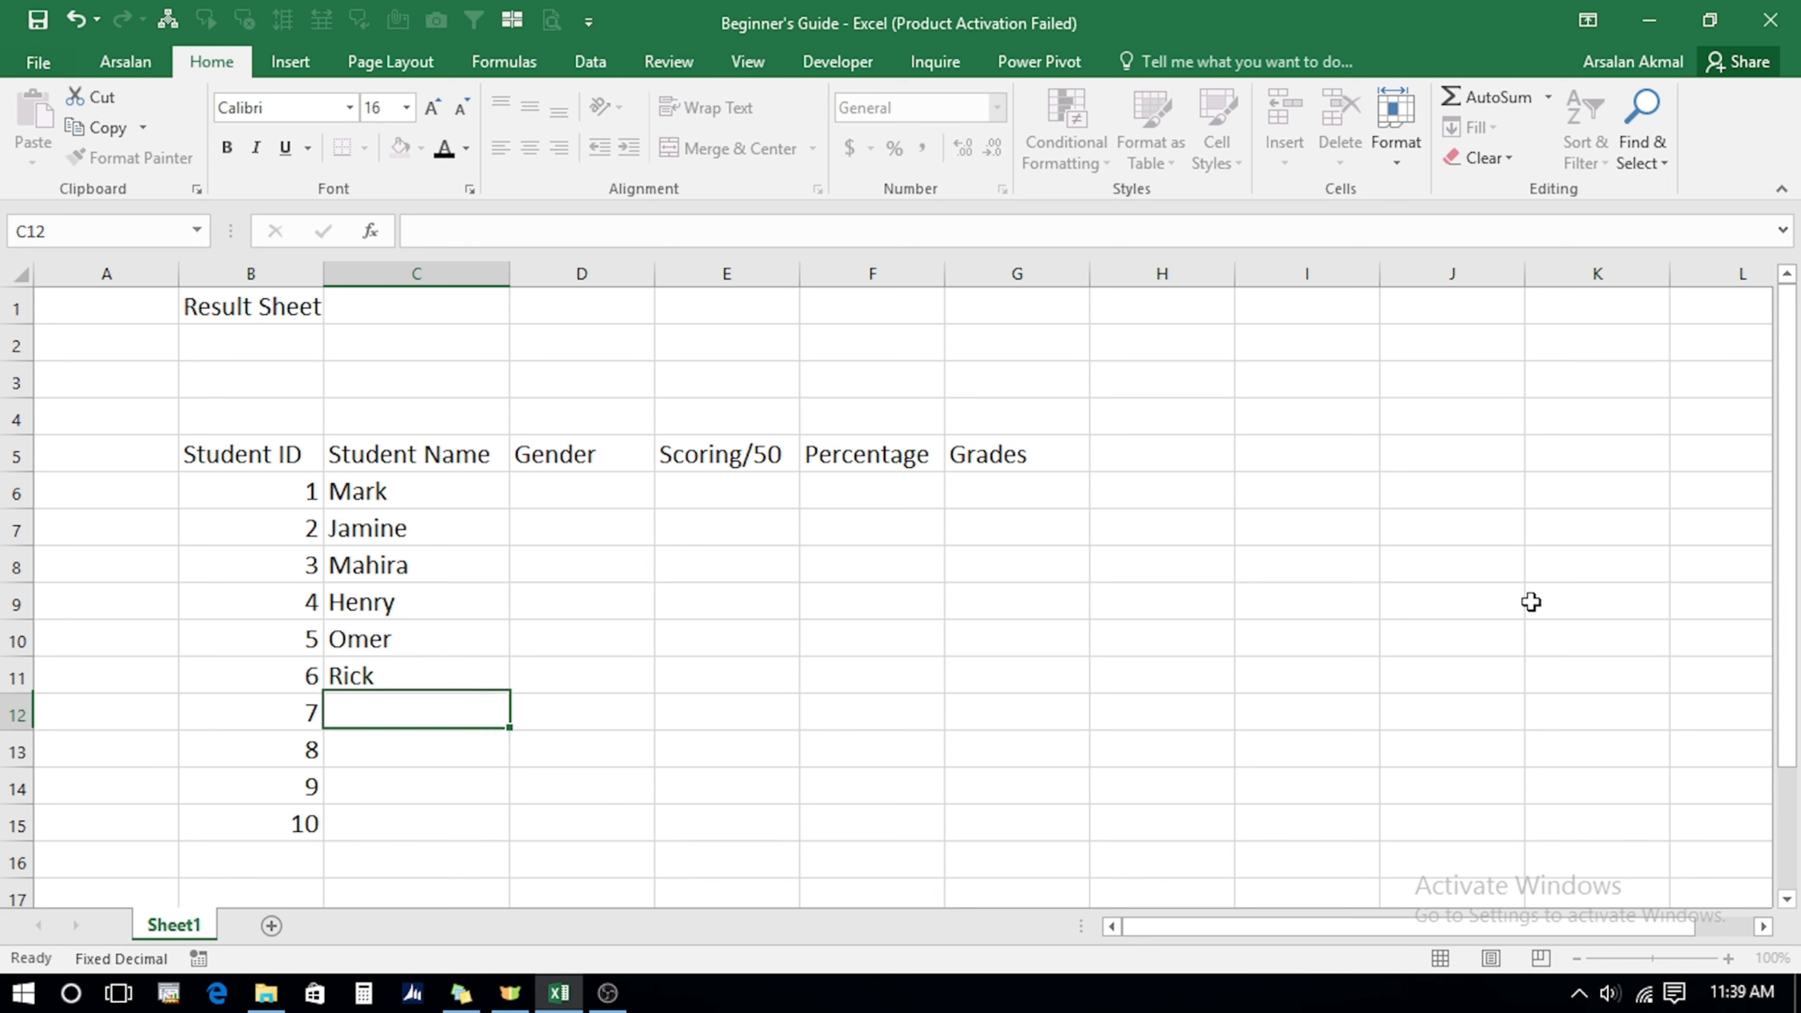
text(Rose)
key(Return)
text(Priya)
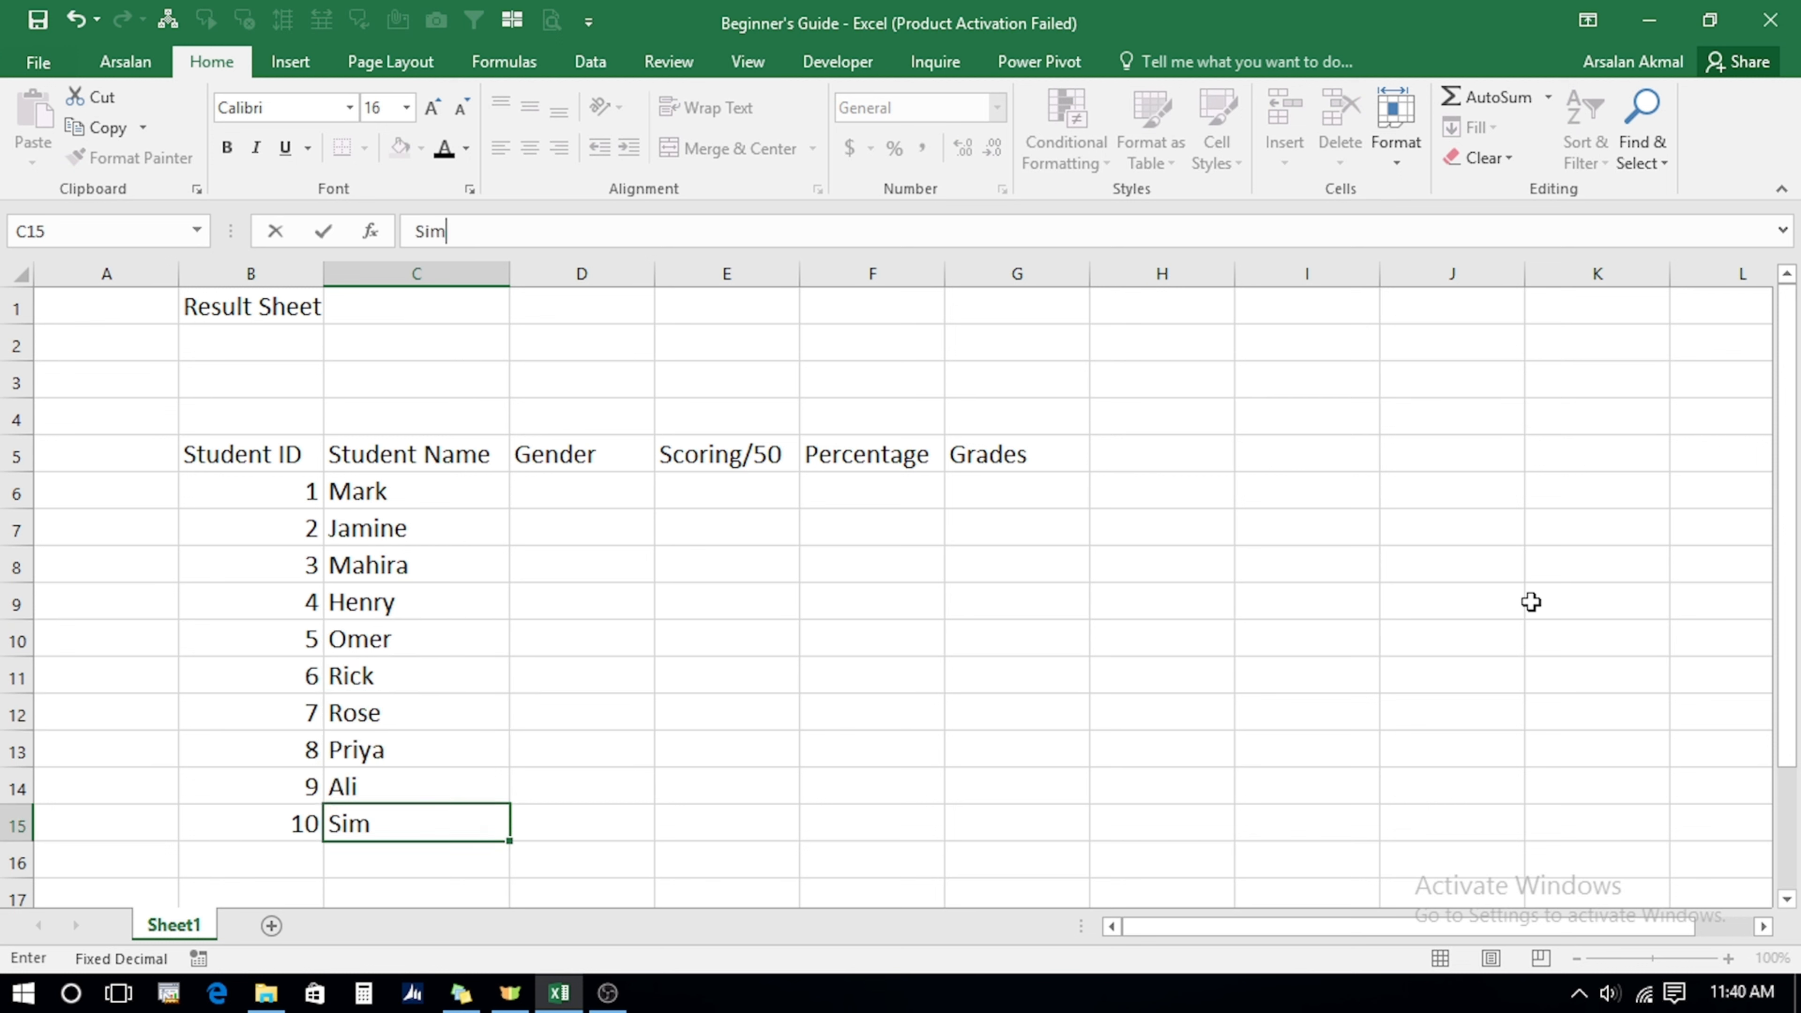
text(on)
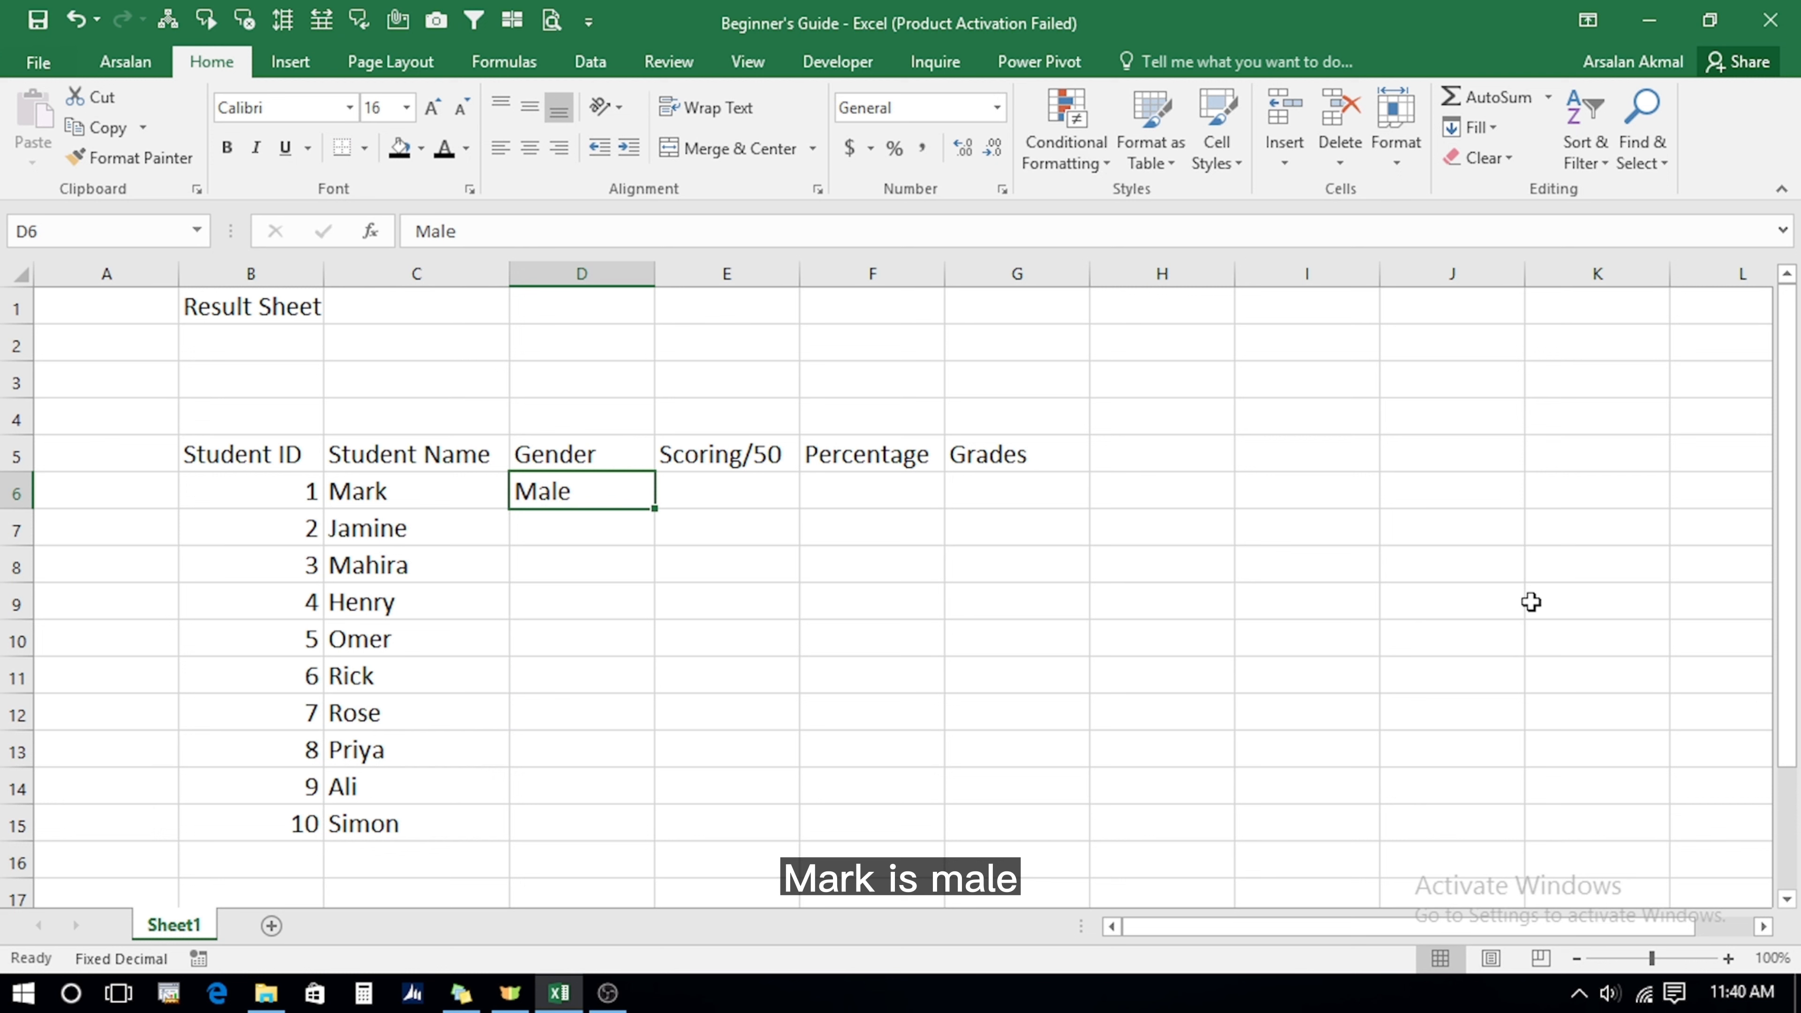
Enter the genders for IDs 1 to 5 in cells D6 to D10 as Male, Female, Female, Male, Male.
key(Down)
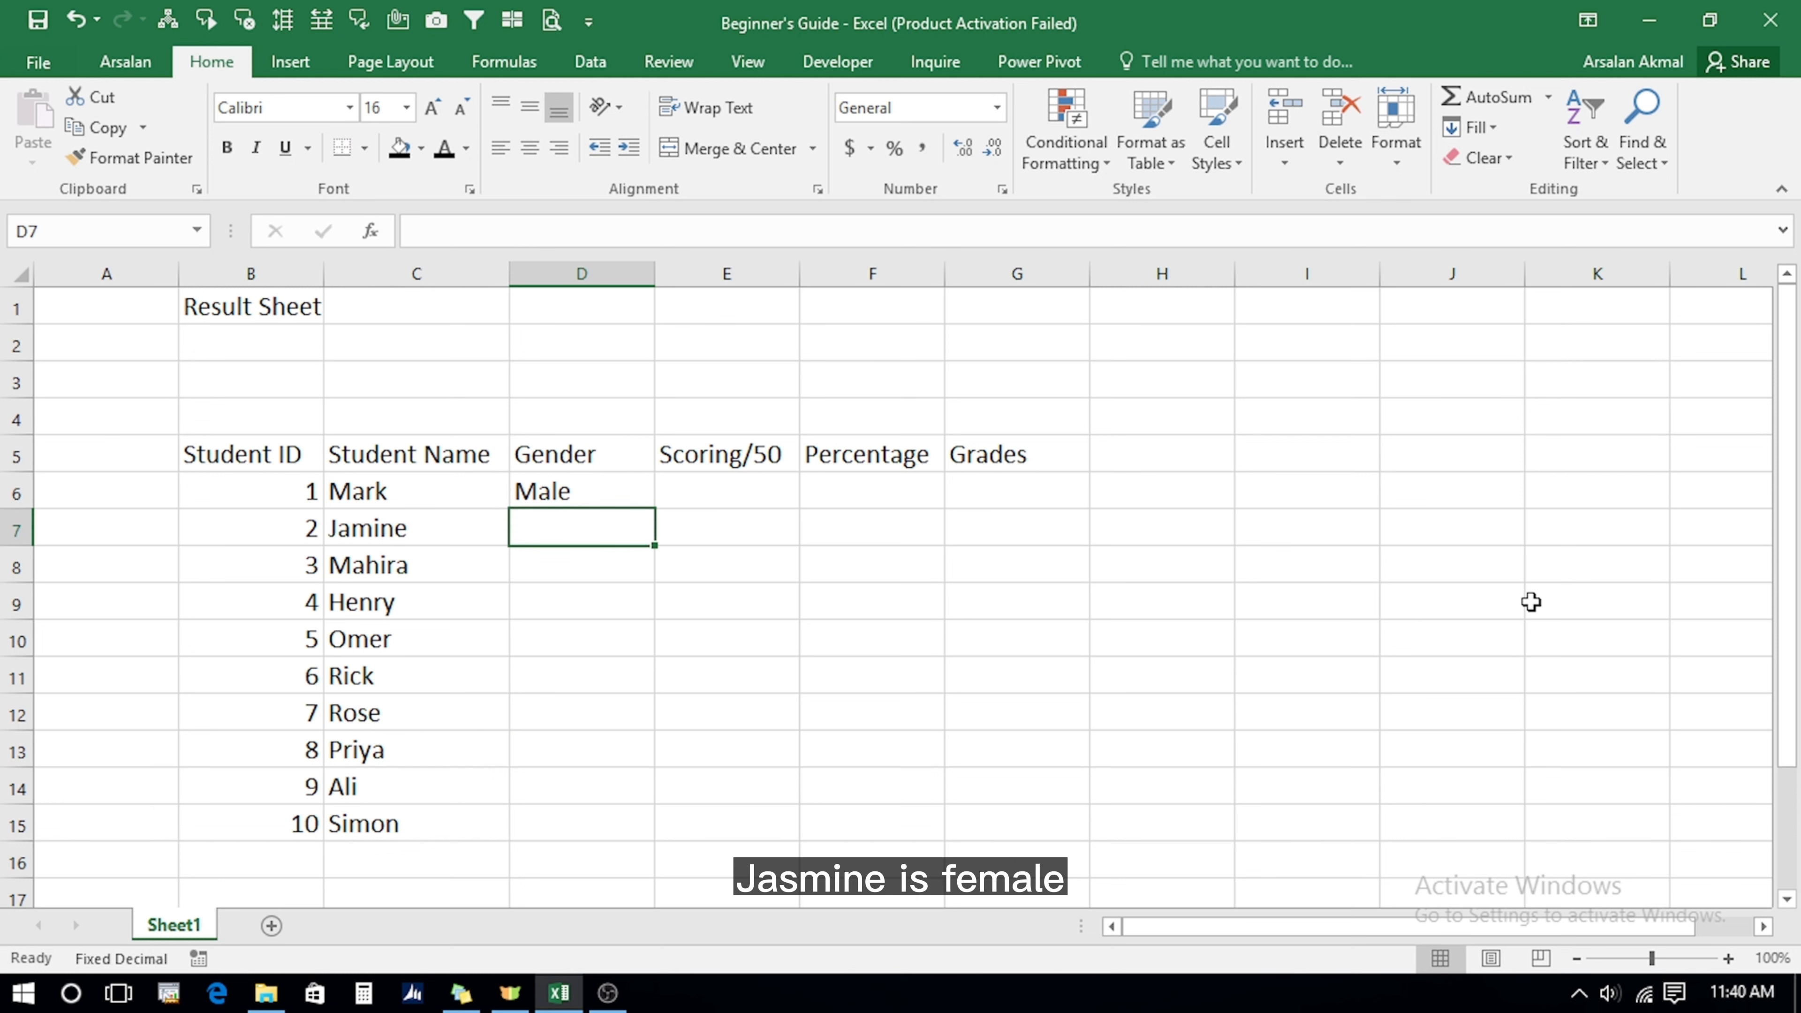
text(Female)
key(Return)
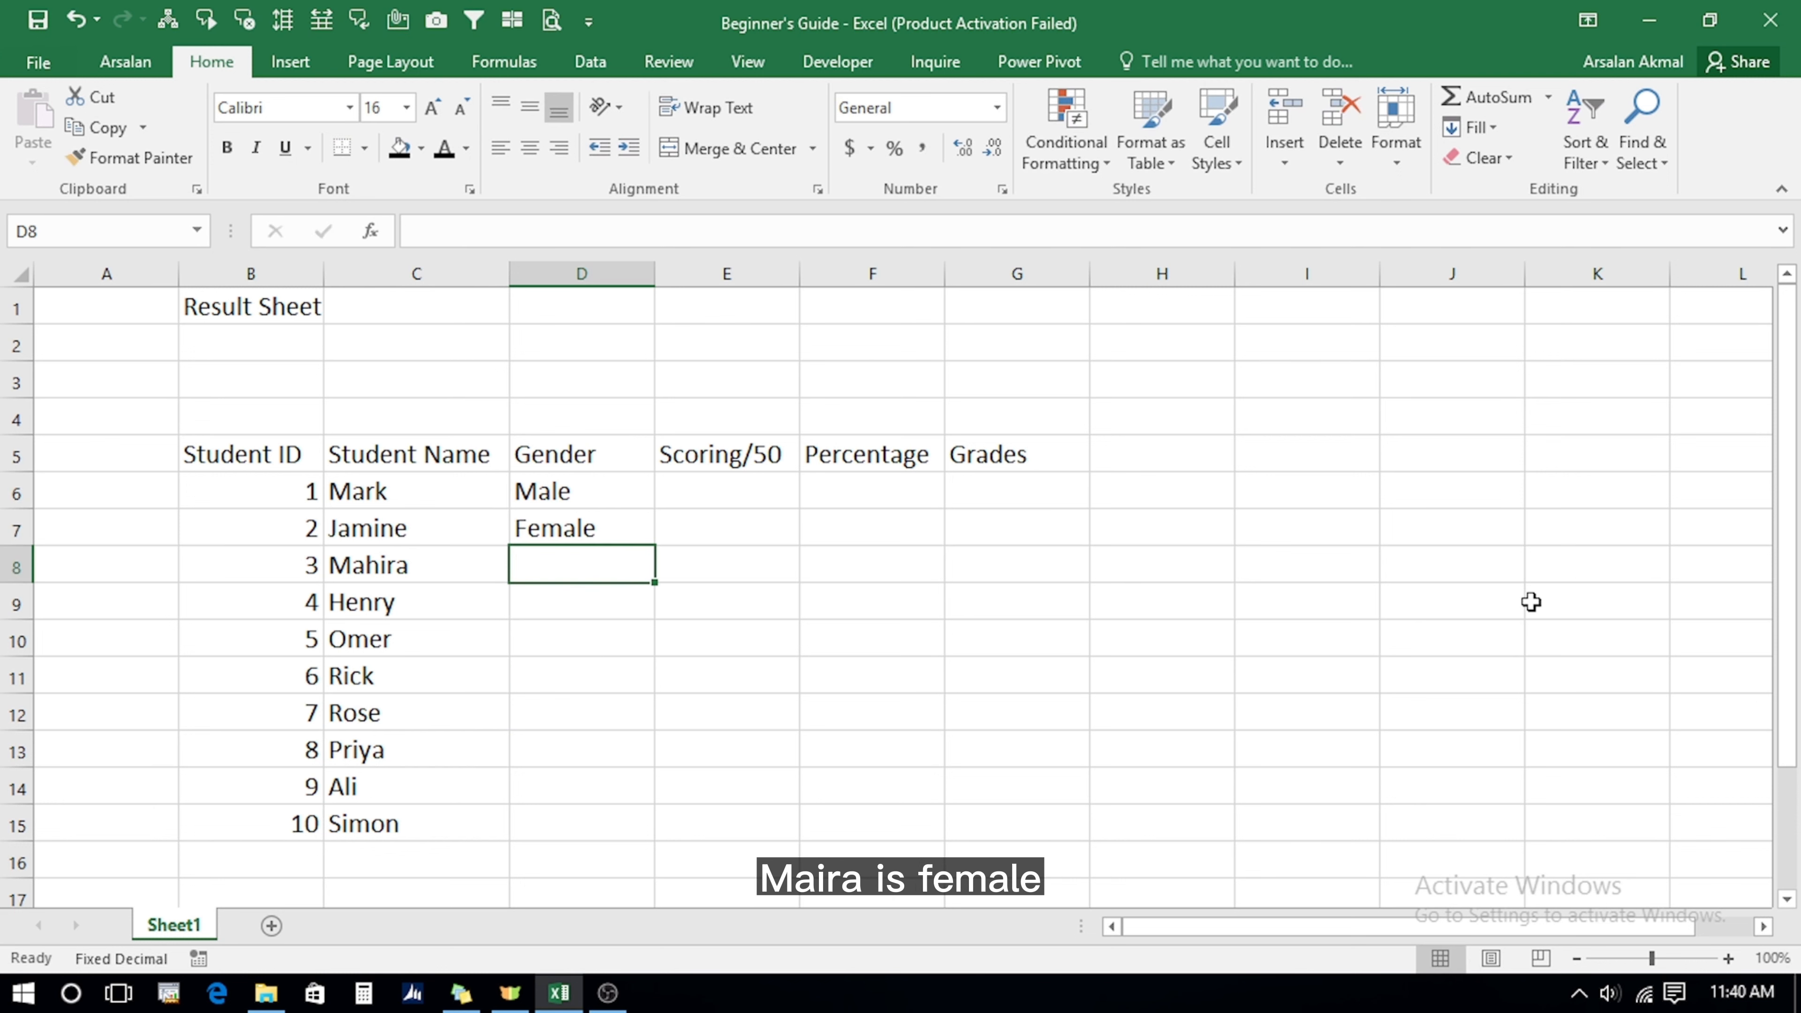
text(Fe)
key(Return)
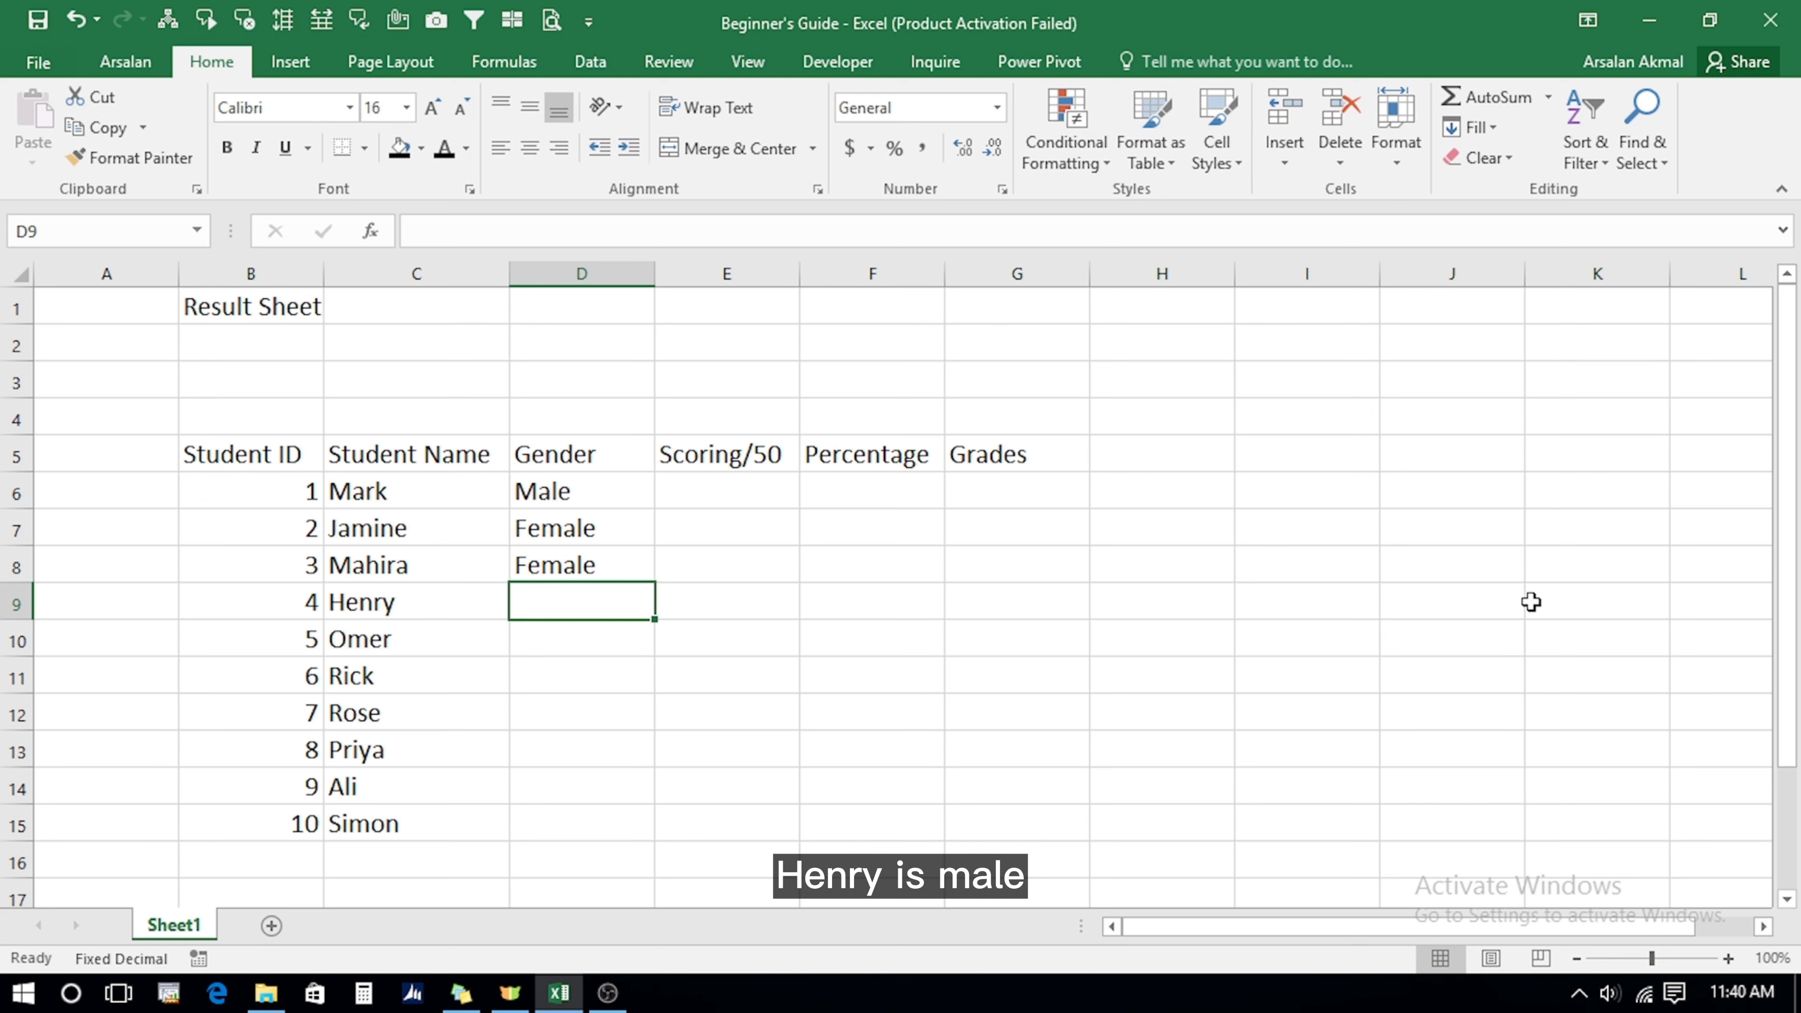
text(Male)
key(Return)
text(Male)
key(Return)
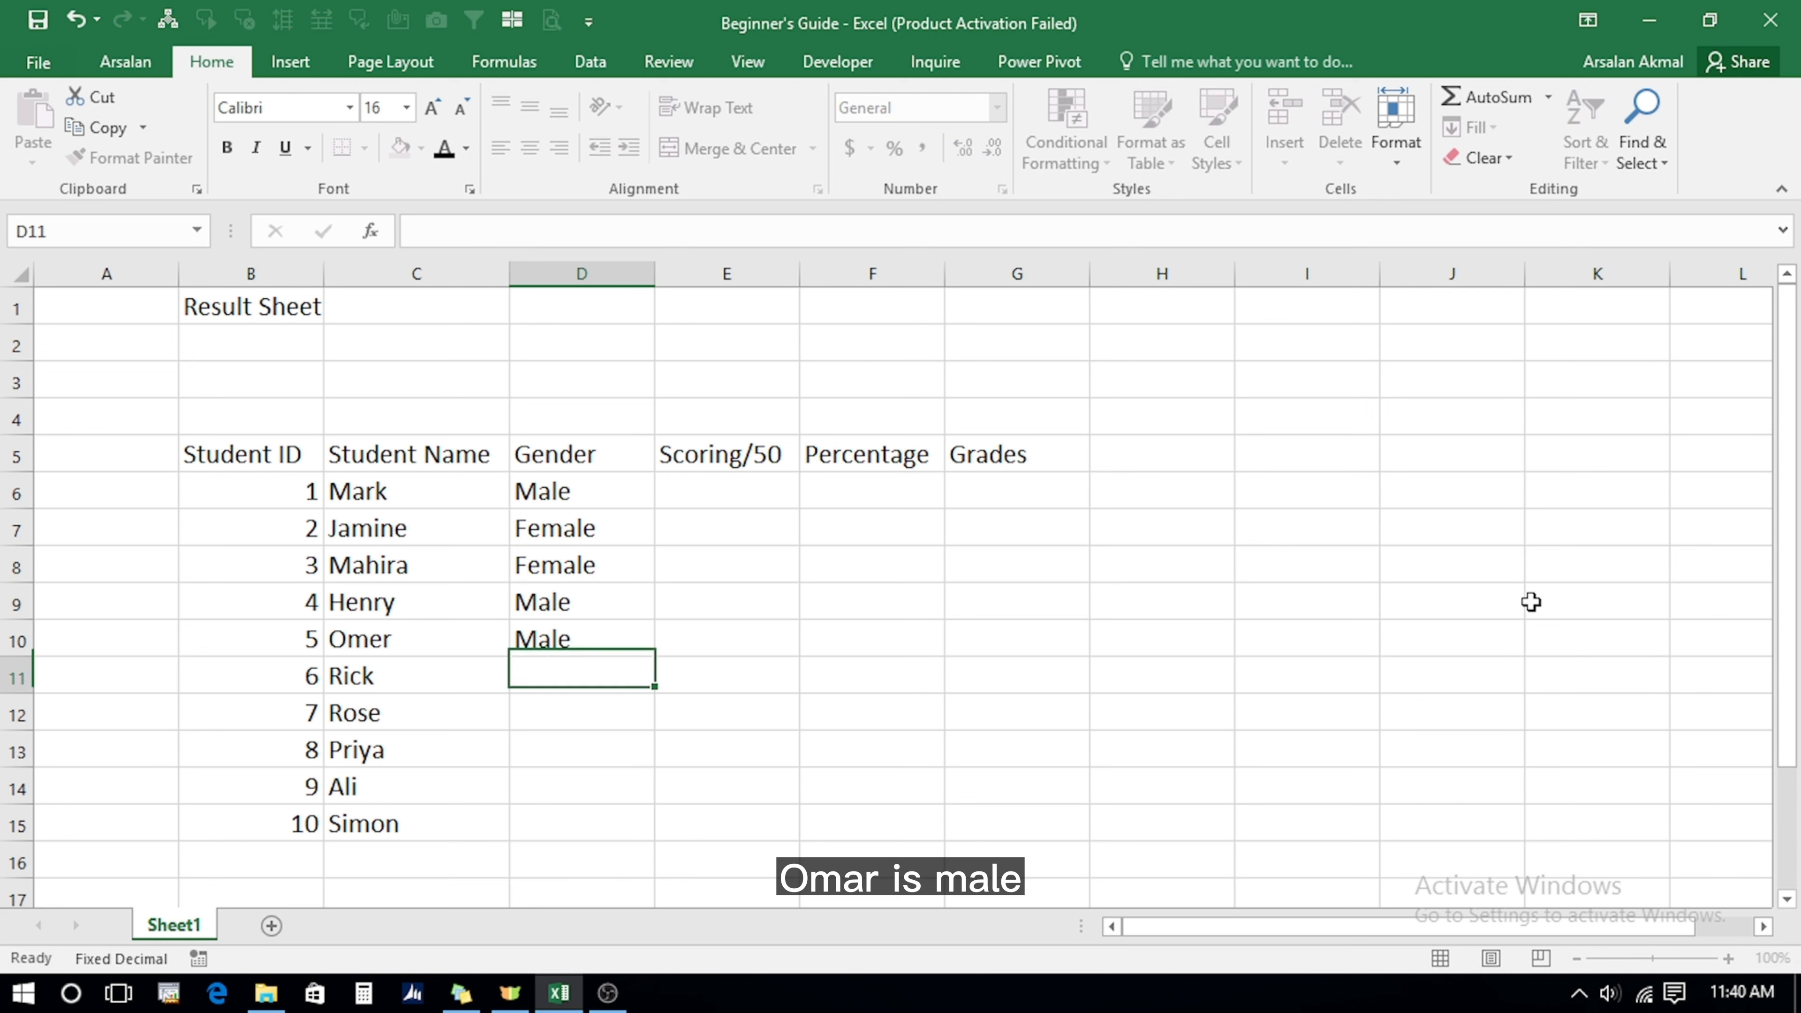
Enter the genders for IDs 6 to 10 in cells D11 to D15 as Male, Female, Female, Male, Male.
text(Male)
key(Return)
text(female)
key(Return)
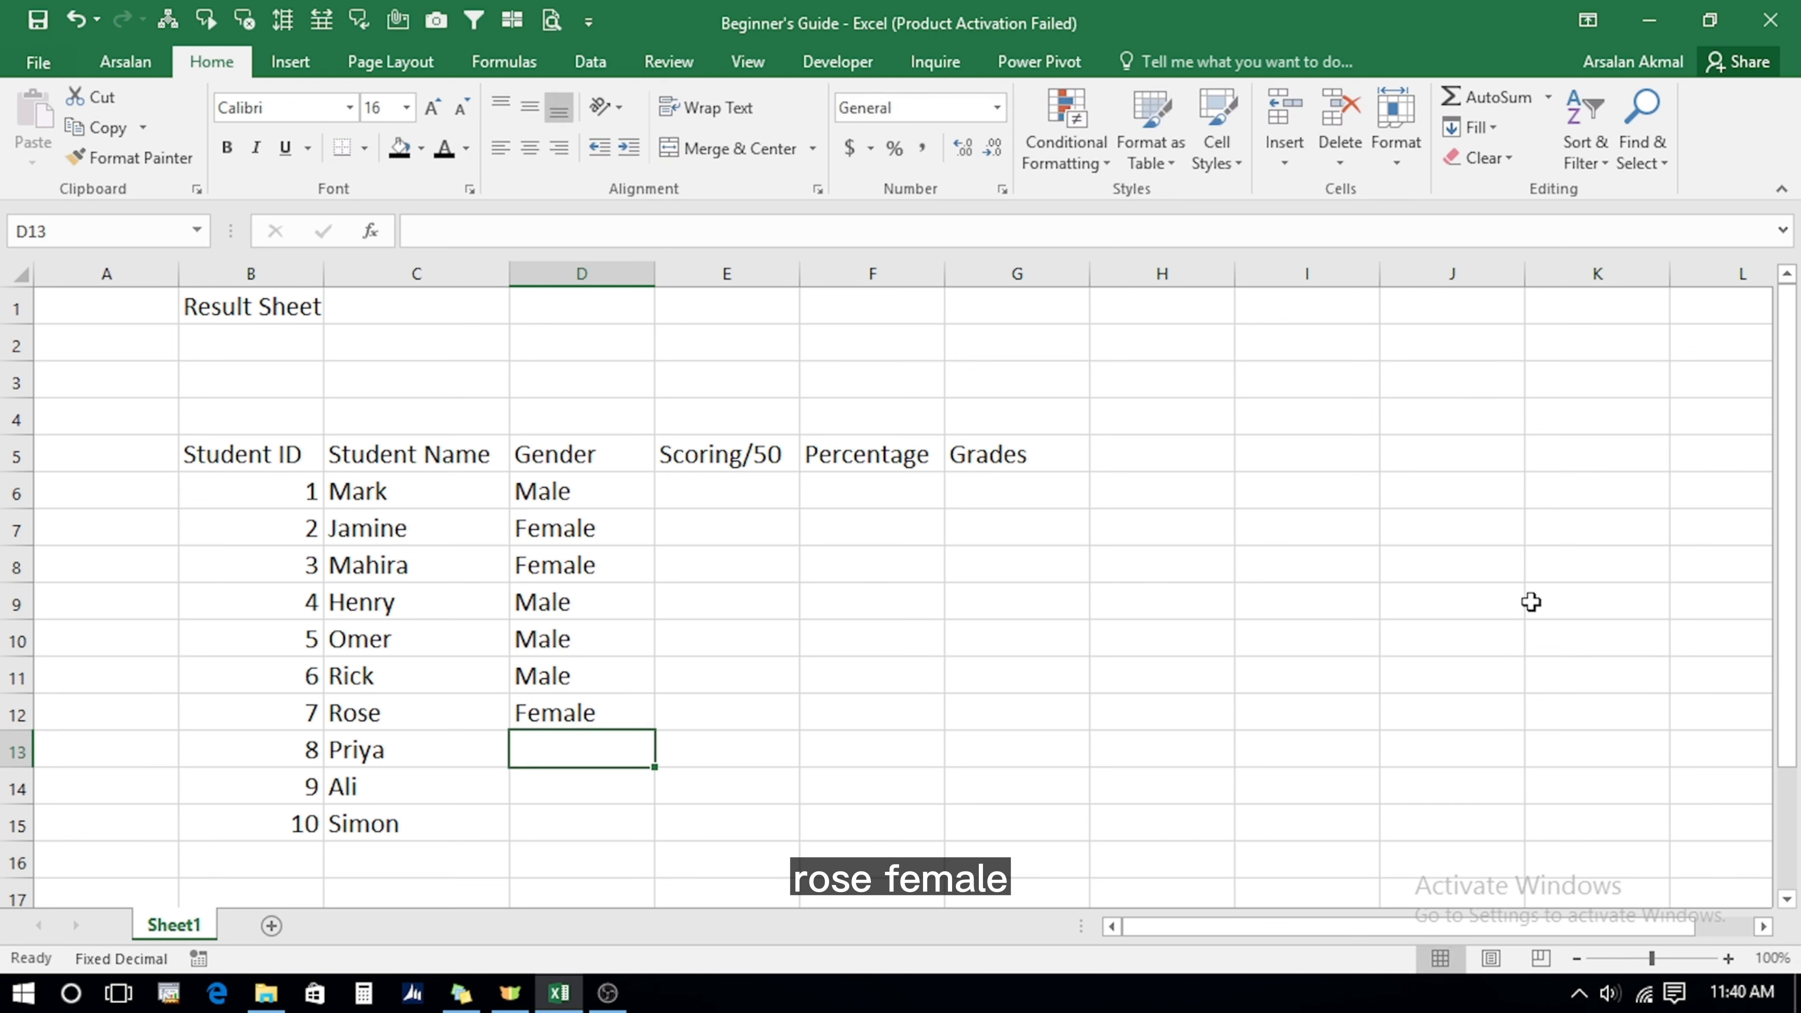
key(Return)
key(Up)
text(female)
key(Return)
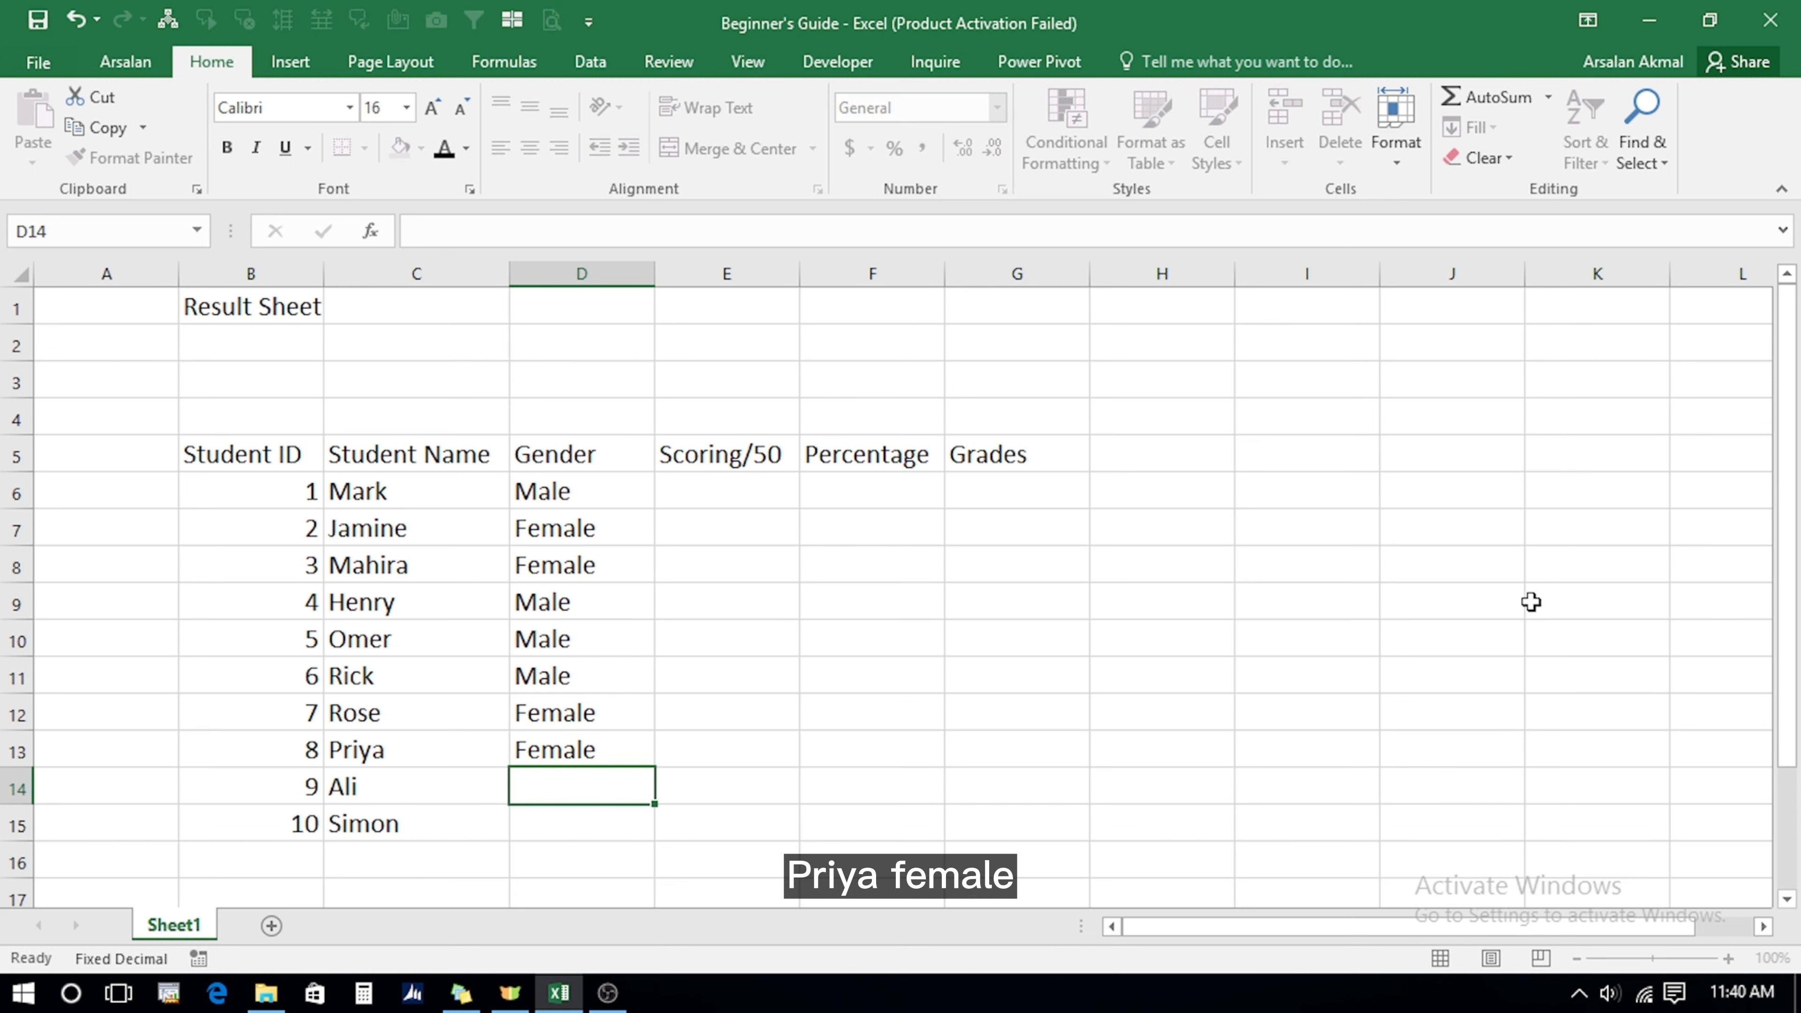
text(Male)
key(Return)
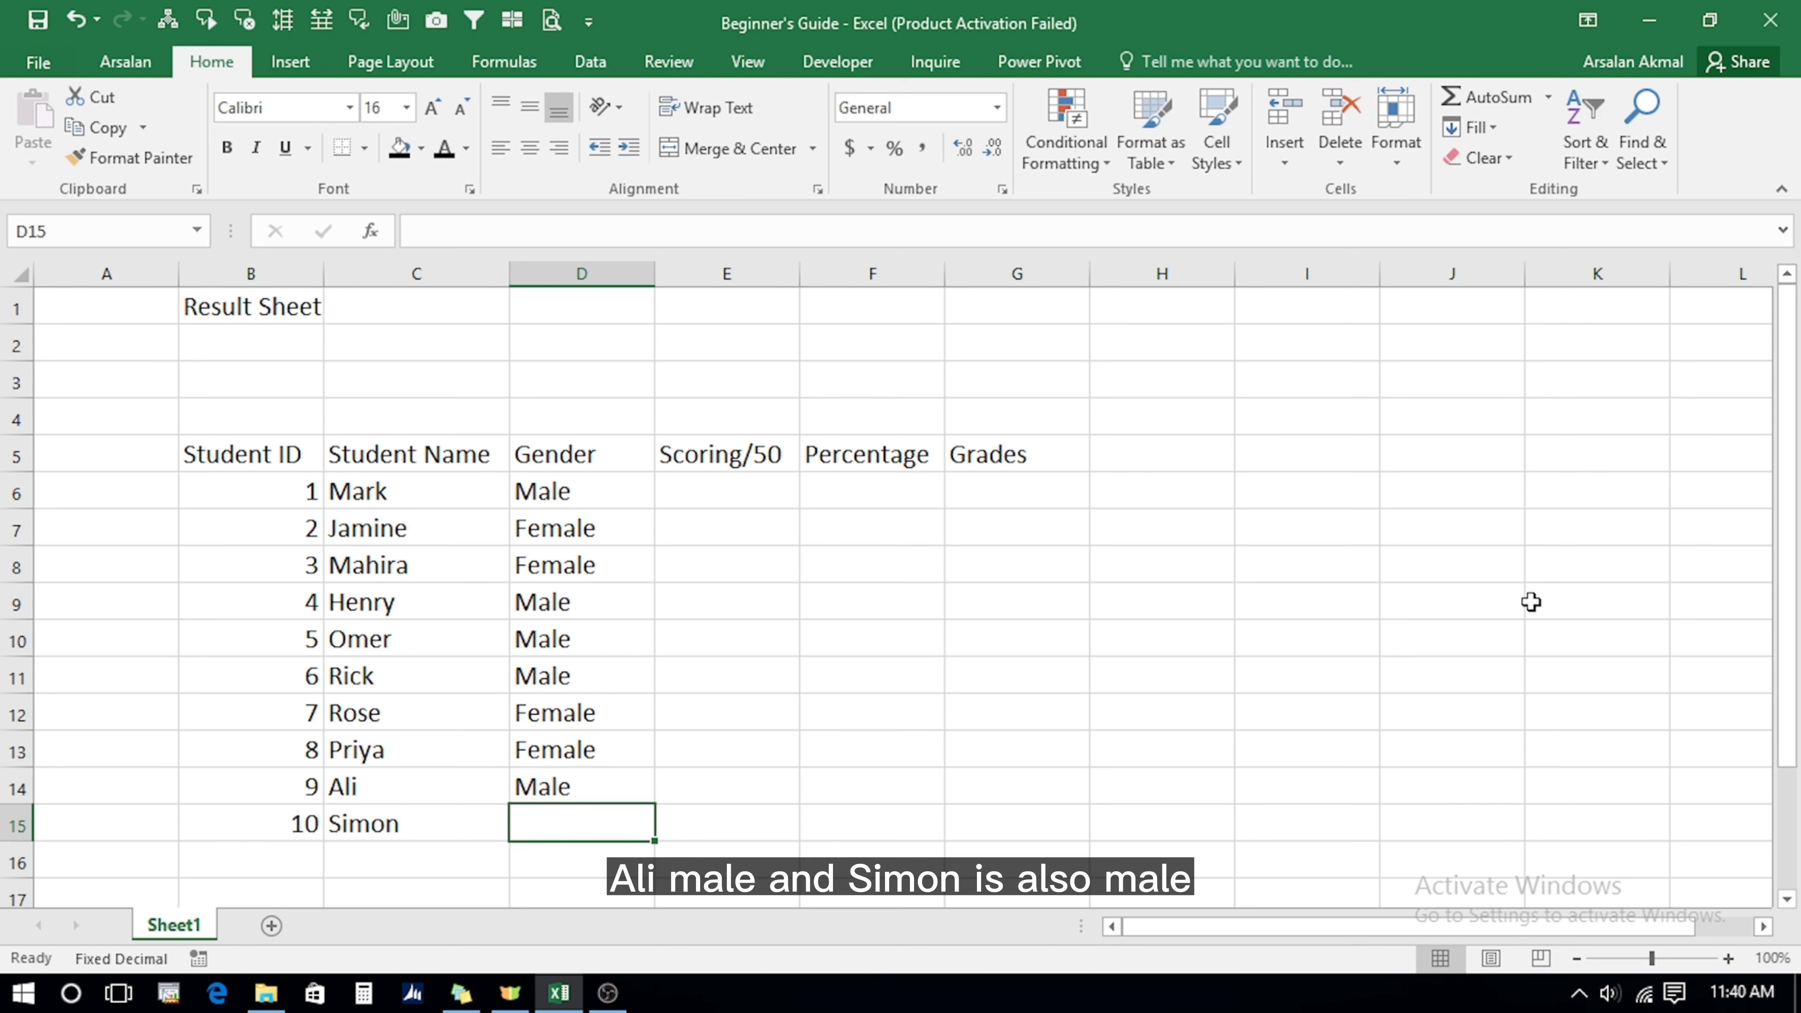
key(ctrl+d)
Enter the scores 45, 25, 30, 38 and 42 for IDs 1 to 5 in cells E6 to E10.
key(Up)
key(Up)
key(Up)
key(Up)
key(Up)
key(Up)
key(Up)
key(Up)
key(Up)
key(Right)
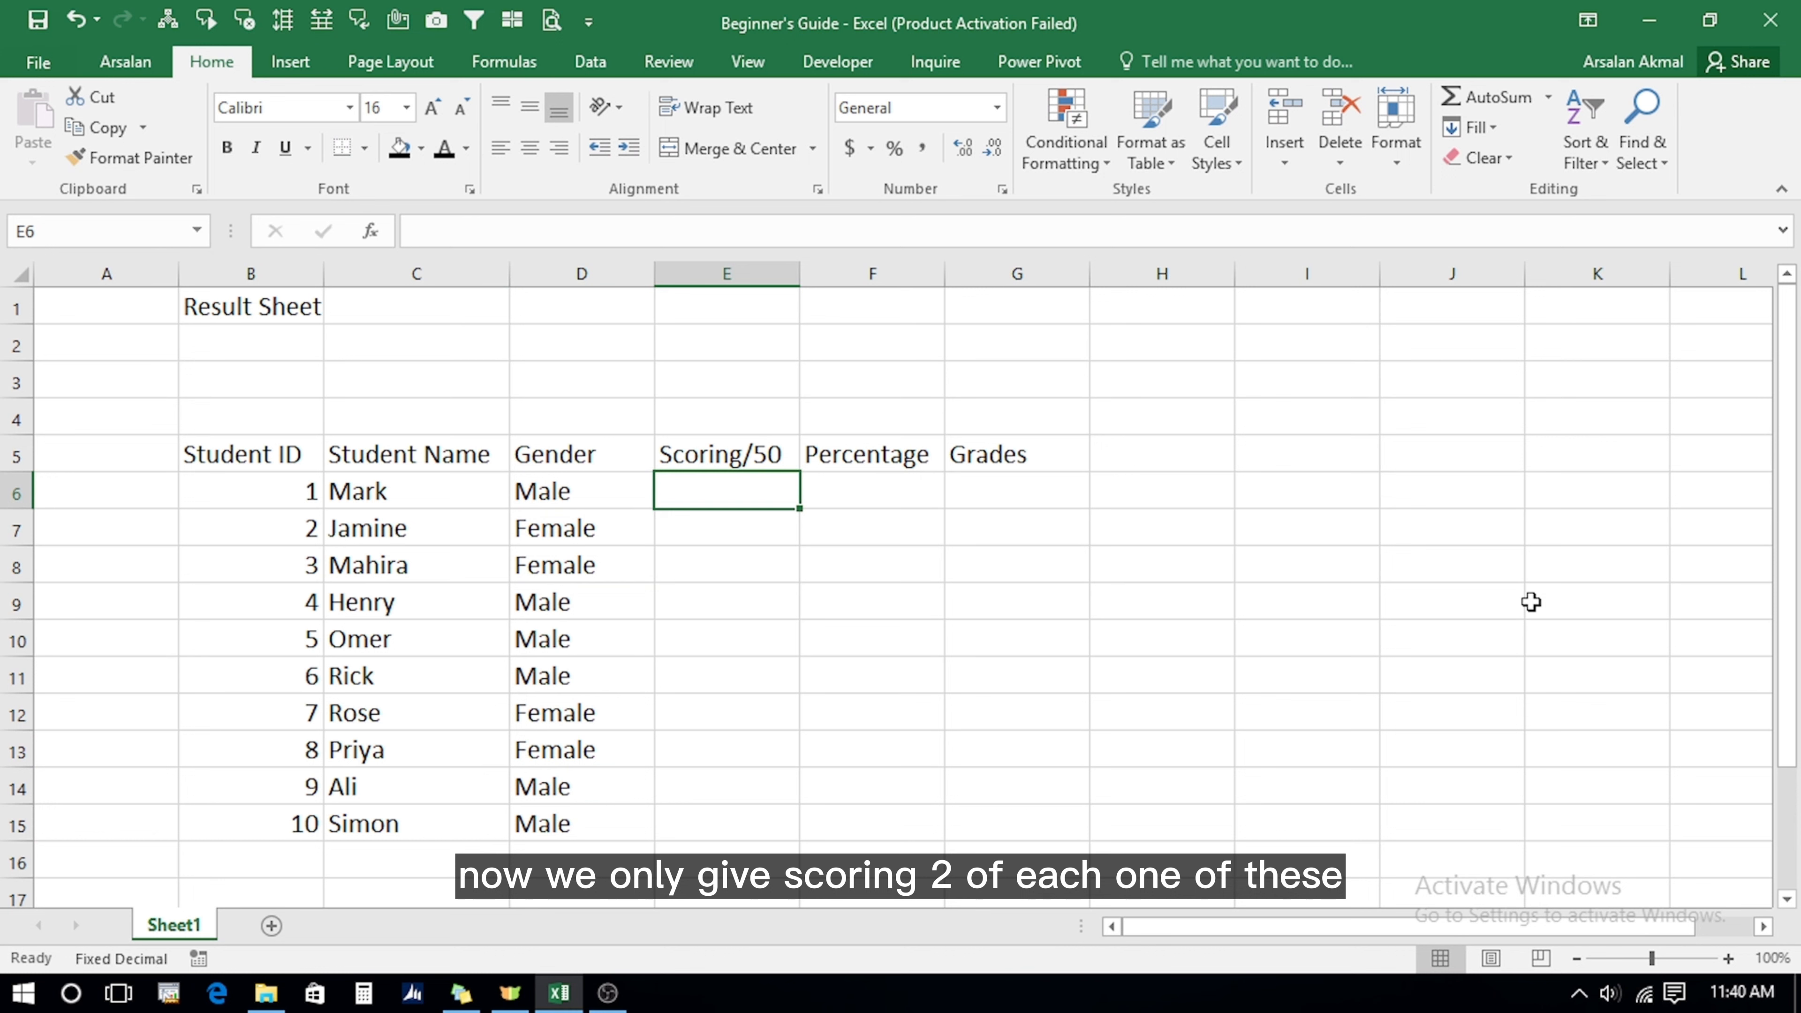
text(45)
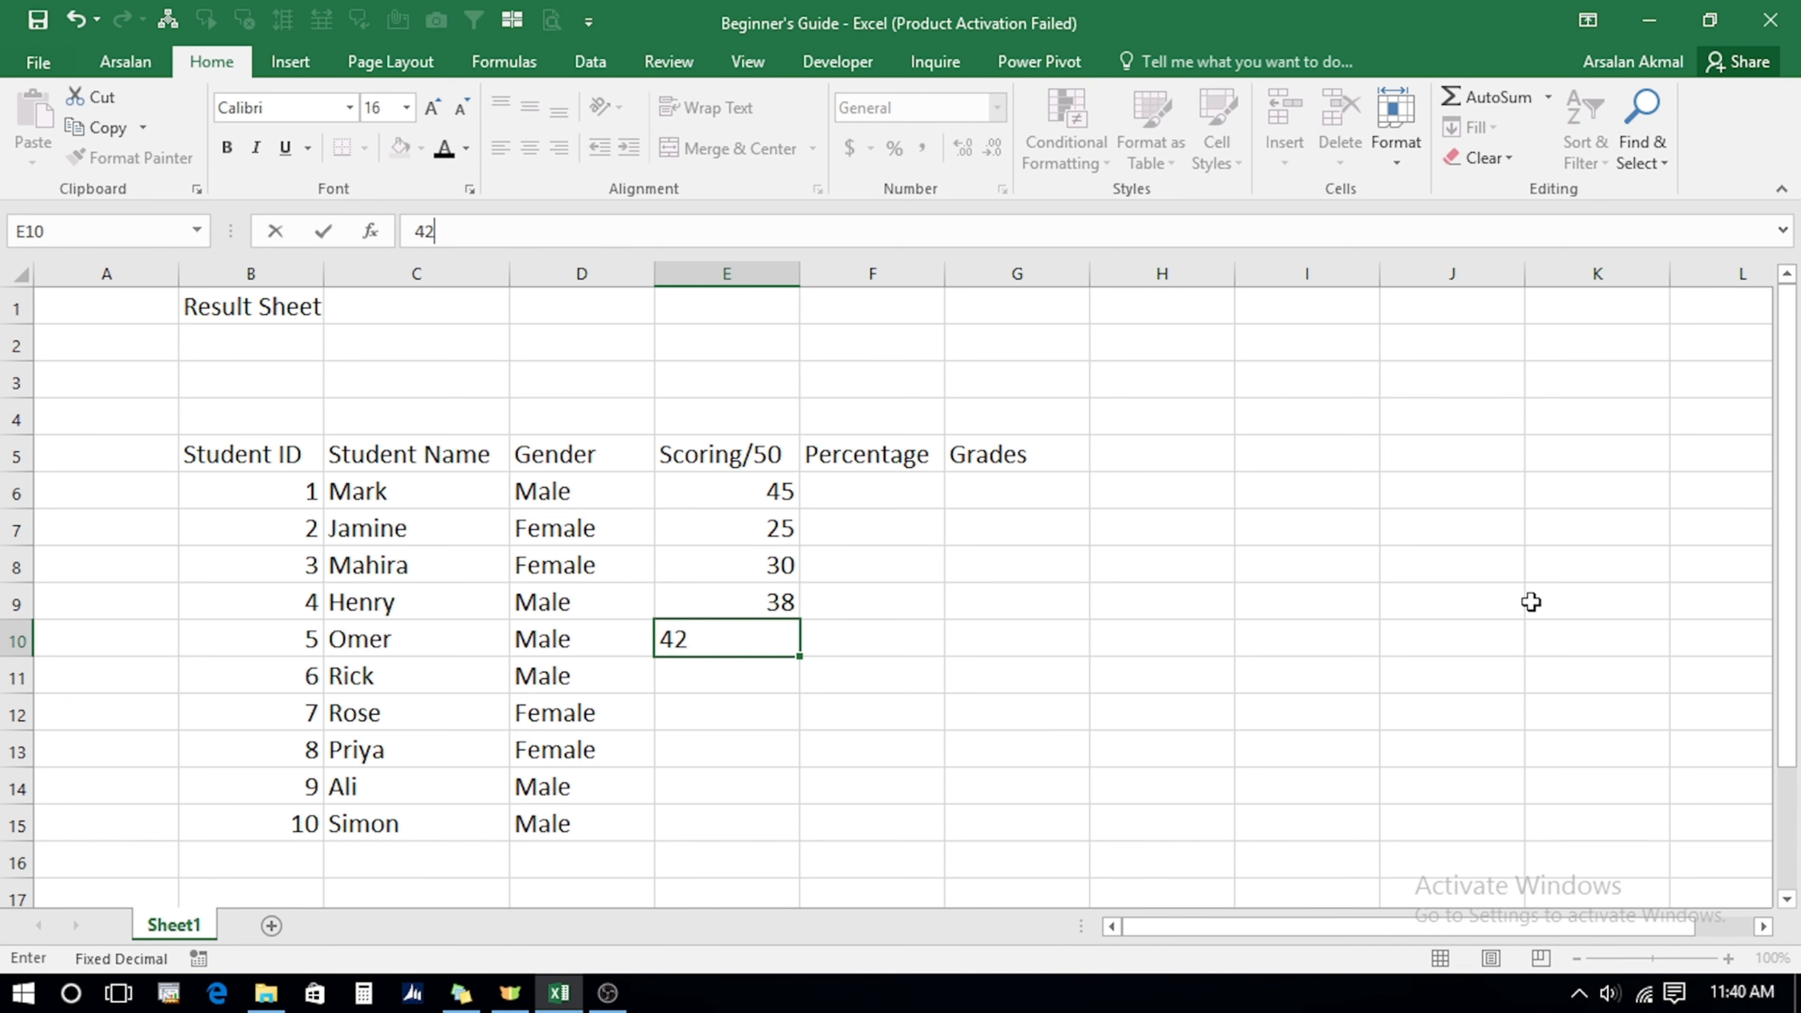
key(Return)
Enter the scores 33, 40, 32, 15 and 49 for IDs 6 to 10 in cells E11 to E15.
text(33)
key(Return)
text(40)
key(Return)
text(32)
key(Return)
text(15)
key(Return)
text(49)
key(Return)
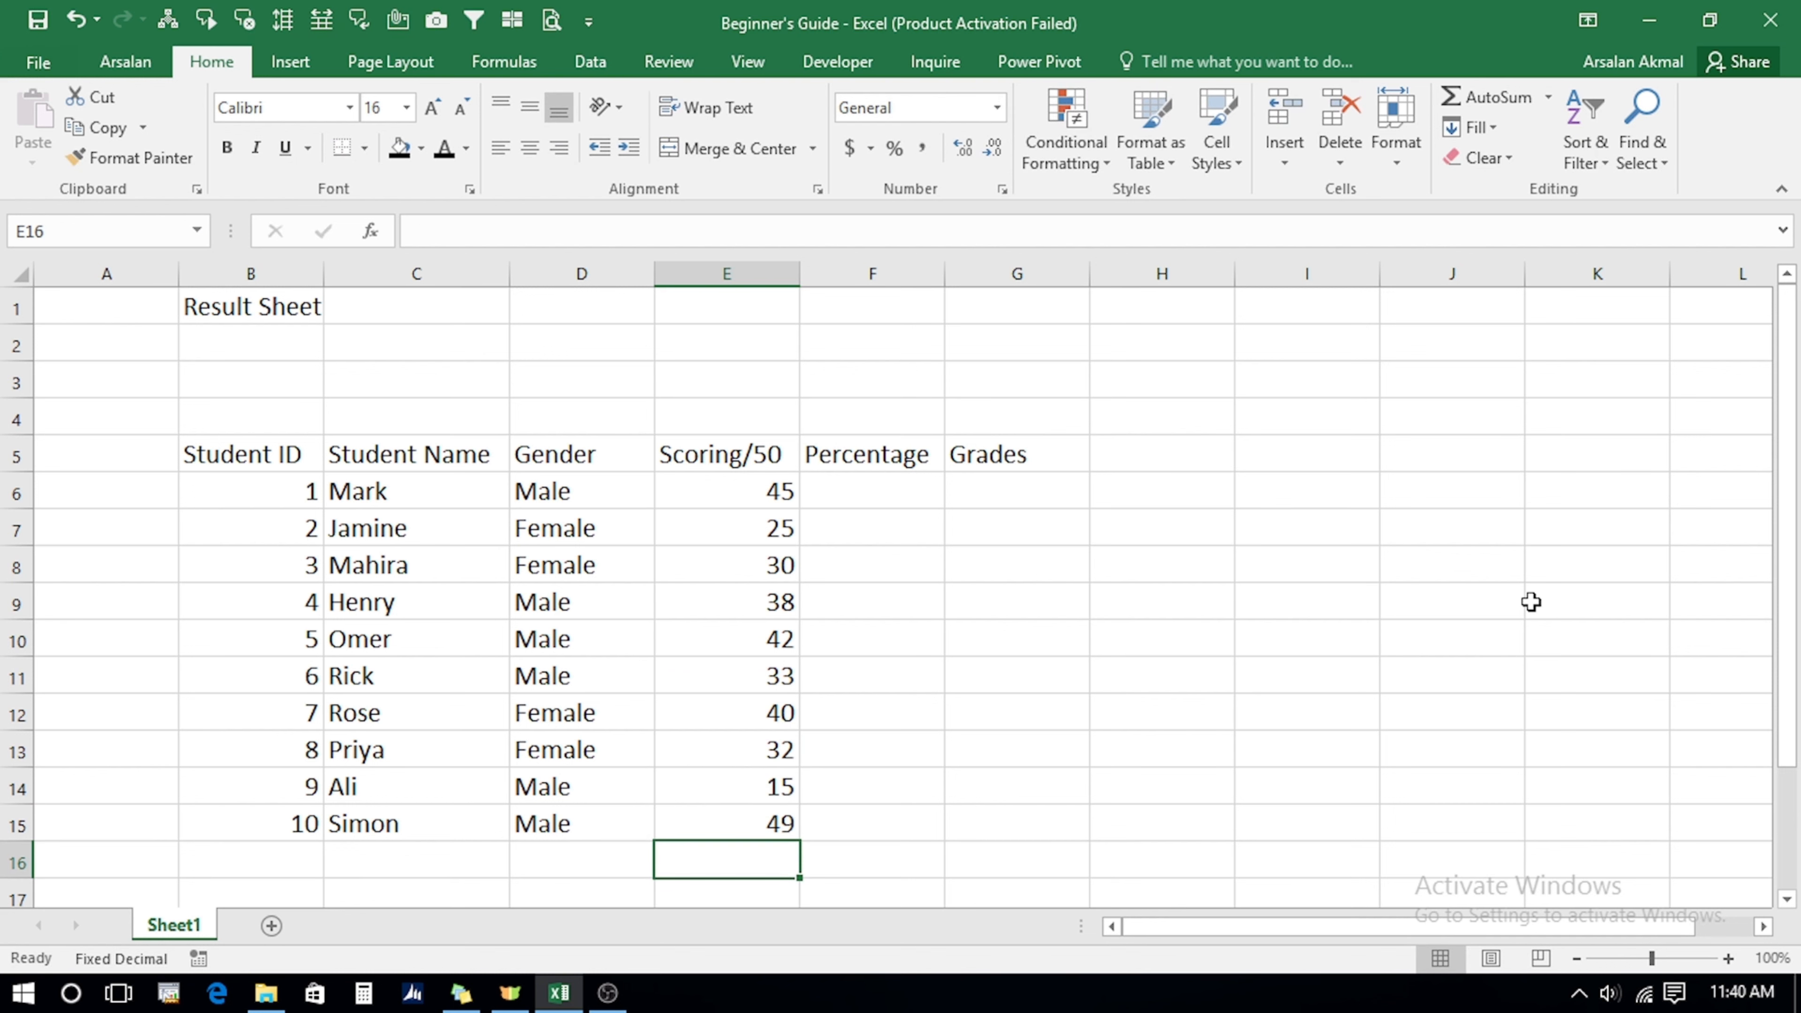
Enter the maximum score 50 in cell F4, above the Percentage heading.
key(Up)
key(Up)
key(Up)
key(Up)
key(Up)
key(Up)
key(Up)
key(Up)
key(Up)
key(Up)
key(Up)
key(Up)
key(Right)
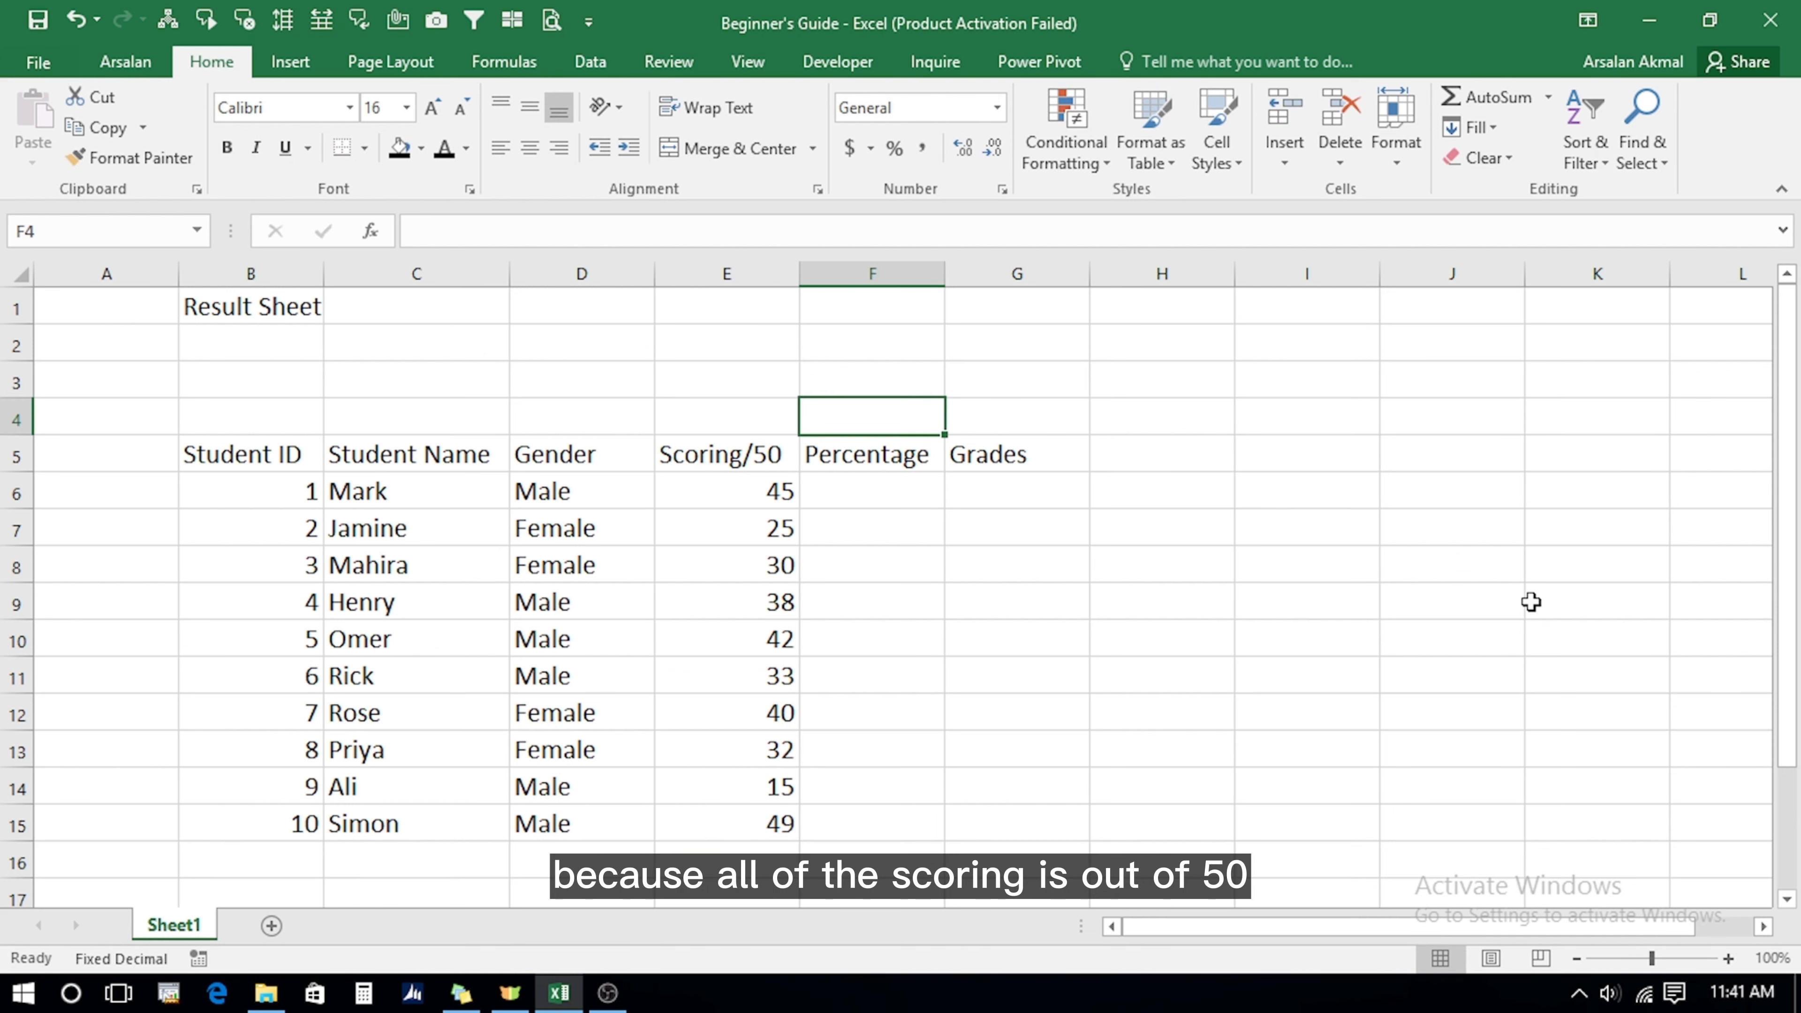
text(50)
key(Return)
Calculate the first student's percentage in F6 with the formula =E6/$F$4, keeping the reference to F4 absolute.
key(Down)
text(+)
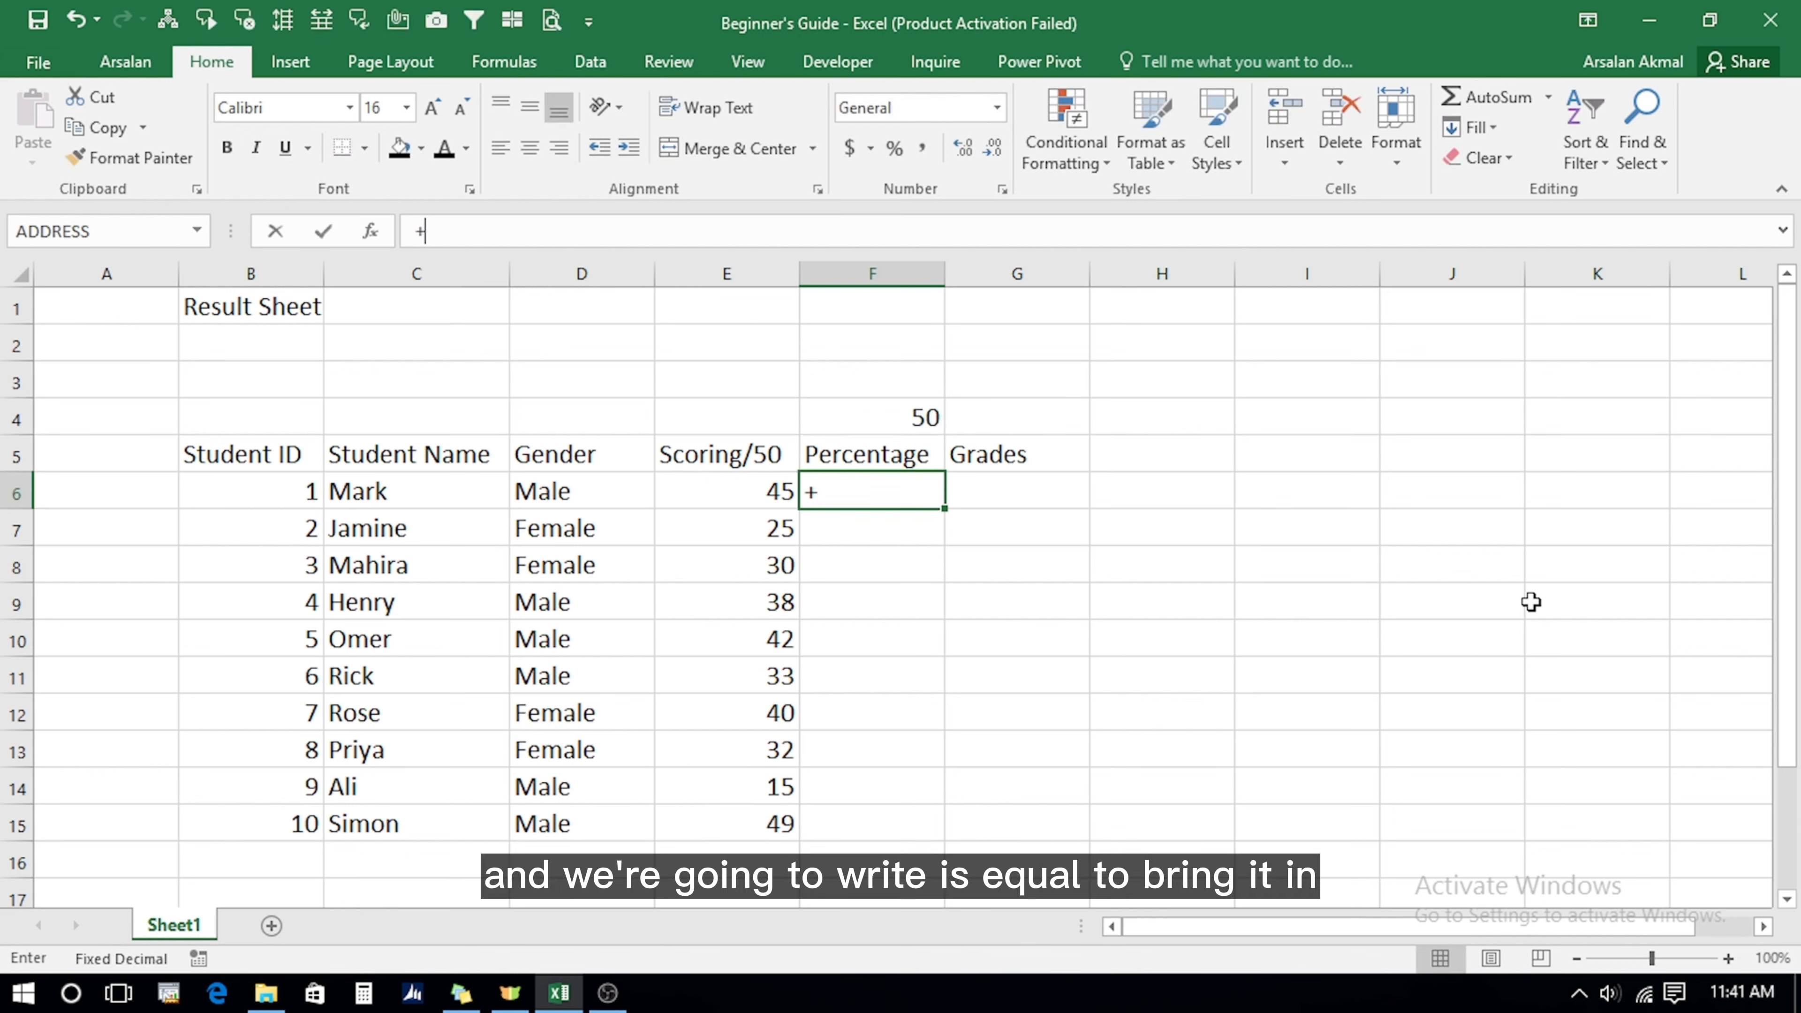
key(Escape)
text(=)
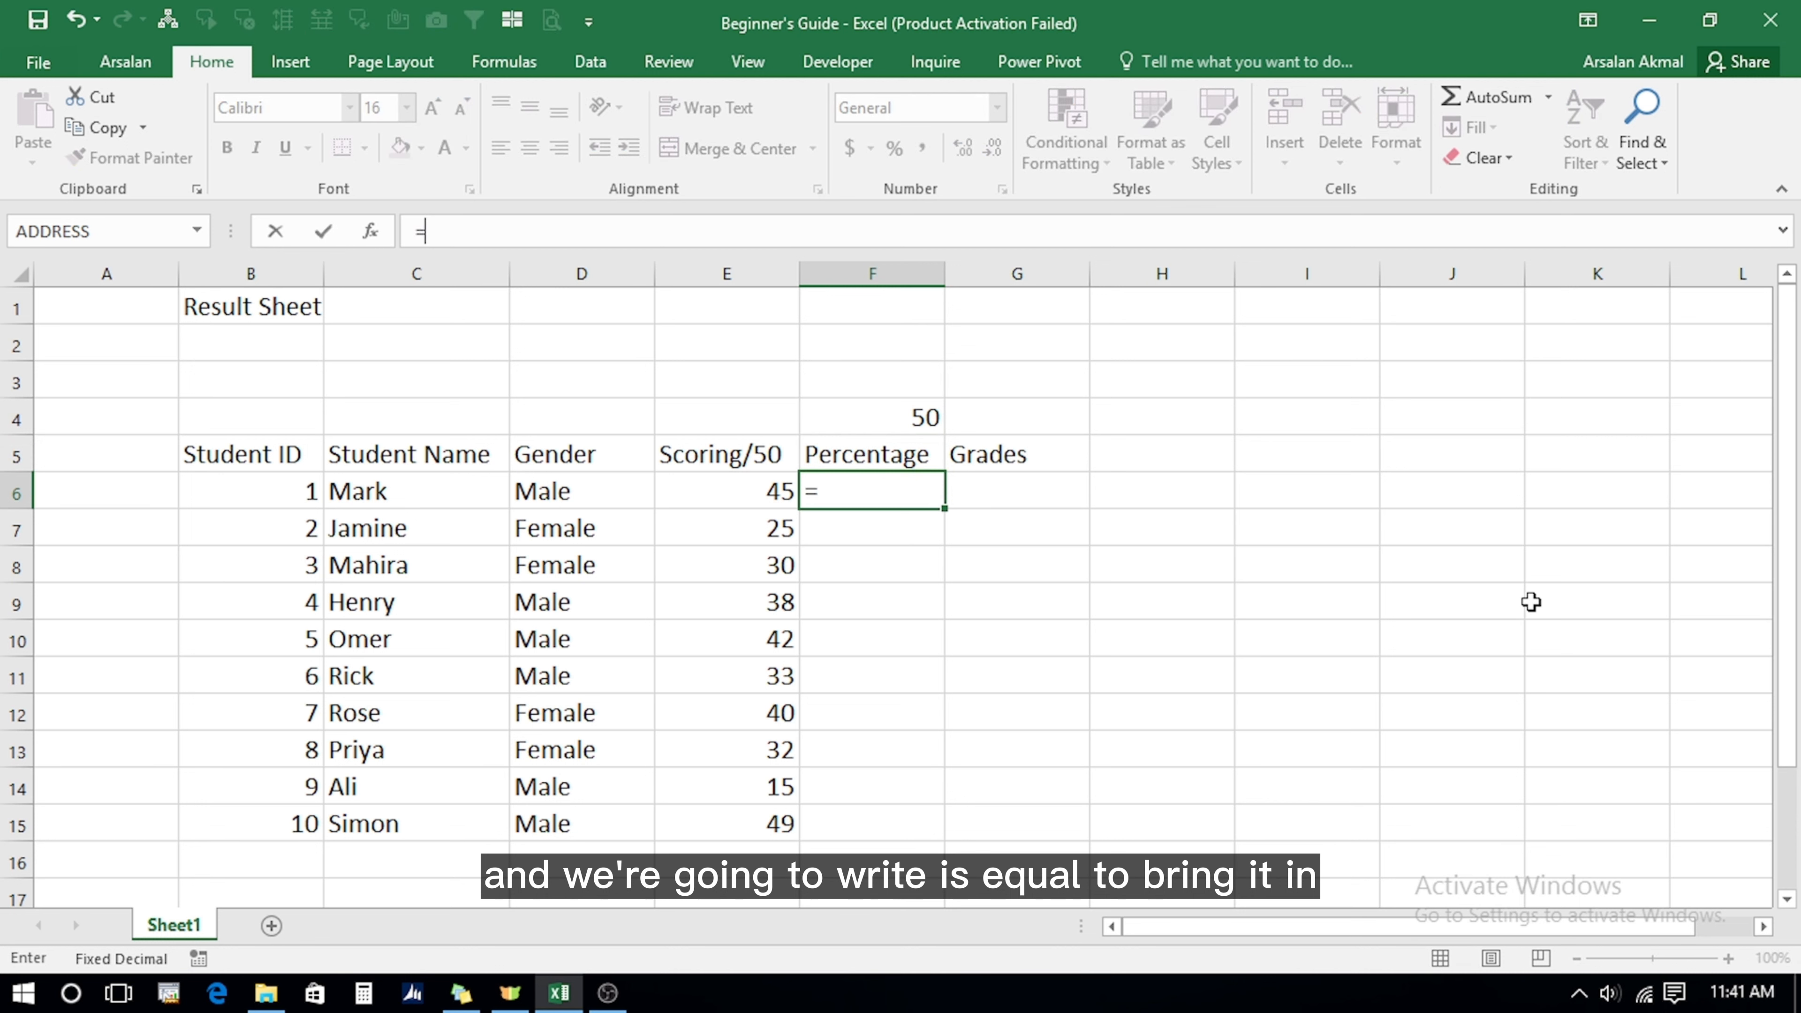
click(738, 489)
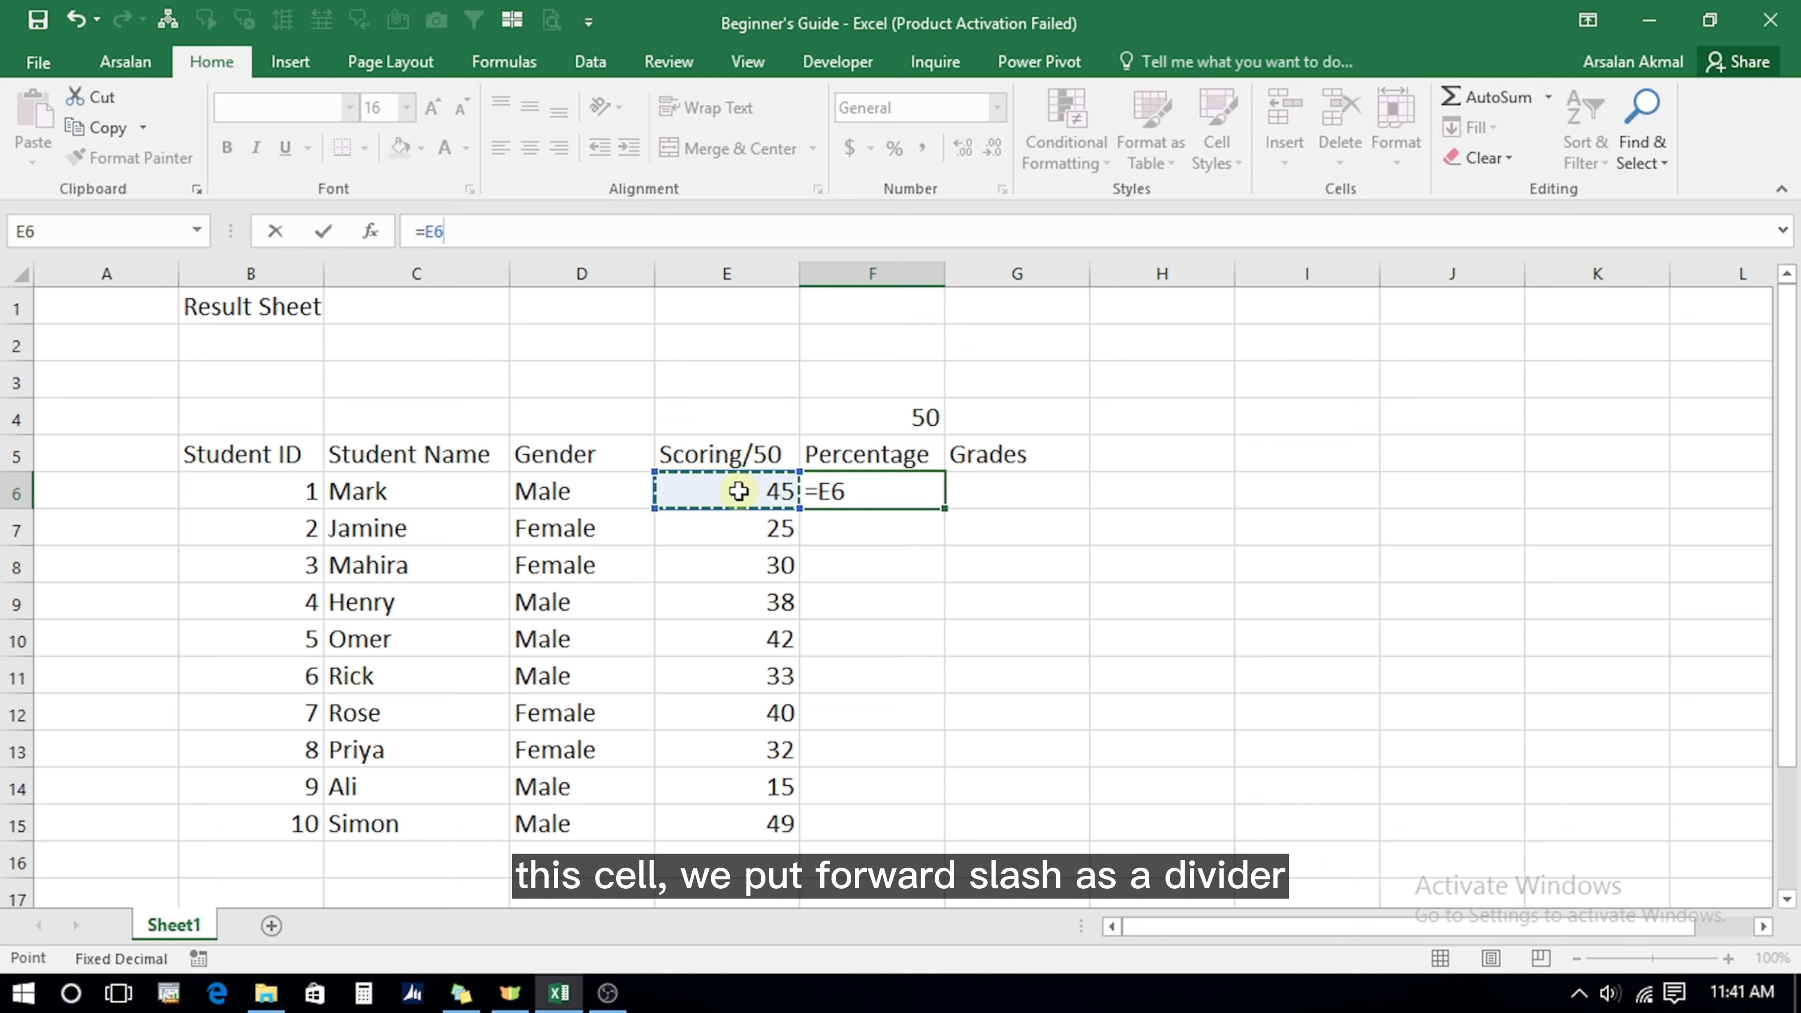
text(/)
click(914, 416)
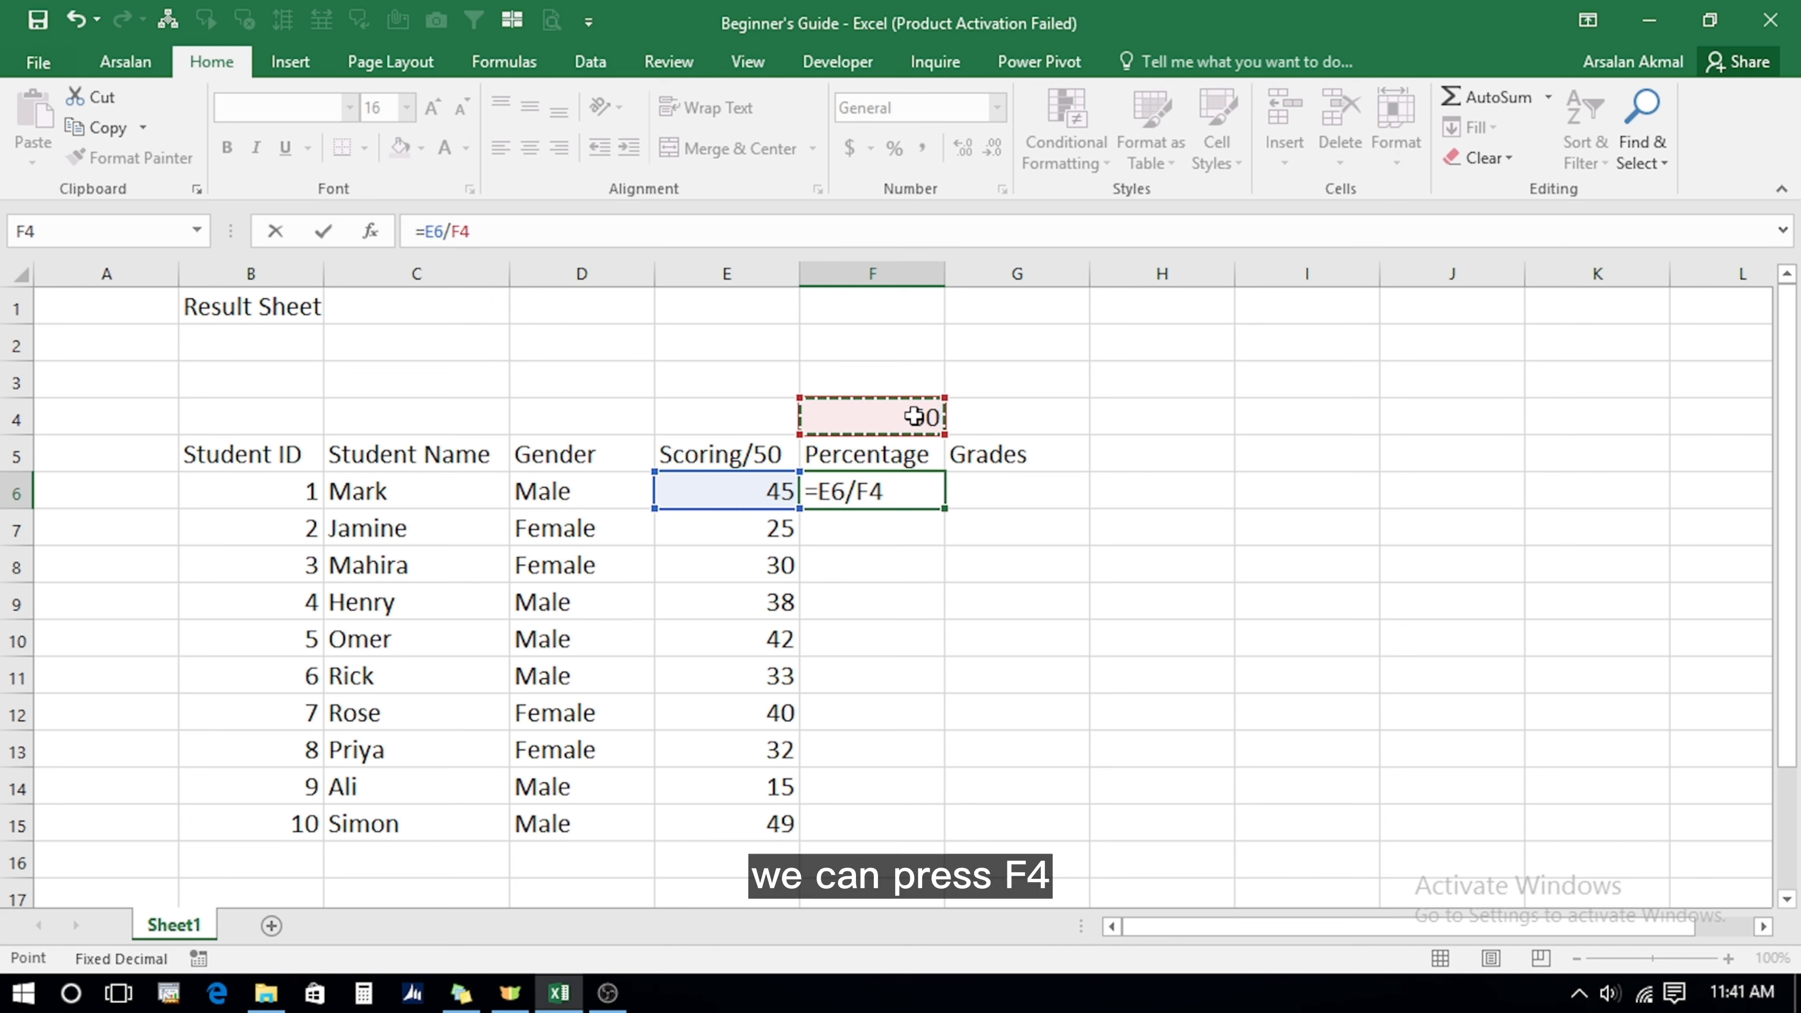
key(F4)
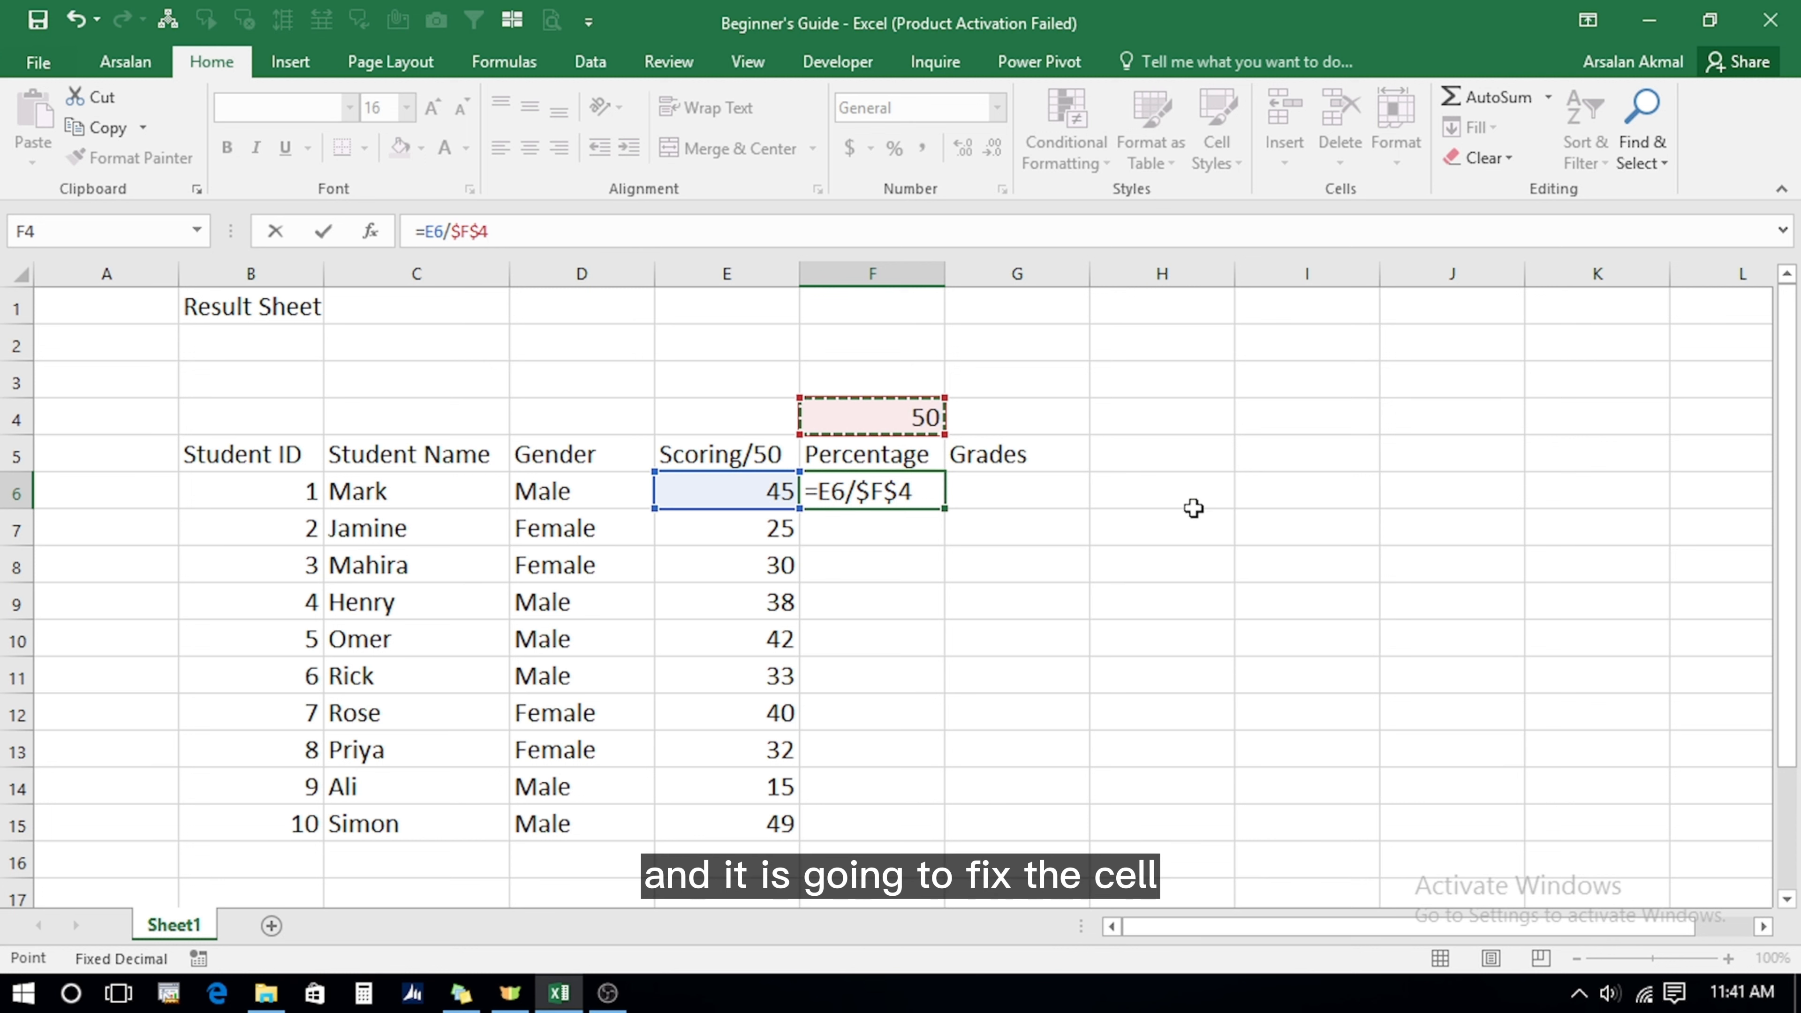
key(Return)
key(Up)
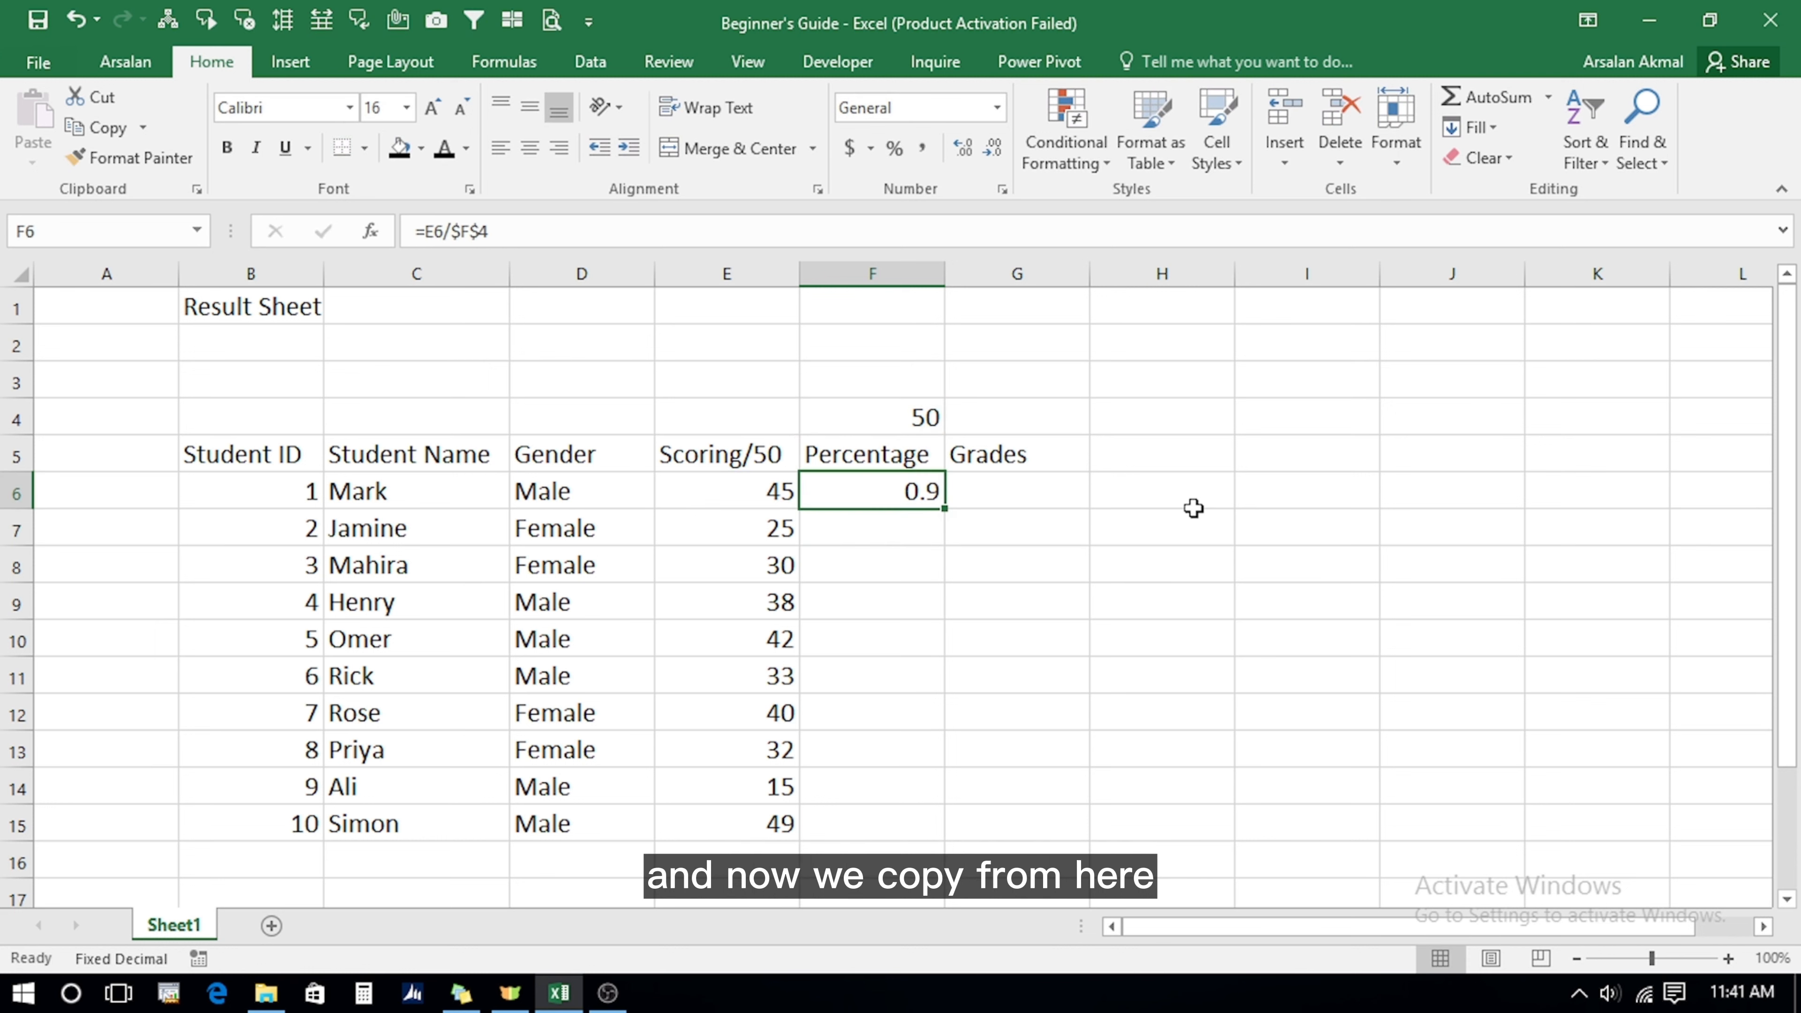
Copy the percentage formula from F6 and paste it into cells F7 to F15.
click(99, 127)
drag(858, 522, 872, 833)
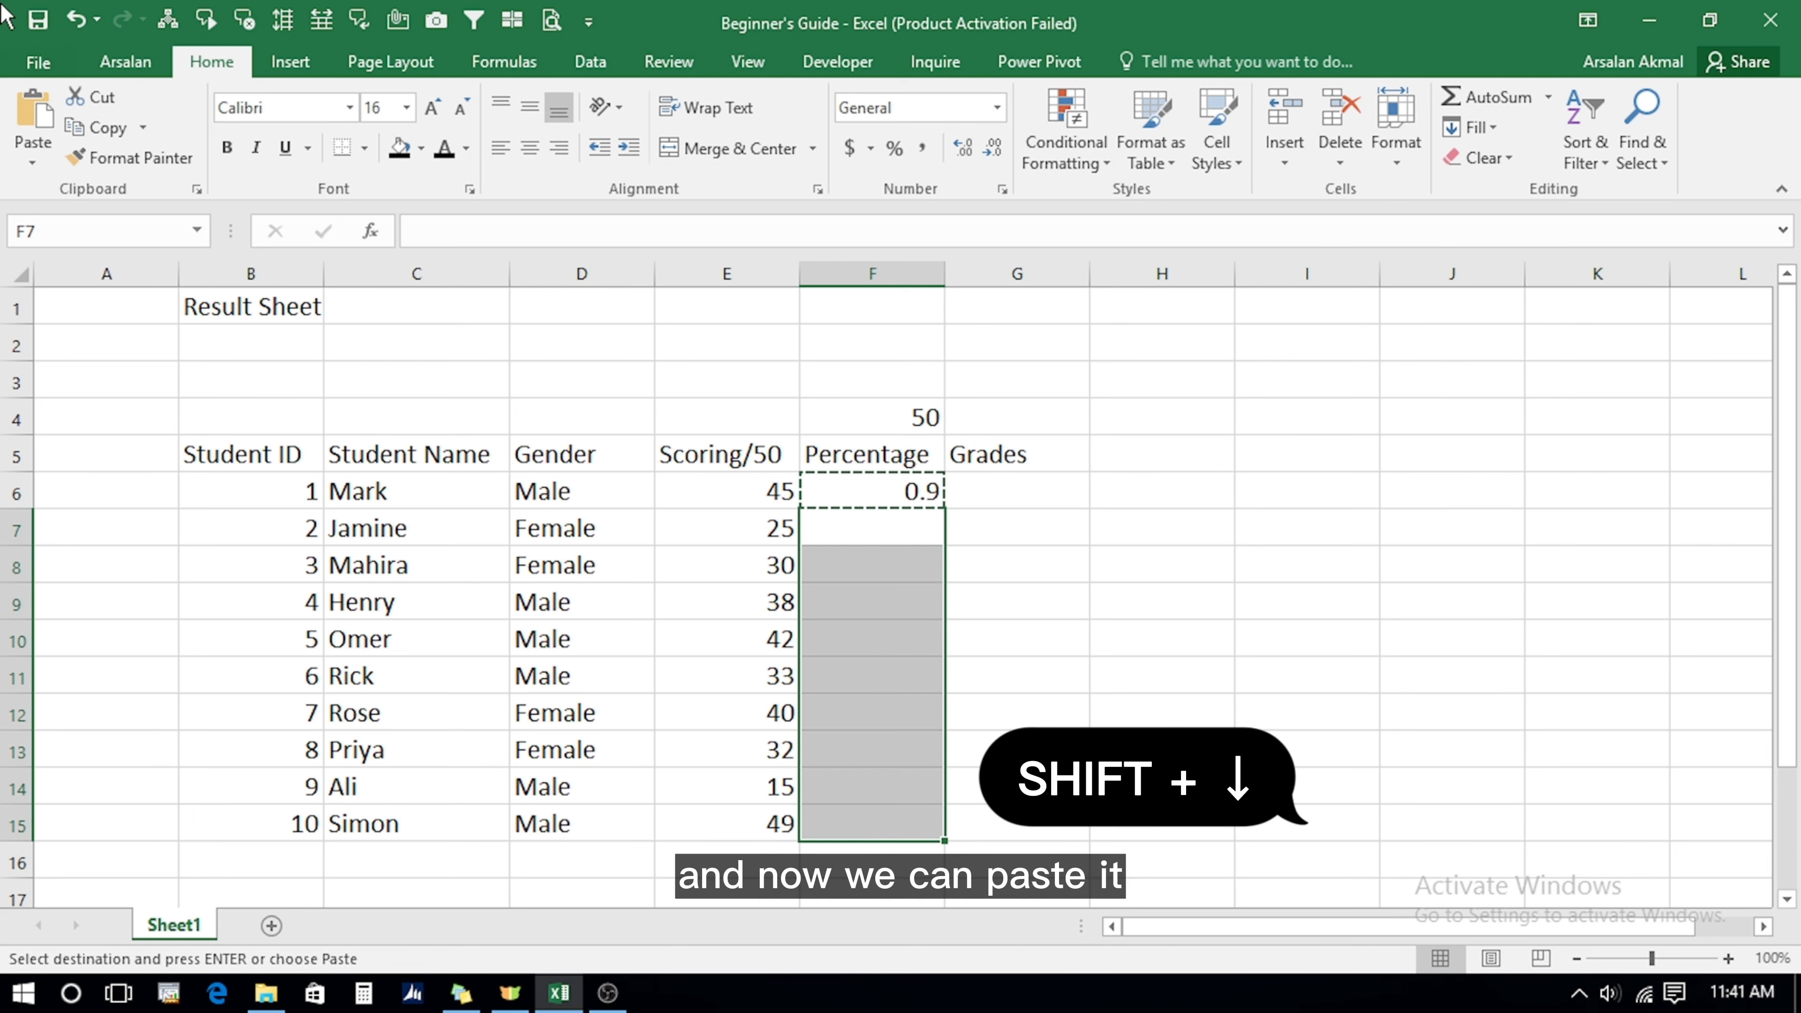
click(34, 117)
click(874, 498)
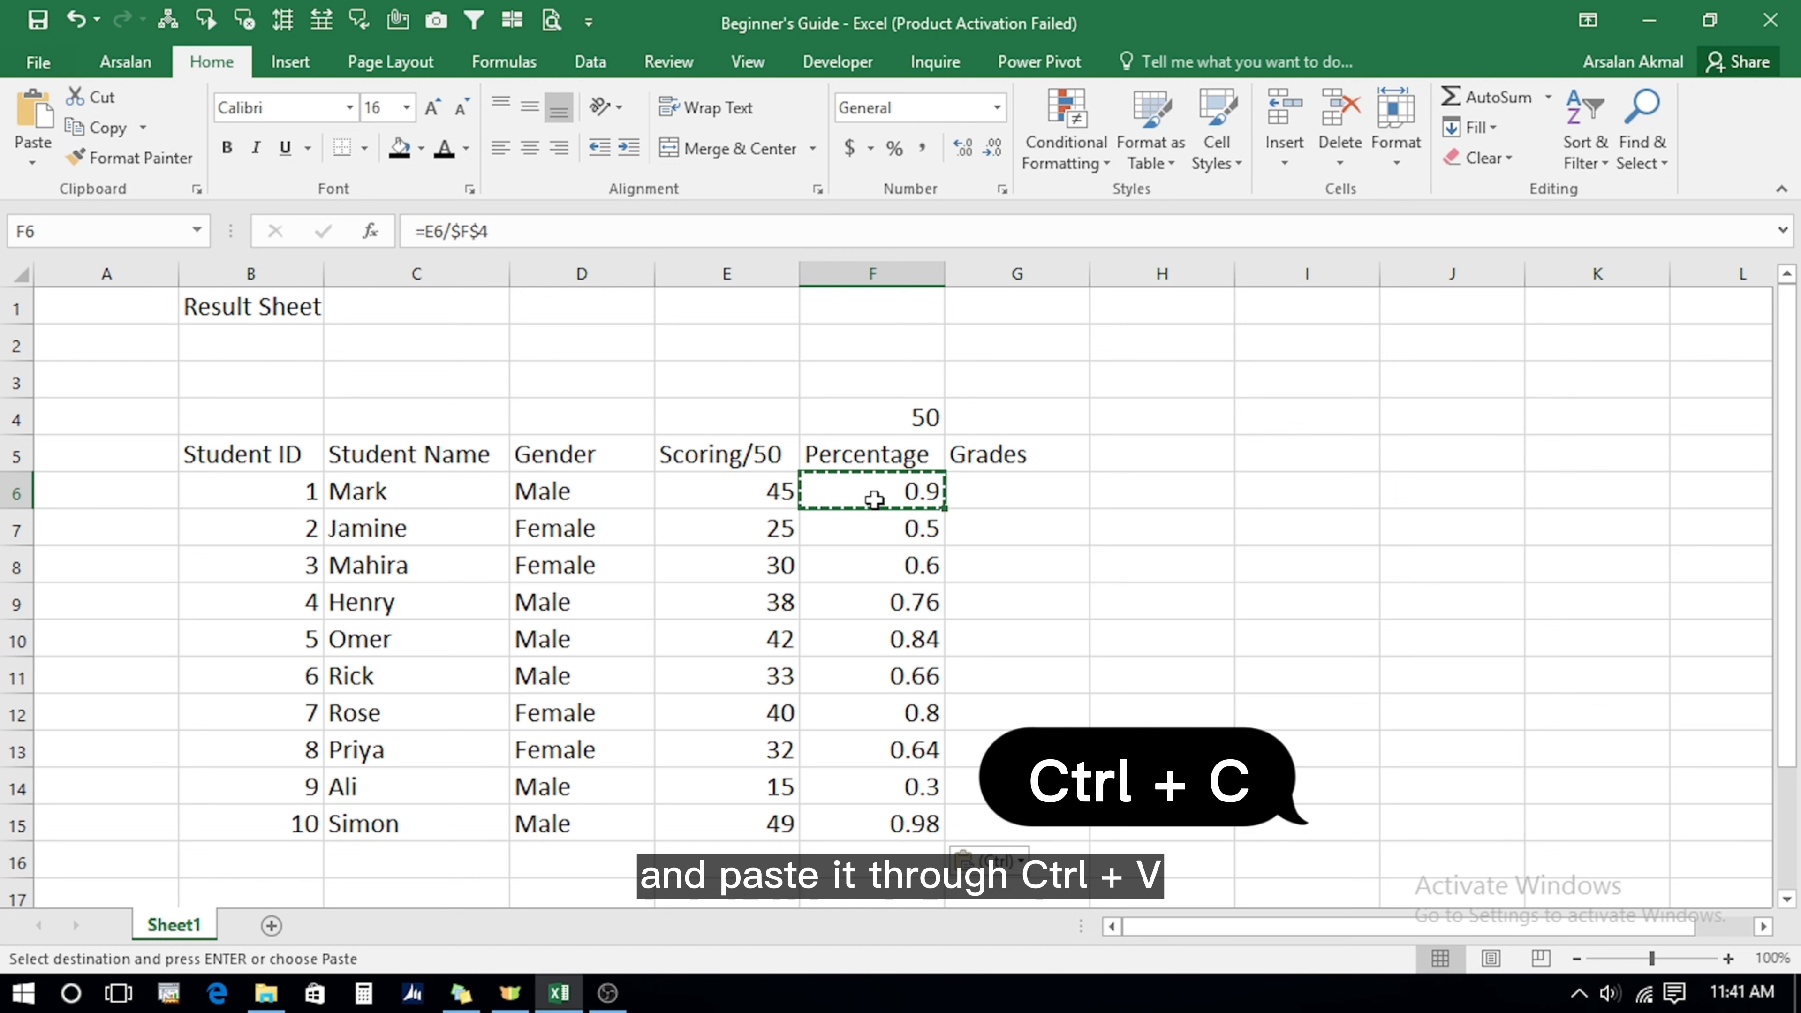
key(Escape)
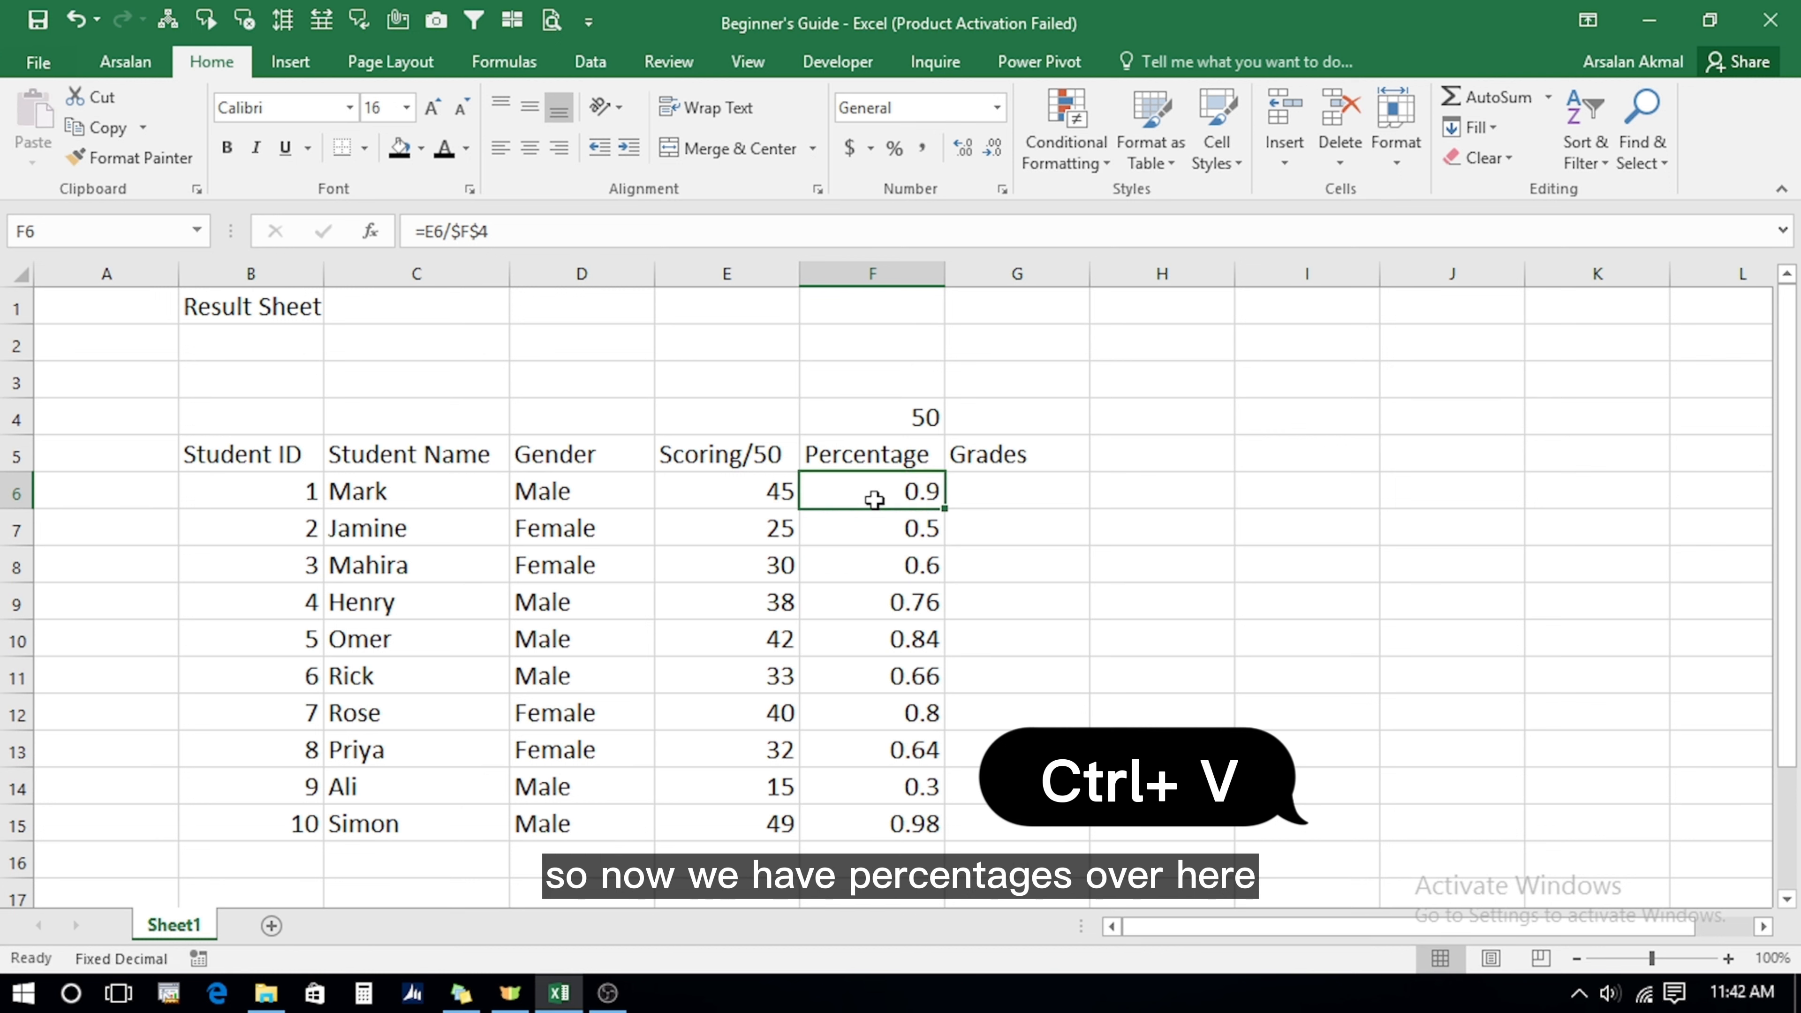
Format the values in cells F6 to F15 as percentages.
key(shift+Down)
key(shift+Down)
key(shift+Down)
key(shift+Down)
key(shift+Down)
key(shift+Down)
key(shift+Down)
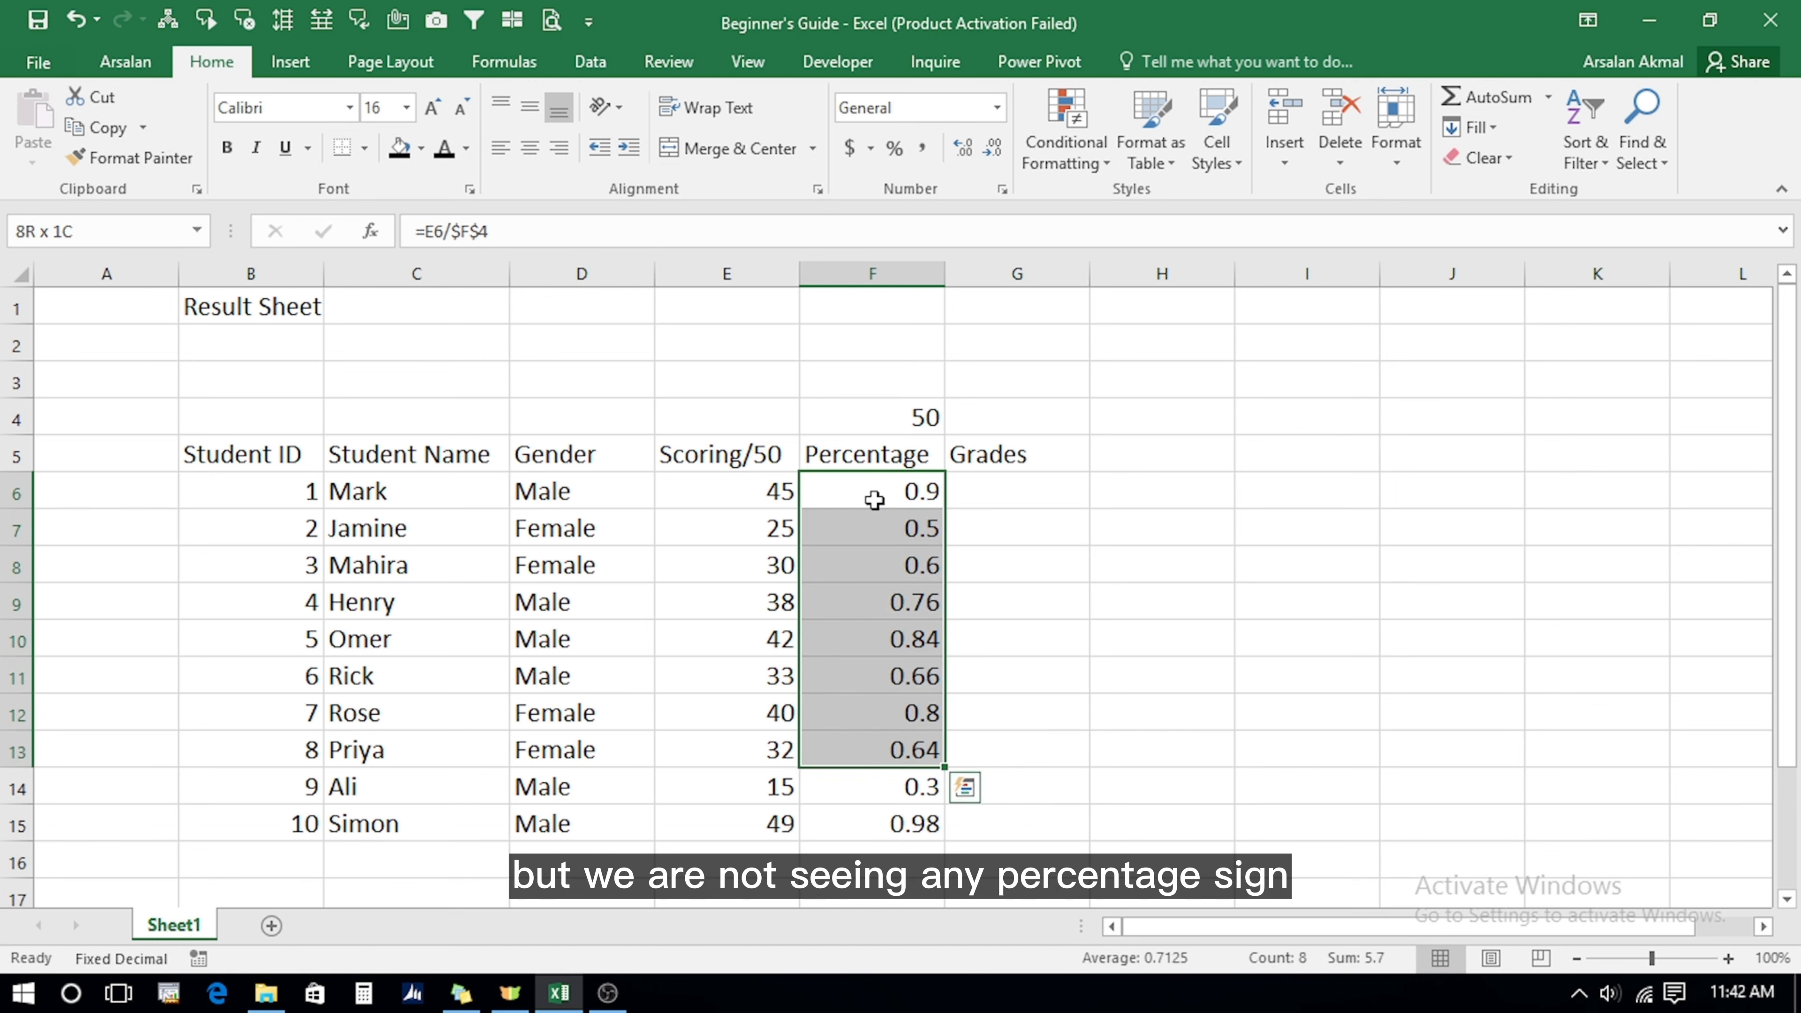
key(shift+Down)
key(shift+Down)
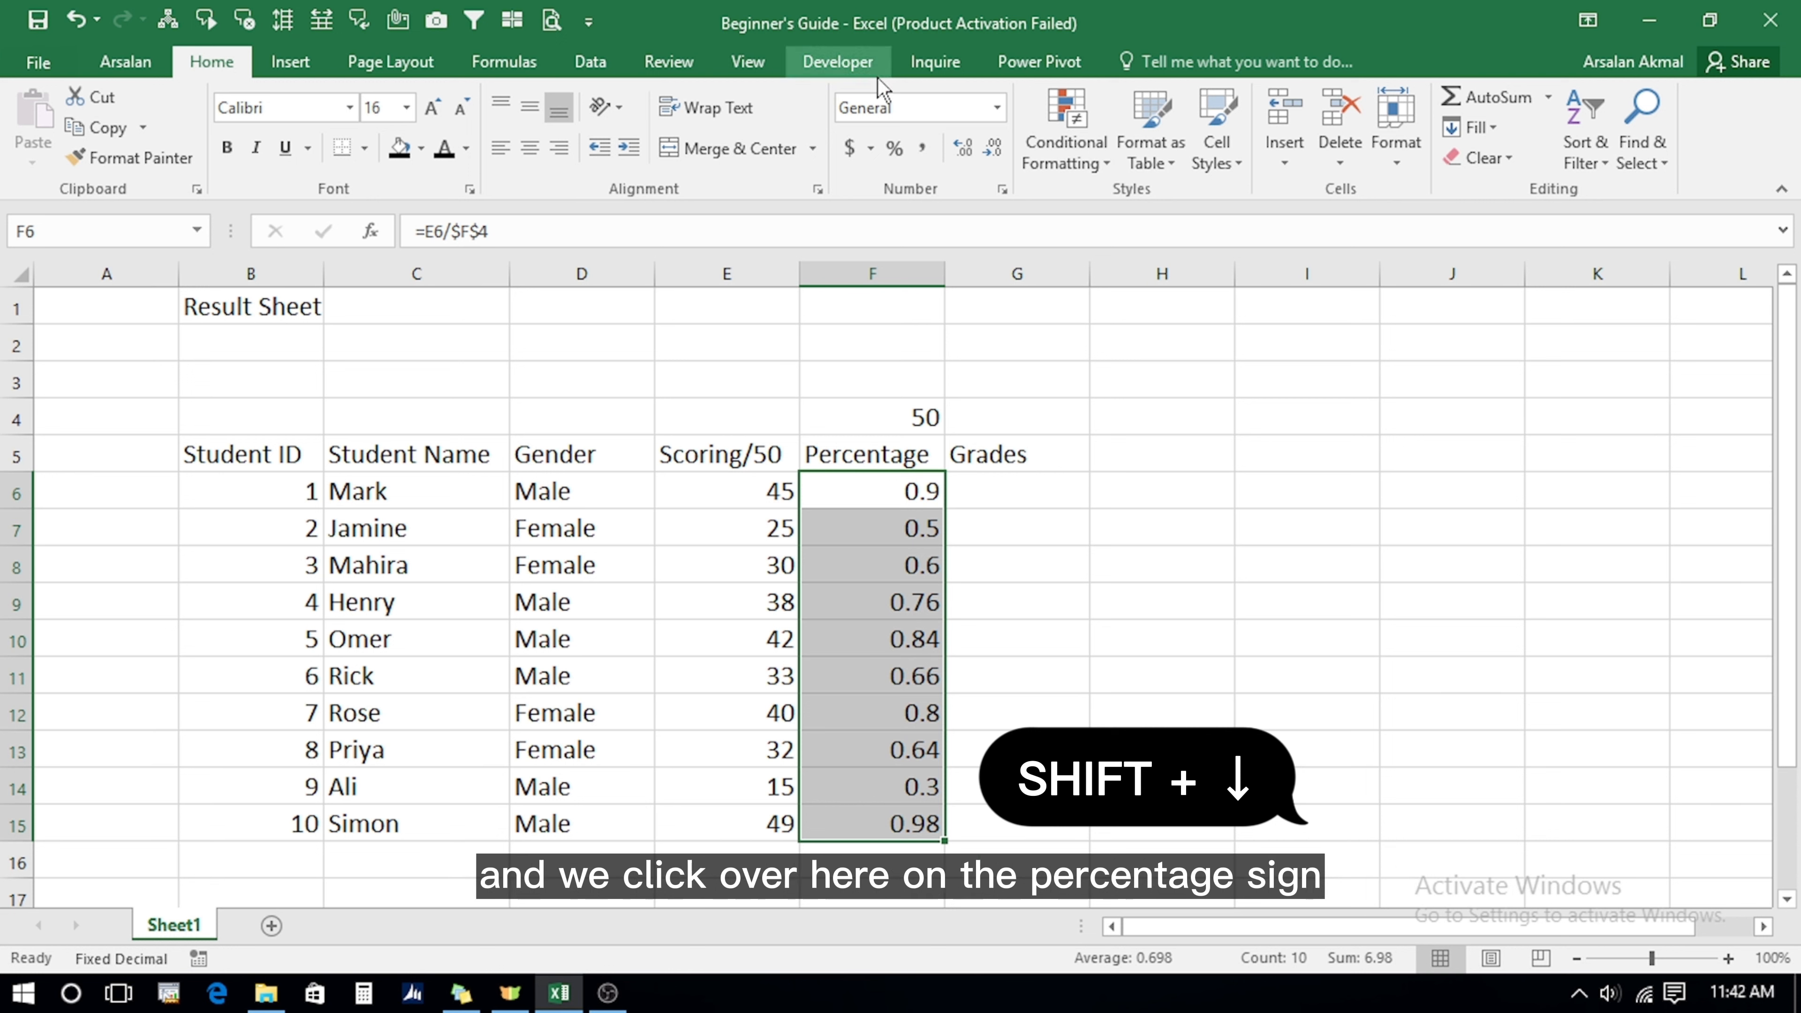
click(895, 149)
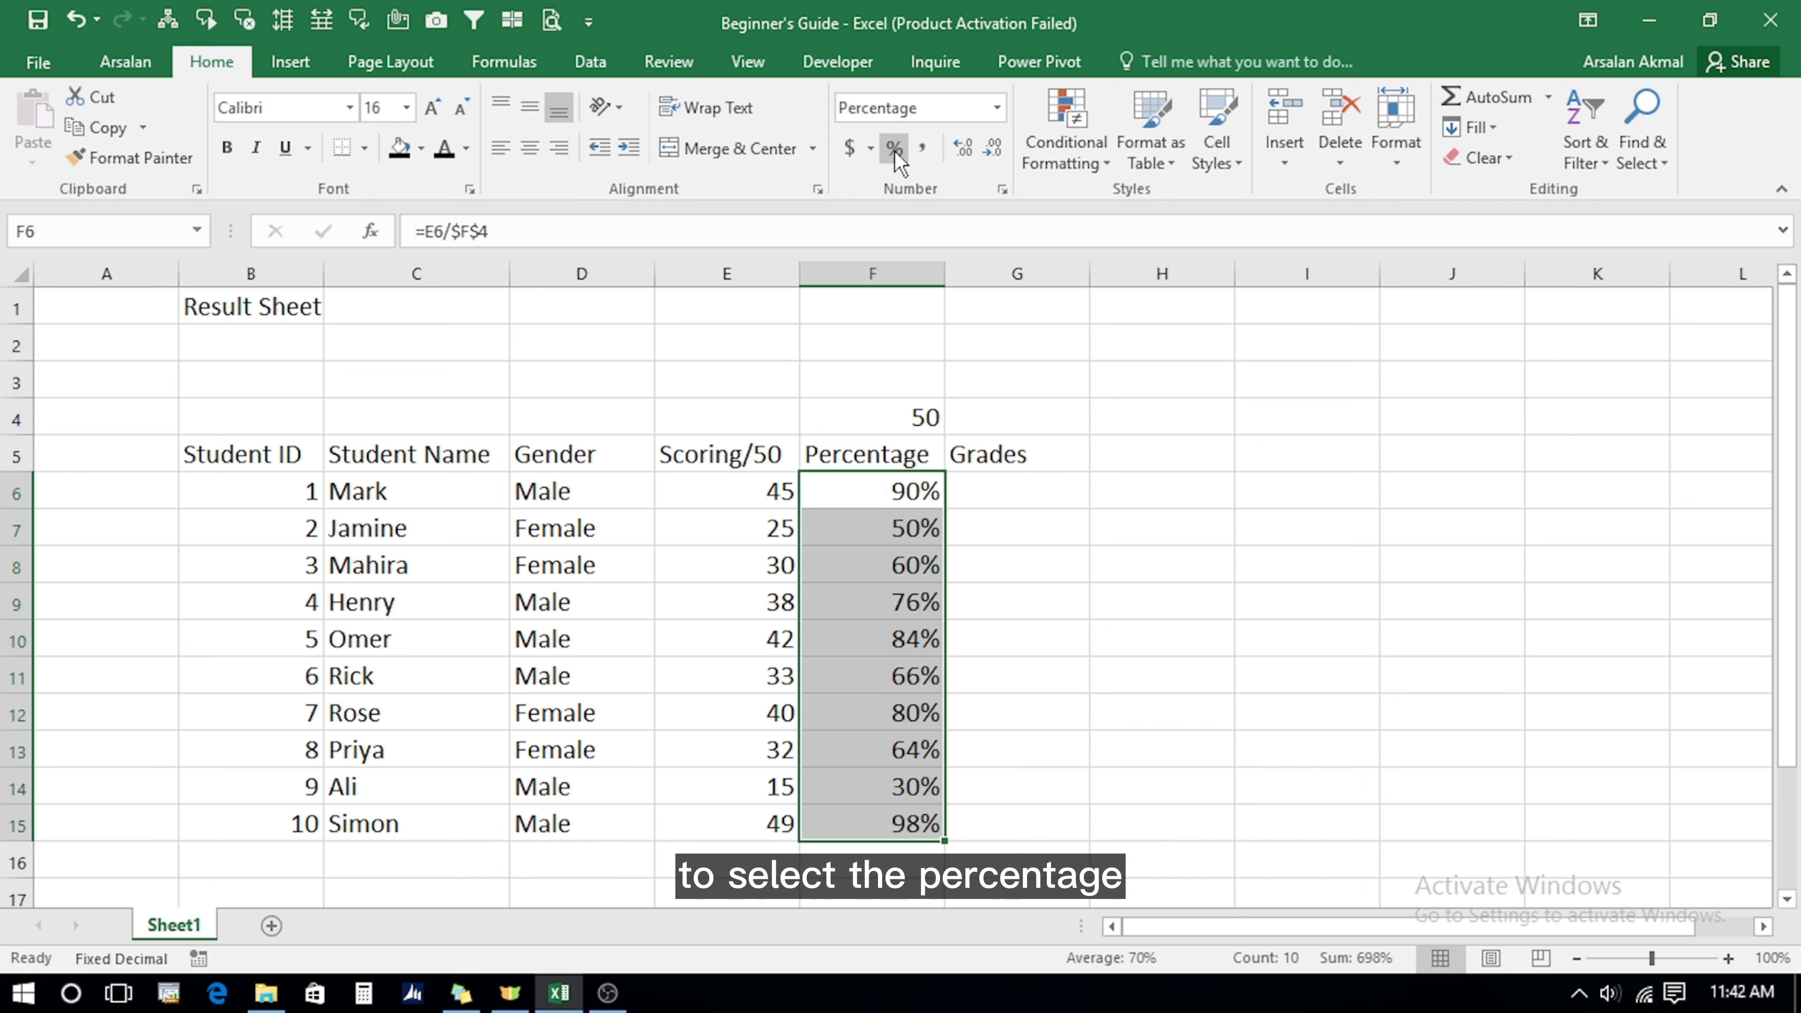
Try showing the percentages in F6 to F15 with two decimal places and reduce them back to whole percentages.
click(962, 148)
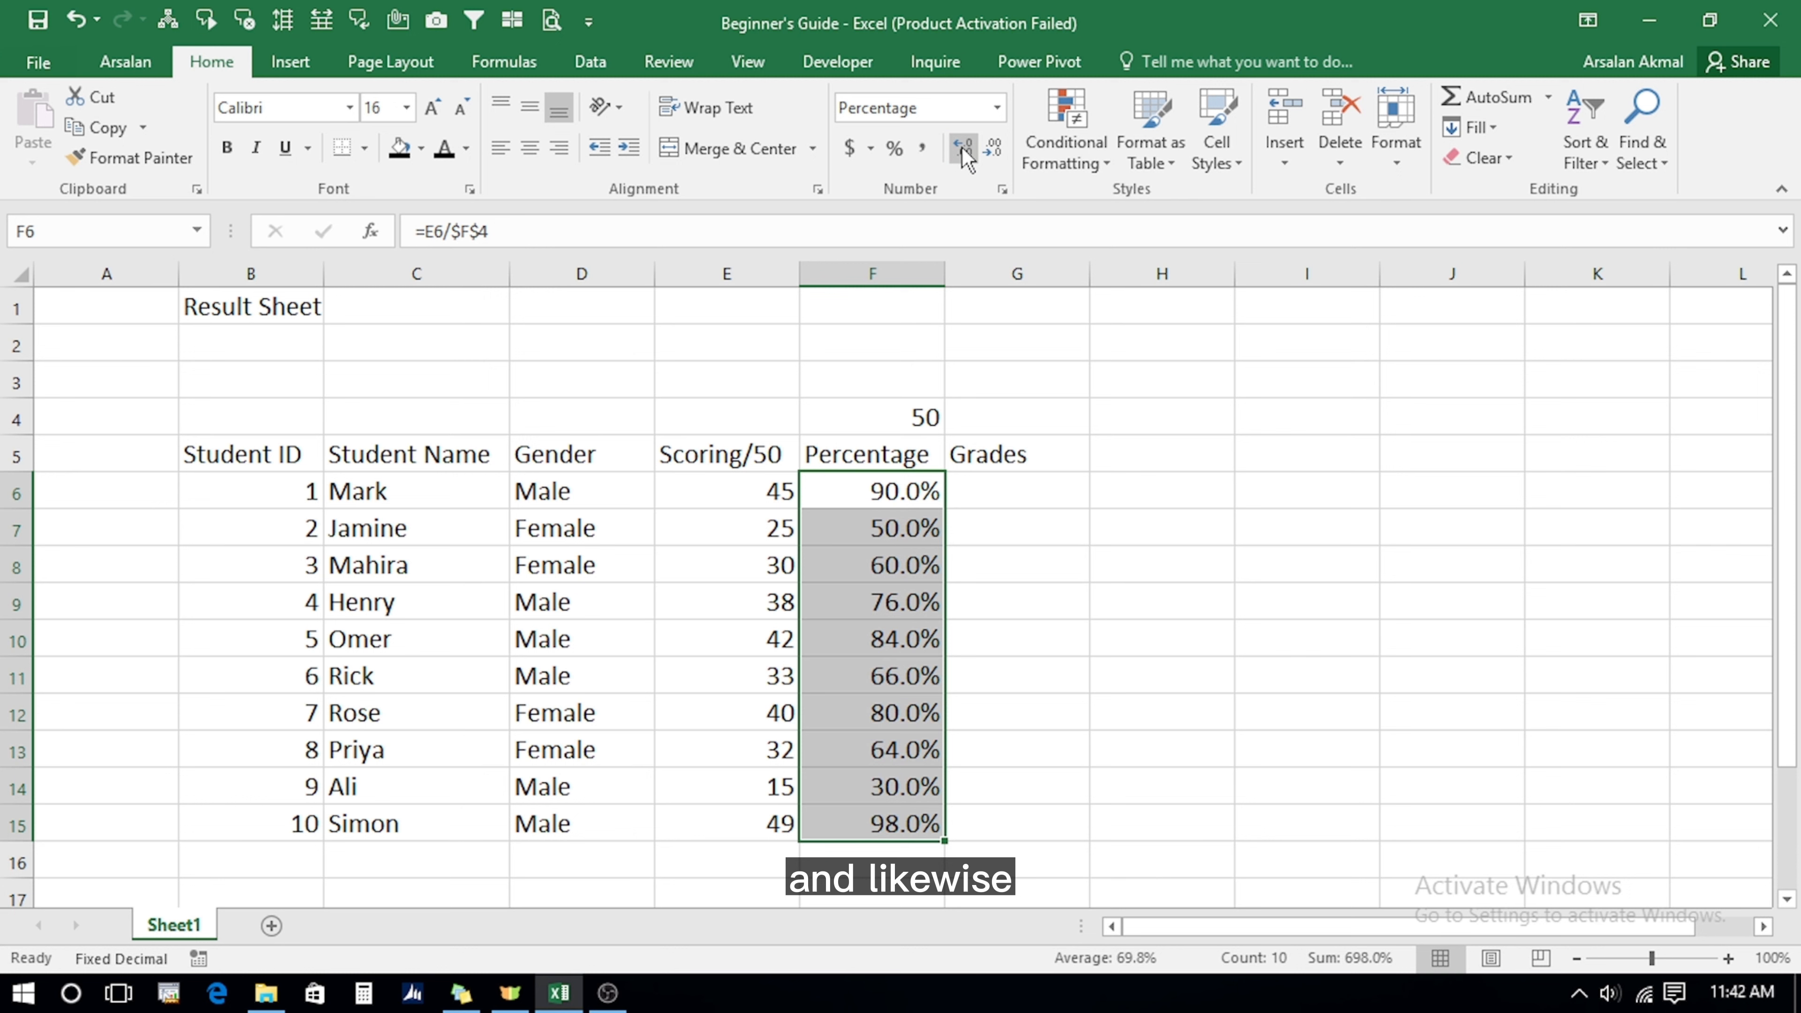
click(963, 149)
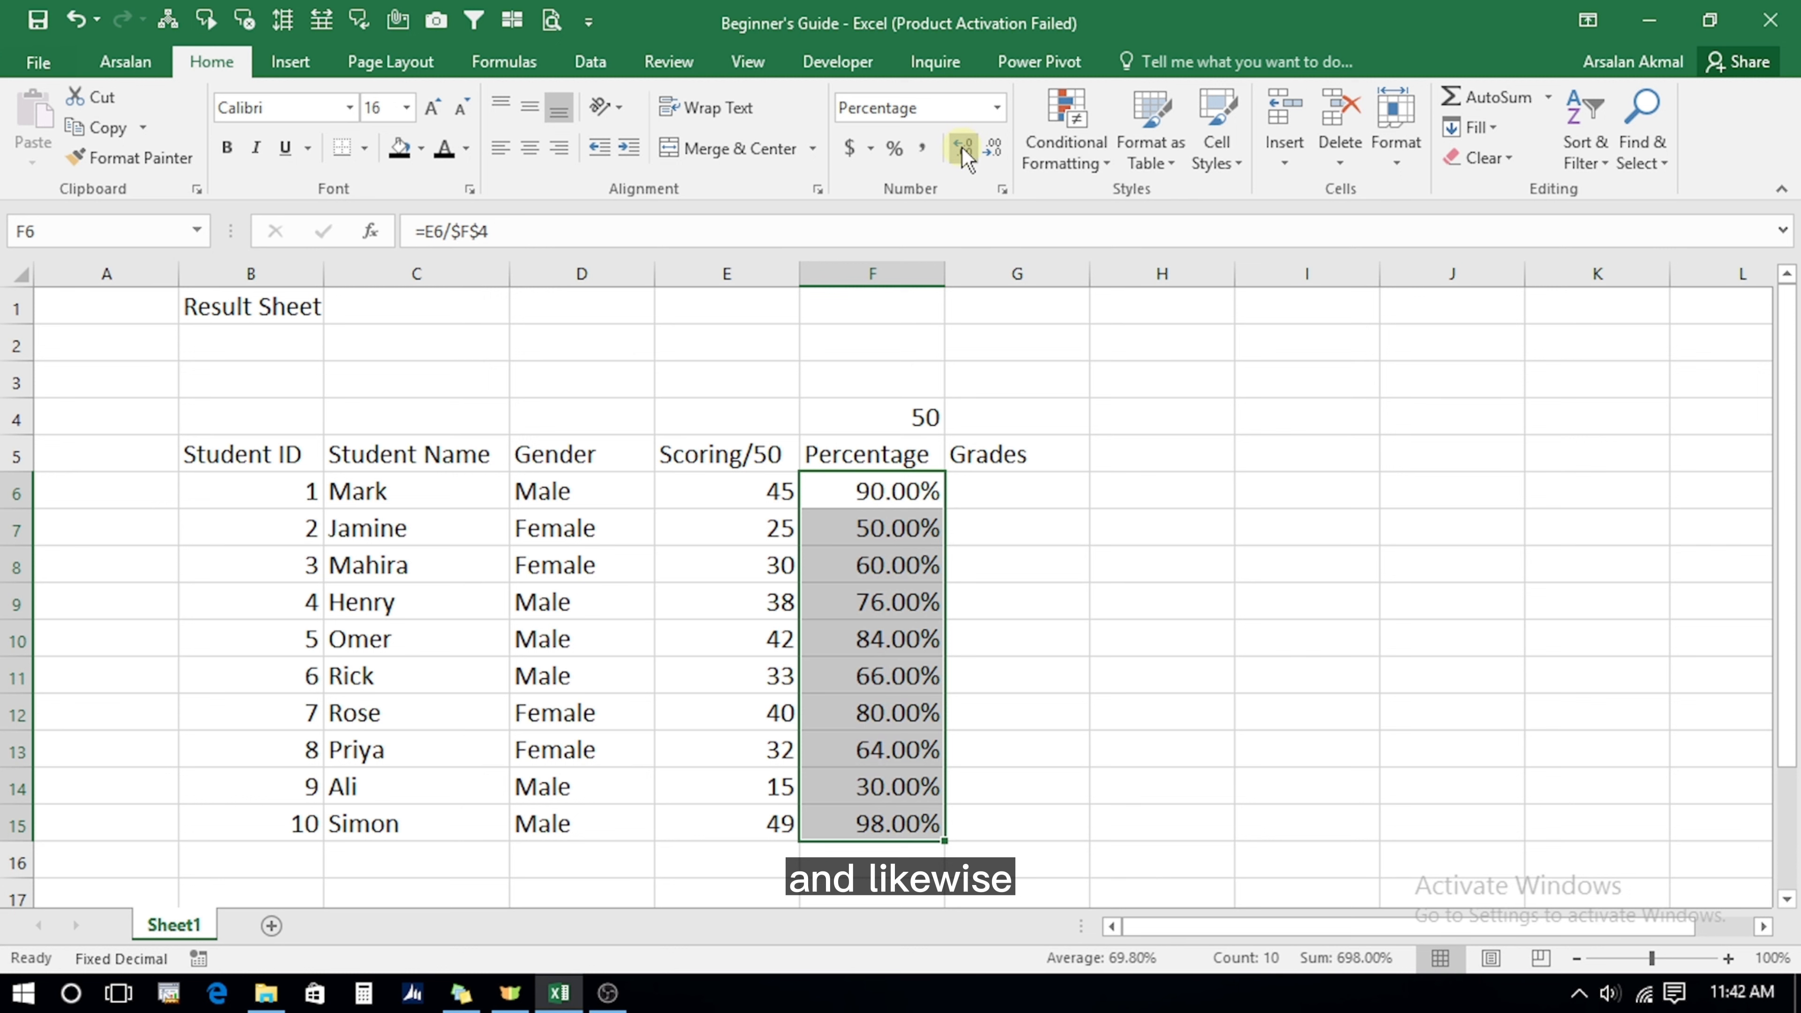
click(994, 150)
click(995, 150)
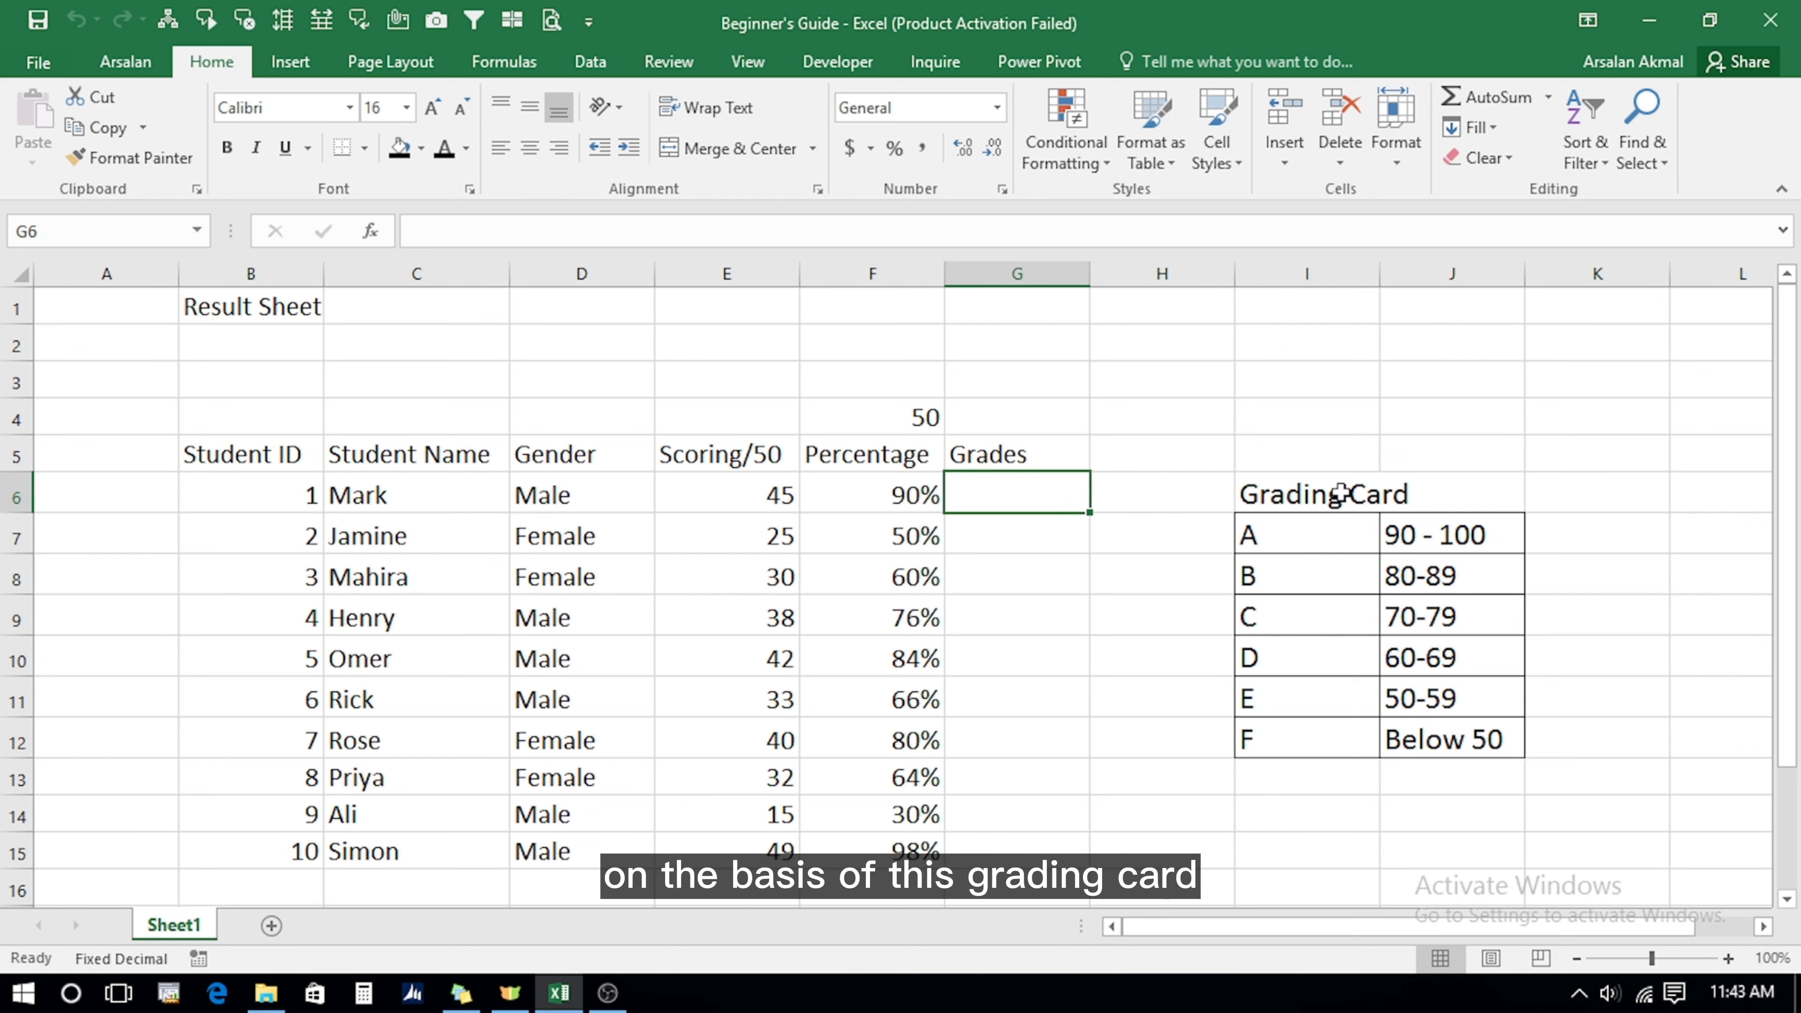
Enter the grades A, E, D, C and B for IDs 1 to 5 in cells G6 to G10, following the Grading Card.
text(A)
key(Return)
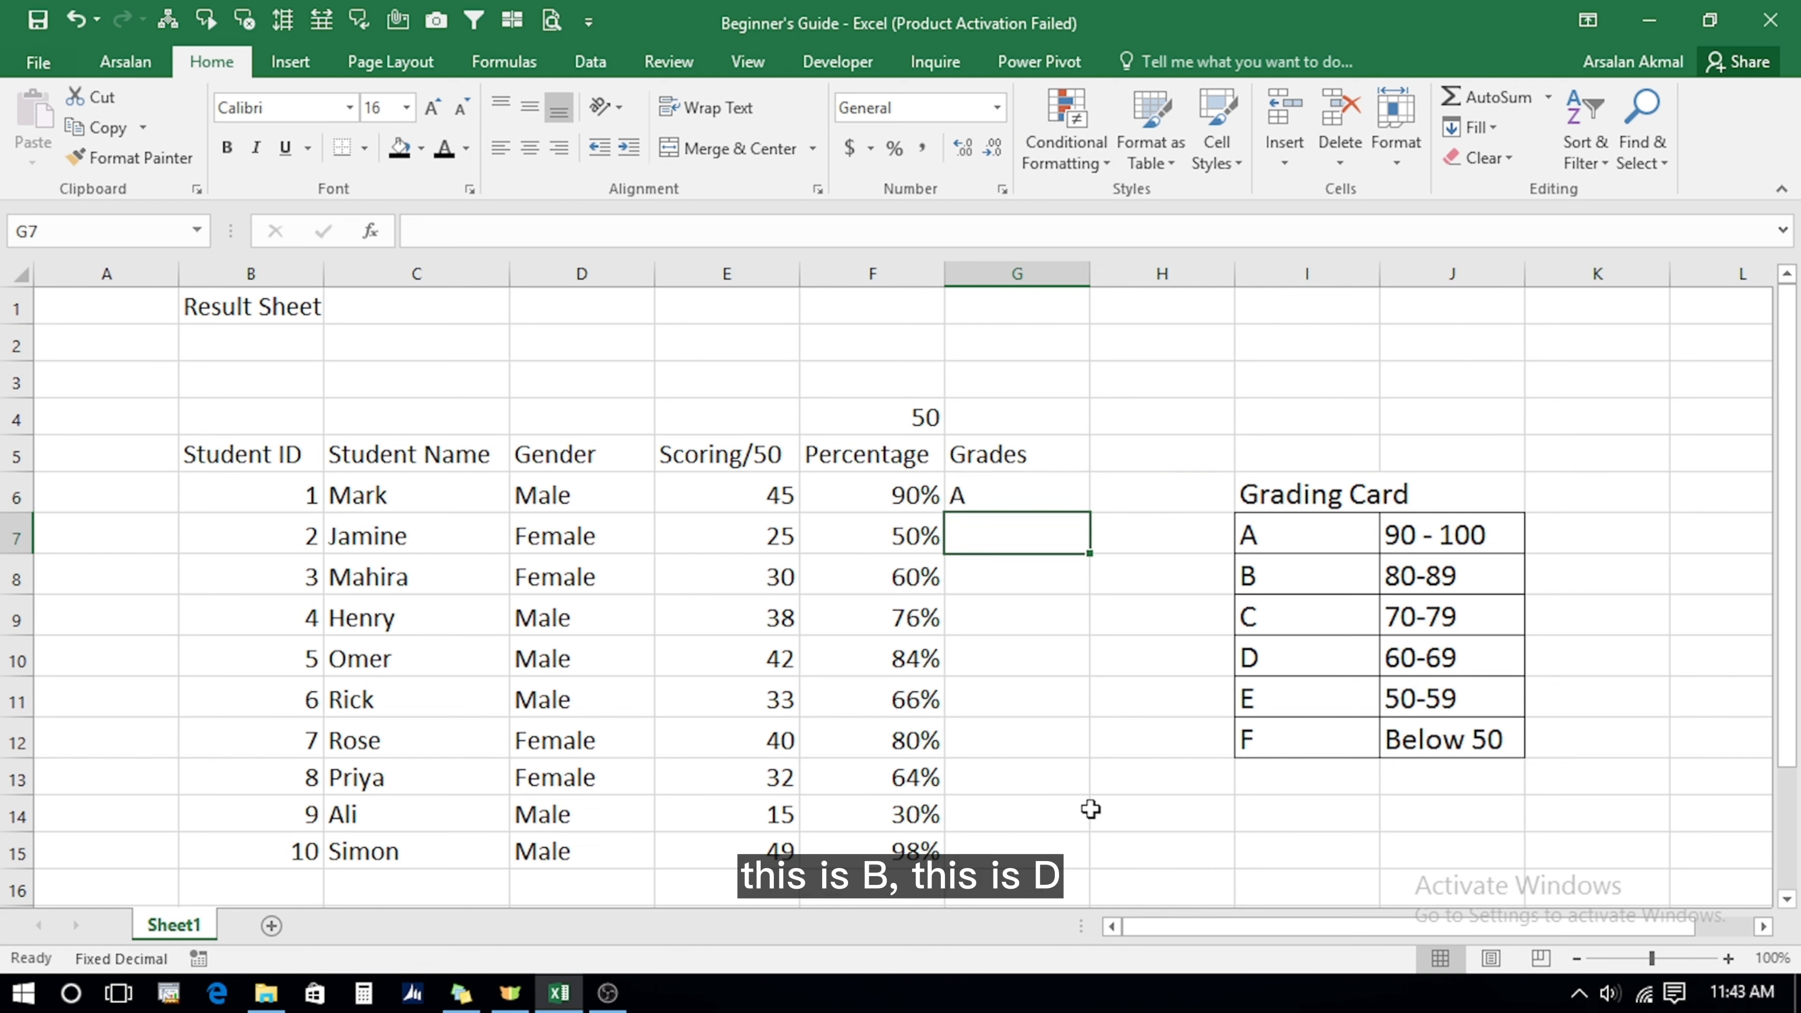
text(E)
key(Return)
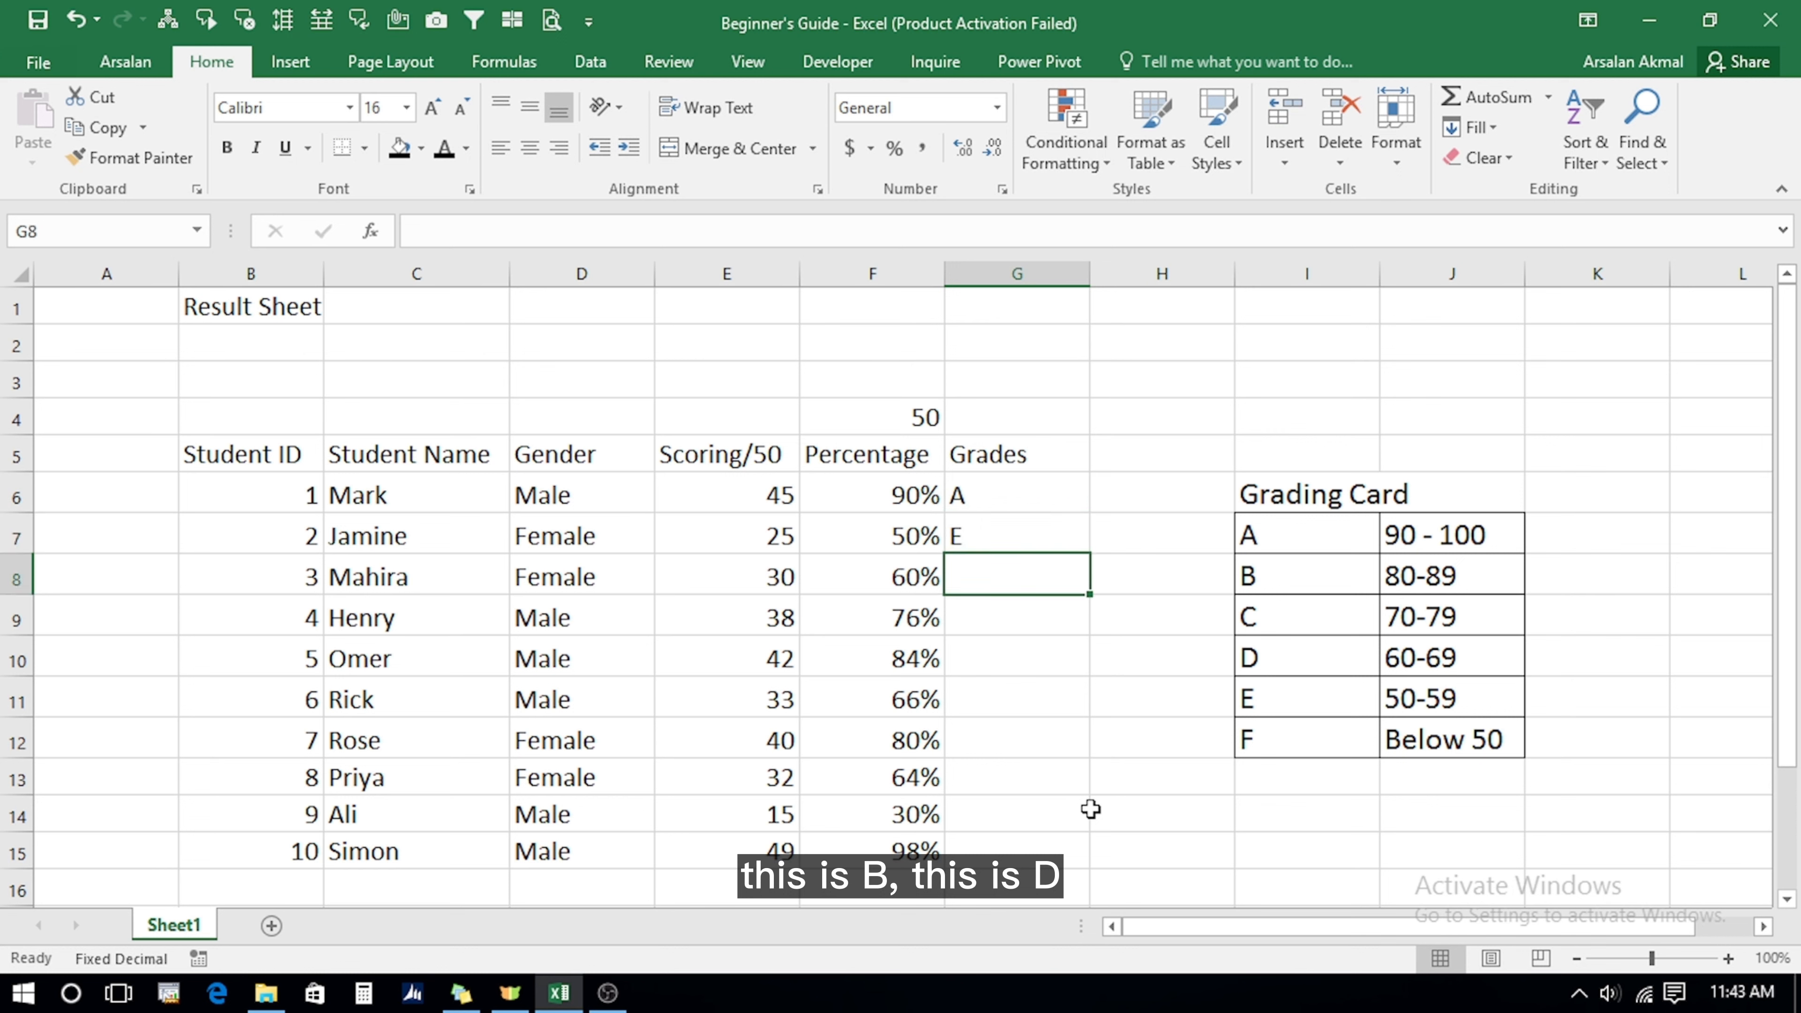
text(D)
key(Return)
text(C)
key(Return)
text(B)
key(Return)
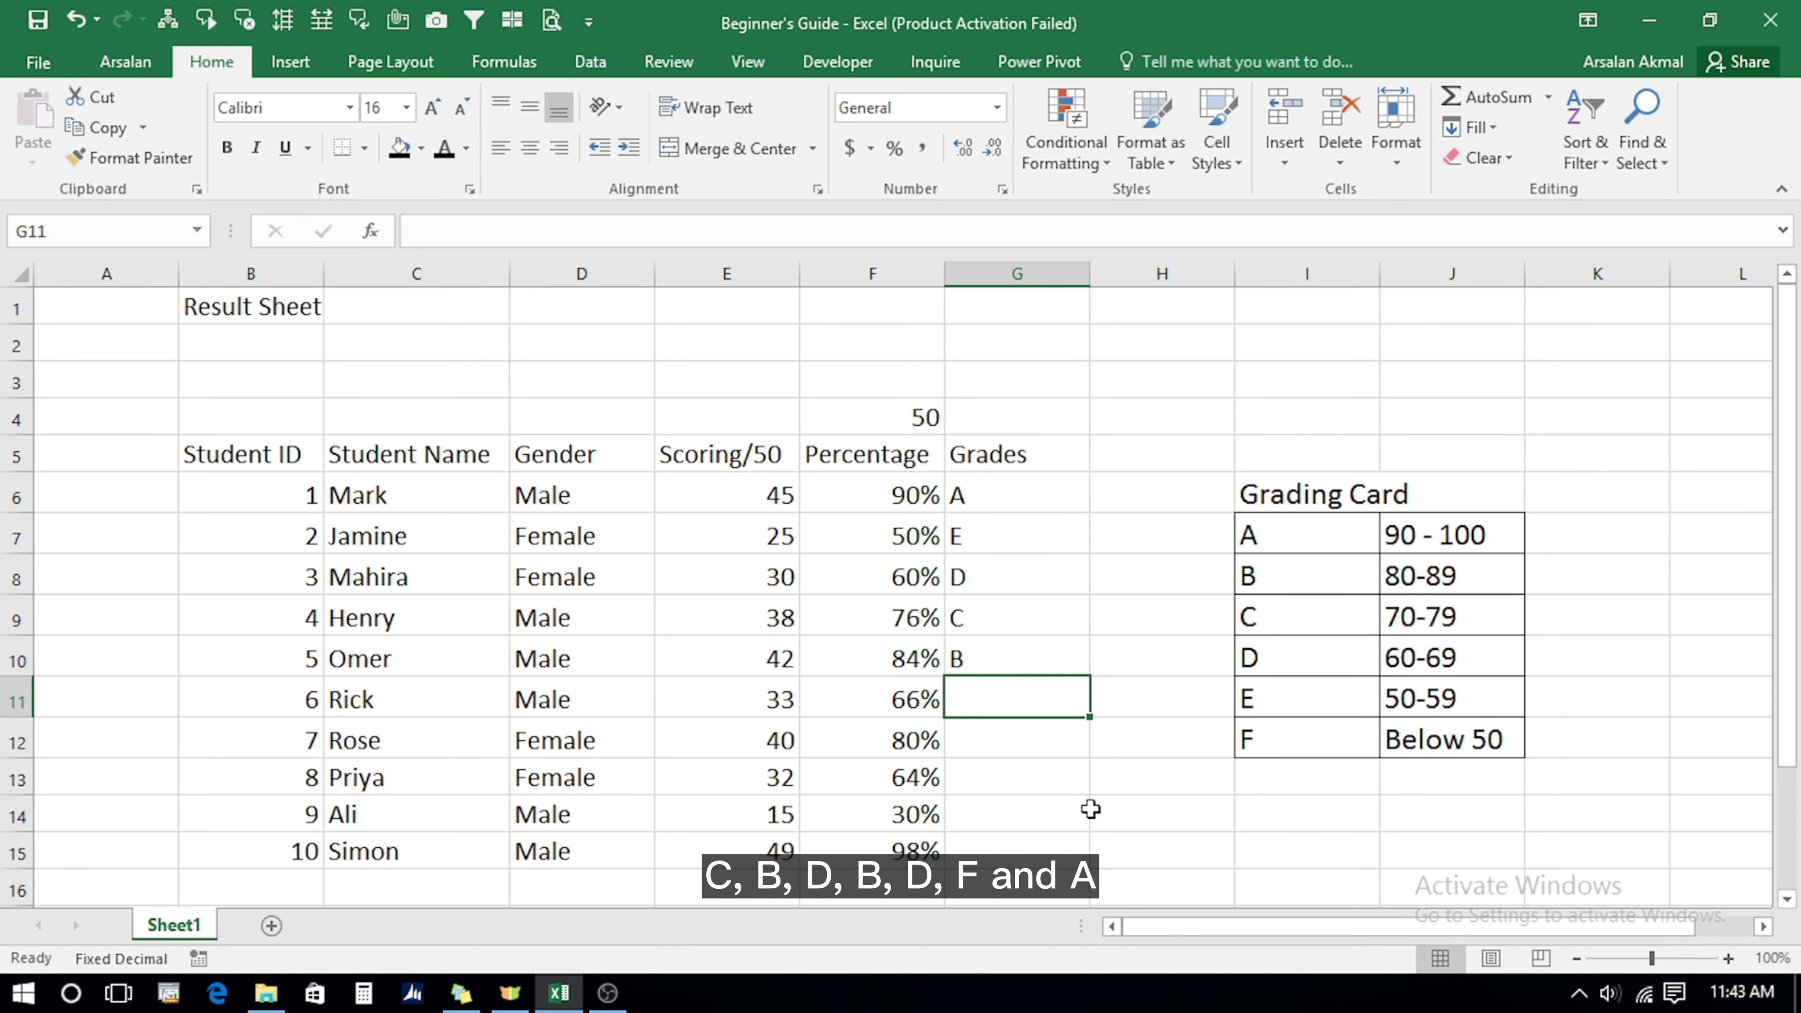
Enter the grades D, B, D, F and A for IDs 6 to 10 in cells G11 to G15, following the Grading Card.
text(D)
key(Return)
text(B)
key(Return)
text(D)
key(Return)
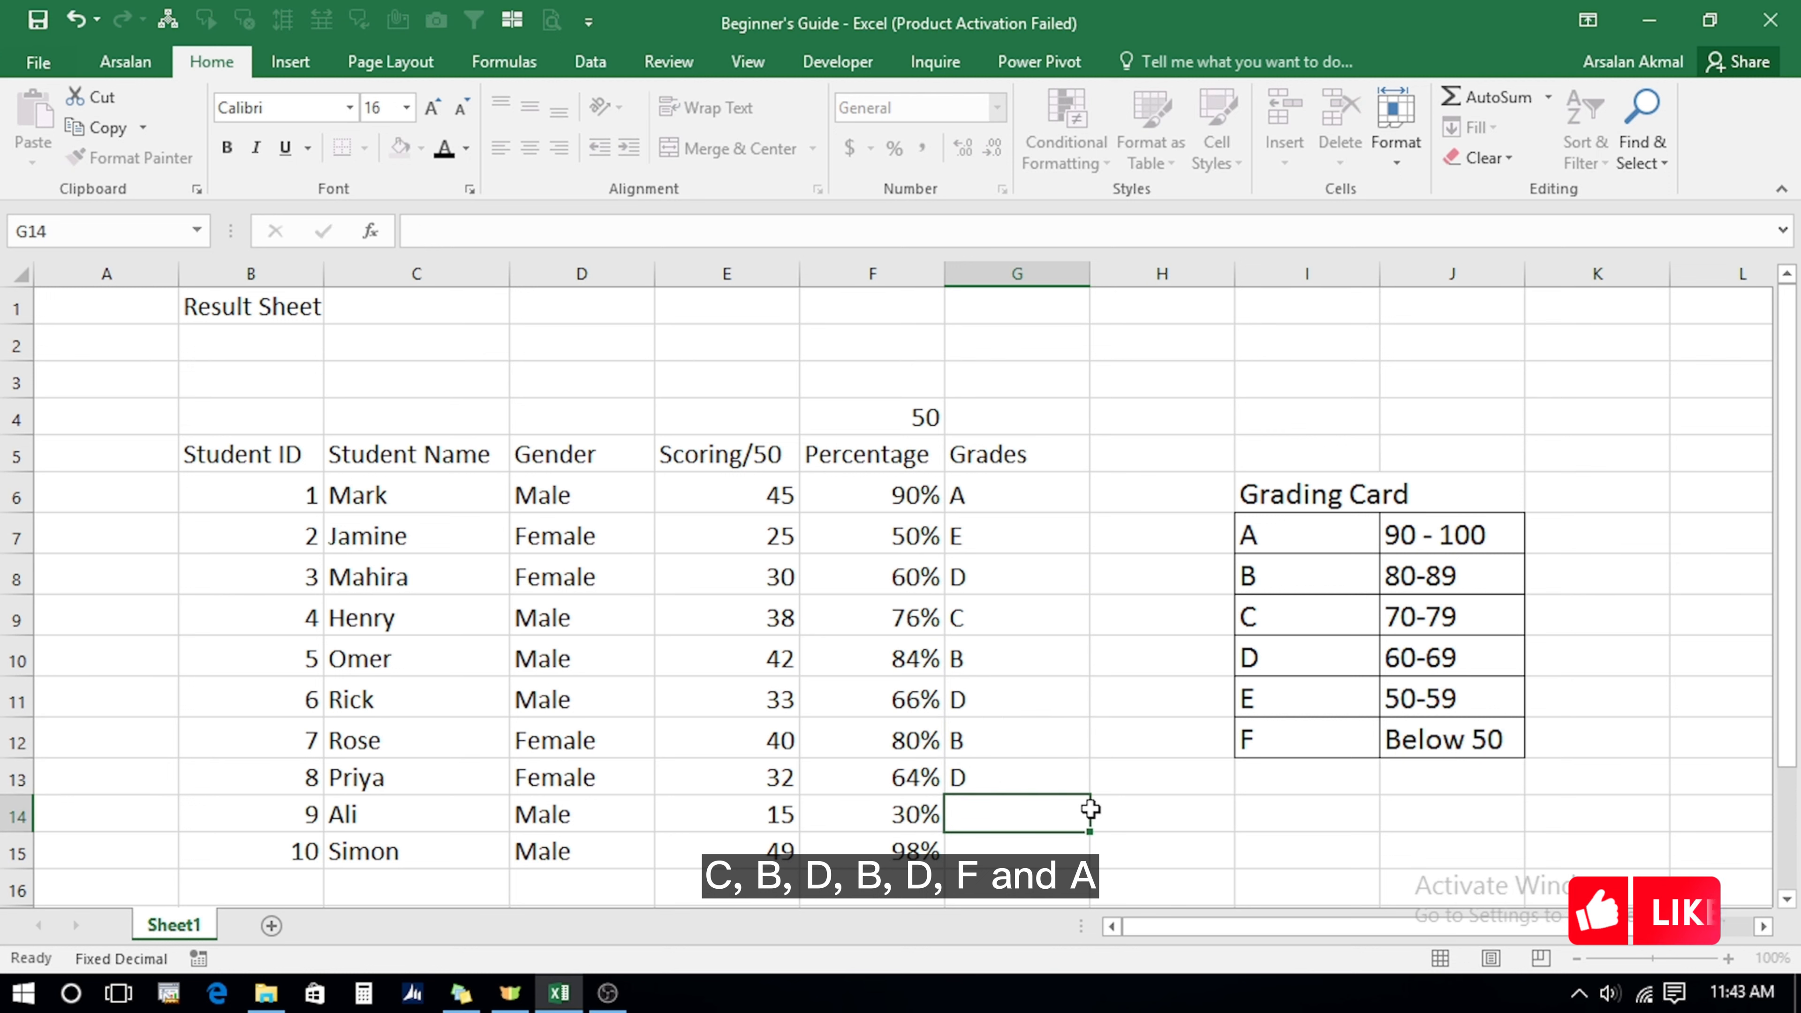
text(F)
key(Return)
text(A)
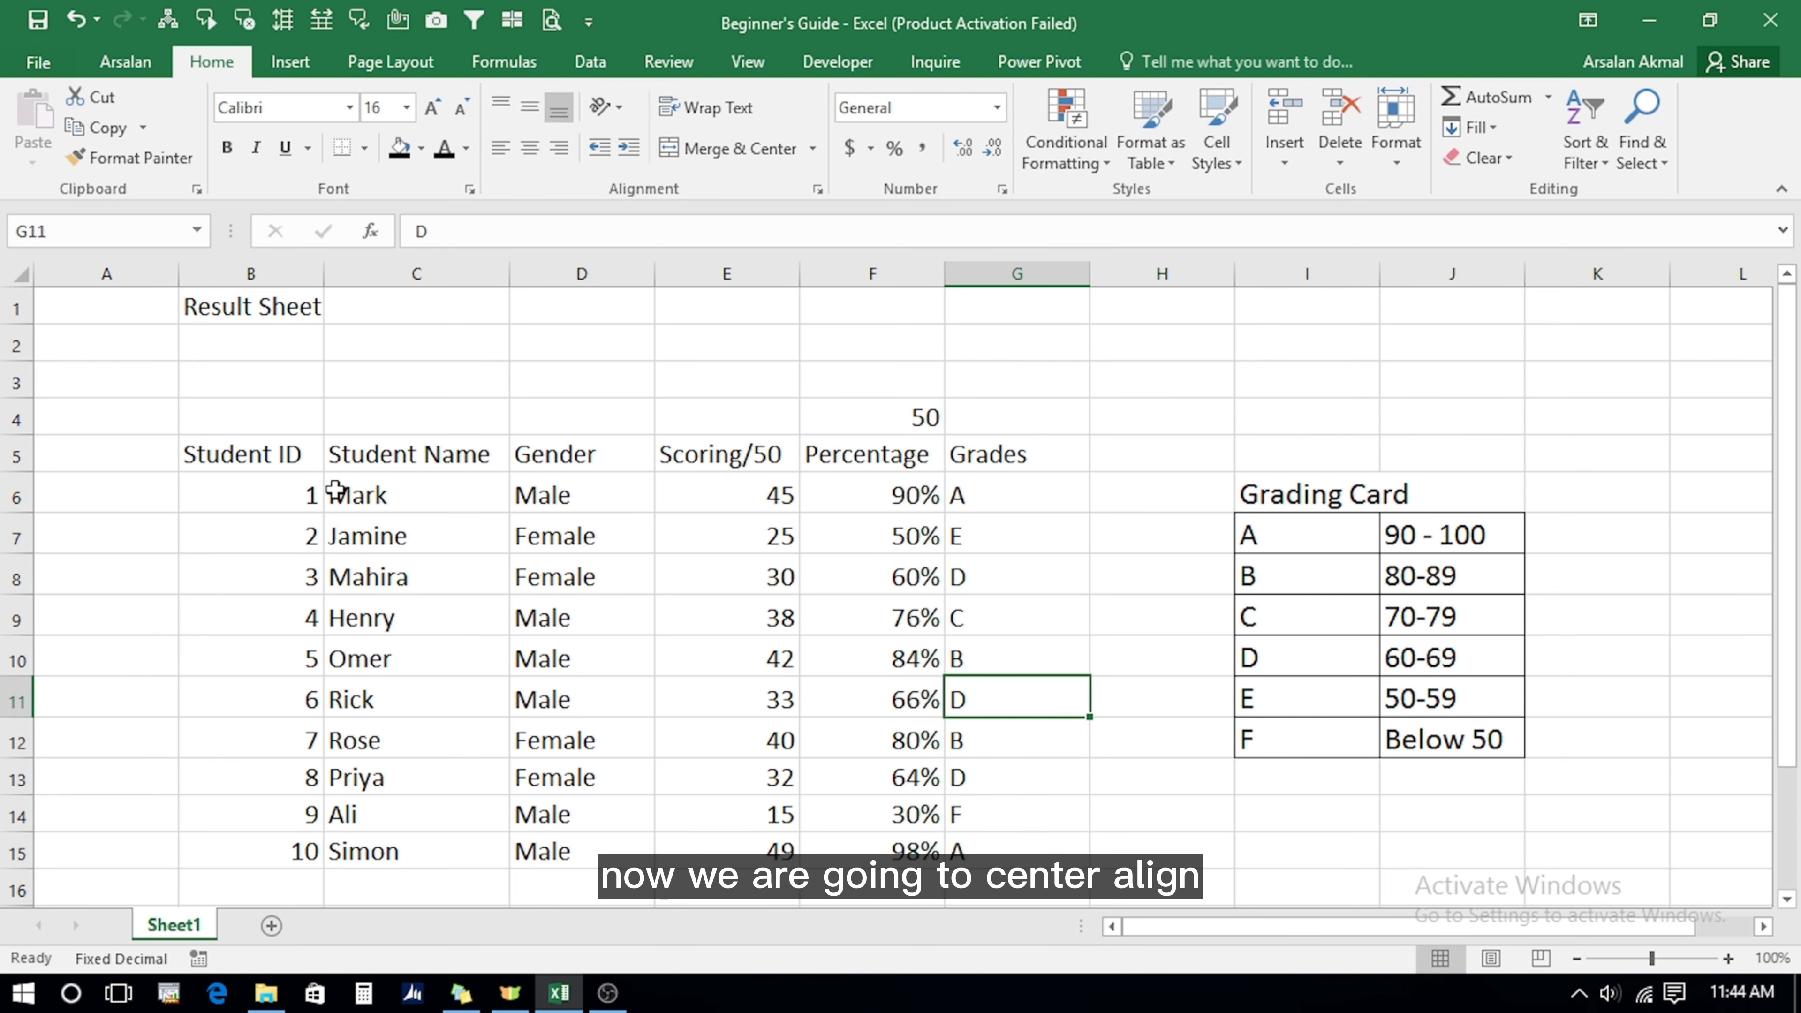
Centre-align the student IDs in cells B6 to B15.
click(255, 491)
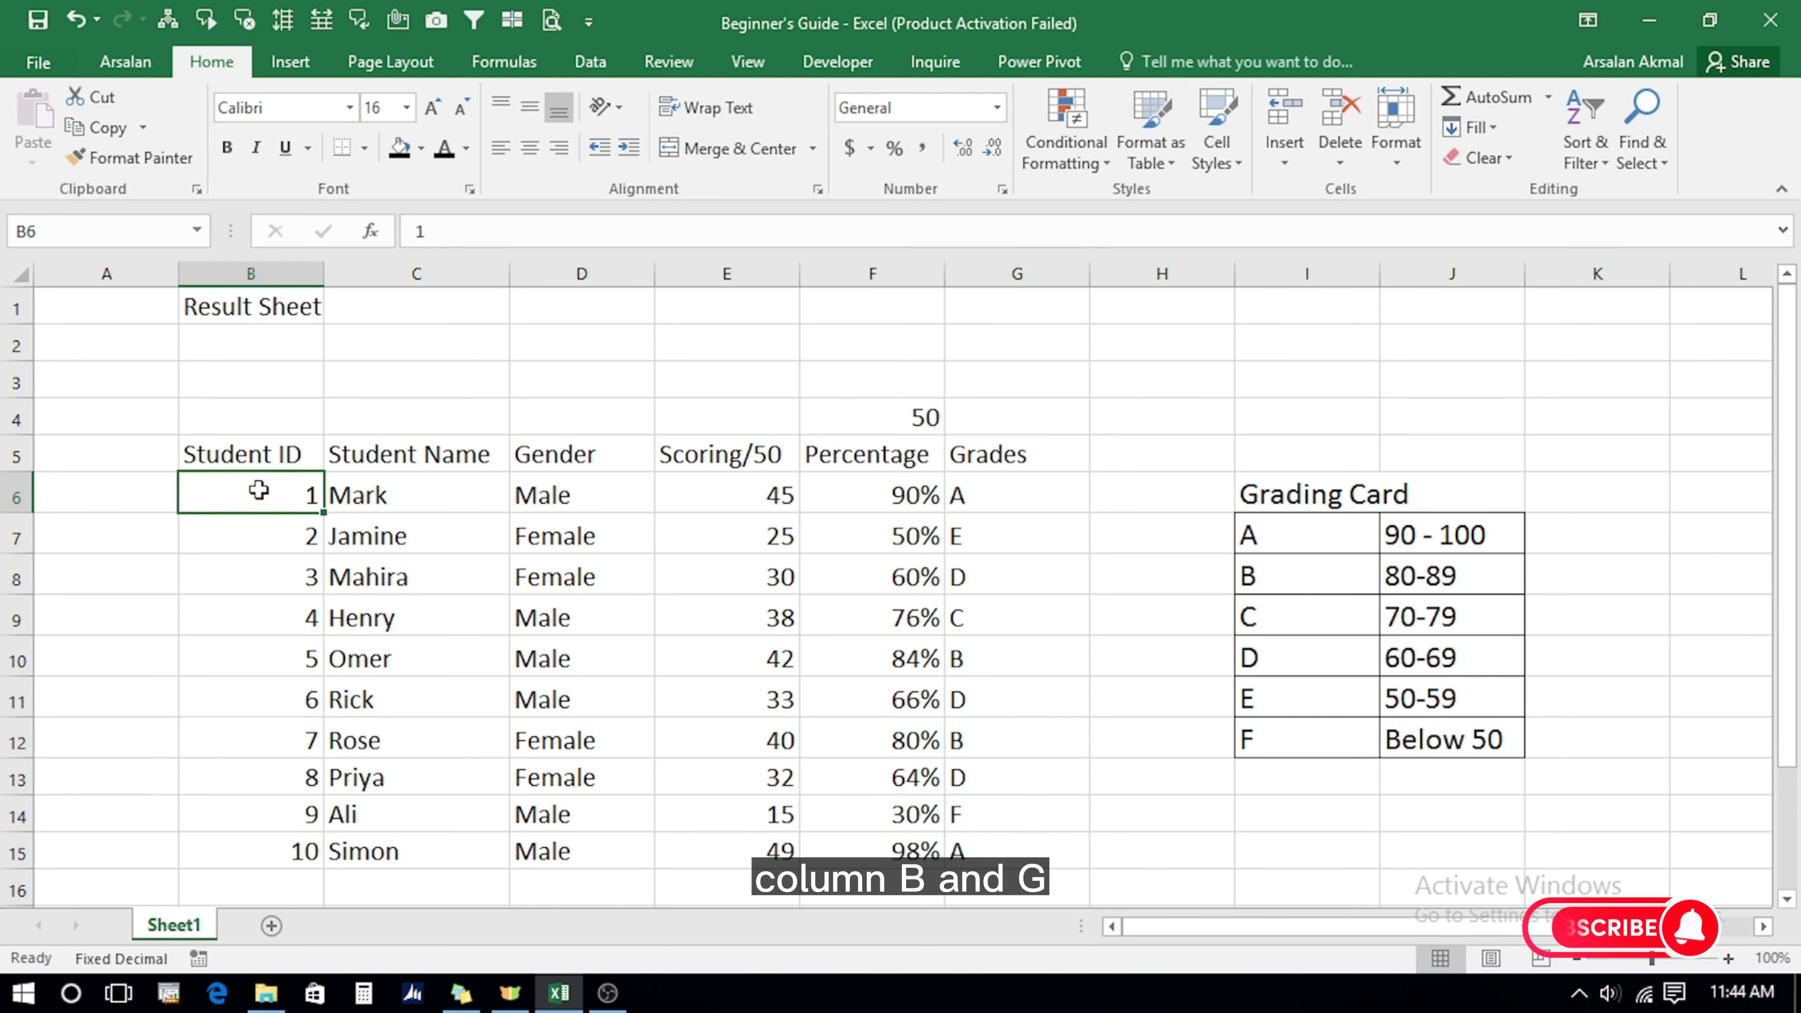
key(ctrl+shift+Down)
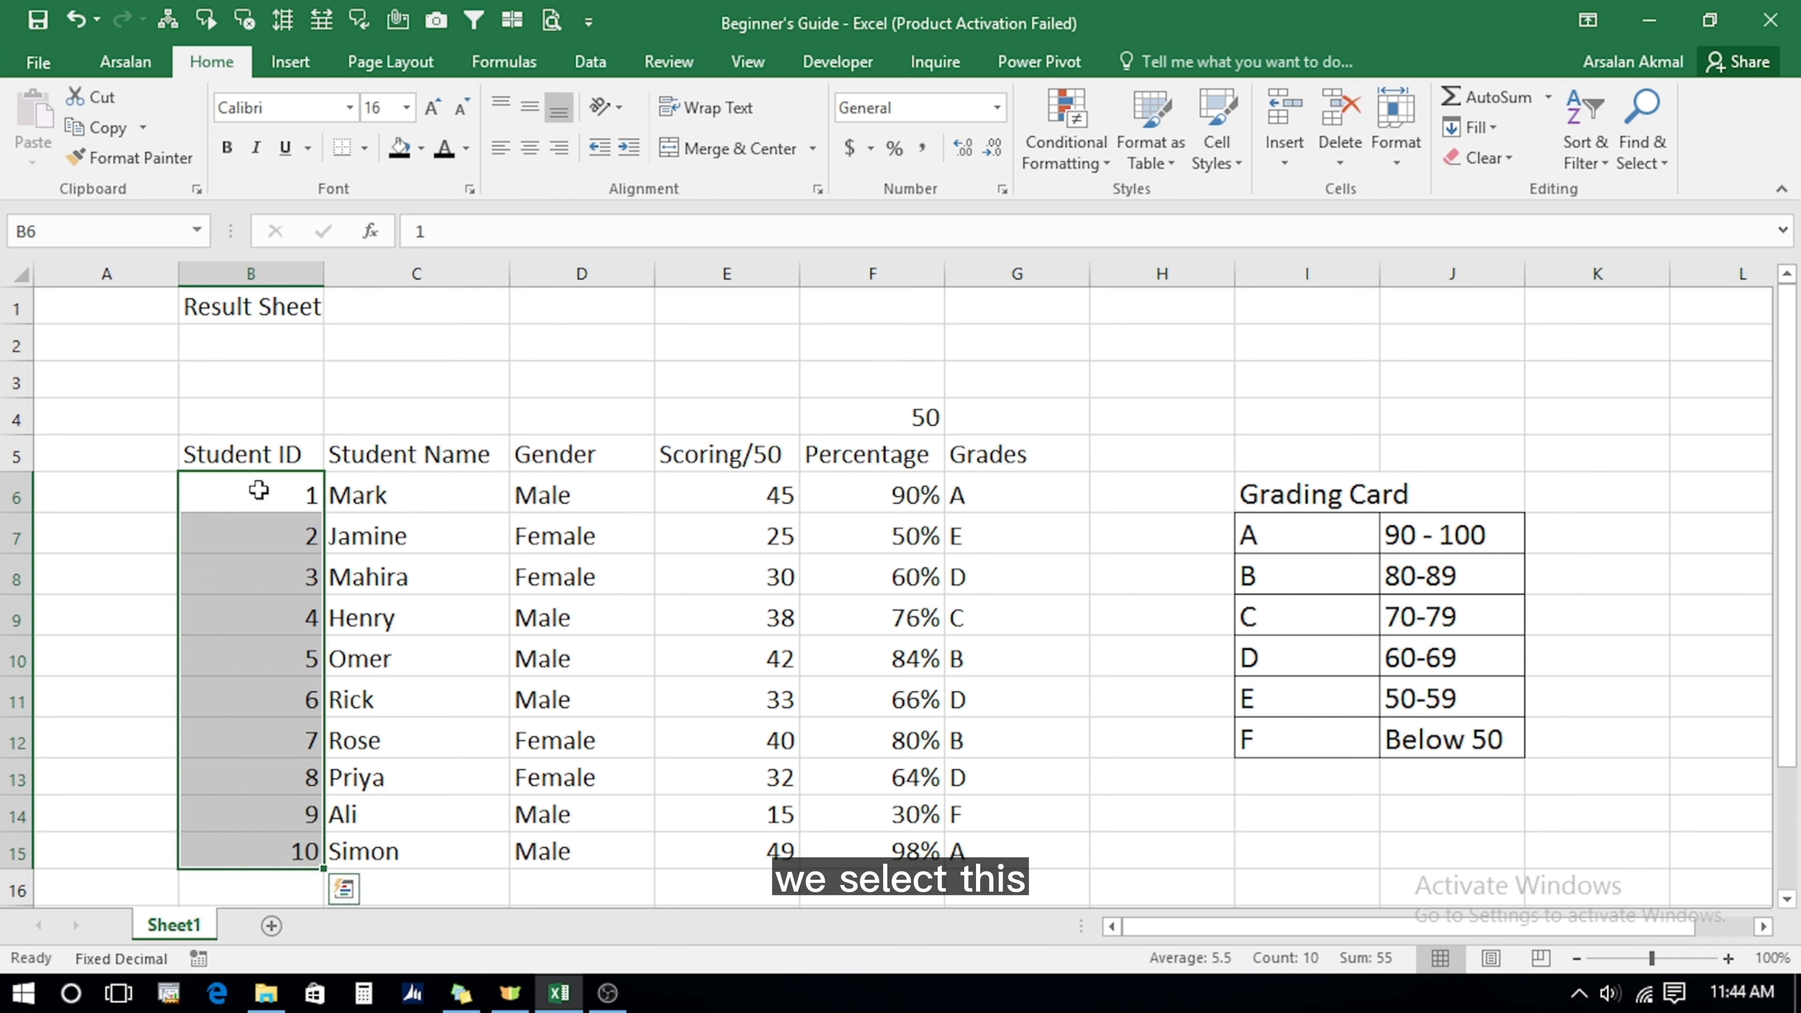
click(529, 149)
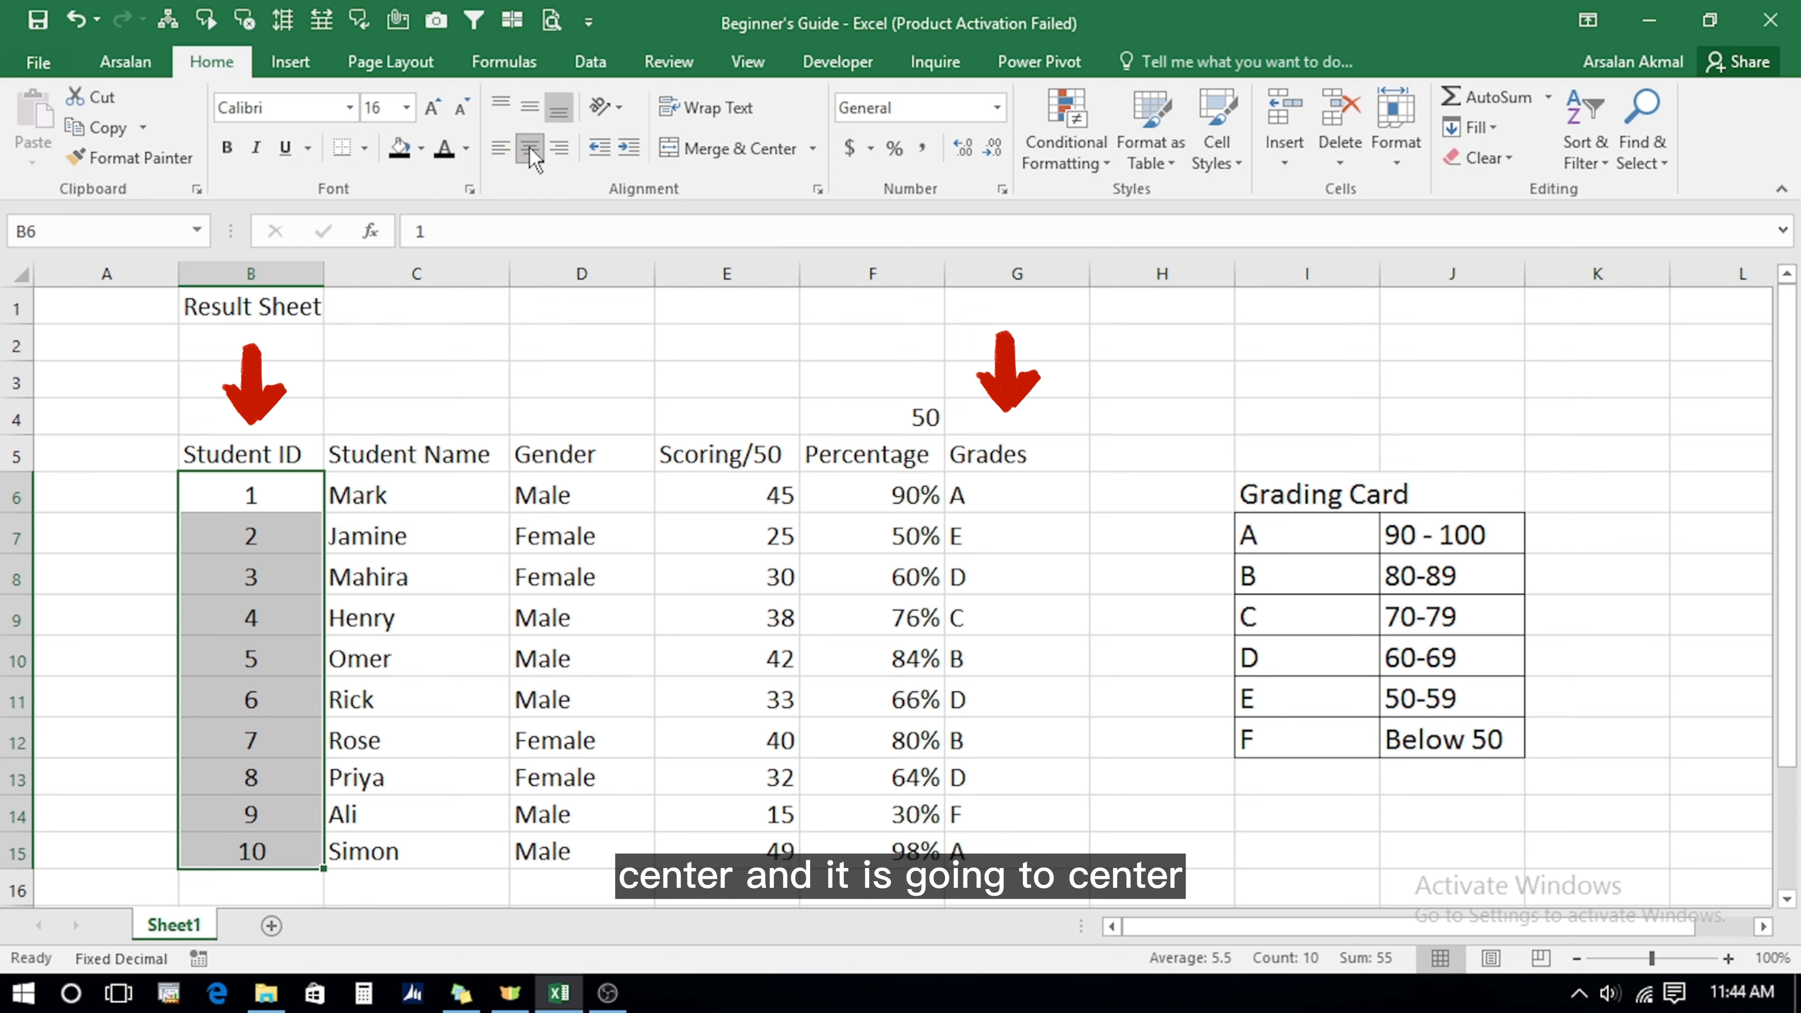
Centre-align the grades in cells G6 to G15.
drag(1005, 493, 1002, 490)
key(shift+Down)
key(shift+Down)
key(shift+Down)
key(shift+Down)
key(shift+Down)
key(shift+Down)
key(shift+Down)
key(shift+Down)
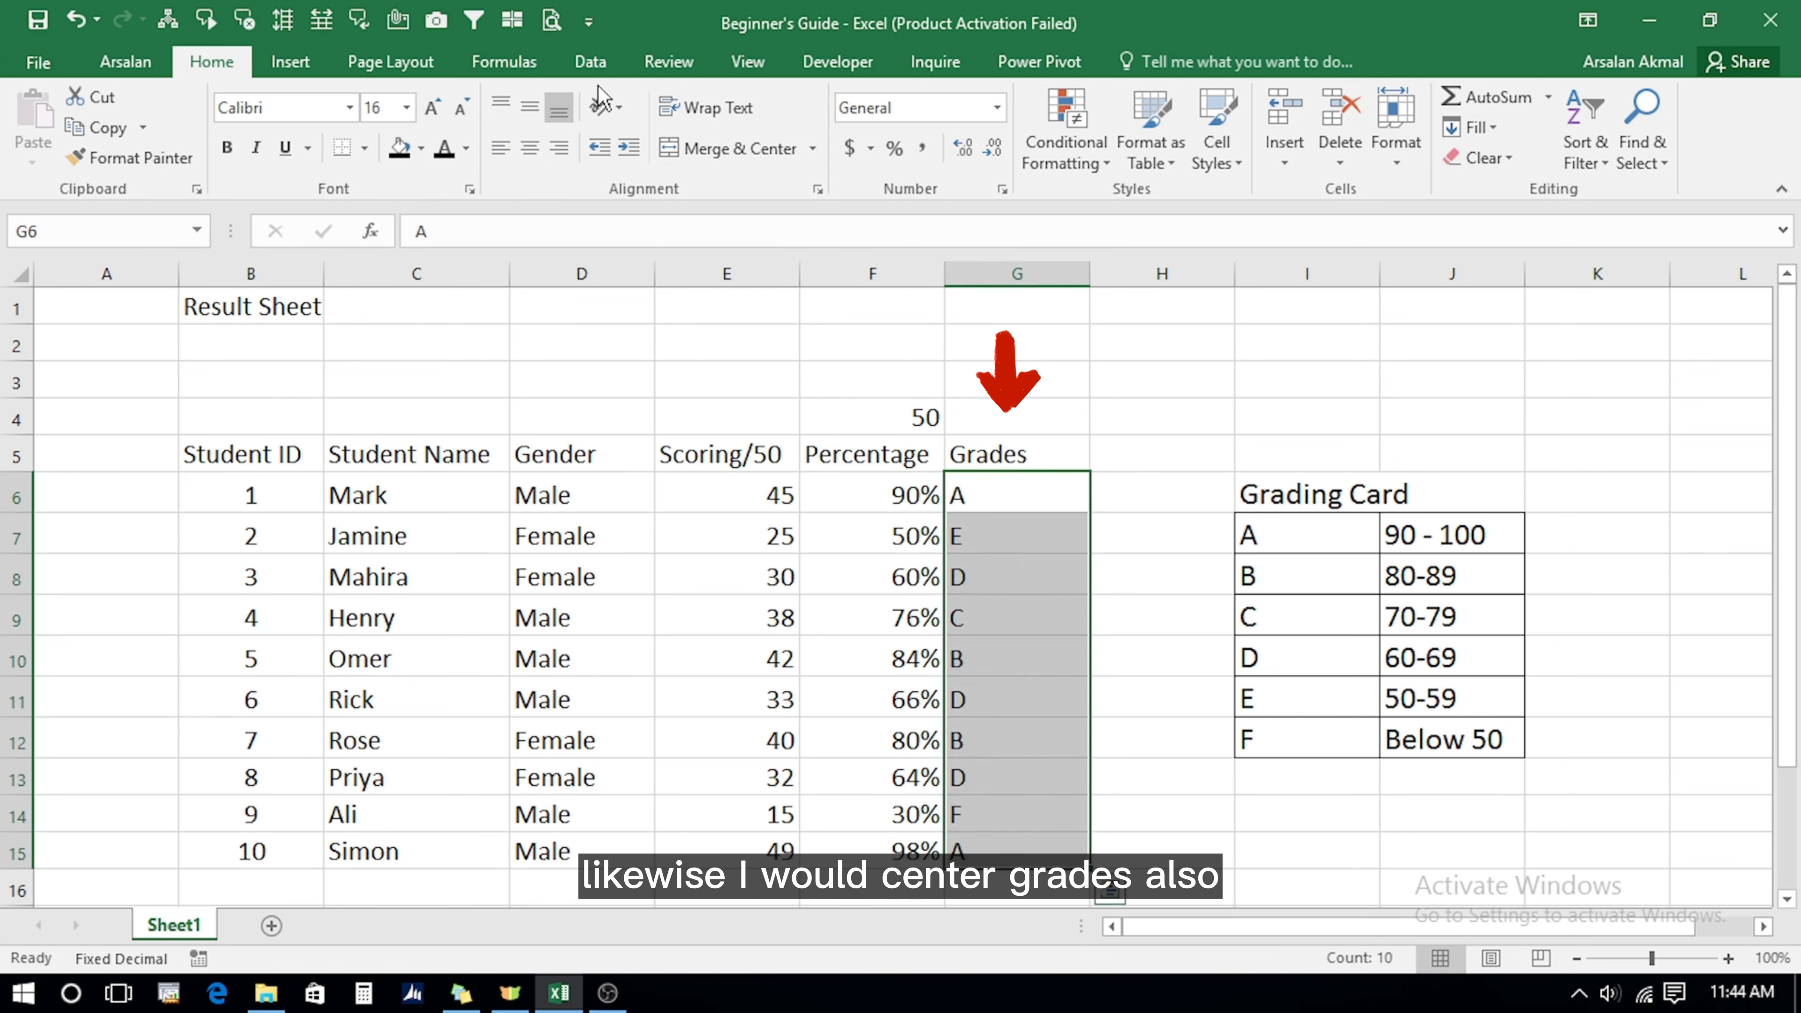
click(535, 155)
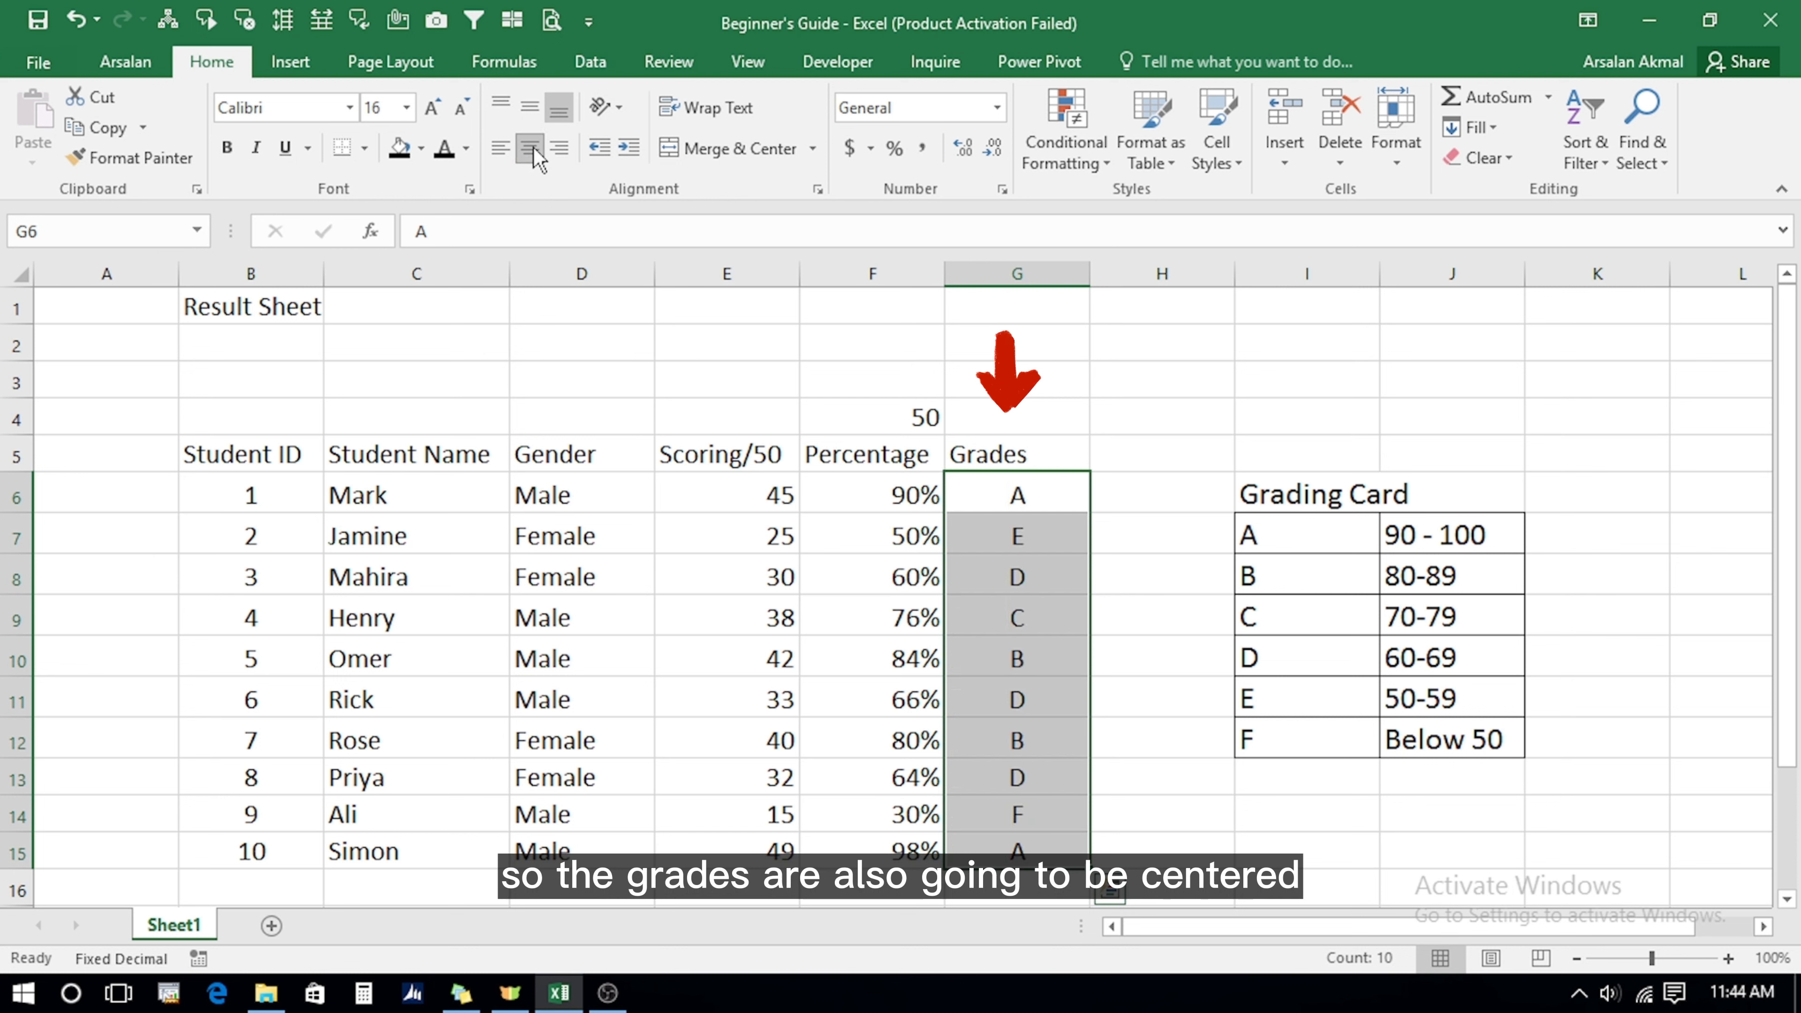
Merge and centre the Result Sheet title across B1 to G1 and enlarge its font size to 36.
click(211, 306)
key(shift+Right)
key(shift+Right)
key(shift+Right)
key(shift+Right)
key(shift+Right)
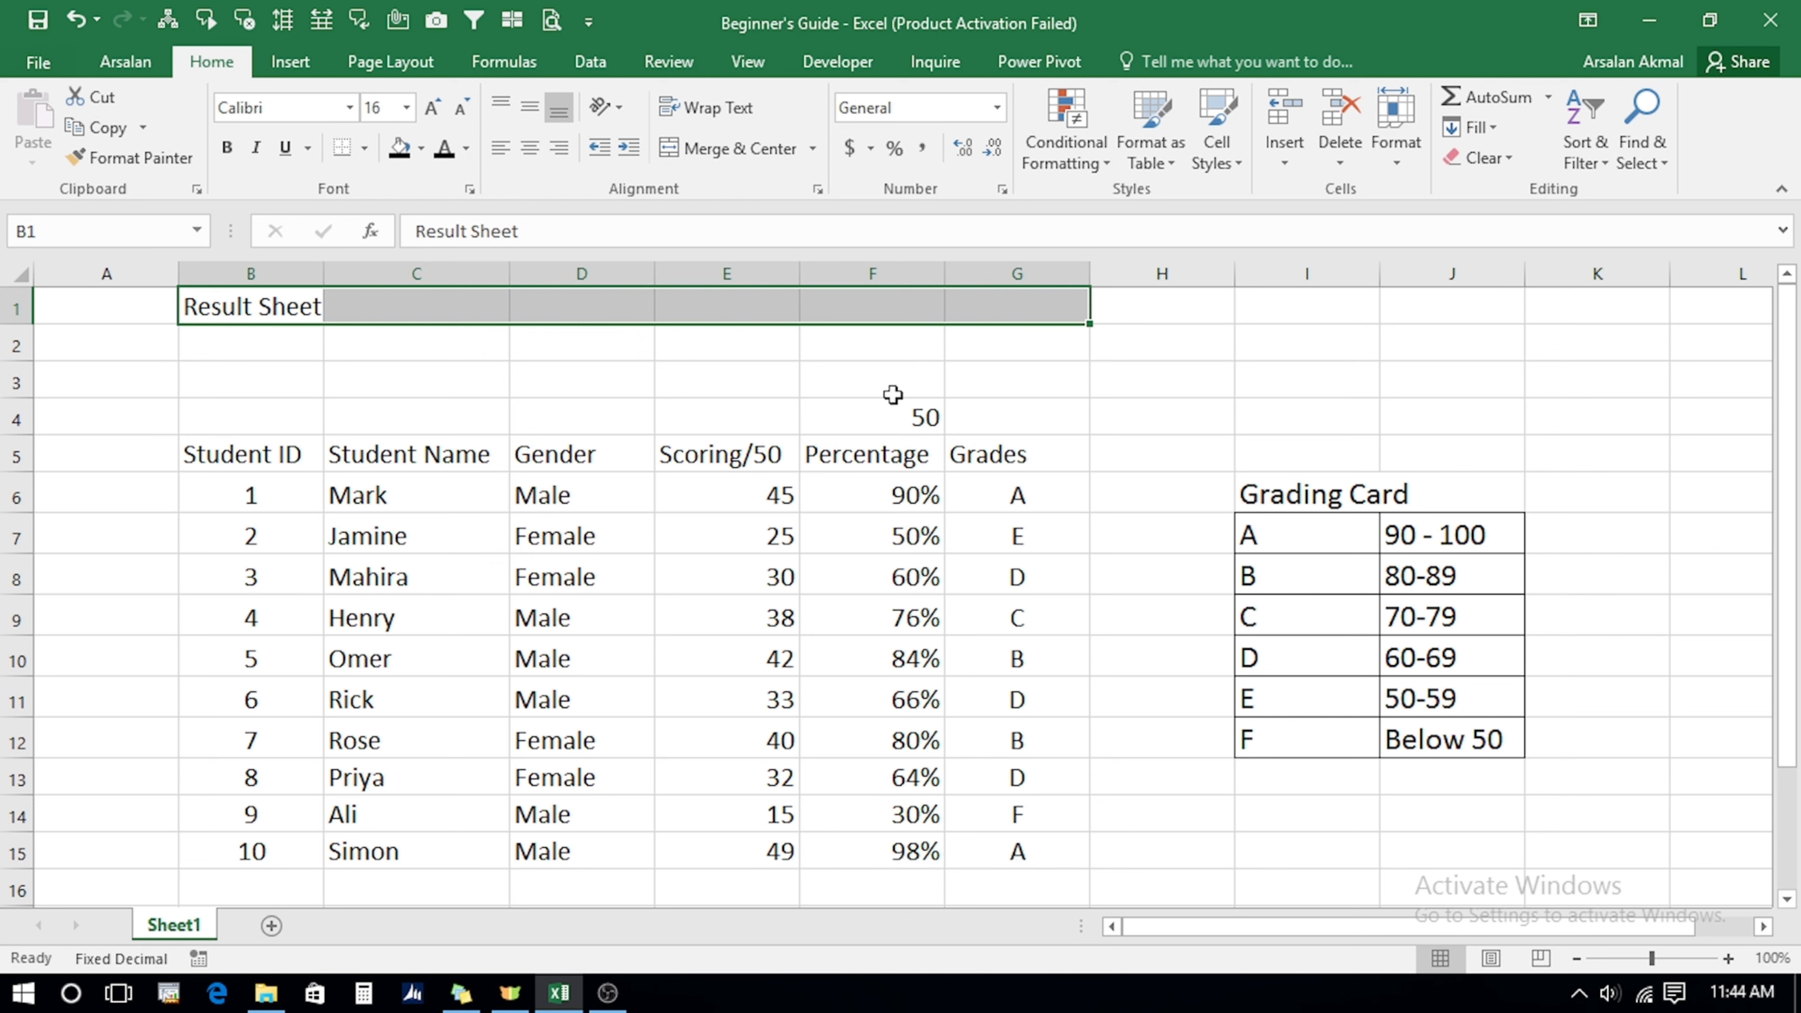
click(716, 157)
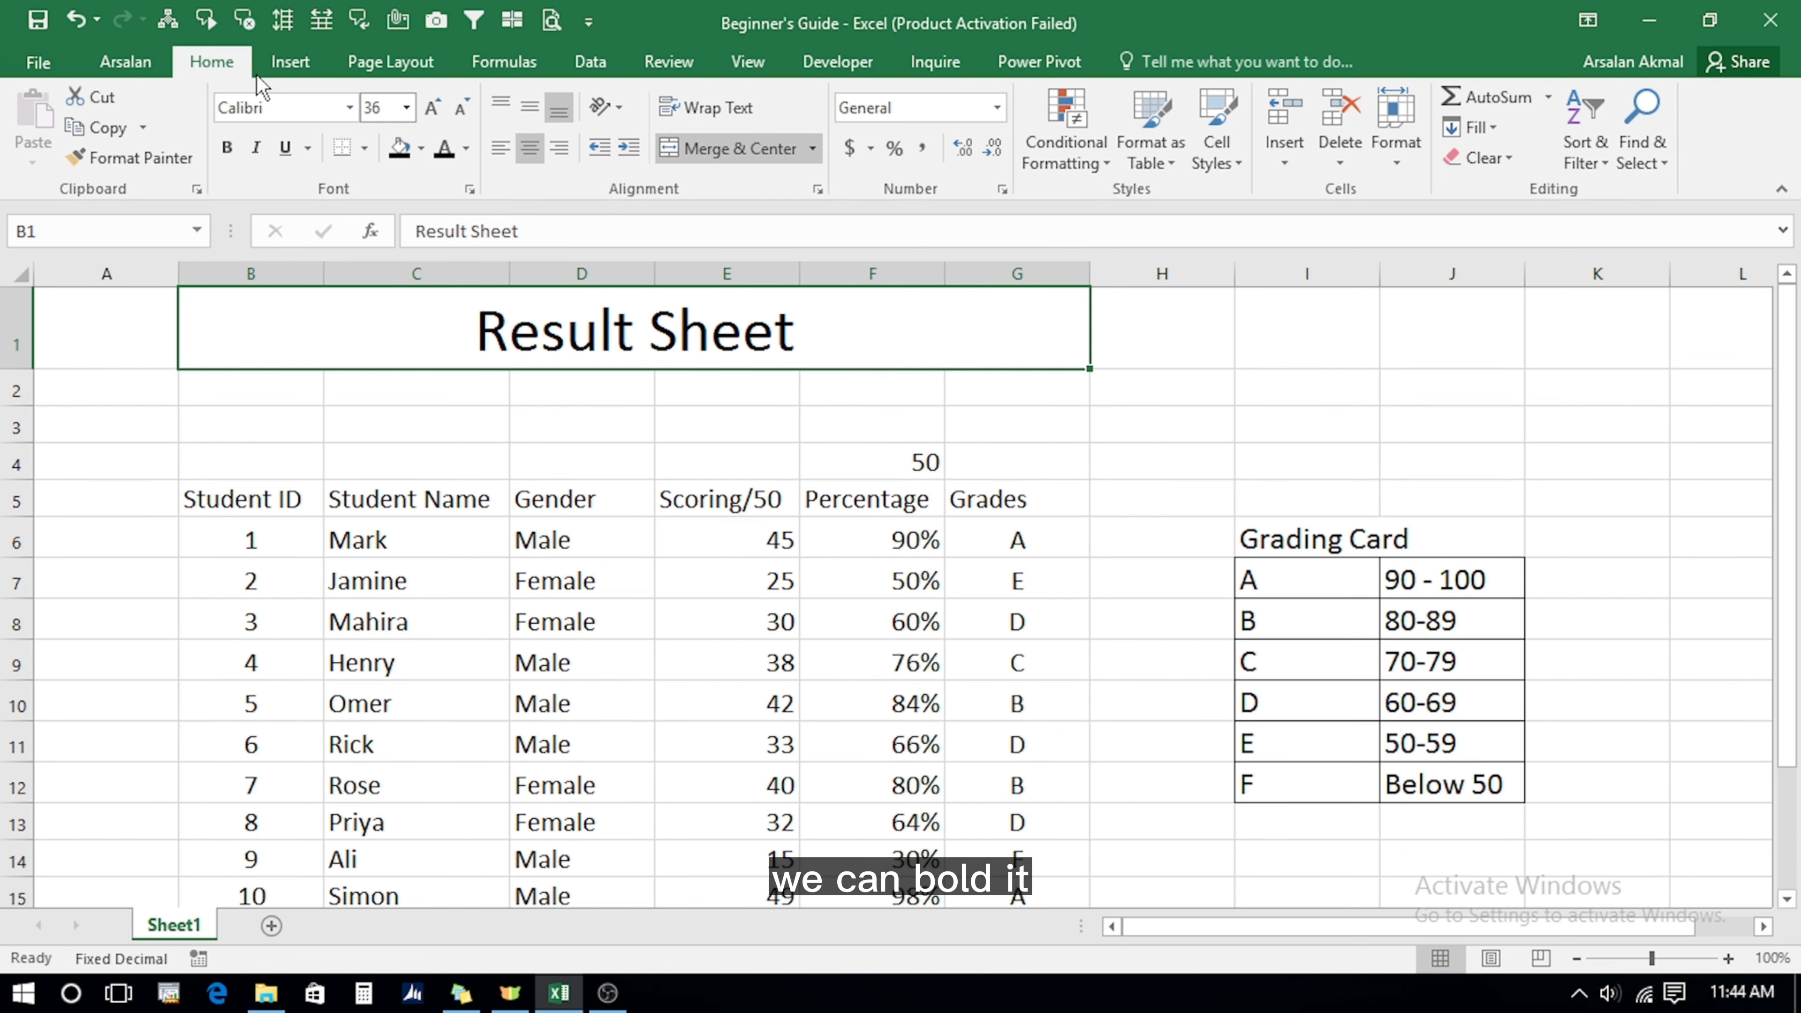
Make the Result Sheet title bold, italic and underlined.
click(237, 149)
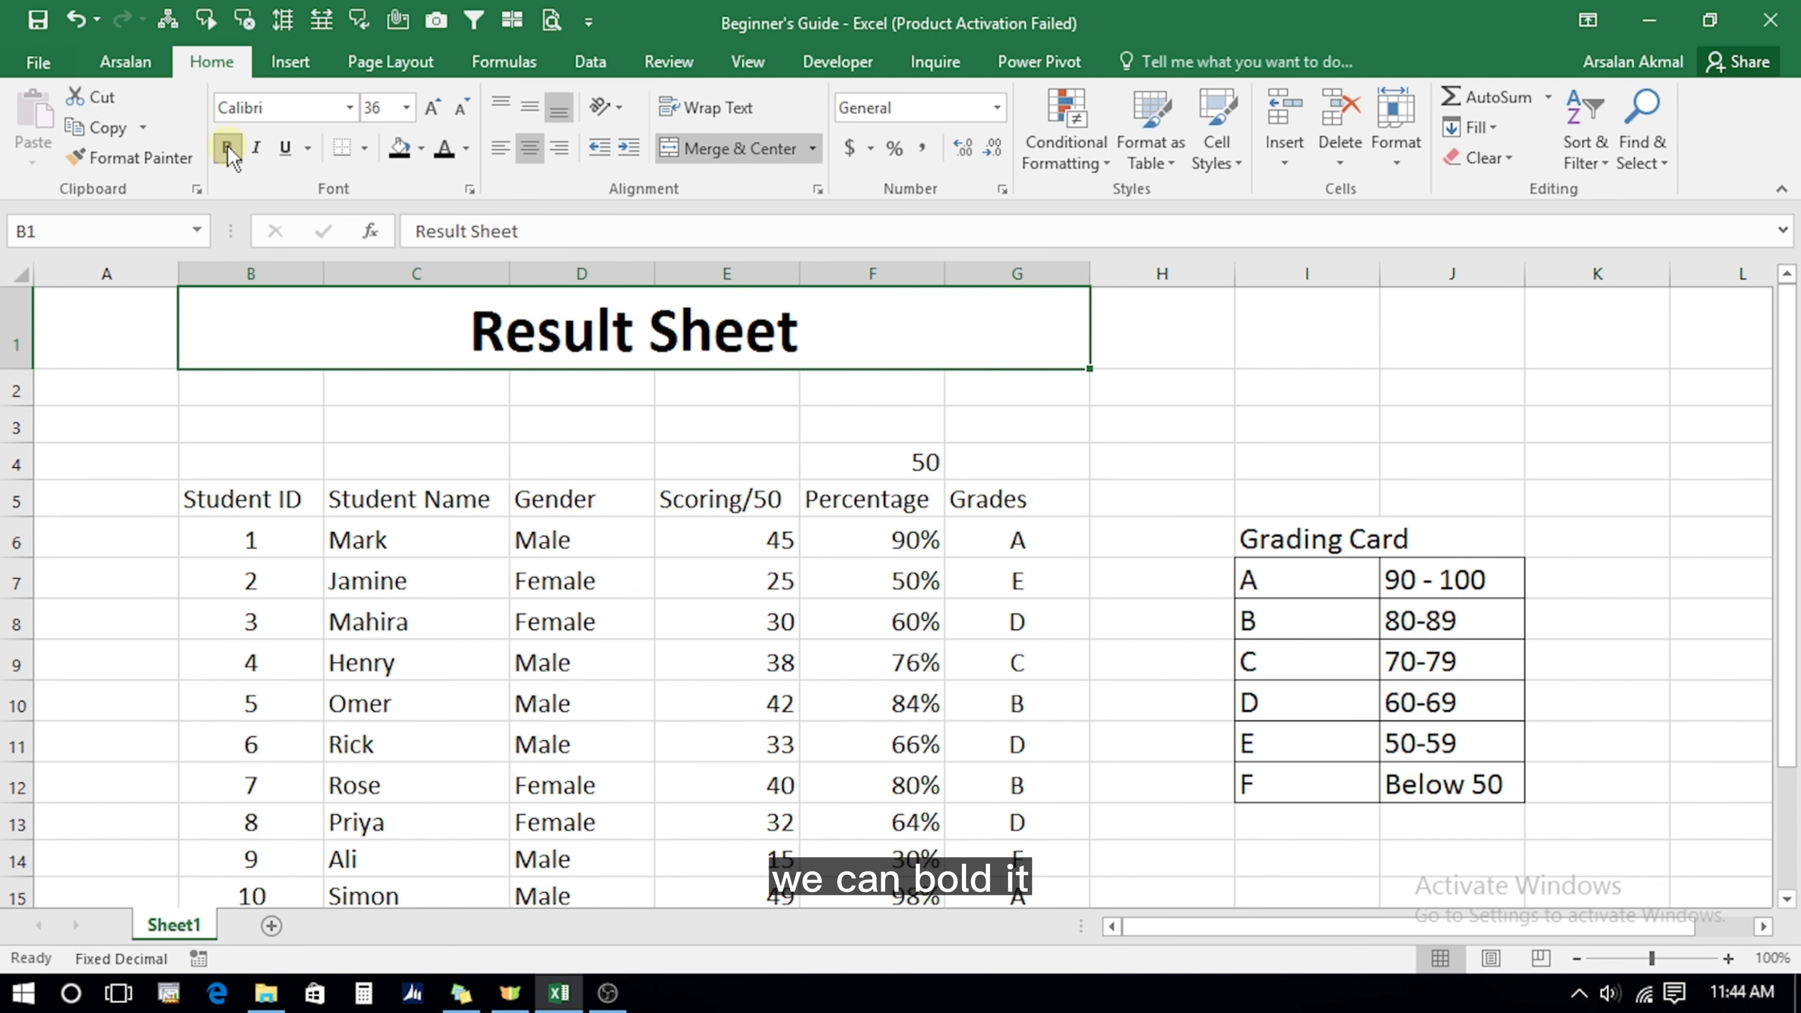
click(257, 149)
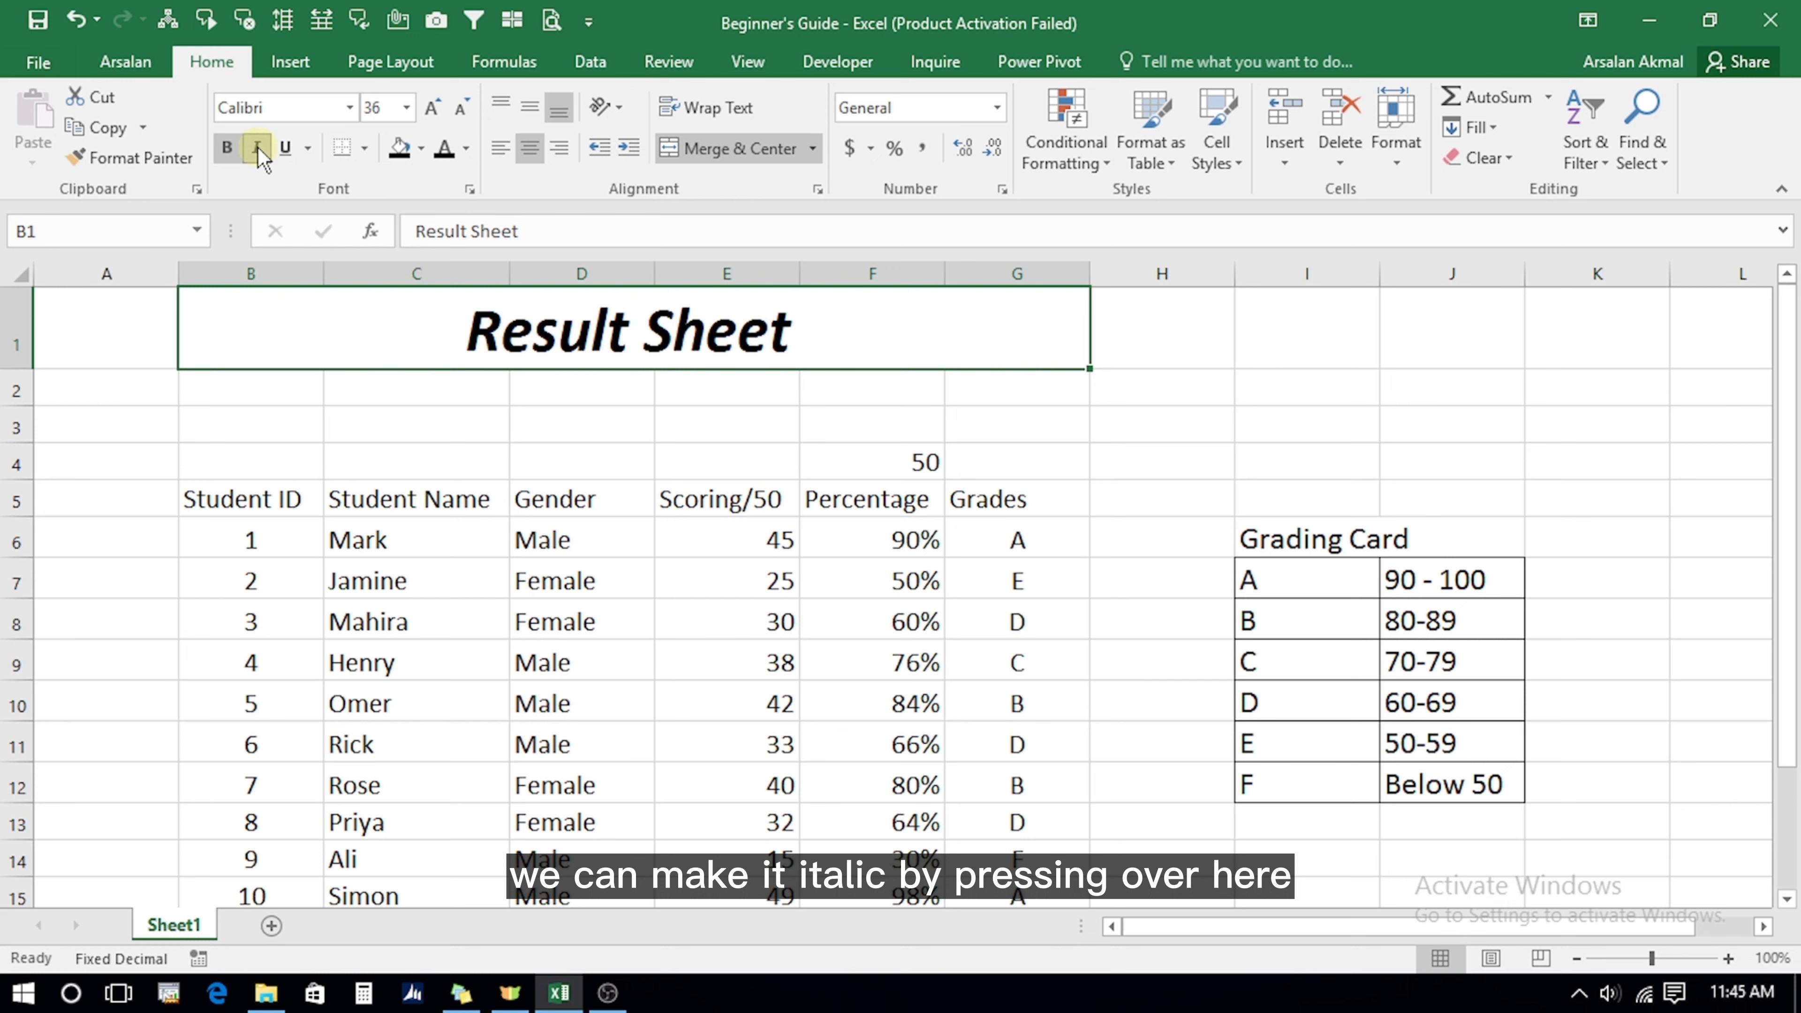
click(286, 150)
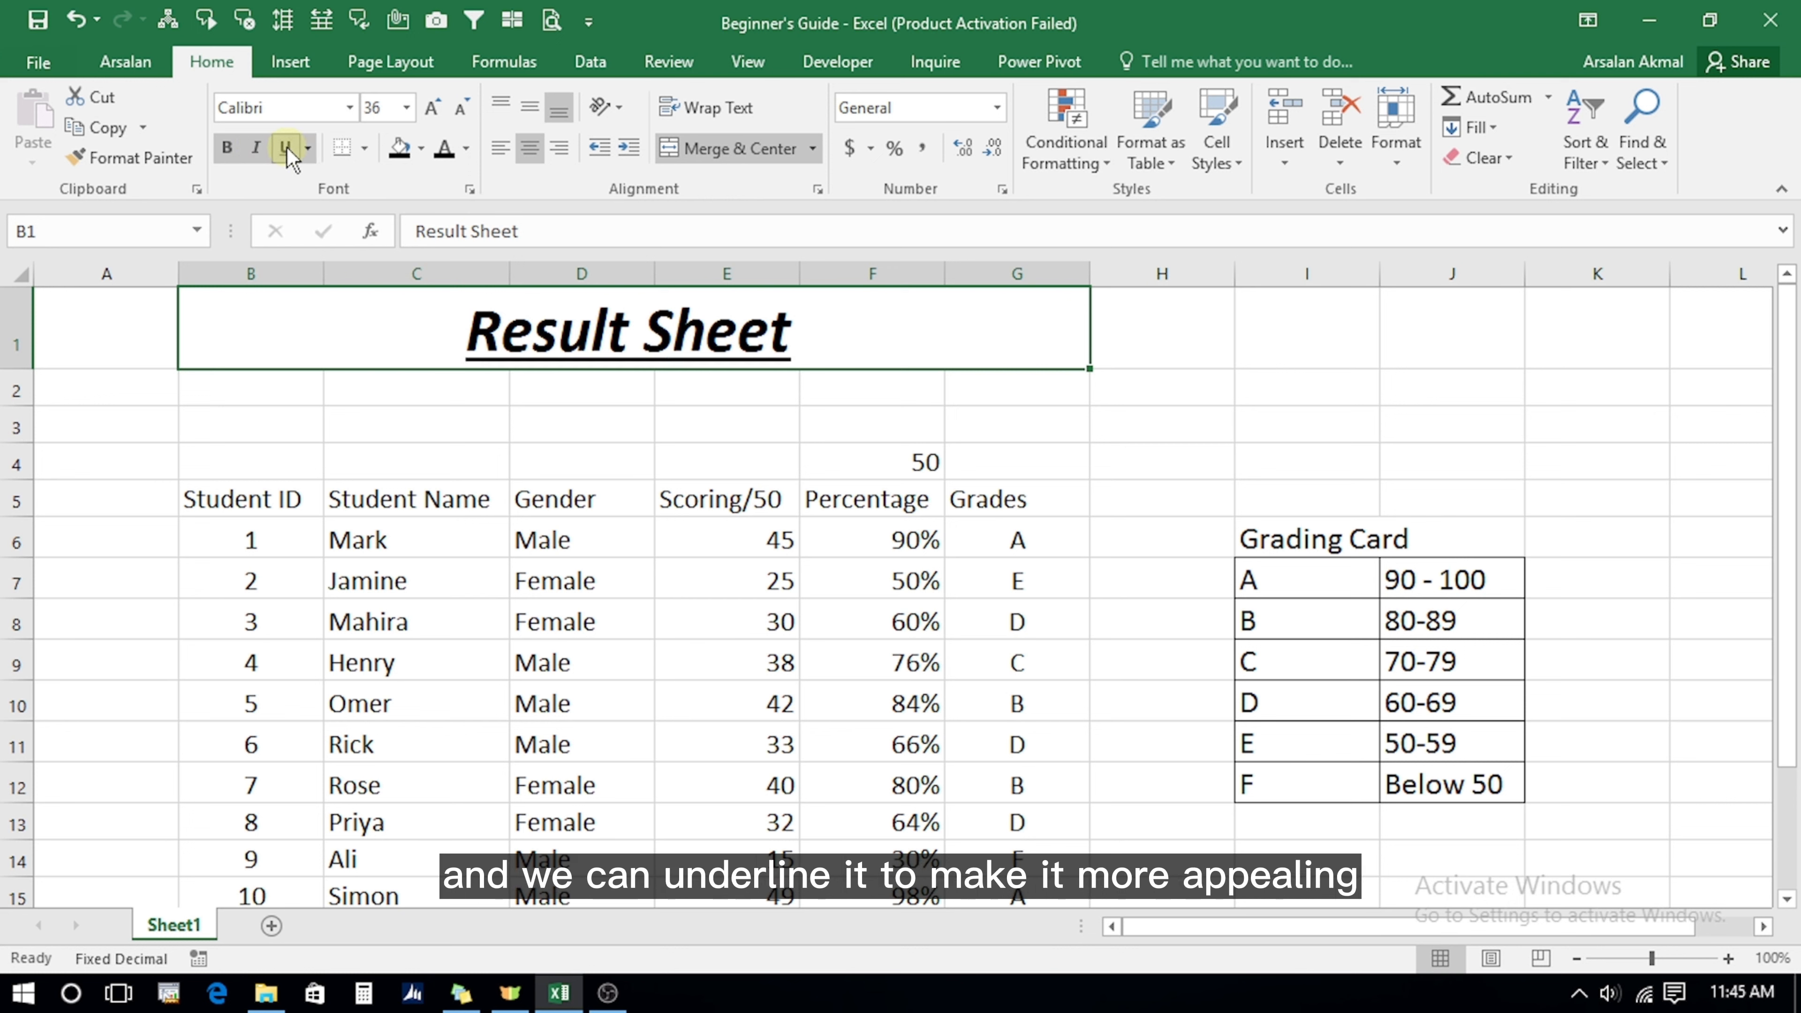
Apply All Borders to the student table in cells B5 to G15.
click(517, 506)
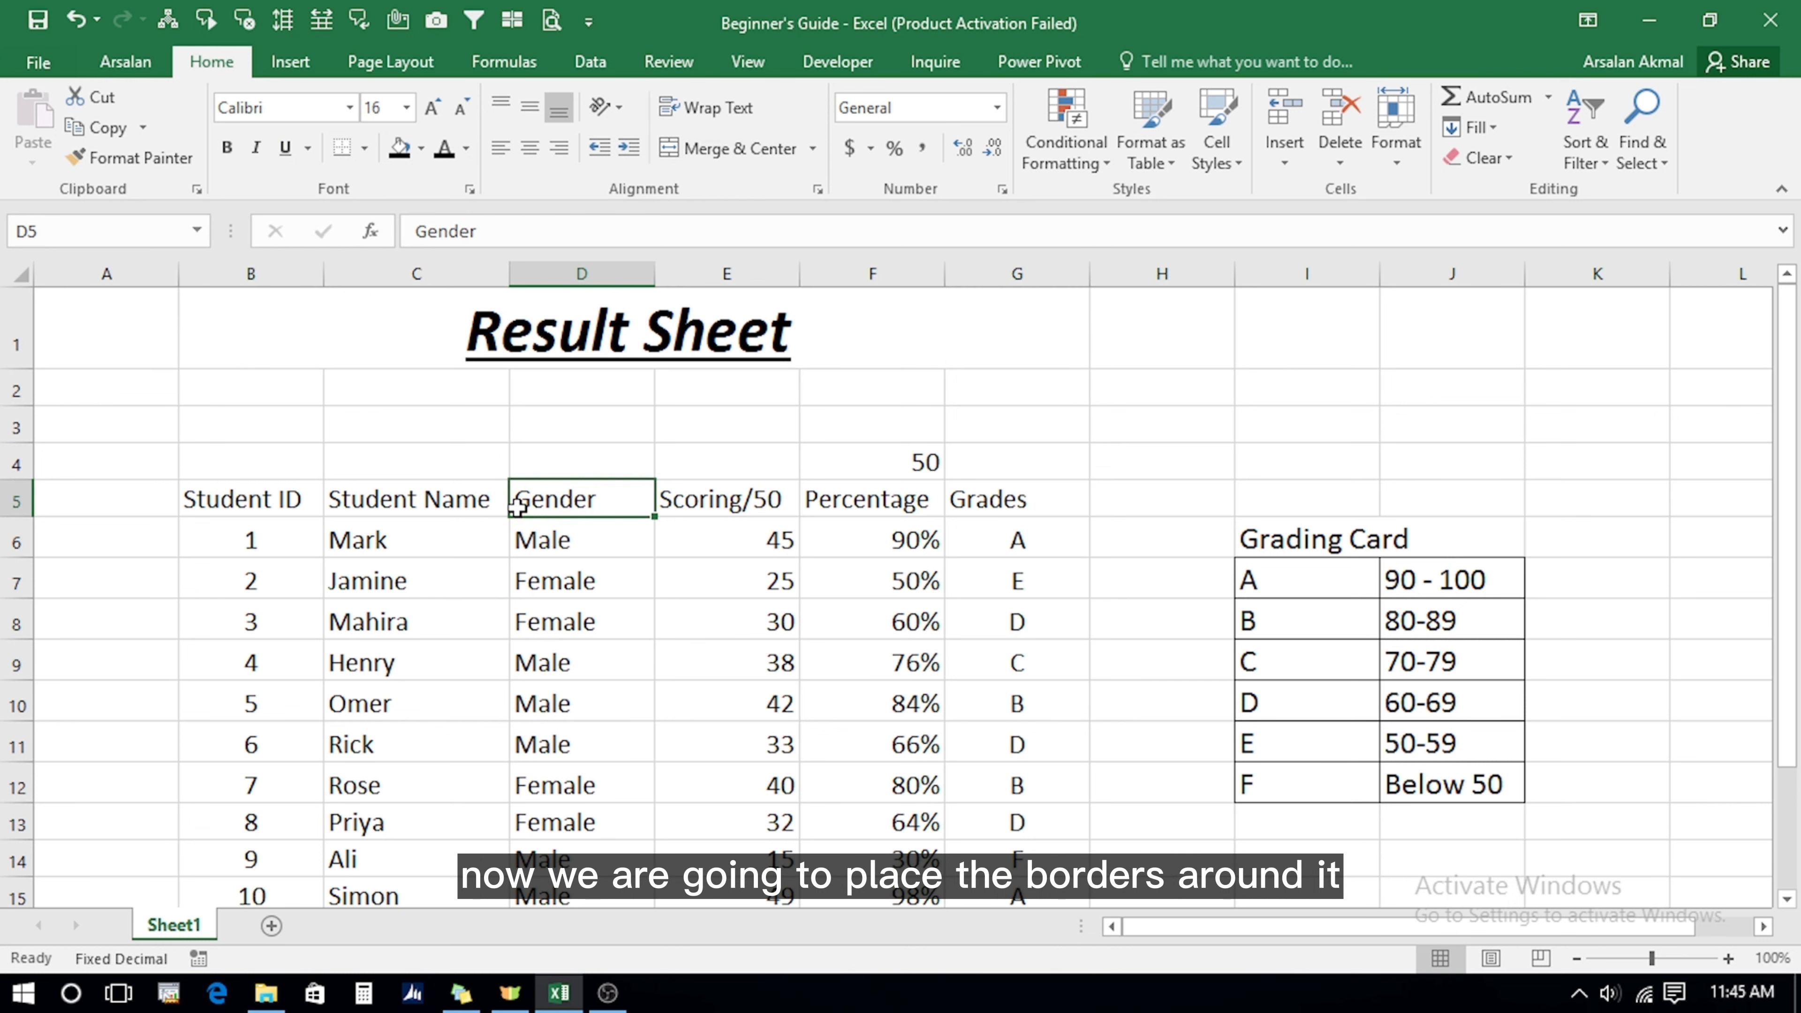
key(Left)
key(Left)
key(ctrl+shift+Right)
key(shift+Down)
key(shift+Down)
key(shift+Down)
key(shift+Down)
key(shift+Down)
key(shift+Down)
key(shift+Down)
key(shift+Down)
key(shift+Down)
key(shift+Down)
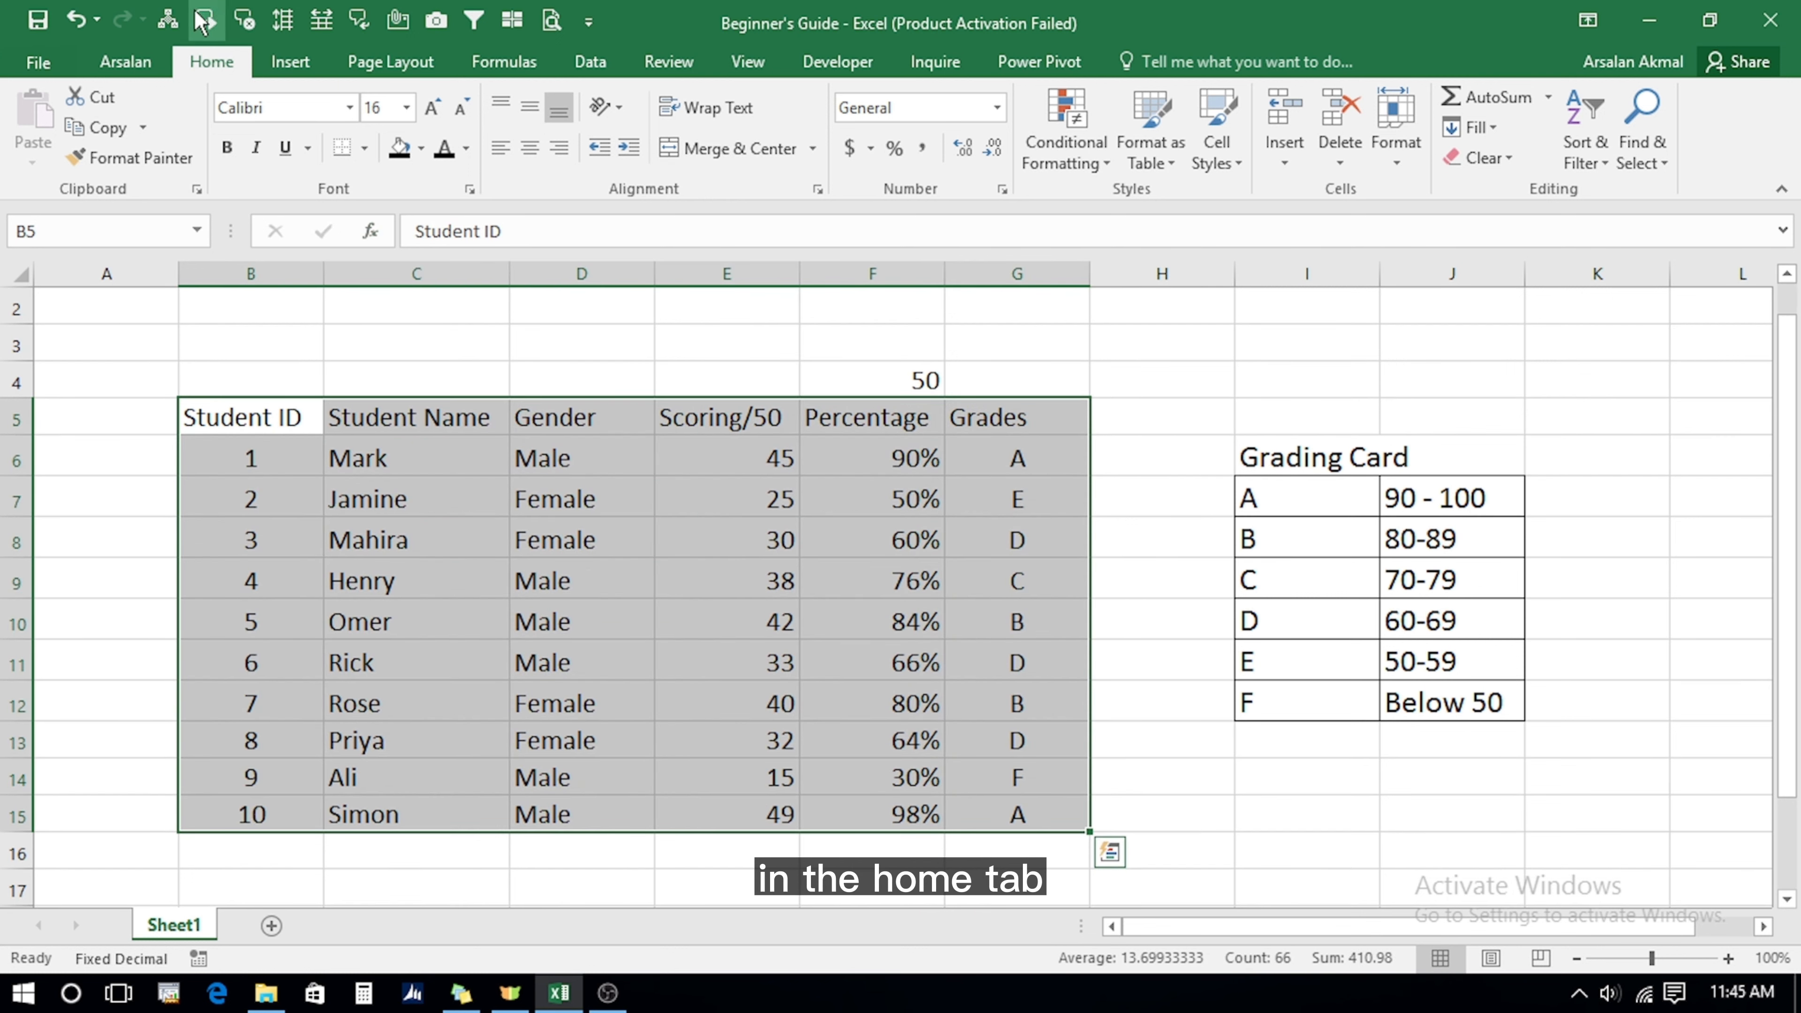
click(365, 148)
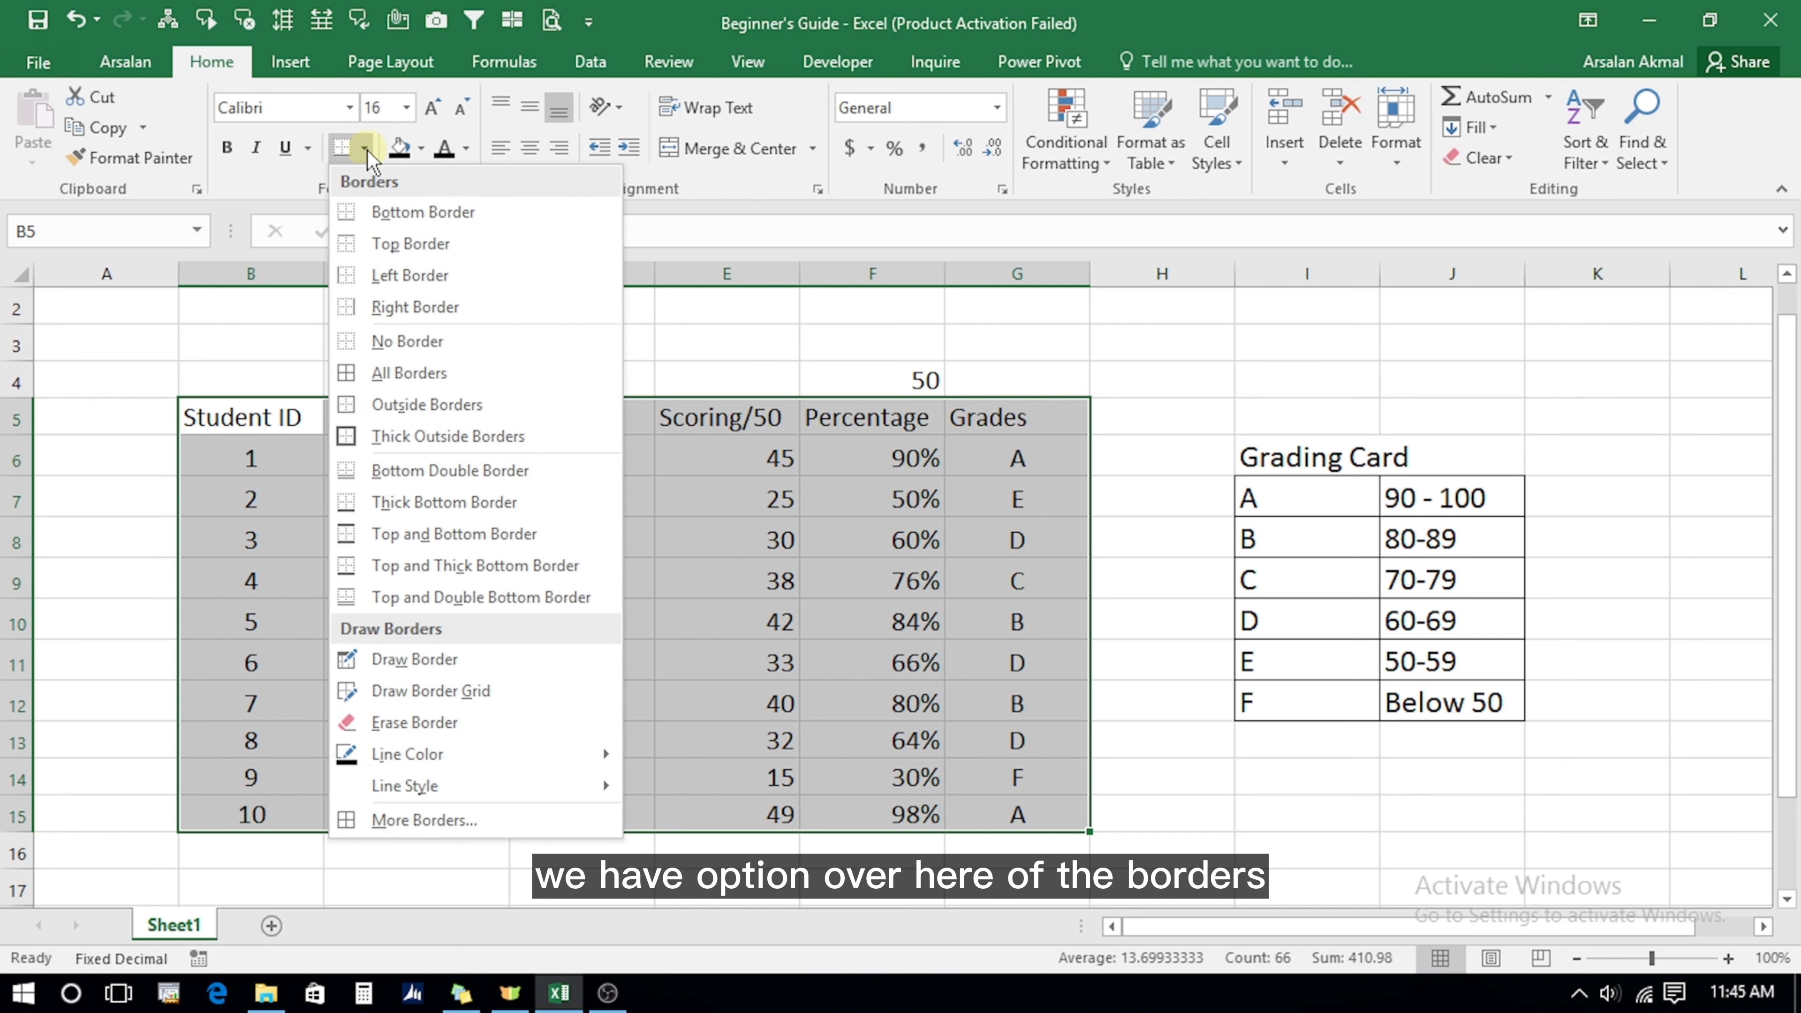
click(401, 383)
click(367, 542)
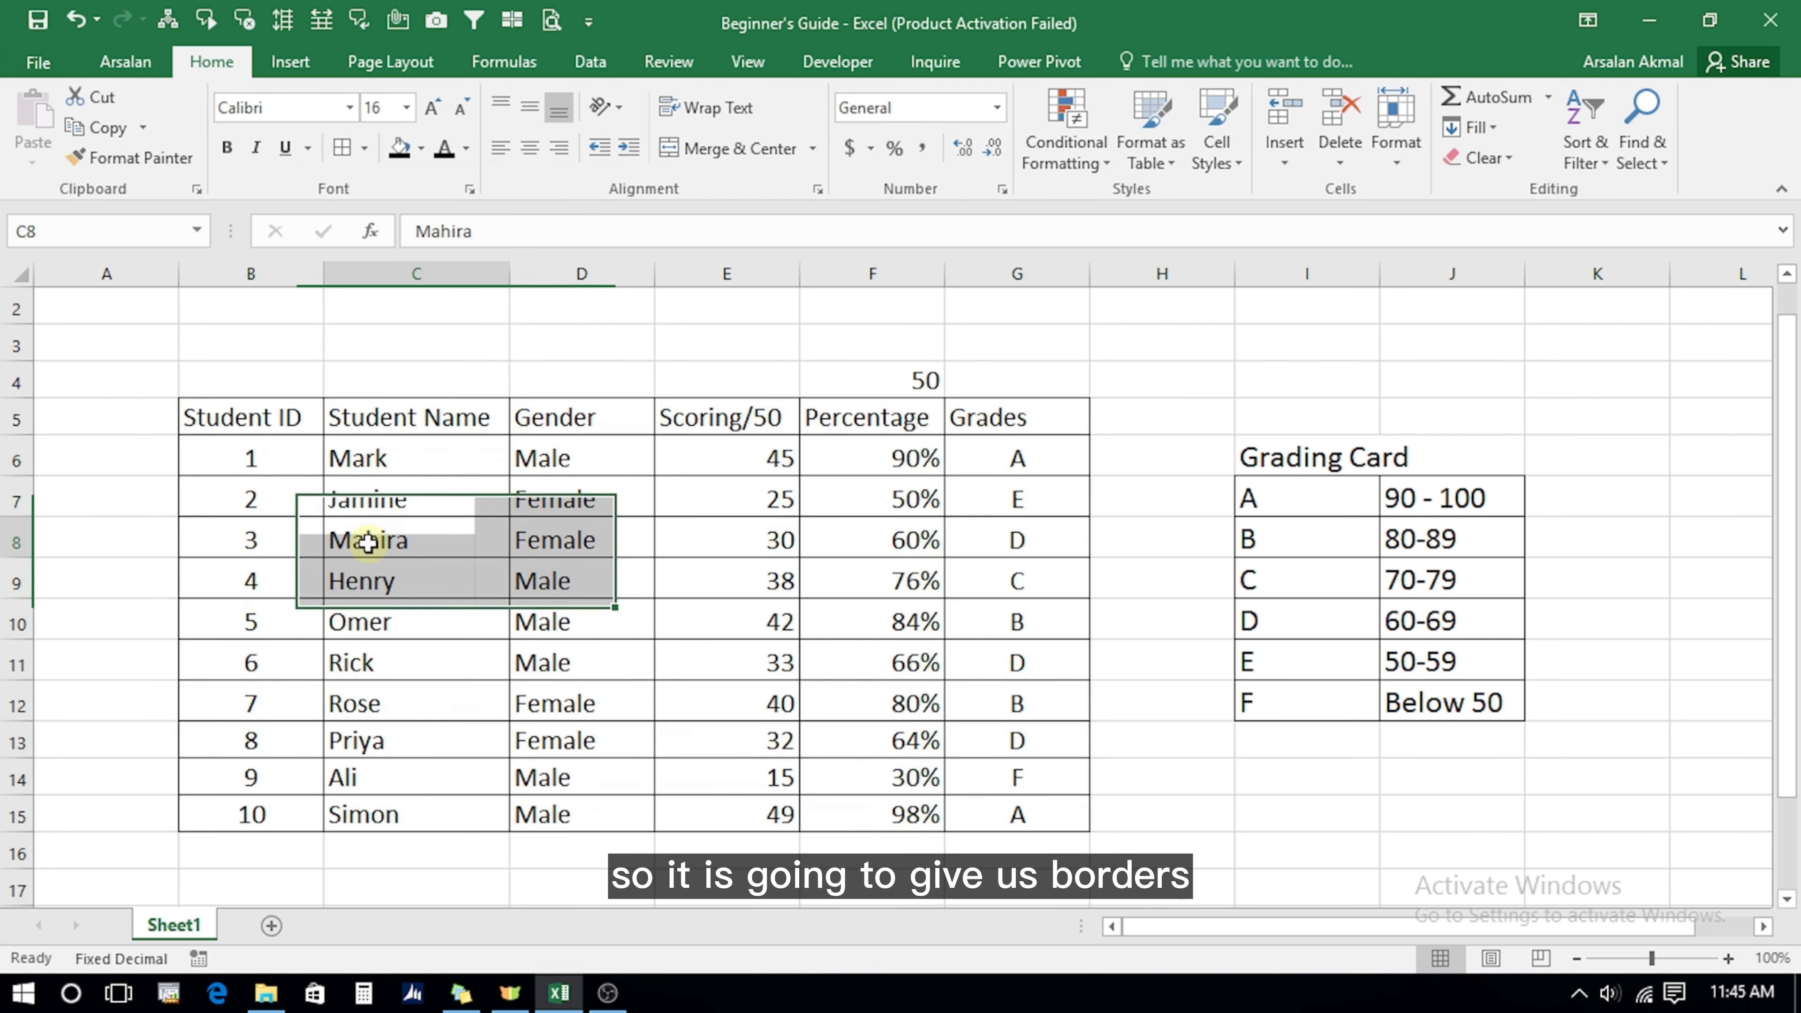
Bold and centre the column headers in cells B5 to G5.
click(244, 420)
key(ctrl+shift+Right)
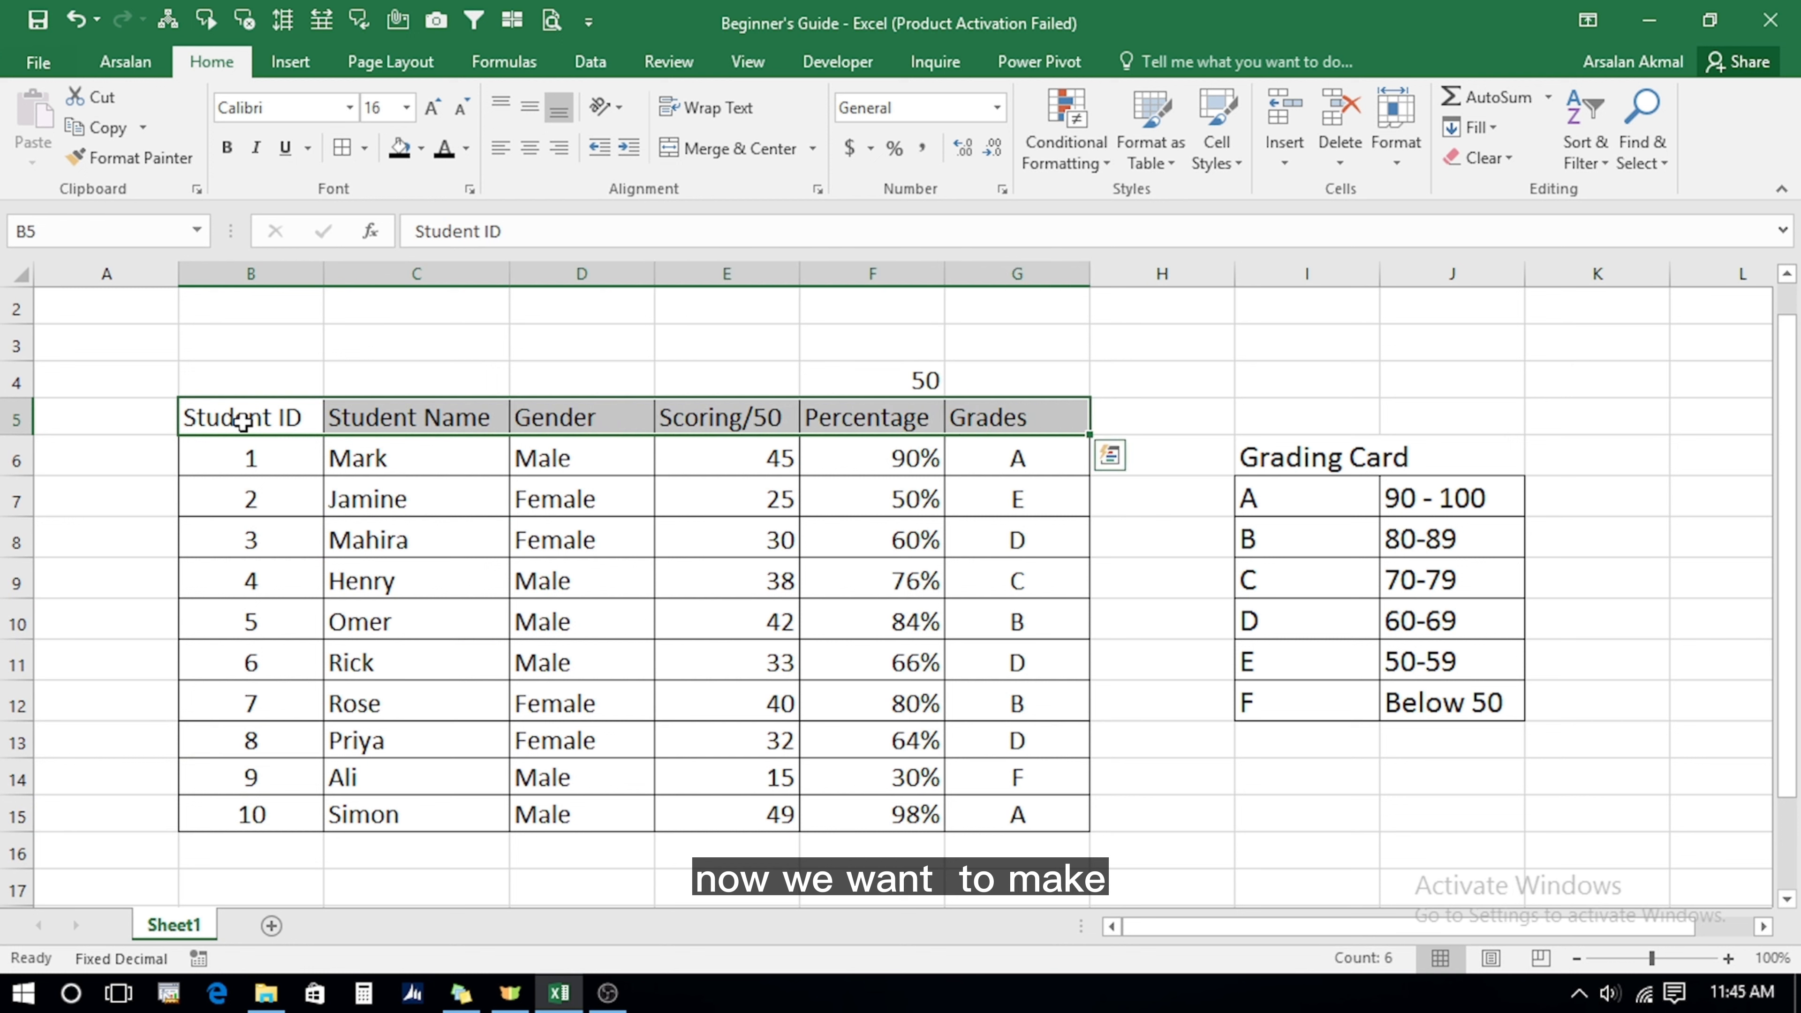
click(227, 148)
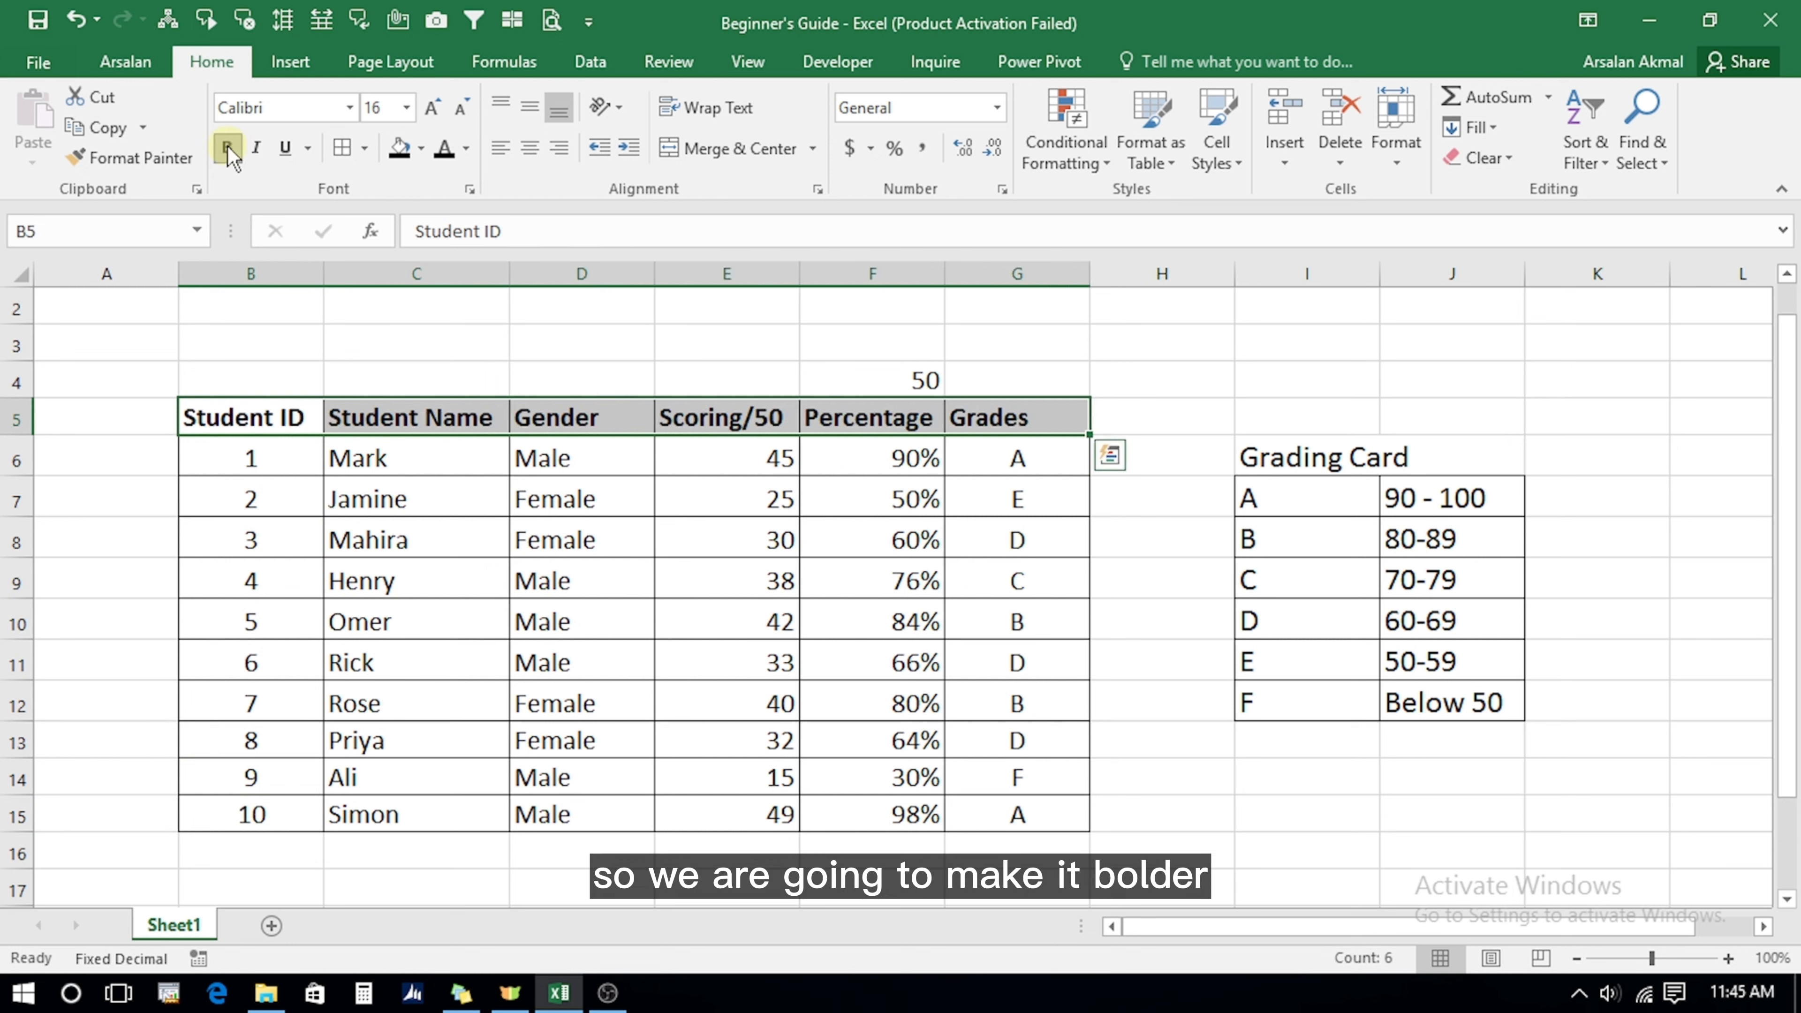
click(529, 148)
Add all borders to cells B16 to G16 below the last student row.
click(274, 849)
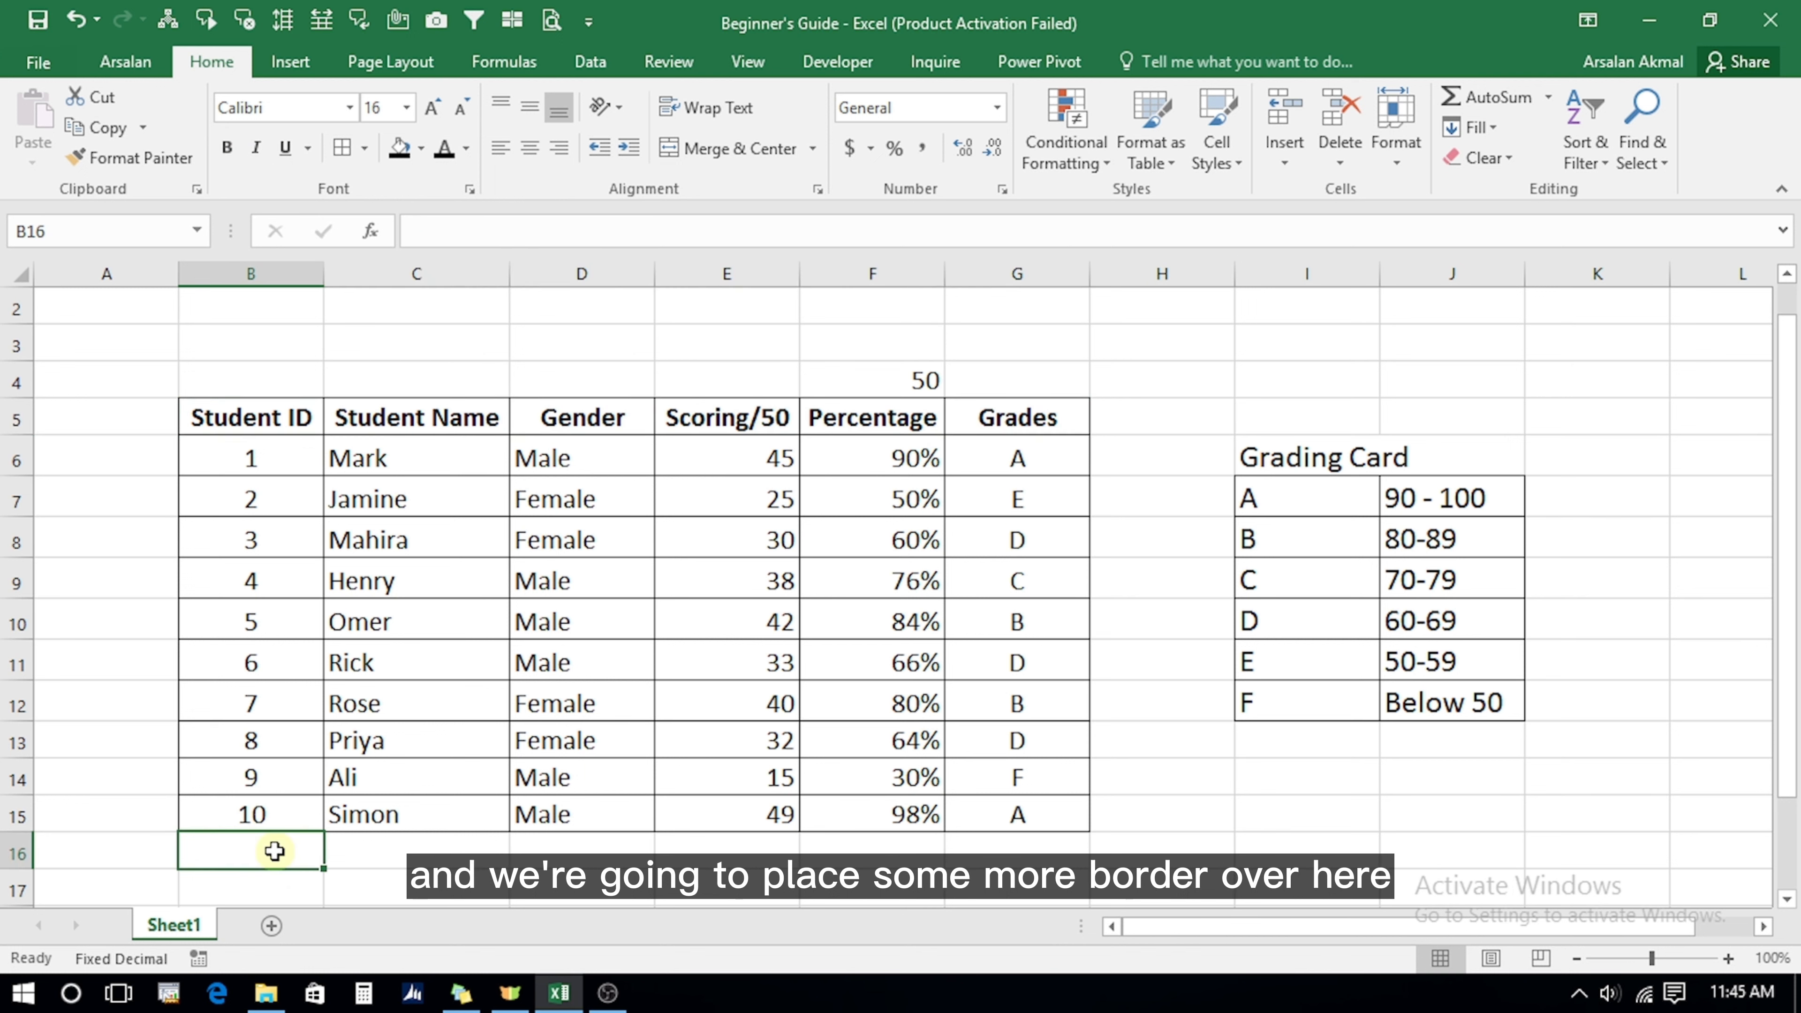
key(shift+Right)
key(shift+Right)
key(shift+Right)
key(shift+Right)
key(shift+Right)
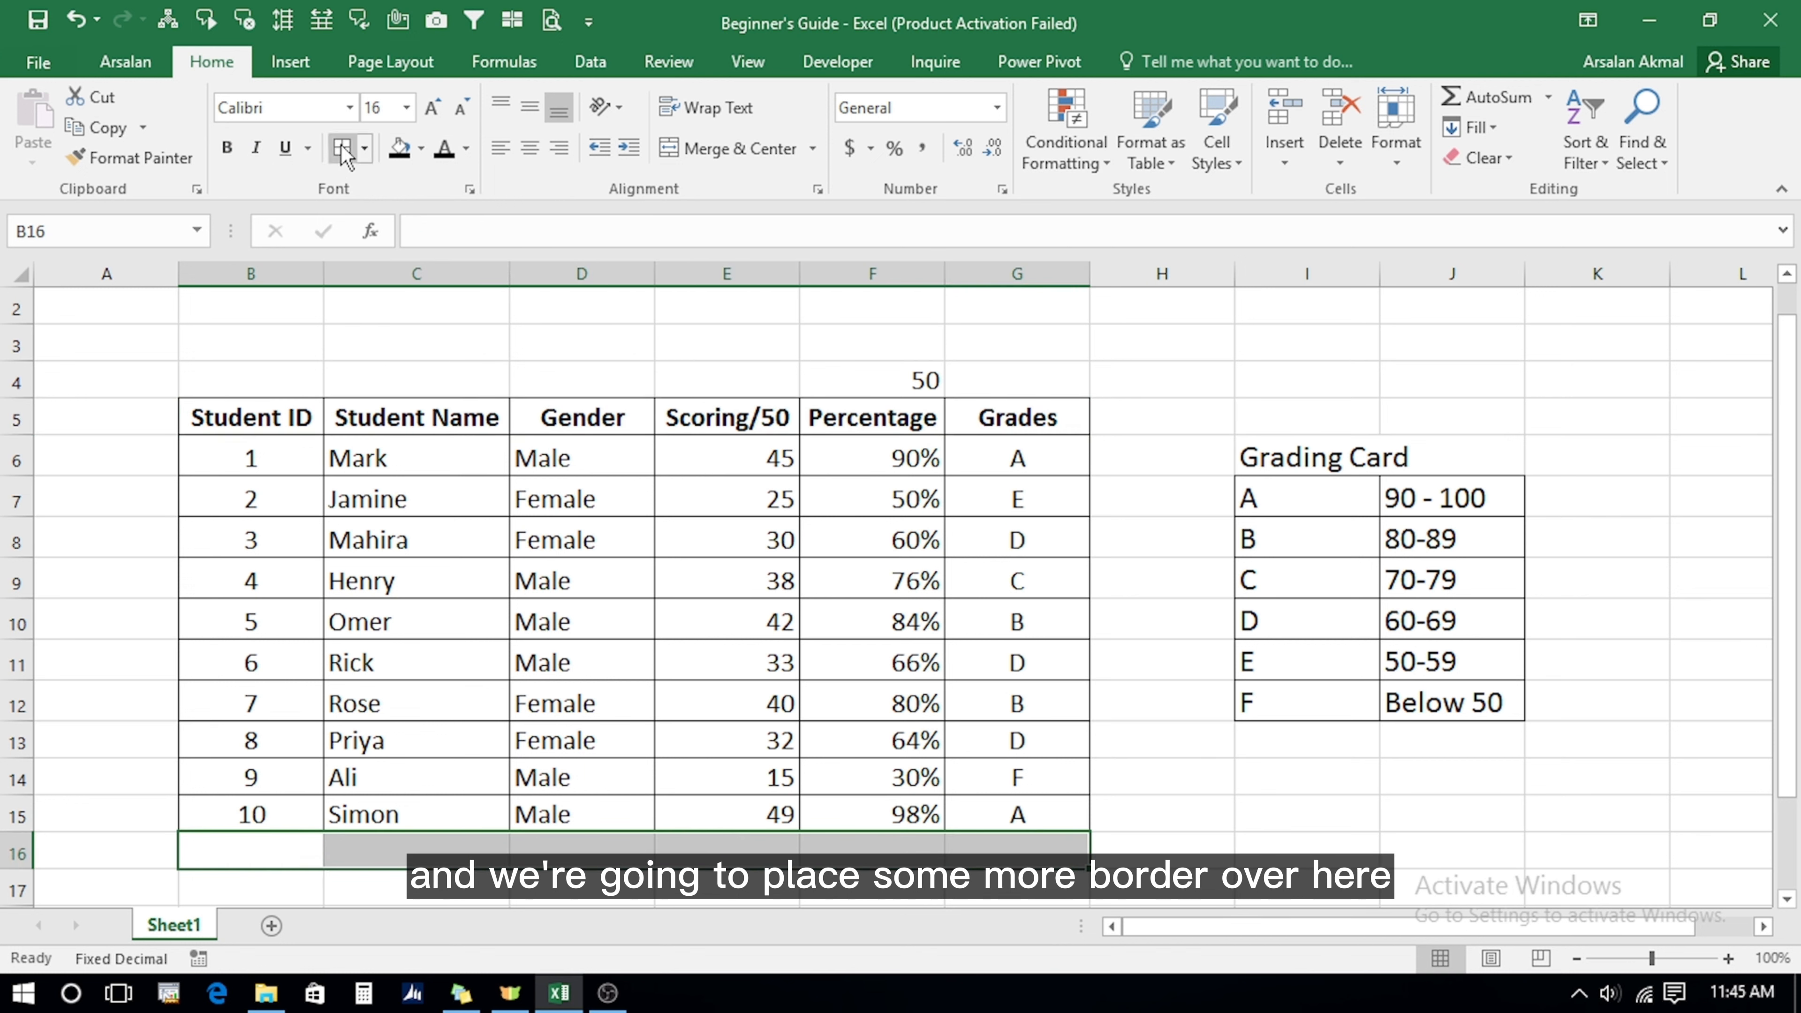
Enter the label "Overall Average" in cell B16.
click(264, 851)
text(OVer)
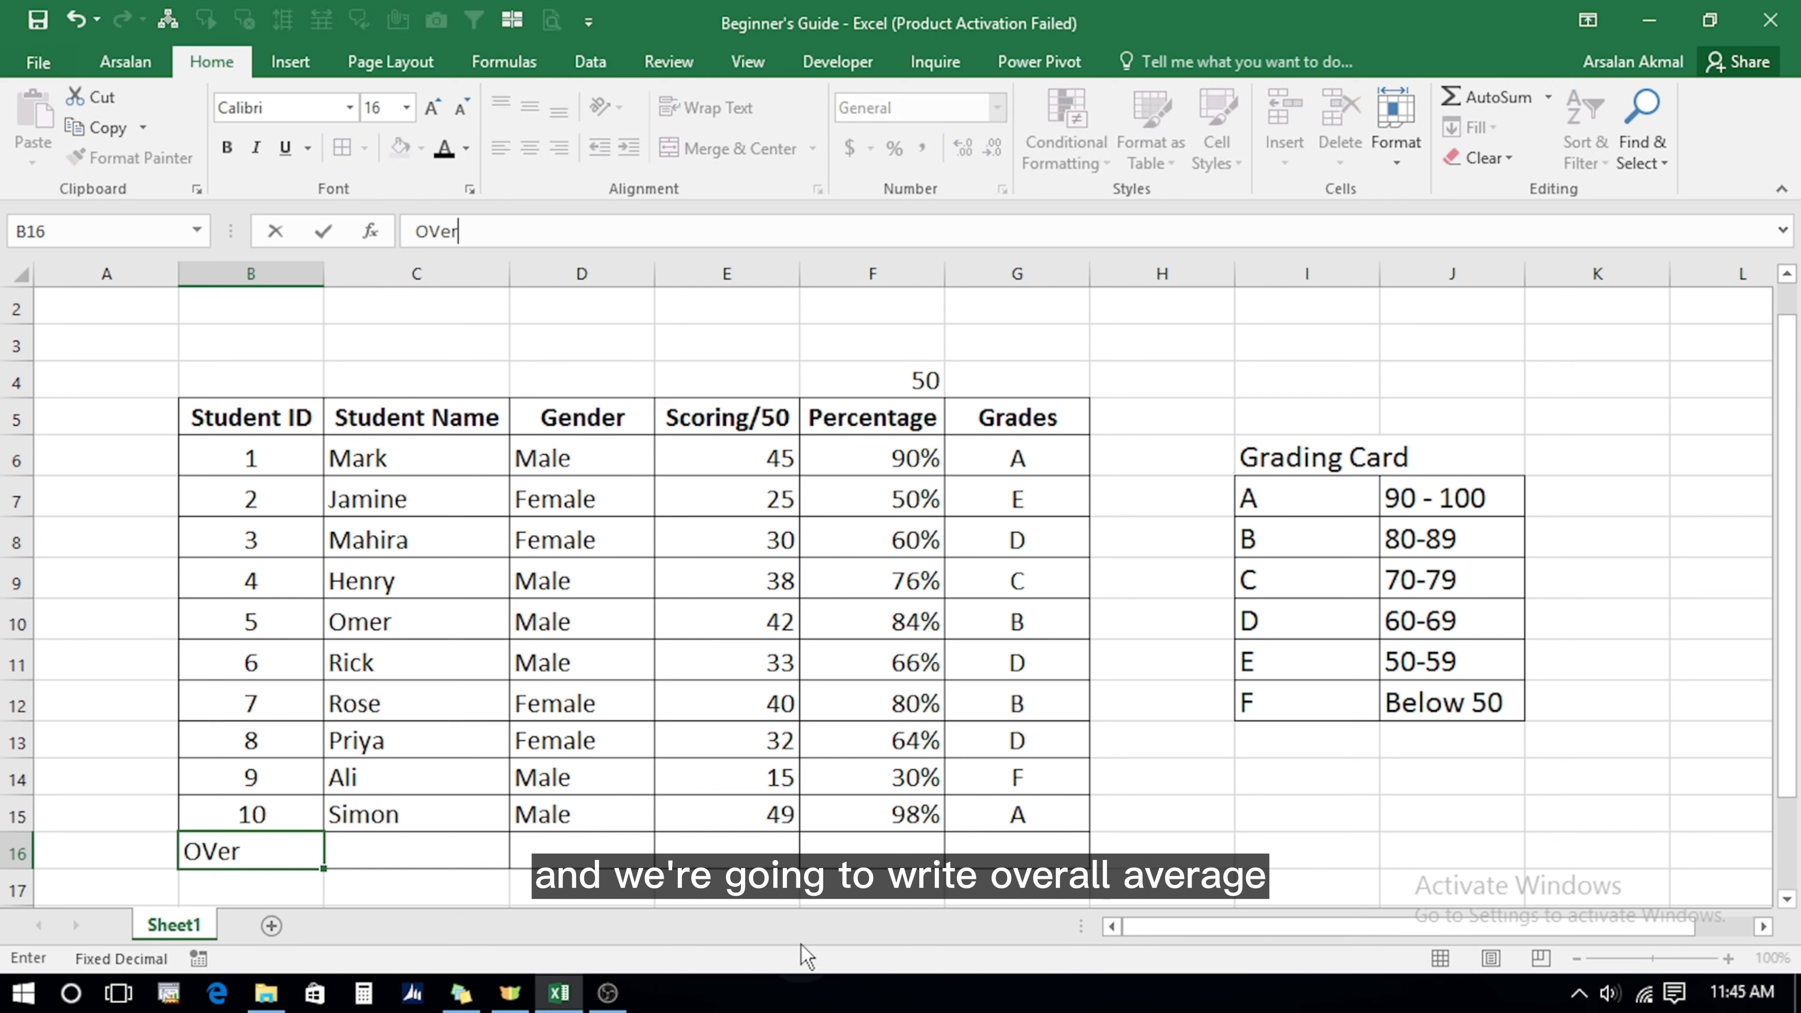
text(all Average)
key(ctrl+Return)
key(Right)
key(Right)
key(Right)
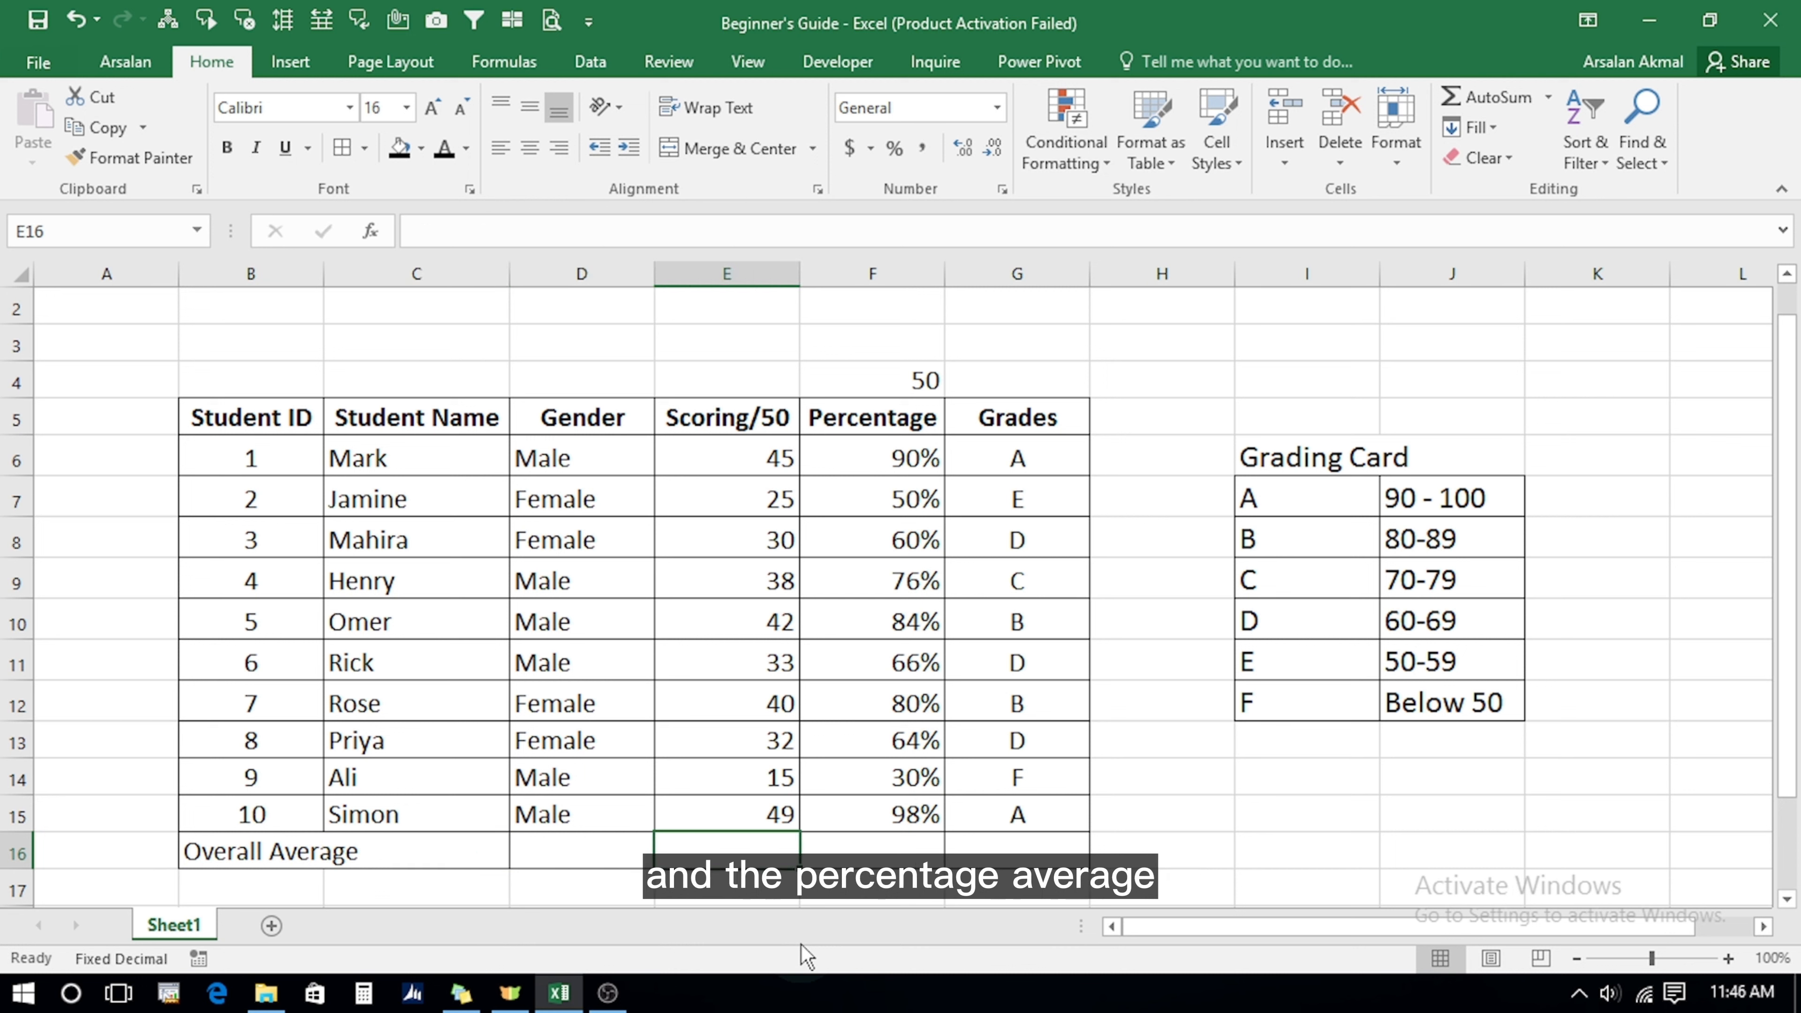
key(Right)
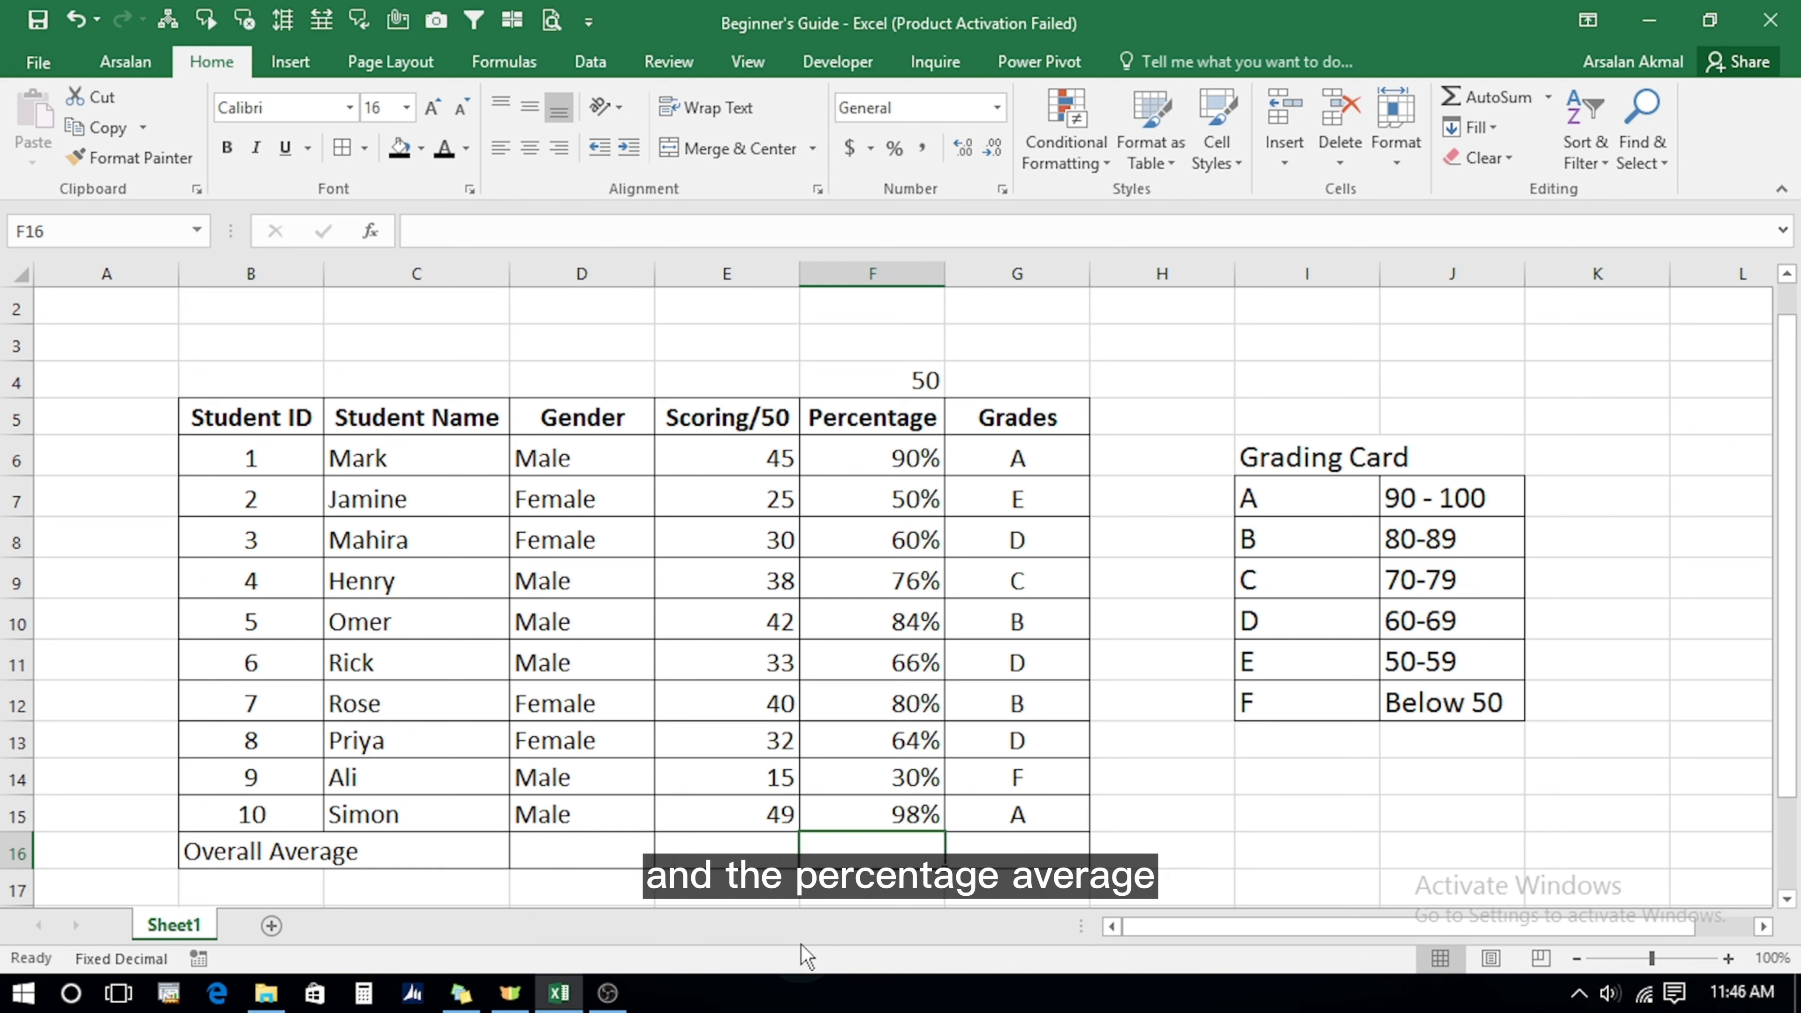
key(Right)
key(Left)
key(Left)
key(Left)
key(Left)
key(Left)
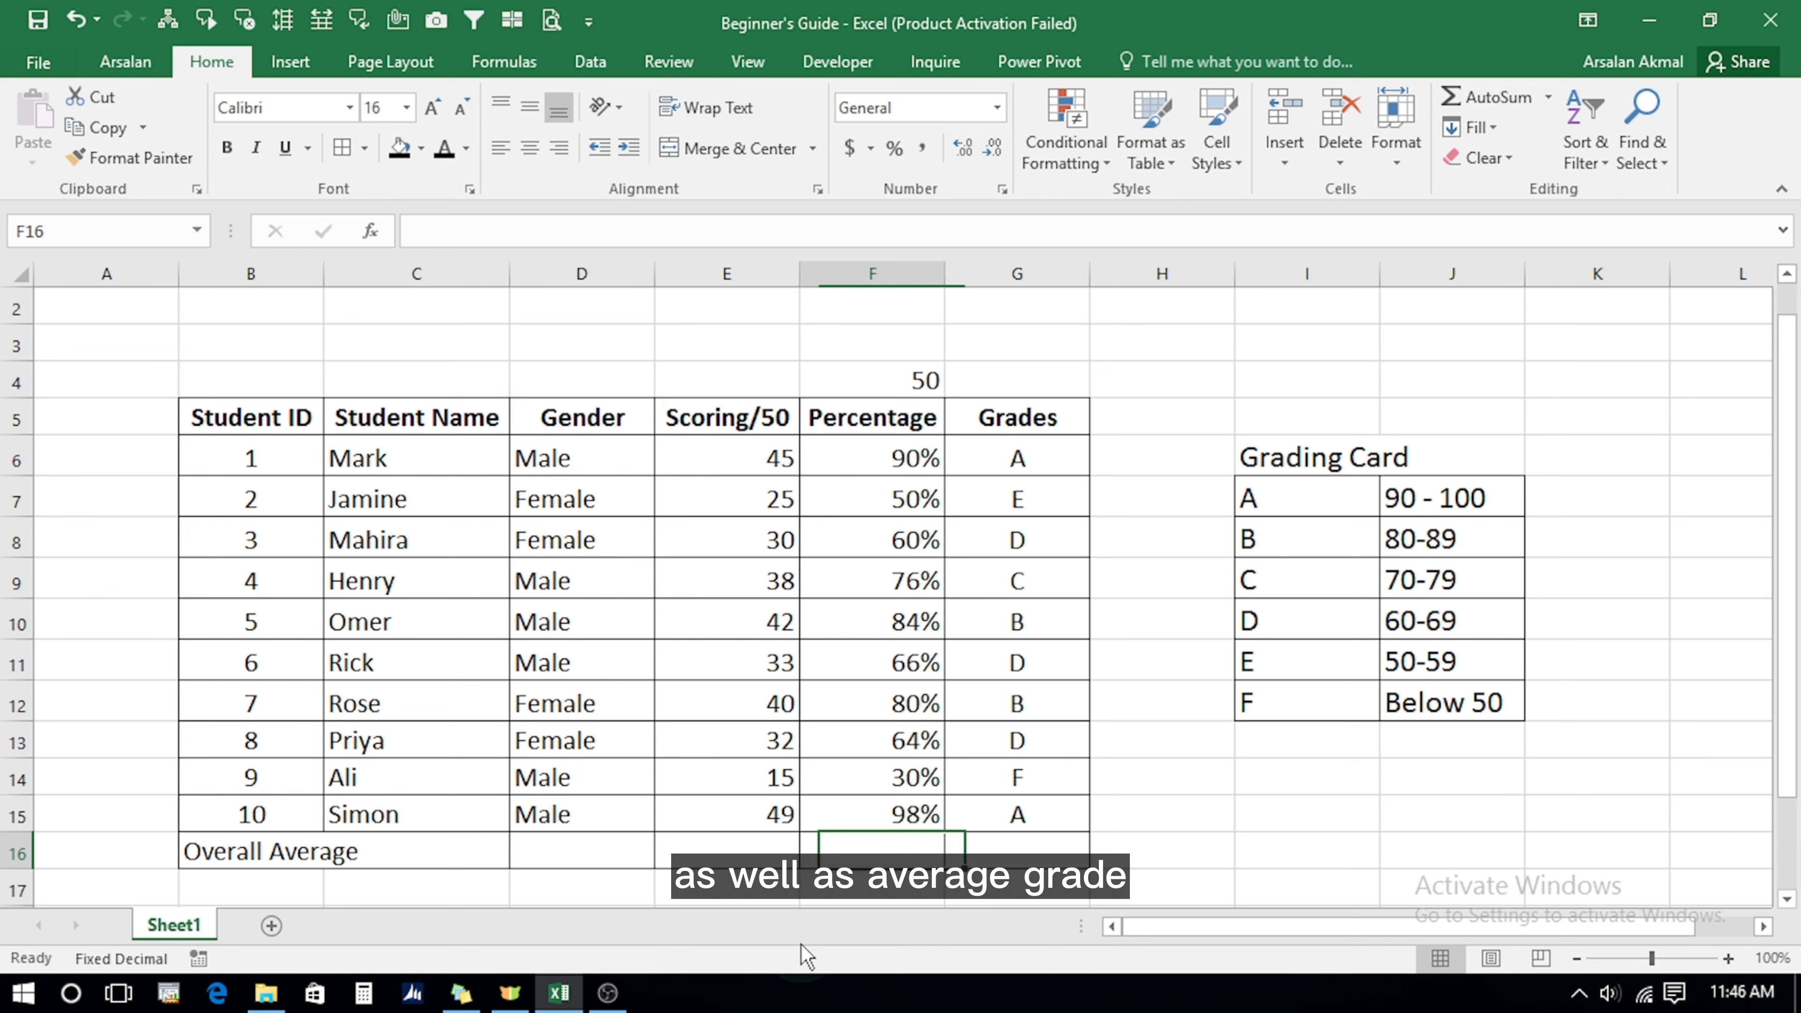
Merge and centre the Overall Average label across B16 to D16 and make it bold.
key(shift+Right)
key(shift+Right)
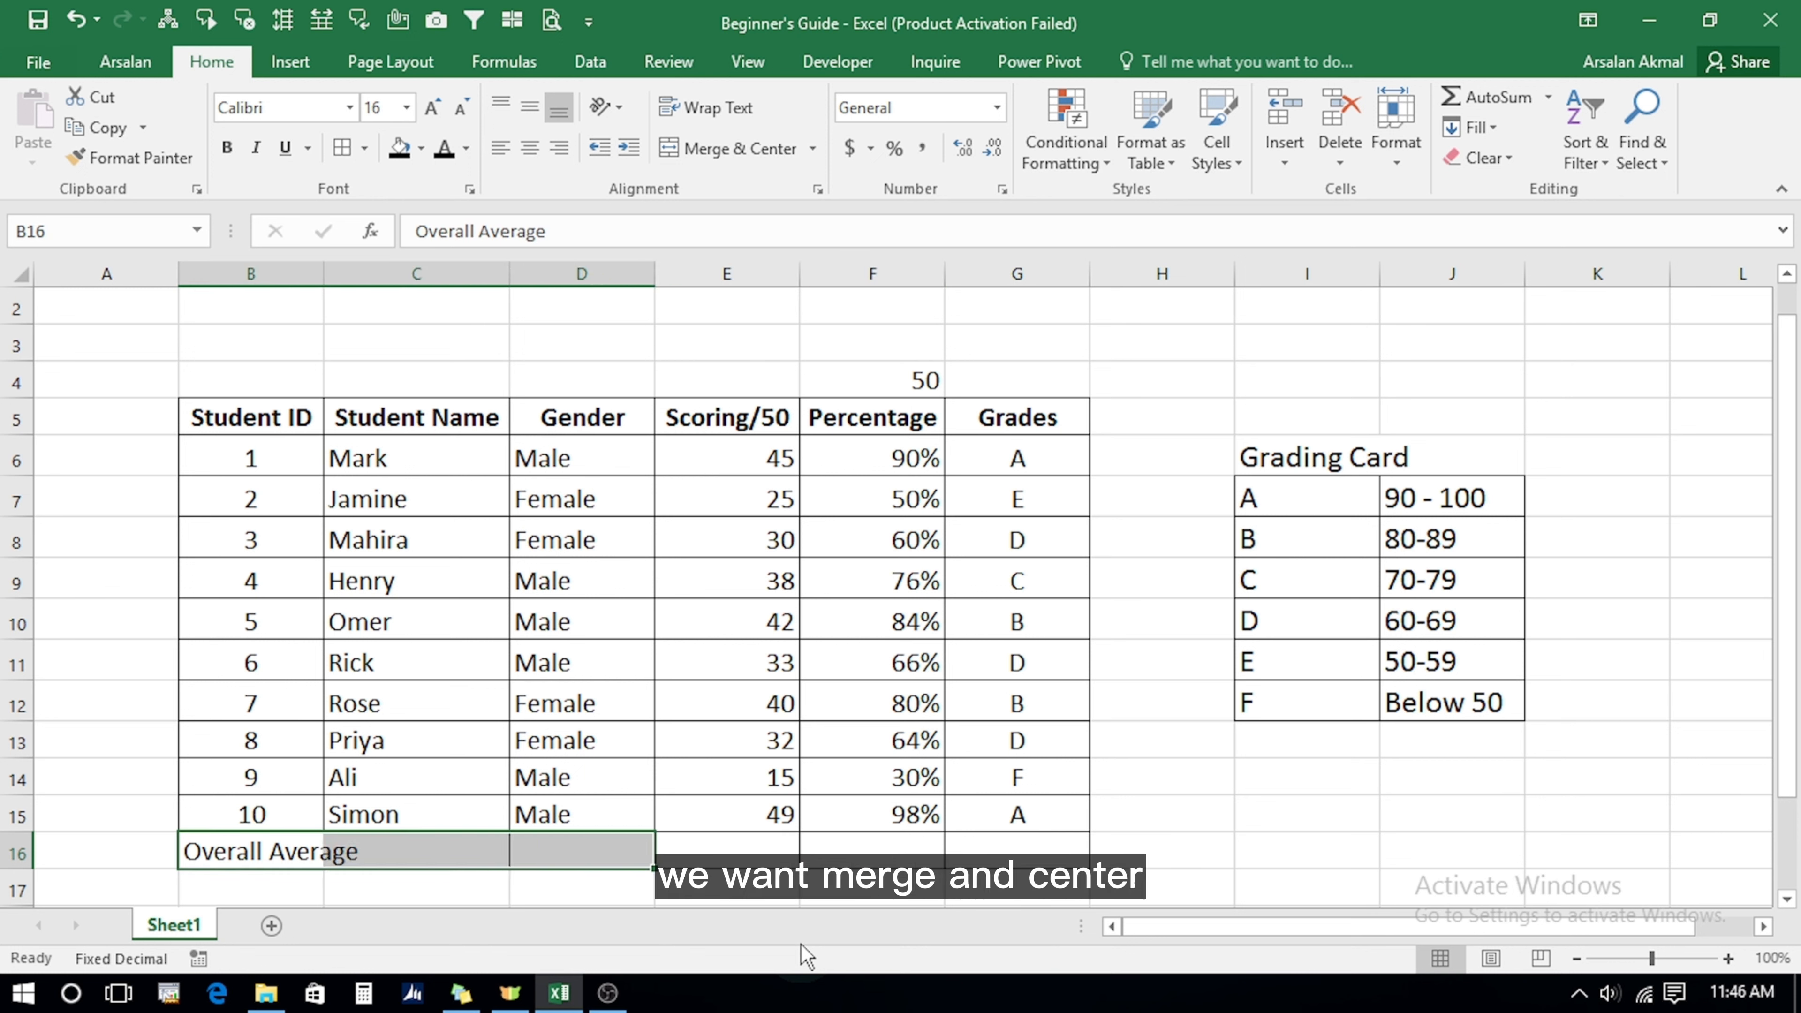
click(713, 147)
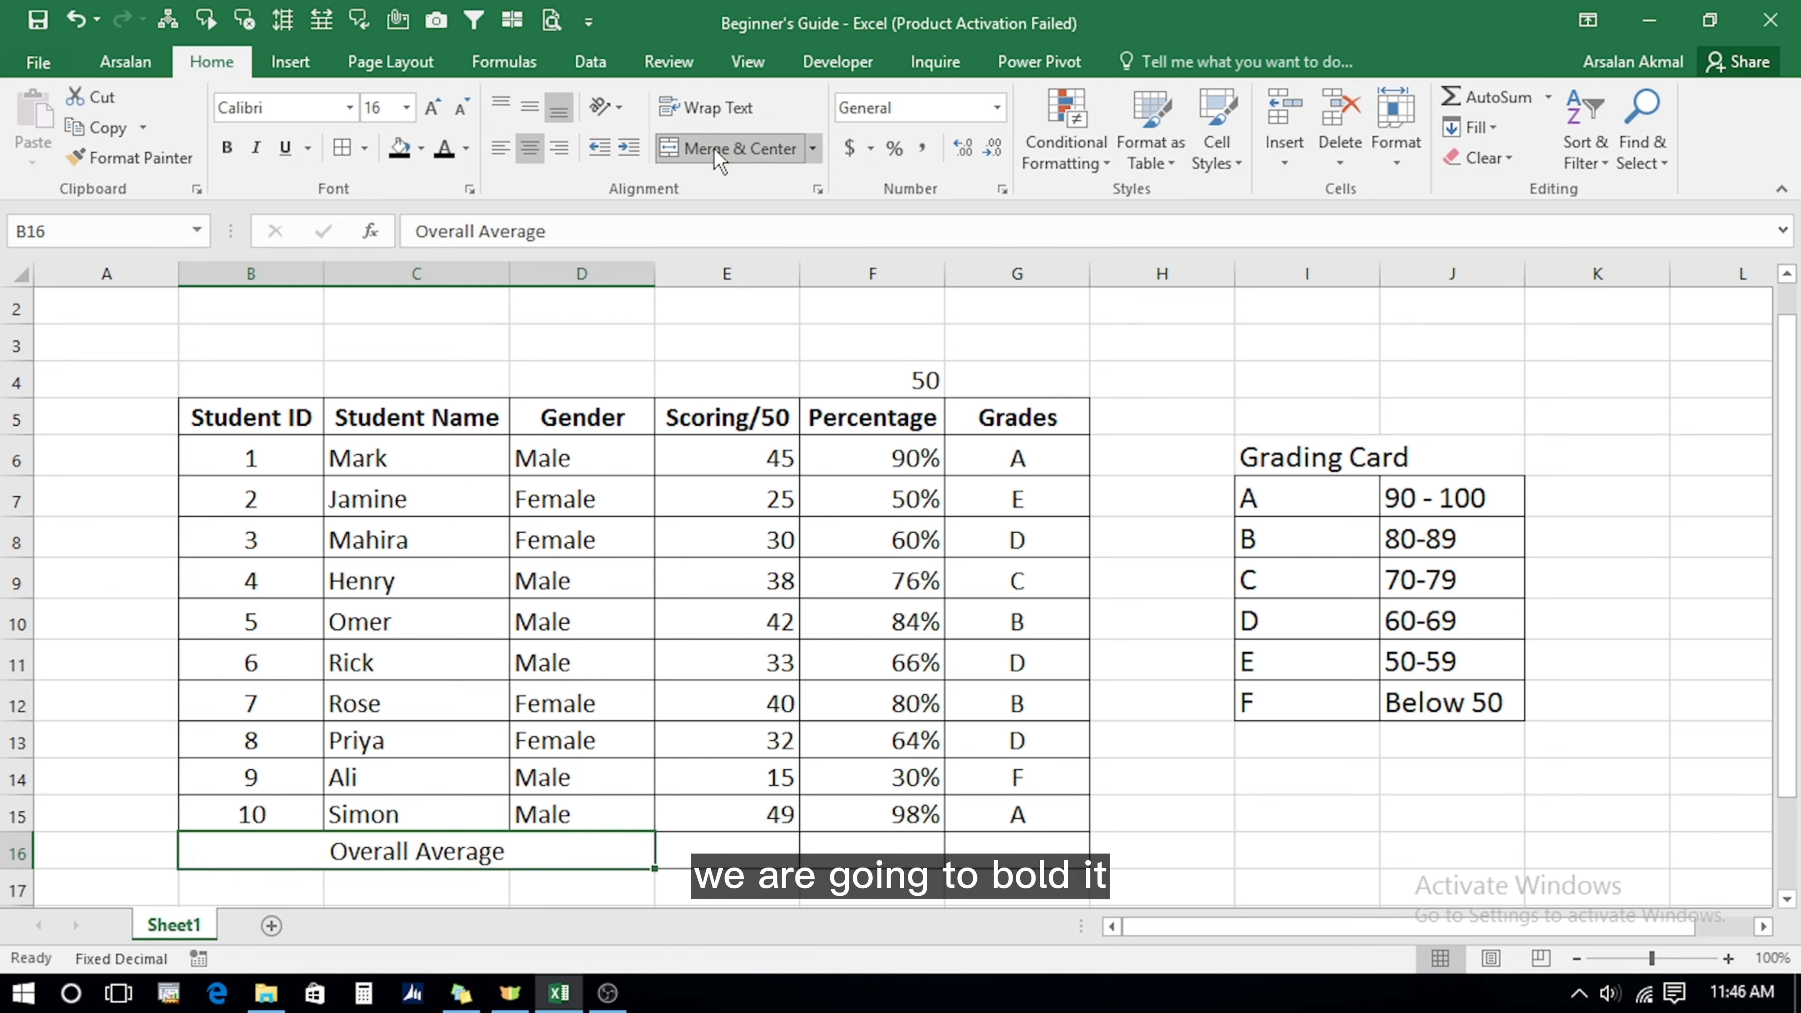
click(227, 149)
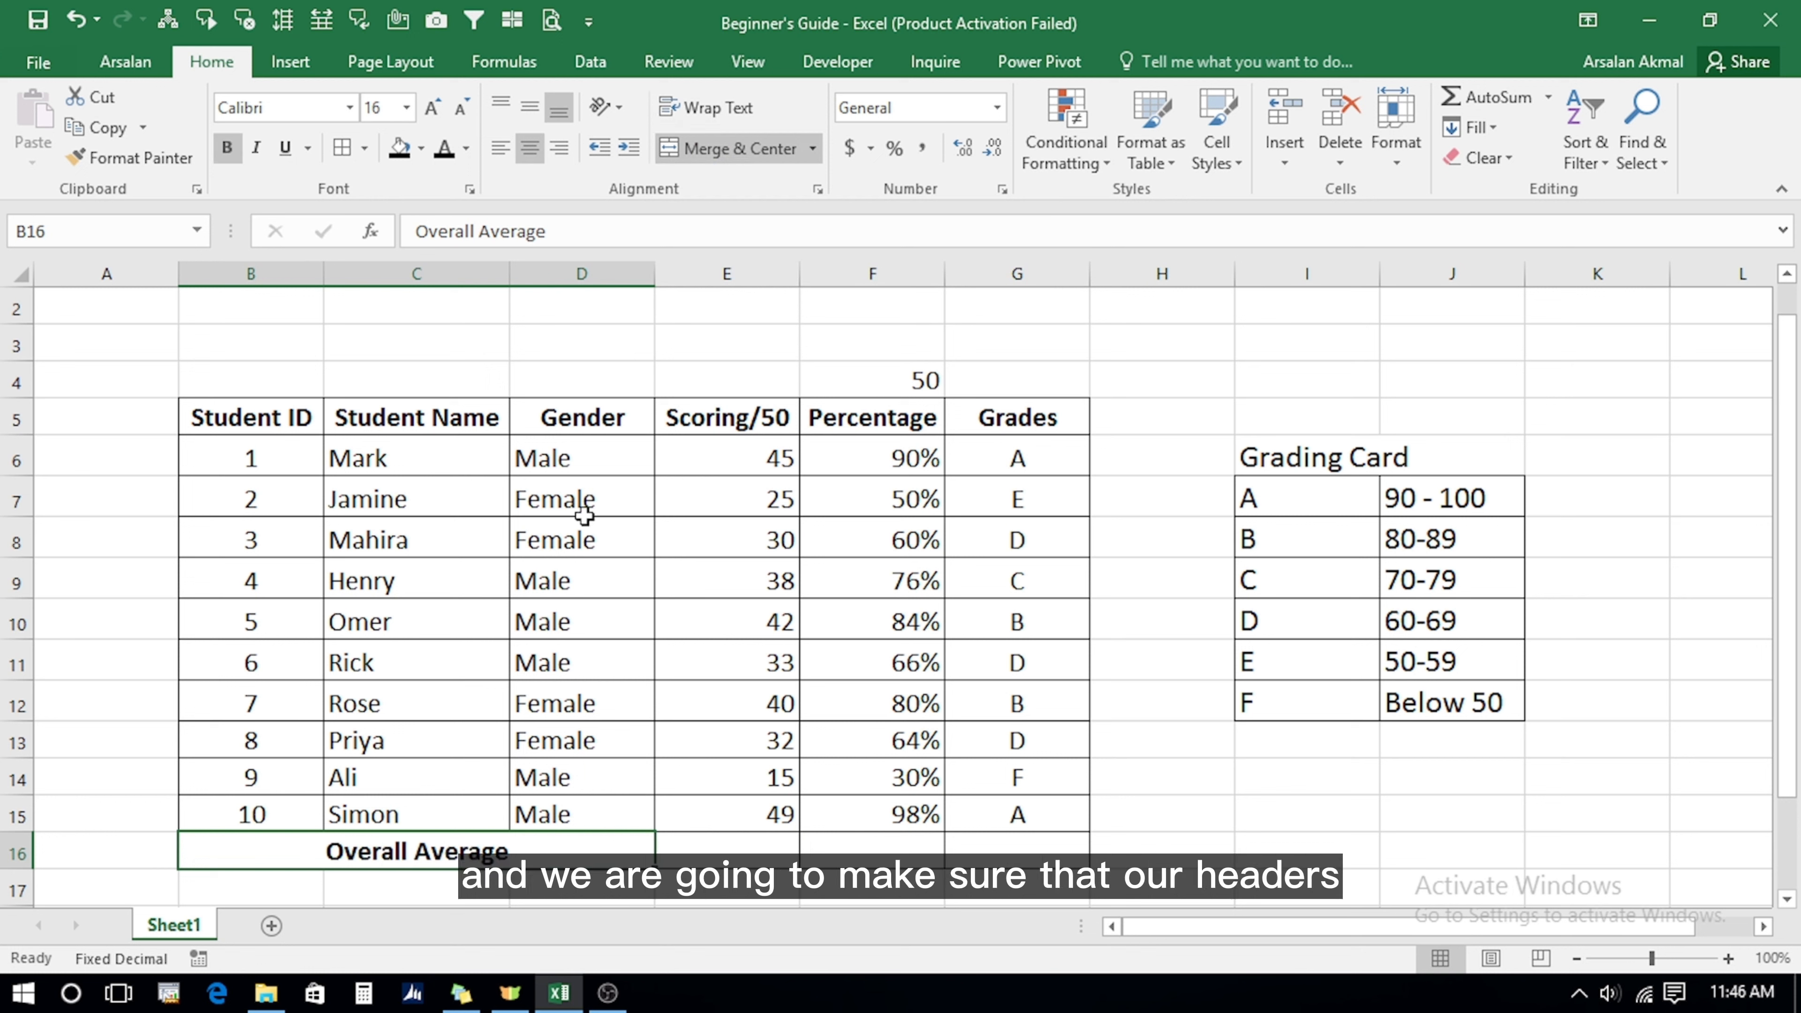
Fill the header cells B5 to G5 with black.
click(263, 417)
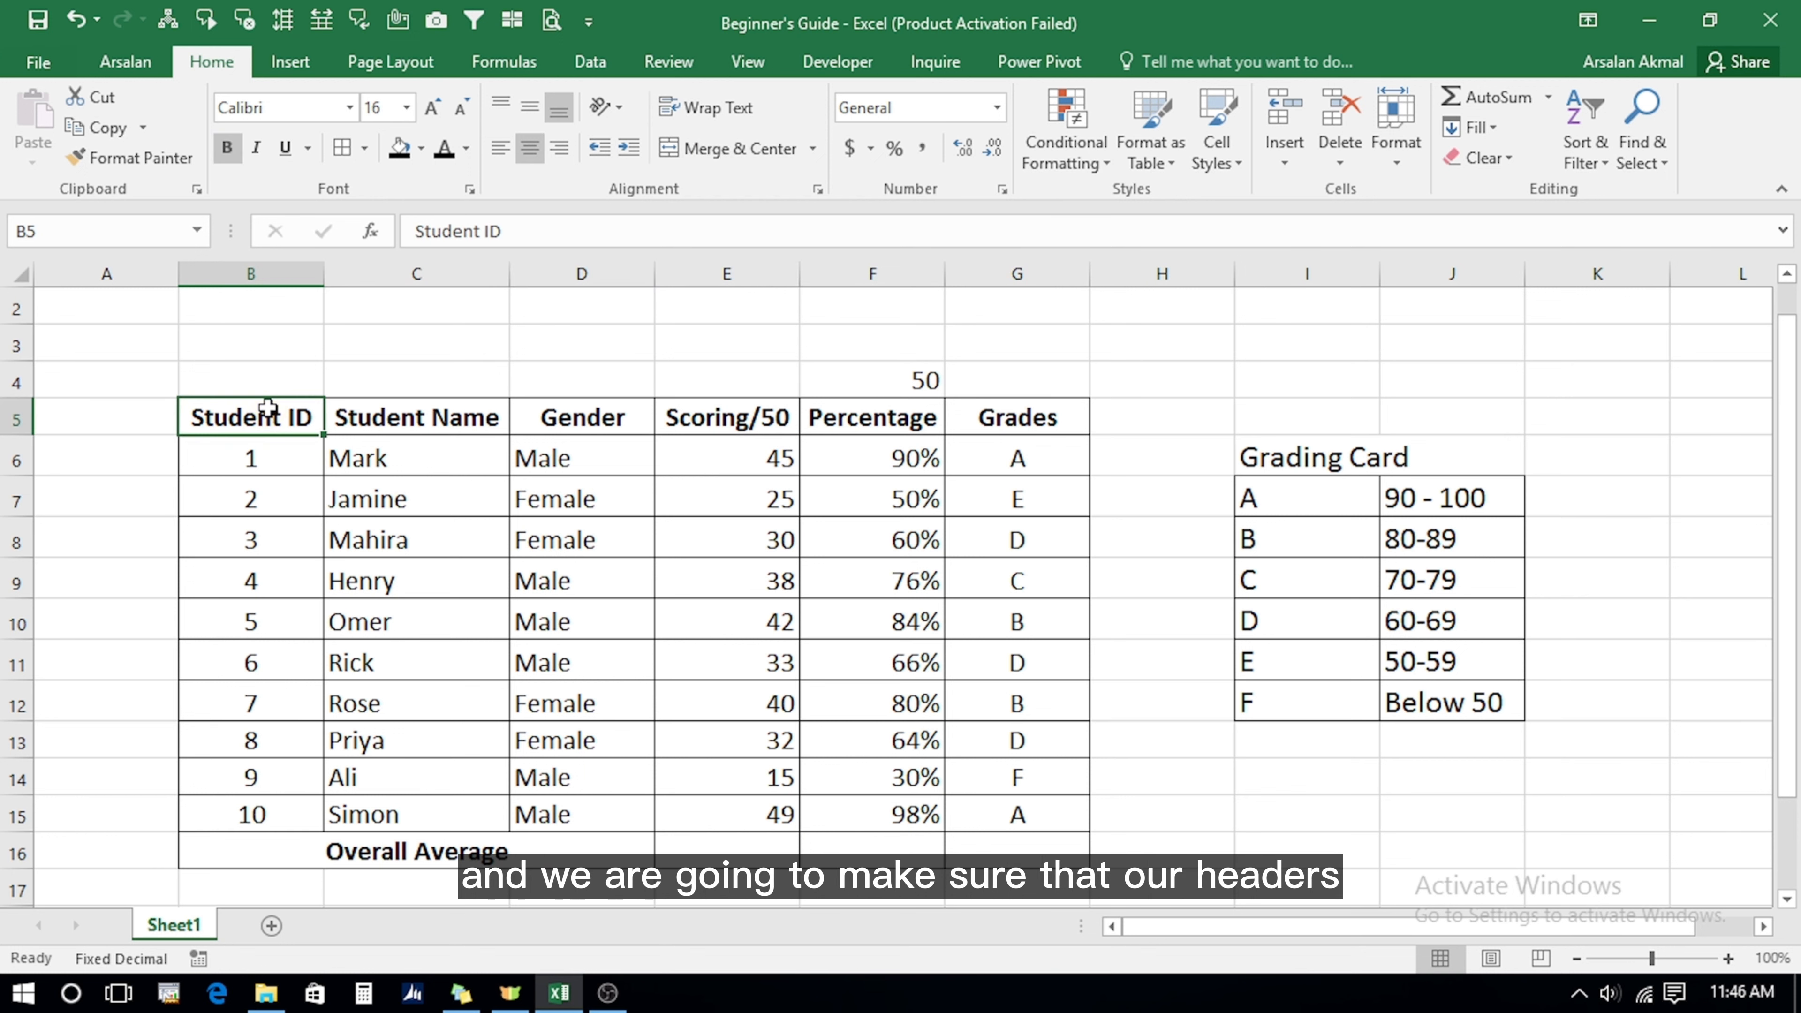
key(shift+Right)
key(shift+Right)
key(shift+Right)
key(shift+Right)
key(shift+Right)
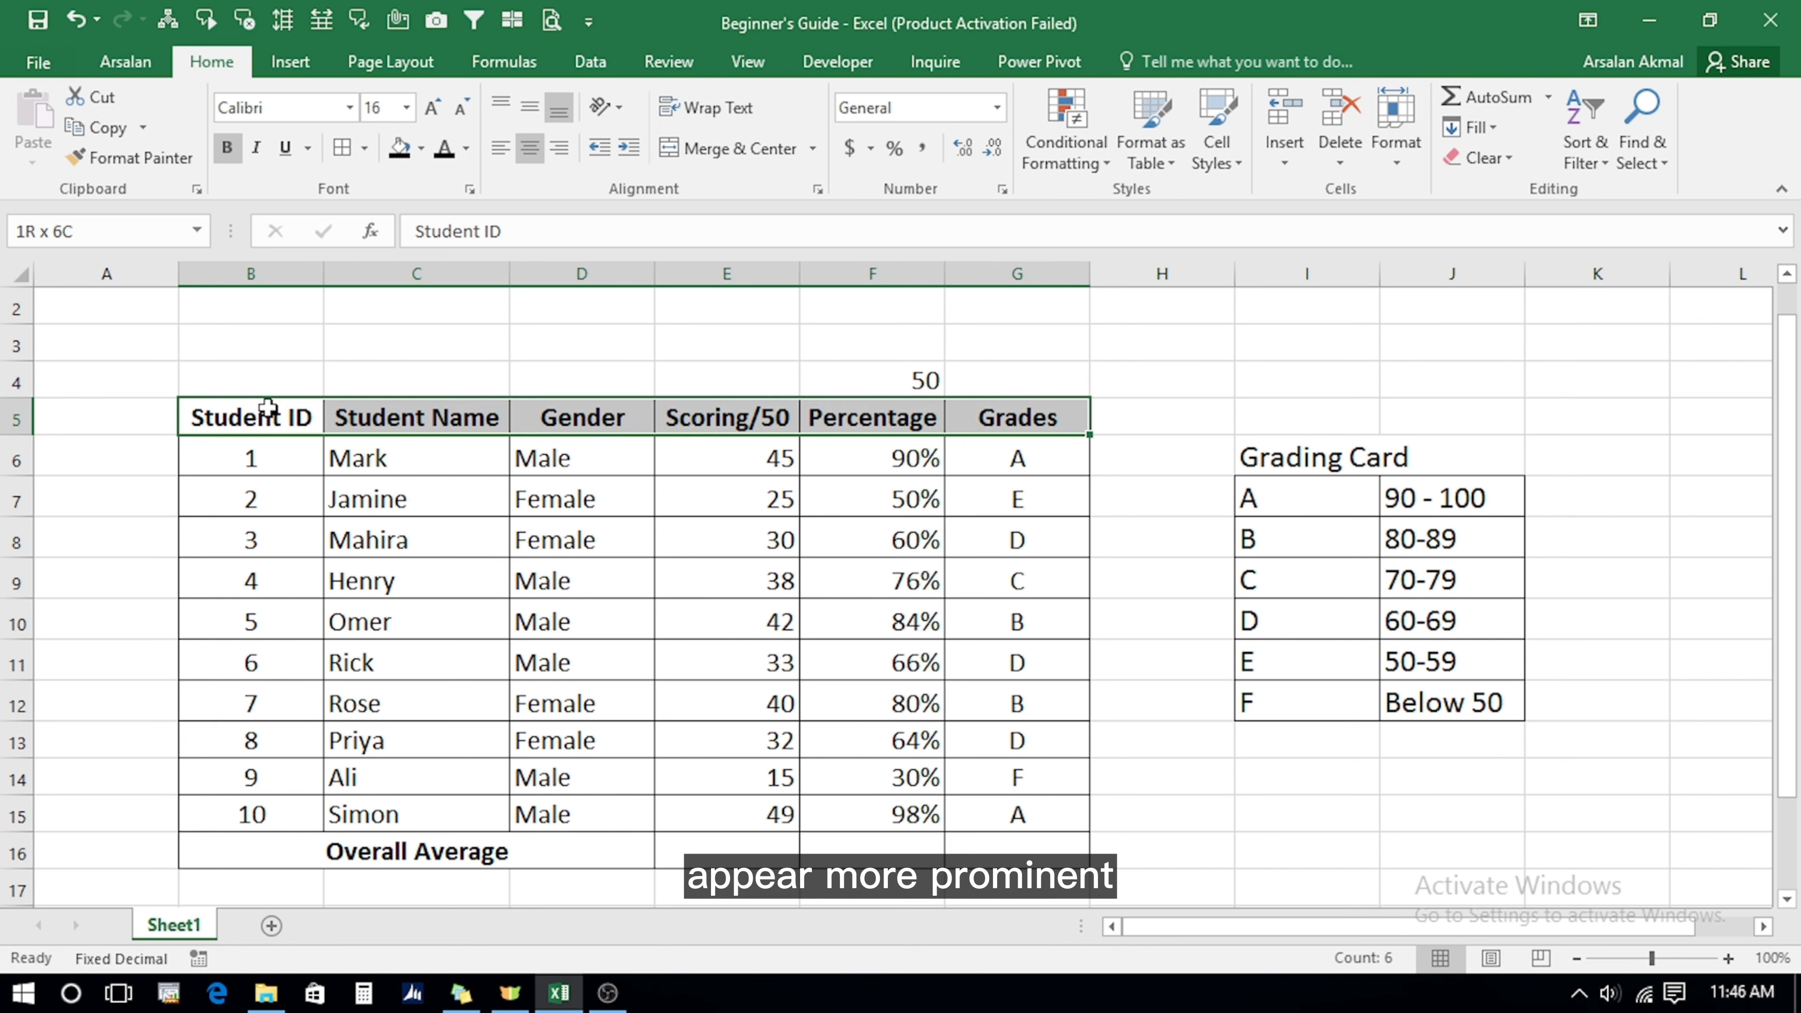
click(421, 149)
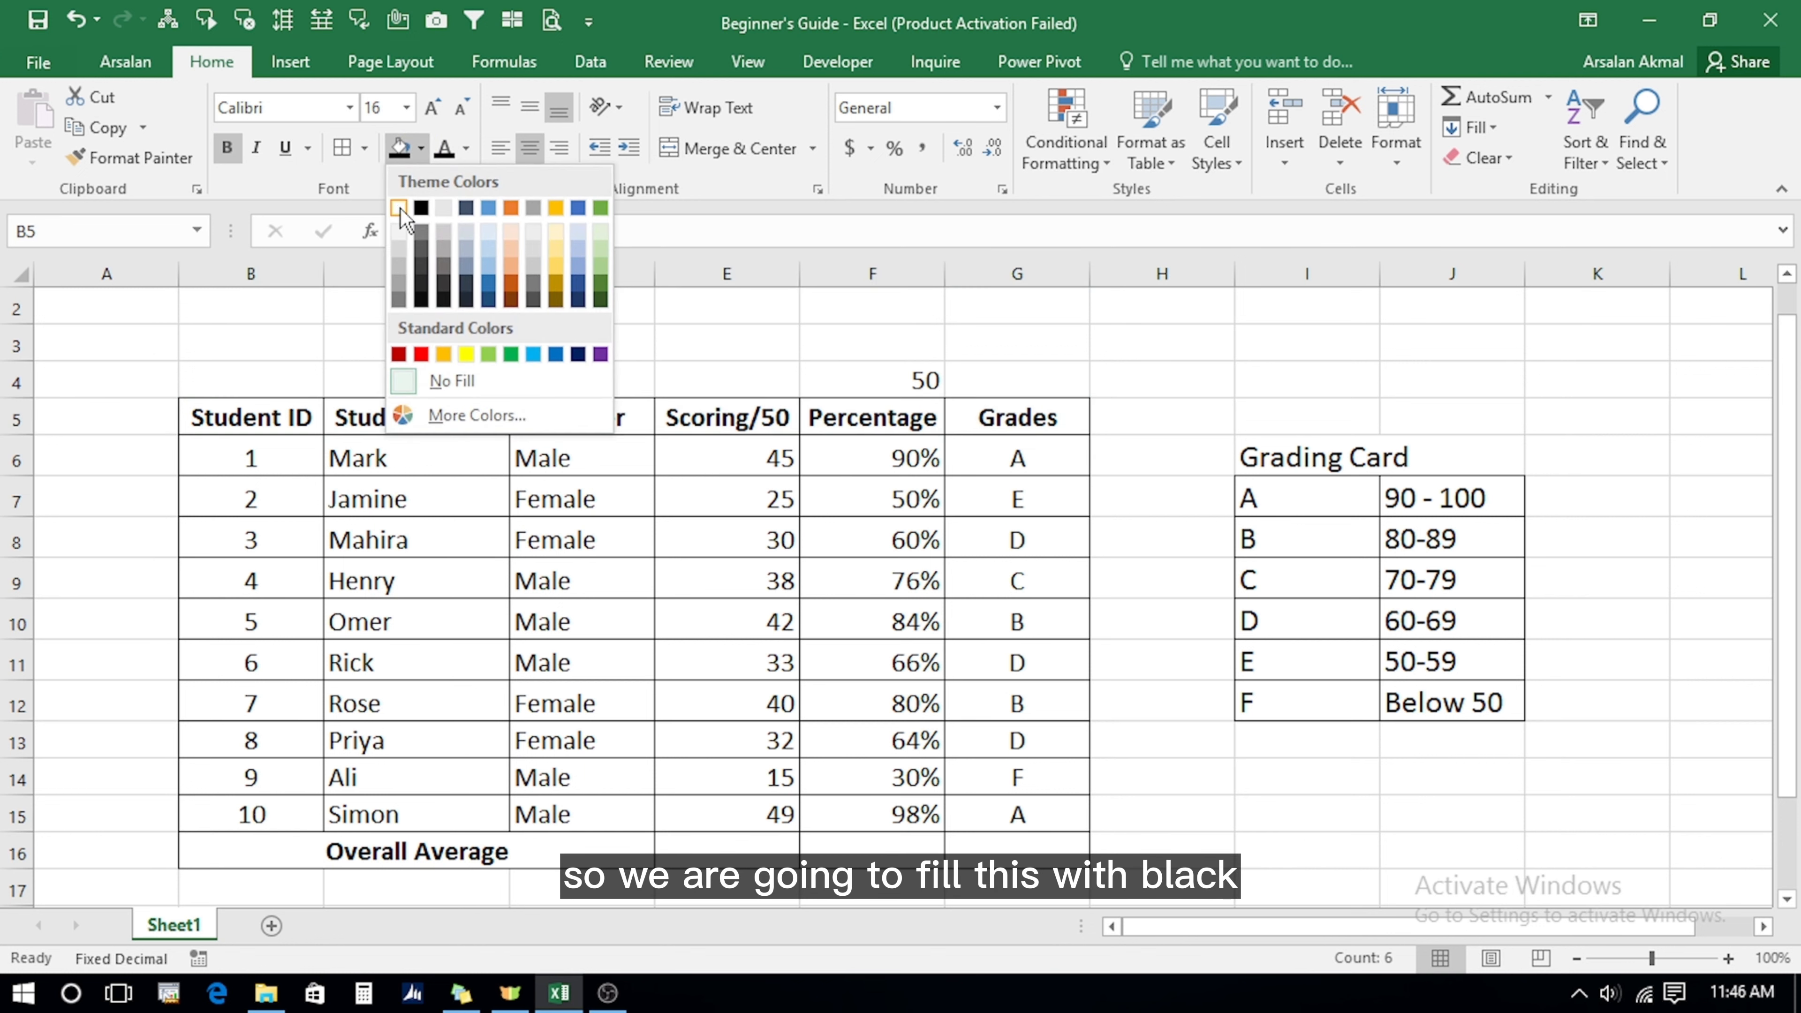
click(421, 207)
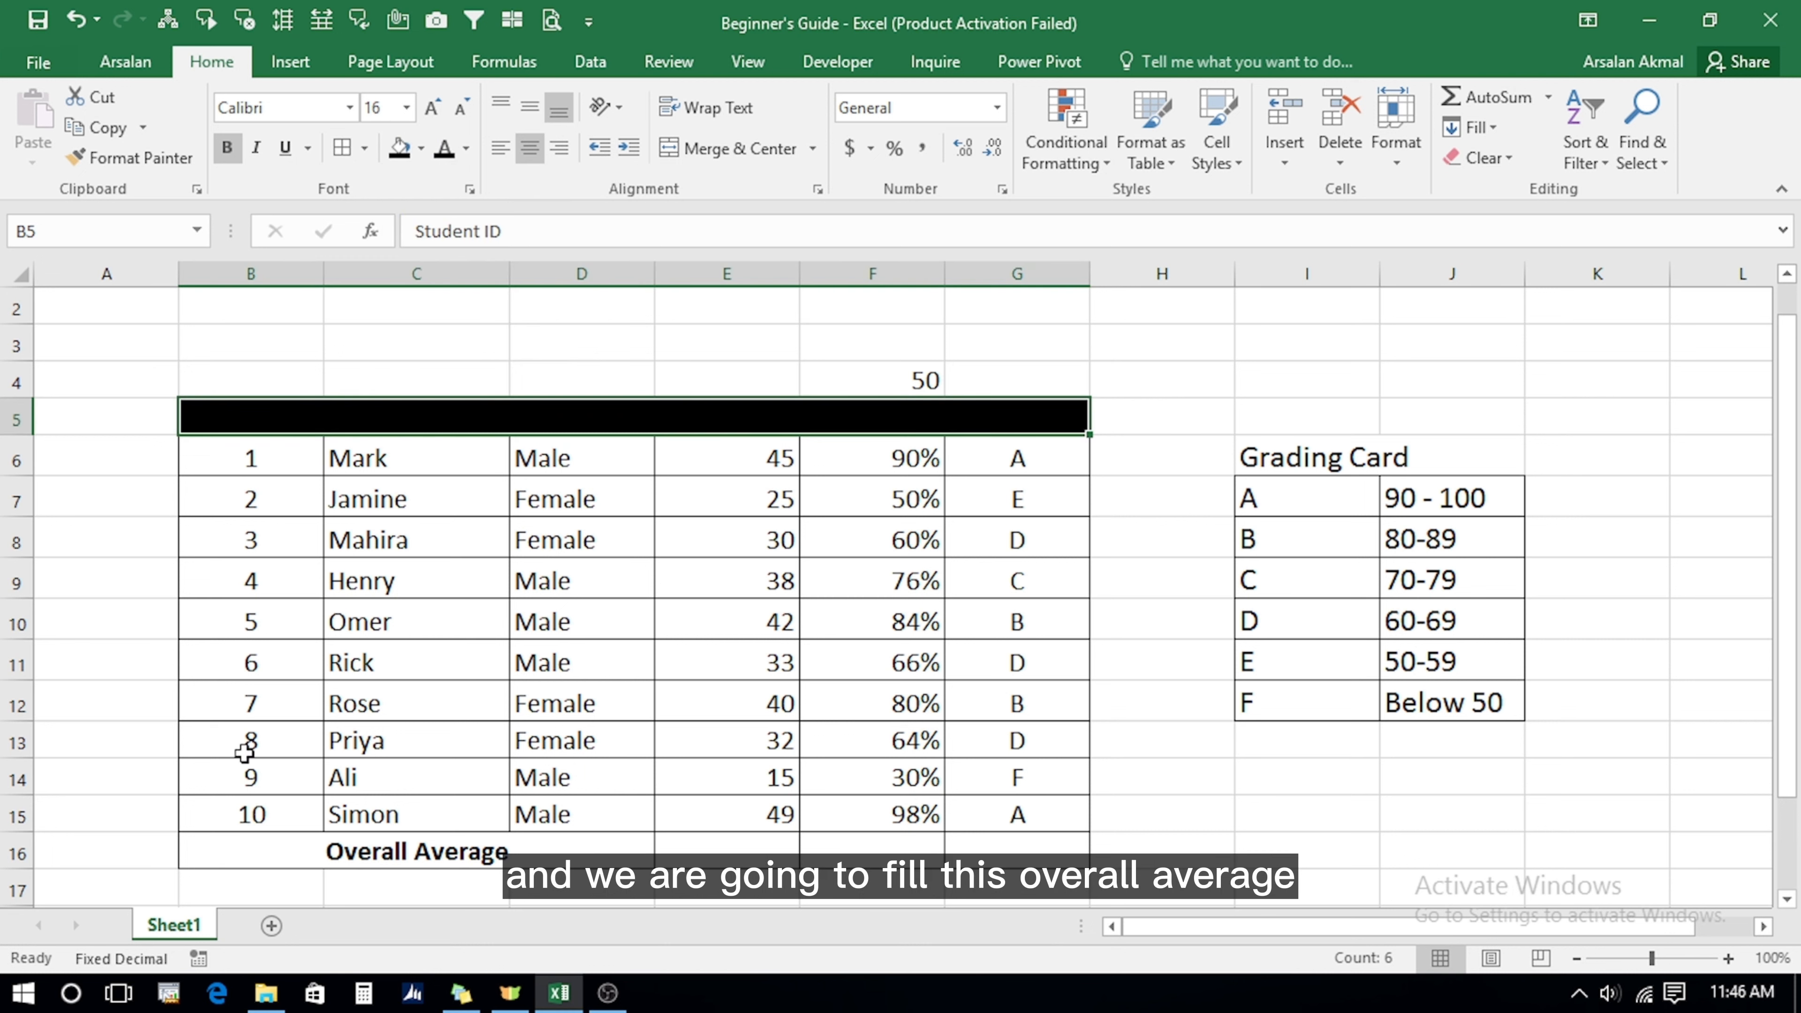
Fill the Overall Average row from B16 to G16 with black.
click(248, 854)
key(shift+Right)
key(shift+Right)
key(shift+Right)
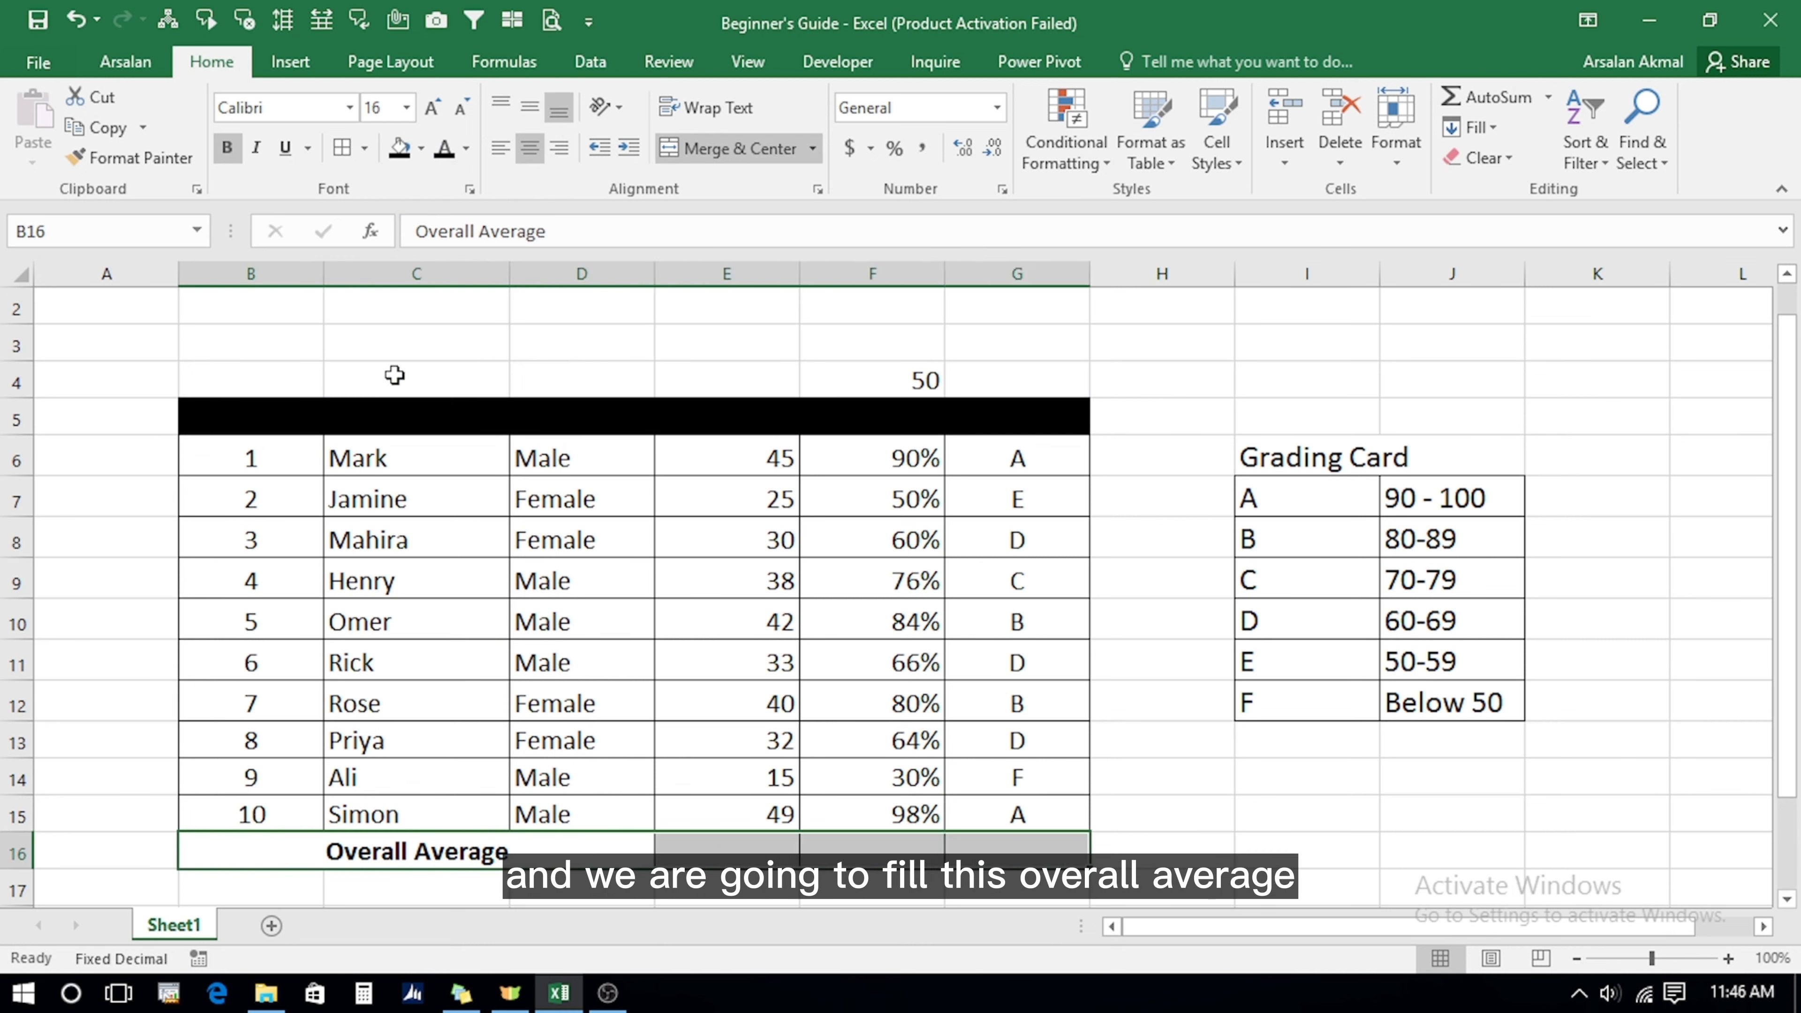
click(399, 147)
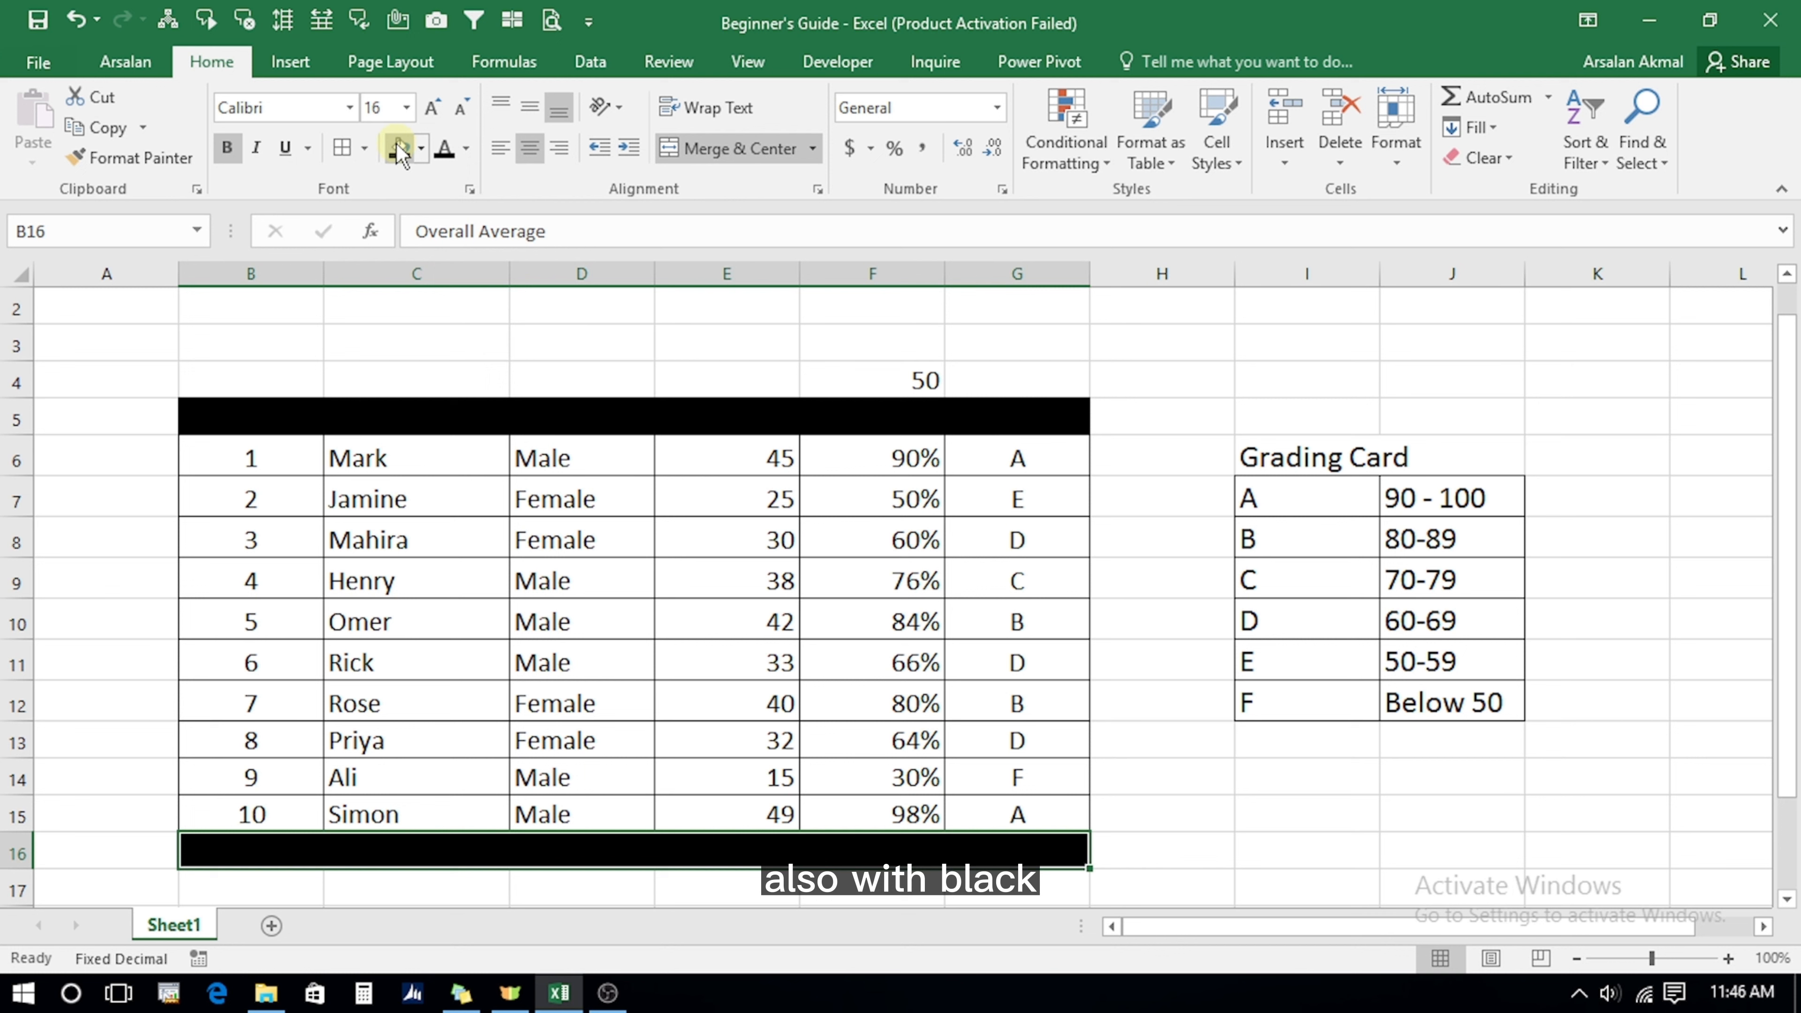
Set the font colour of the Overall Average row and the header row B5 to G5 to white.
click(466, 149)
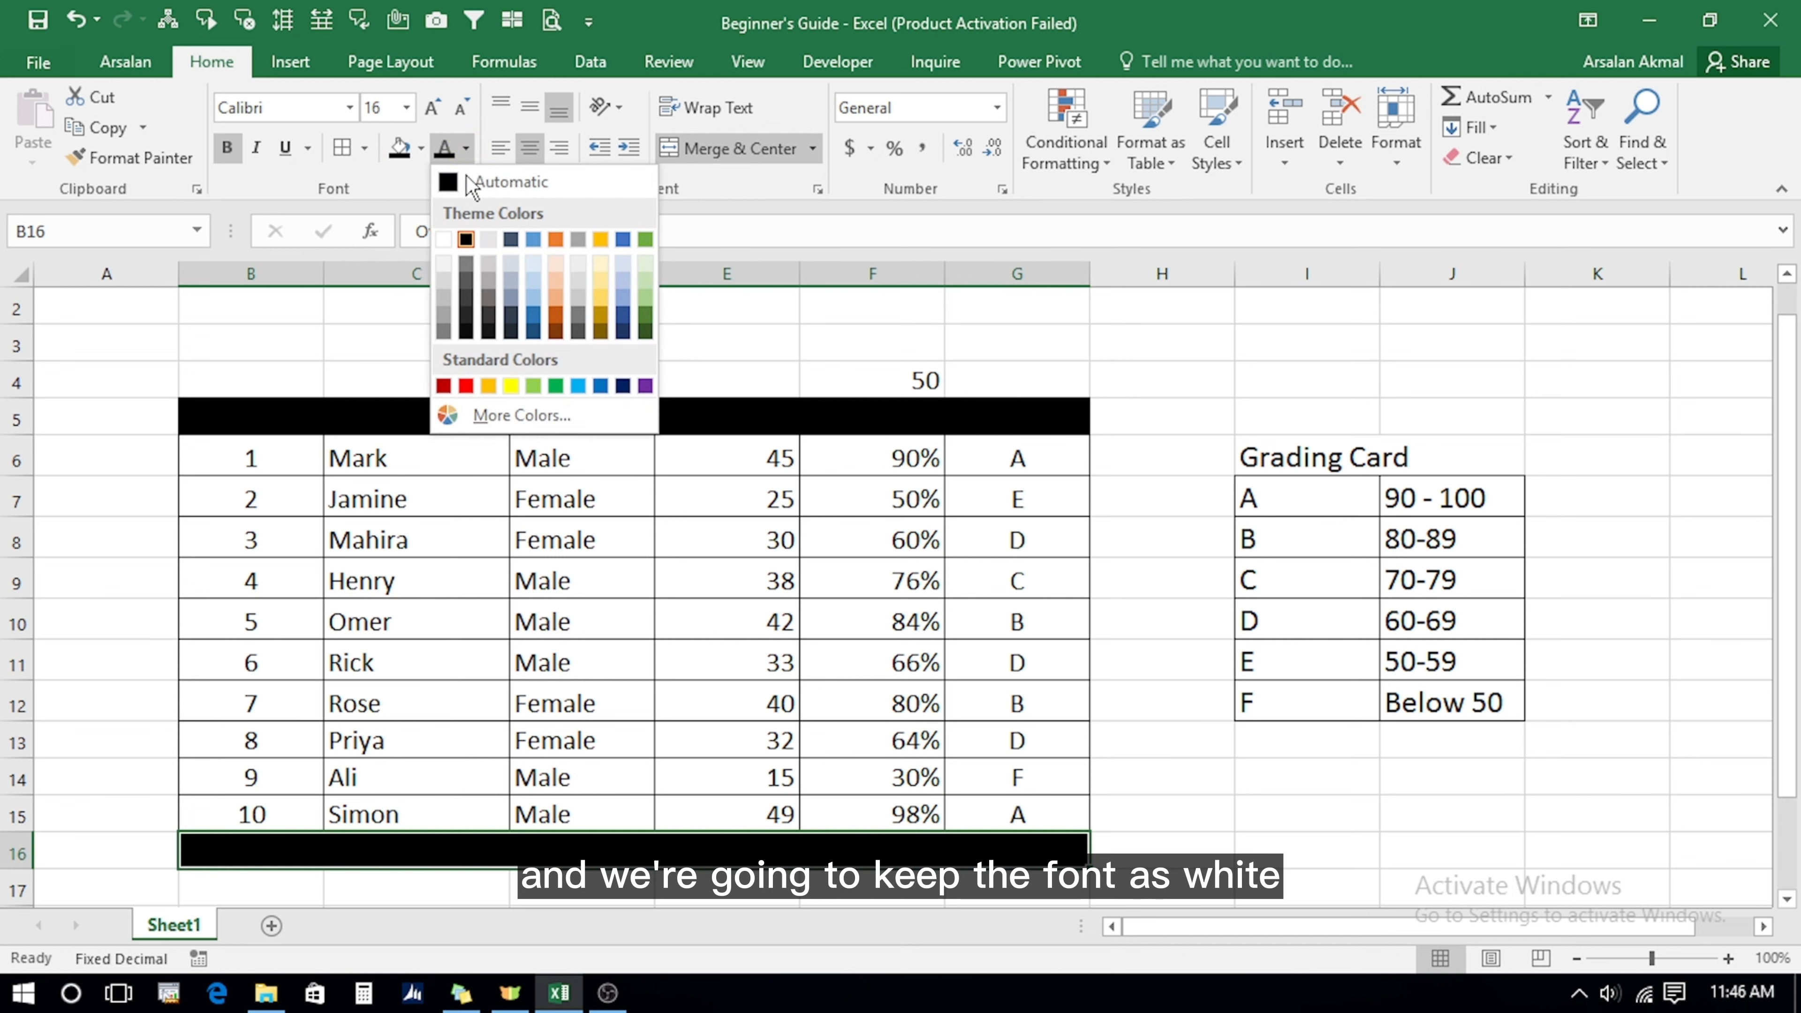
click(443, 239)
click(256, 418)
drag(256, 419, 1017, 418)
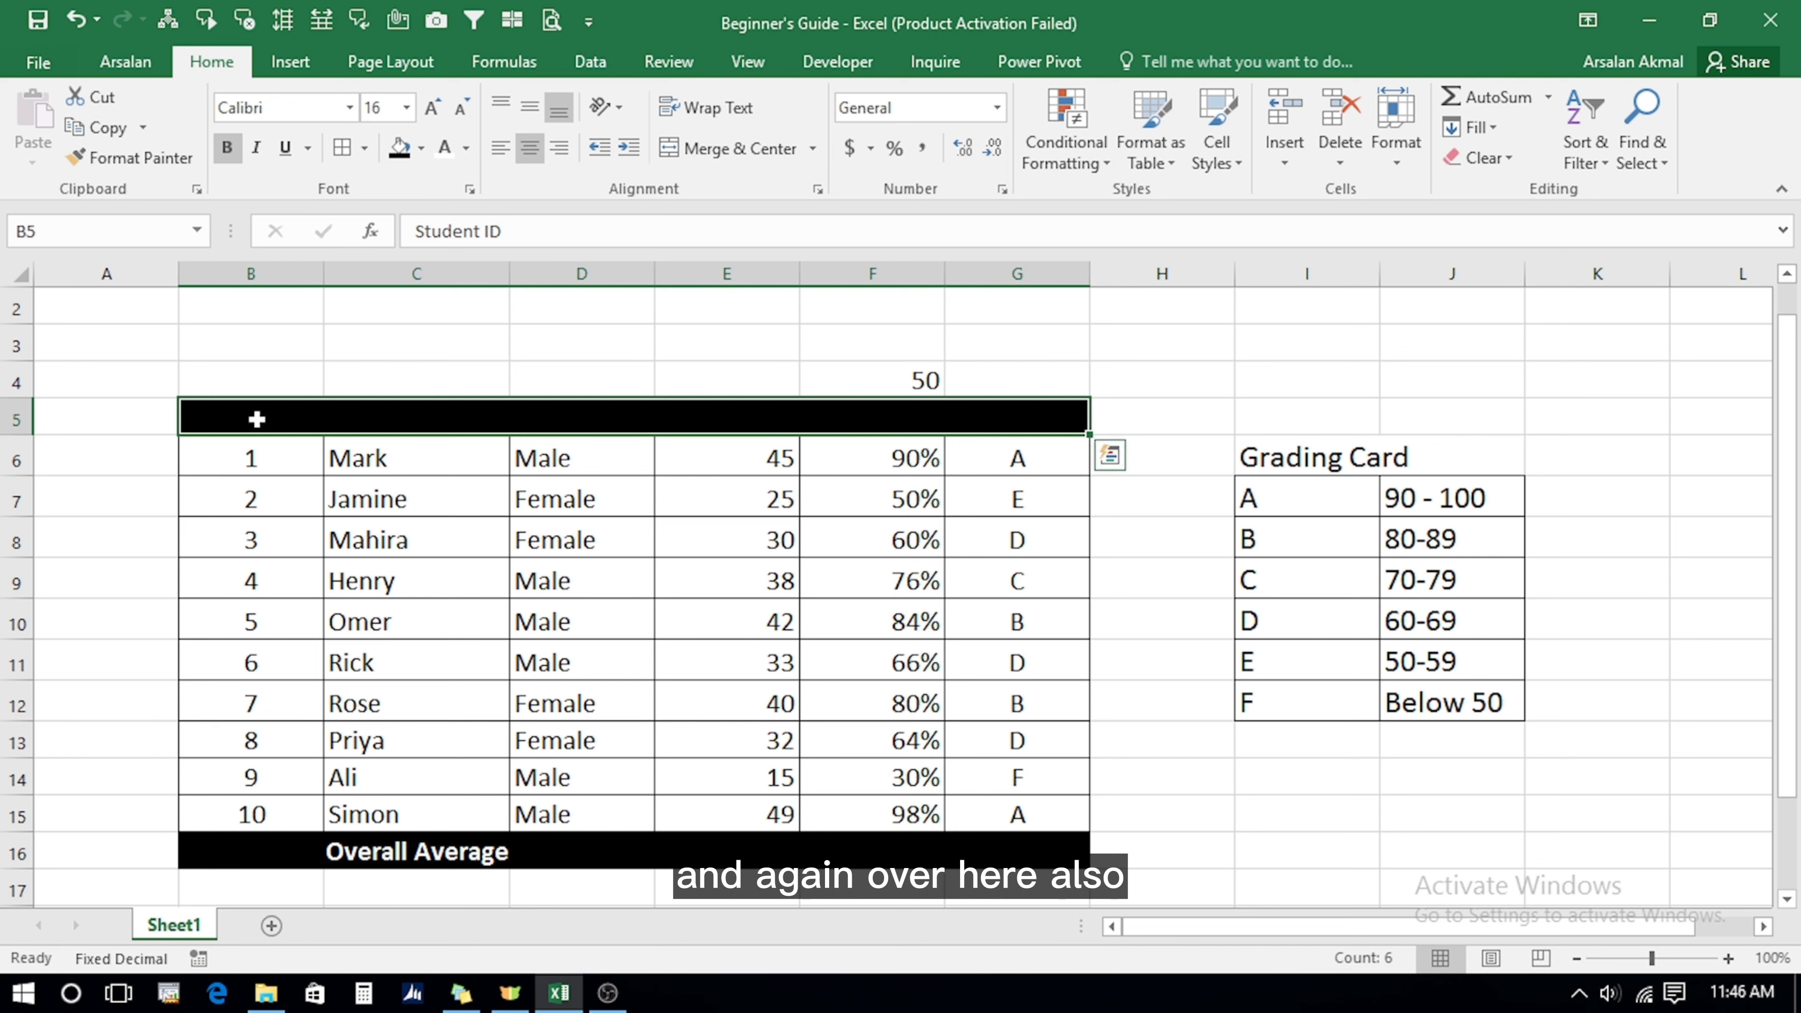
click(445, 149)
Review the formatted result sheet from the Overall Average row up to the title.
click(463, 744)
key(Down)
key(Down)
key(Down)
key(Up)
key(Up)
key(Up)
key(Up)
key(Up)
key(Up)
key(Up)
key(Up)
key(Up)
key(Up)
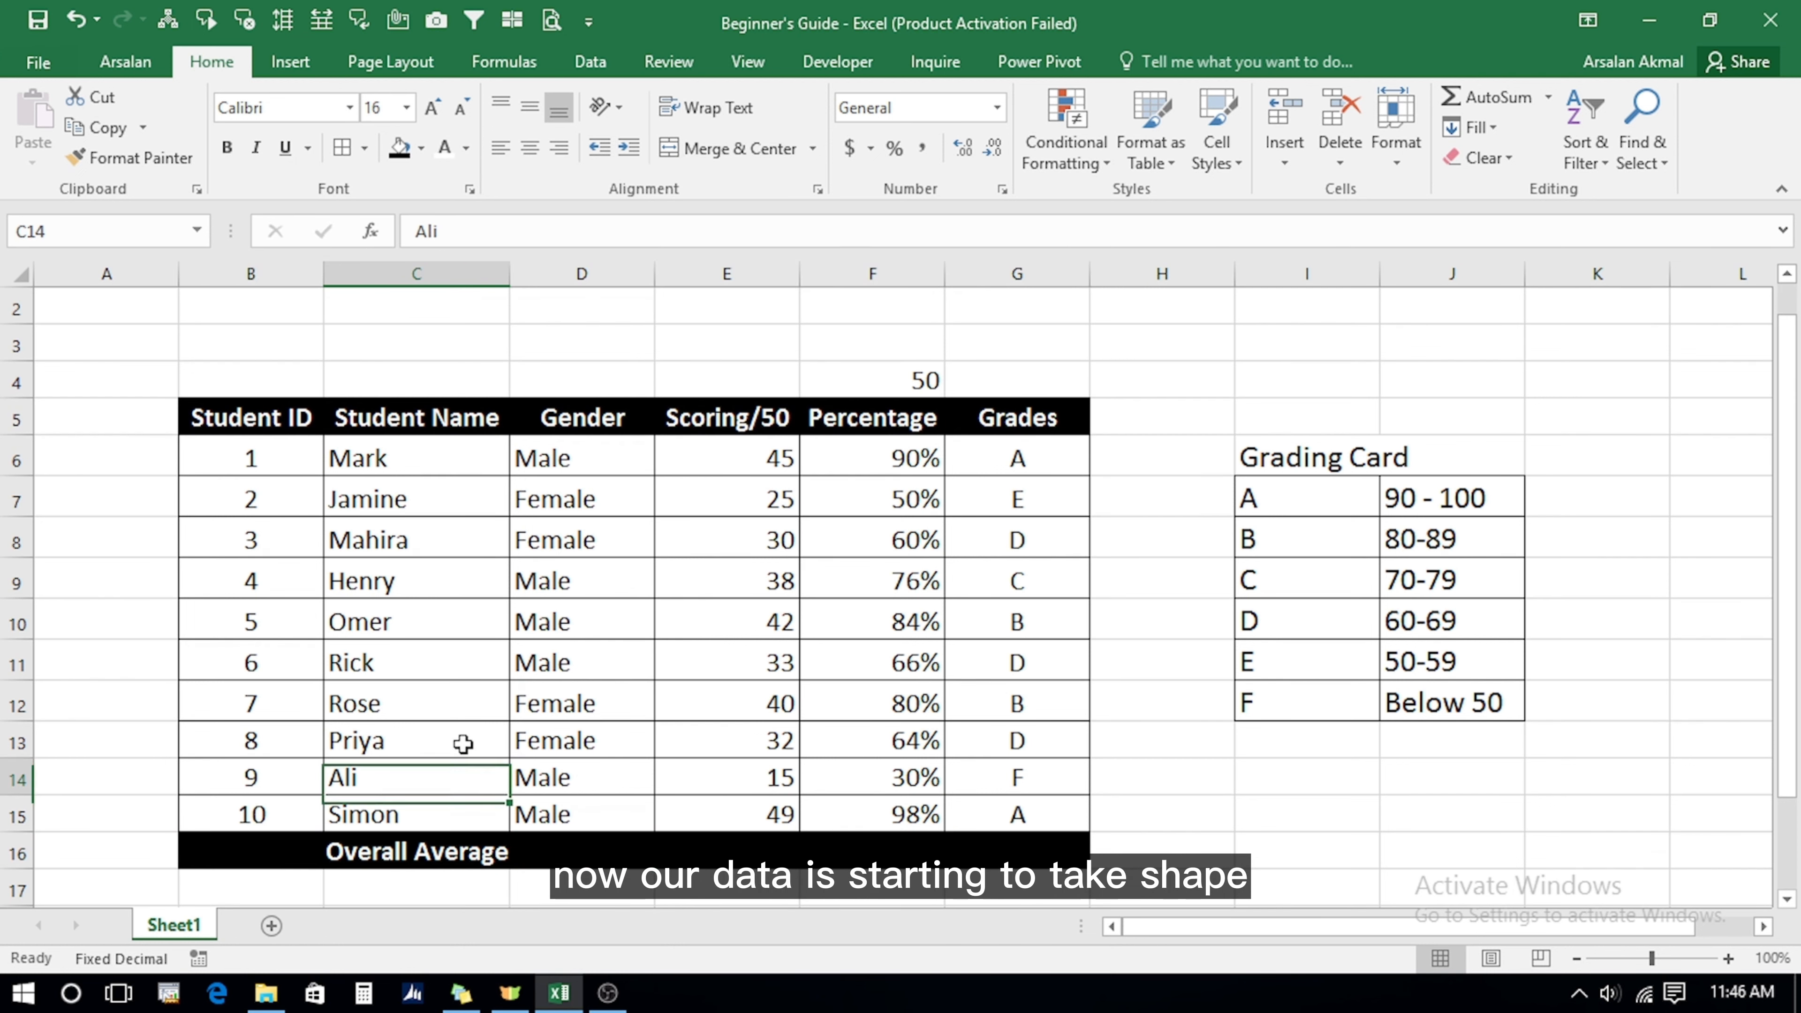
key(Up)
key(Up)
key(Up)
key(Up)
key(Up)
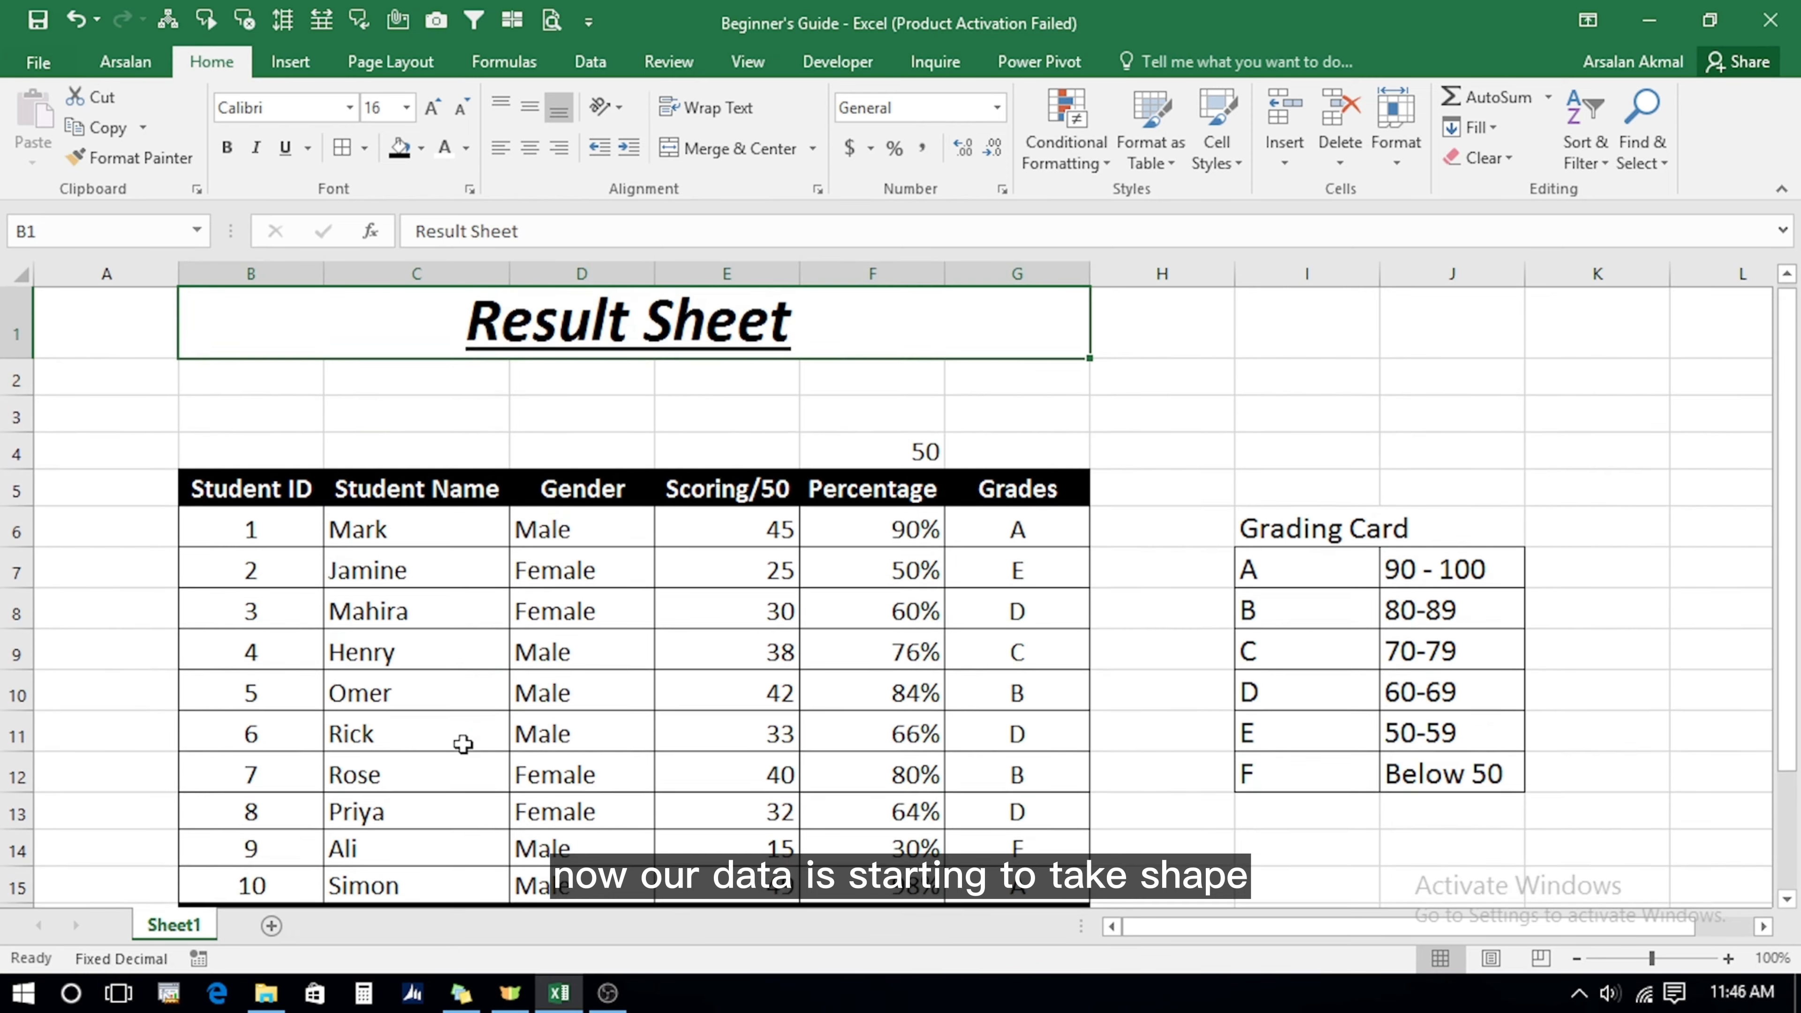
Look over the result sheet from the title down to the Overall Average row.
key(Down)
key(Down)
key(Down)
key(Down)
key(Down)
key(Down)
key(Down)
key(Down)
key(Down)
key(Down)
key(Down)
key(Down)
key(Down)
key(Down)
key(Up)
key(Up)
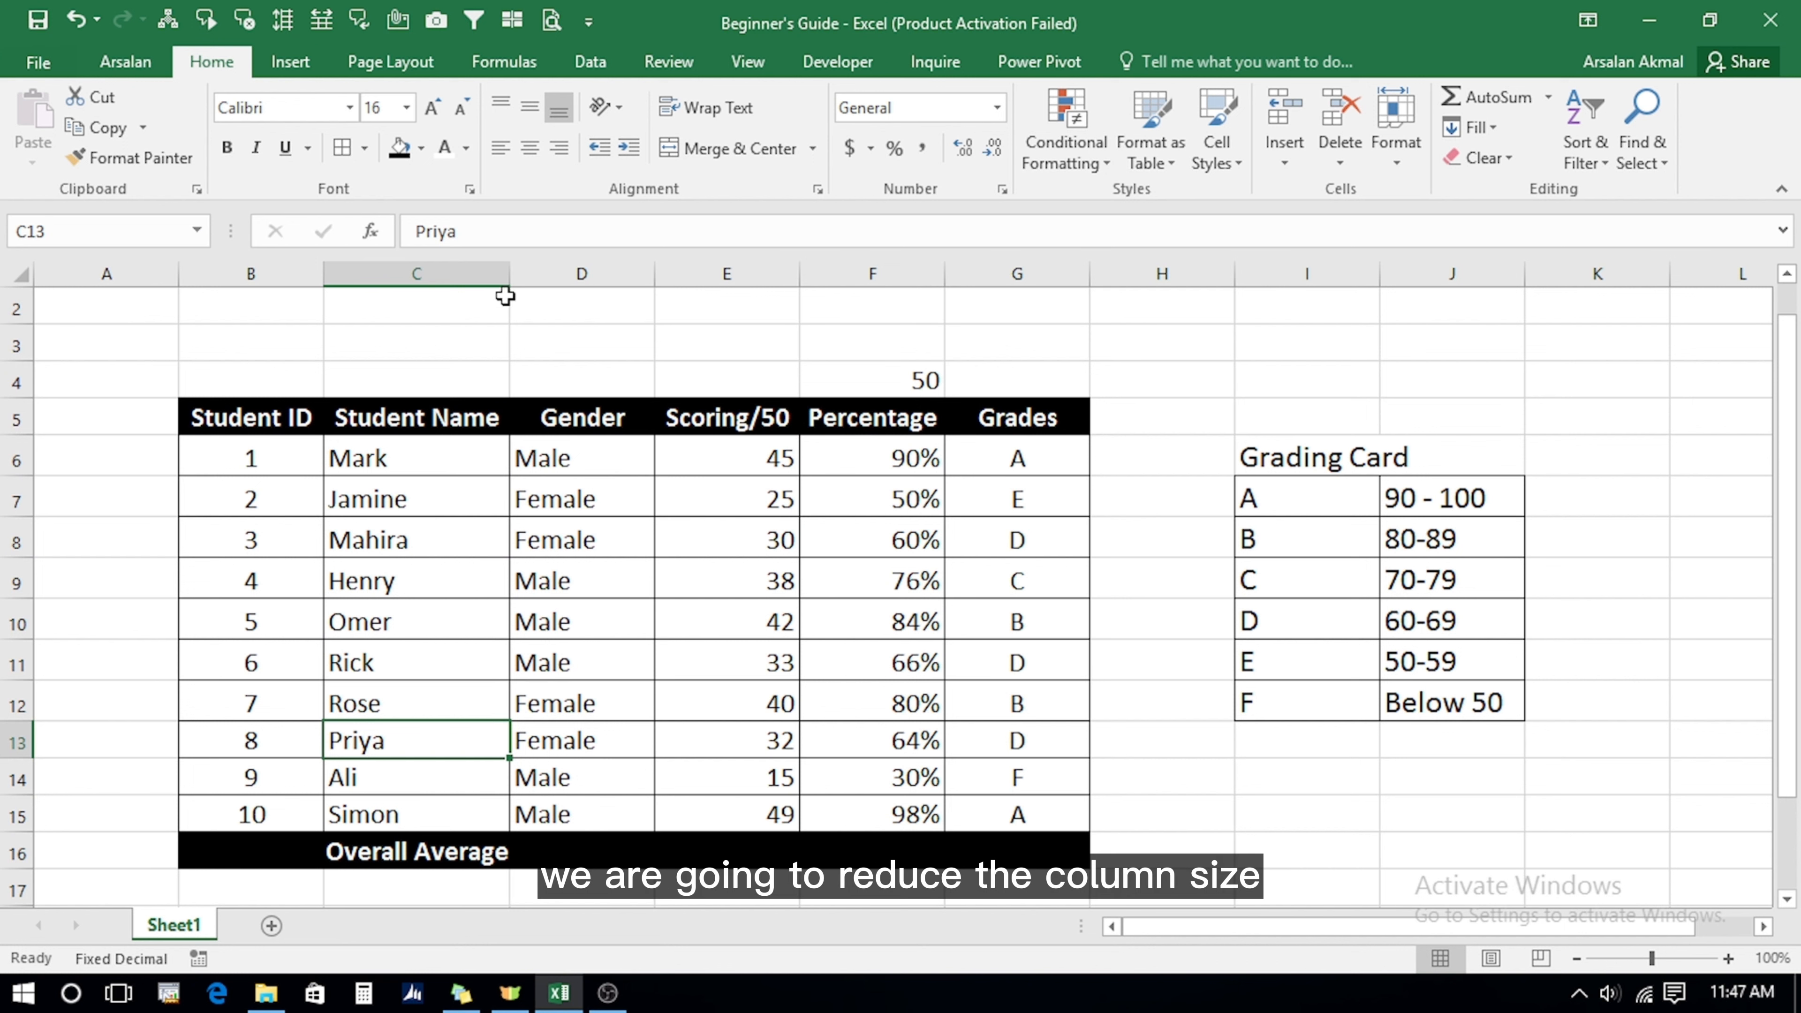
Narrow the Student Name column and wrap the text in its header cell C5.
drag(506, 274, 446, 279)
click(375, 415)
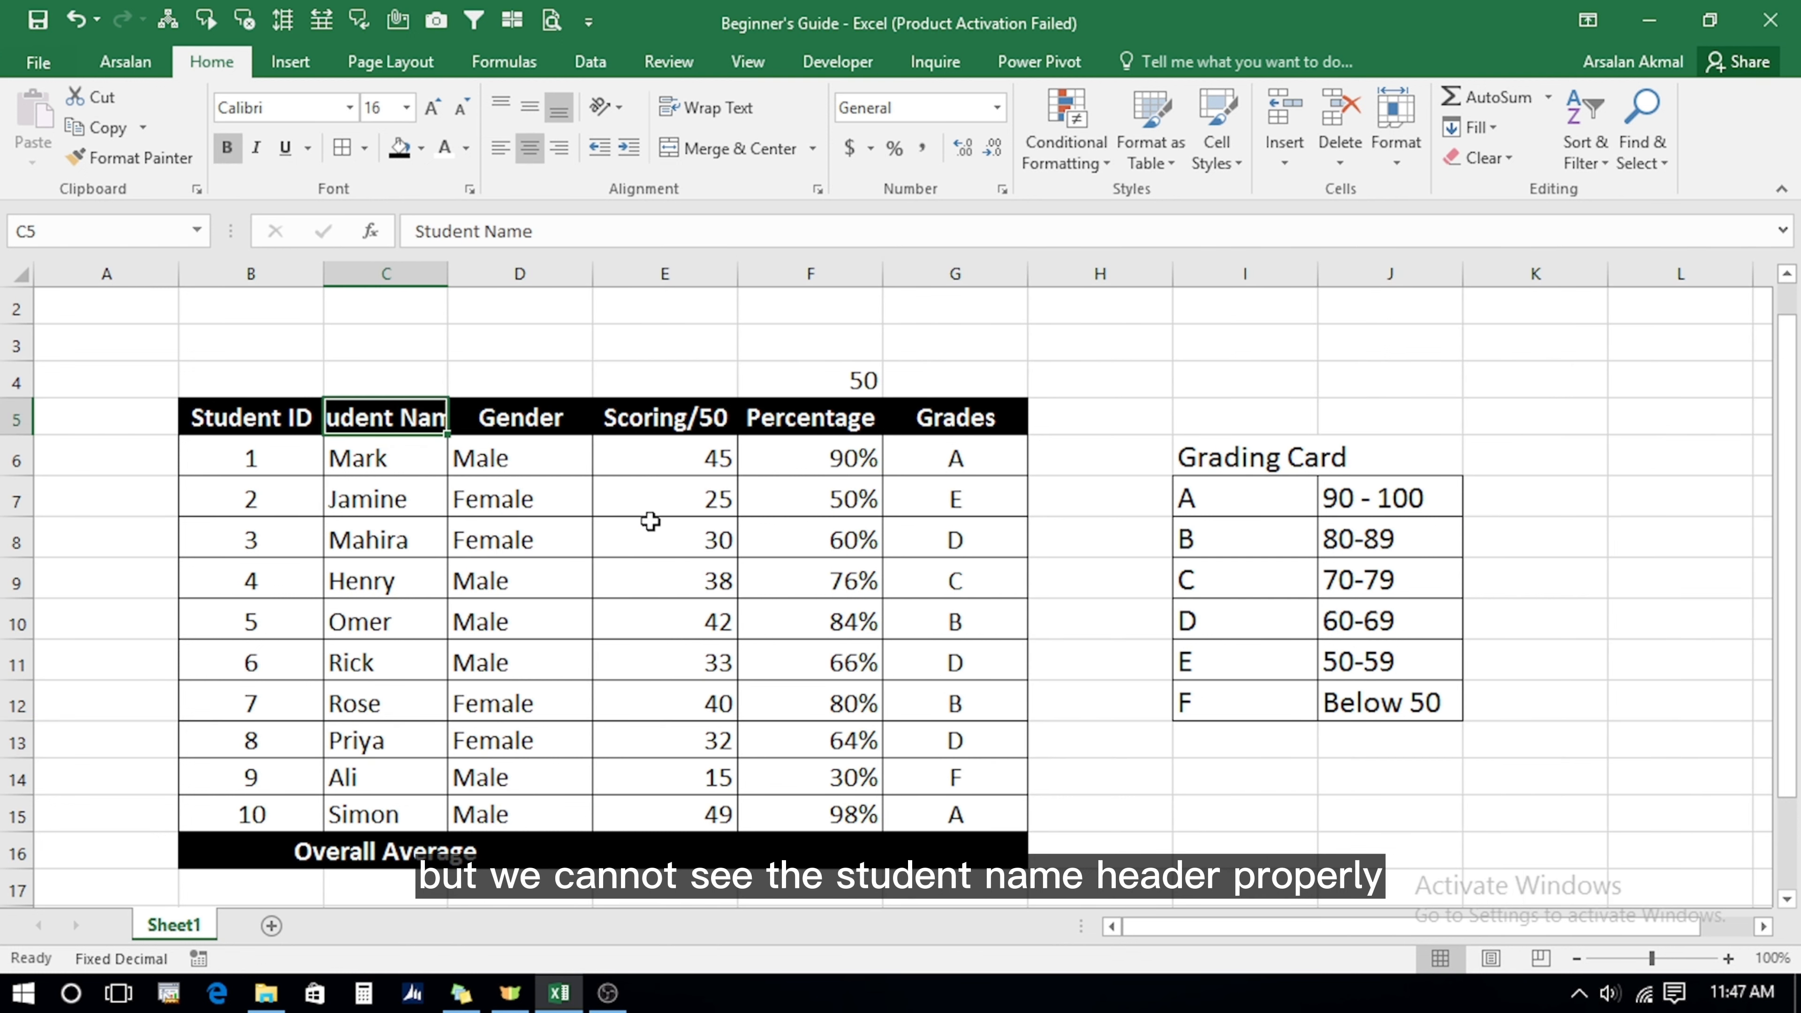
click(705, 109)
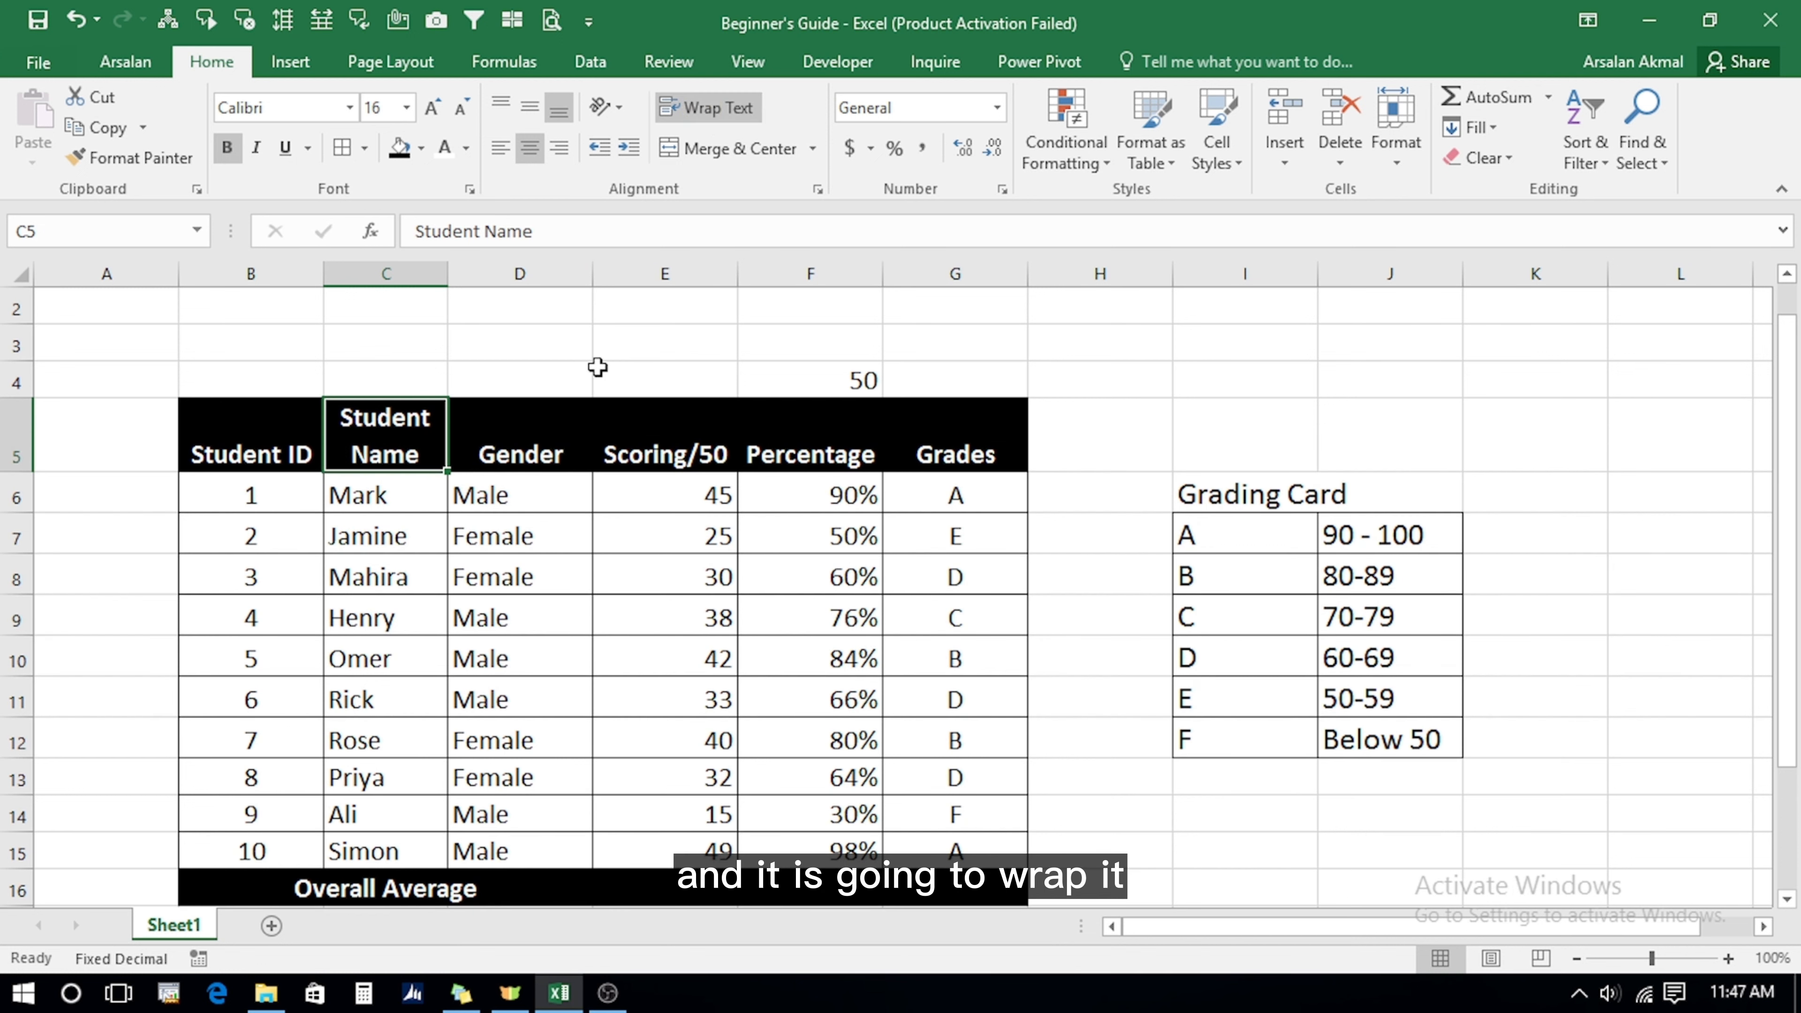
Middle-align the Student ID header in B5 vertically.
click(249, 447)
click(521, 449)
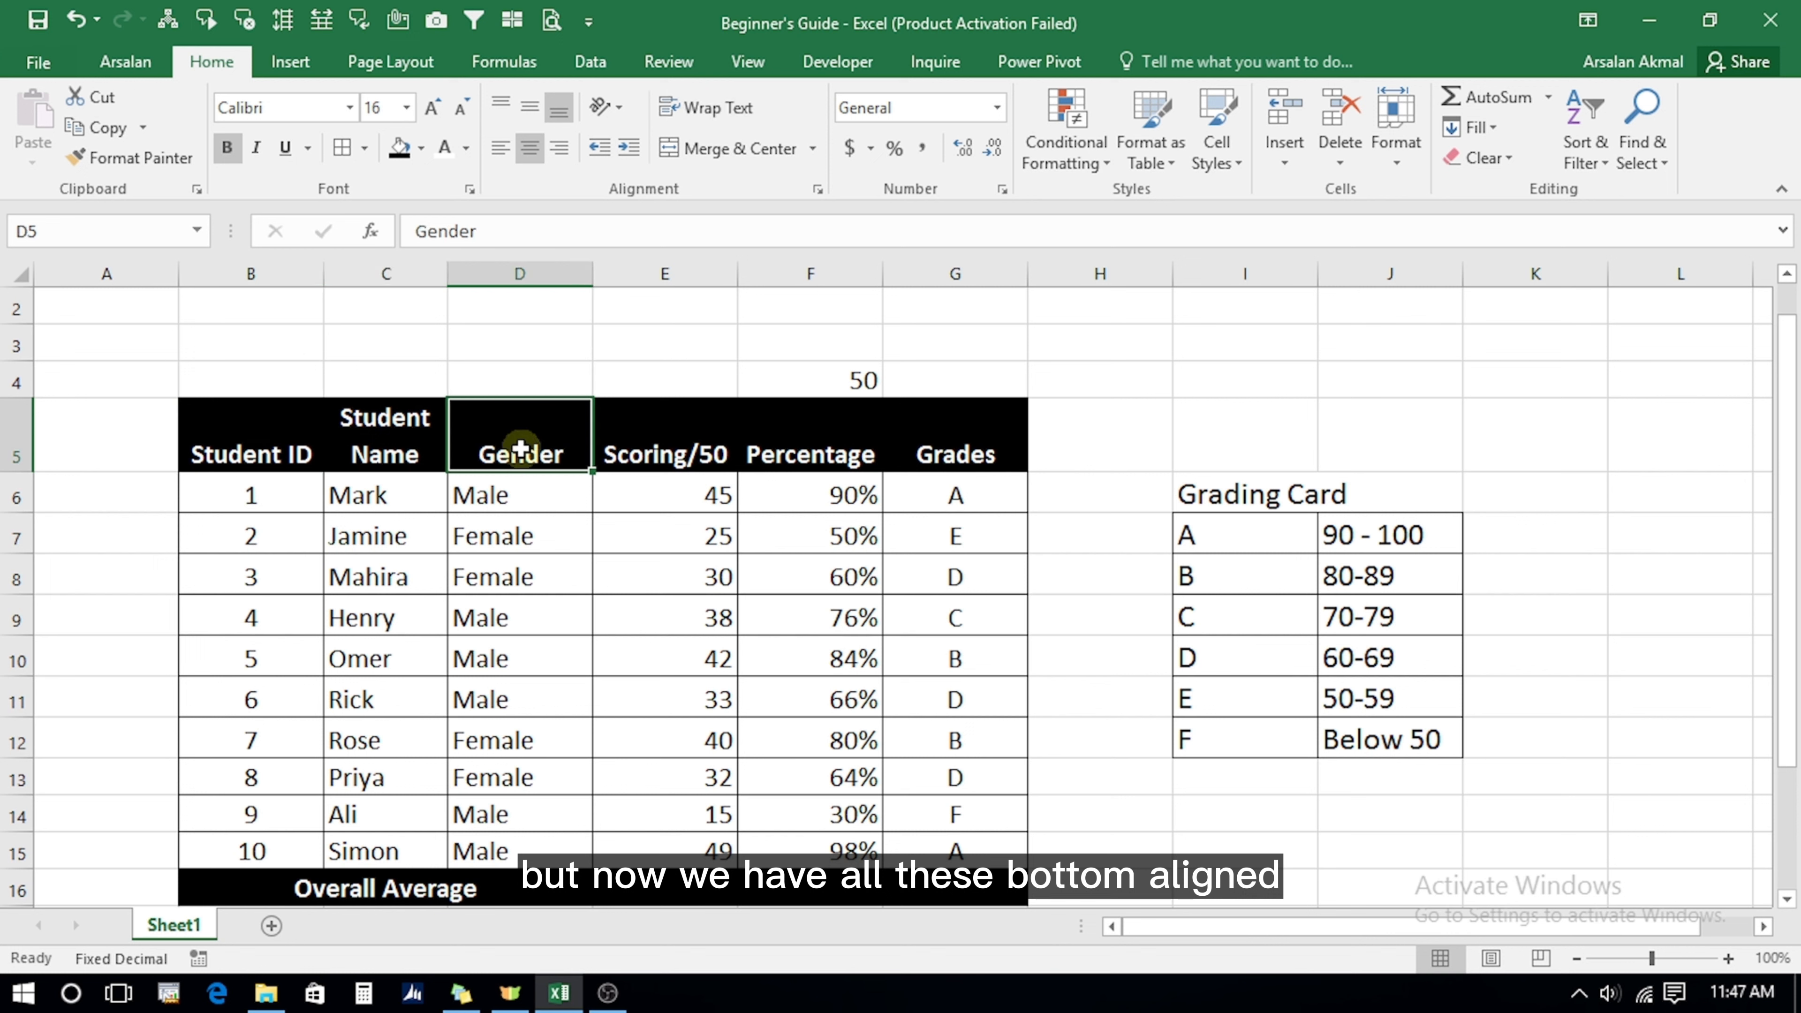
click(671, 443)
click(258, 429)
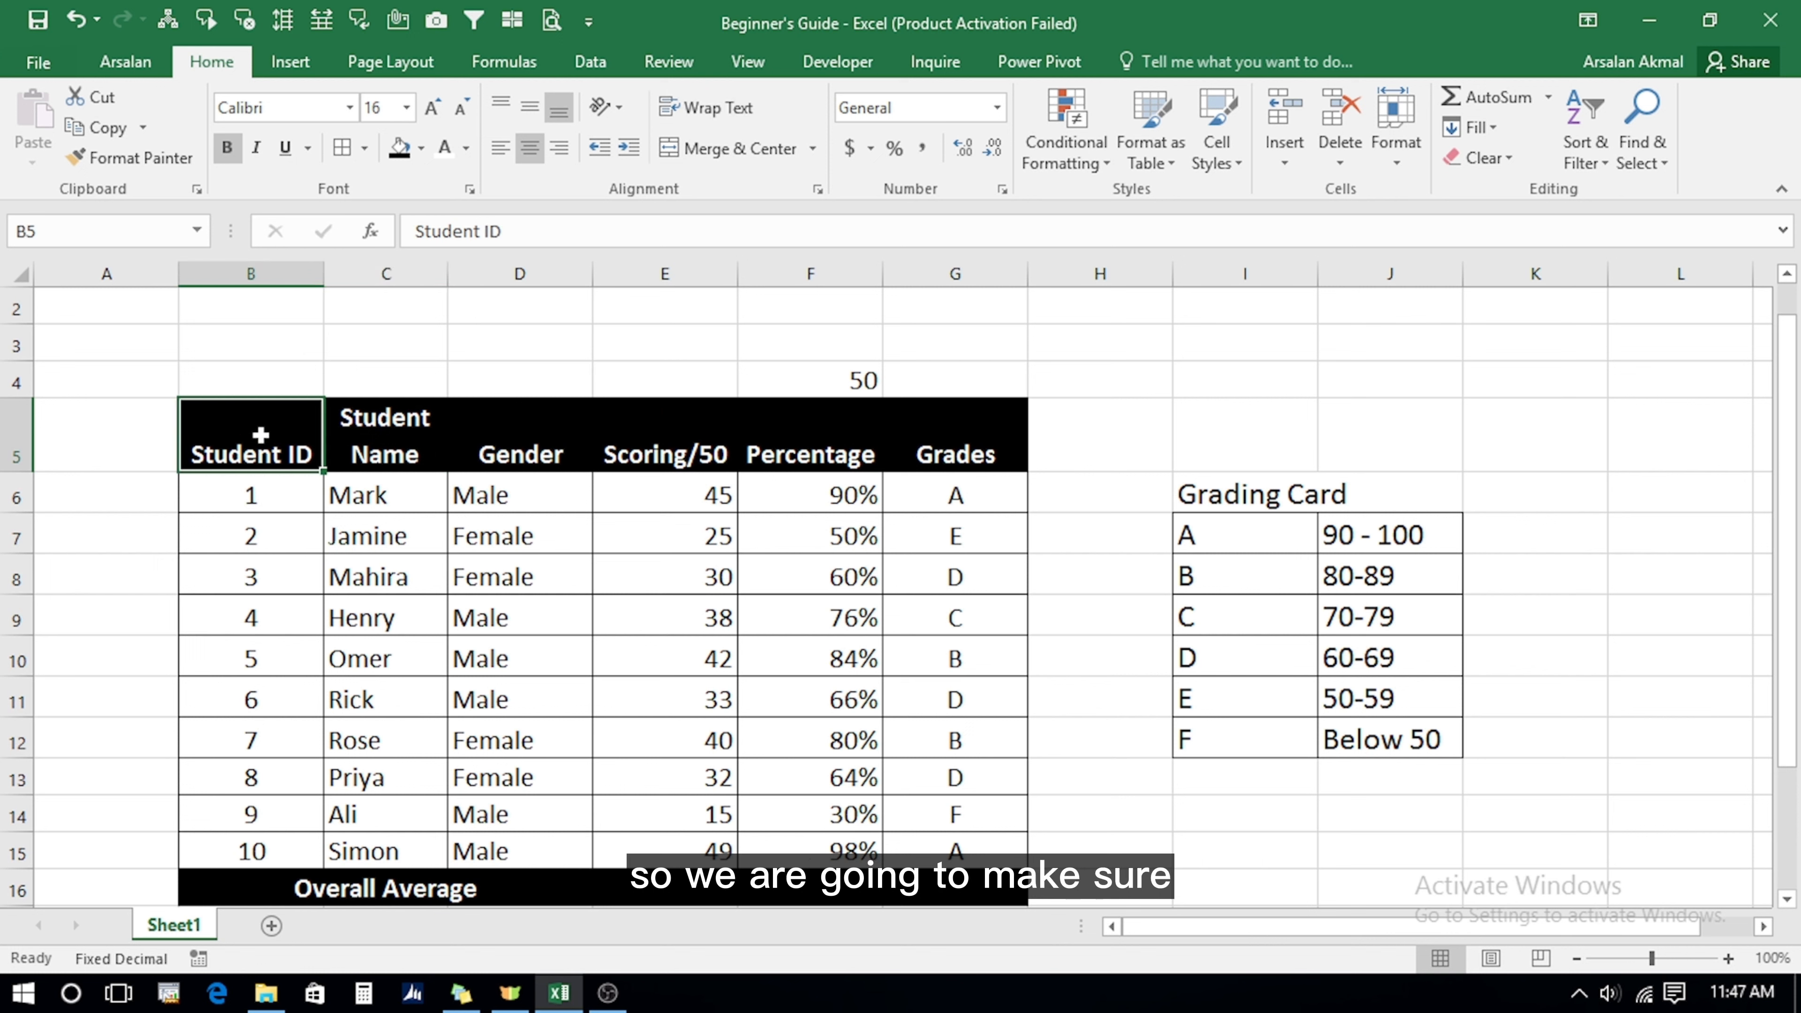
click(528, 109)
Middle-align the Gender, Scoring/50, Percentage and Grades headers in D5 to G5 vertically.
key(Right)
key(Right)
key(shift+Right)
key(shift+Right)
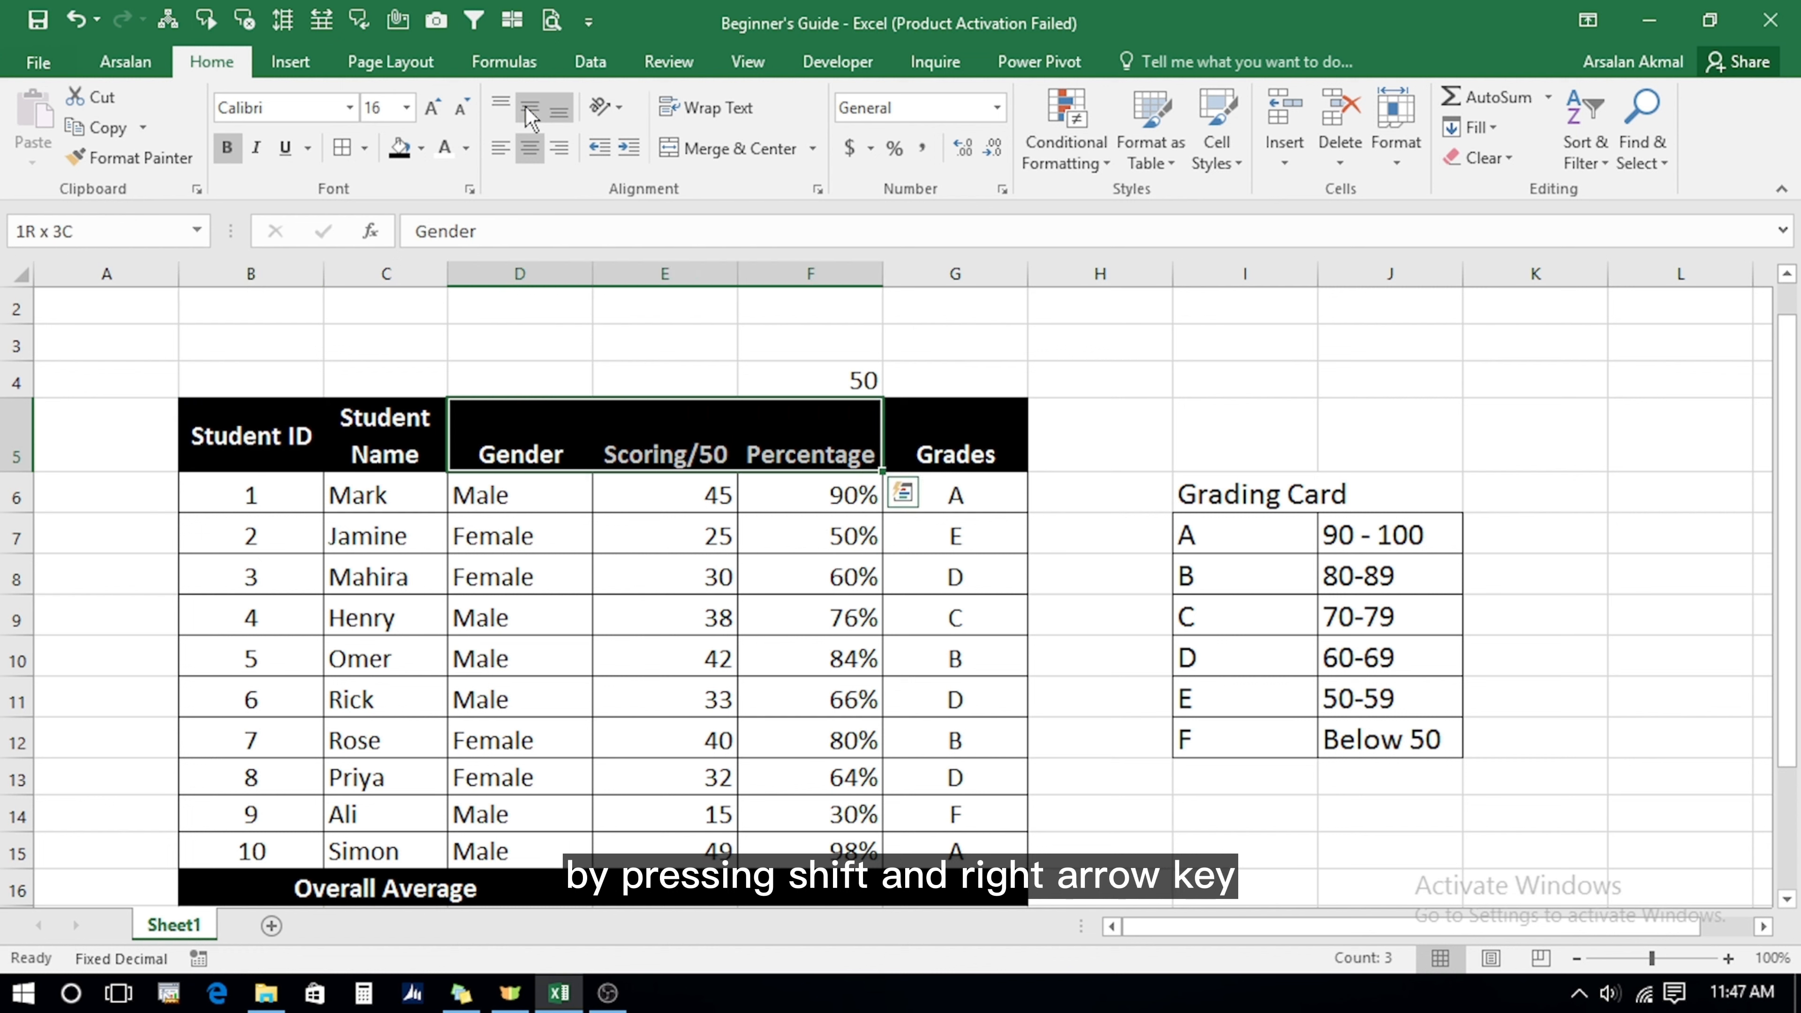
key(shift+Right)
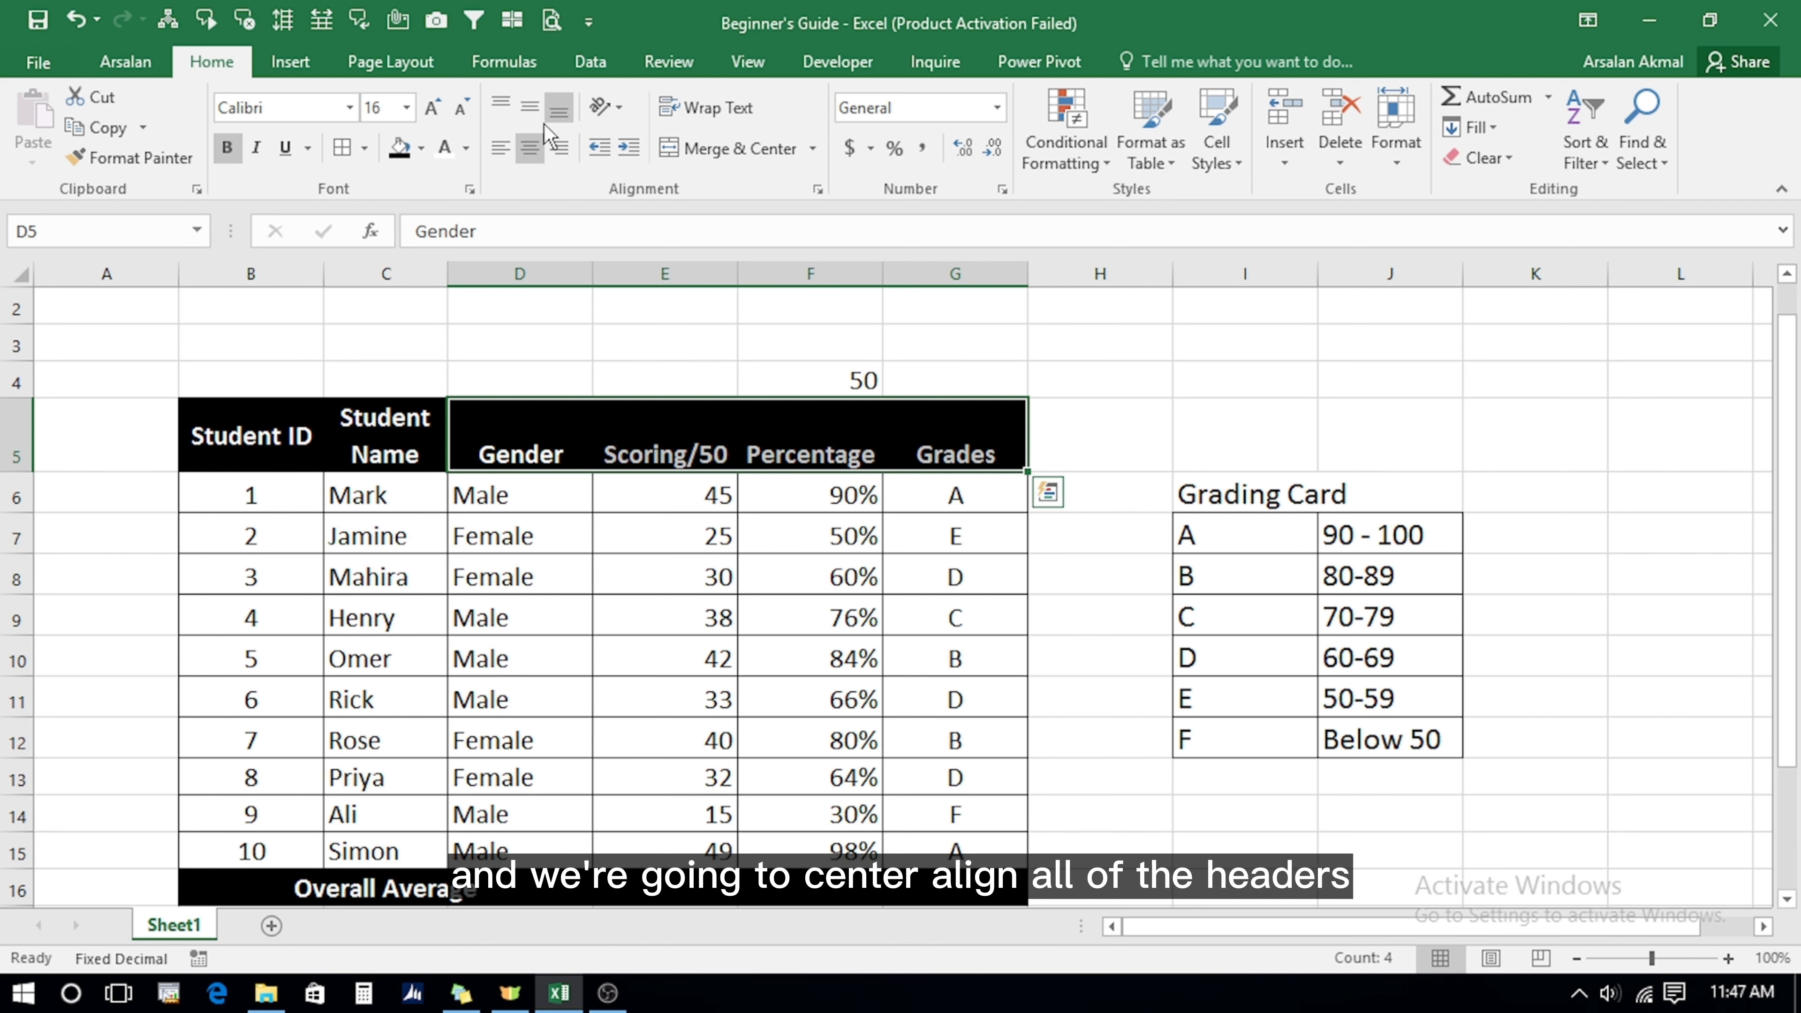
click(528, 110)
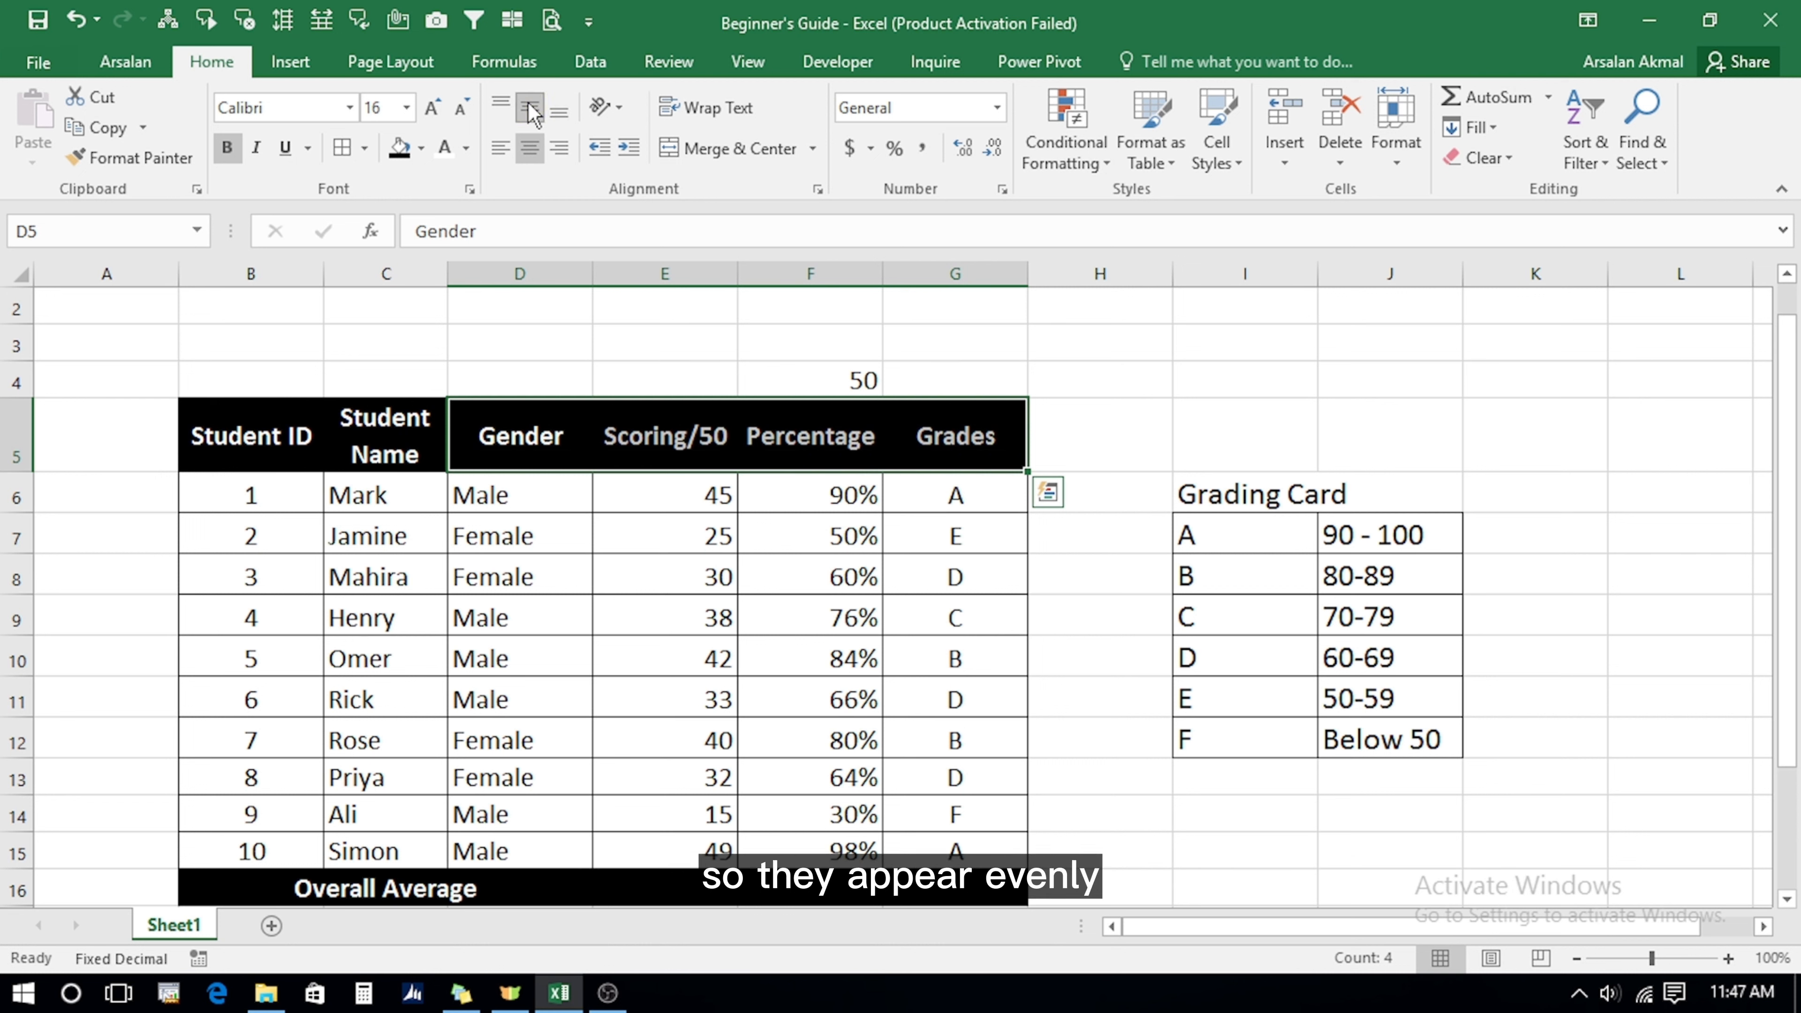
click(572, 731)
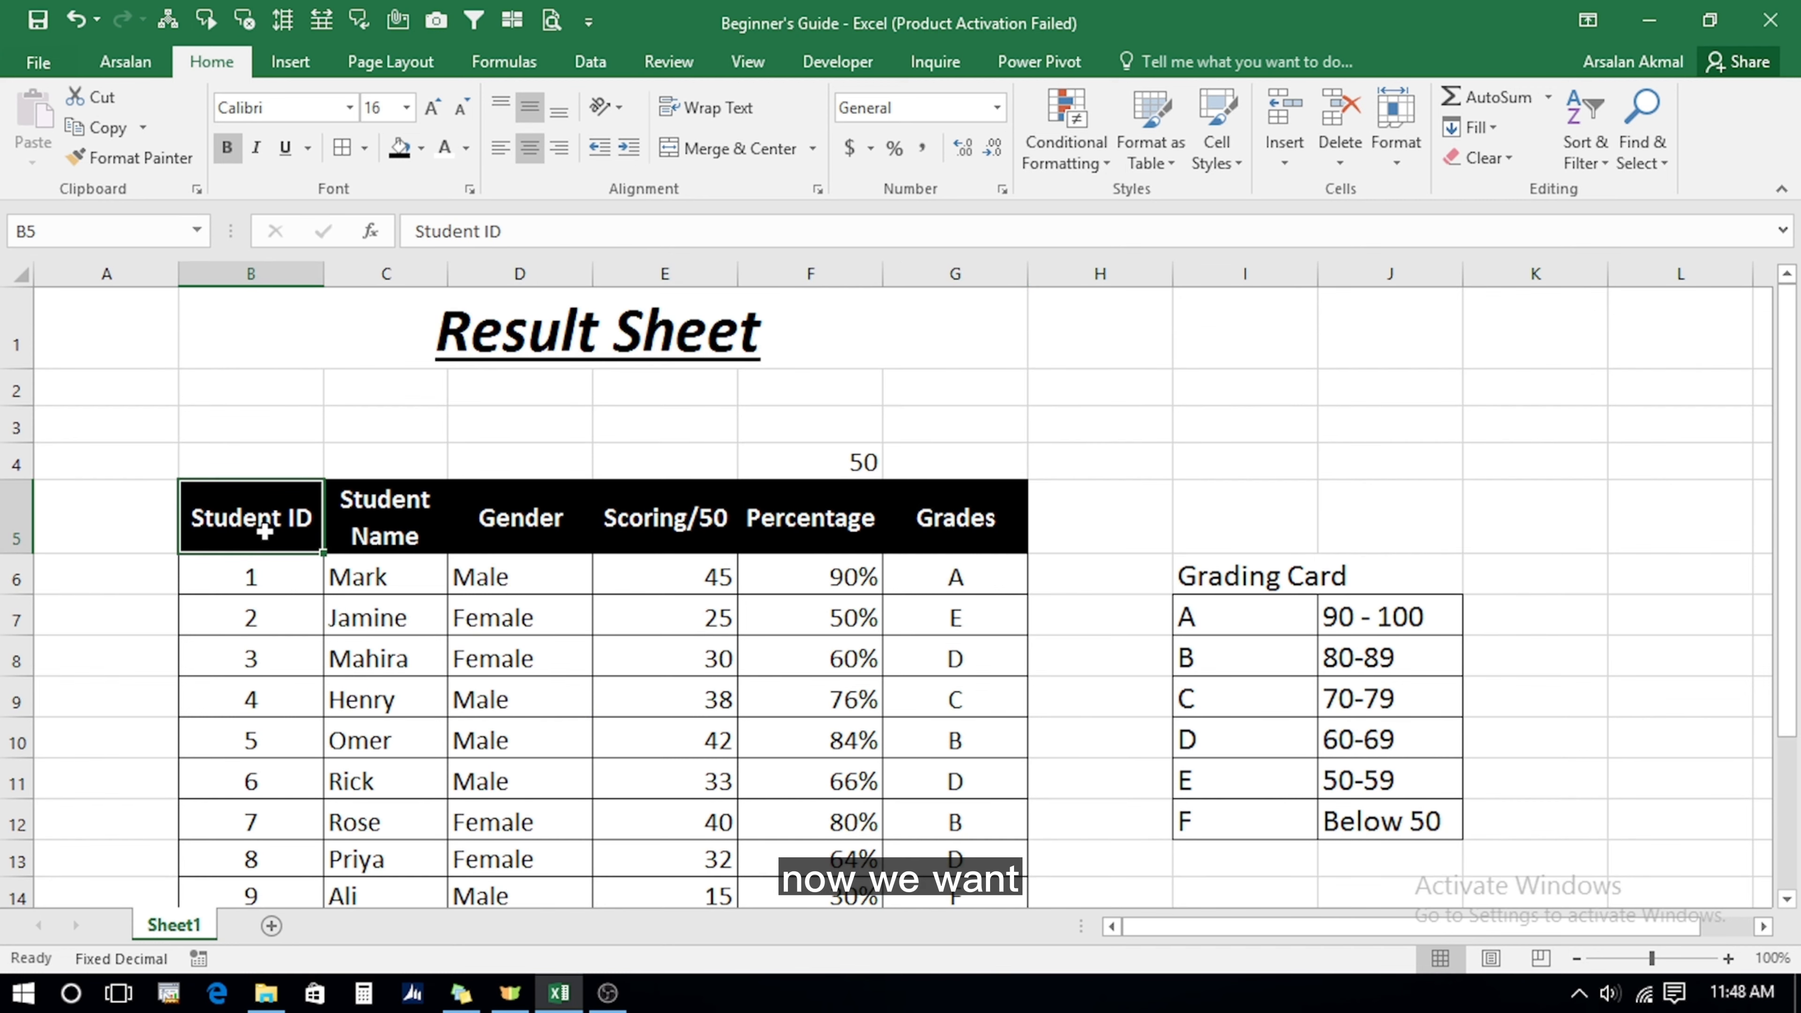
key(Right)
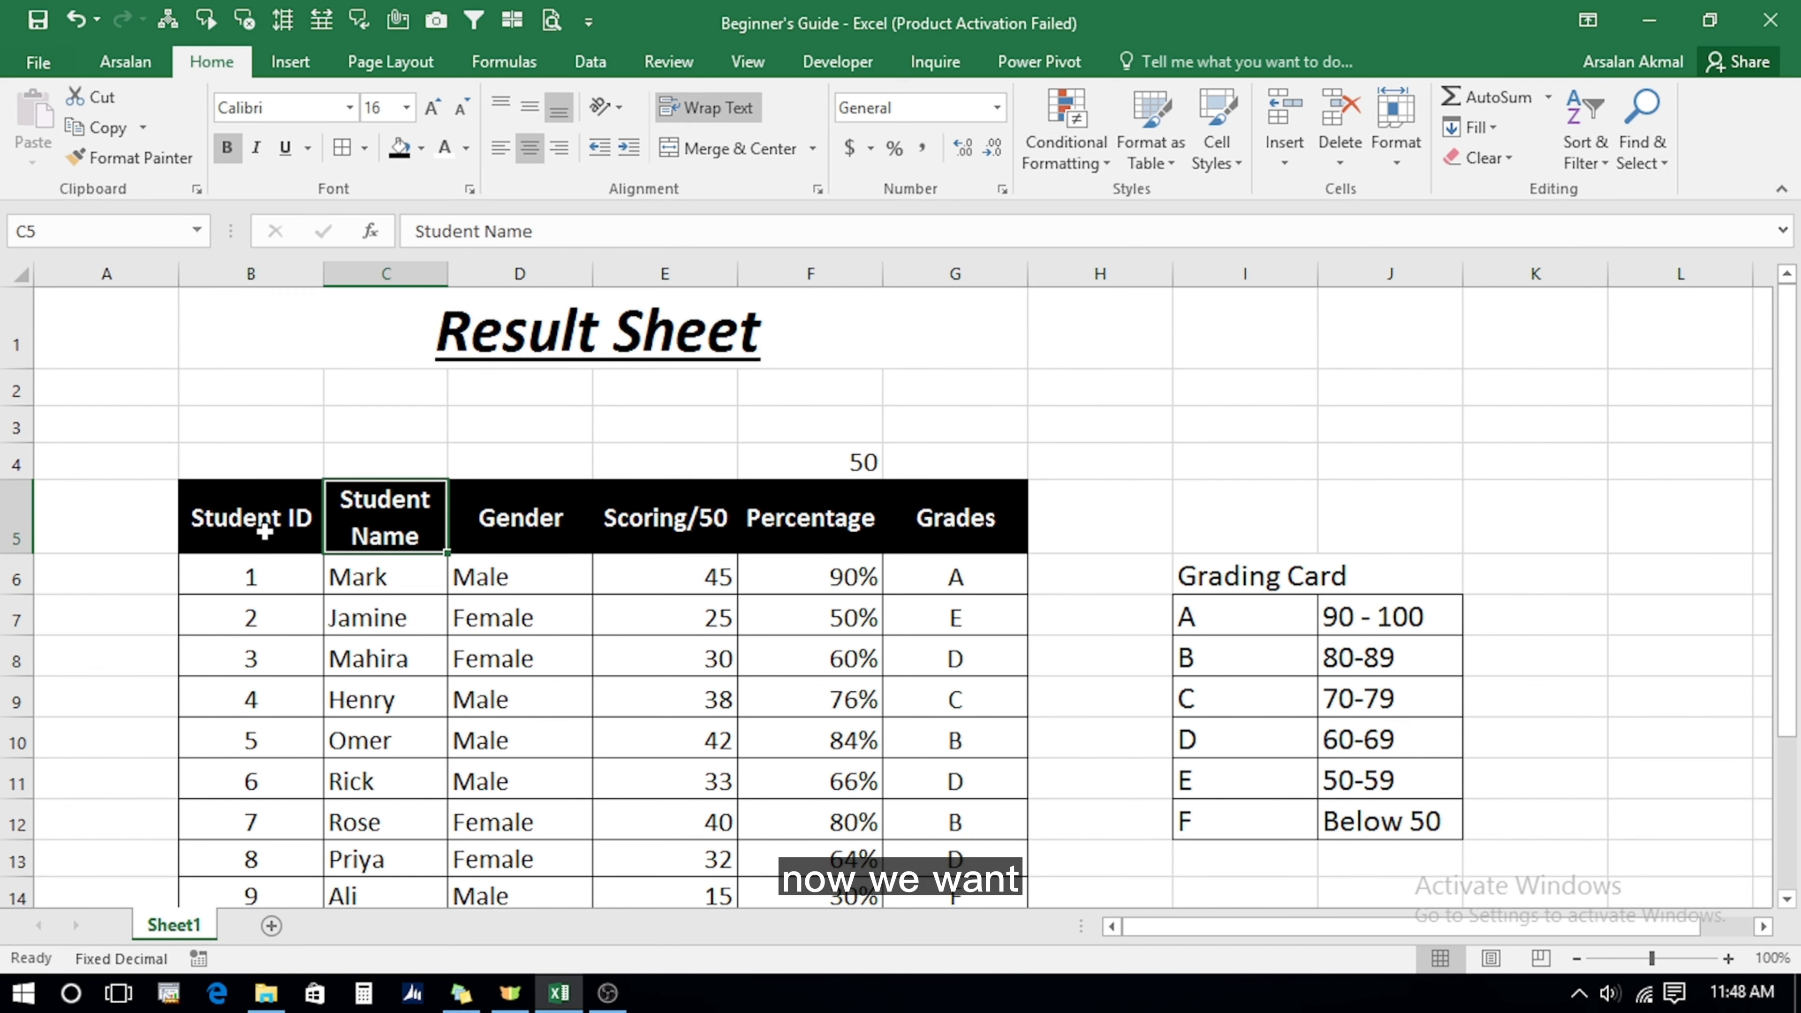
key(Down)
key(Right)
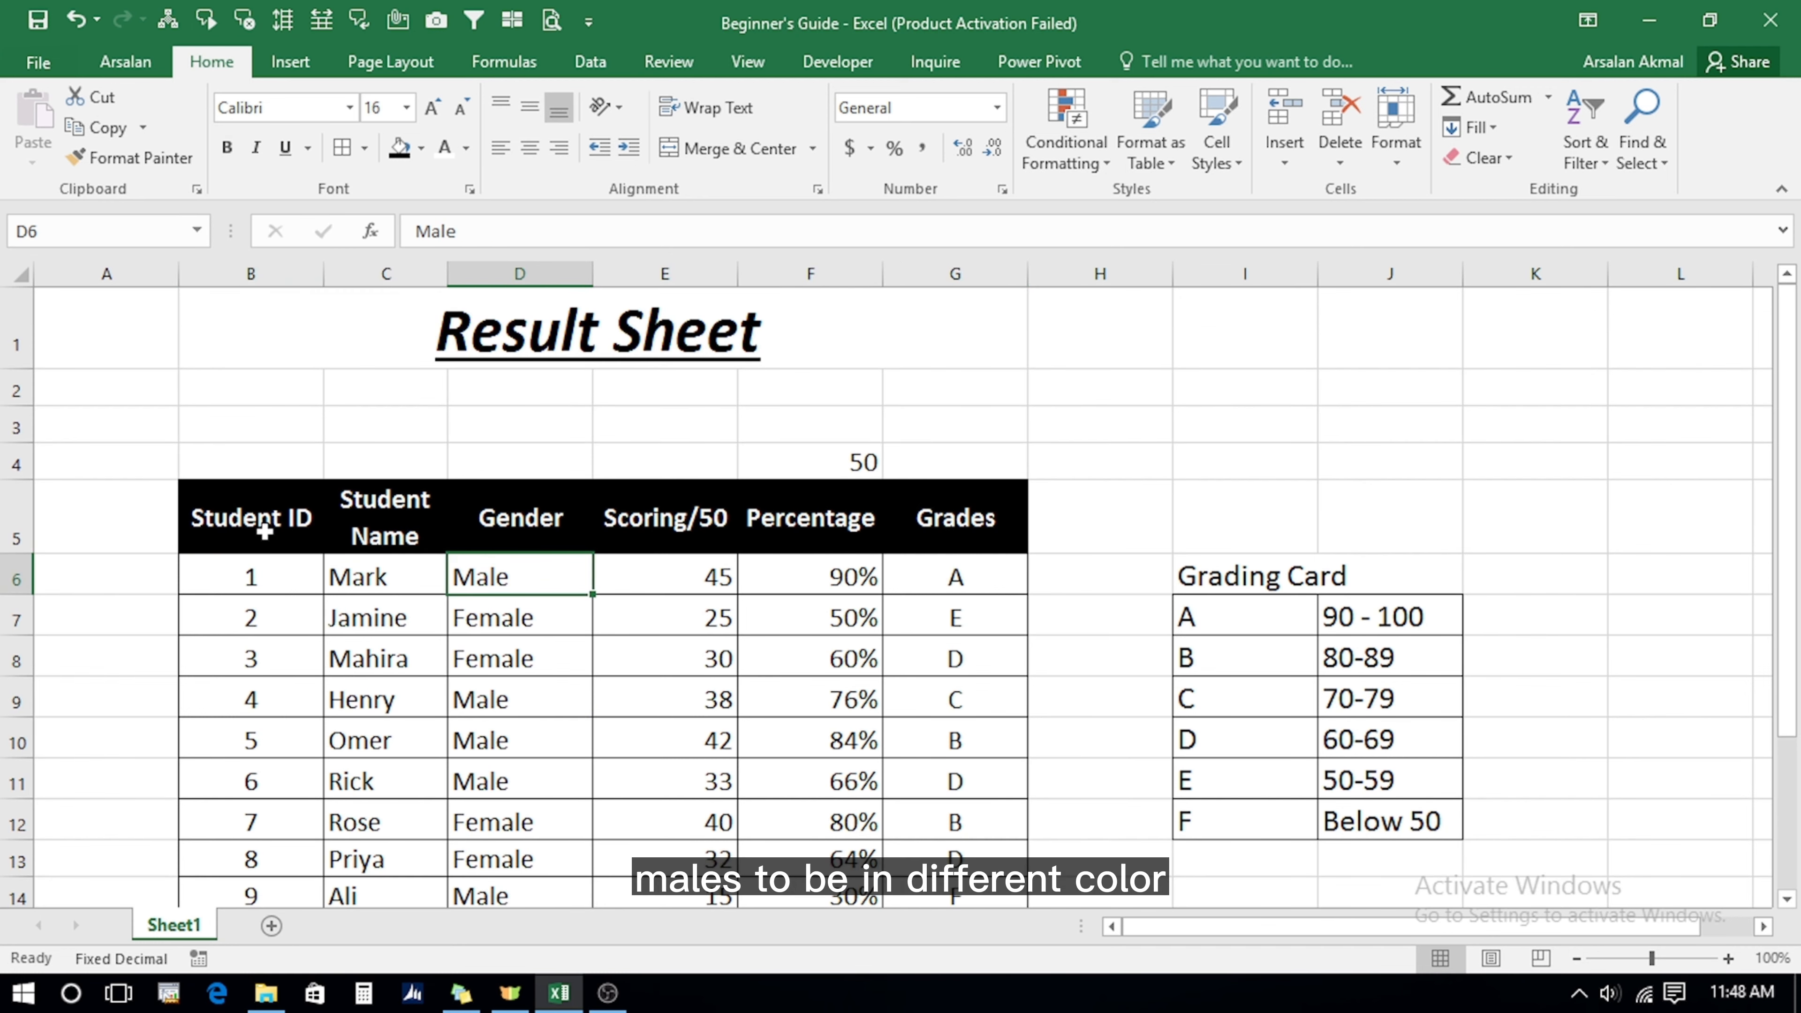
key(Down)
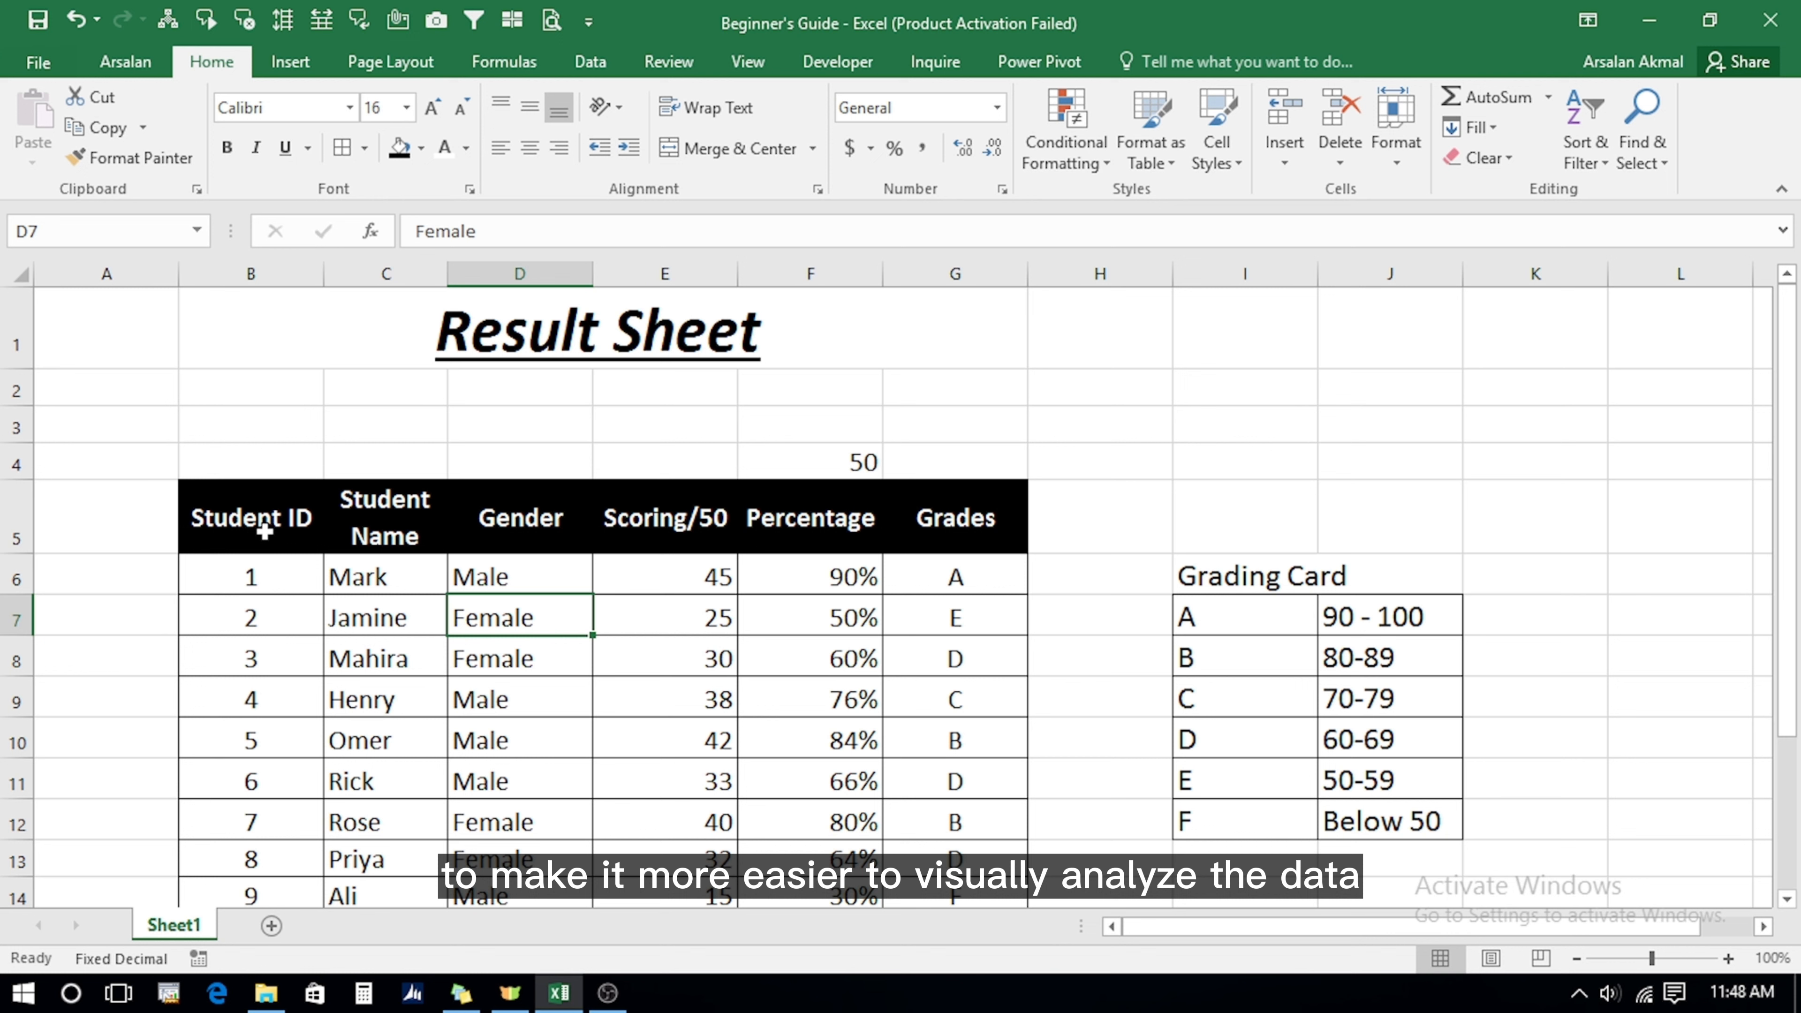
Add filters to the student table from B5 to G15, leaving out the Overall Average row.
key(Up)
key(Up)
key(Left)
key(Left)
key(shift+Right)
key(shift+Right)
key(shift+Right)
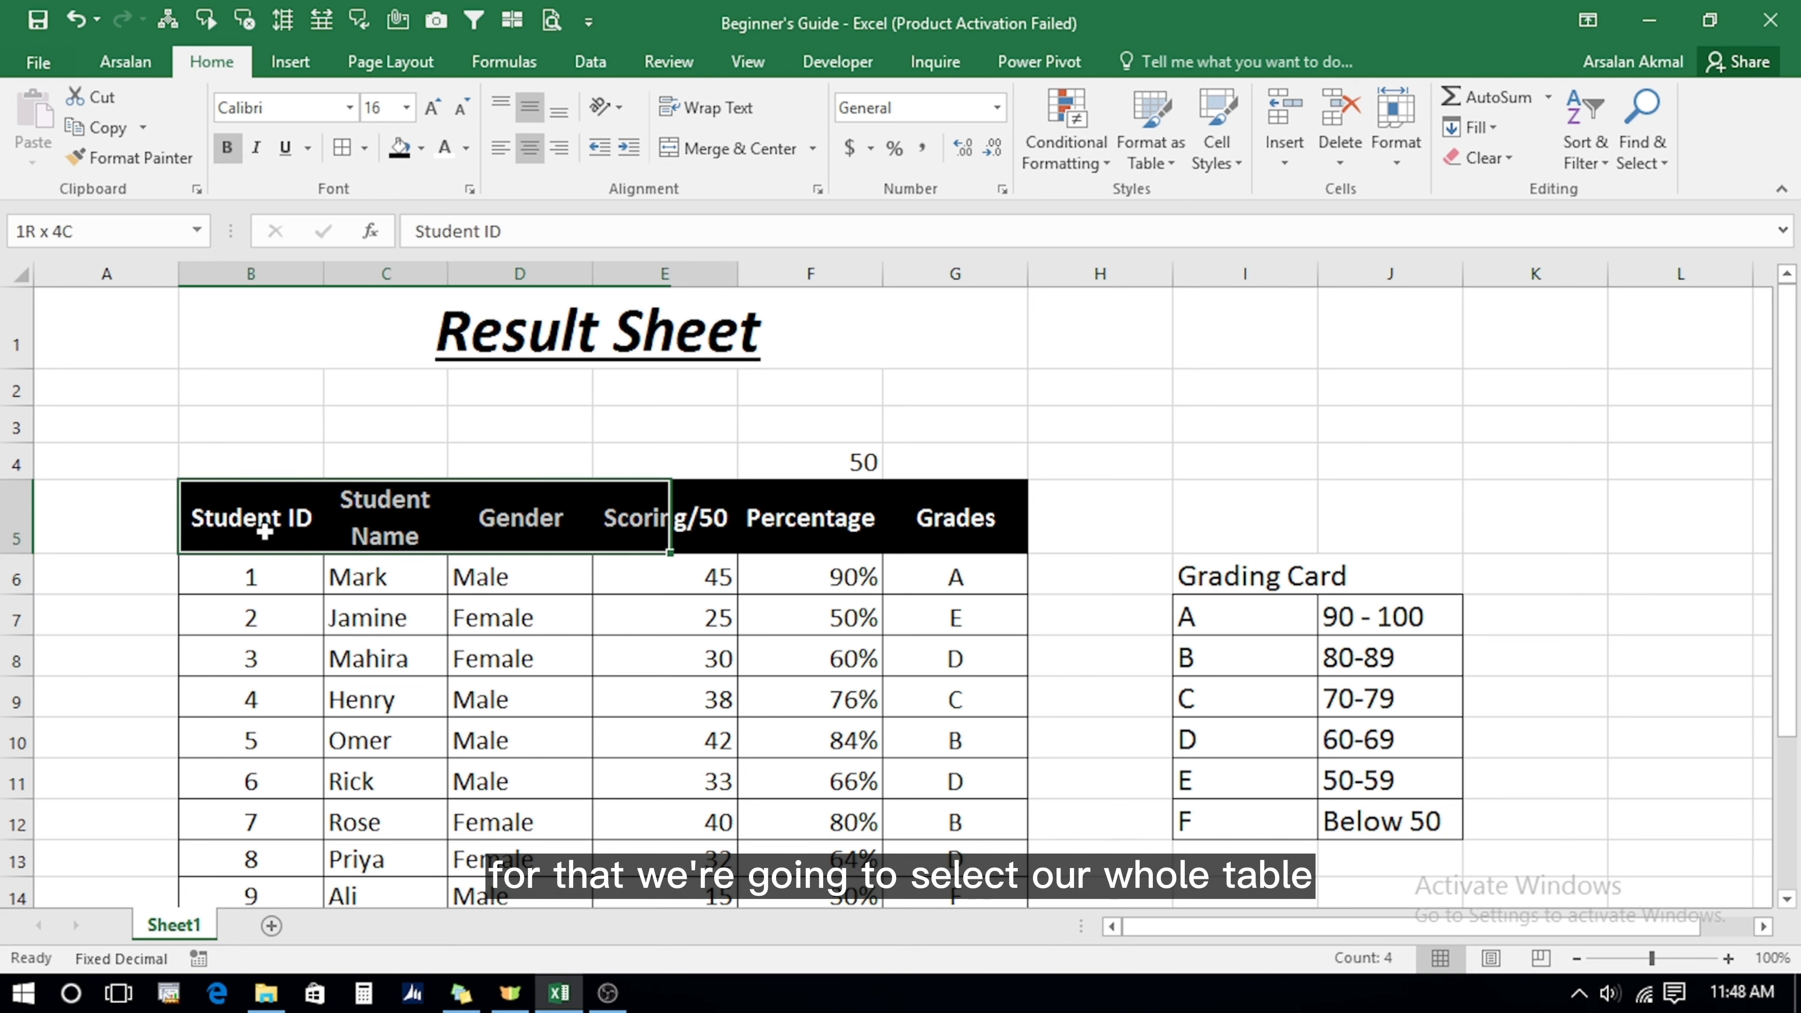
key(shift+Right)
key(shift+Right)
key(shift+Down)
key(shift+Up)
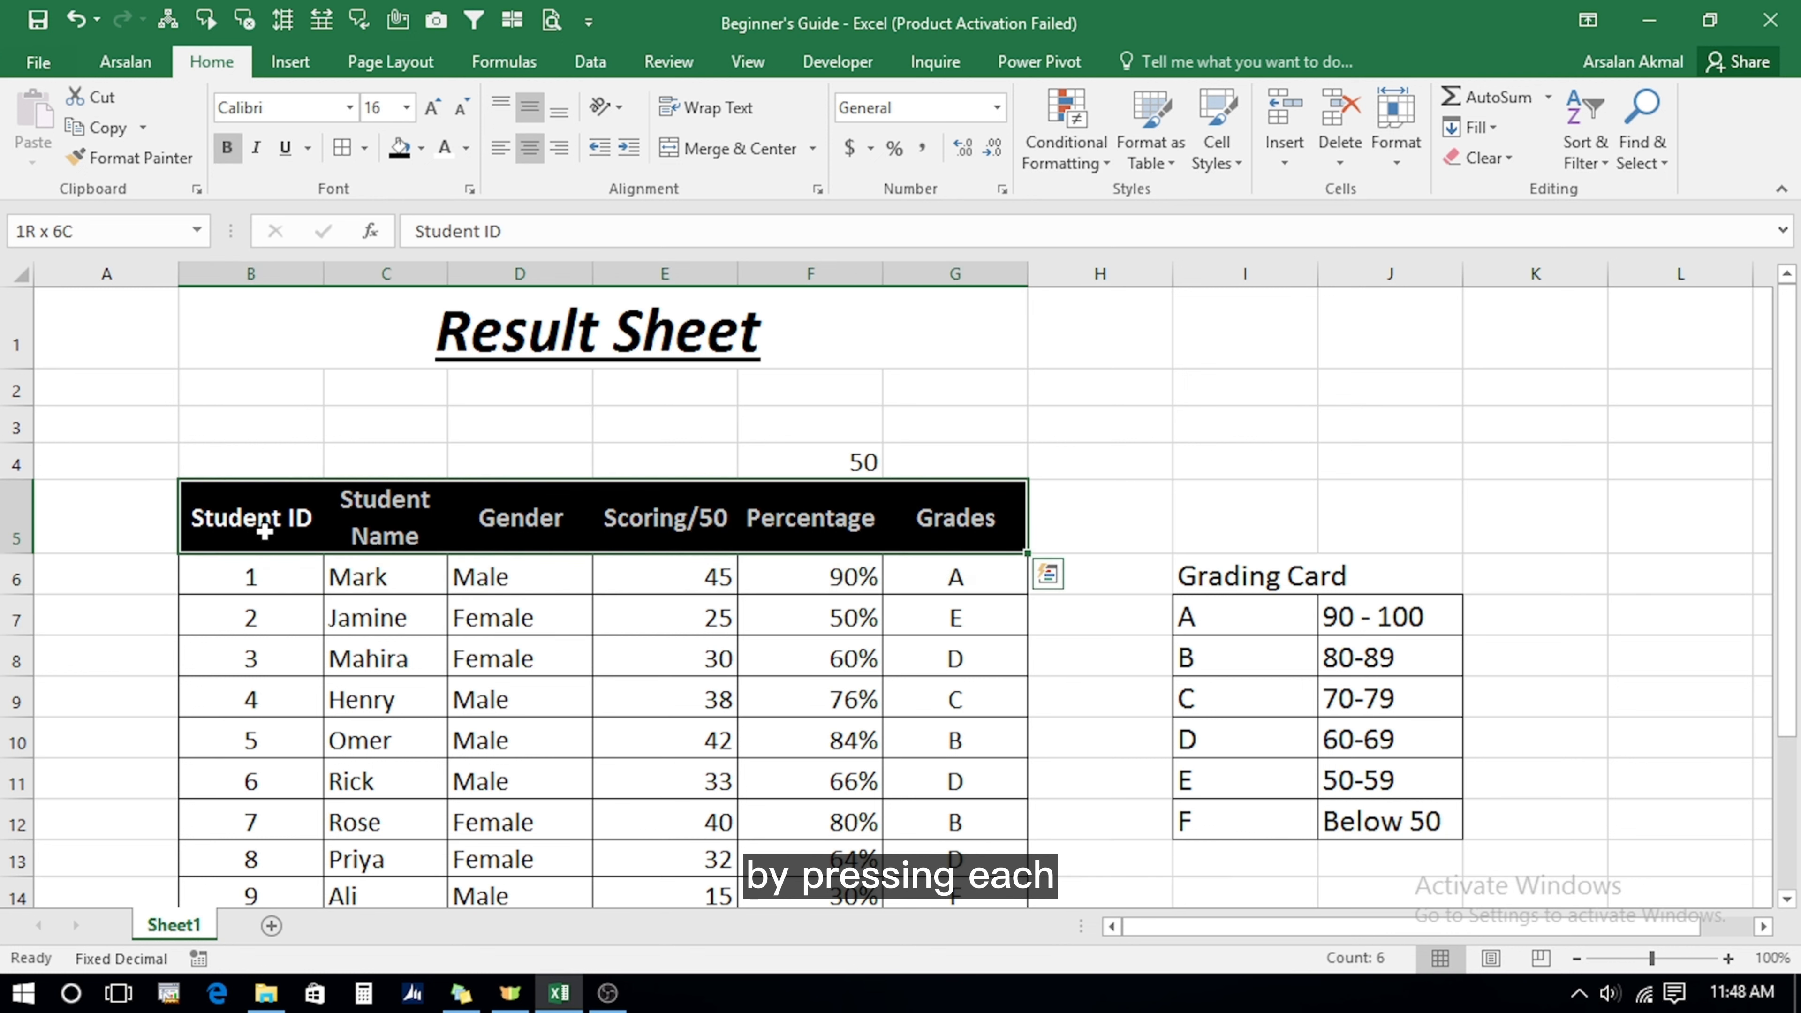
key(shift+Down)
key(shift+Down)
key(shift+Down)
key(shift+Down)
key(shift+Down)
key(shift+Down)
key(shift+Down)
key(shift+Down)
key(shift+Down)
key(shift+Down)
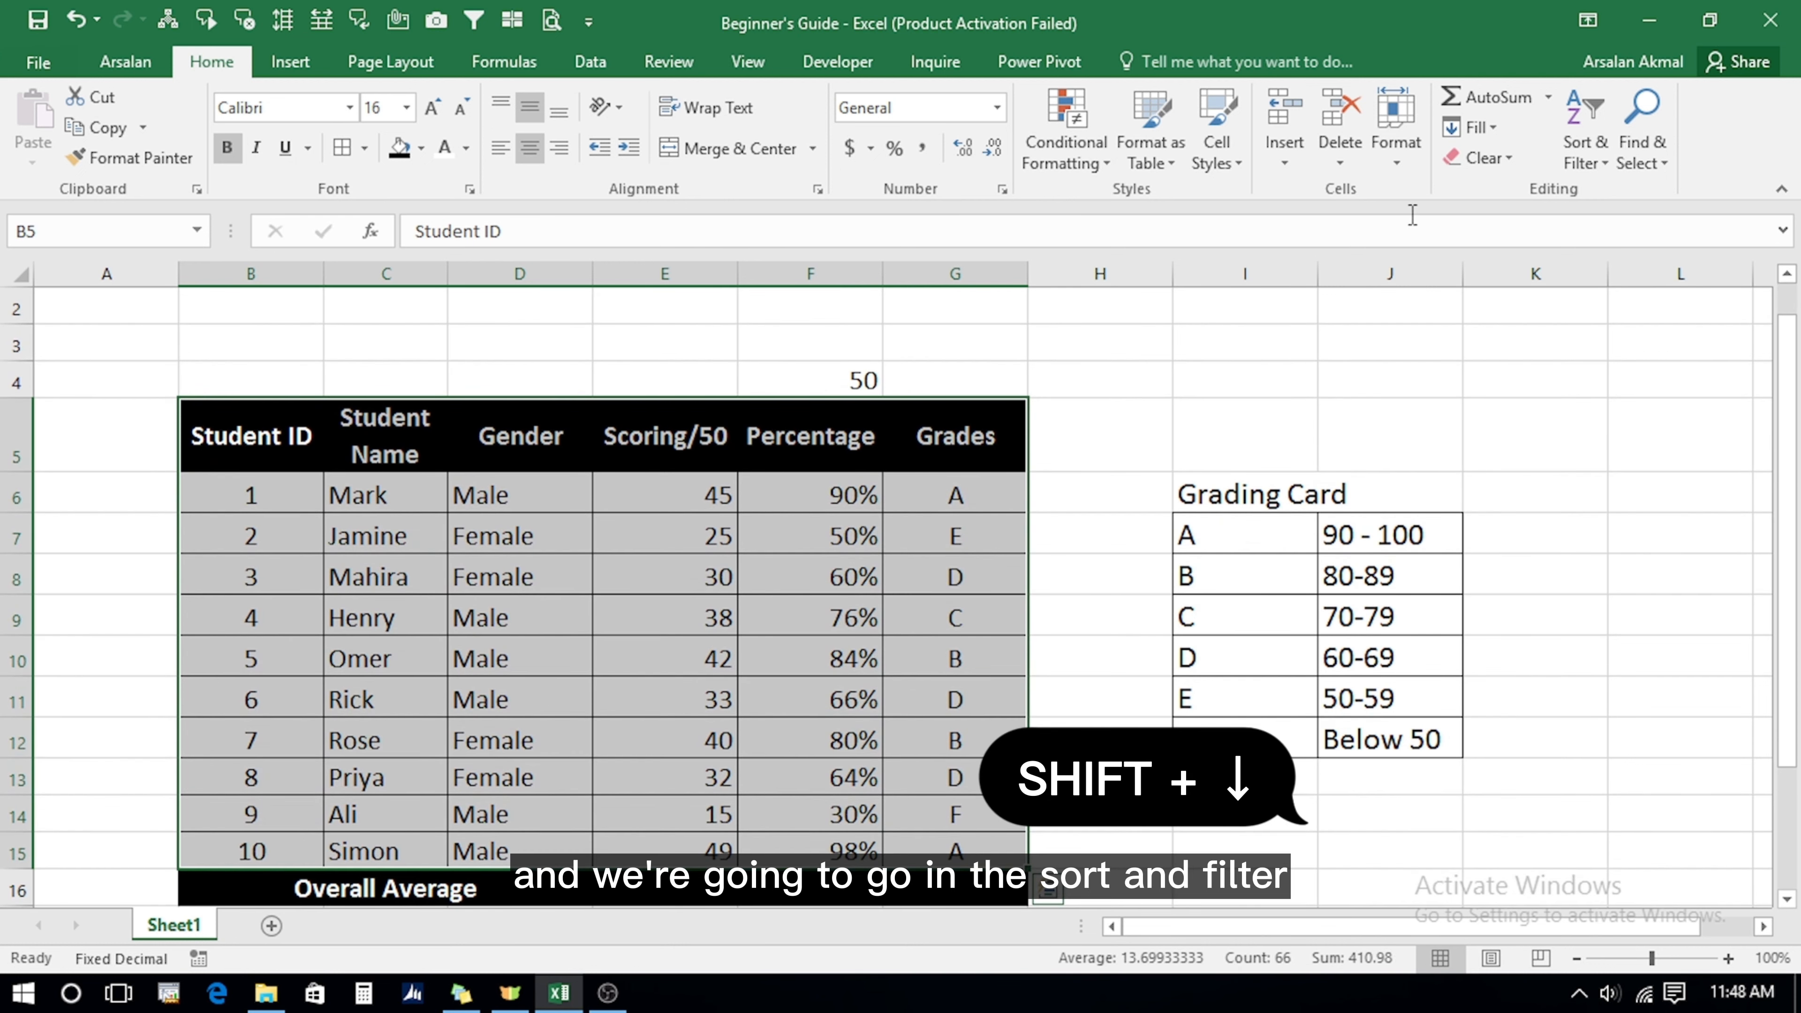
click(1580, 170)
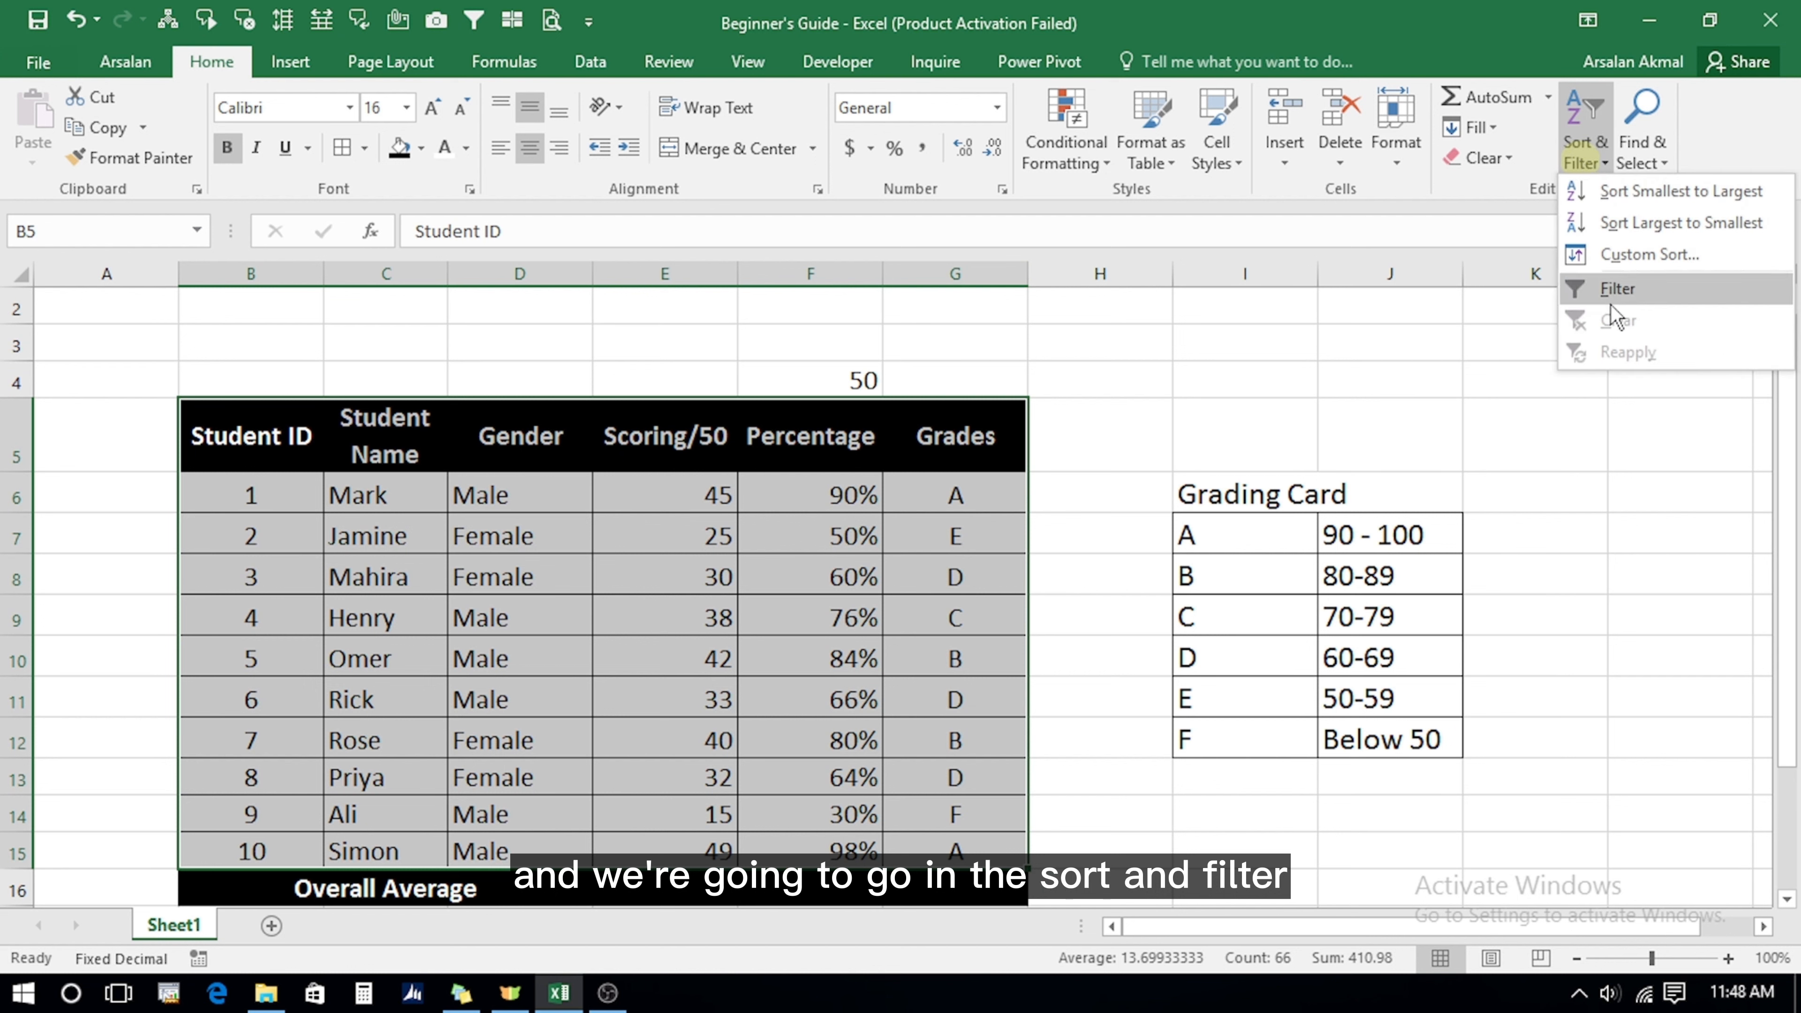
click(1606, 289)
Filter the Gender column to show only the Female rows.
click(560, 538)
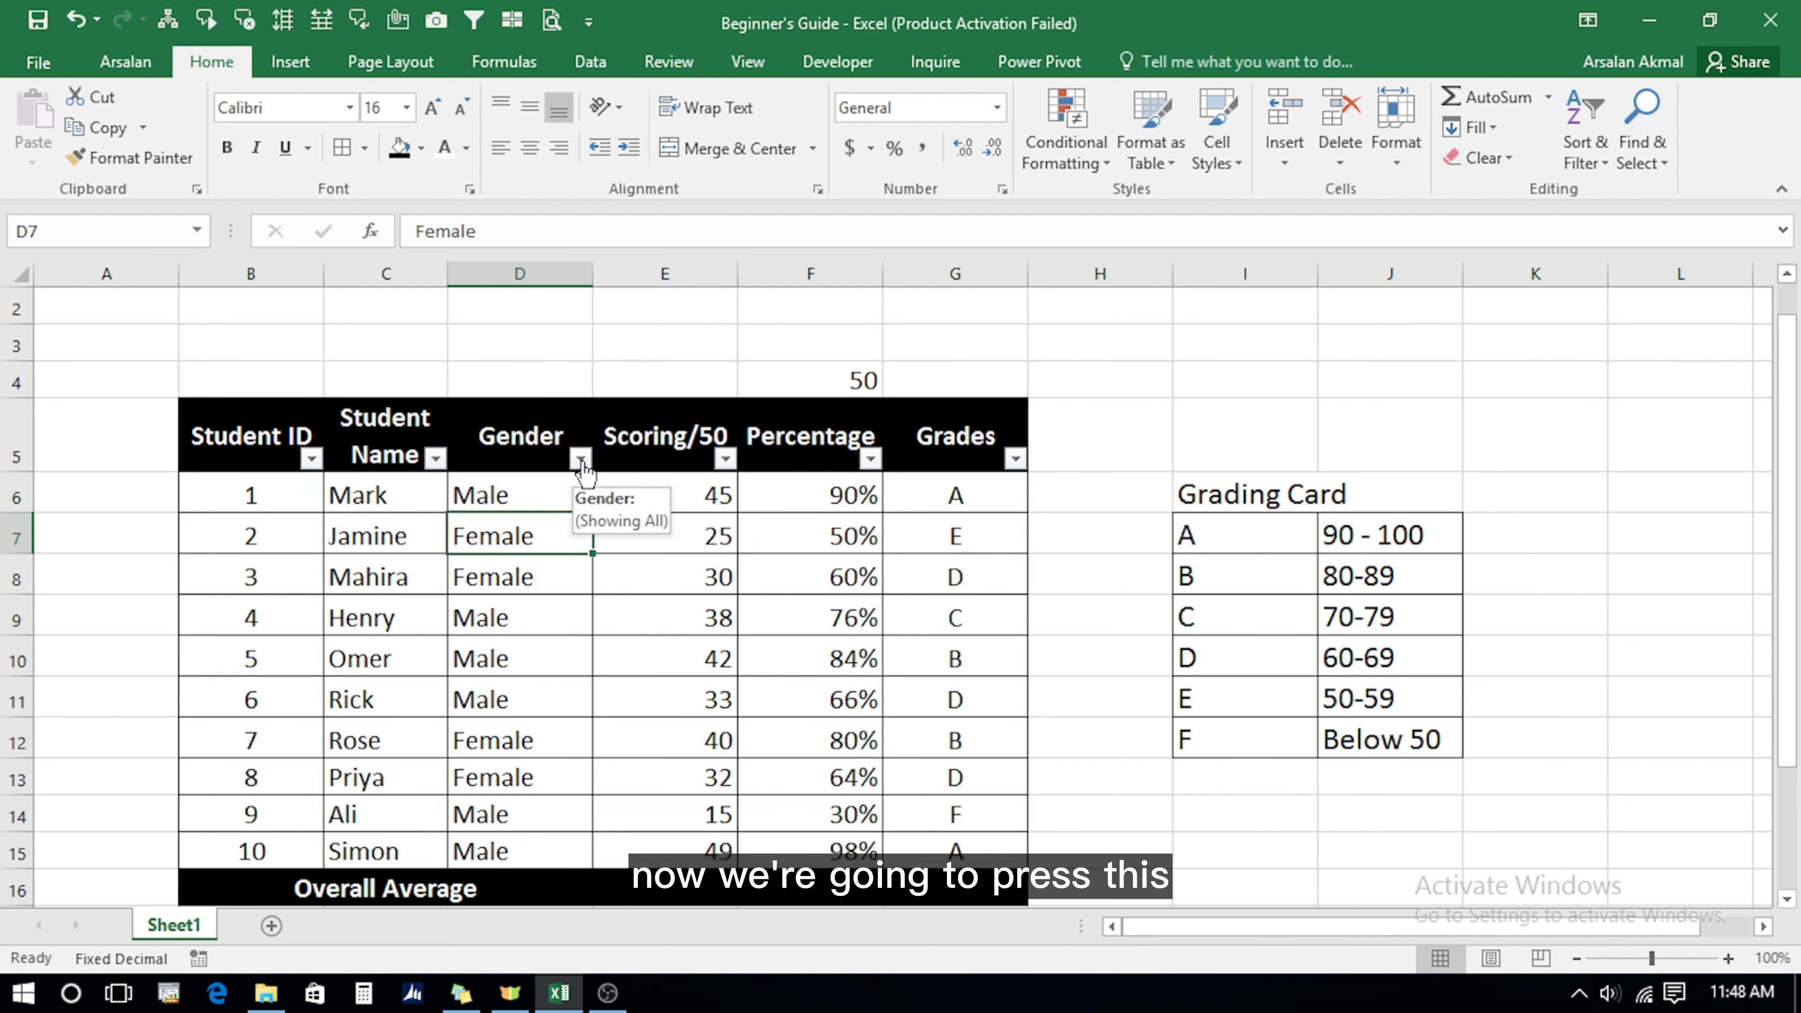
click(581, 459)
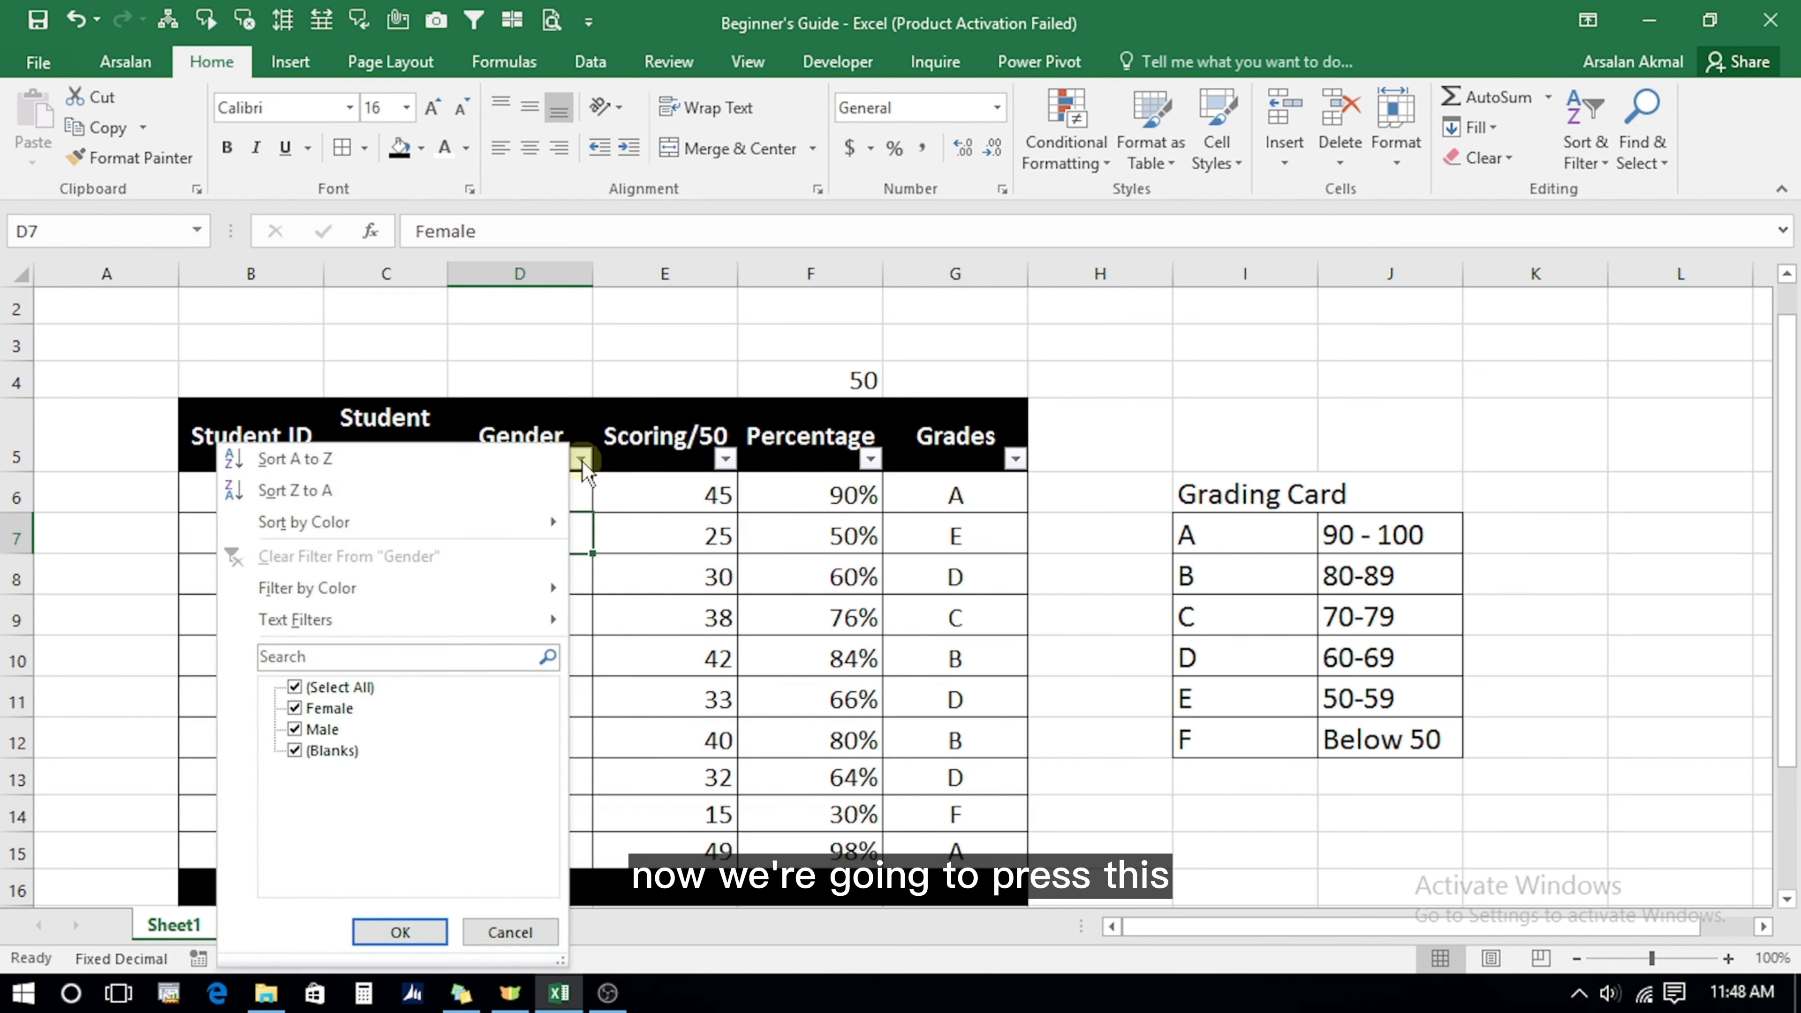
click(295, 686)
click(295, 708)
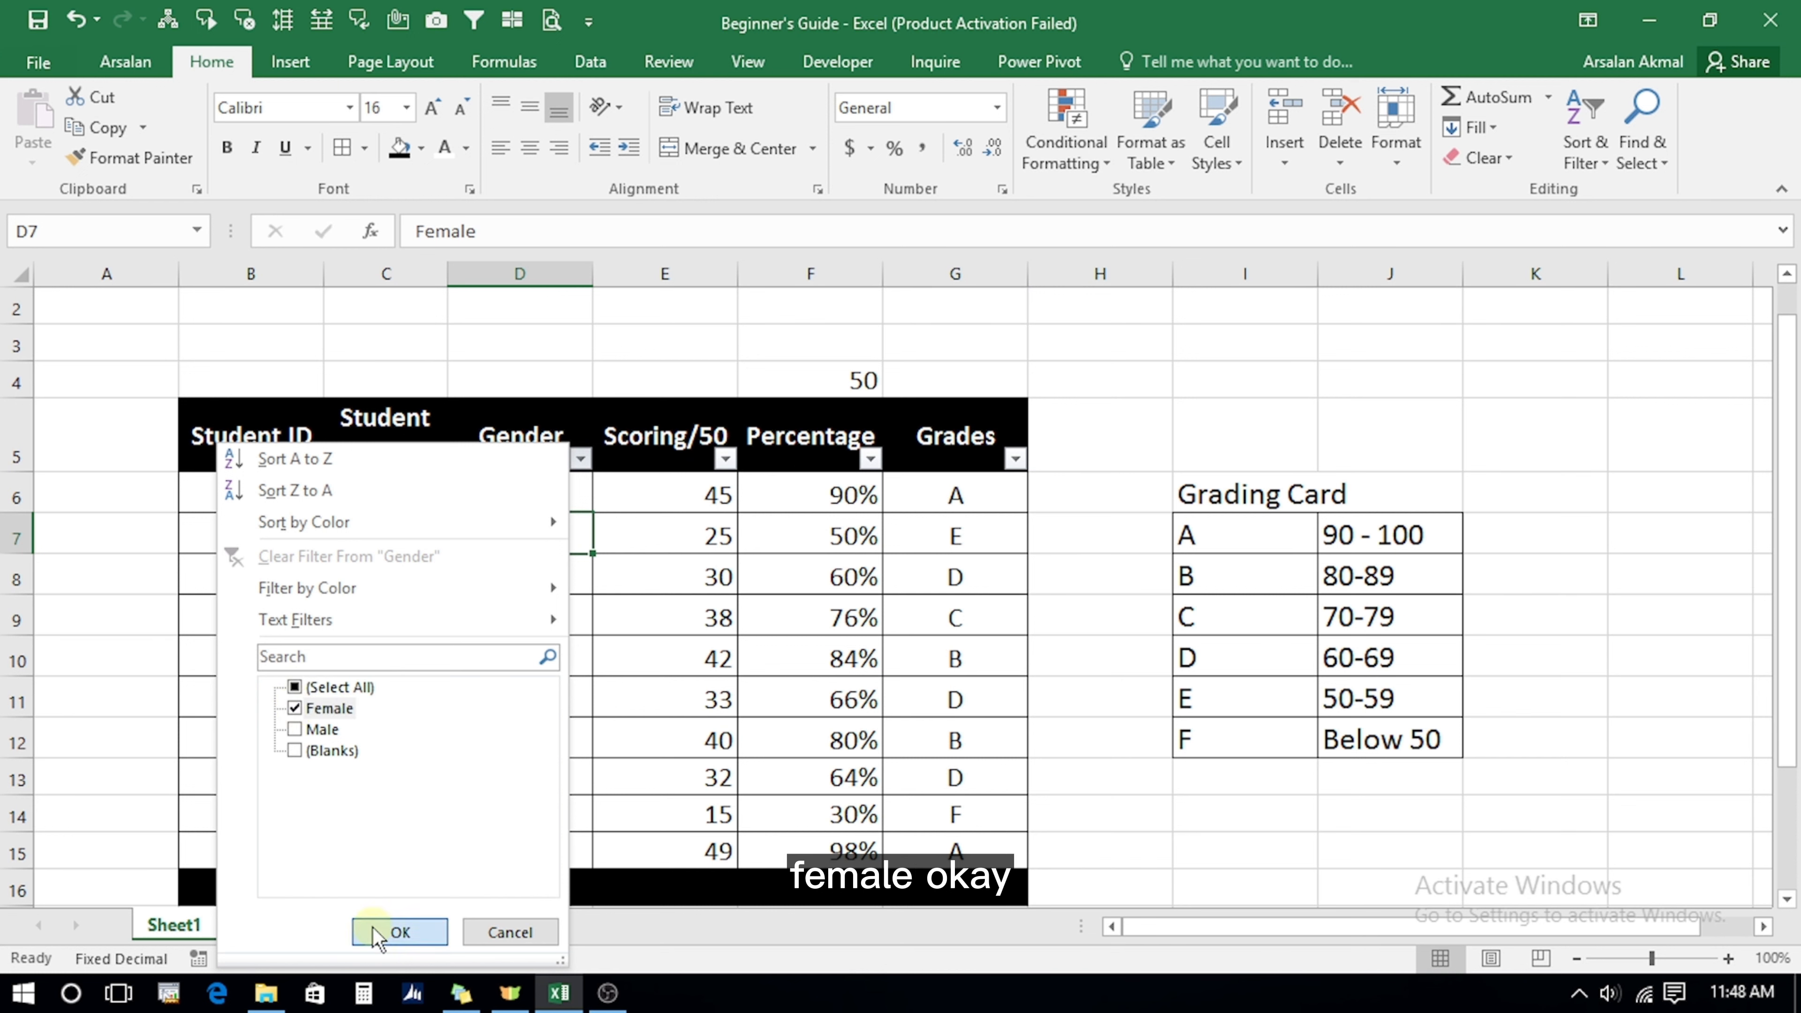
click(400, 931)
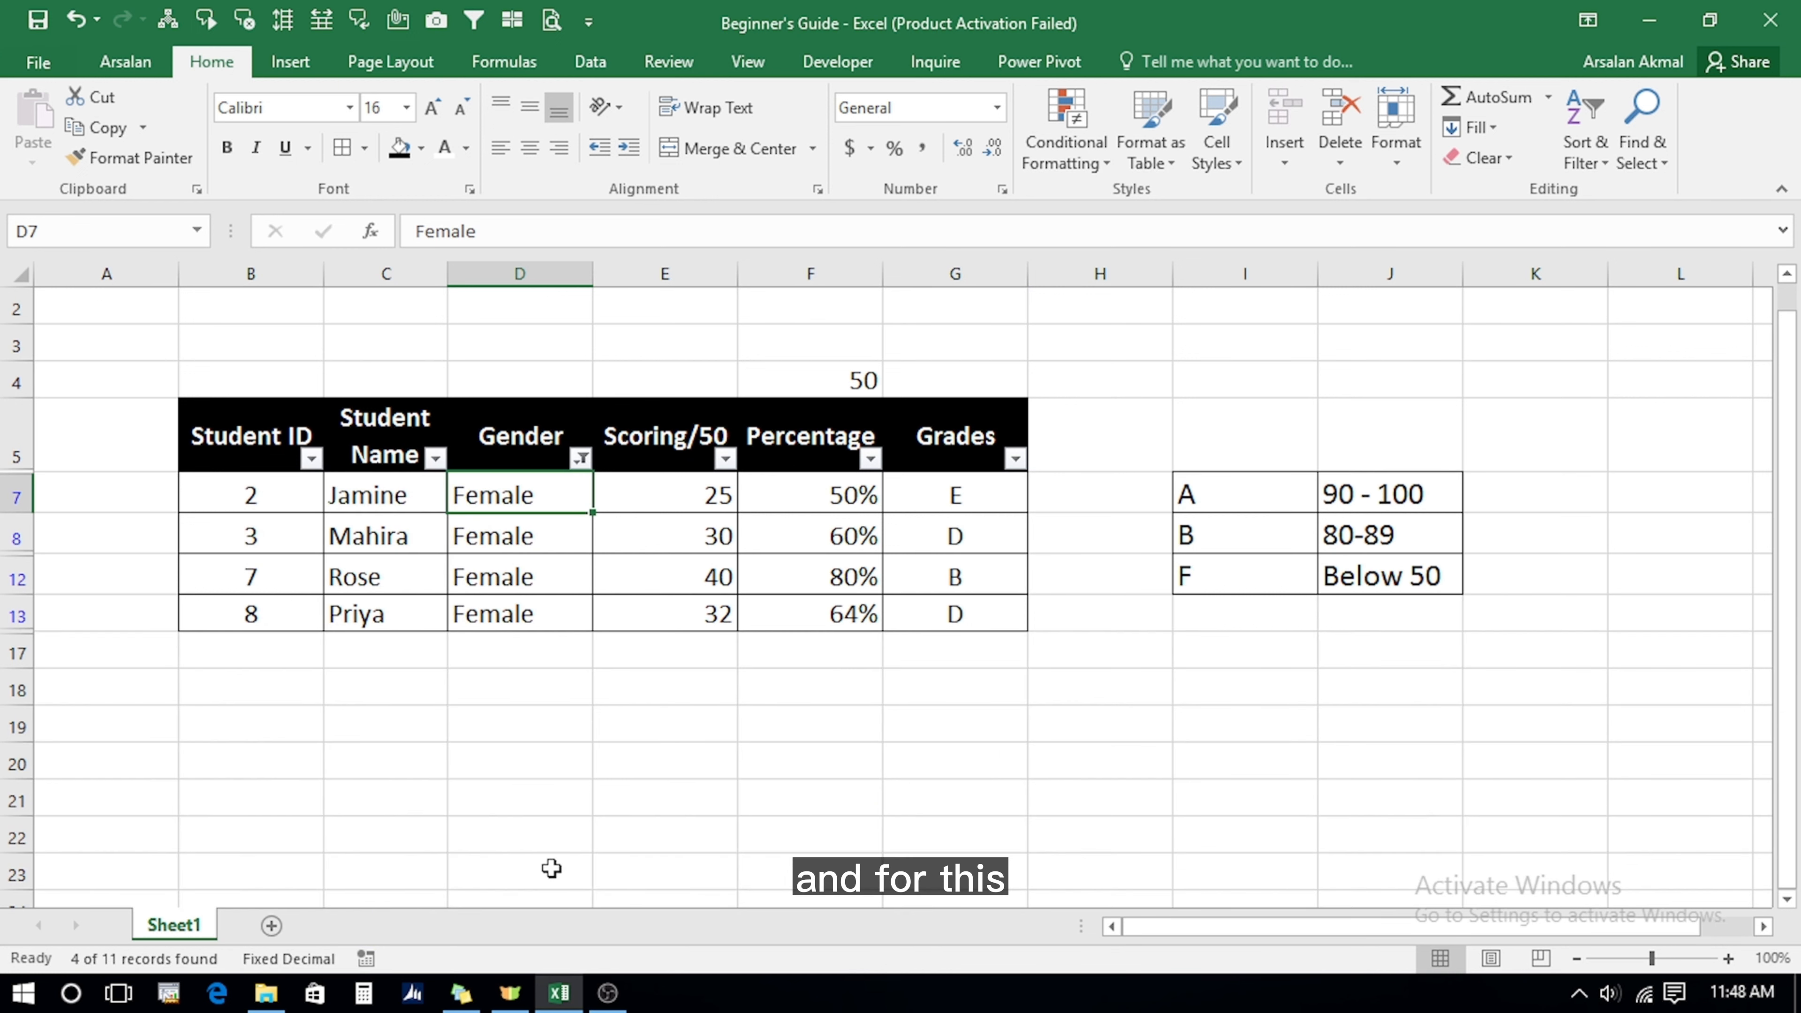
Fill all the filtered Female cells in the Gender column with light orange.
key(Left)
key(Left)
key(shift+Down)
key(shift+Down)
key(Right)
key(Right)
key(shift+Down)
key(shift+Down)
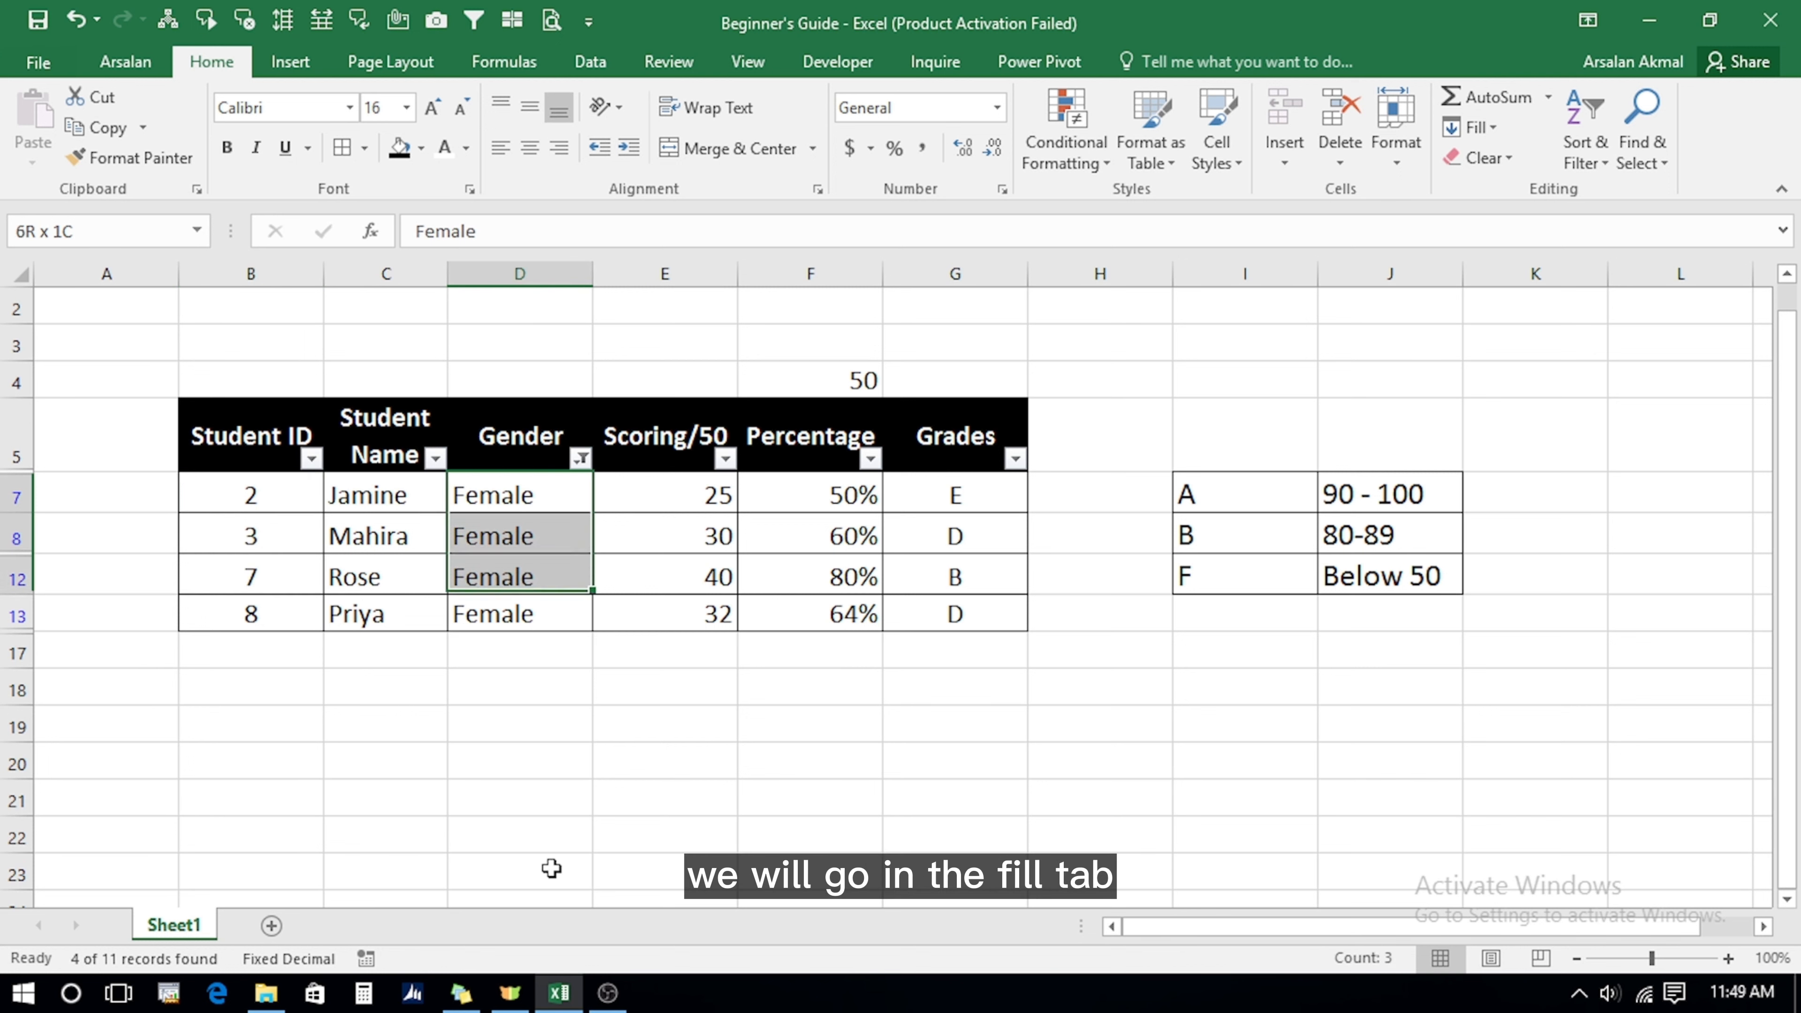
key(shift+Down)
click(421, 148)
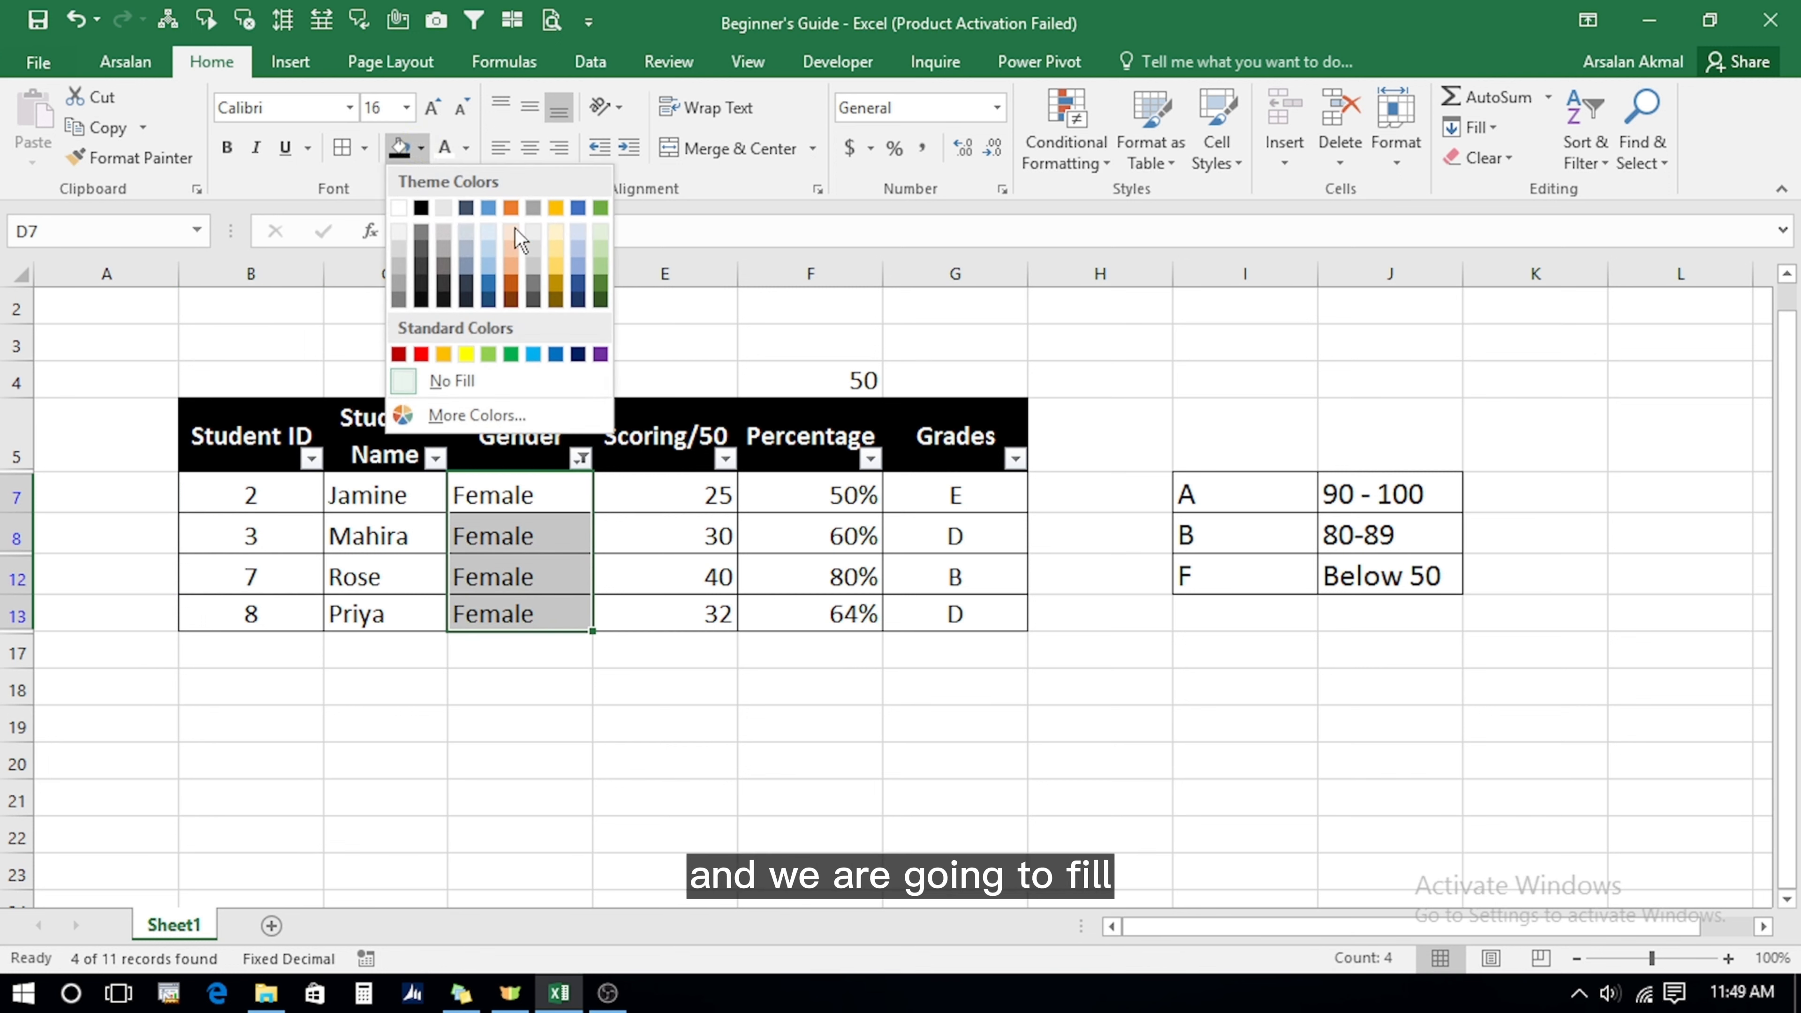
click(515, 257)
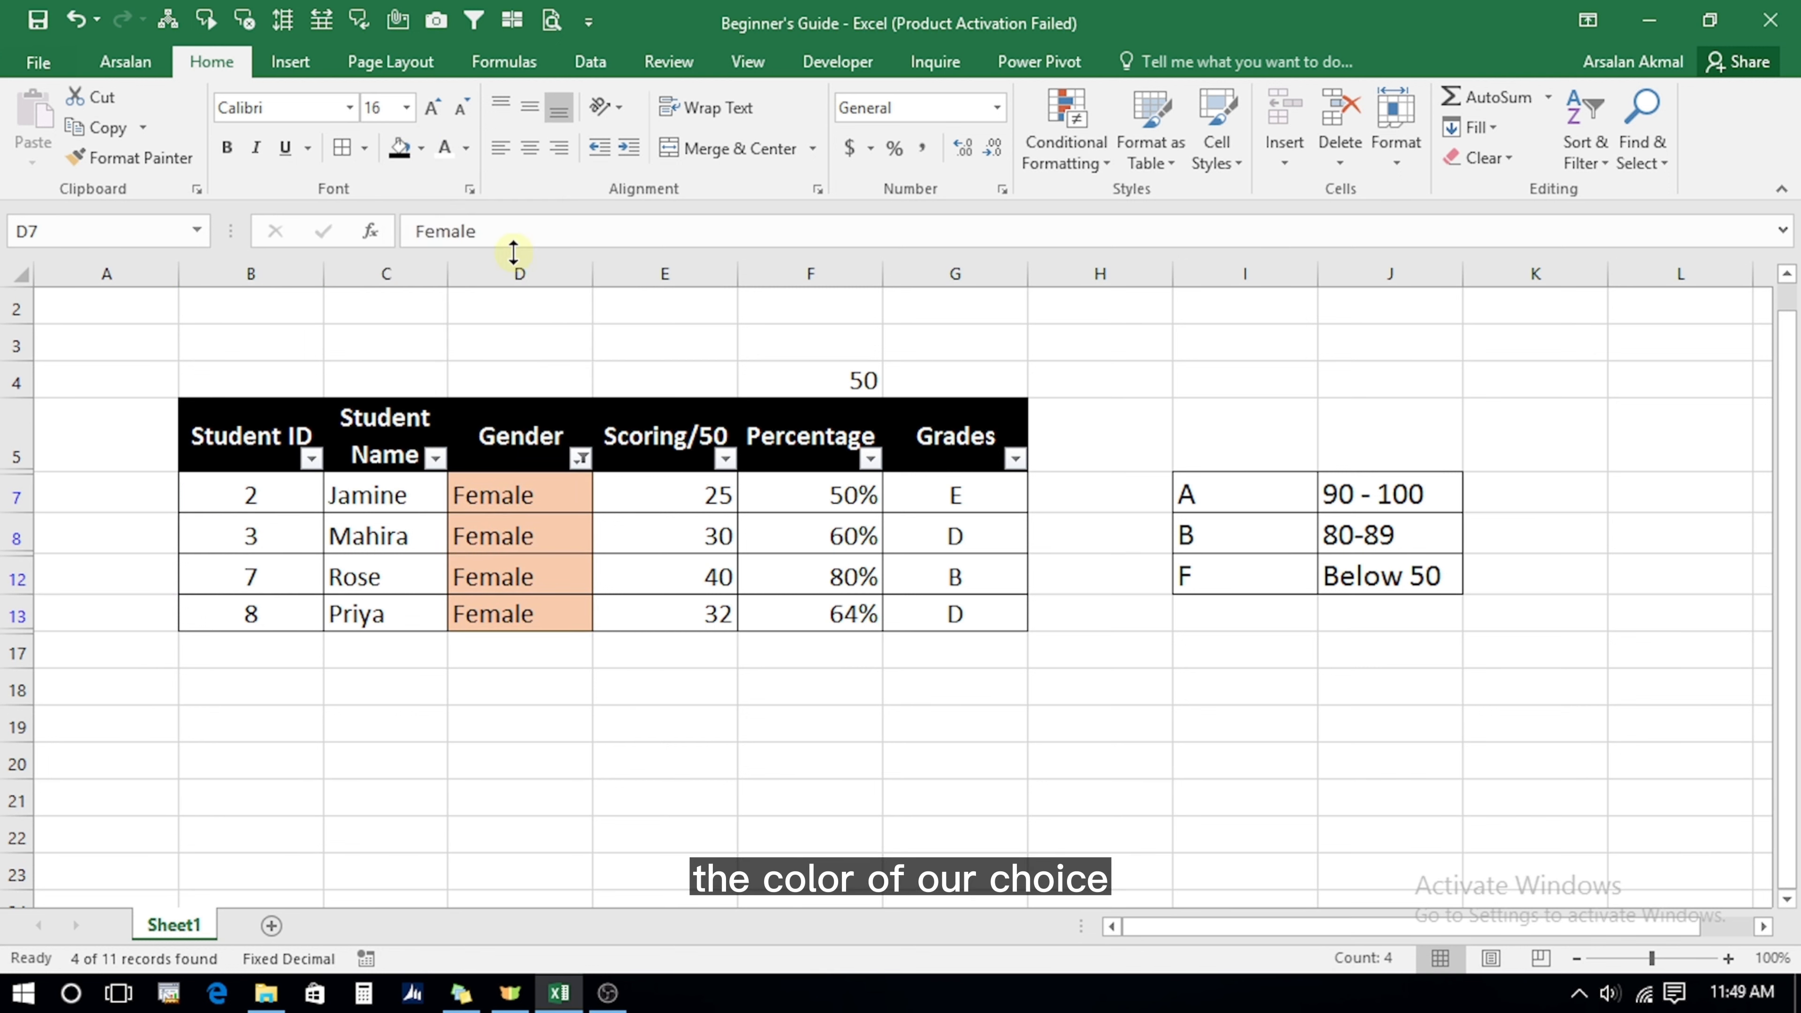
Change the Gender filter to show only the Male rows.
click(581, 458)
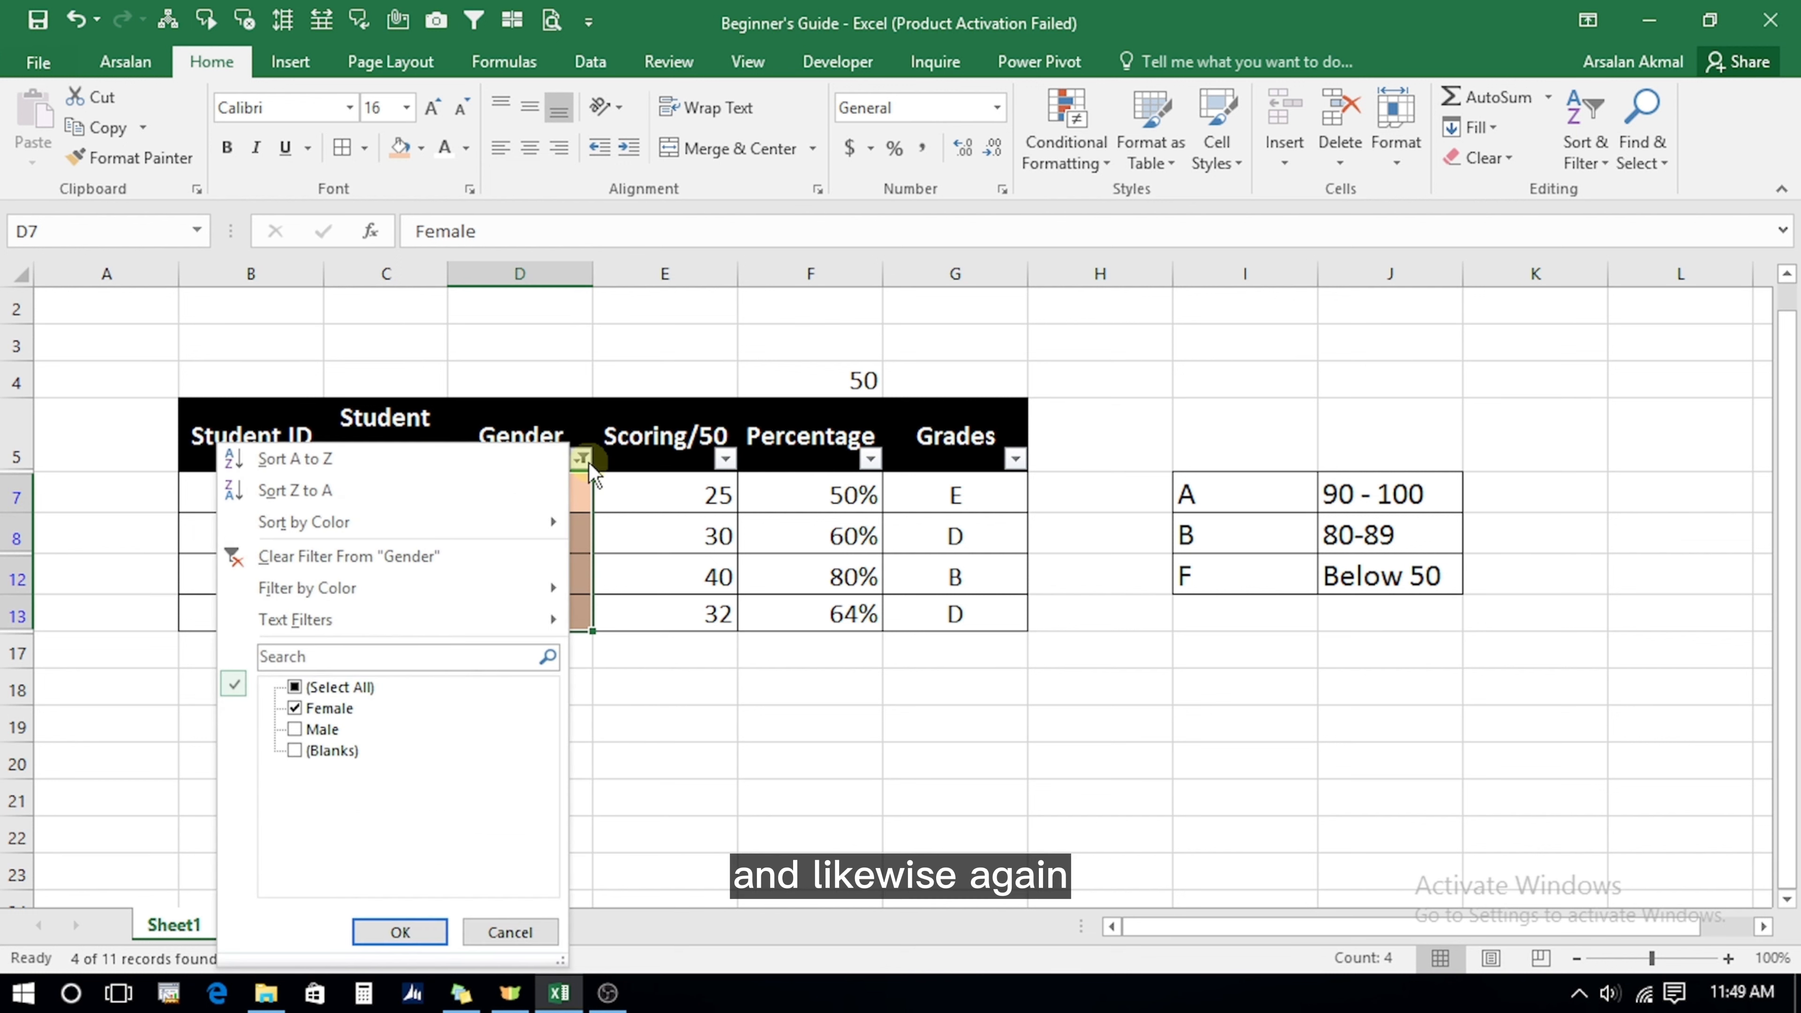
click(327, 710)
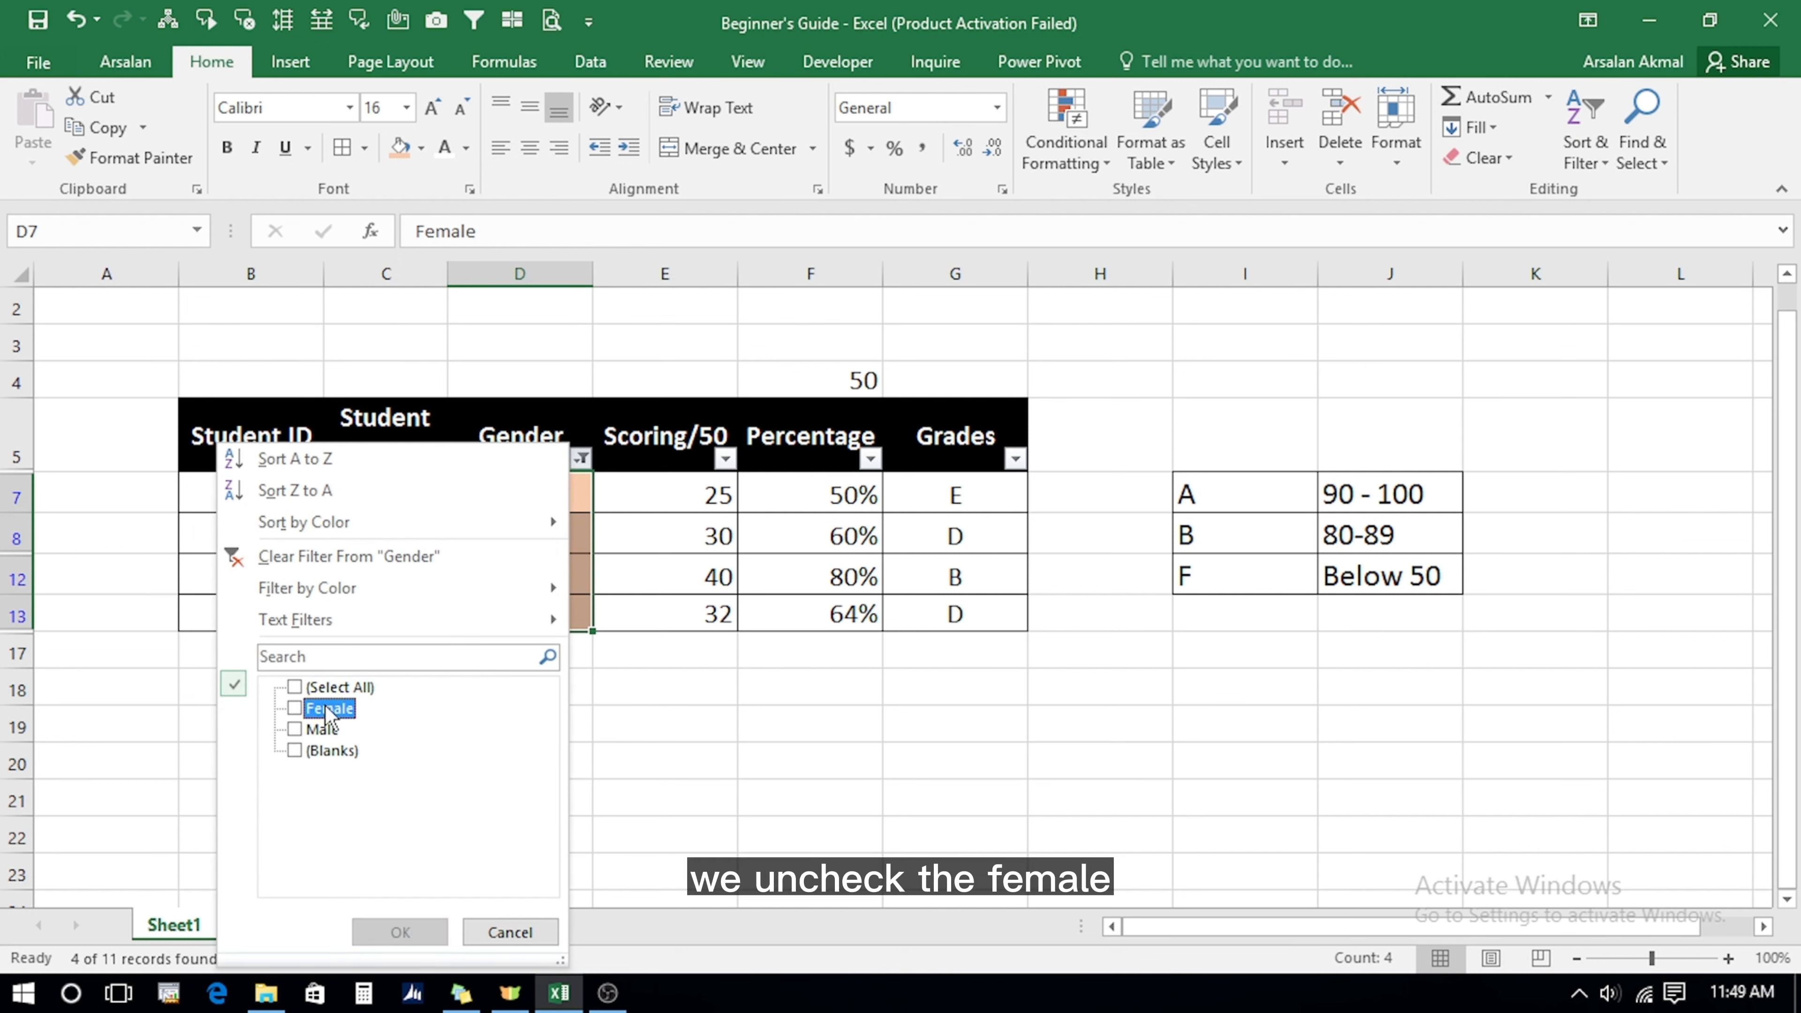
click(295, 731)
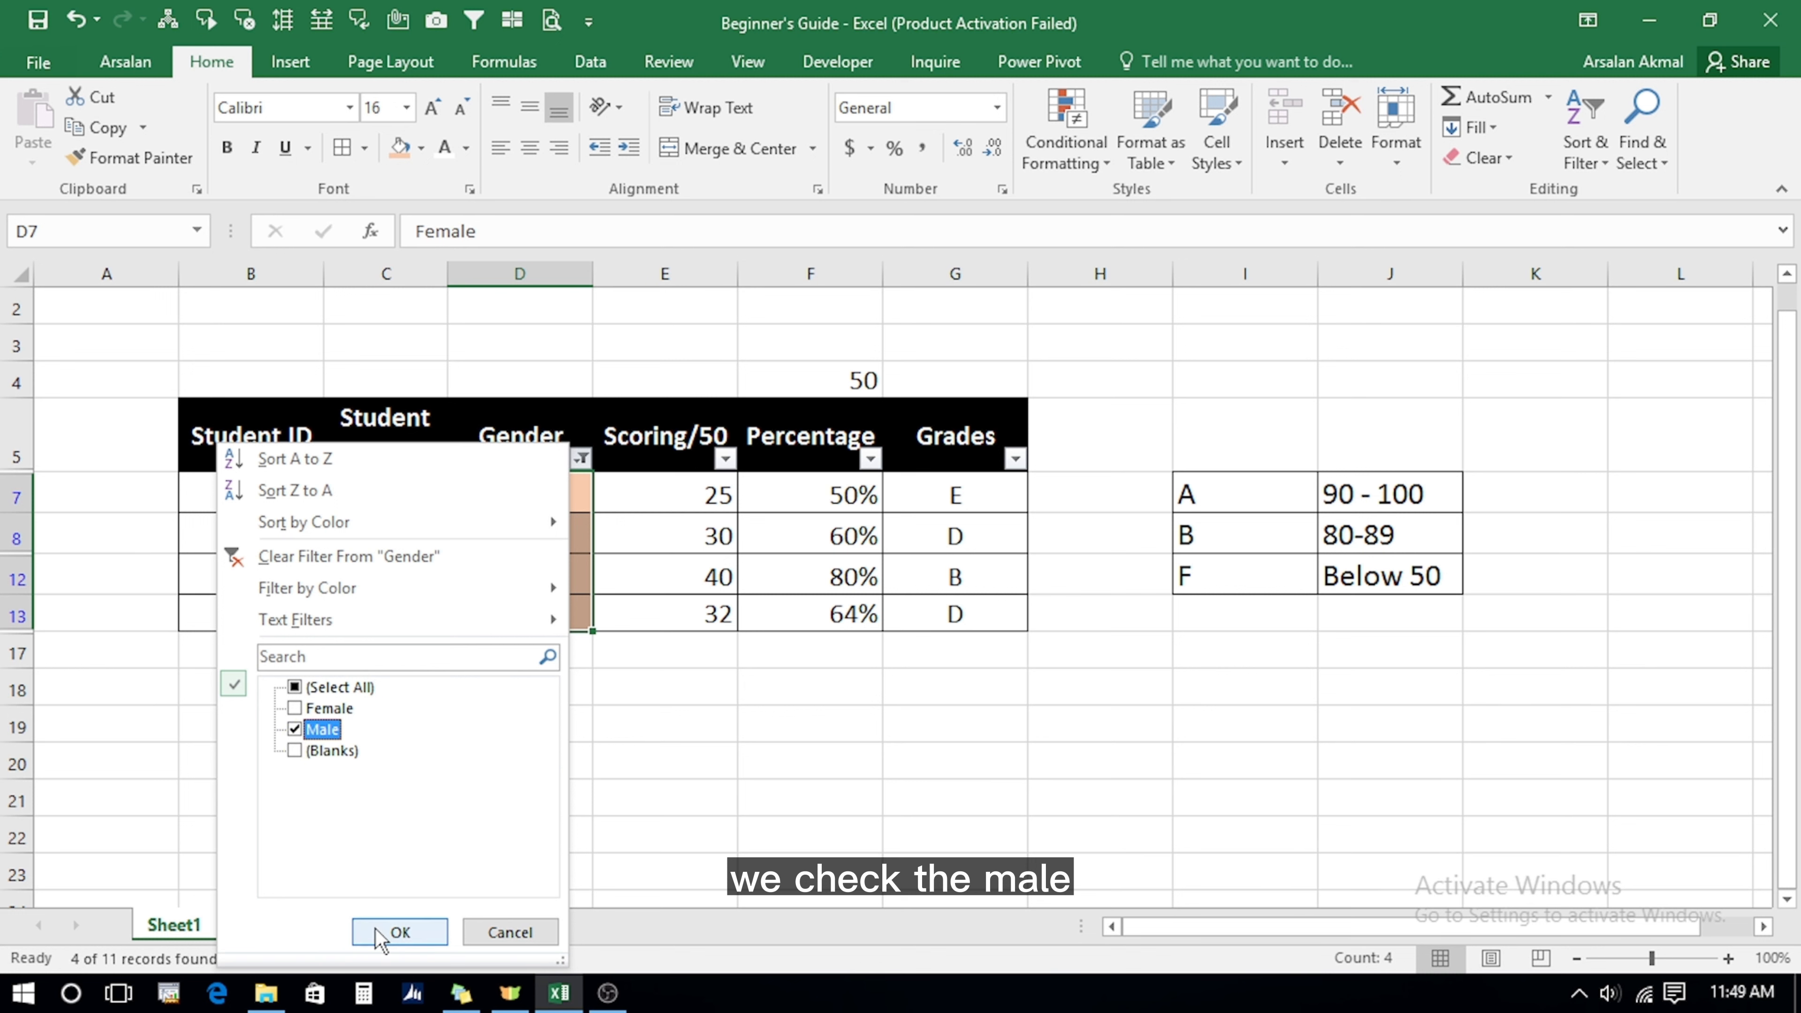
click(399, 932)
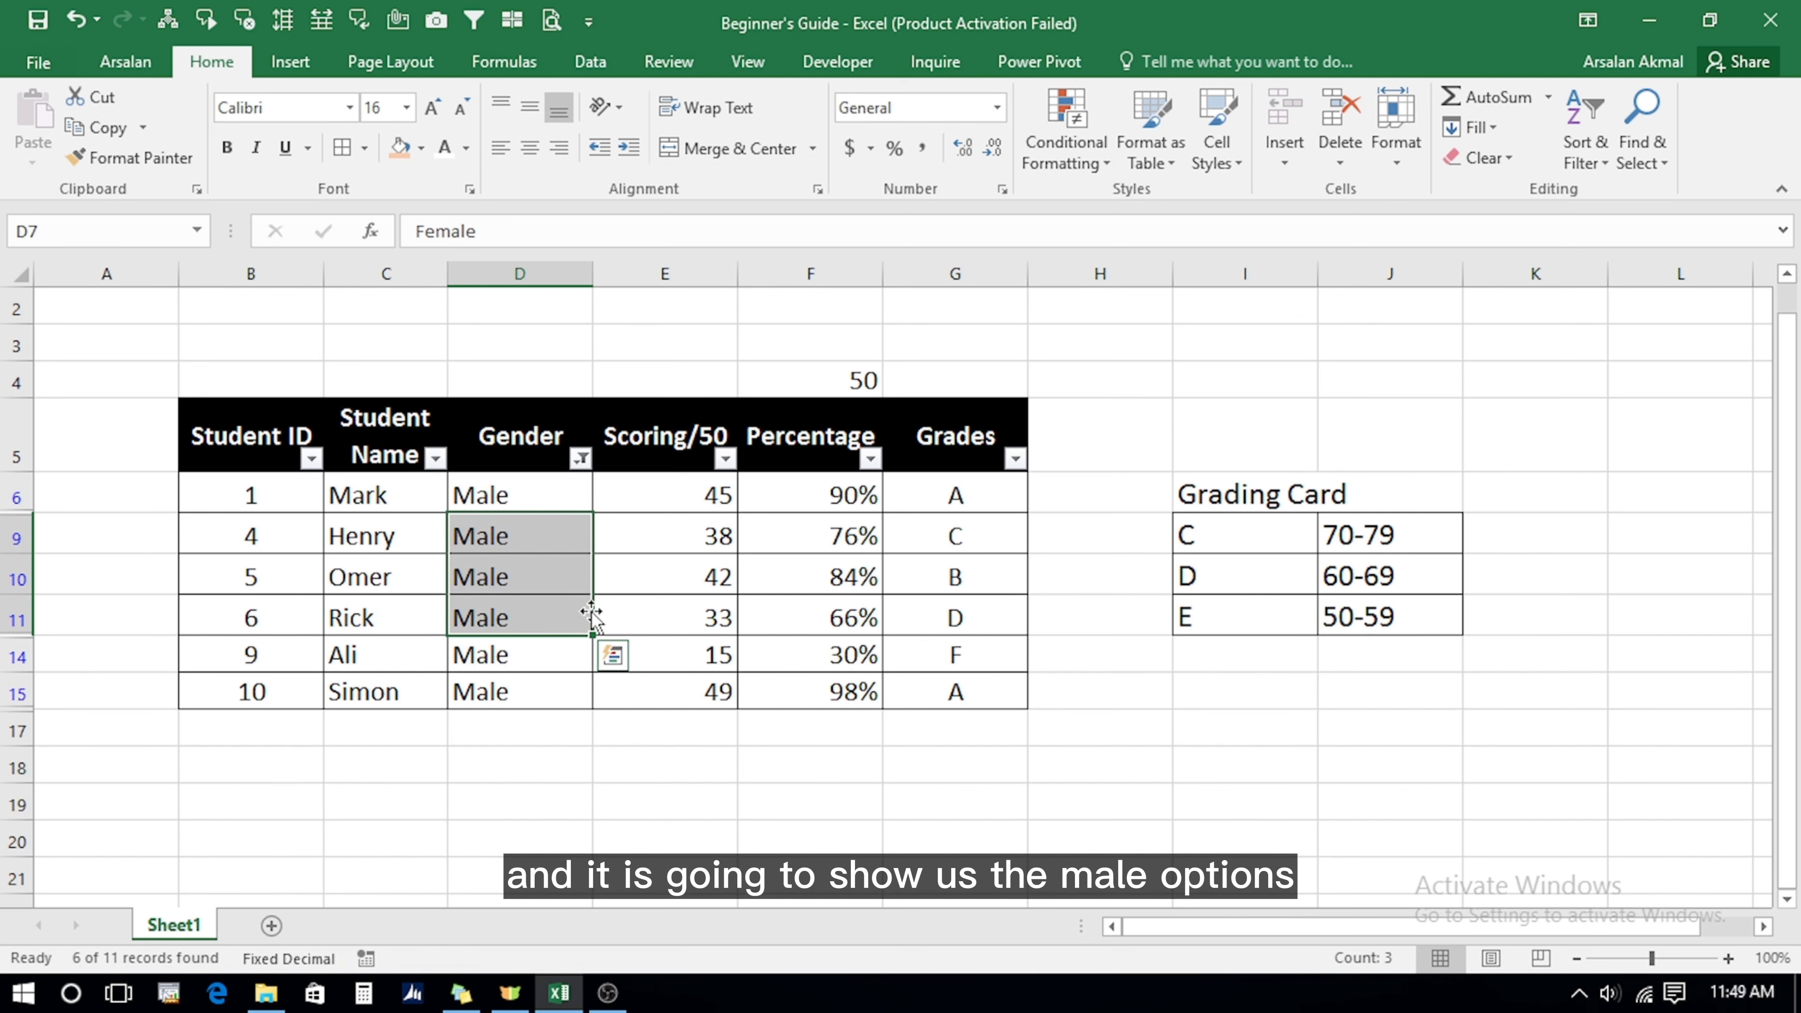
Fill all the filtered Male cells in the Gender column with light green.
key(shift+Down)
key(shift+Down)
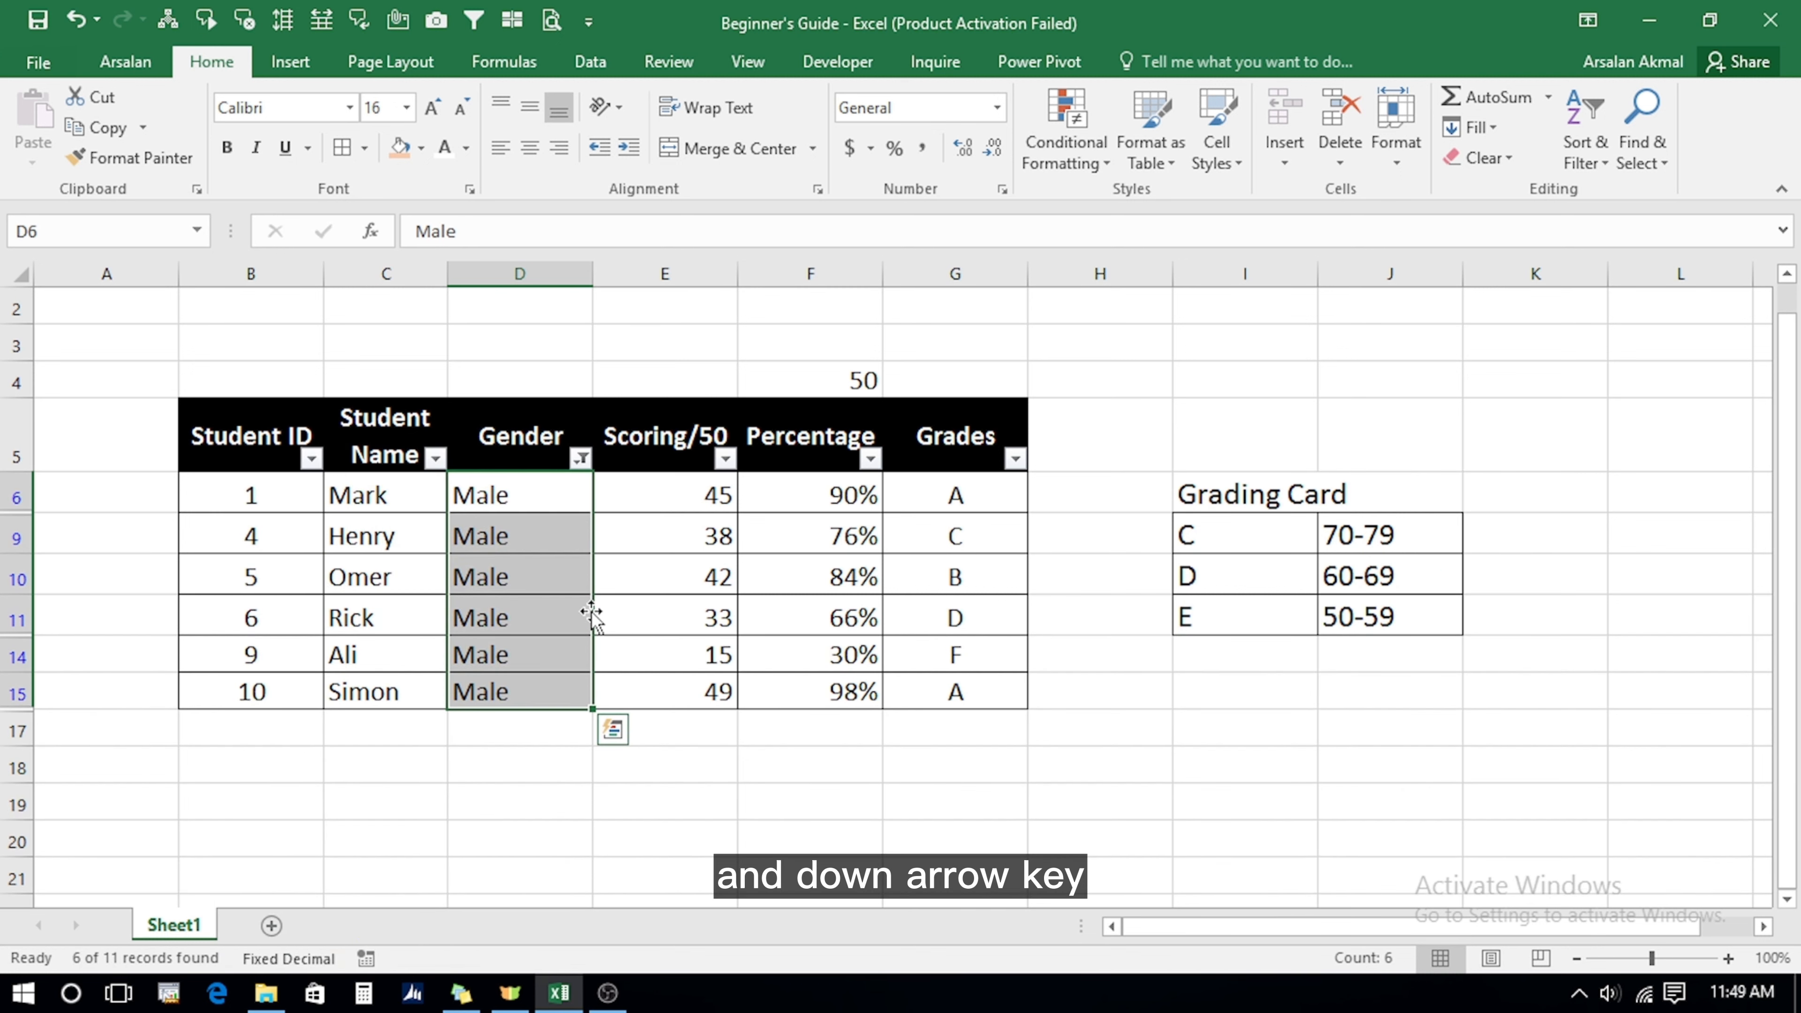
click(423, 148)
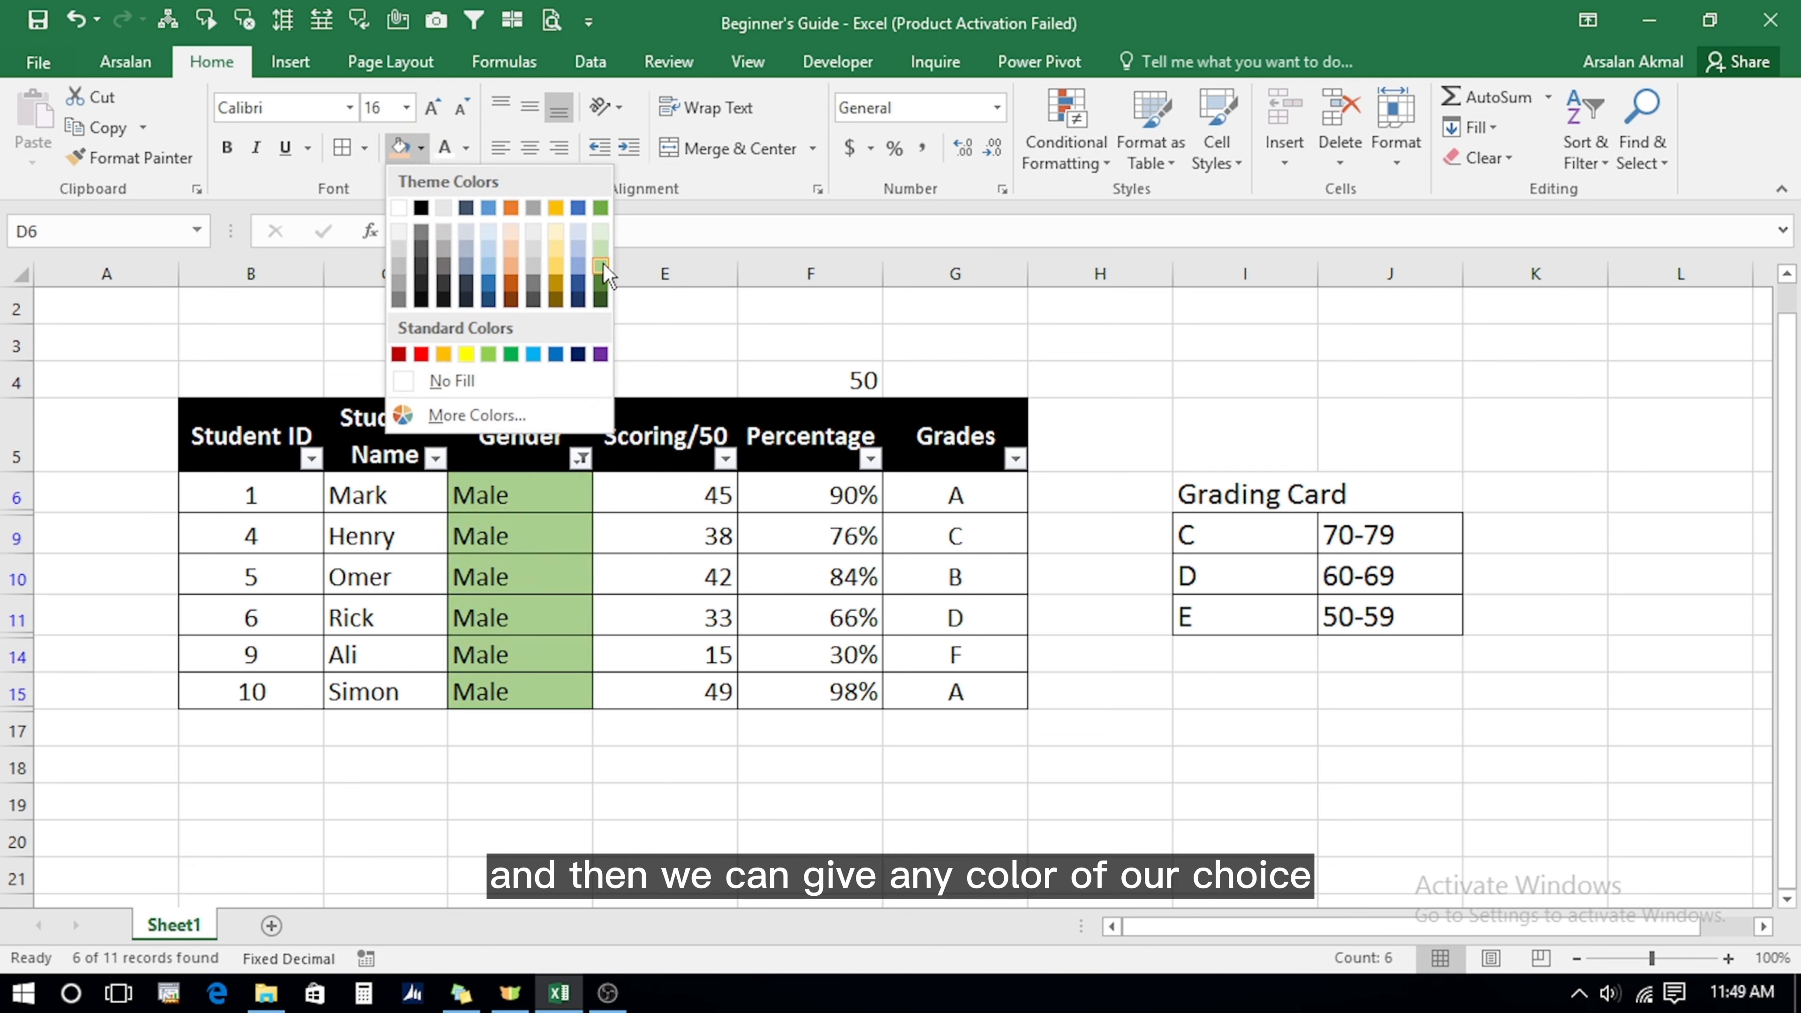
click(600, 267)
Clear the filter from the Gender column.
click(582, 458)
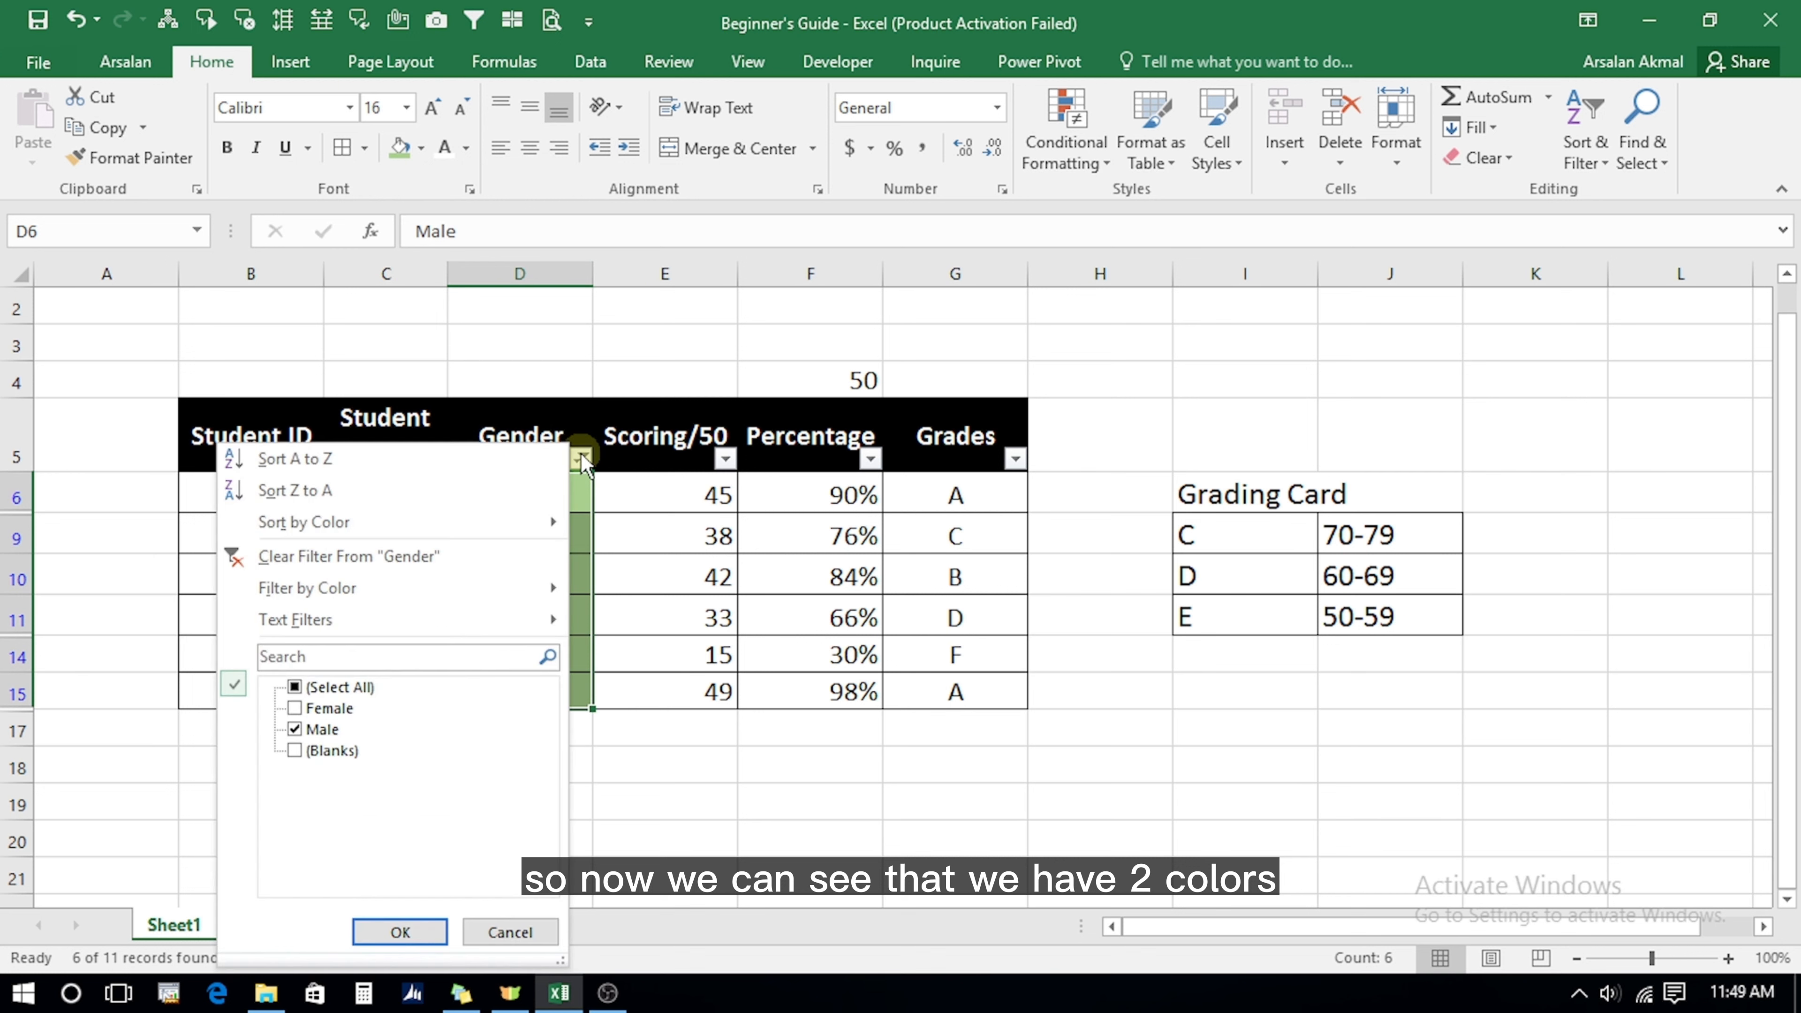
click(348, 556)
click(475, 605)
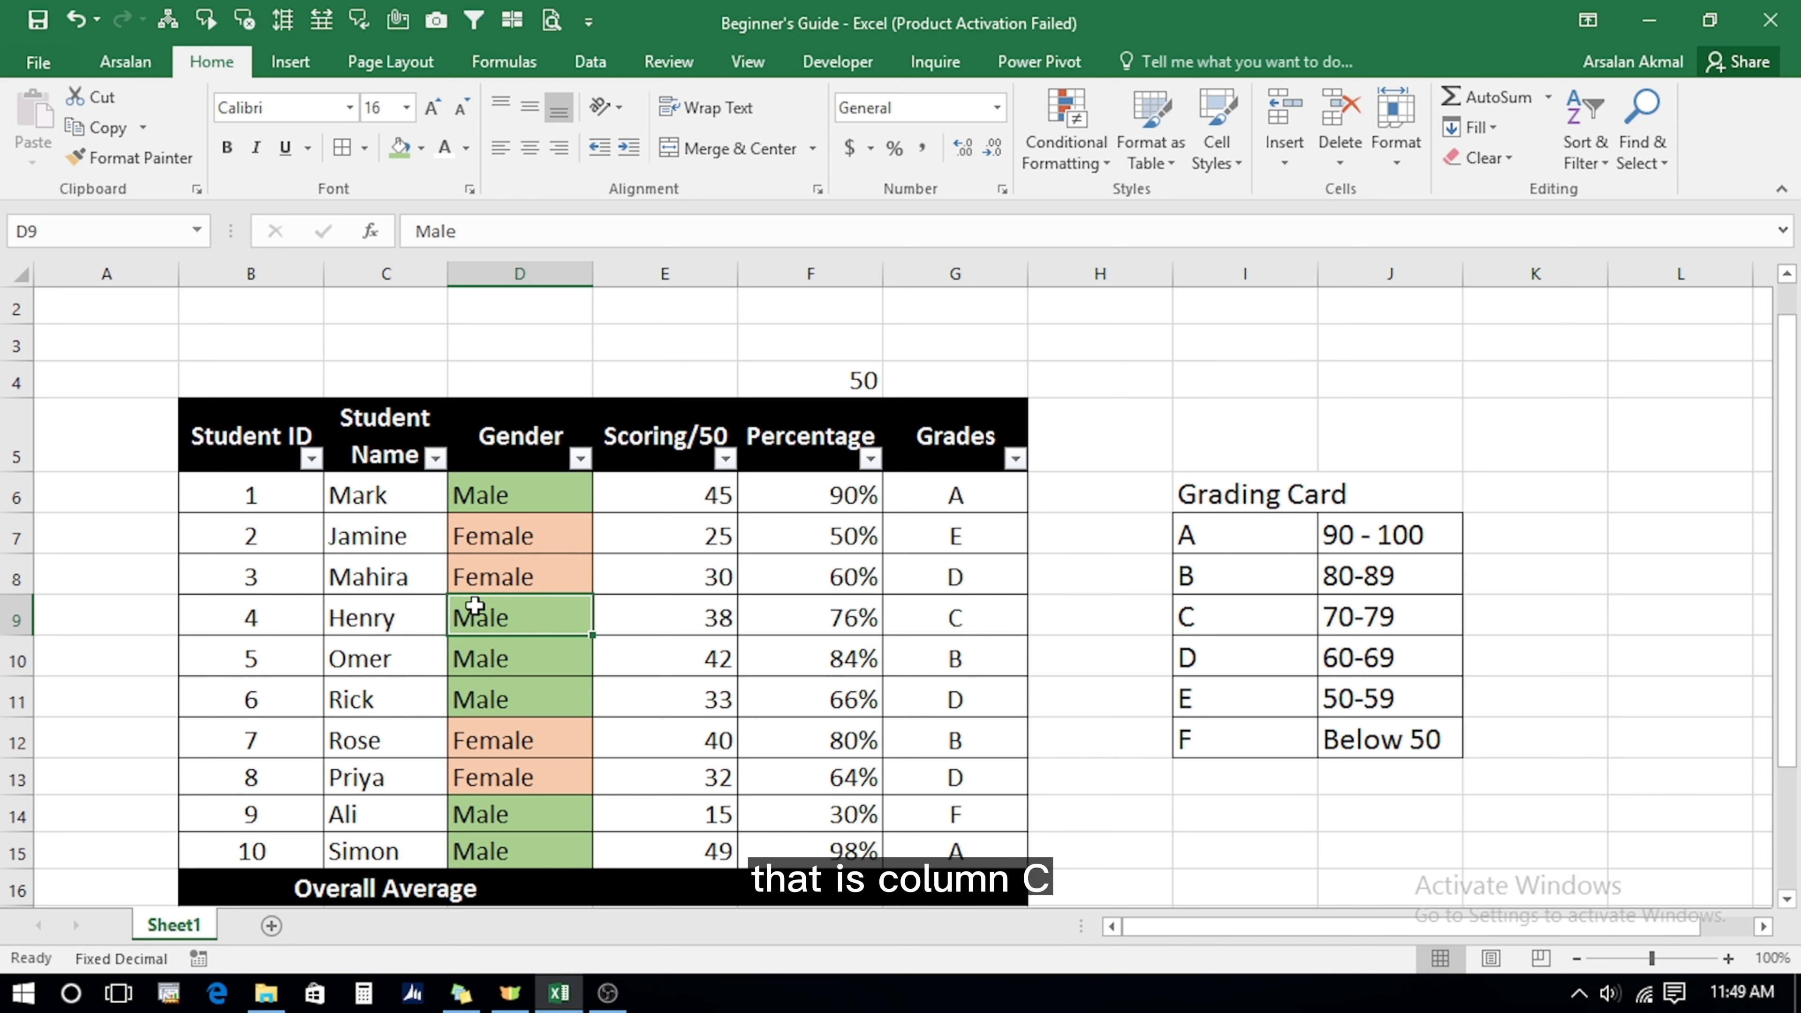
Copy the formatting of the Gender cells D6:D15 onto the Student Name cells starting at C6 with Format Painter.
click(500, 493)
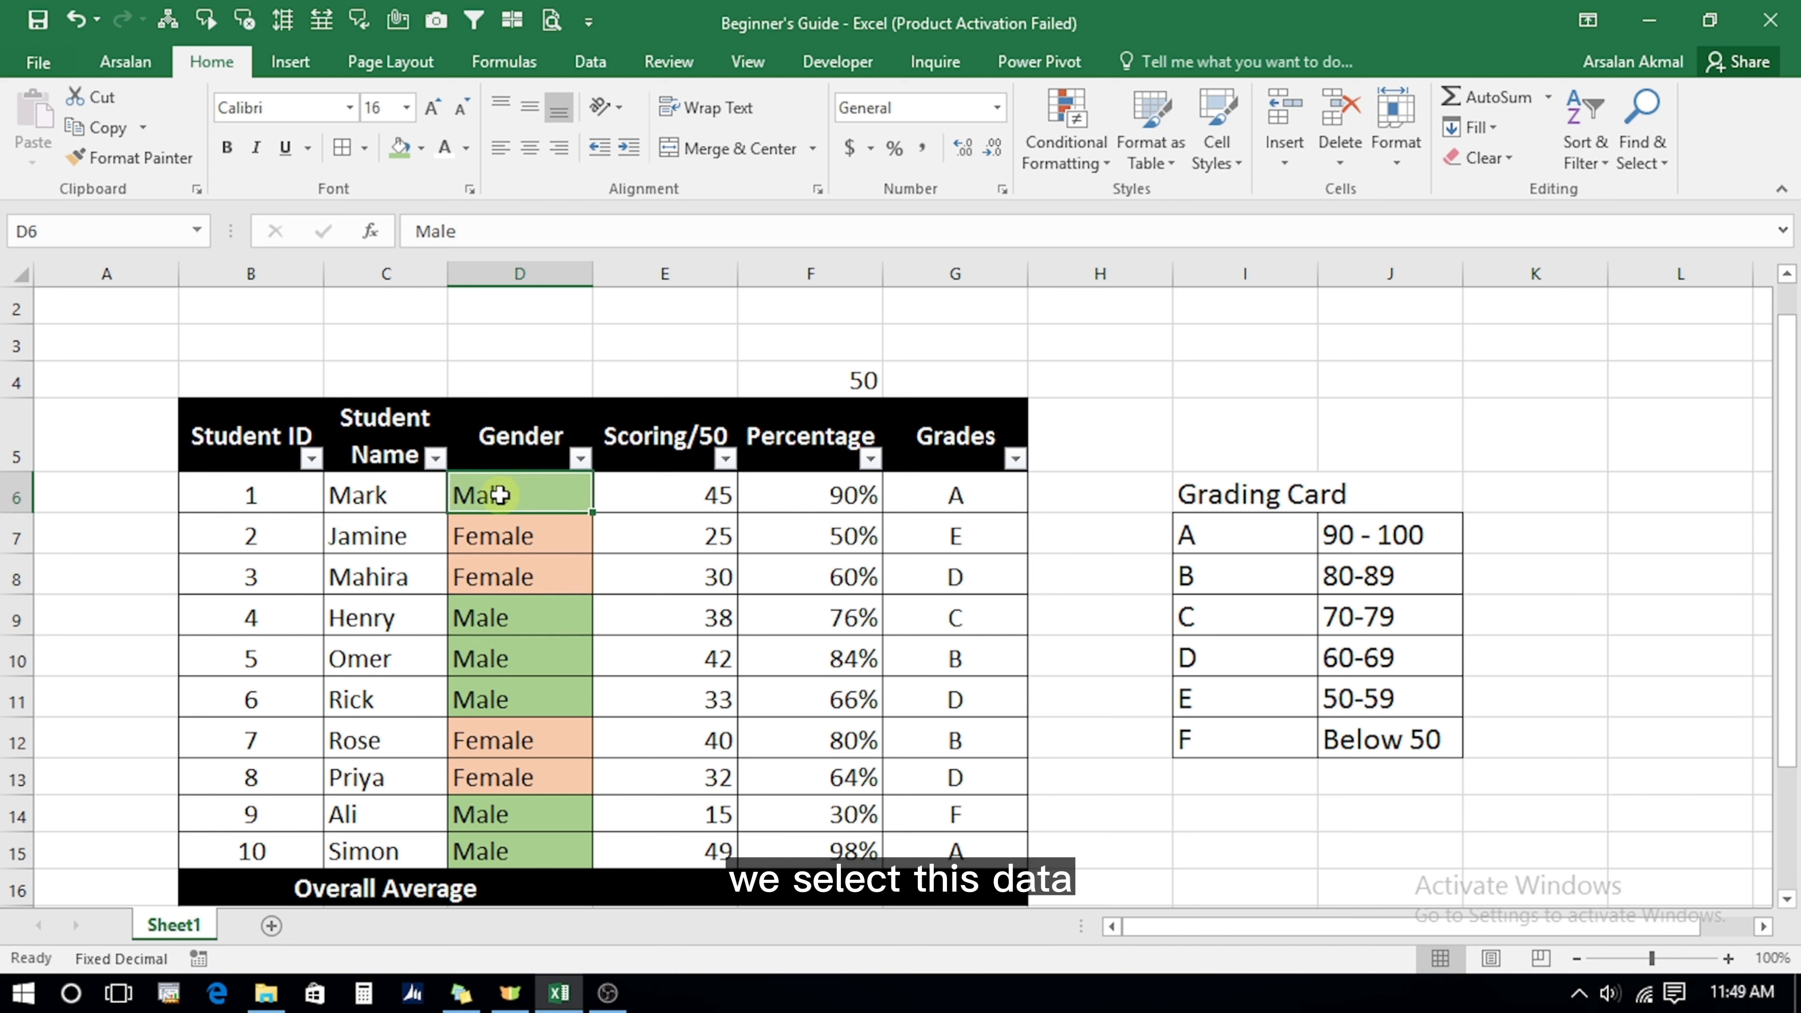
key(shift+Down)
key(shift+Down)
key(shift+Down)
key(shift+Down)
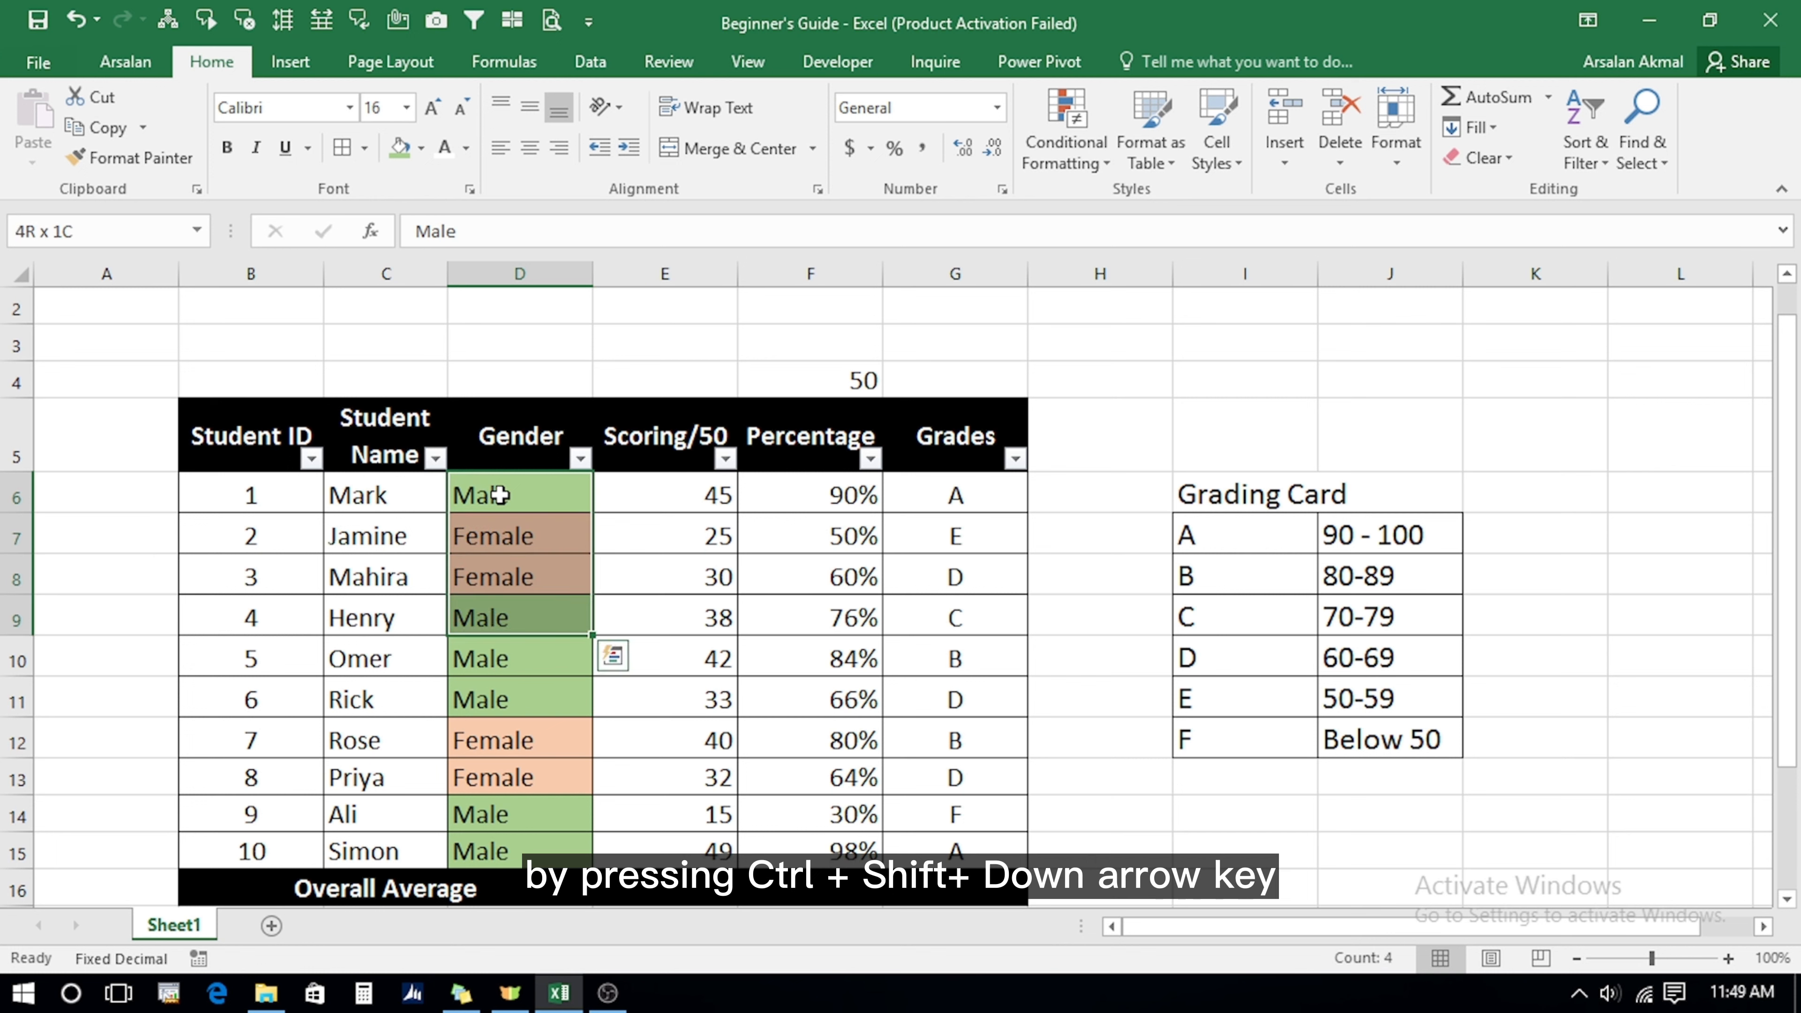
key(ctrl+shift+Down)
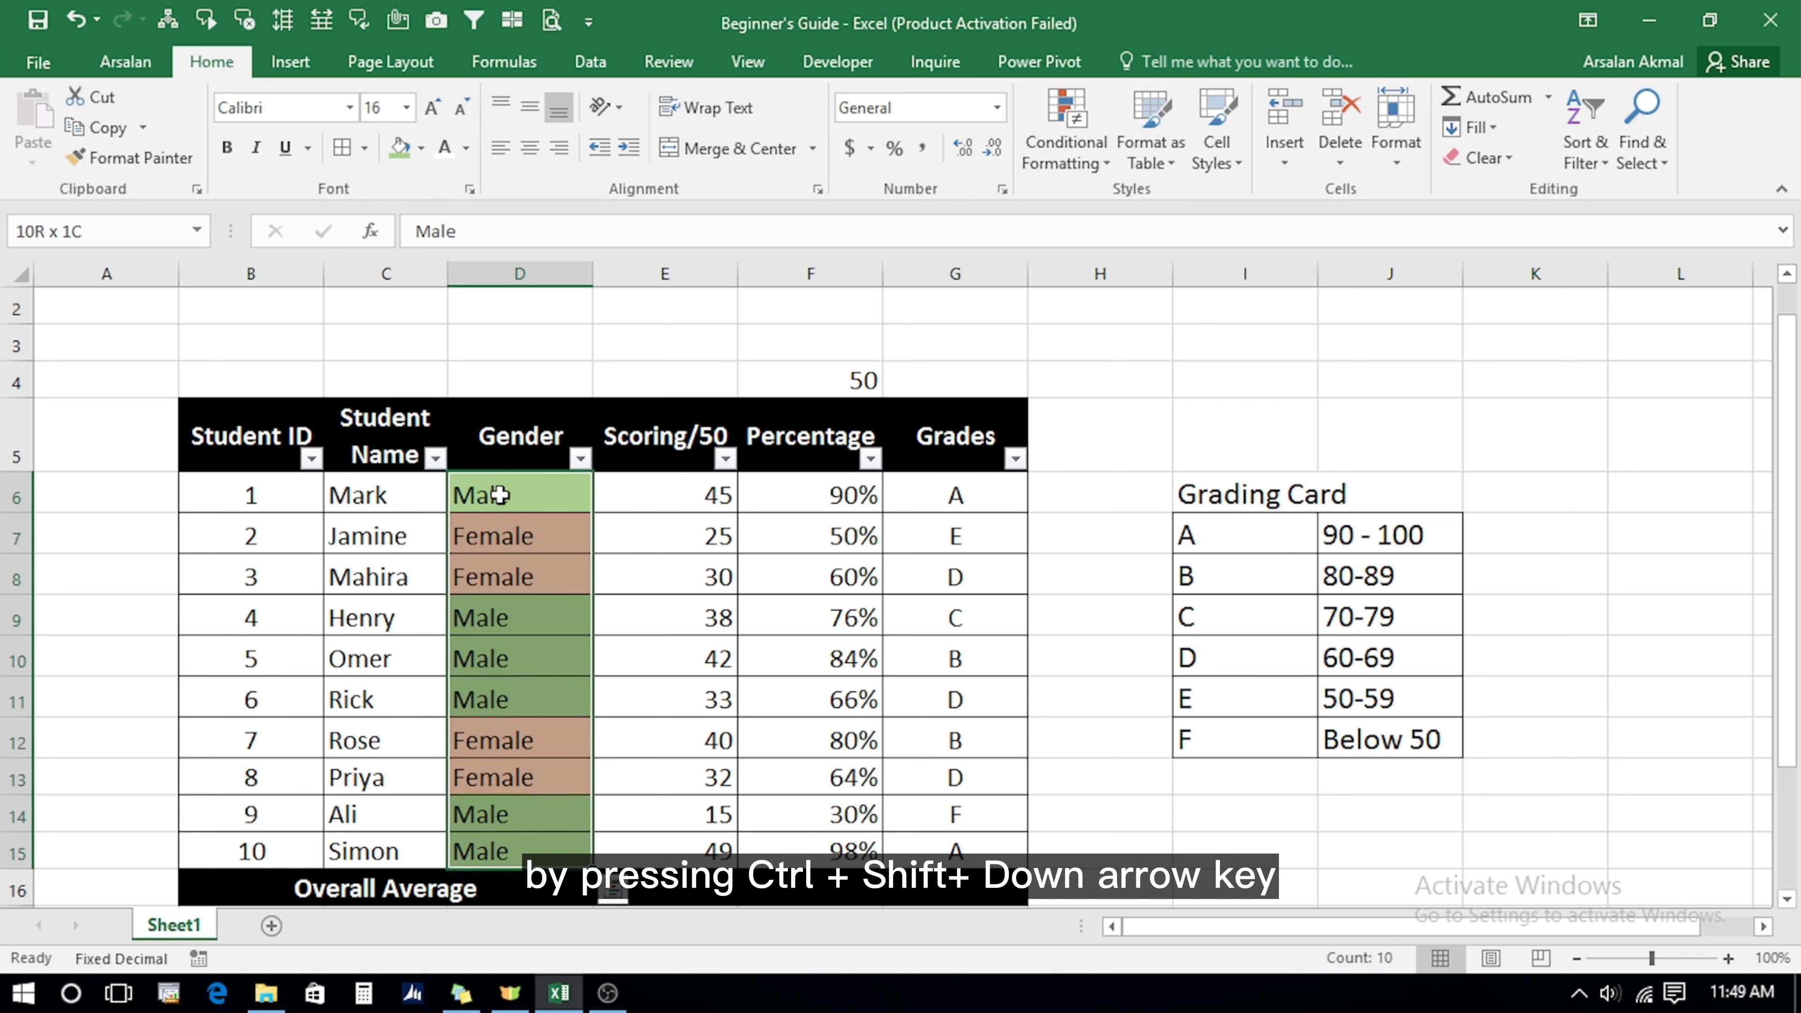
click(113, 159)
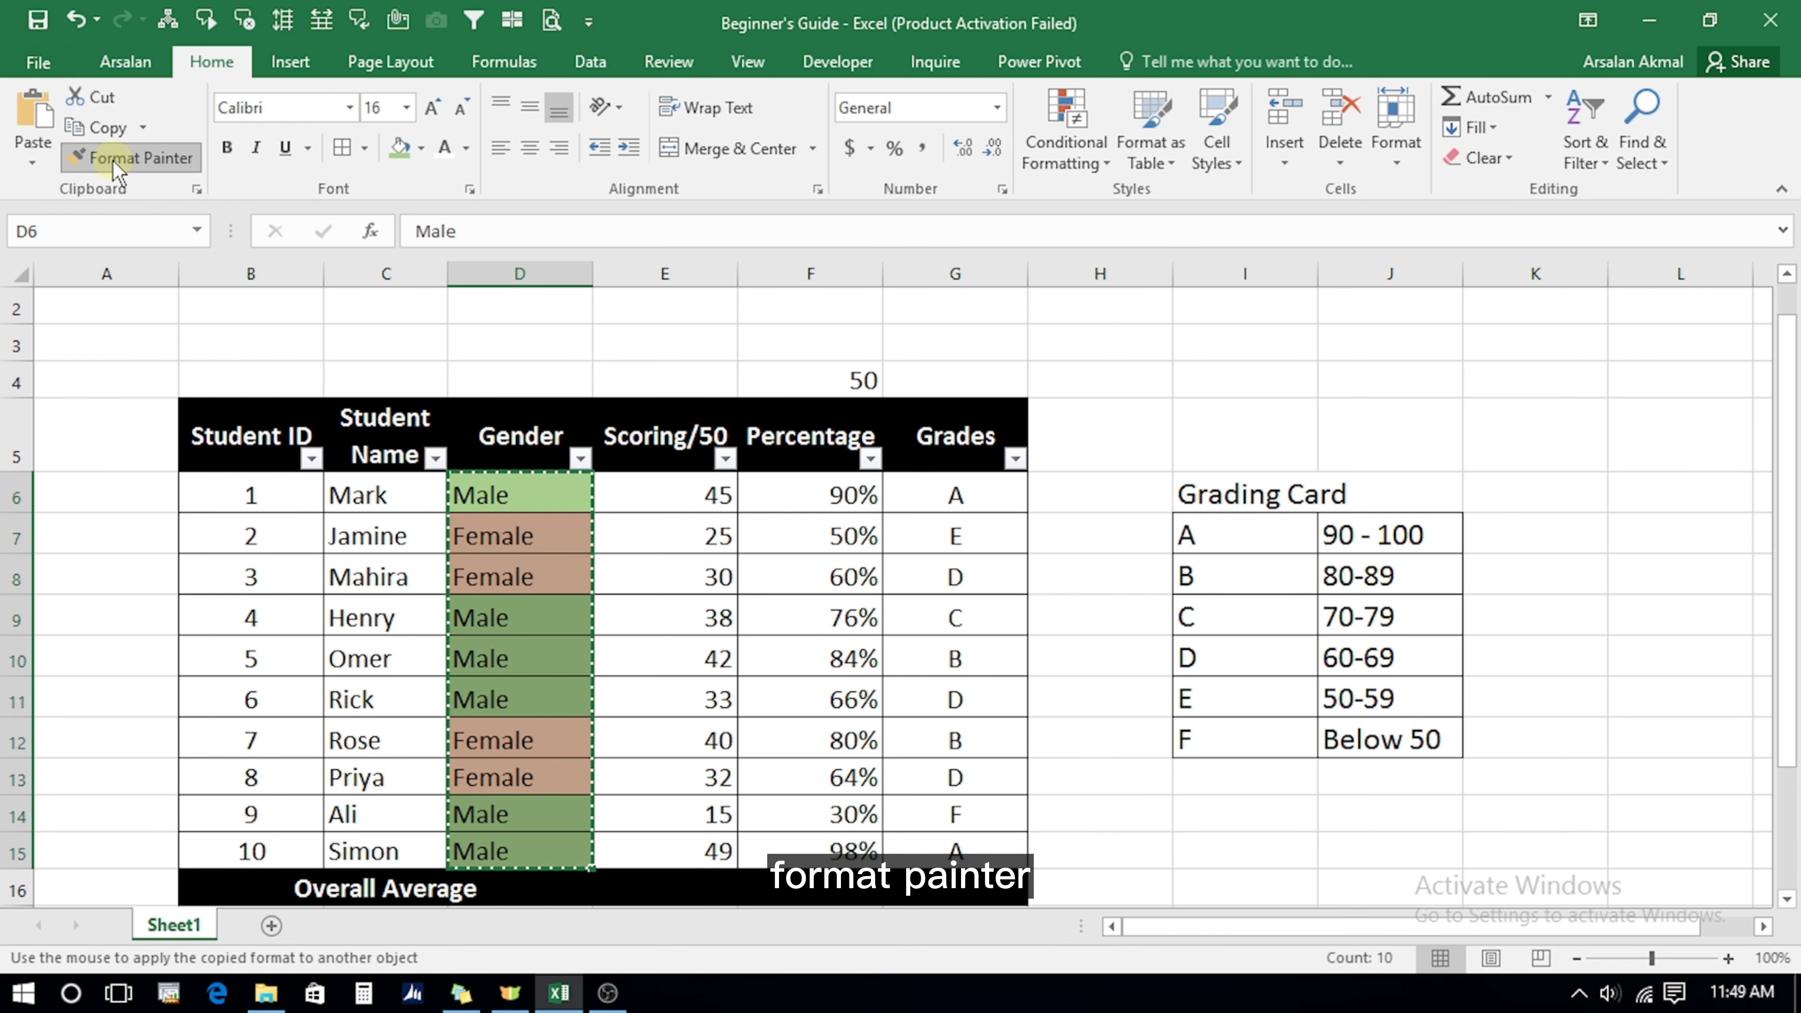
click(345, 490)
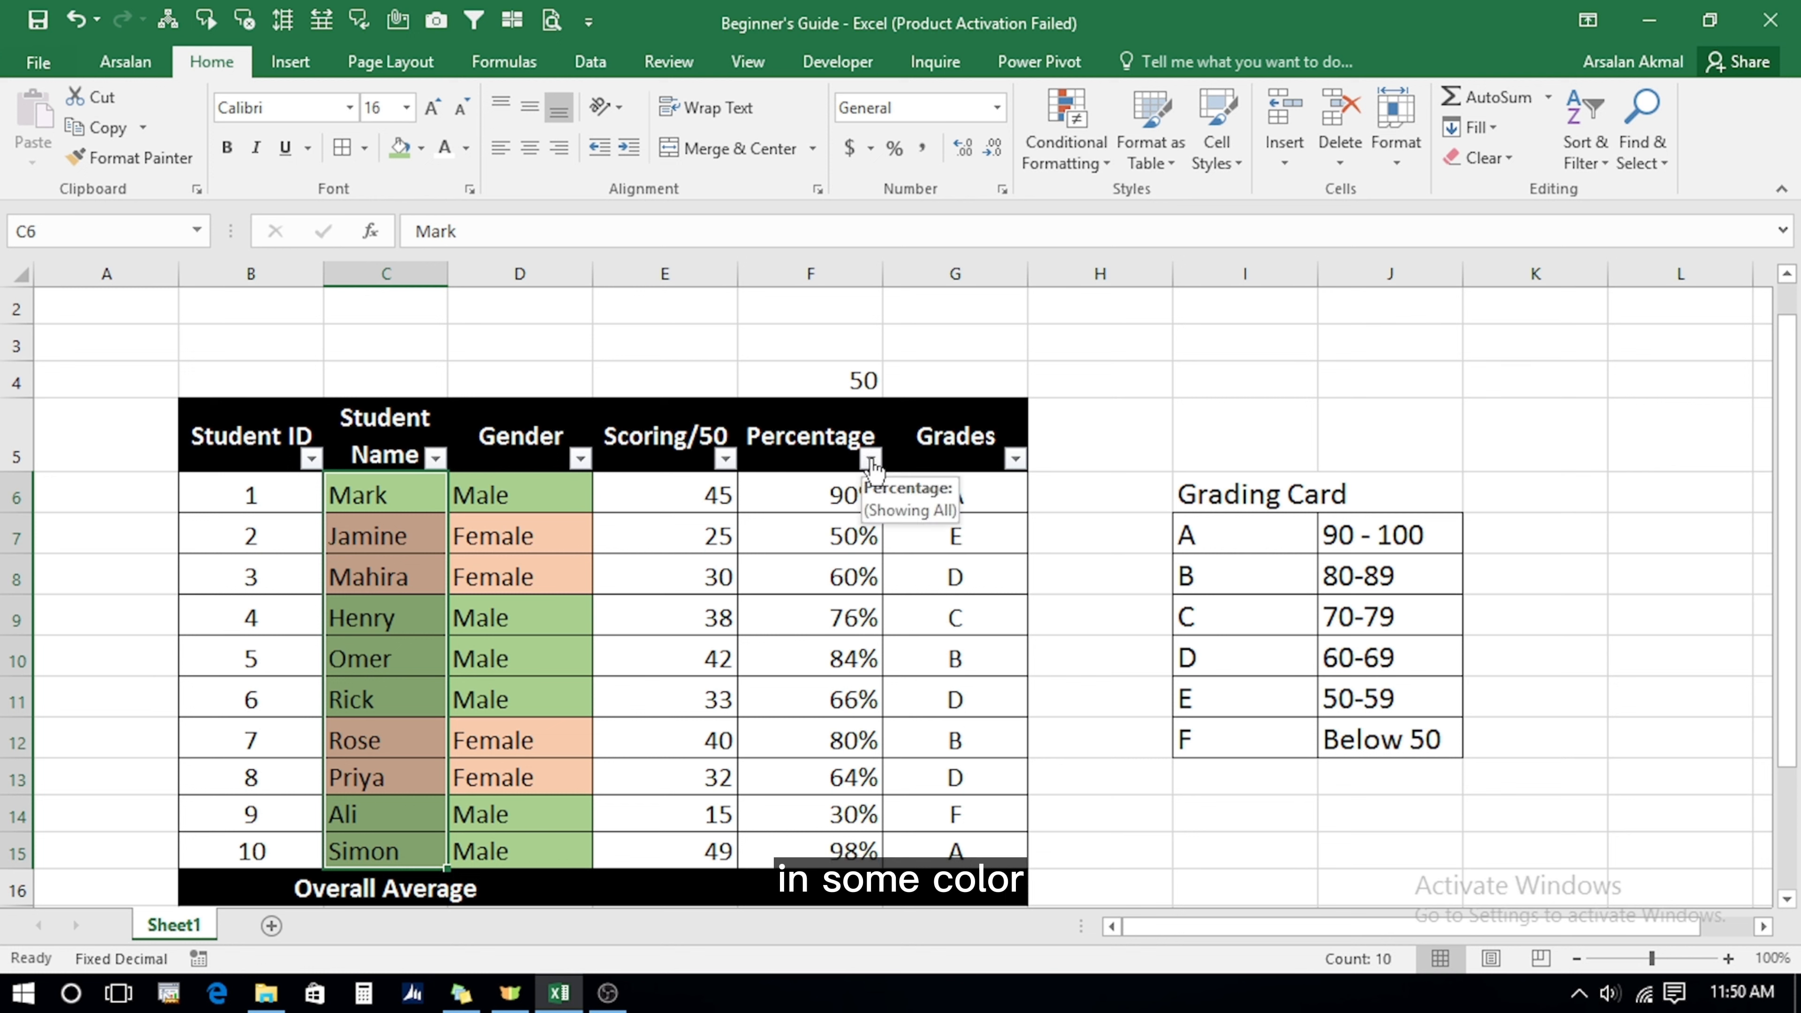
Conditionally format the Percentage cells F6:F15 greater than 80% with Yellow Fill with Dark Yellow Text.
click(809, 503)
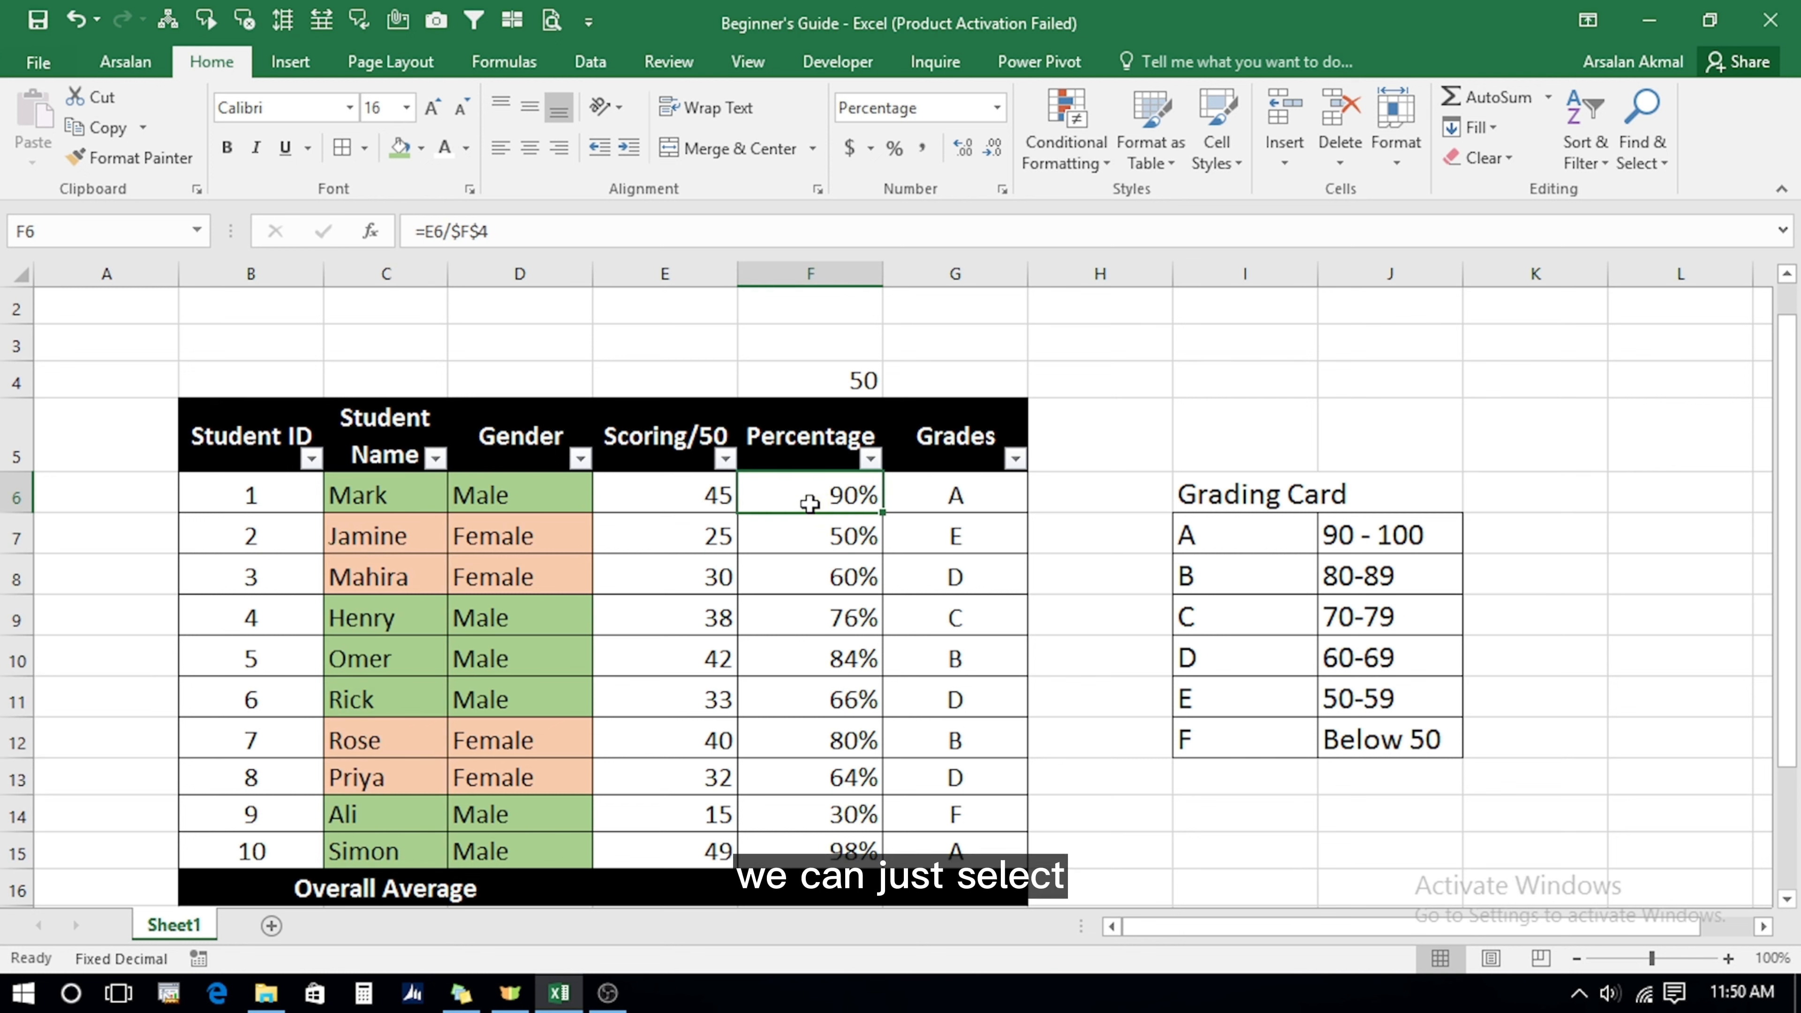
key(ctrl+shift+Down)
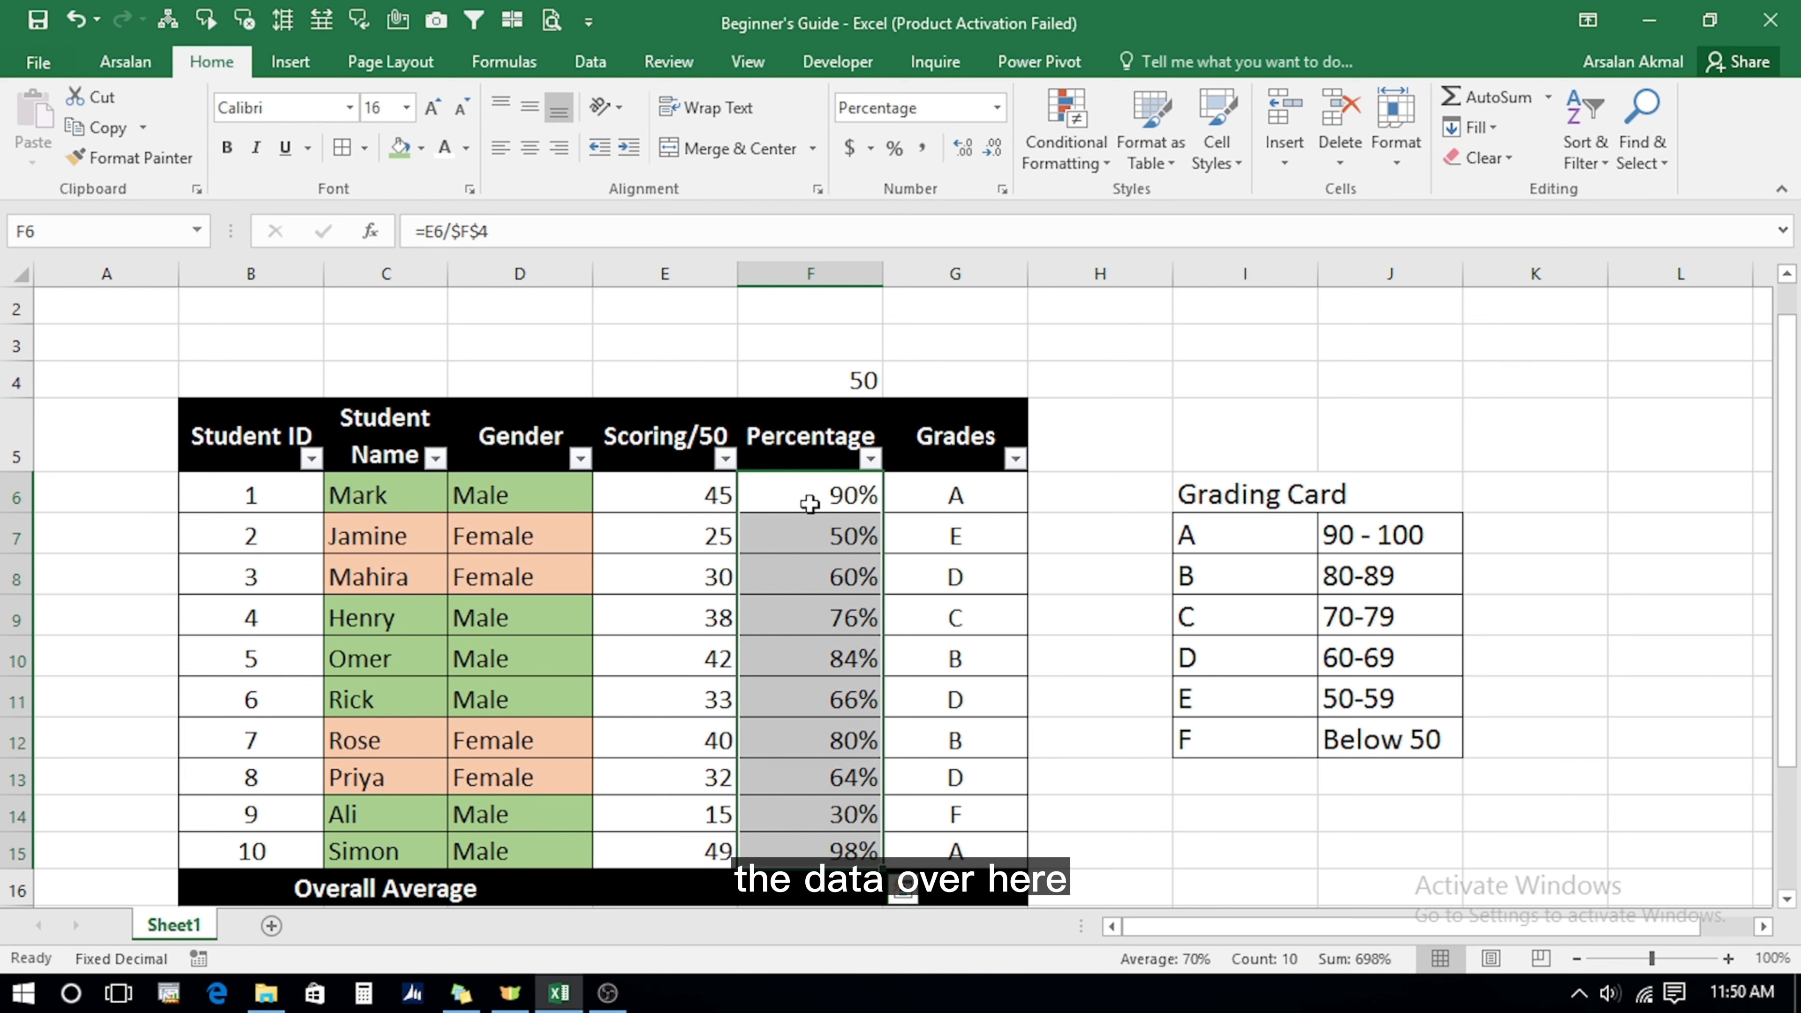
click(1077, 161)
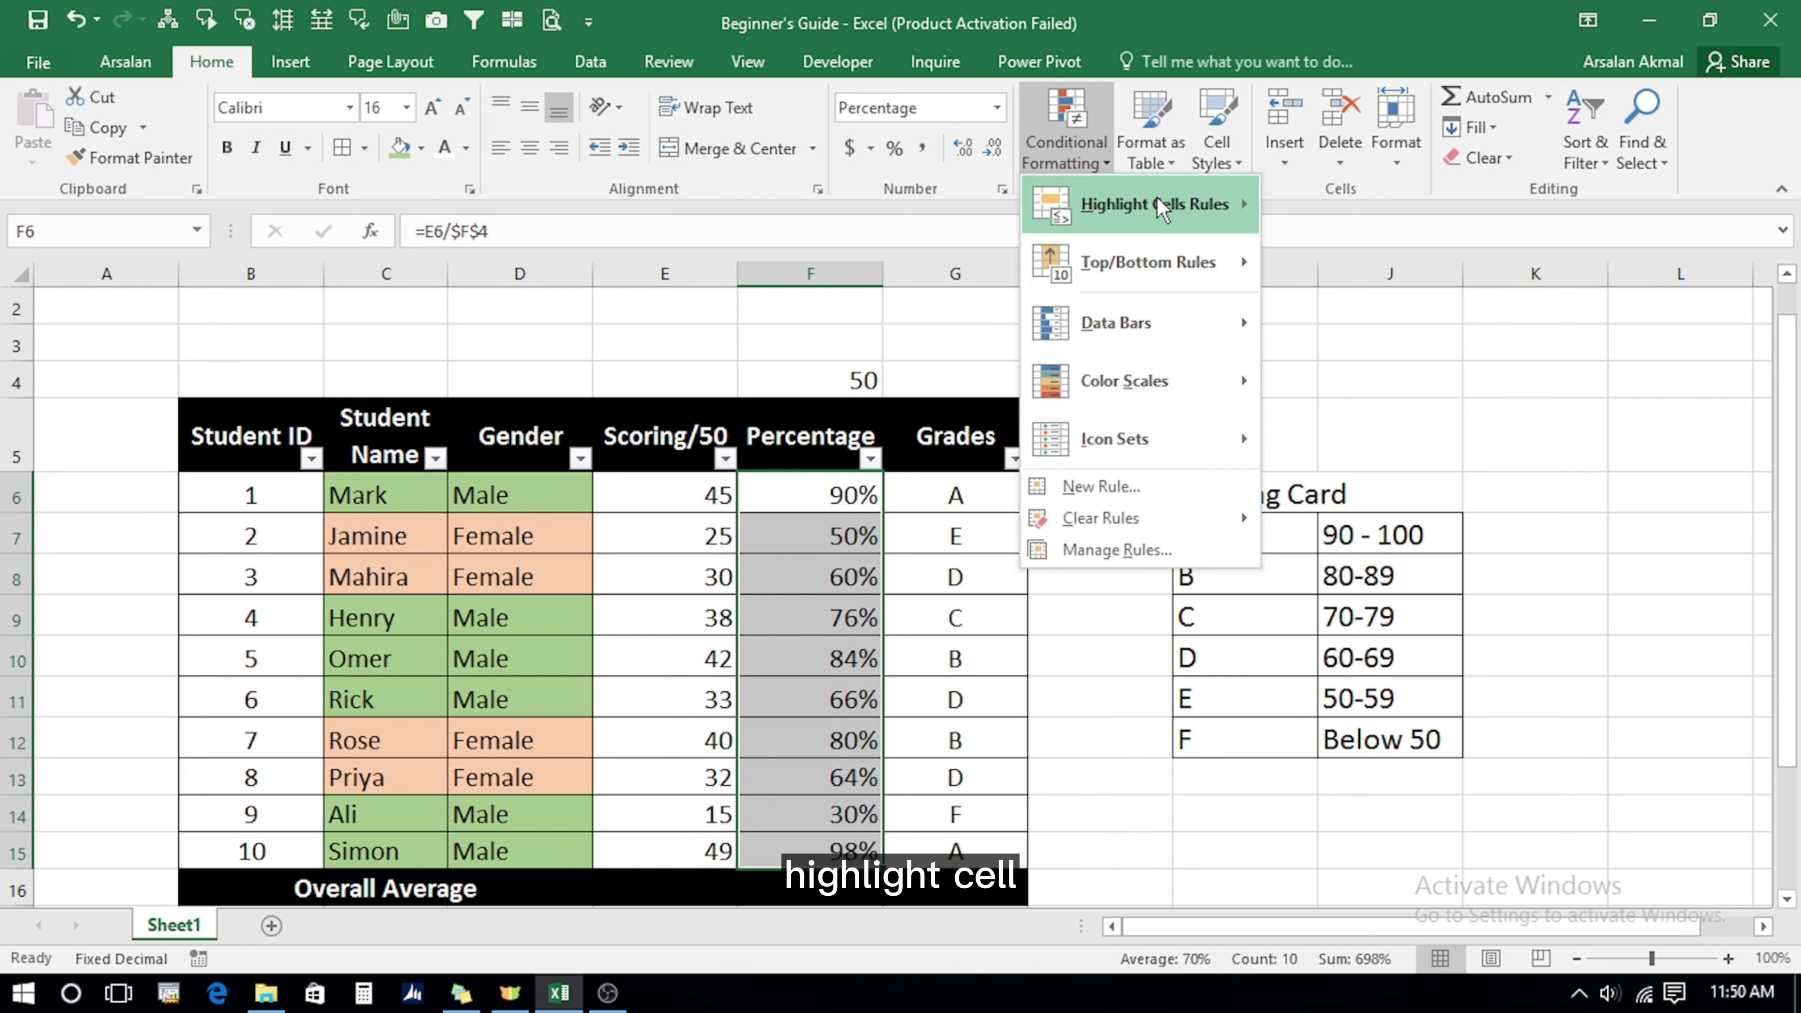
mouse_move(1169, 206)
click(1357, 220)
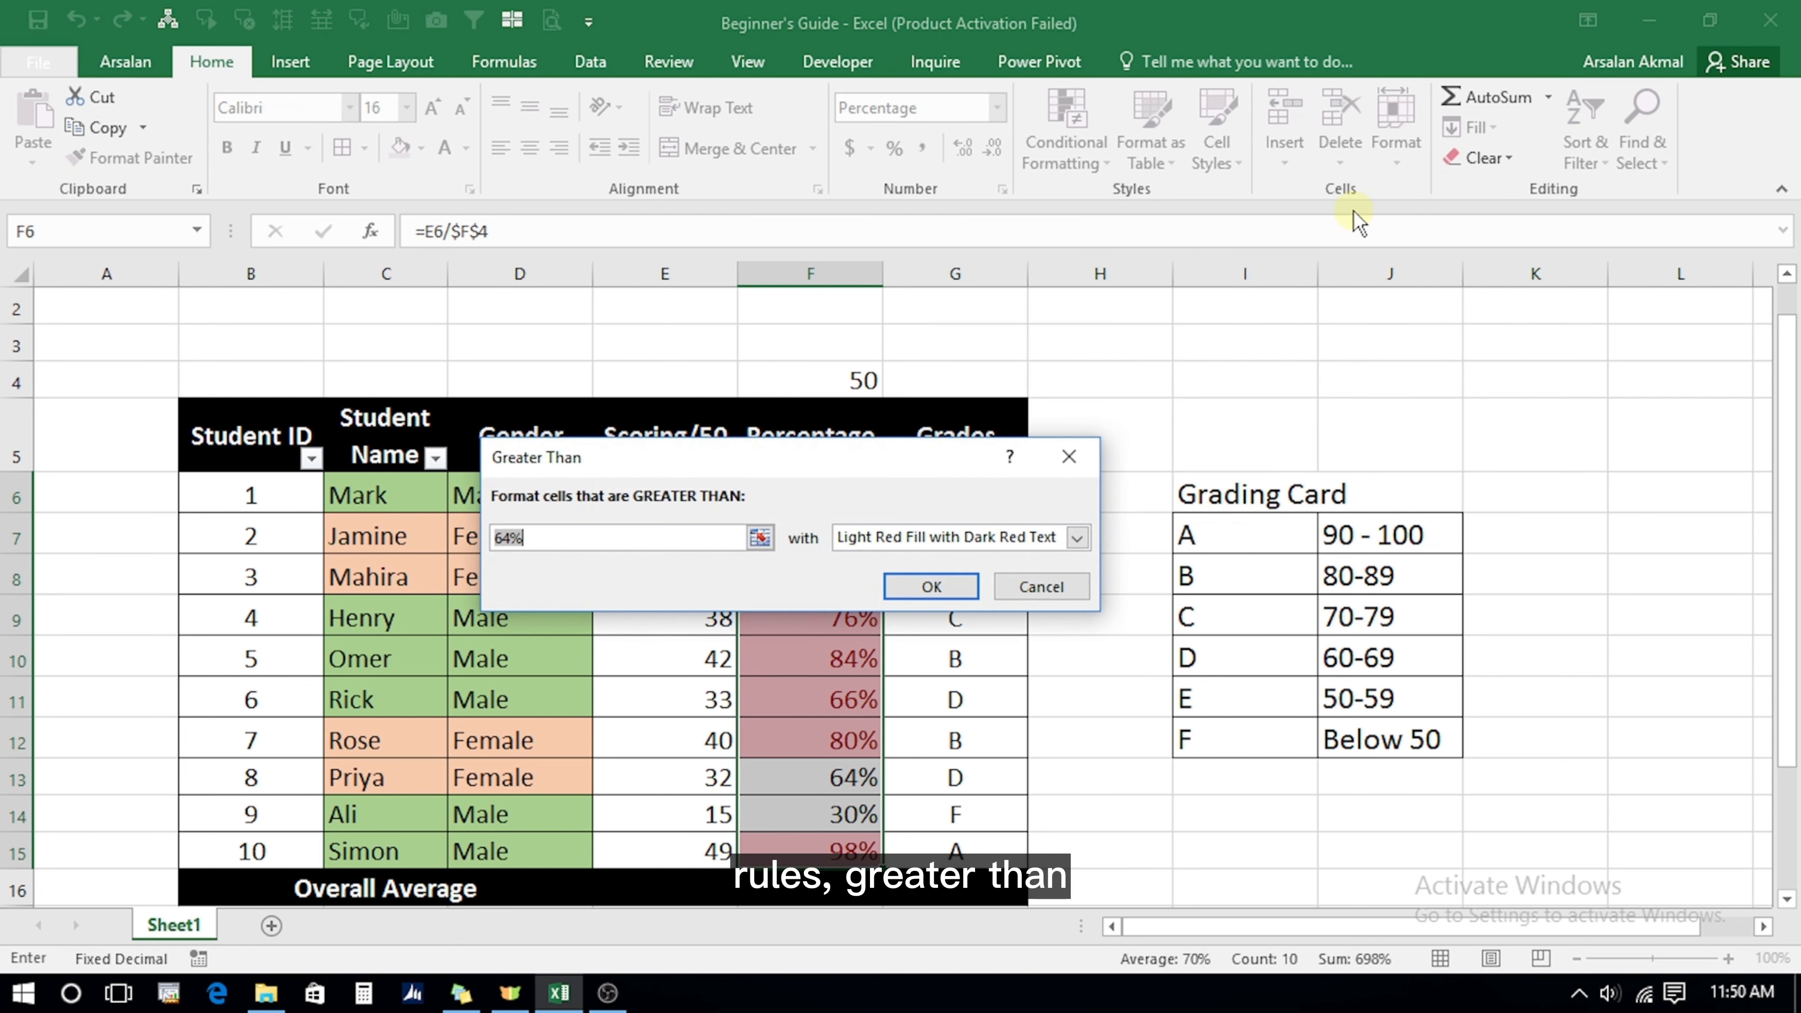
text(80)
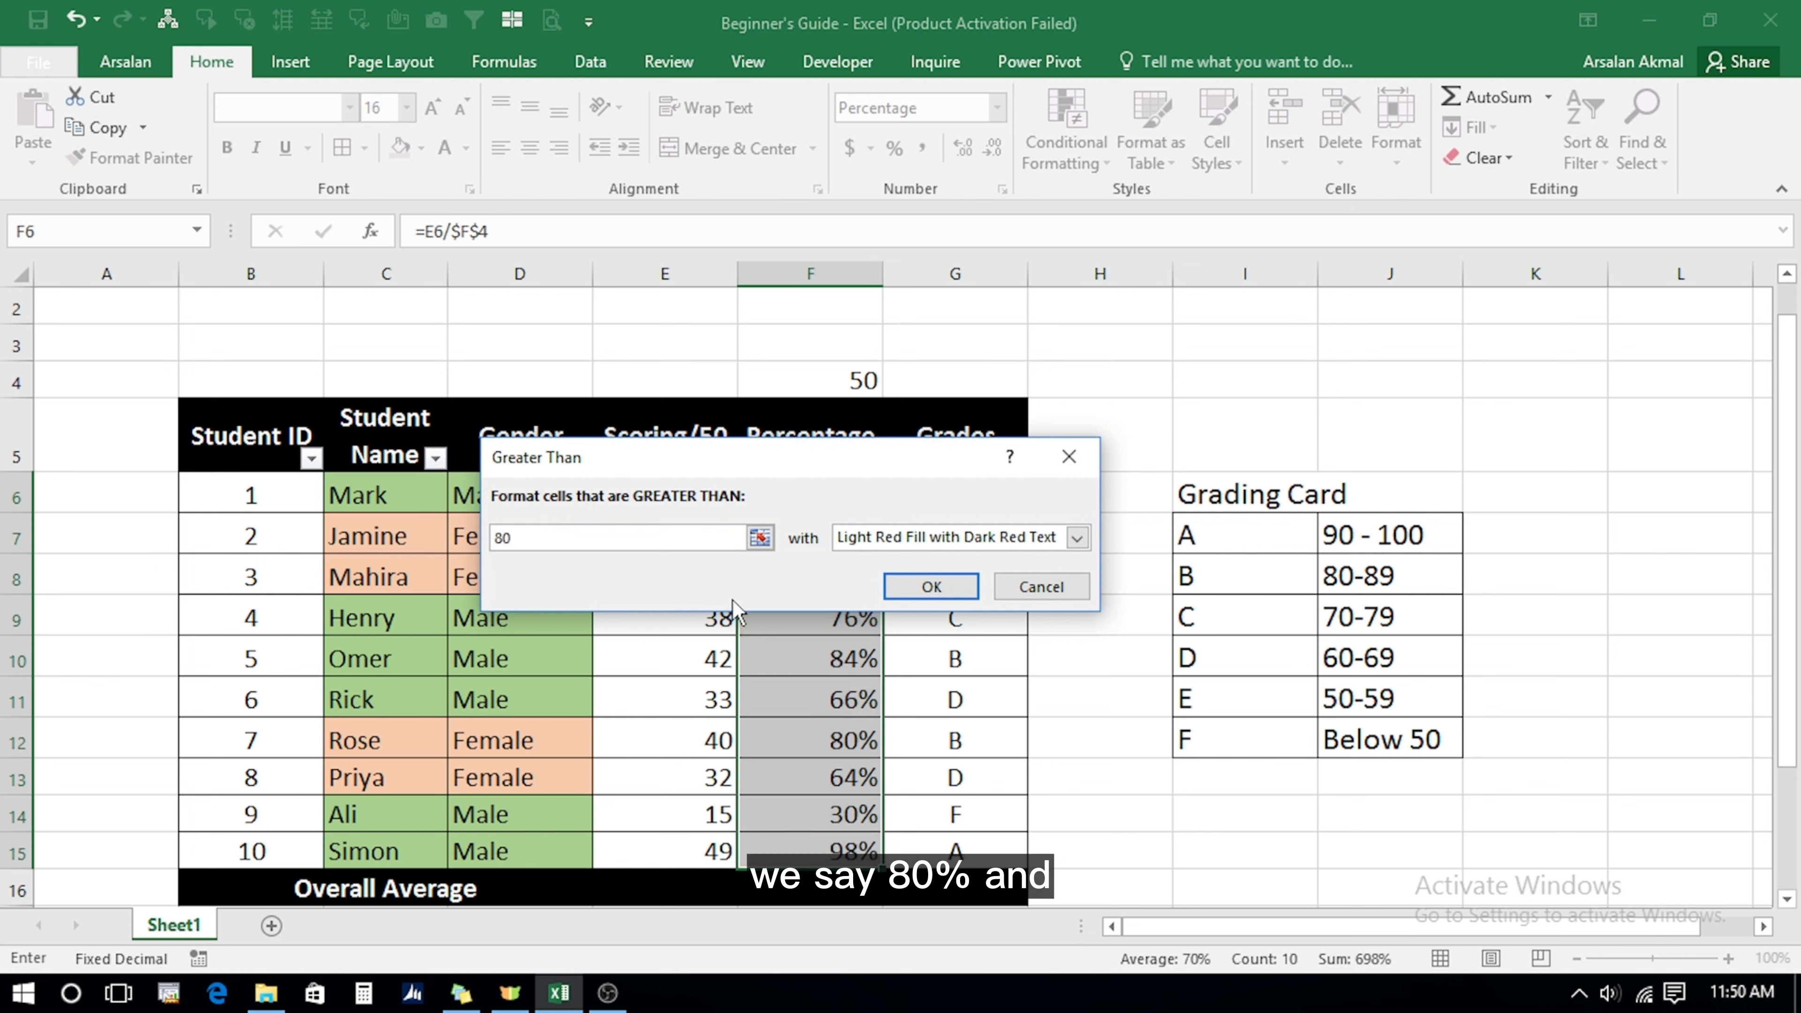
text(%)
click(1077, 538)
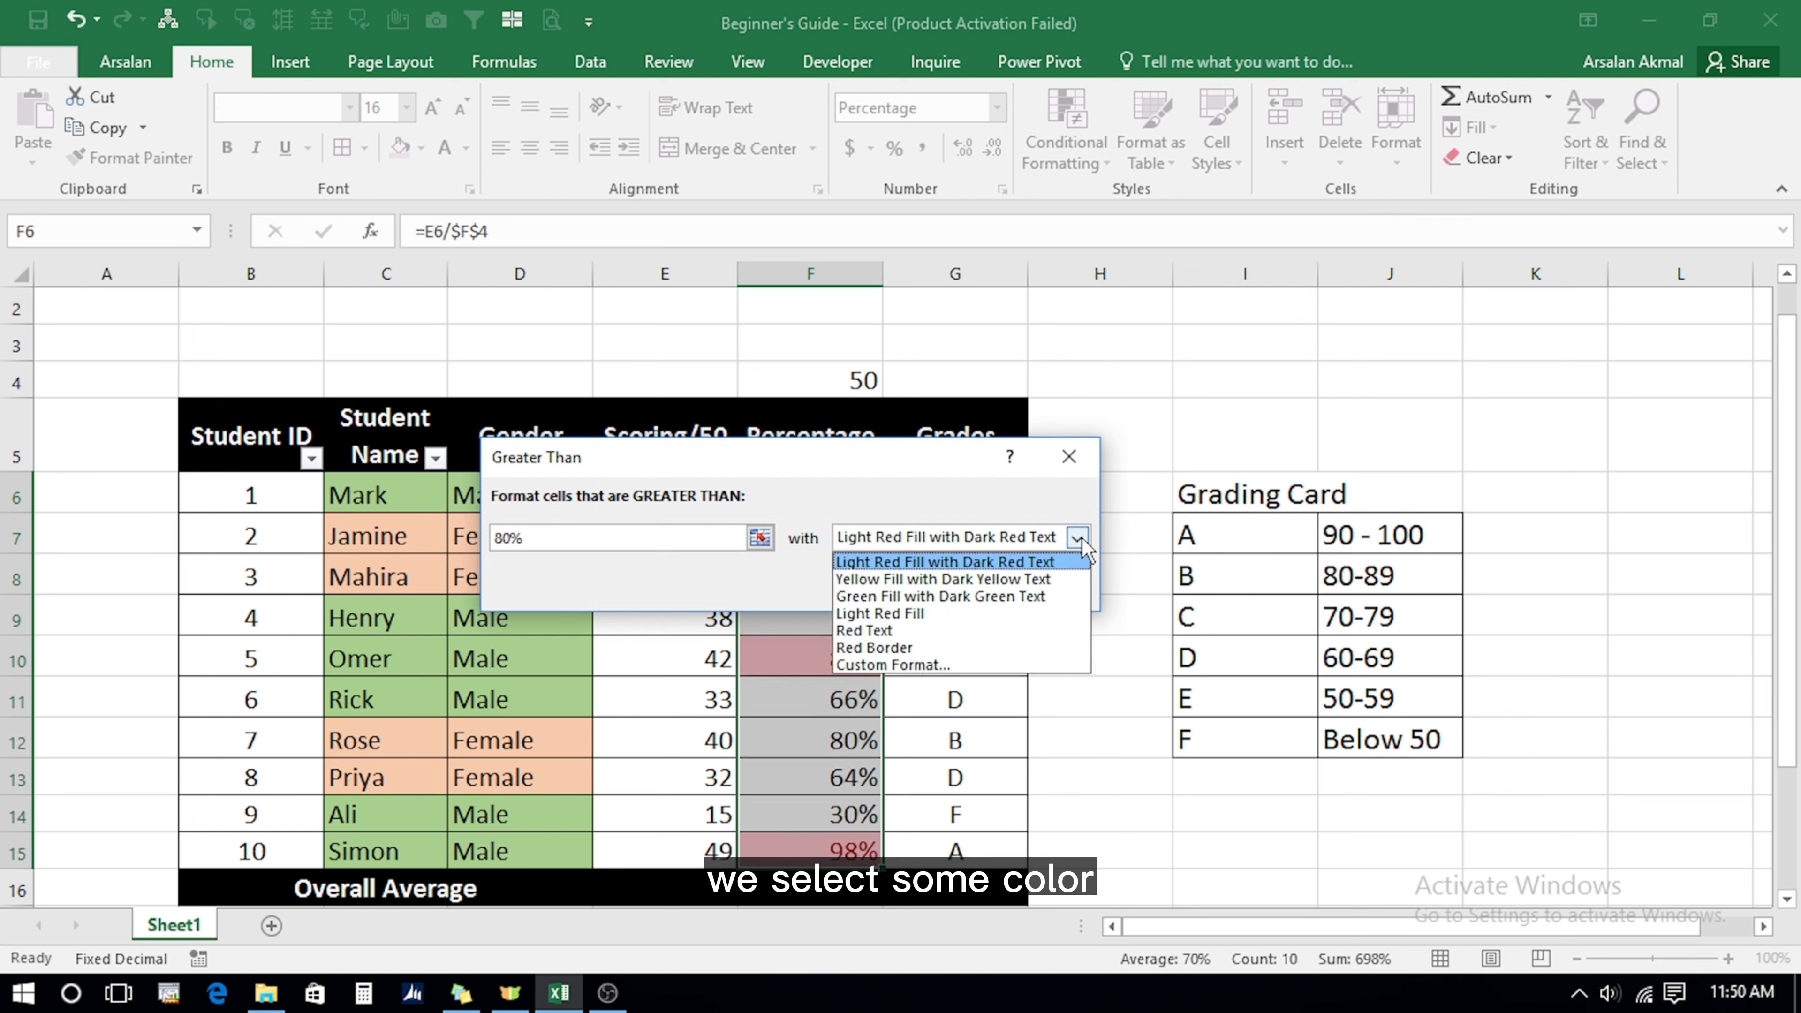
click(948, 578)
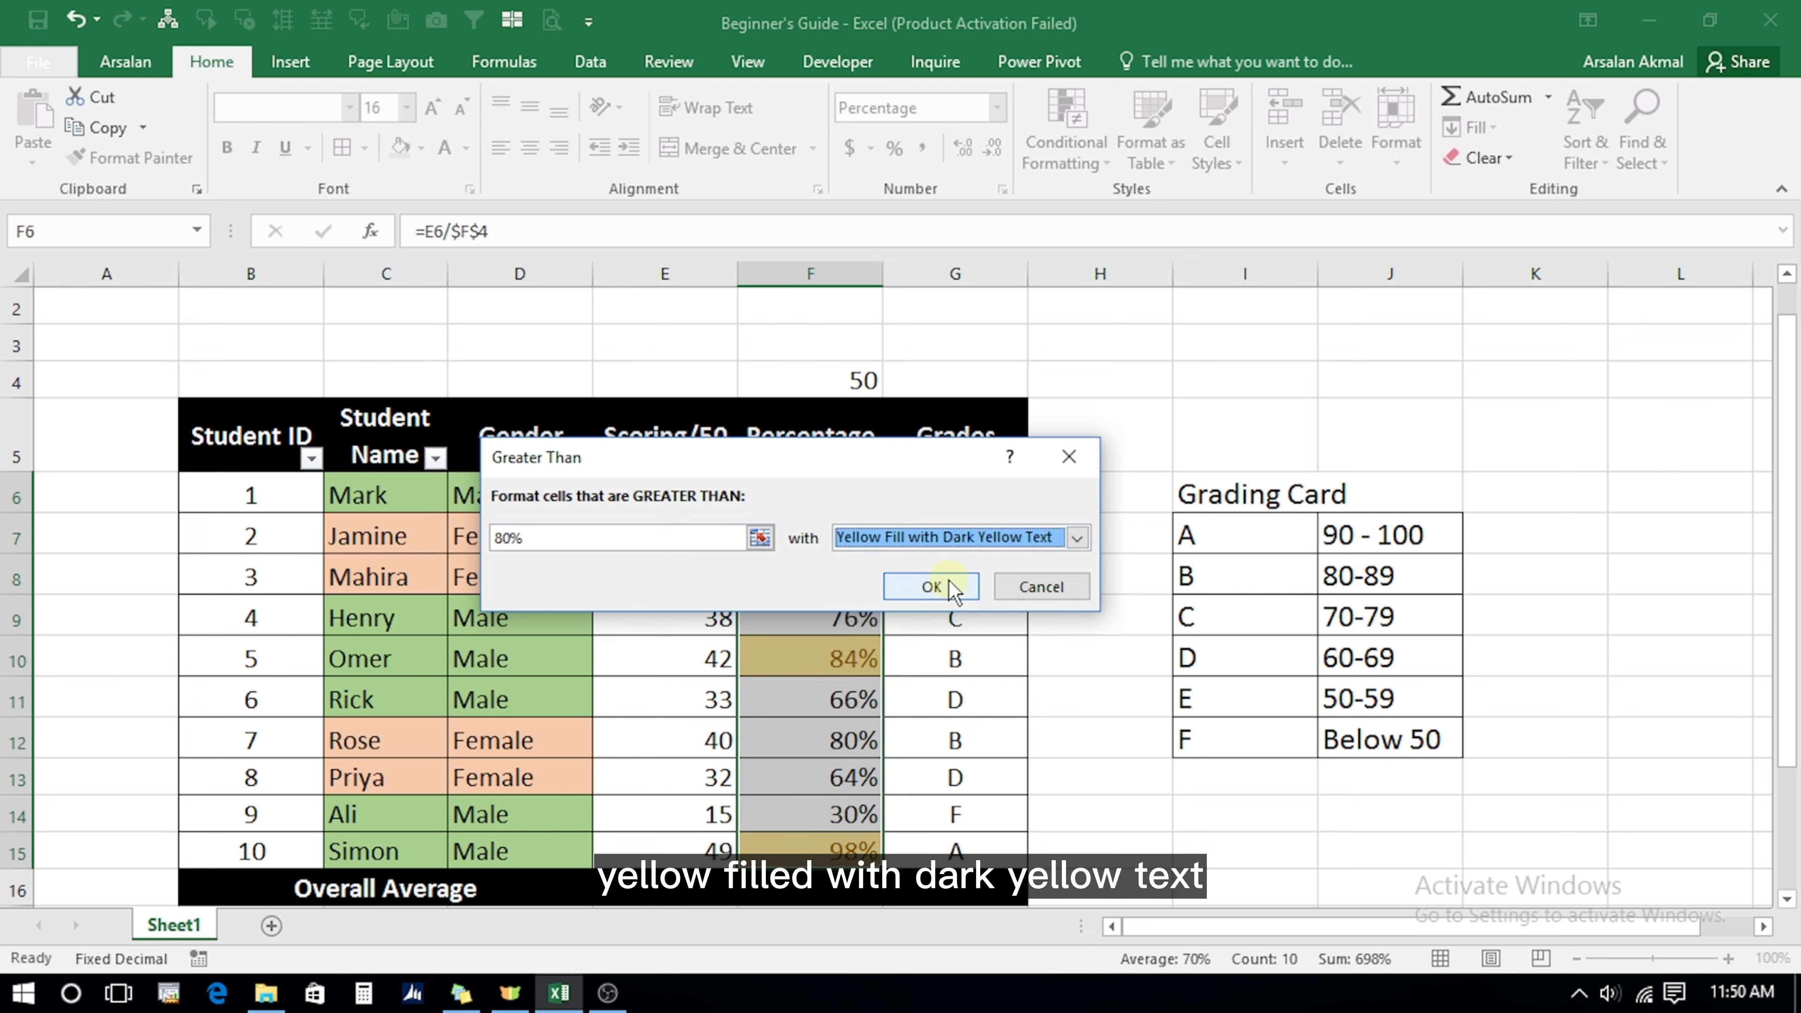
click(916, 591)
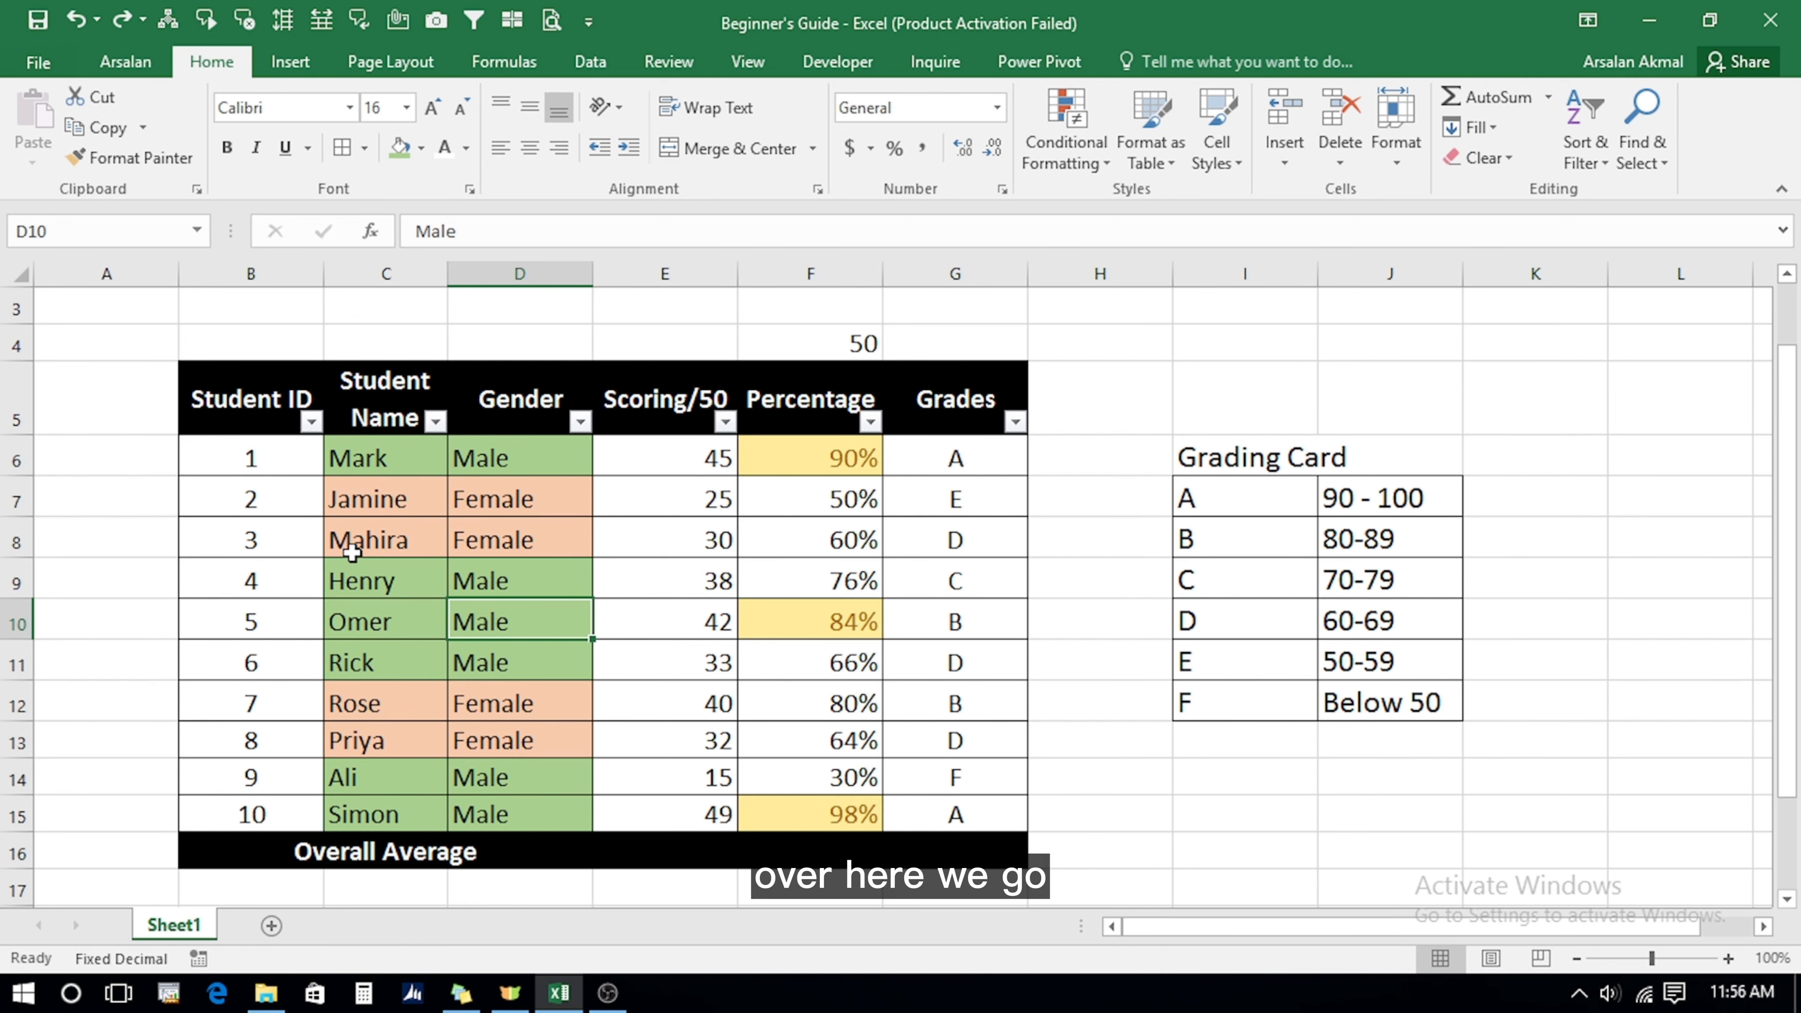
Hide the worksheet gridlines.
click(741, 68)
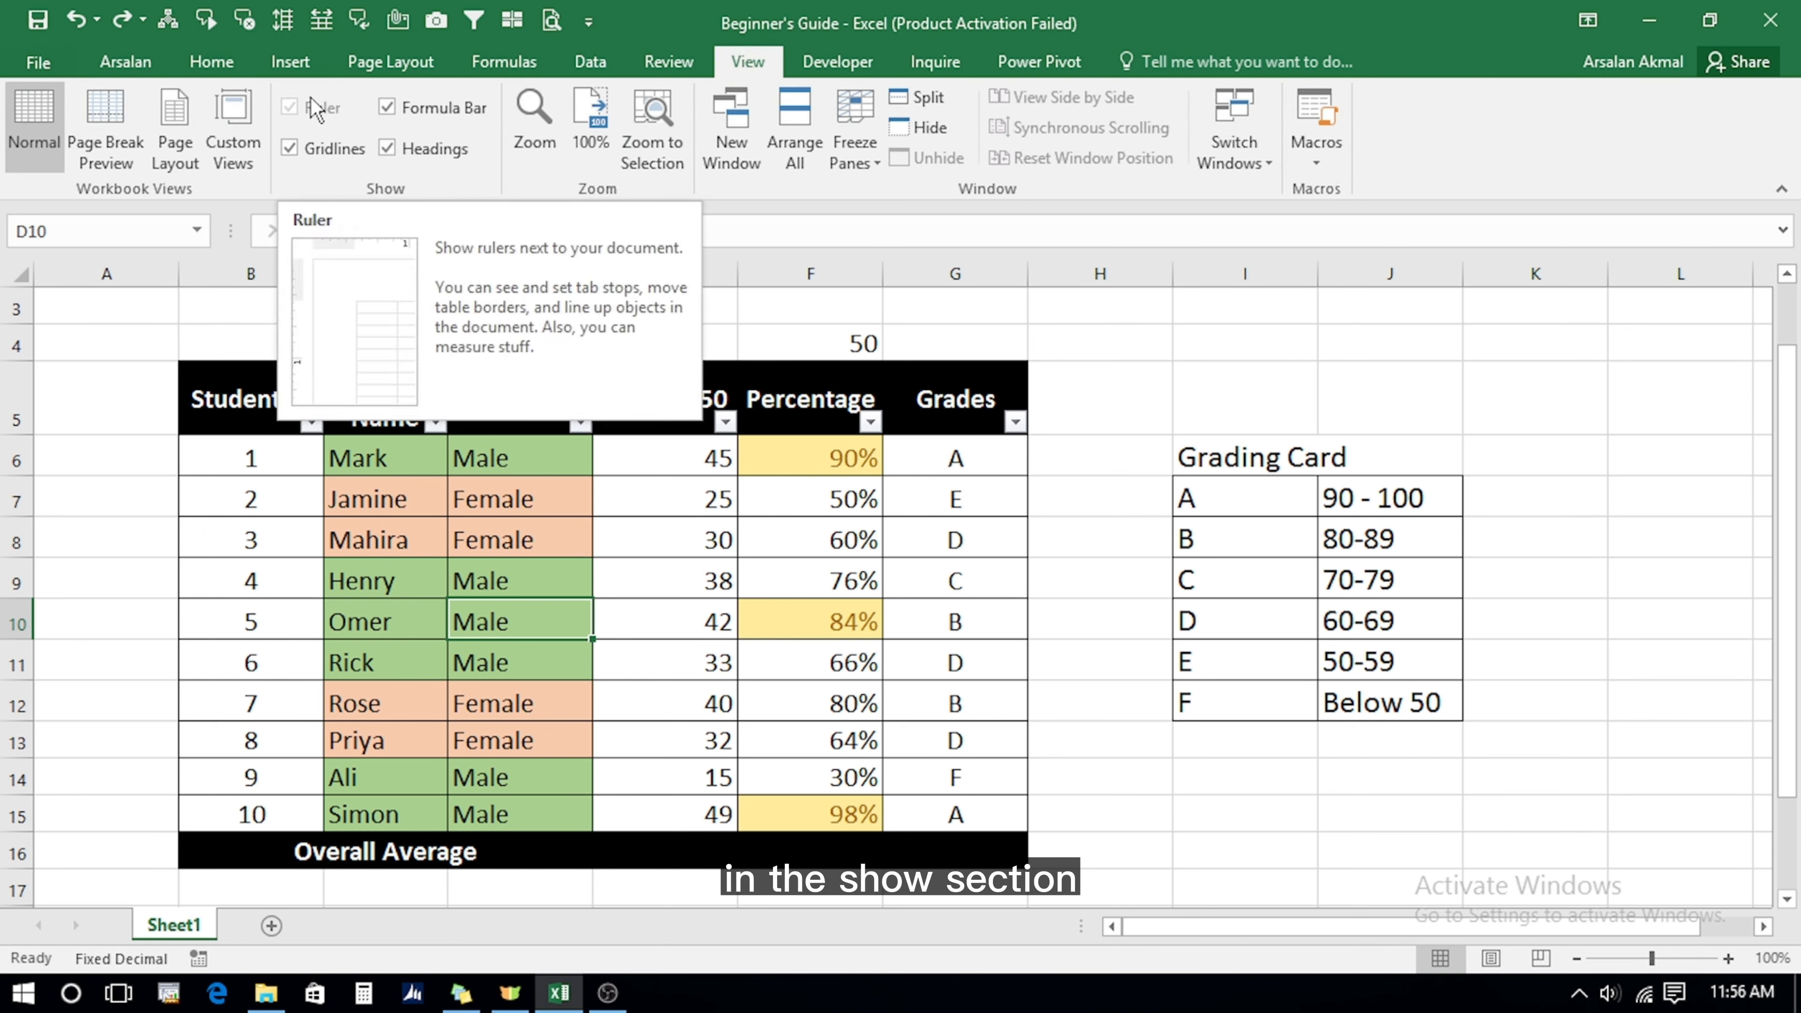
click(291, 143)
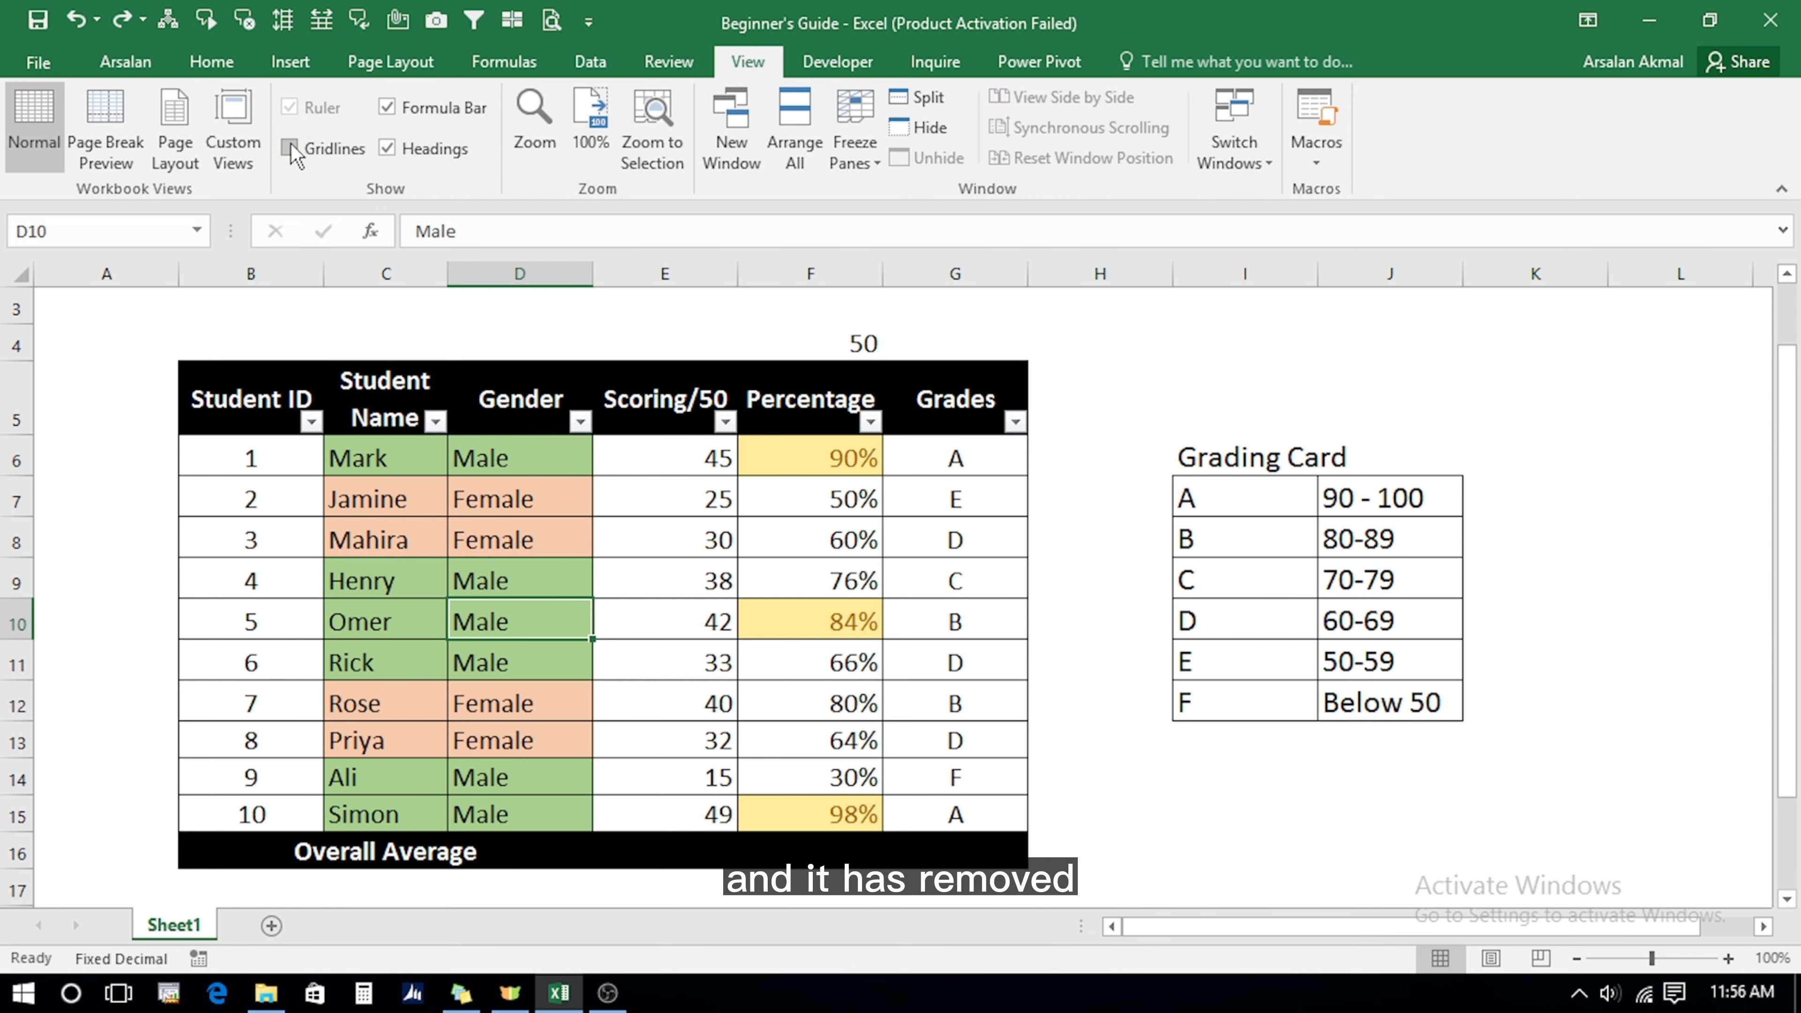
click(292, 145)
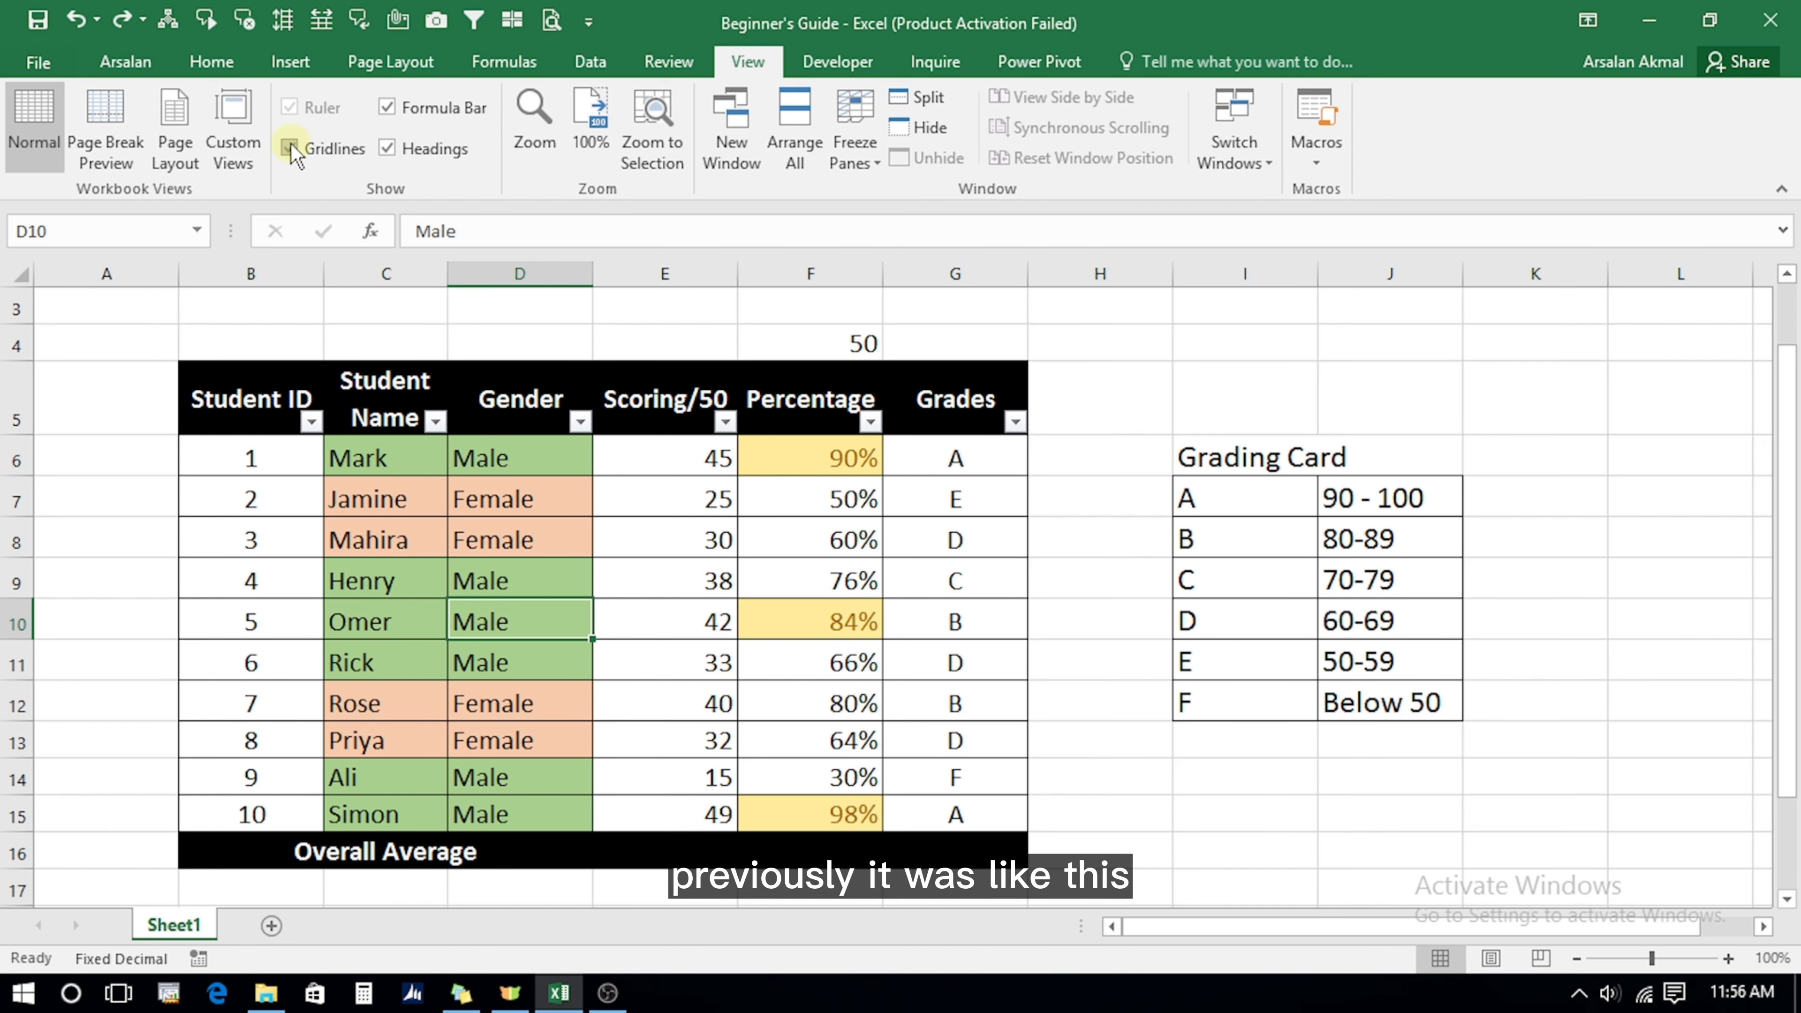
click(290, 146)
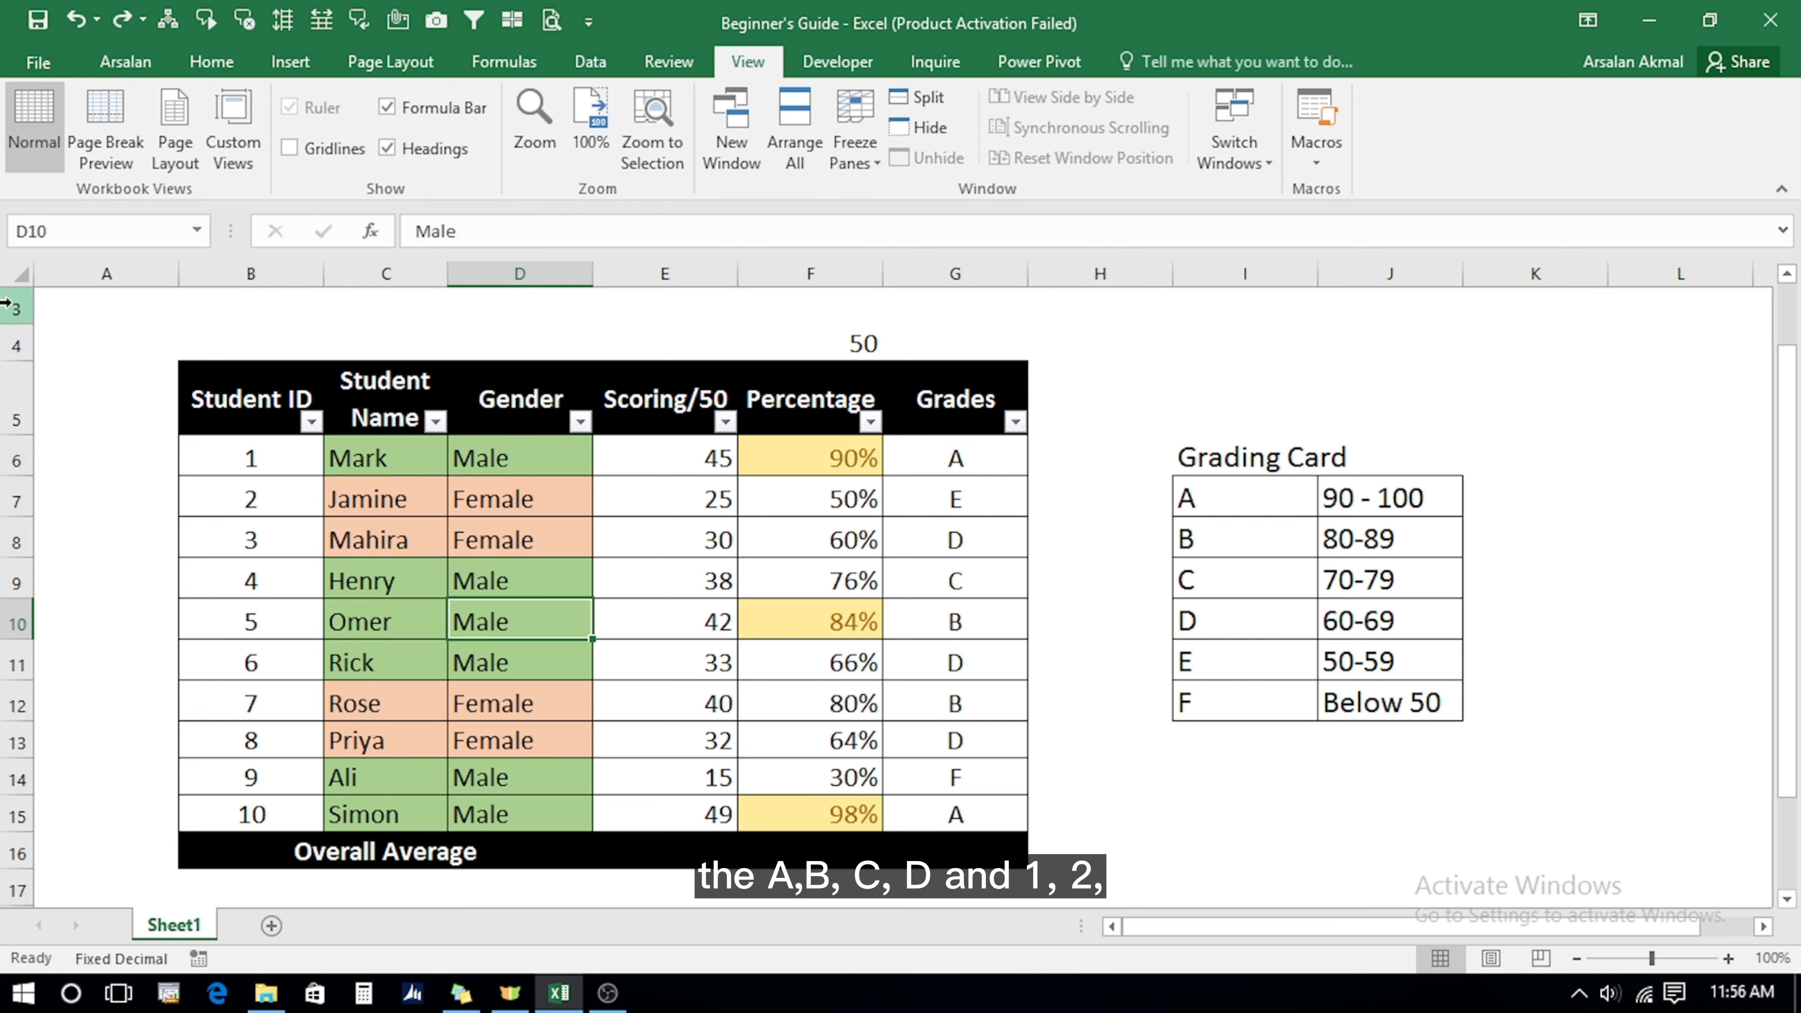
Try hiding the row and column headings and the formula bar, turning each back on.
click(387, 147)
click(387, 148)
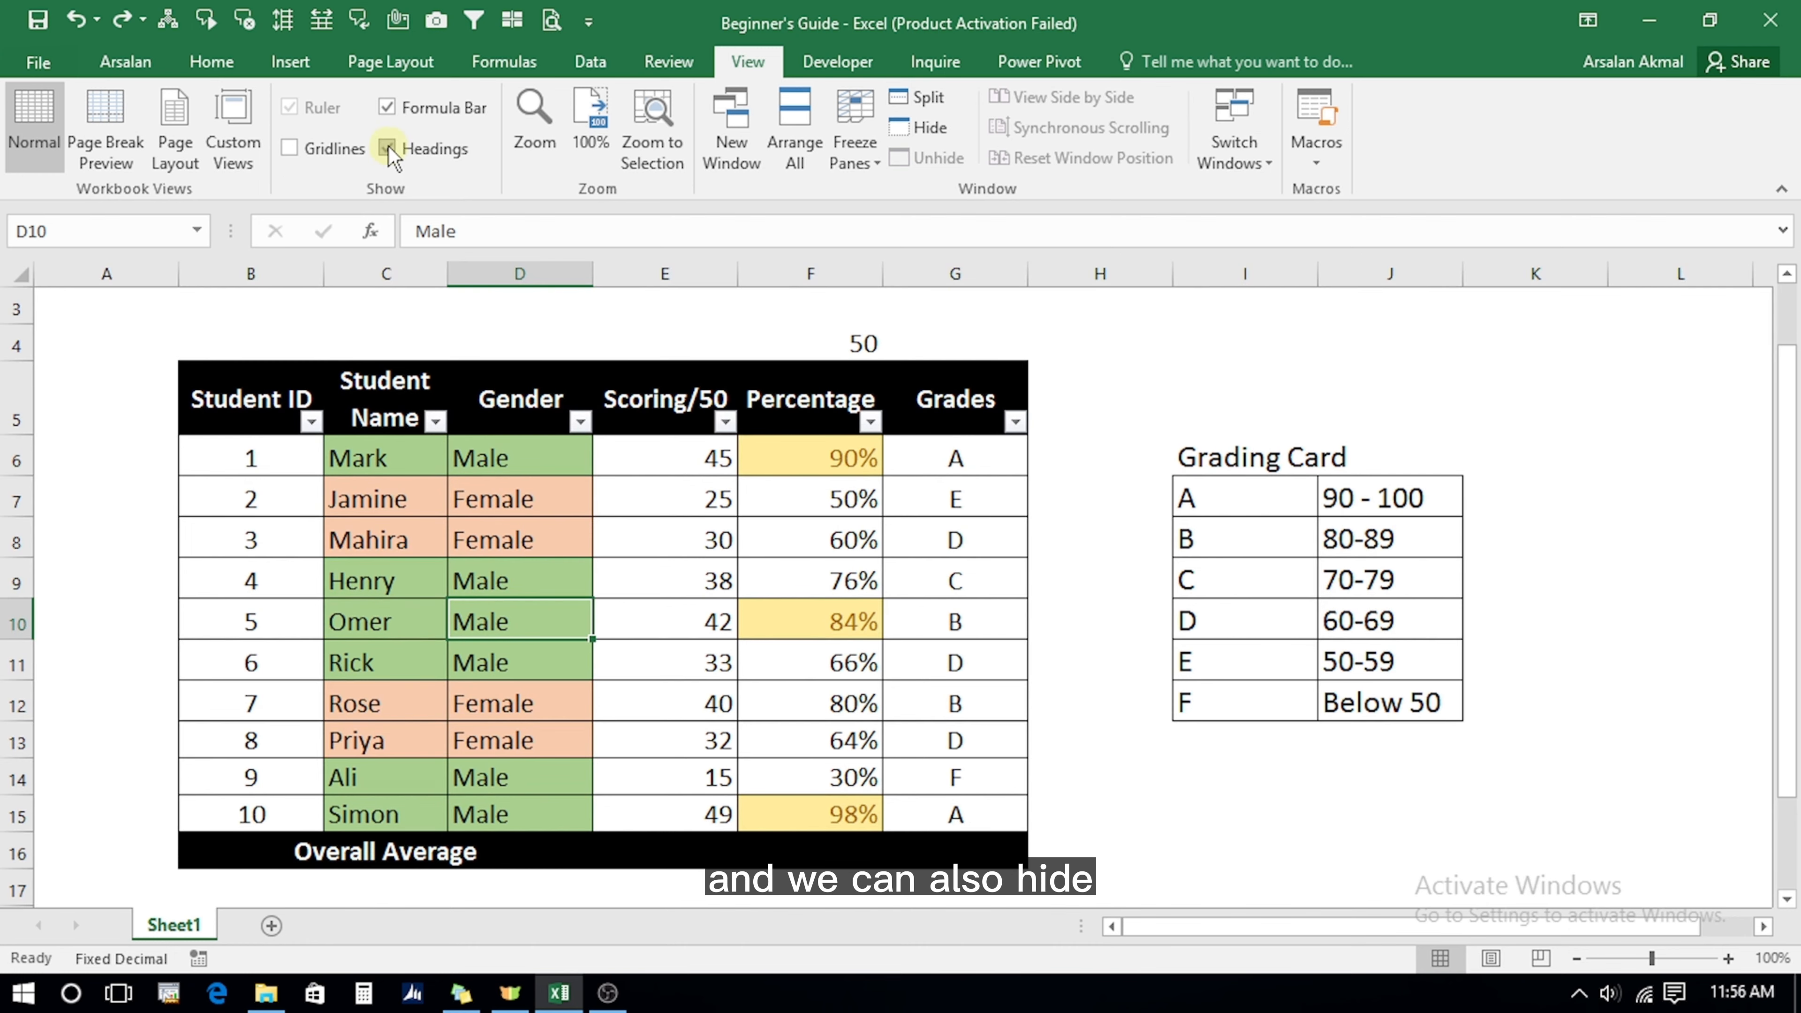
click(387, 110)
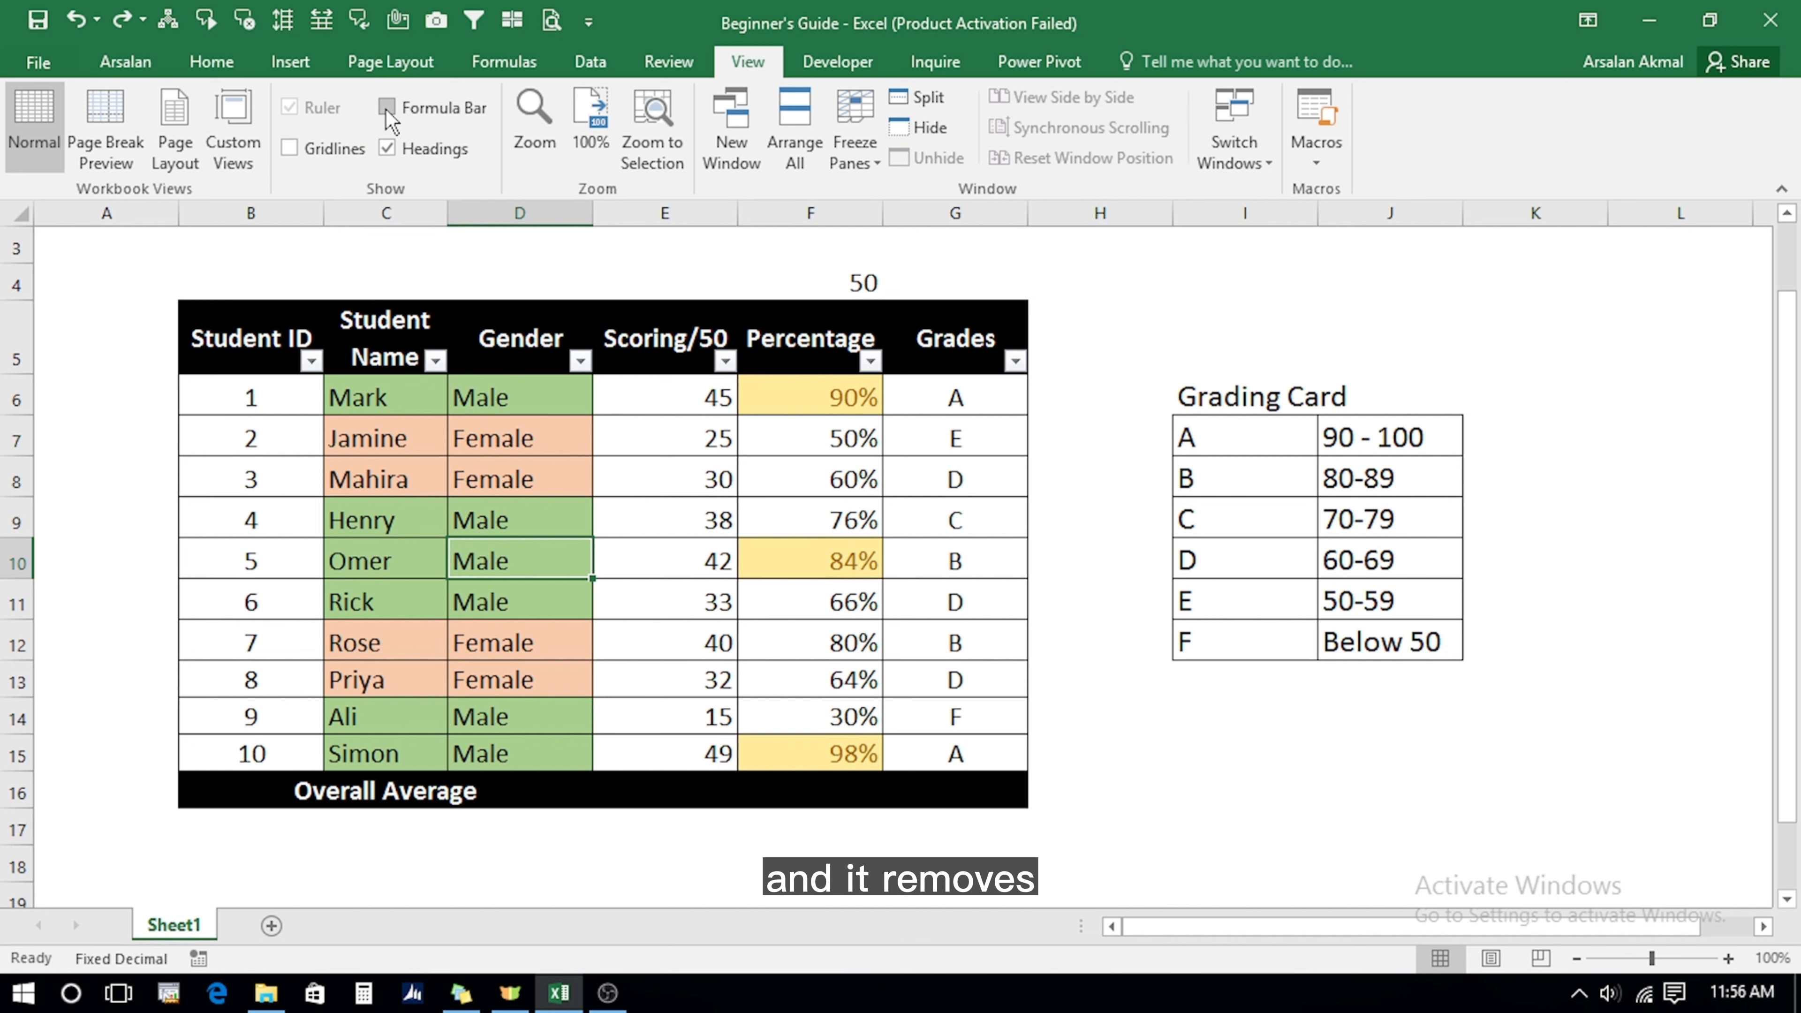
click(387, 108)
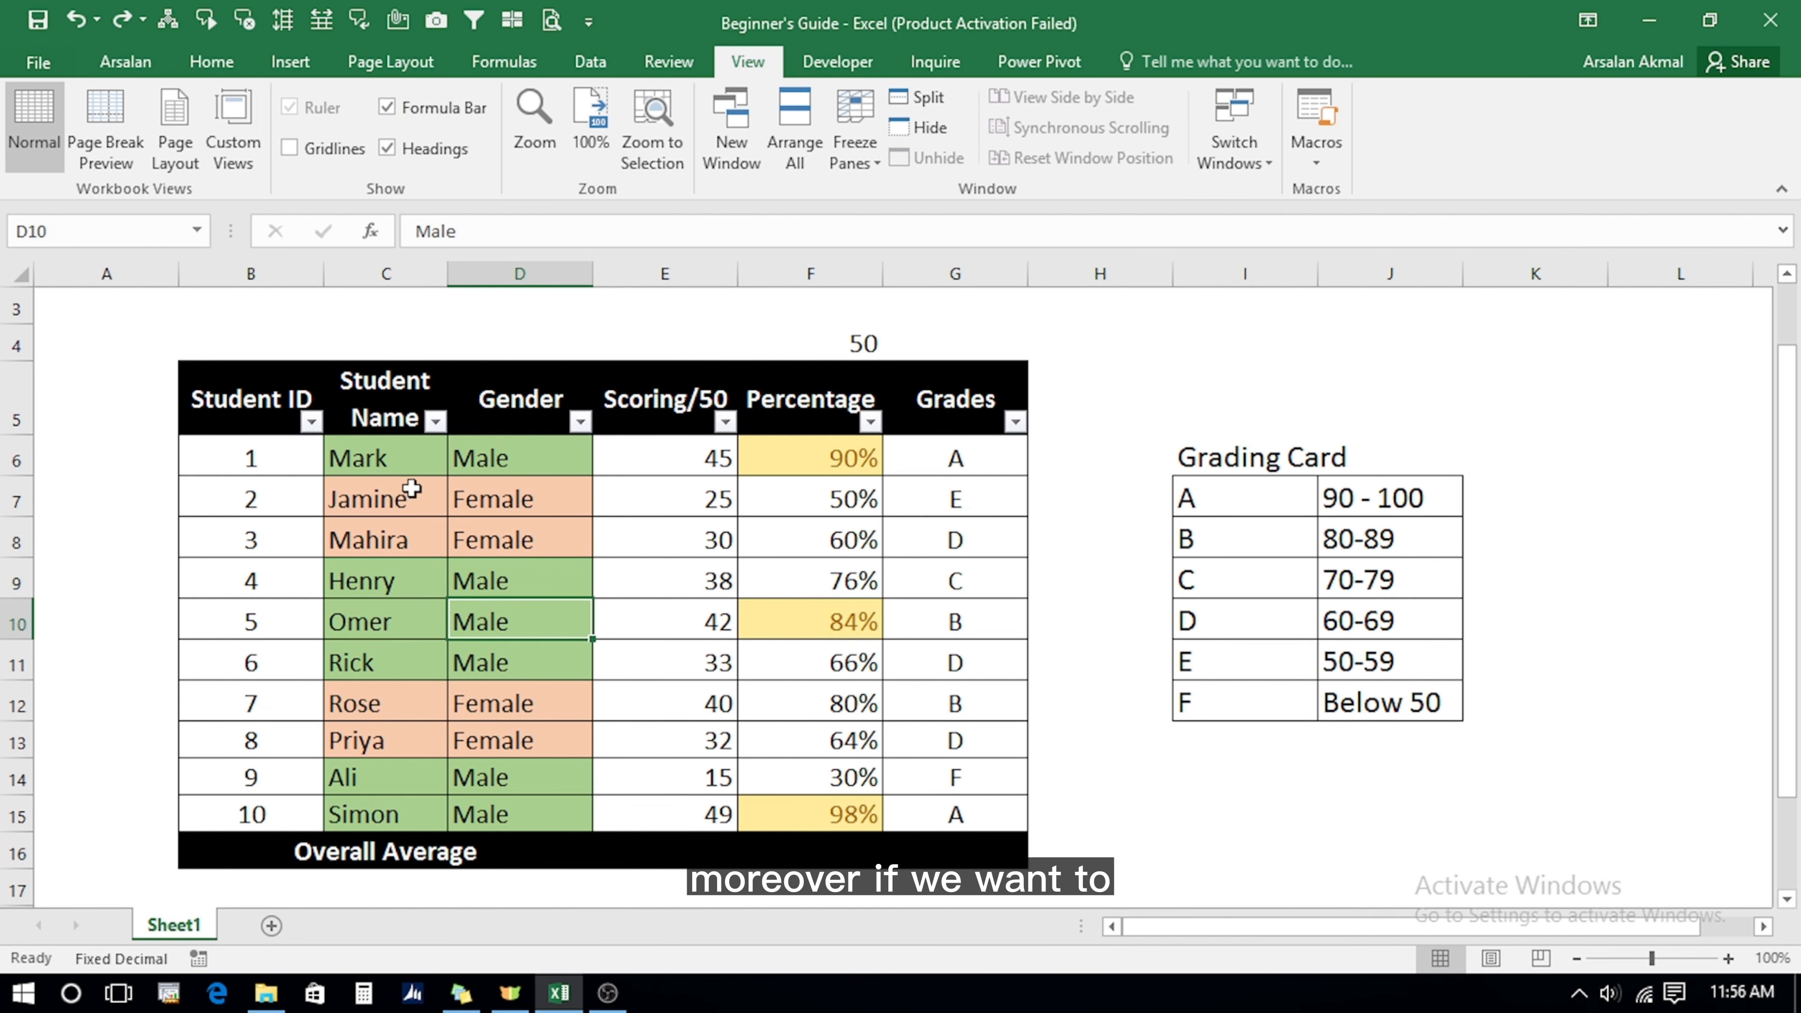
Zoom the worksheet to 200% and return it to 100%.
click(535, 131)
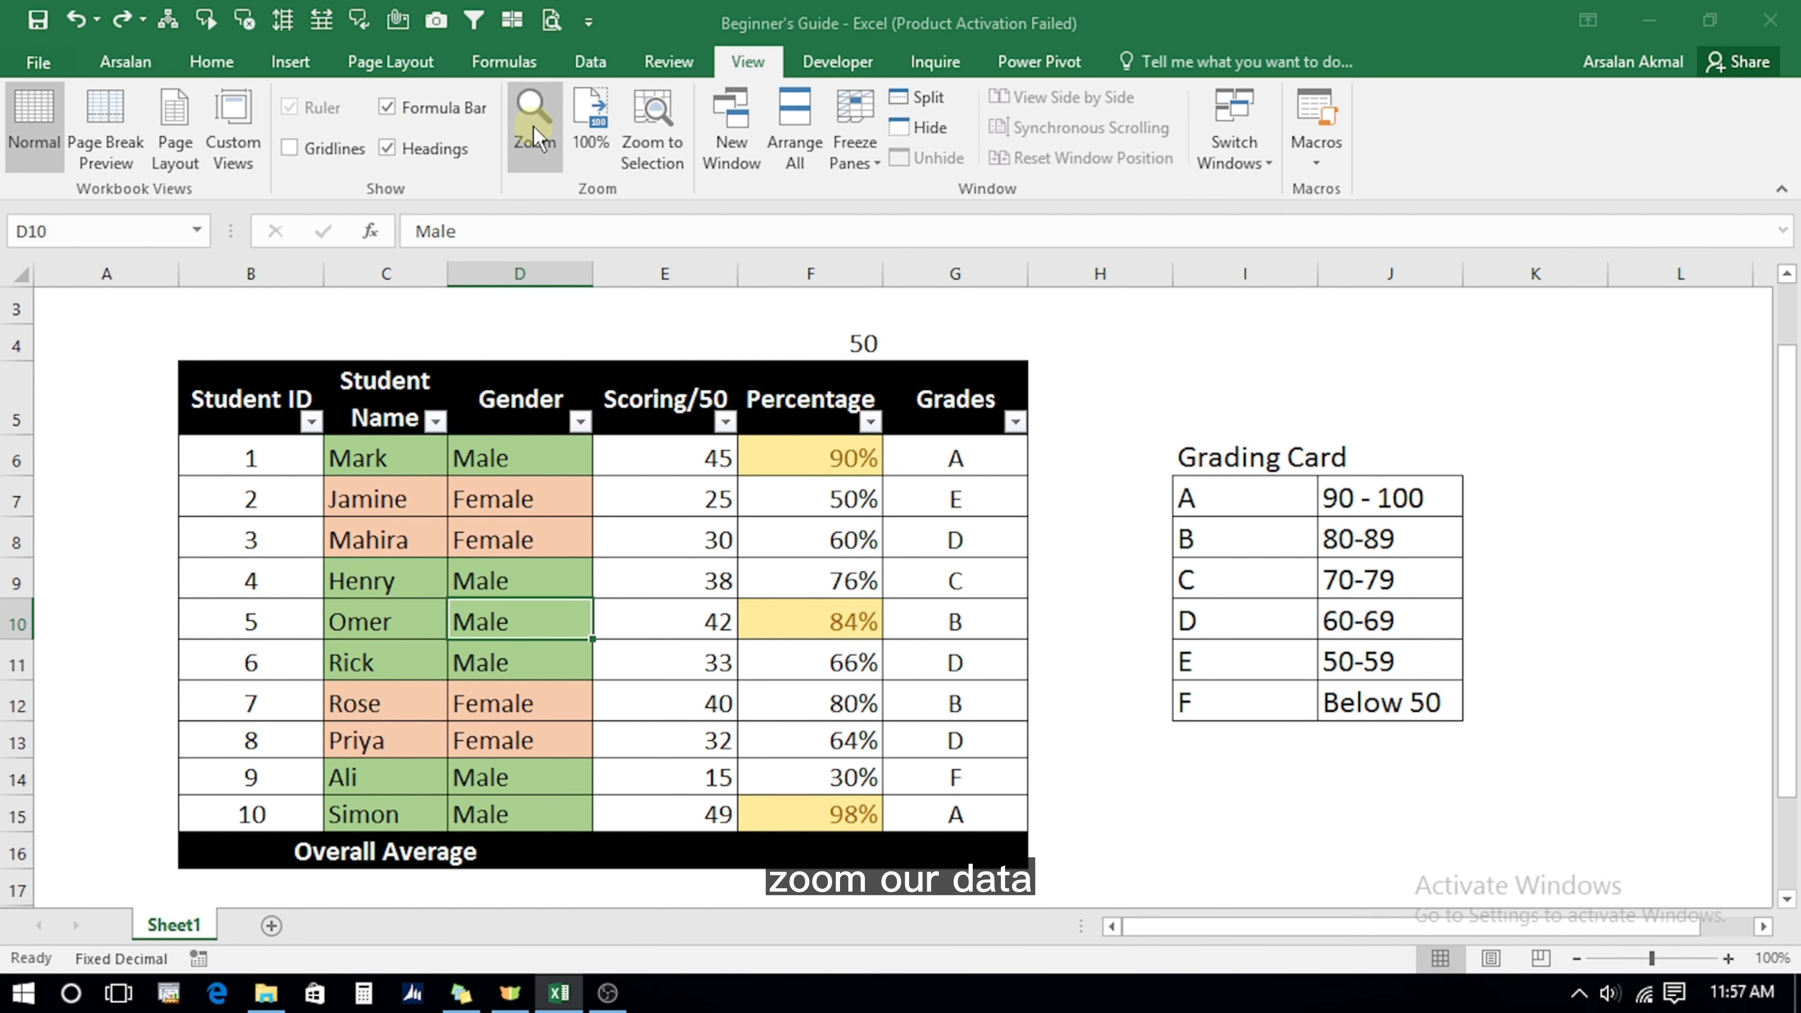
click(705, 413)
click(735, 604)
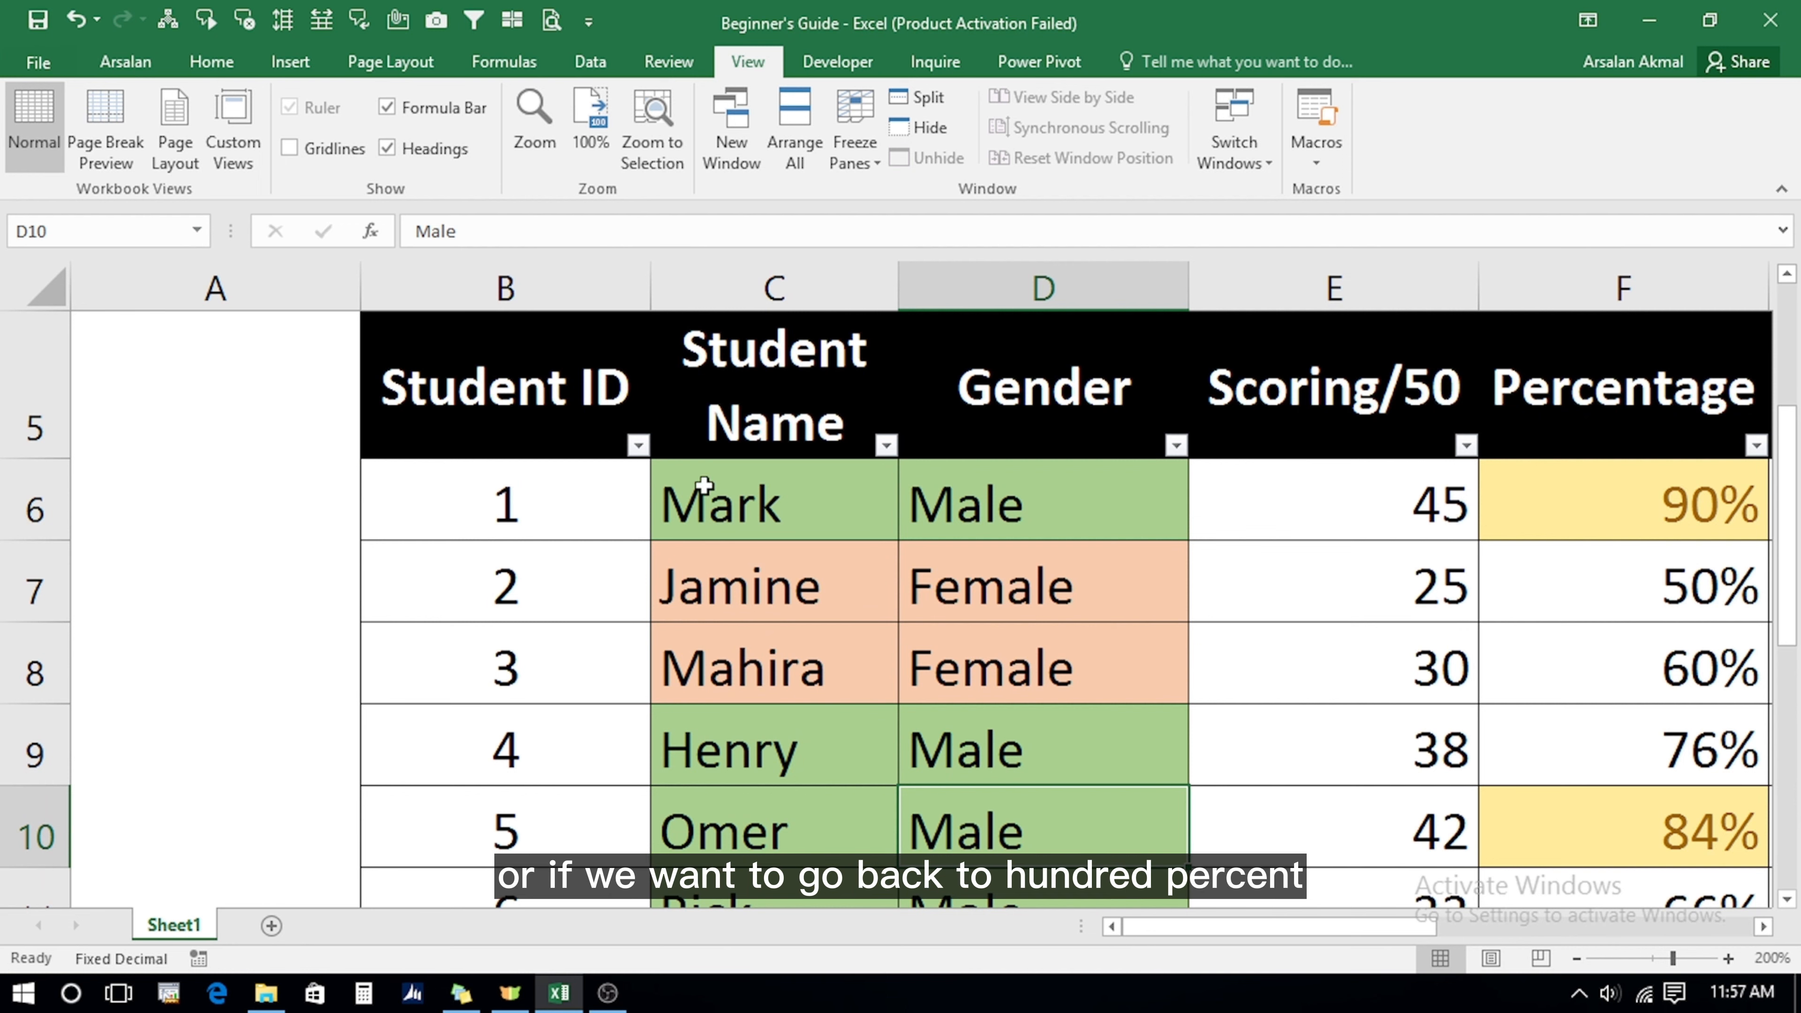
click(590, 145)
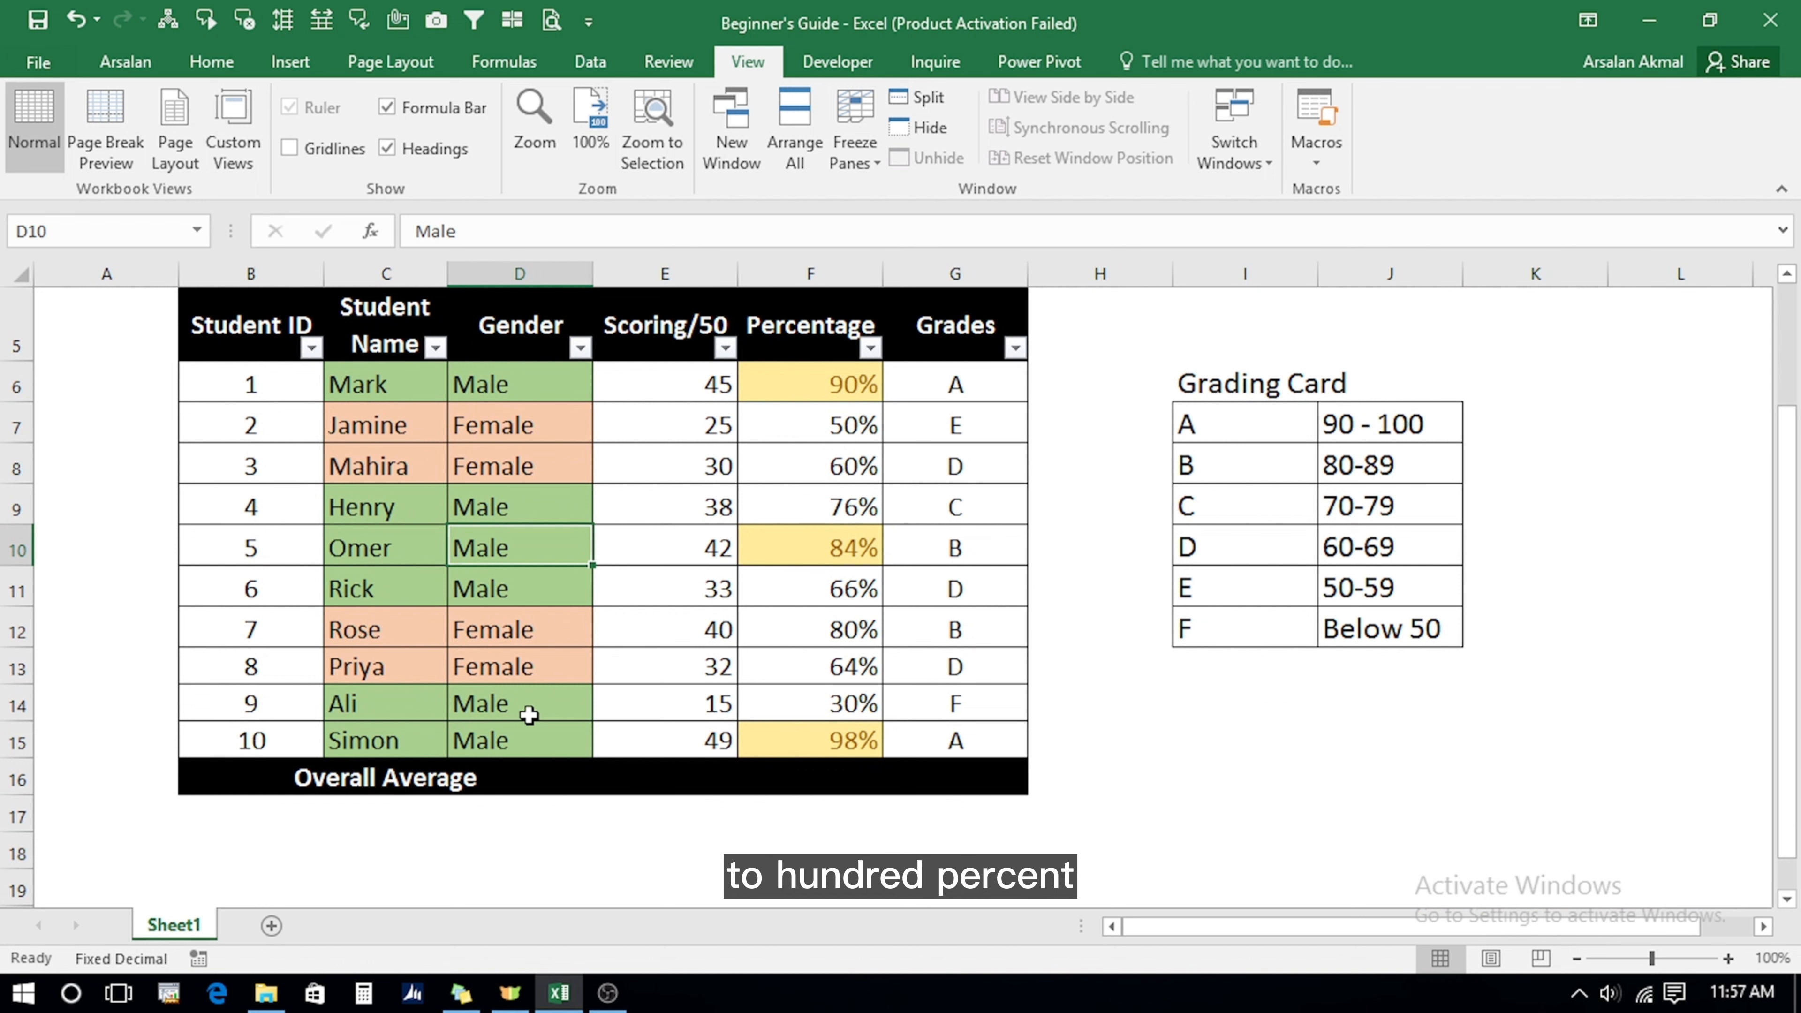
Freeze the panes at cell B6 so the title and table header rows and column A stay fixed.
scroll(529, 715, up, 2)
click(779, 357)
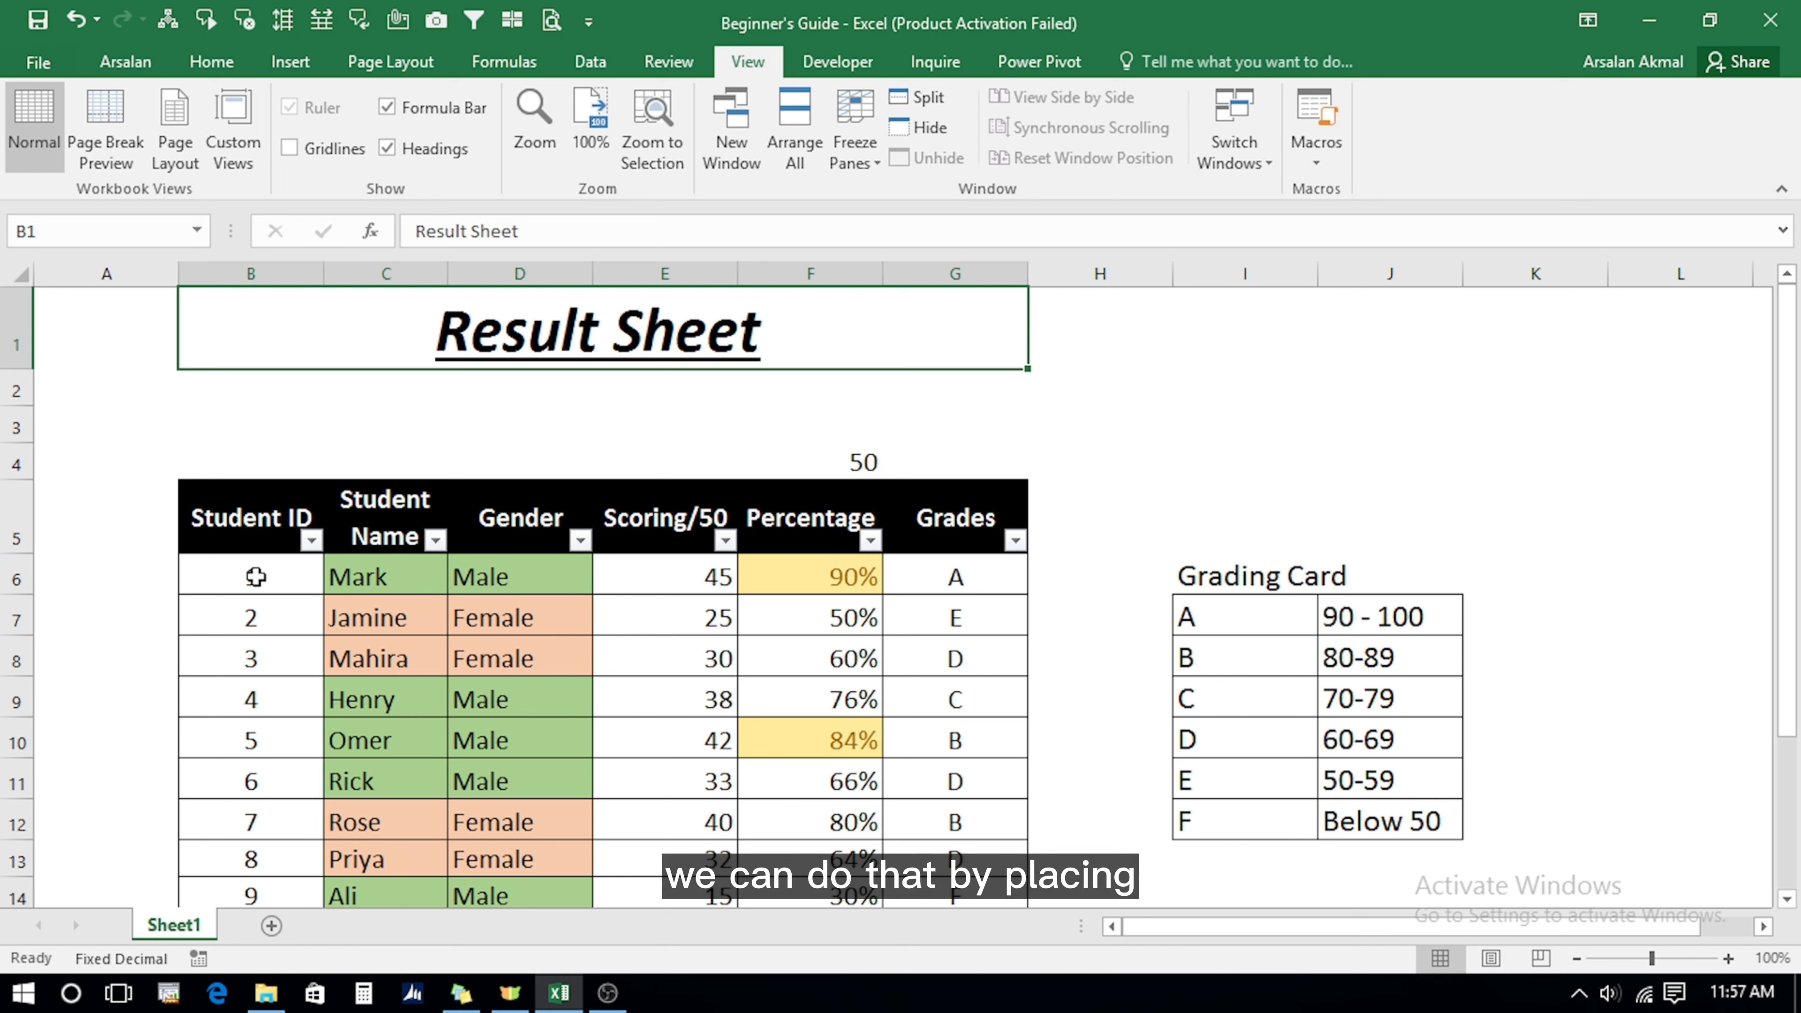
click(255, 577)
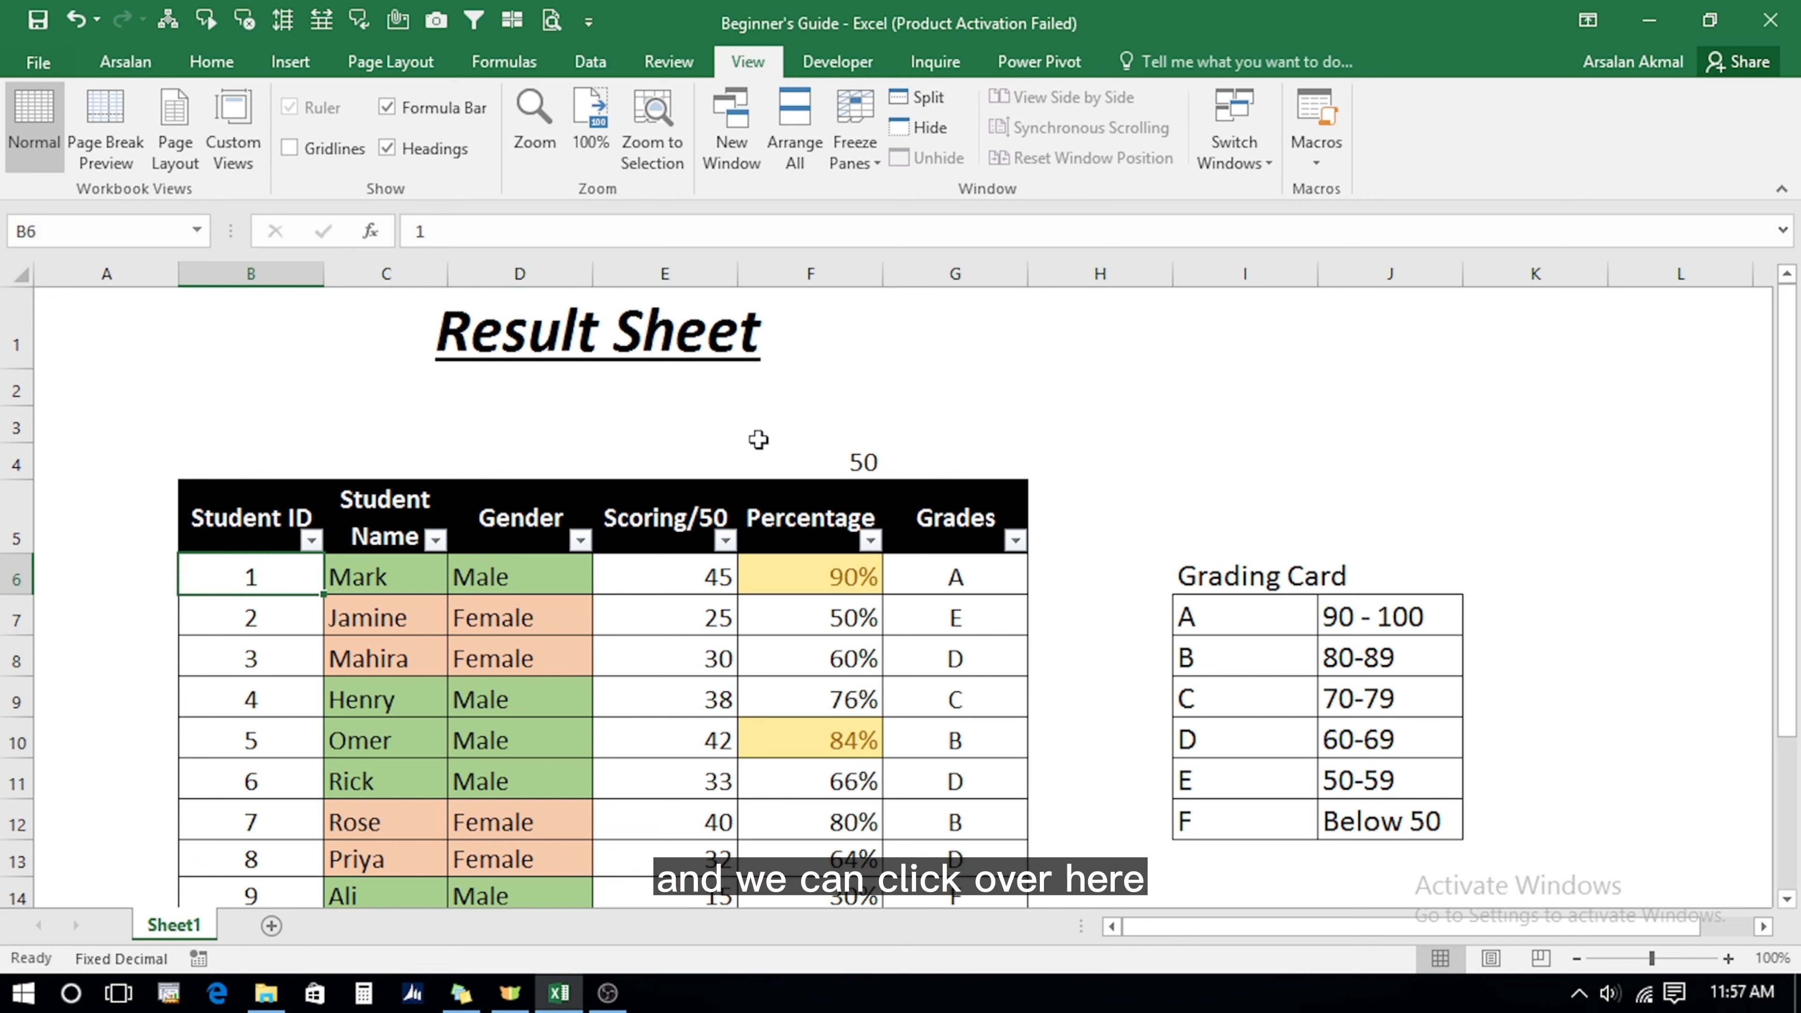
click(859, 160)
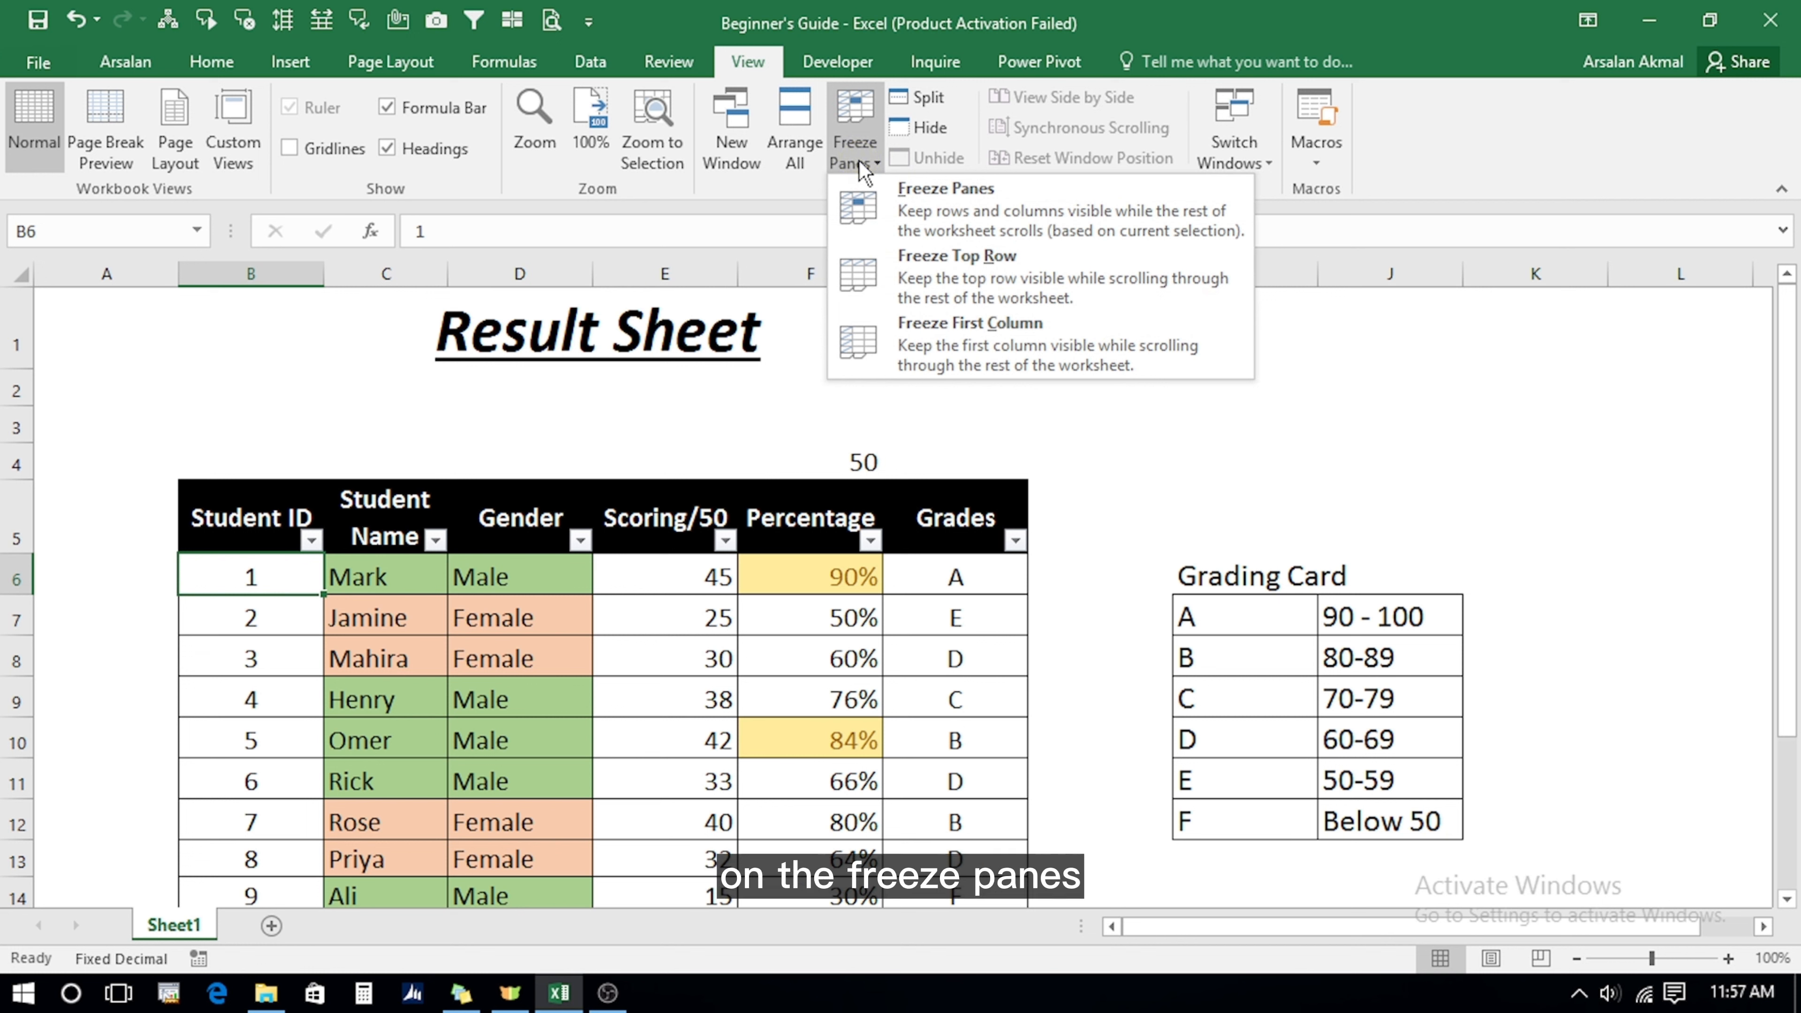
click(942, 206)
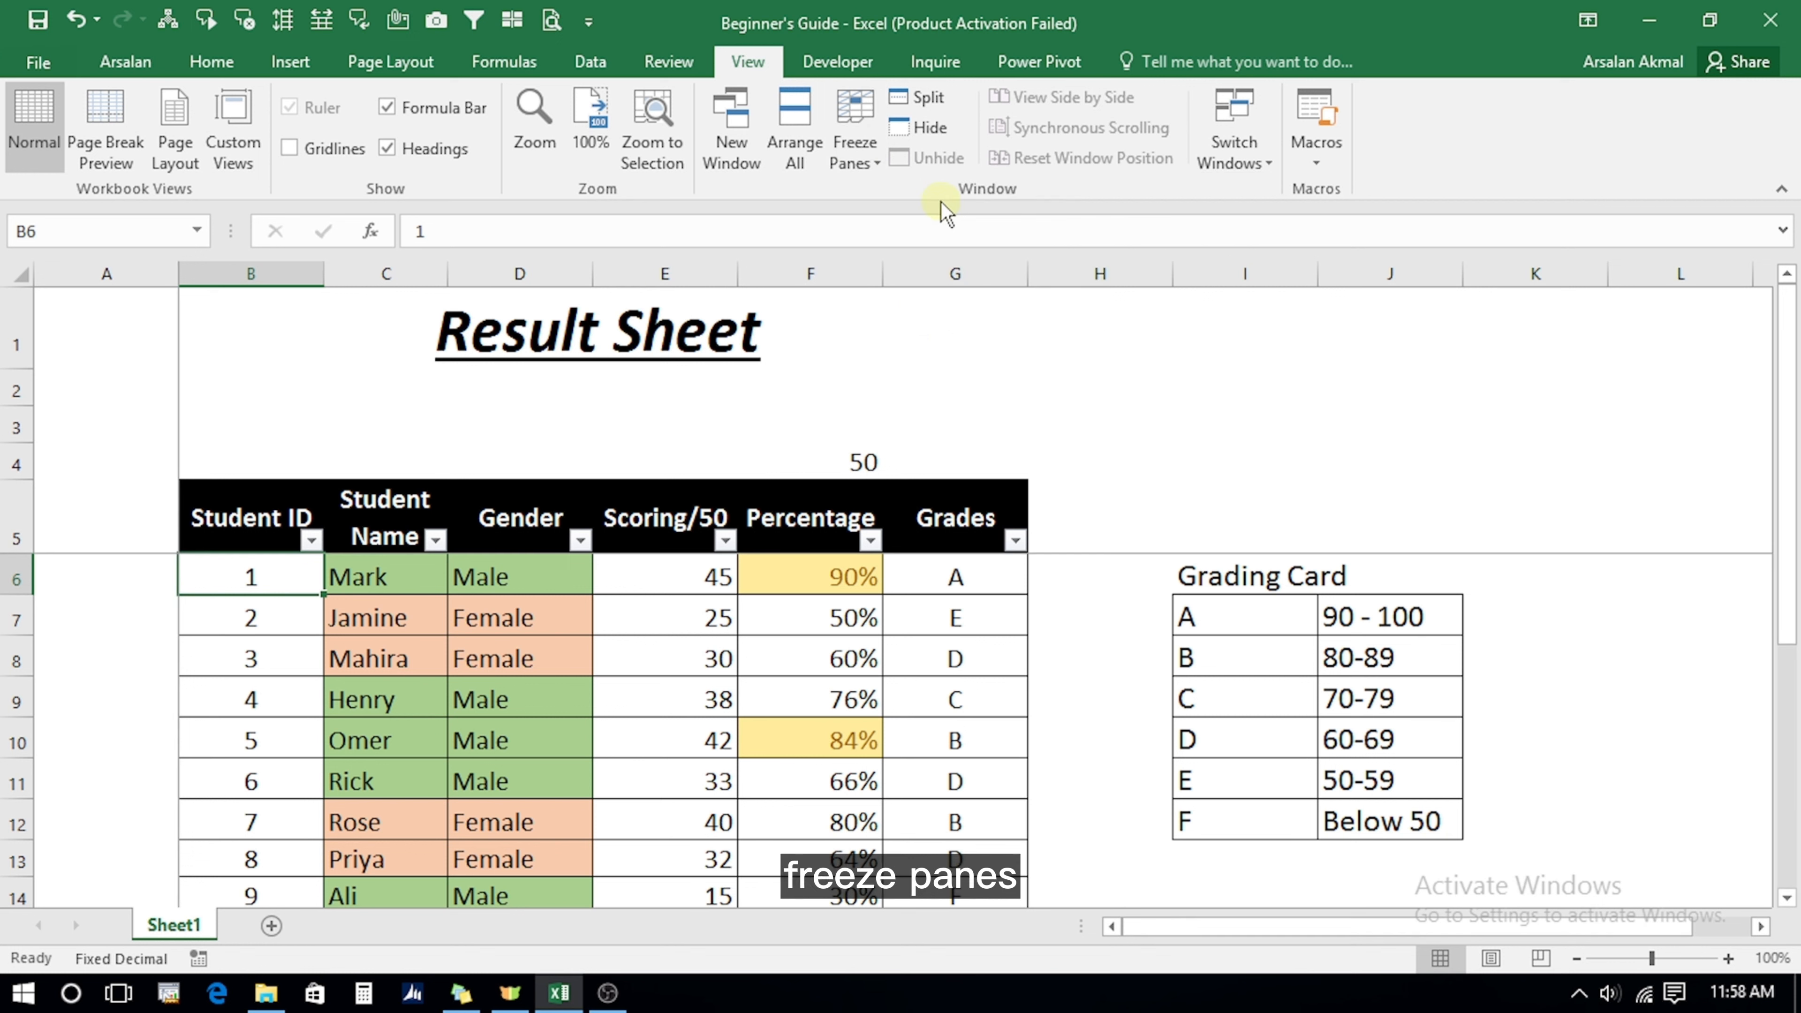
Move down and back up through the rows to check the frozen header, ending at the first student row.
key(Down)
key(Down)
key(Down)
key(Down)
key(Down)
key(Down)
key(Down)
key(Down)
key(Down)
key(Down)
key(Down)
key(Down)
key(Down)
key(Down)
key(Down)
key(Down)
key(Down)
key(Down)
key(Down)
key(Down)
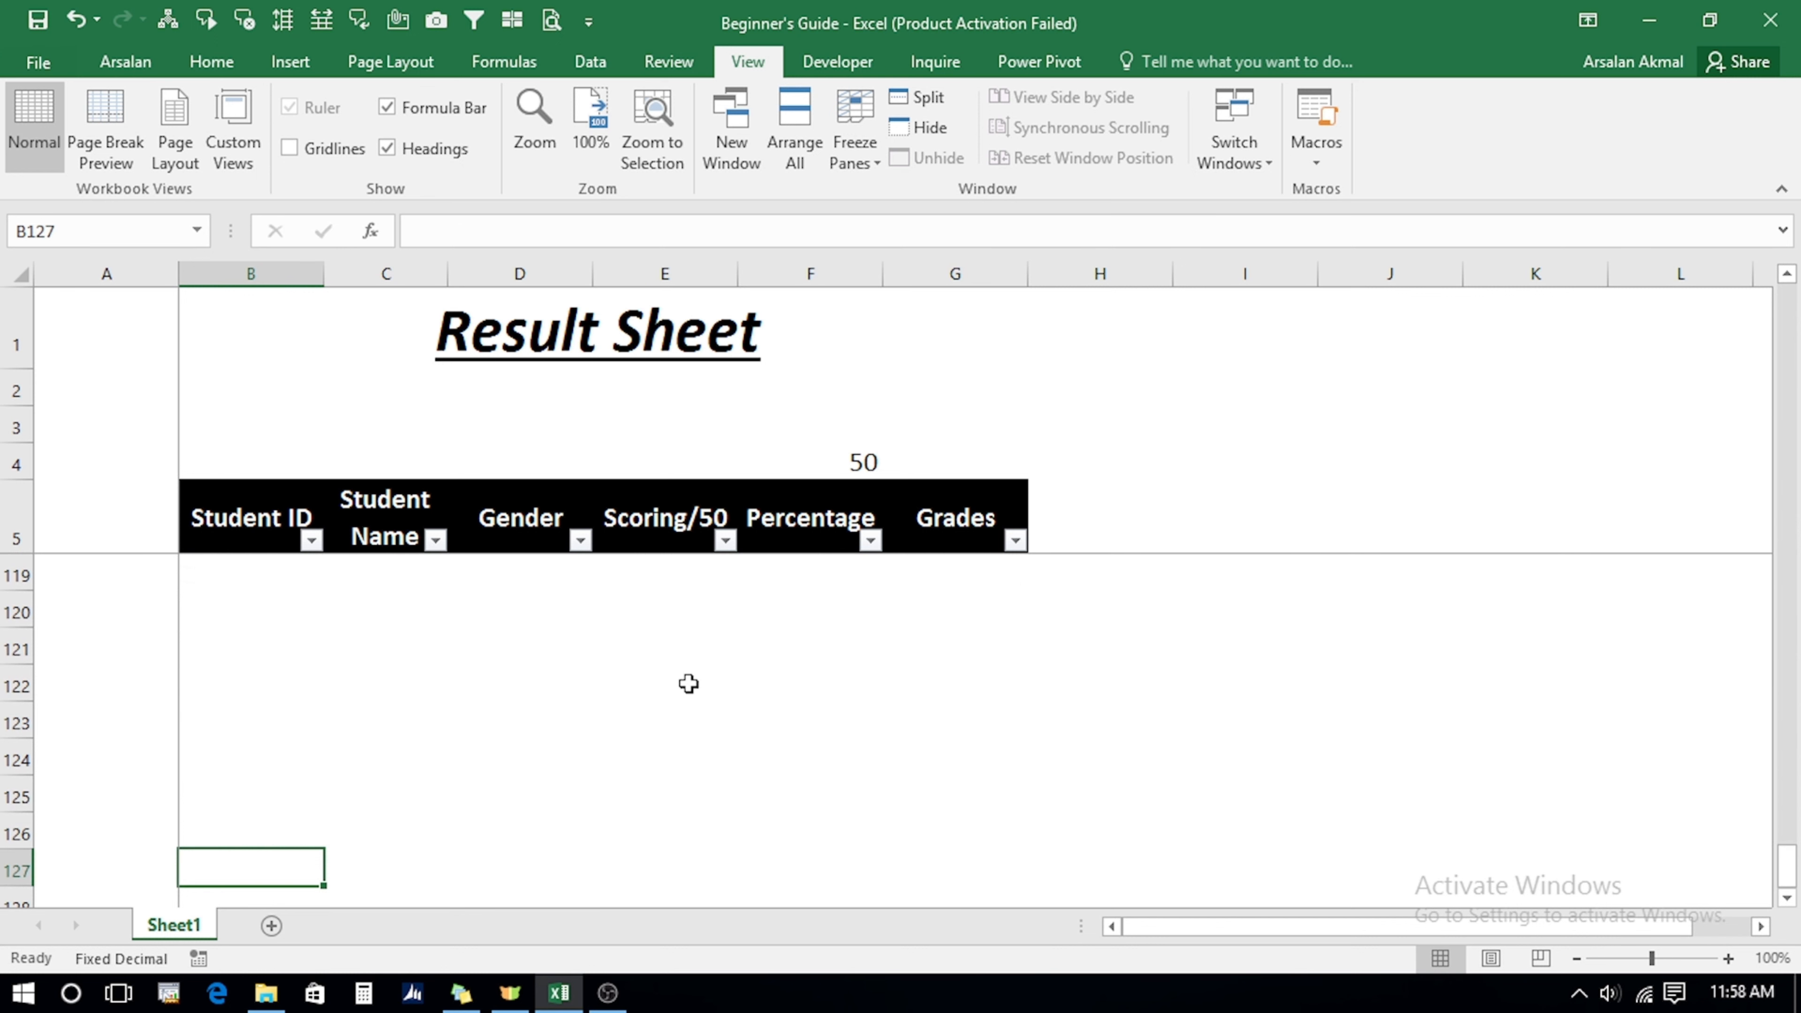
key(Up)
key(Up)
key(Up)
key(Up)
key(Up)
key(Up)
key(Up)
key(Up)
key(Up)
key(Up)
key(Up)
key(Up)
key(Up)
key(Up)
key(Up)
key(Up)
key(Up)
key(Up)
key(Up)
key(Up)
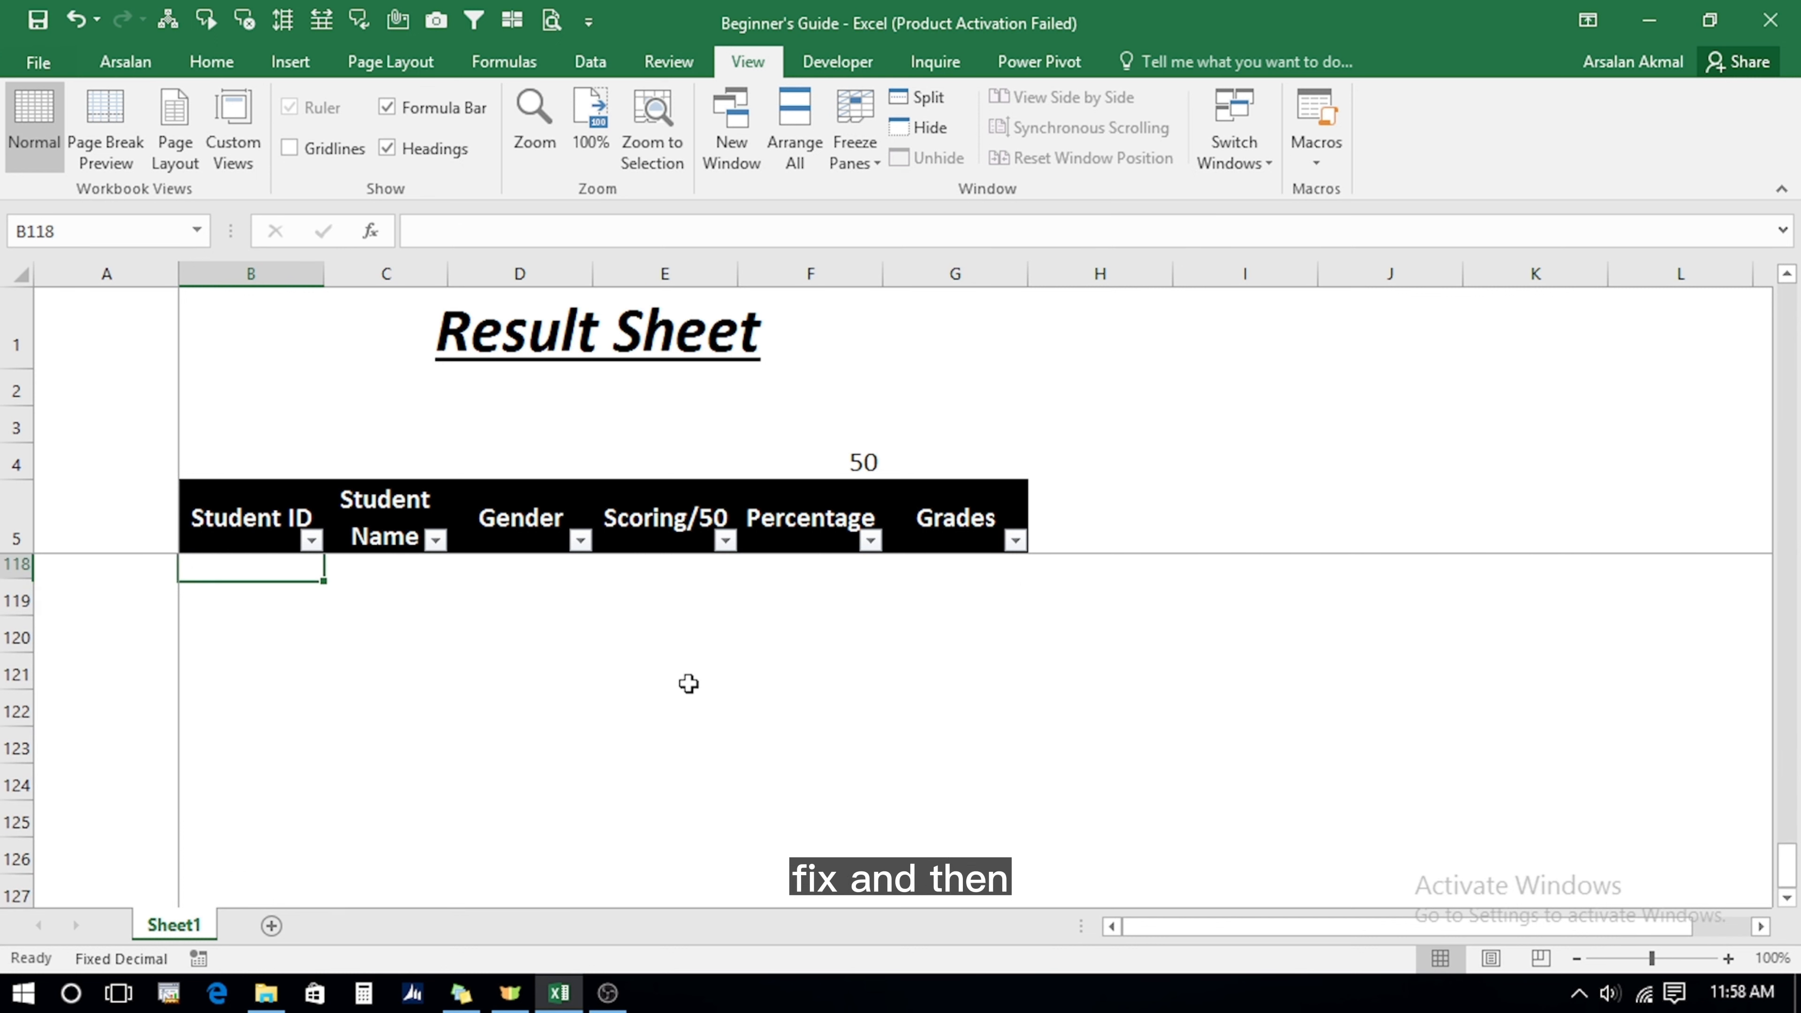
key(Up)
key(Up)
key(Up)
key(Up)
key(Up)
key(Up)
key(Up)
key(Up)
key(Up)
key(Up)
key(Up)
key(Up)
key(Up)
key(Up)
key(Up)
key(Up)
key(Up)
key(Up)
key(Up)
key(Up)
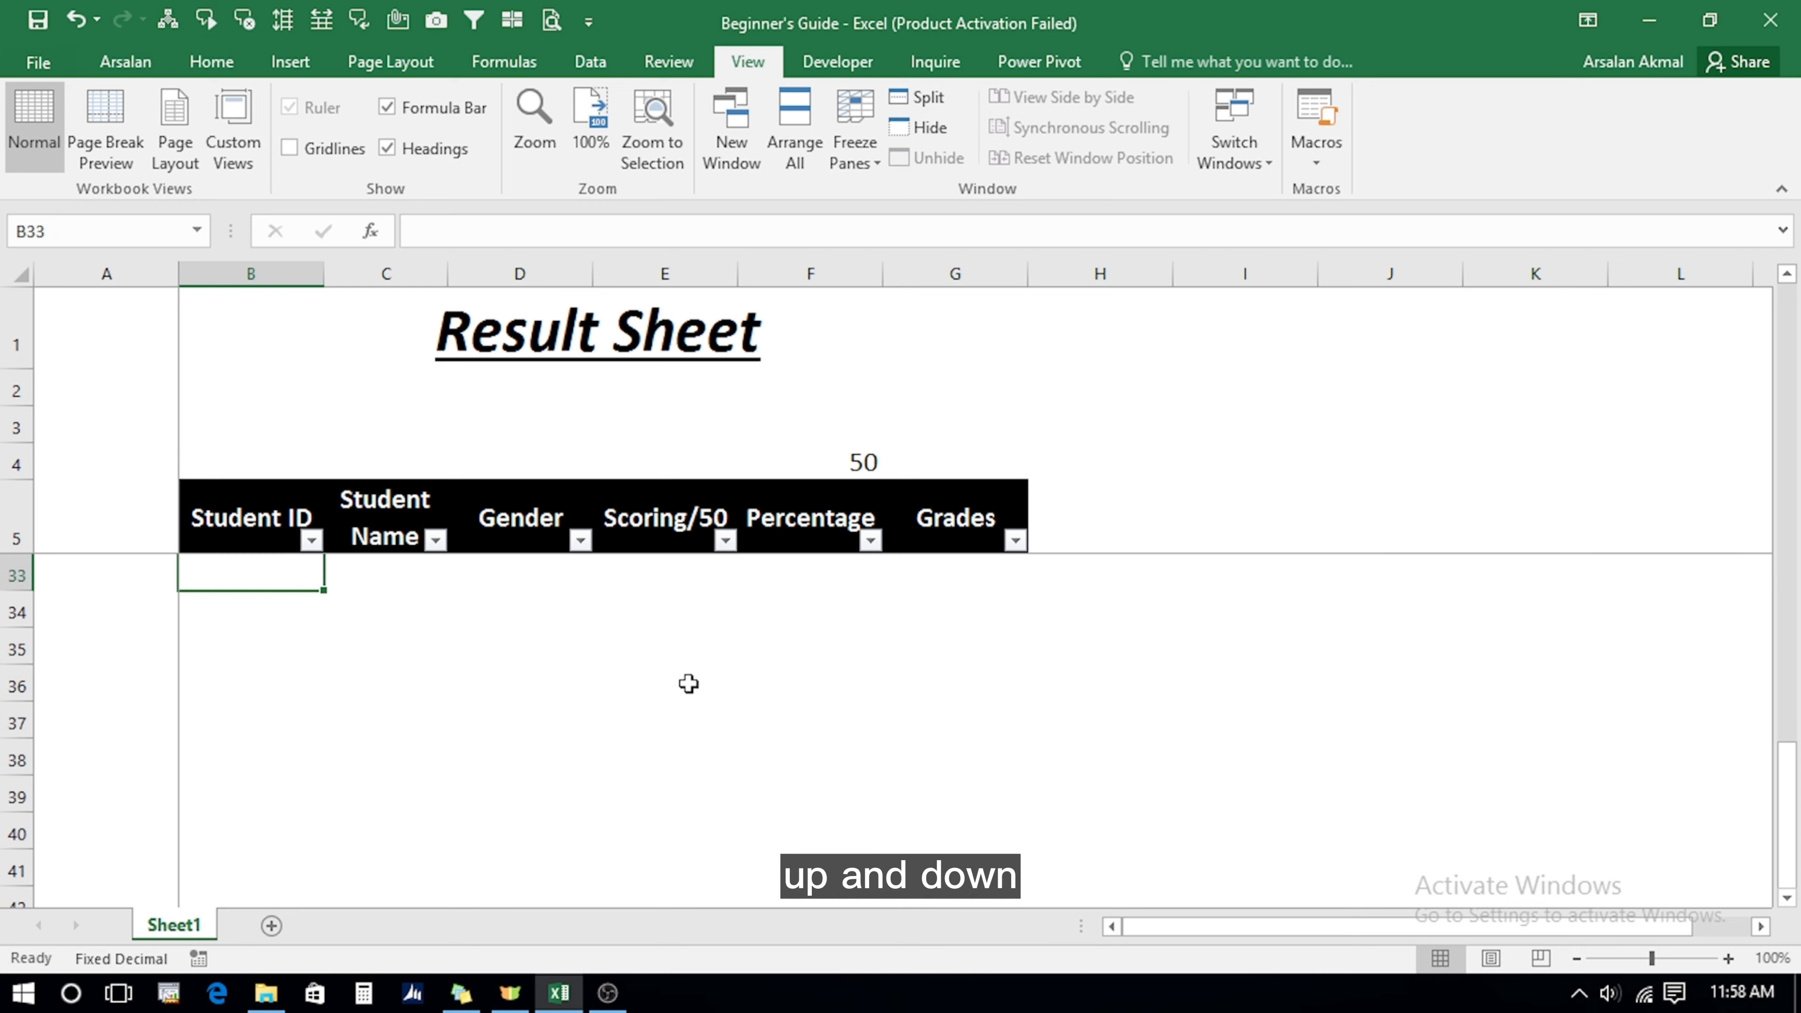
key(Down)
key(Down)
key(Down)
key(Down)
key(Down)
key(Down)
key(Down)
key(Down)
key(Down)
key(Down)
key(Down)
key(Down)
key(Down)
key(Down)
key(Down)
key(Down)
key(Down)
key(Down)
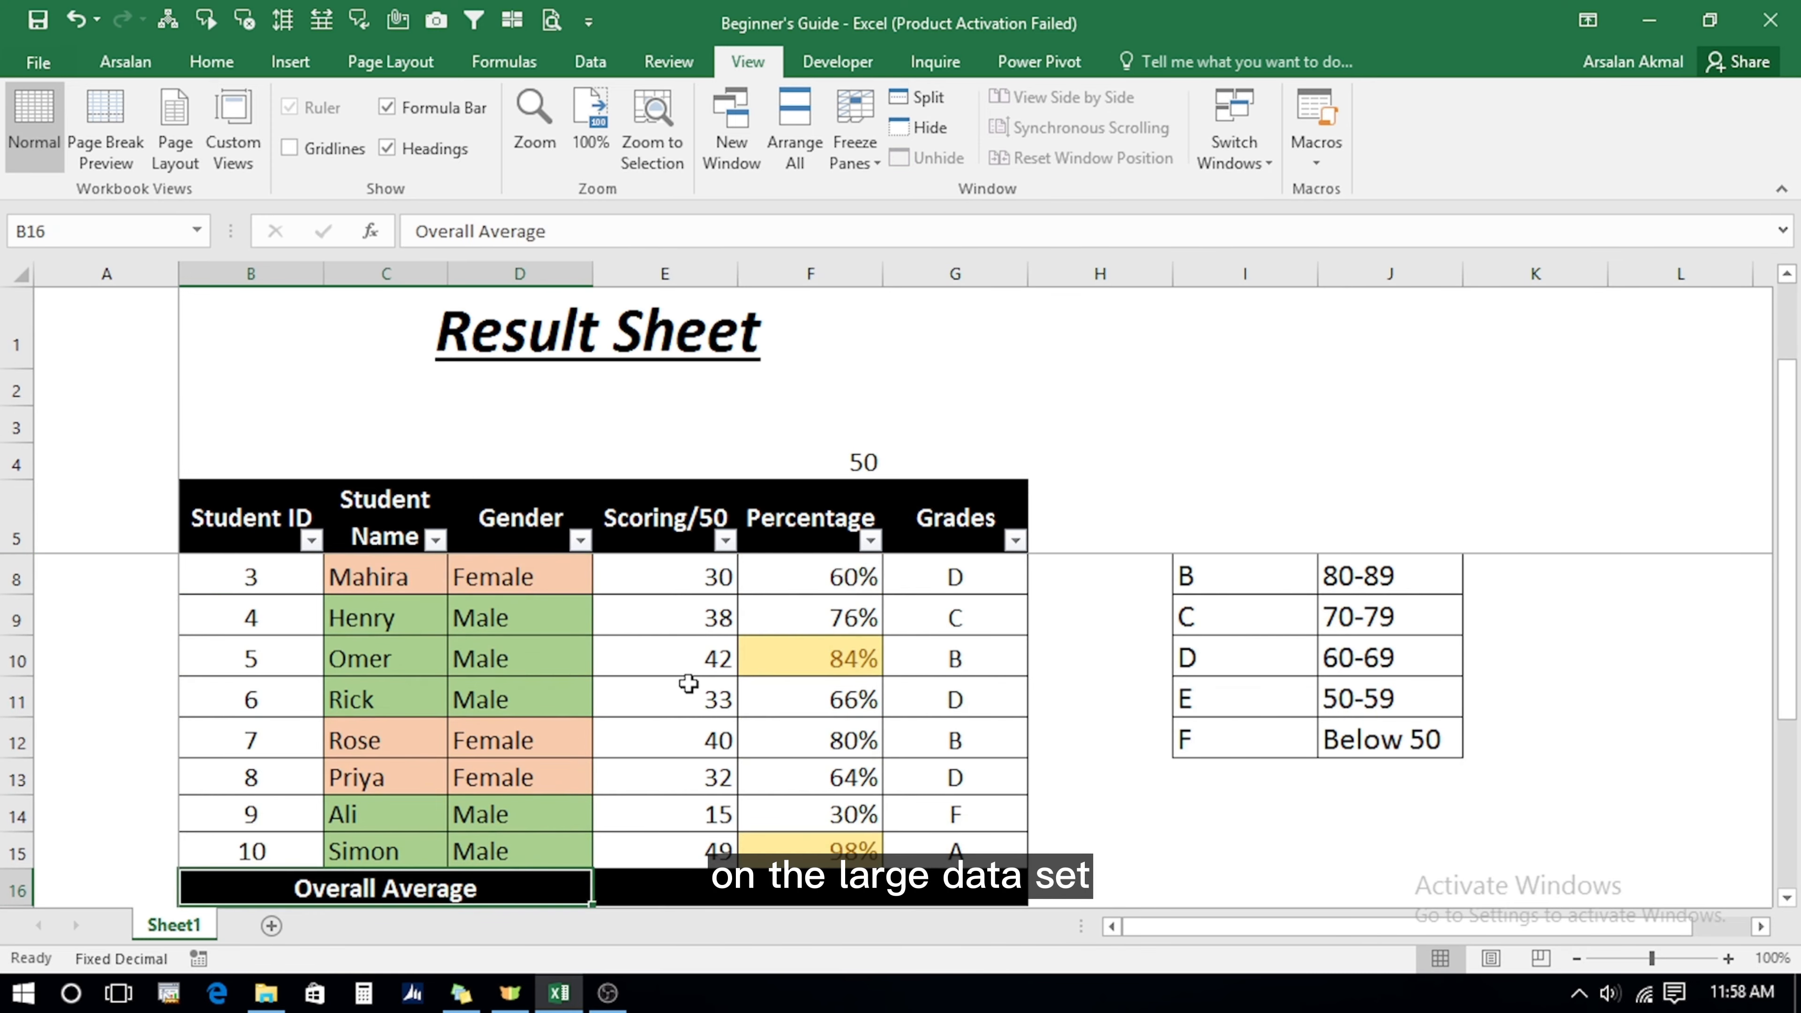
key(Down)
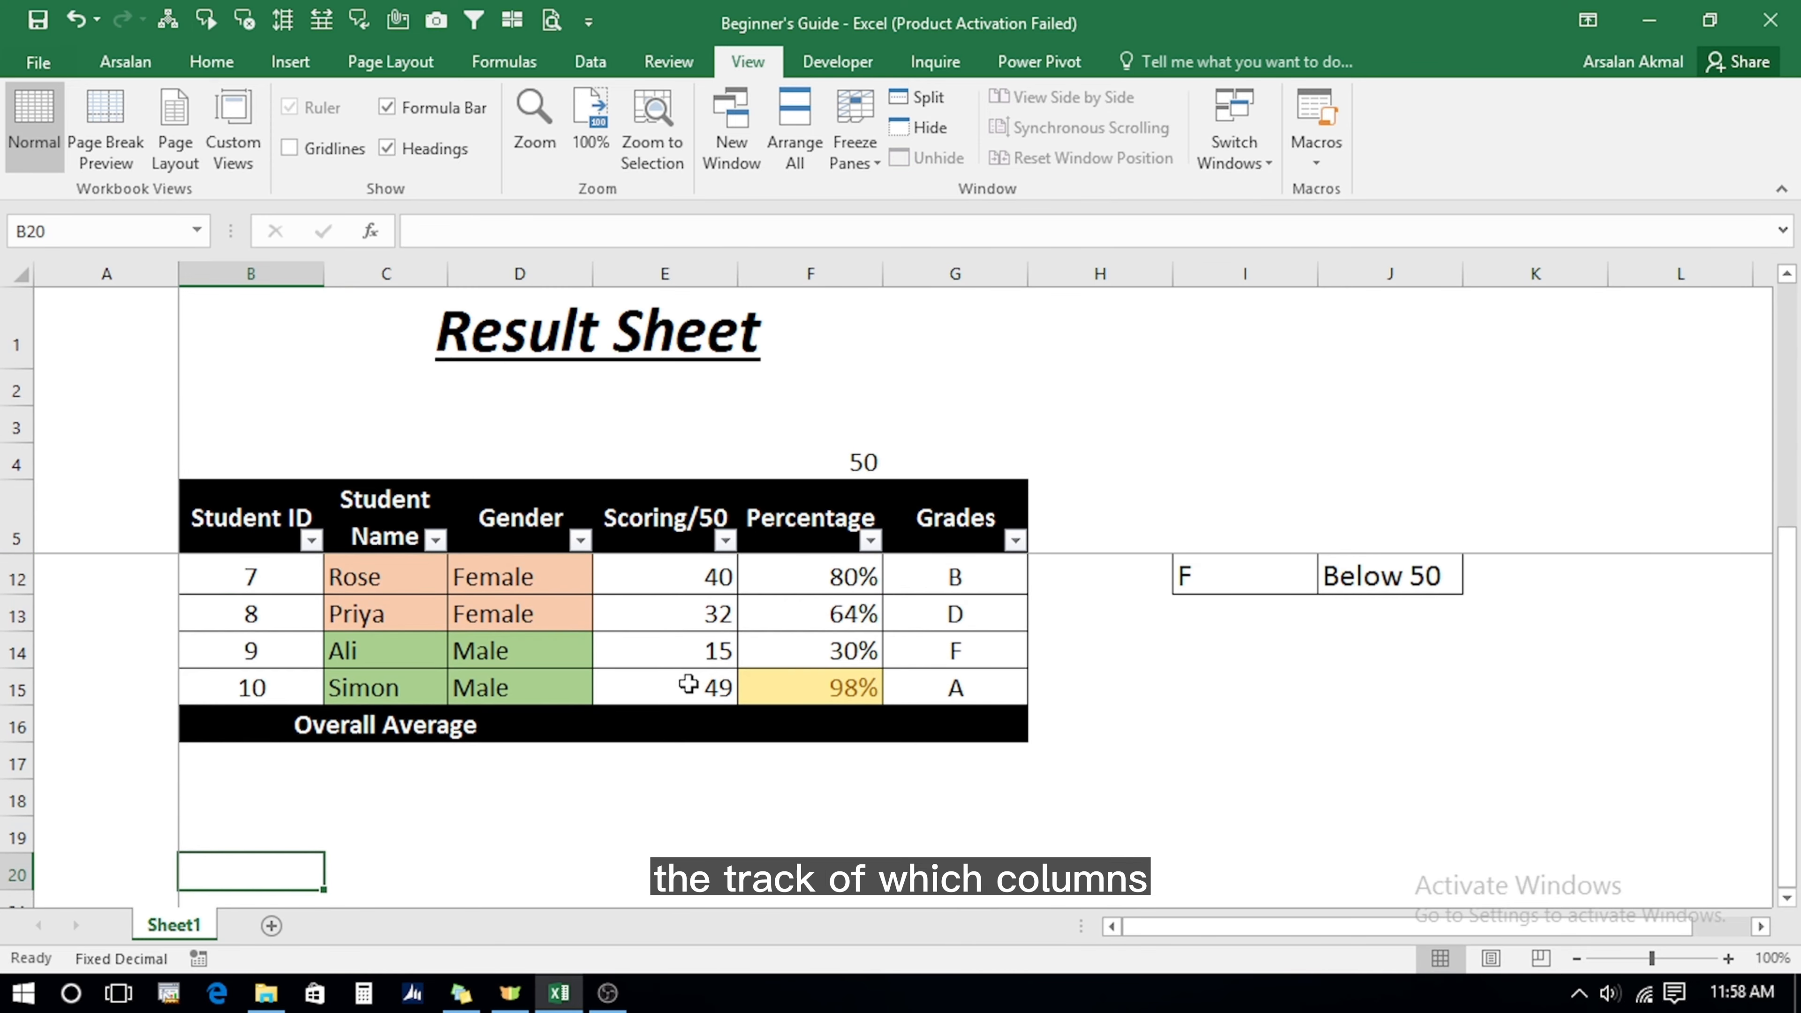
key(Down)
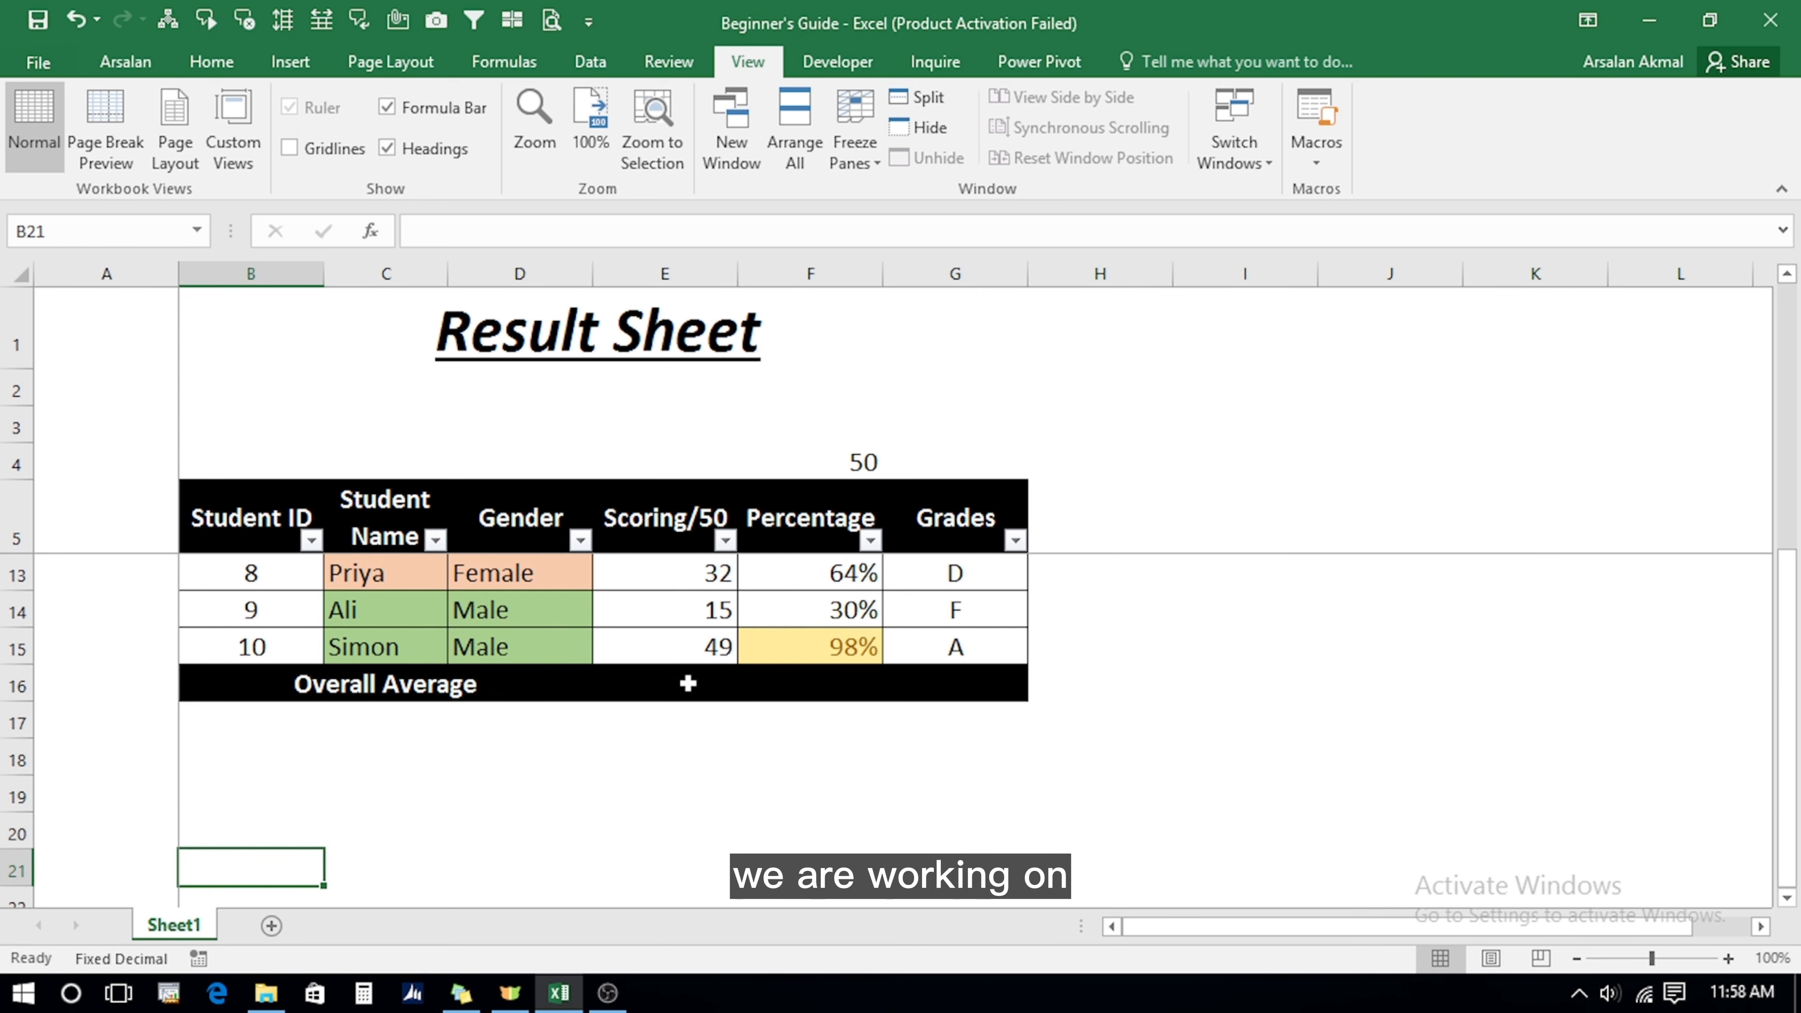
key(ctrl+Up)
key(ctrl+Up)
key(ctrl+Up)
key(Down)
key(Down)
key(Down)
key(Down)
key(Down)
key(Down)
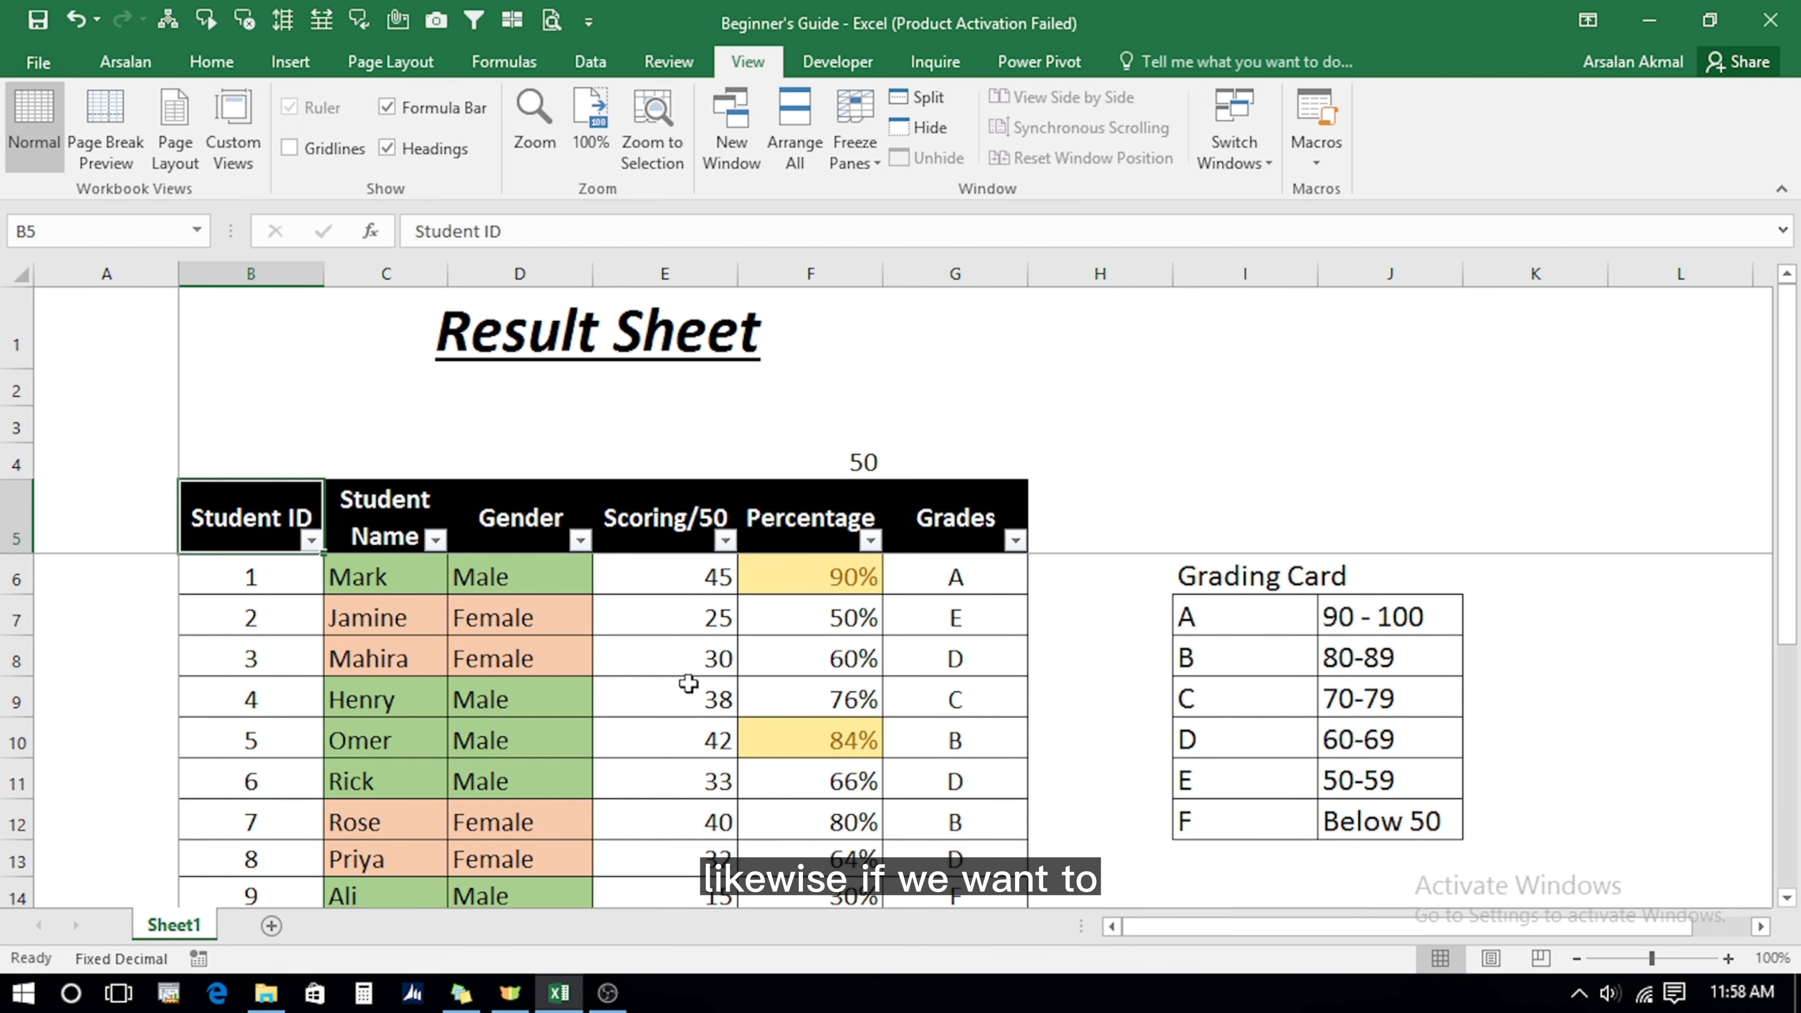
key(Up)
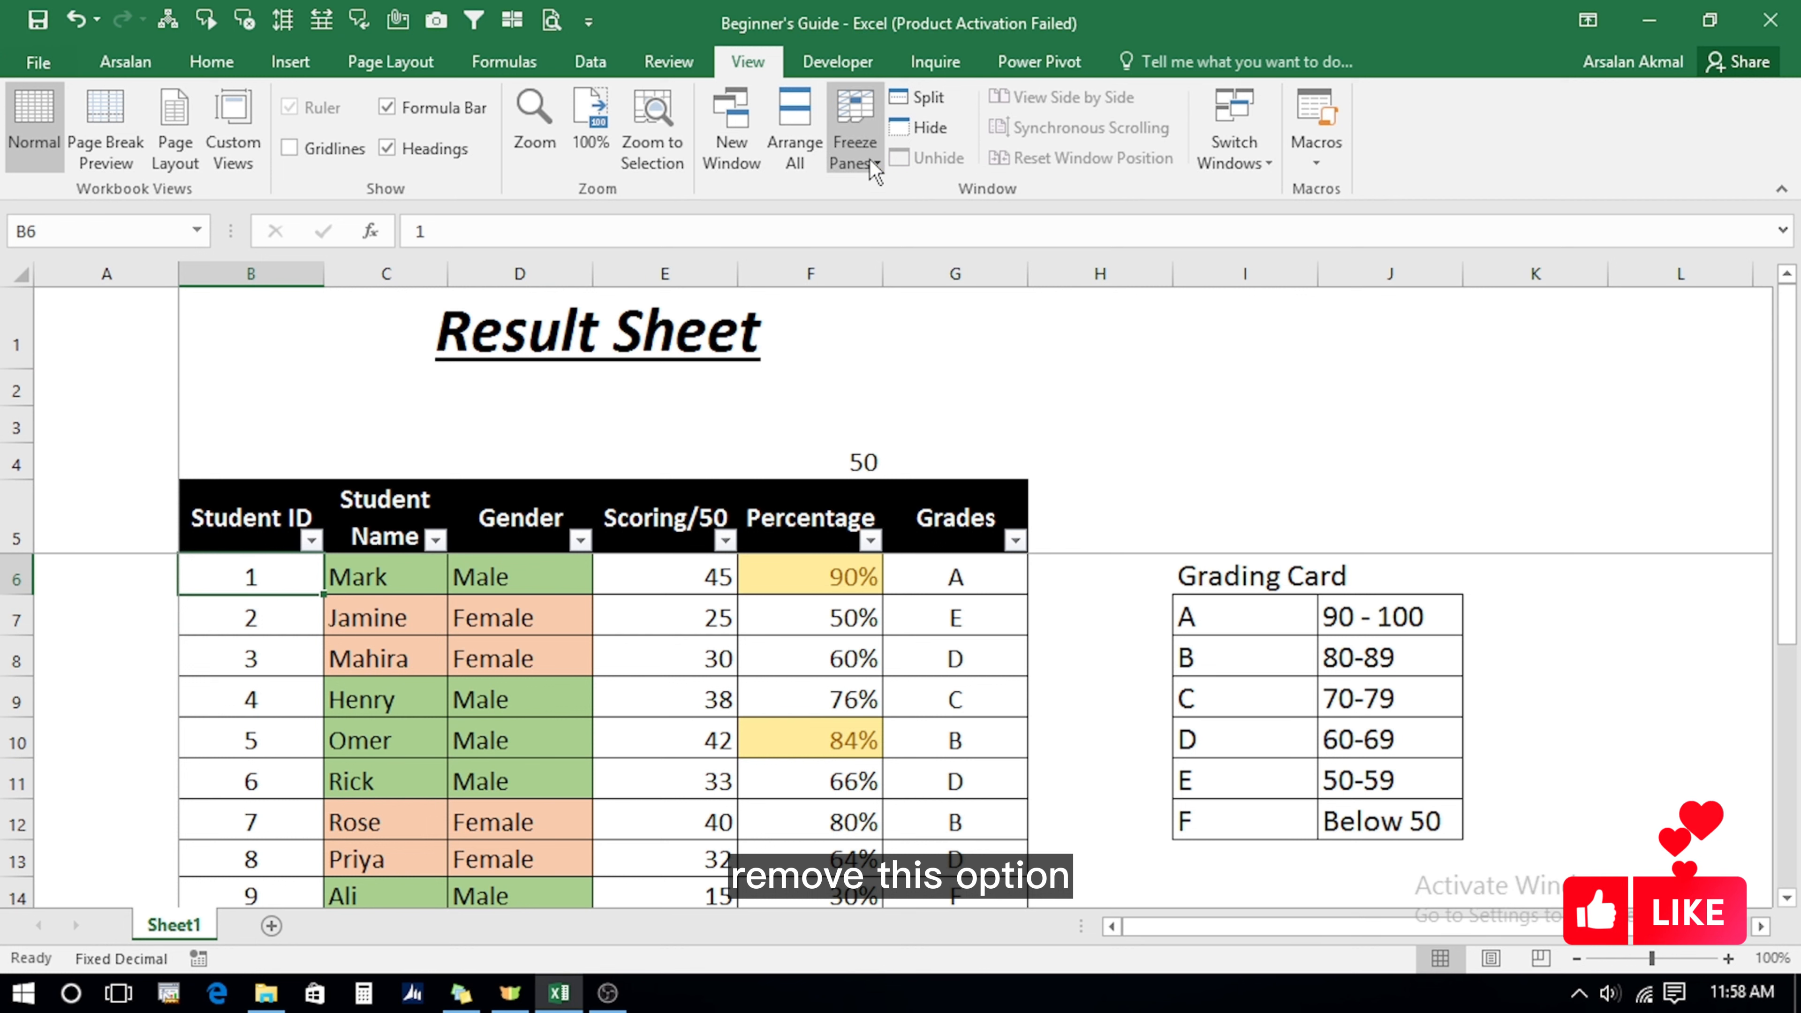
Unfreeze the worksheet panes.
click(871, 163)
click(946, 207)
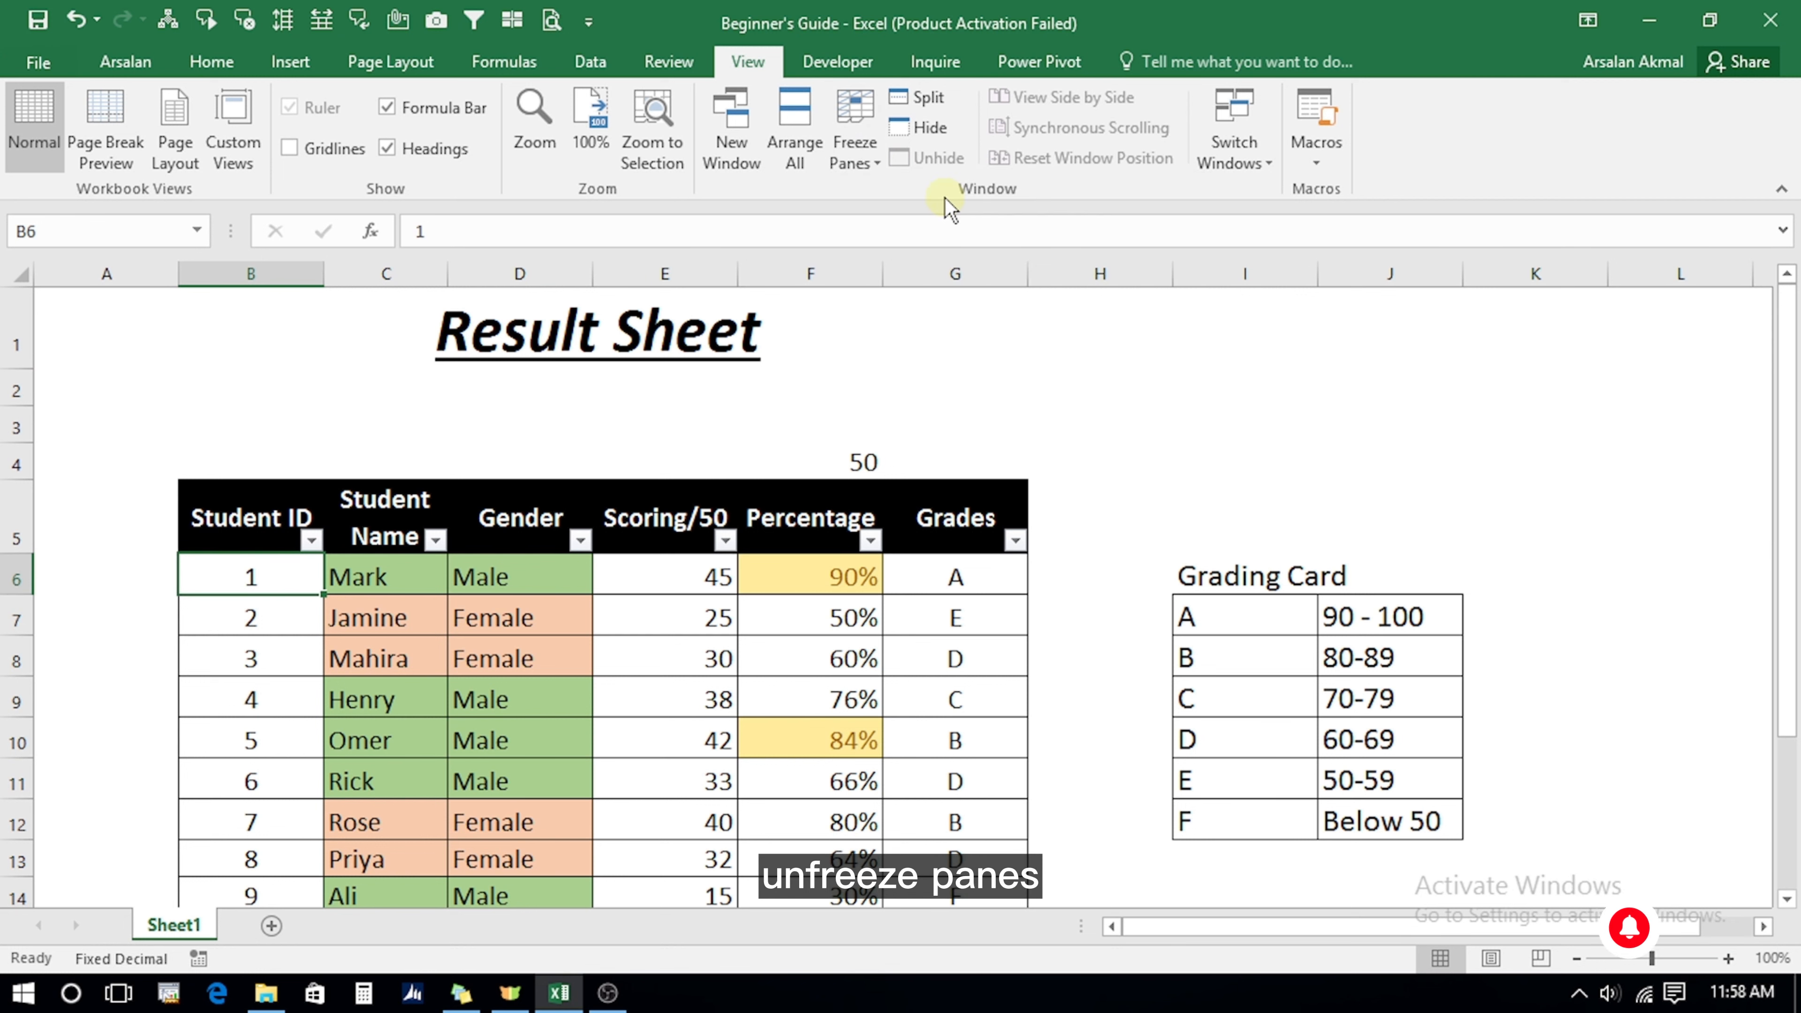
Move down past the end of the table and back up to the first student row to check scrolling without frozen panes.
key(Down)
key(Down)
key(Down)
key(Down)
key(Down)
key(Down)
key(Down)
key(Down)
key(Down)
key(Down)
key(Down)
key(Down)
key(Down)
key(Down)
key(Down)
key(Down)
key(Down)
key(Down)
key(Down)
key(Down)
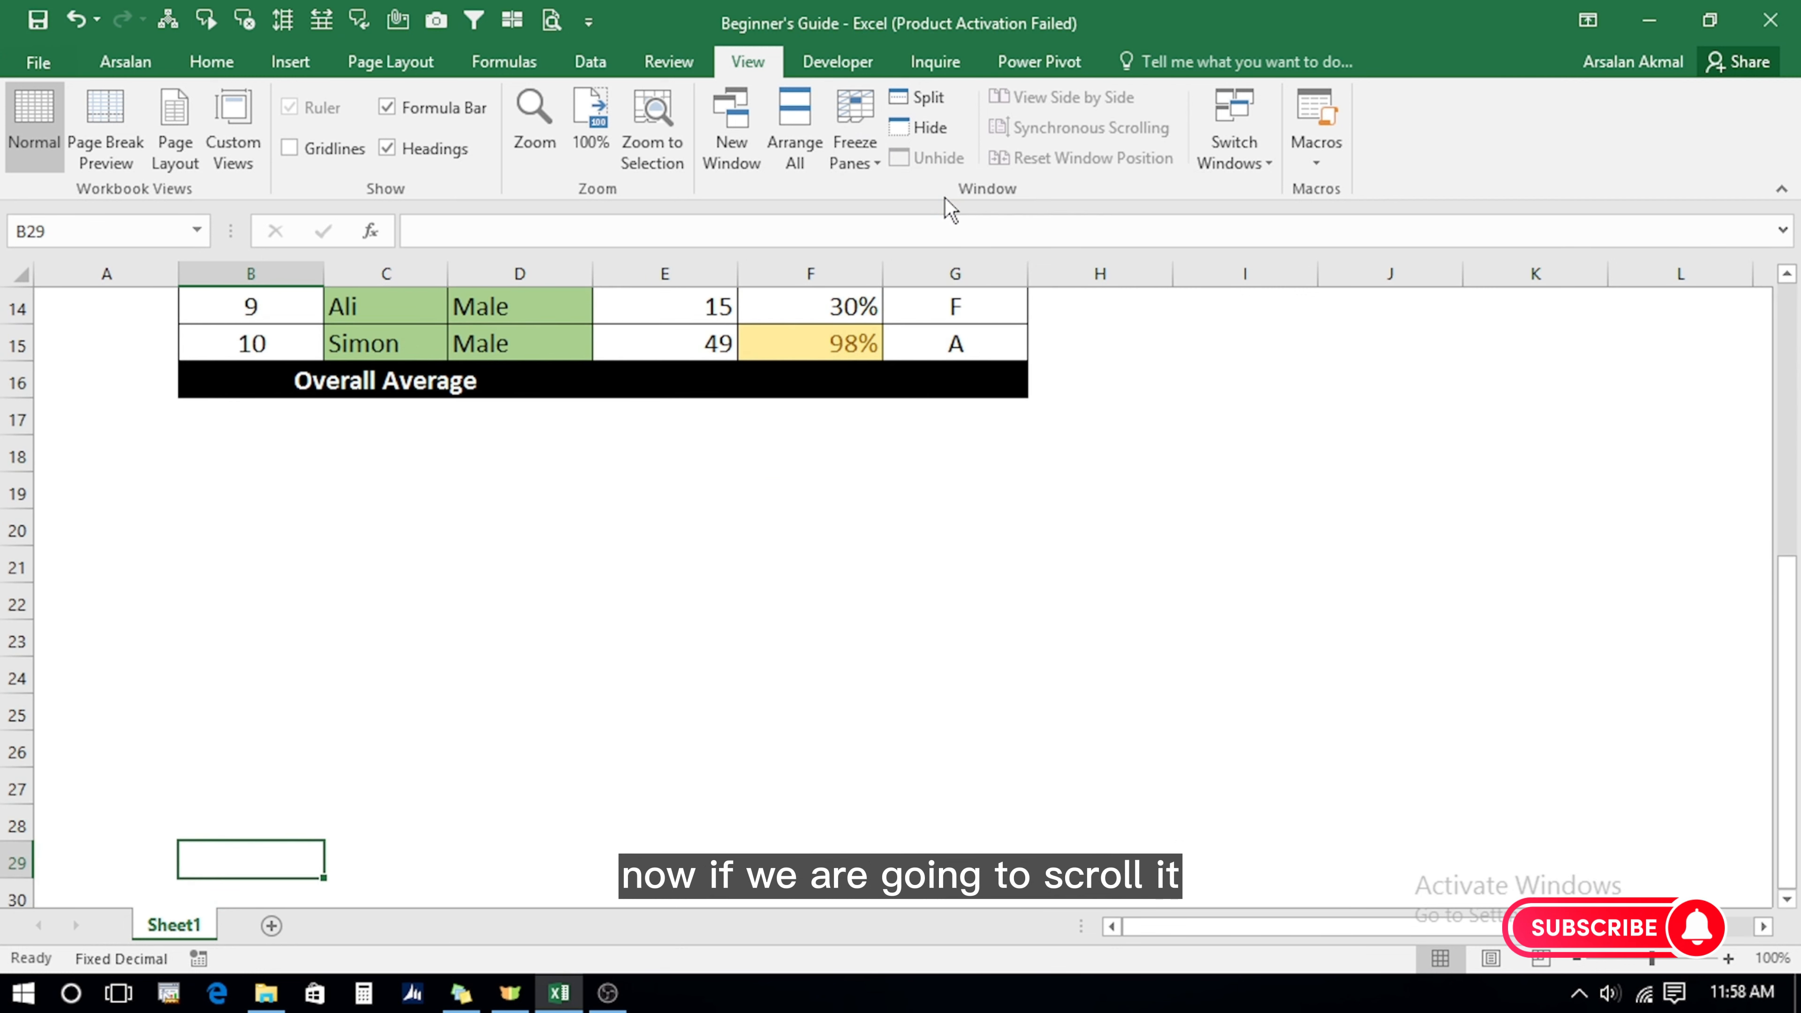
key(Up)
key(Up)
key(Up)
key(Up)
key(Up)
key(Up)
key(Up)
key(Up)
key(Up)
key(Up)
key(Up)
key(Up)
key(Up)
key(Up)
key(Up)
key(Up)
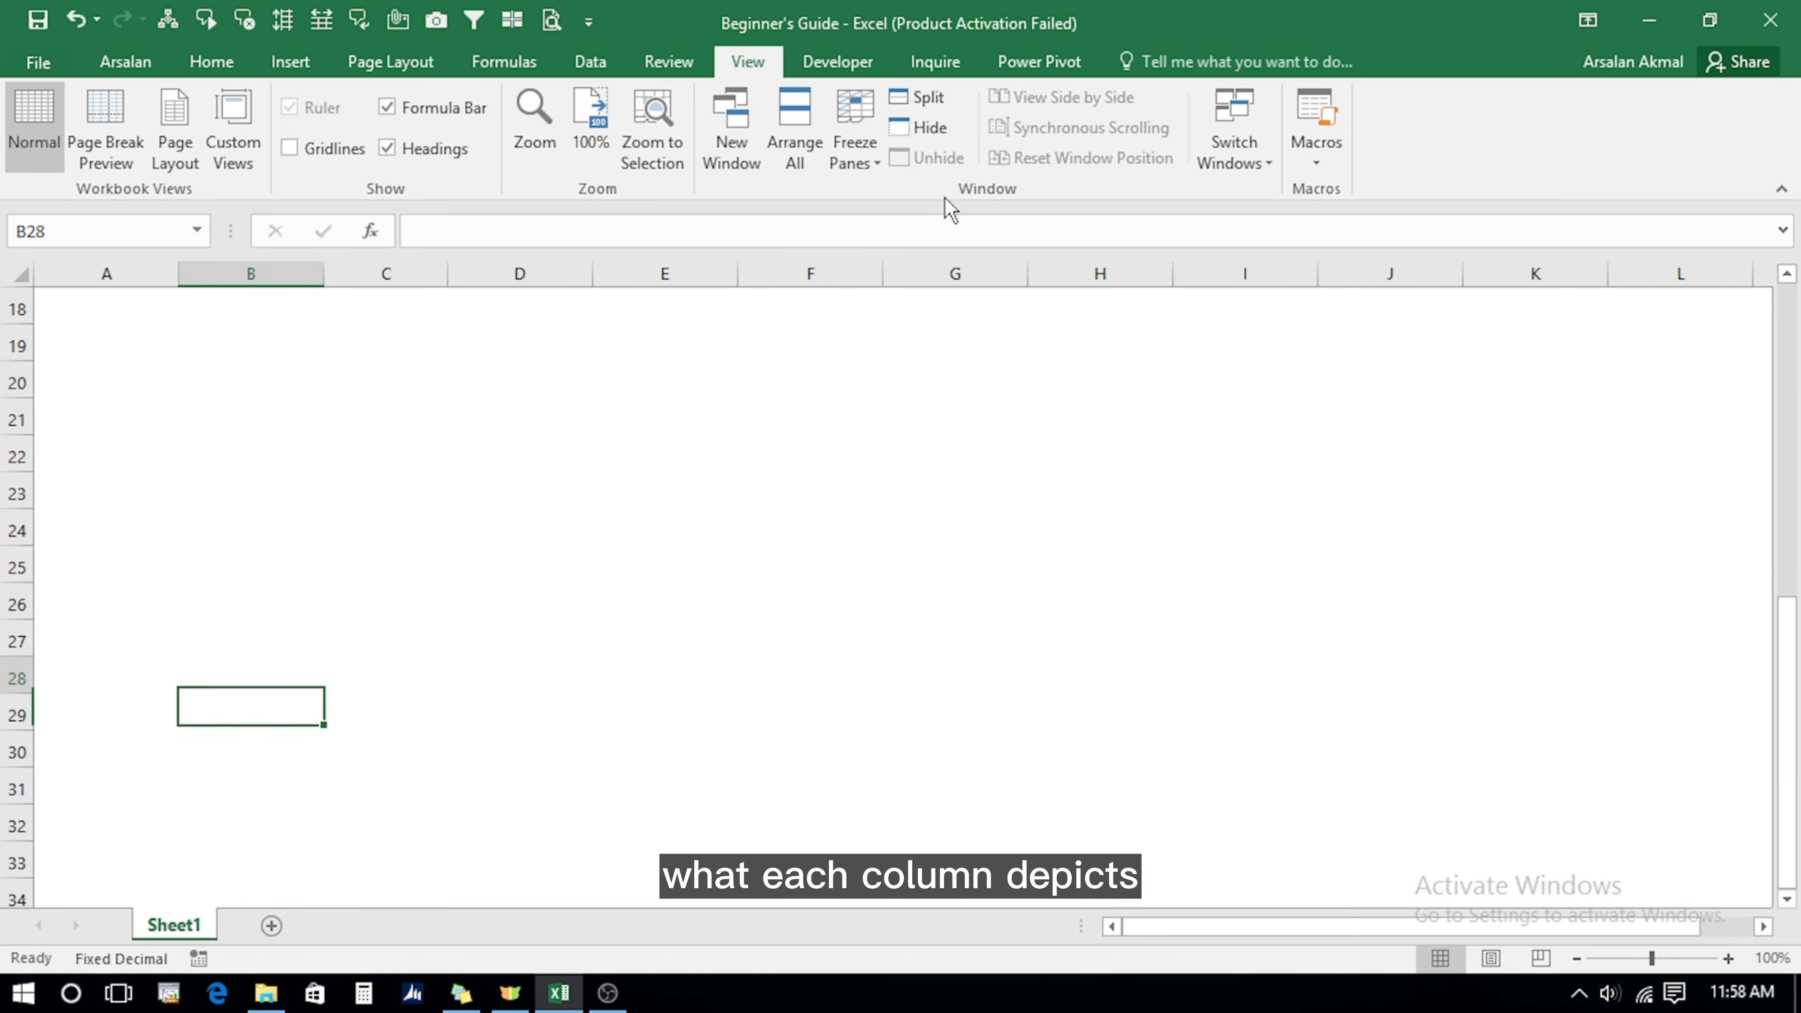
key(Up)
key(Up)
key(Up)
key(Up)
key(Up)
key(Up)
key(Up)
key(Up)
key(Up)
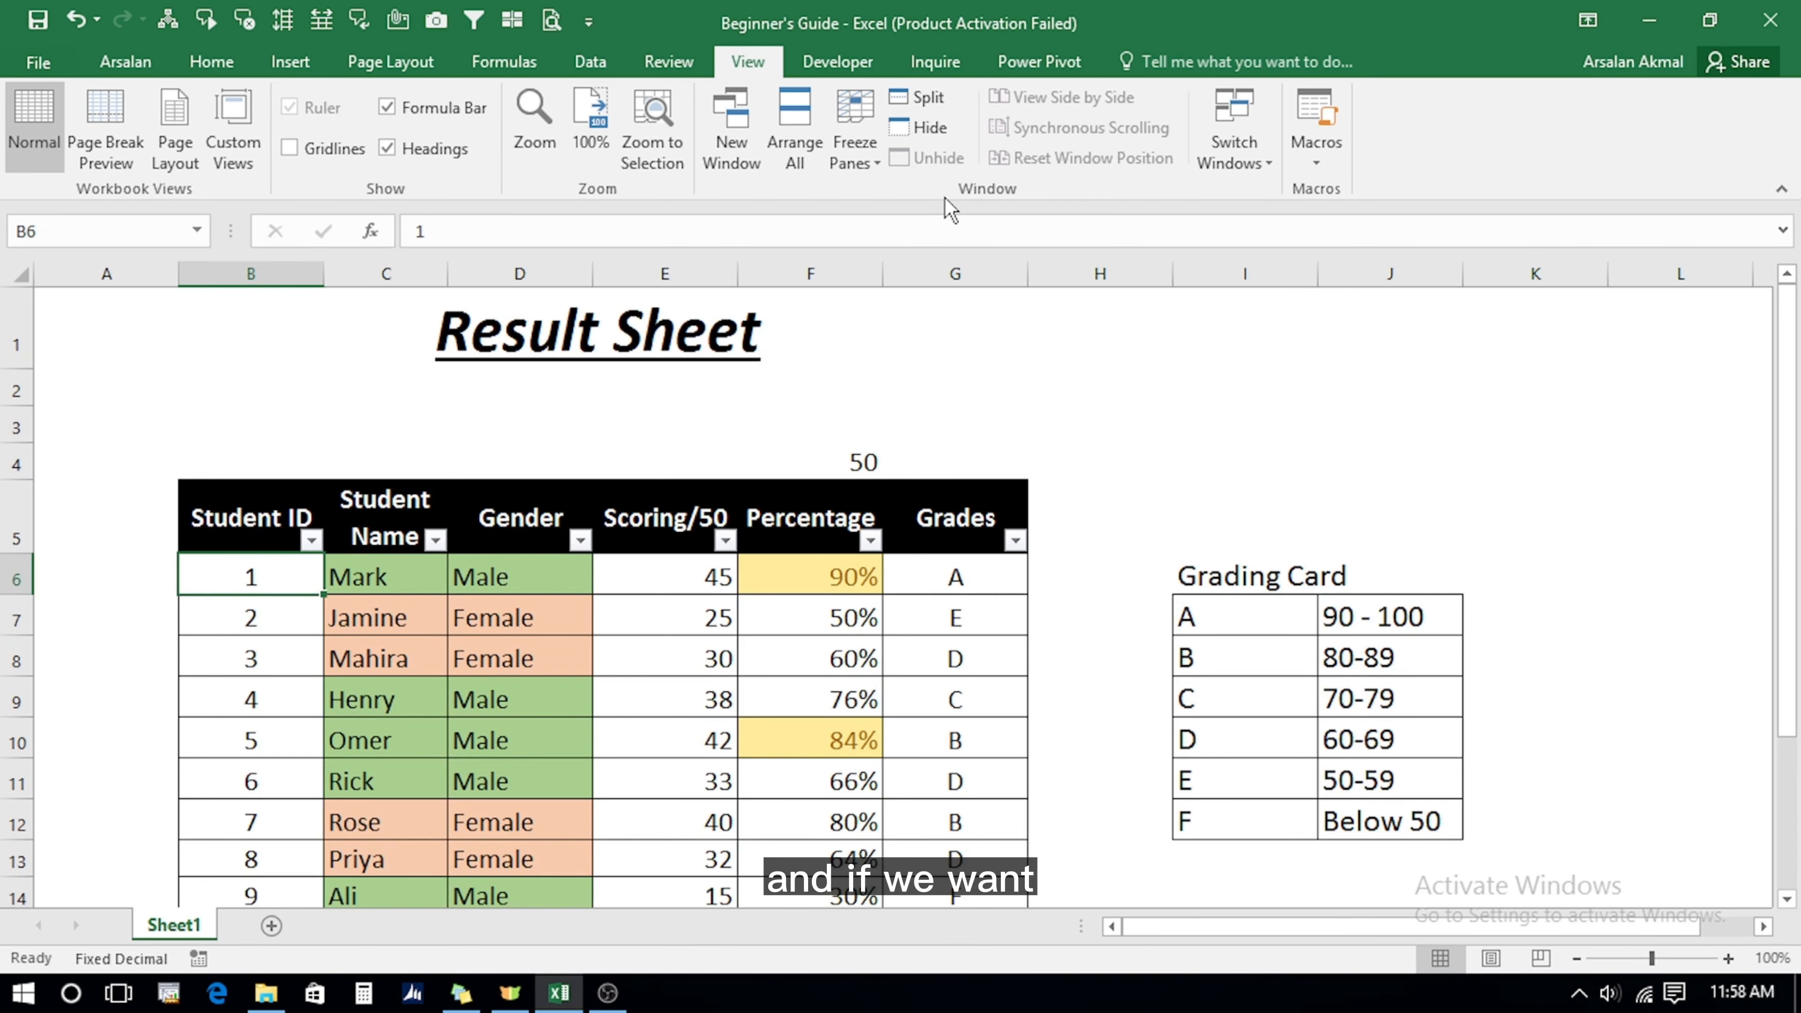
Freeze the panes at cell C6 so rows 1 to 5 and columns A and B, including Student ID, stay fixed.
key(Up)
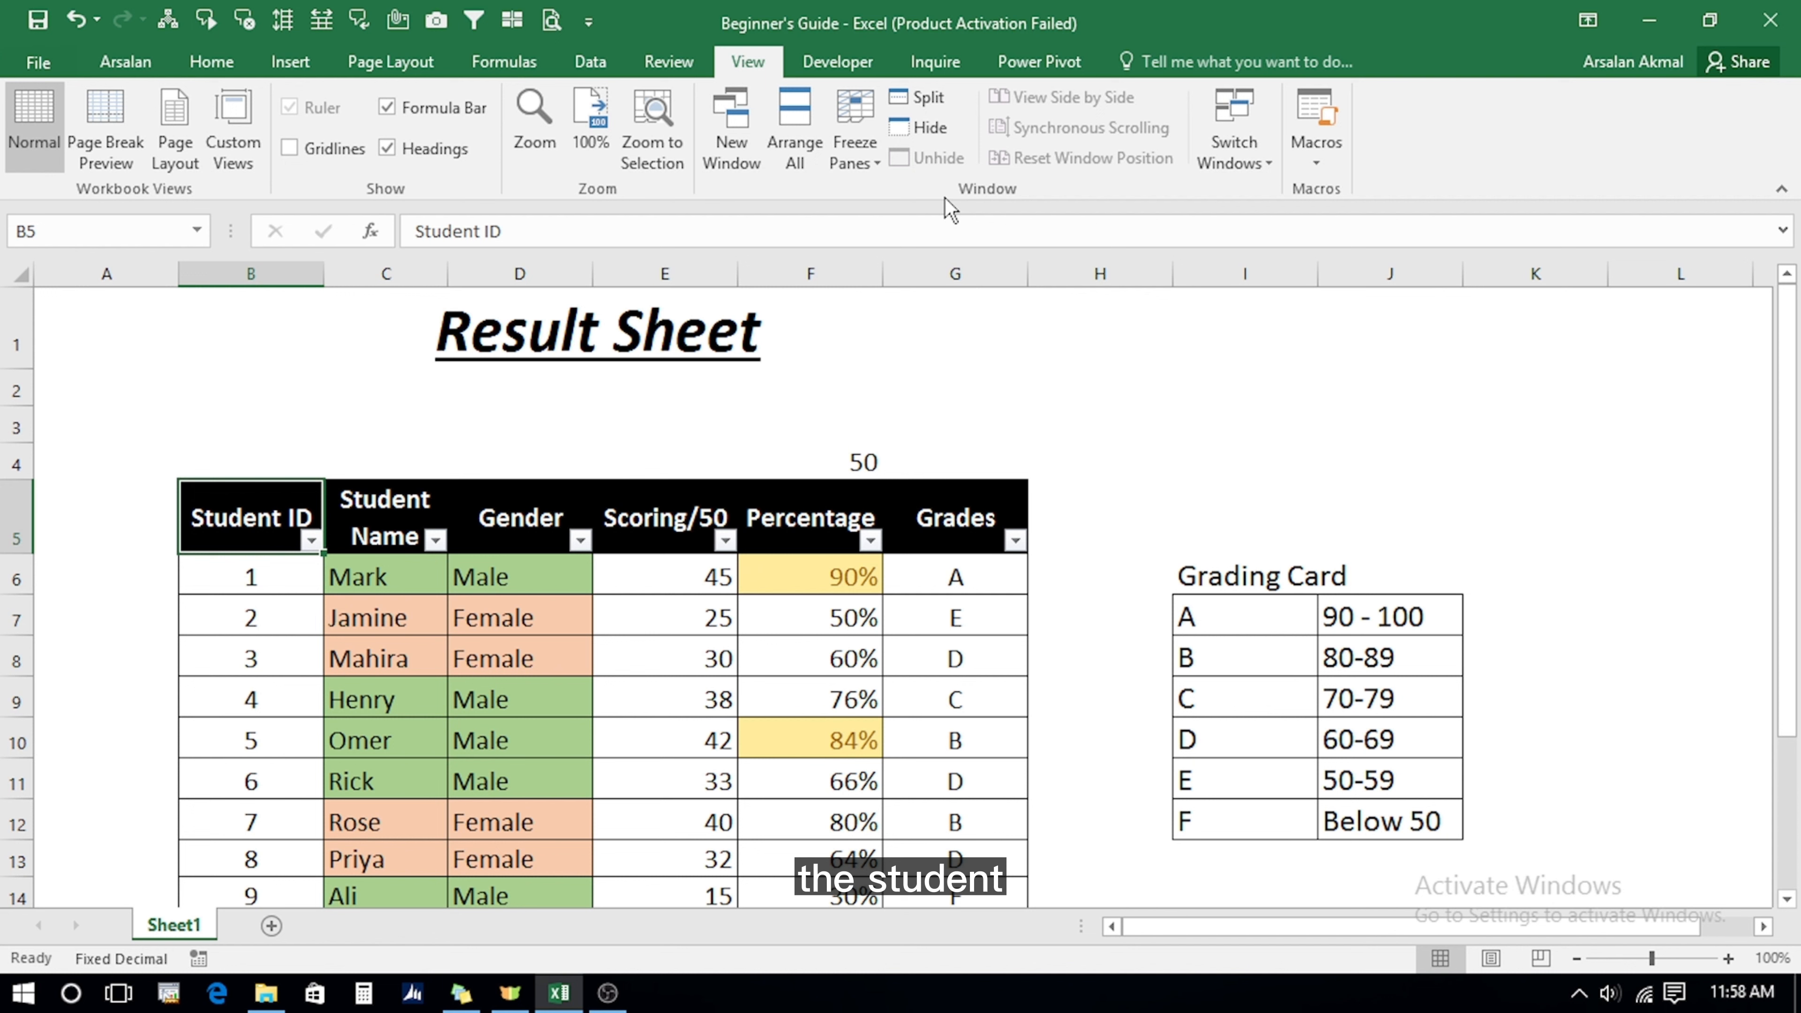
key(Right)
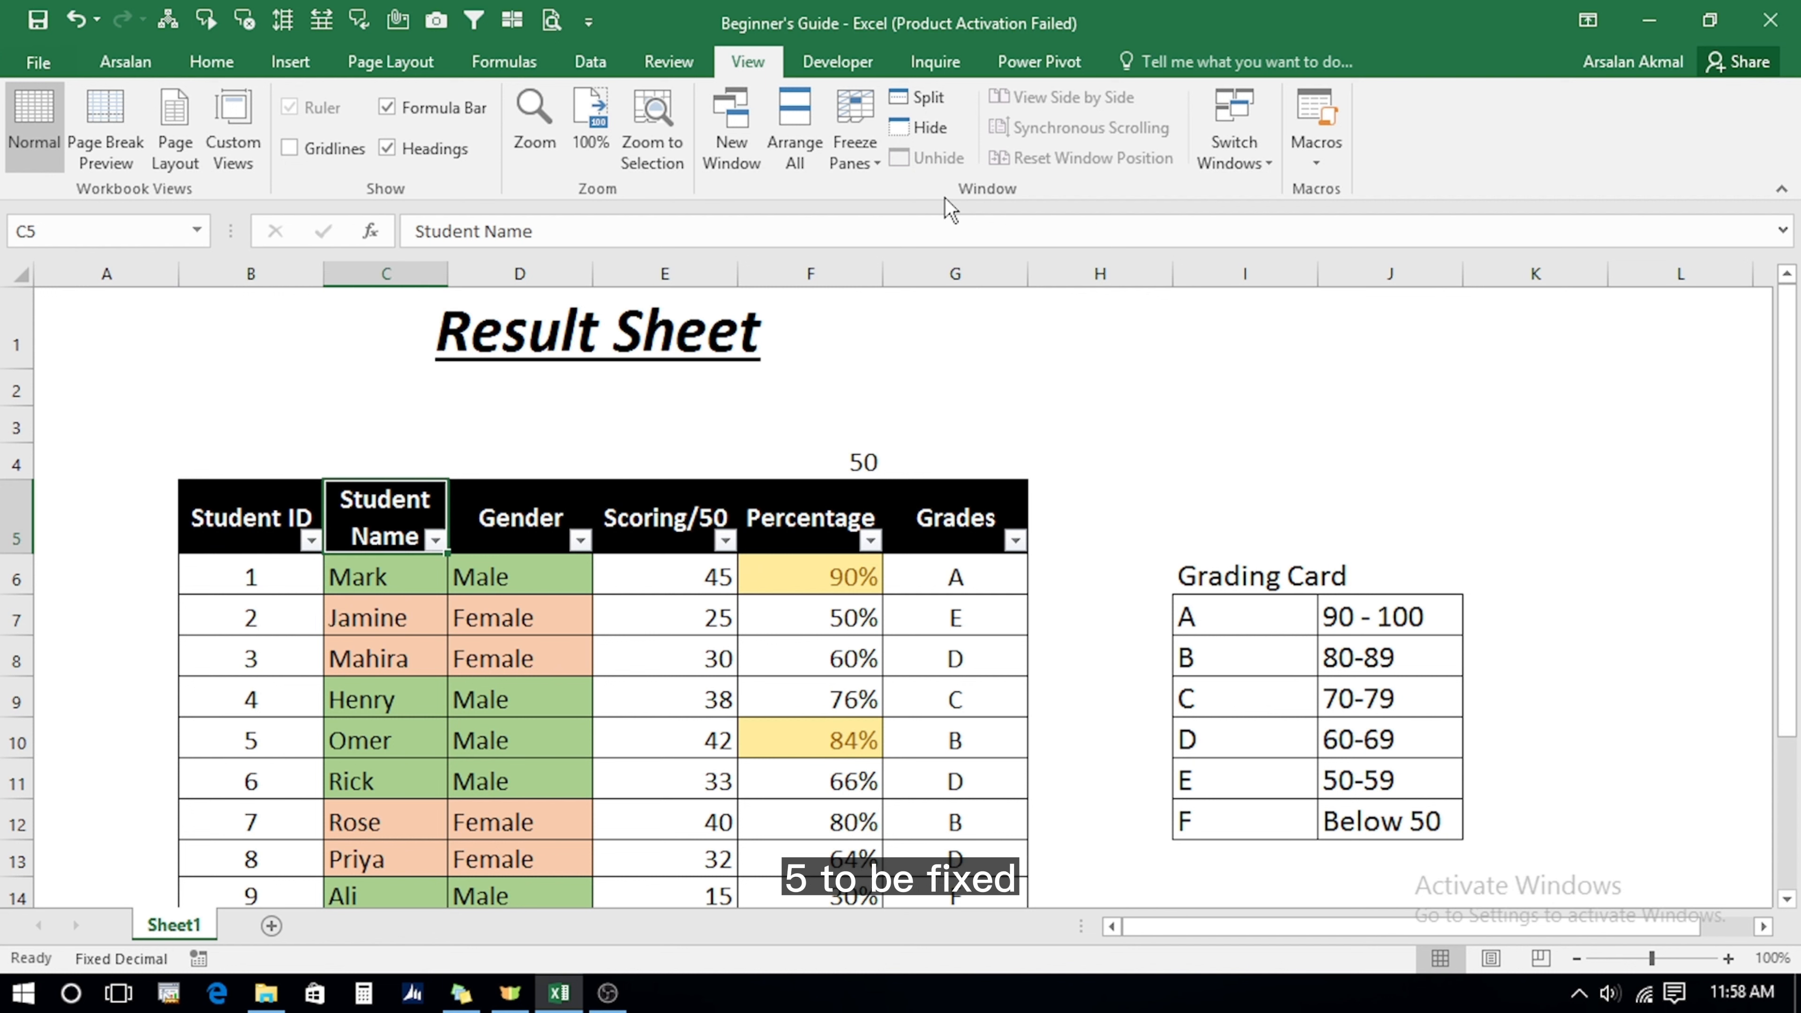
key(Down)
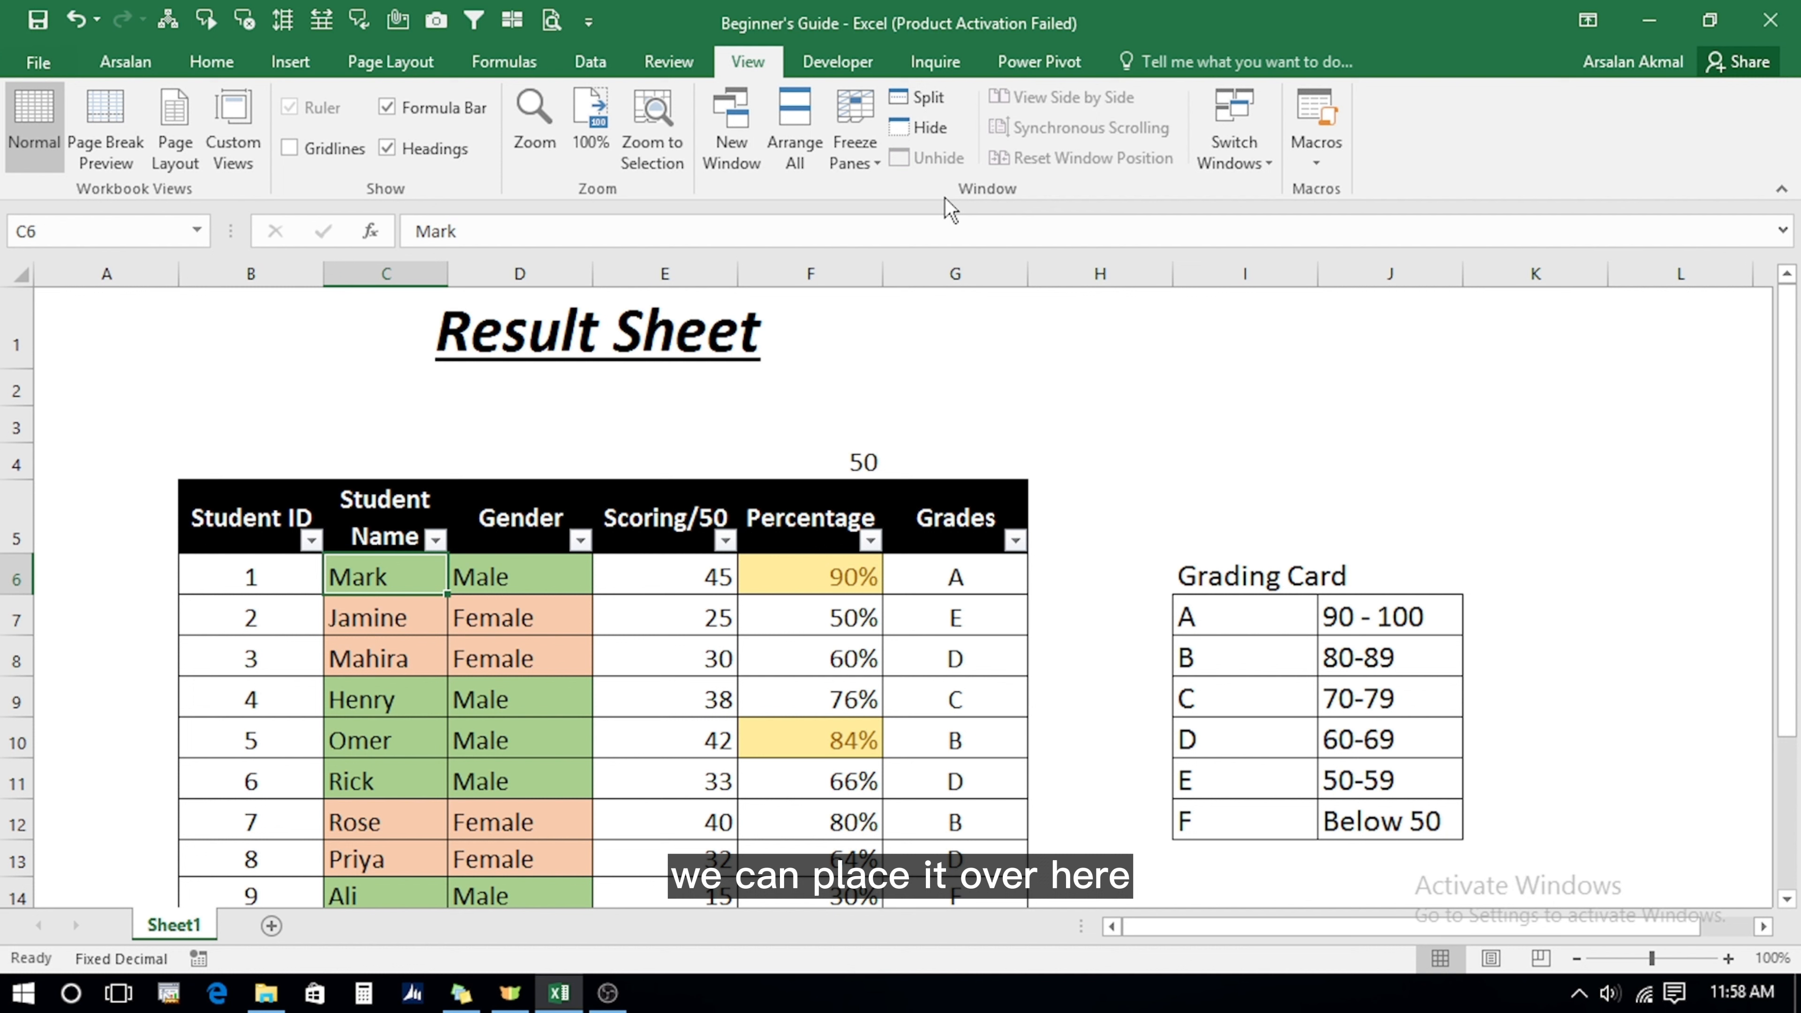
click(862, 164)
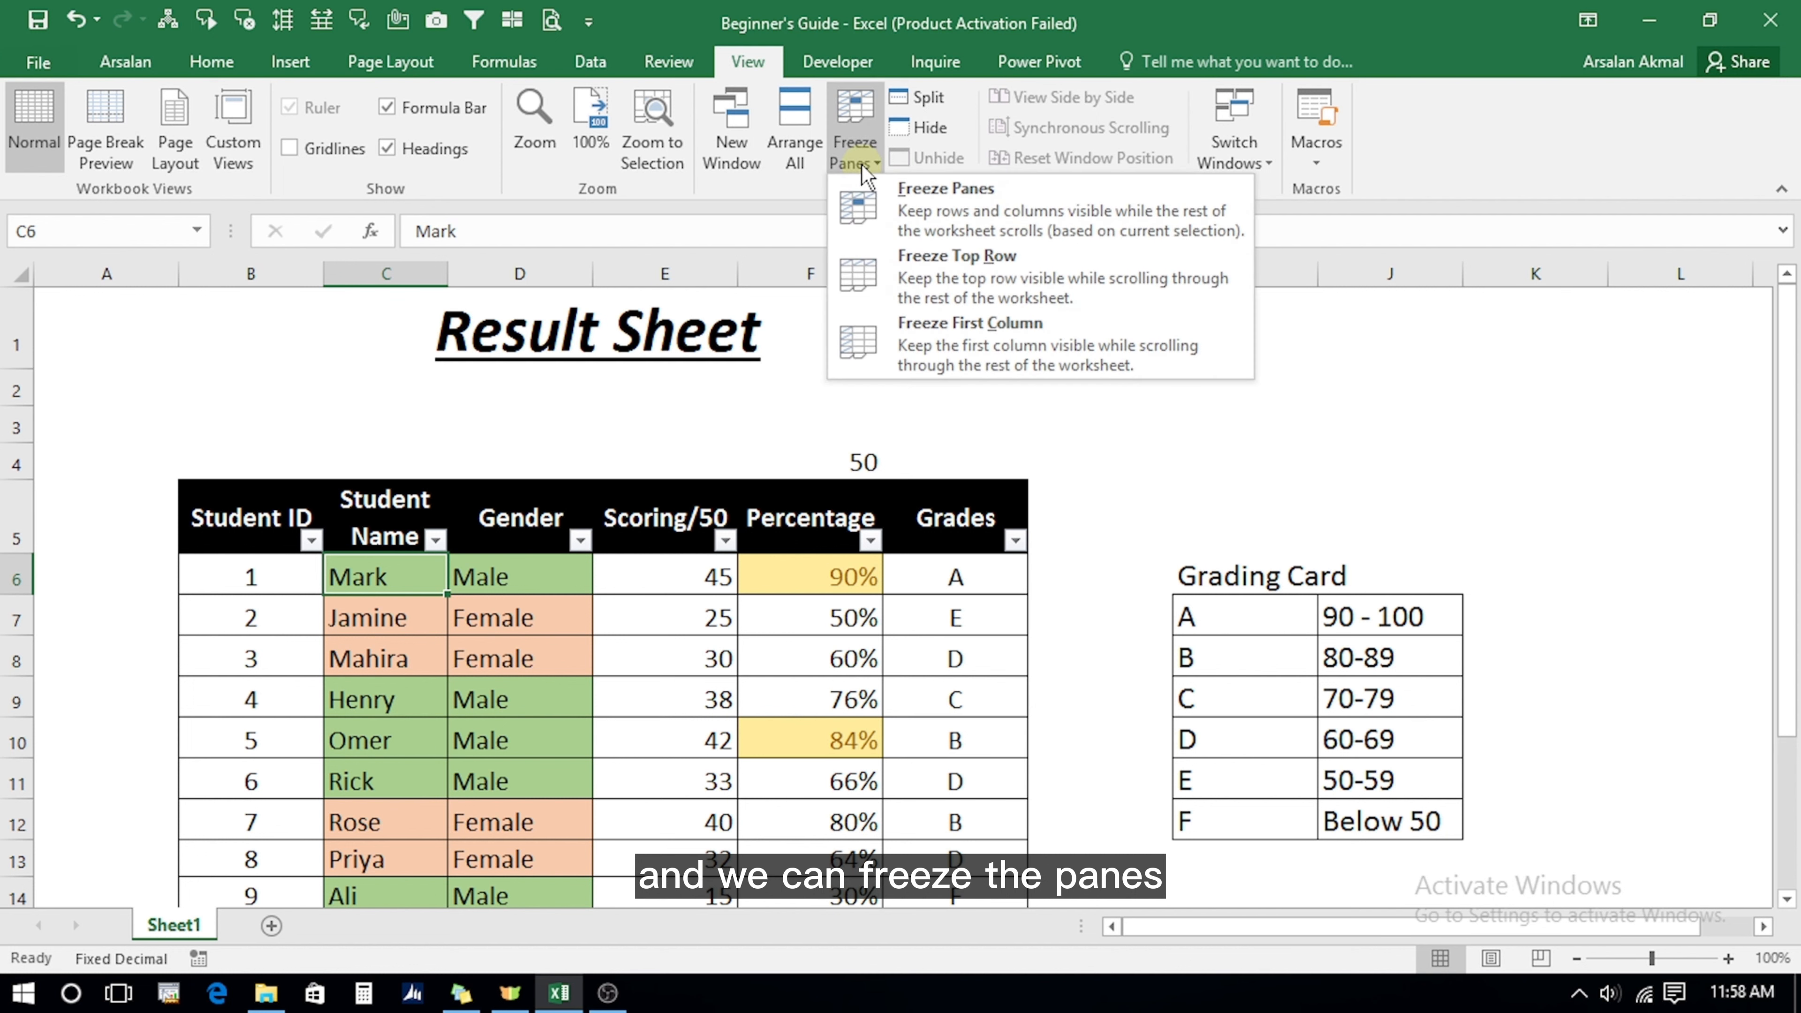
click(944, 206)
Move across the columns beyond the grading card and back twice to check the frozen Student ID column, ending at cell C7.
key(Right)
key(Right)
key(Right)
key(Right)
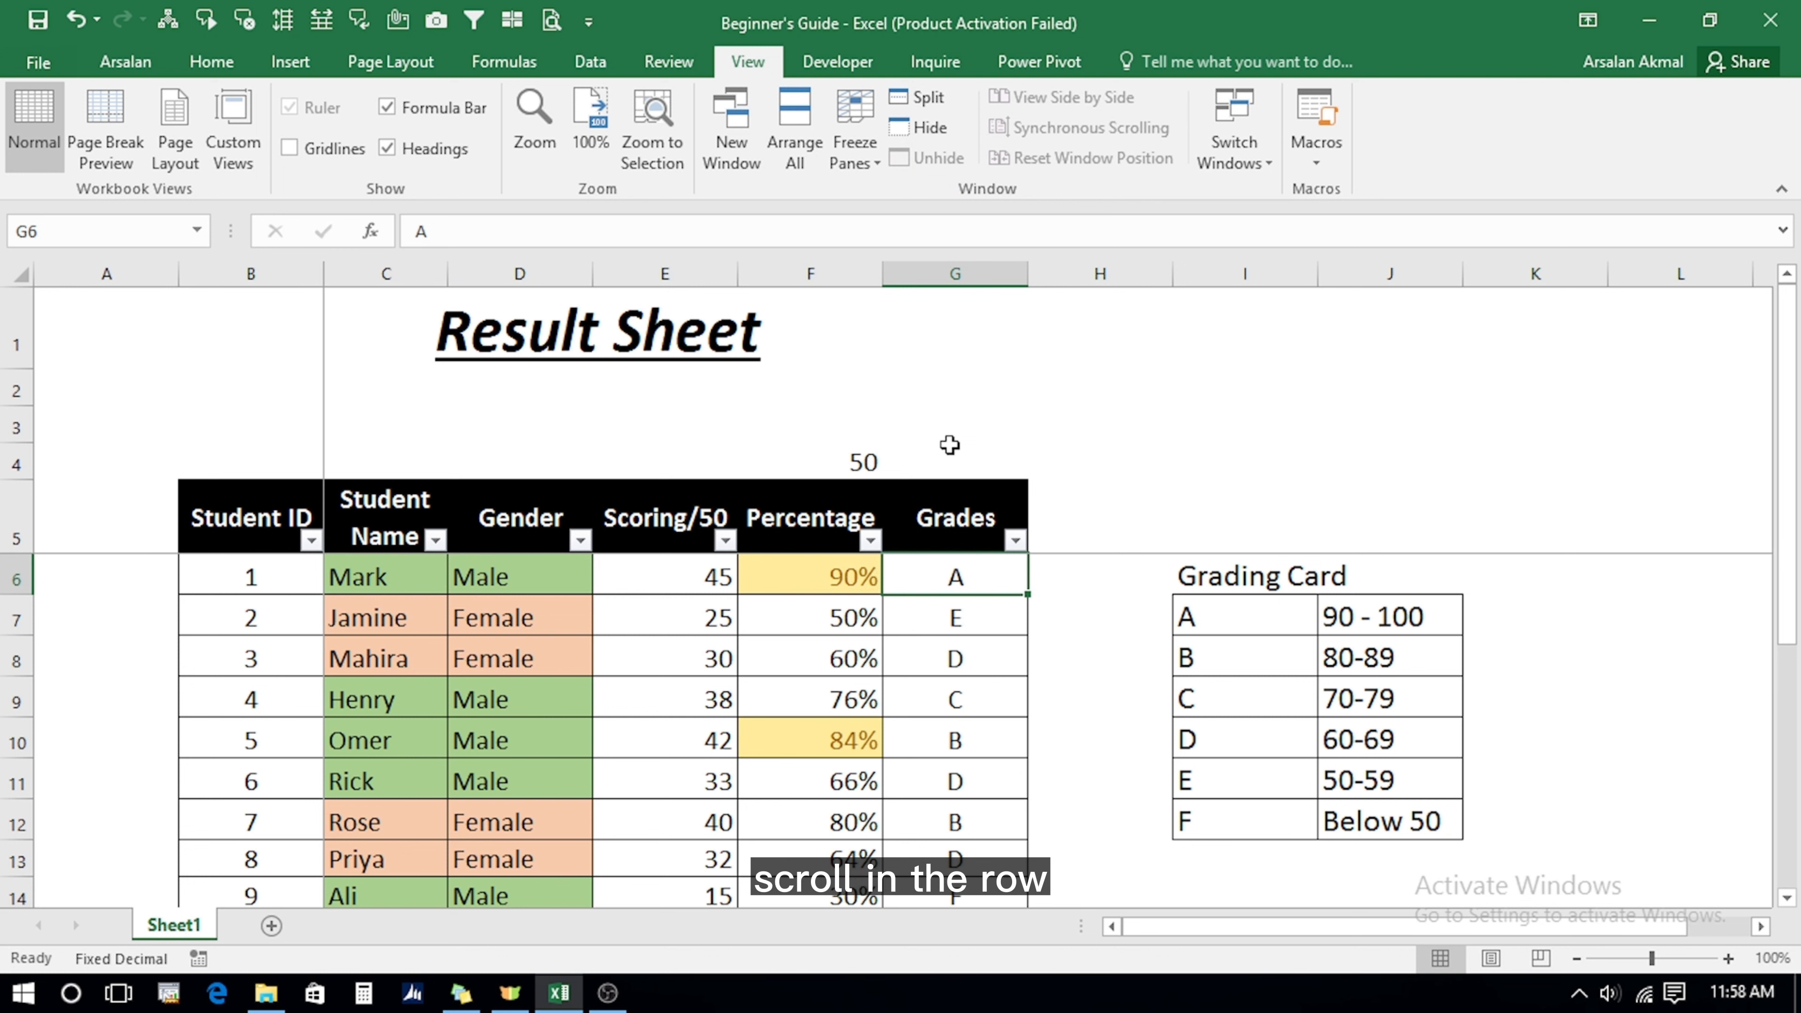
key(Right)
key(Right)
key(Right)
key(Right)
key(Right)
key(Right)
key(Right)
key(Right)
key(Right)
key(Right)
key(Right)
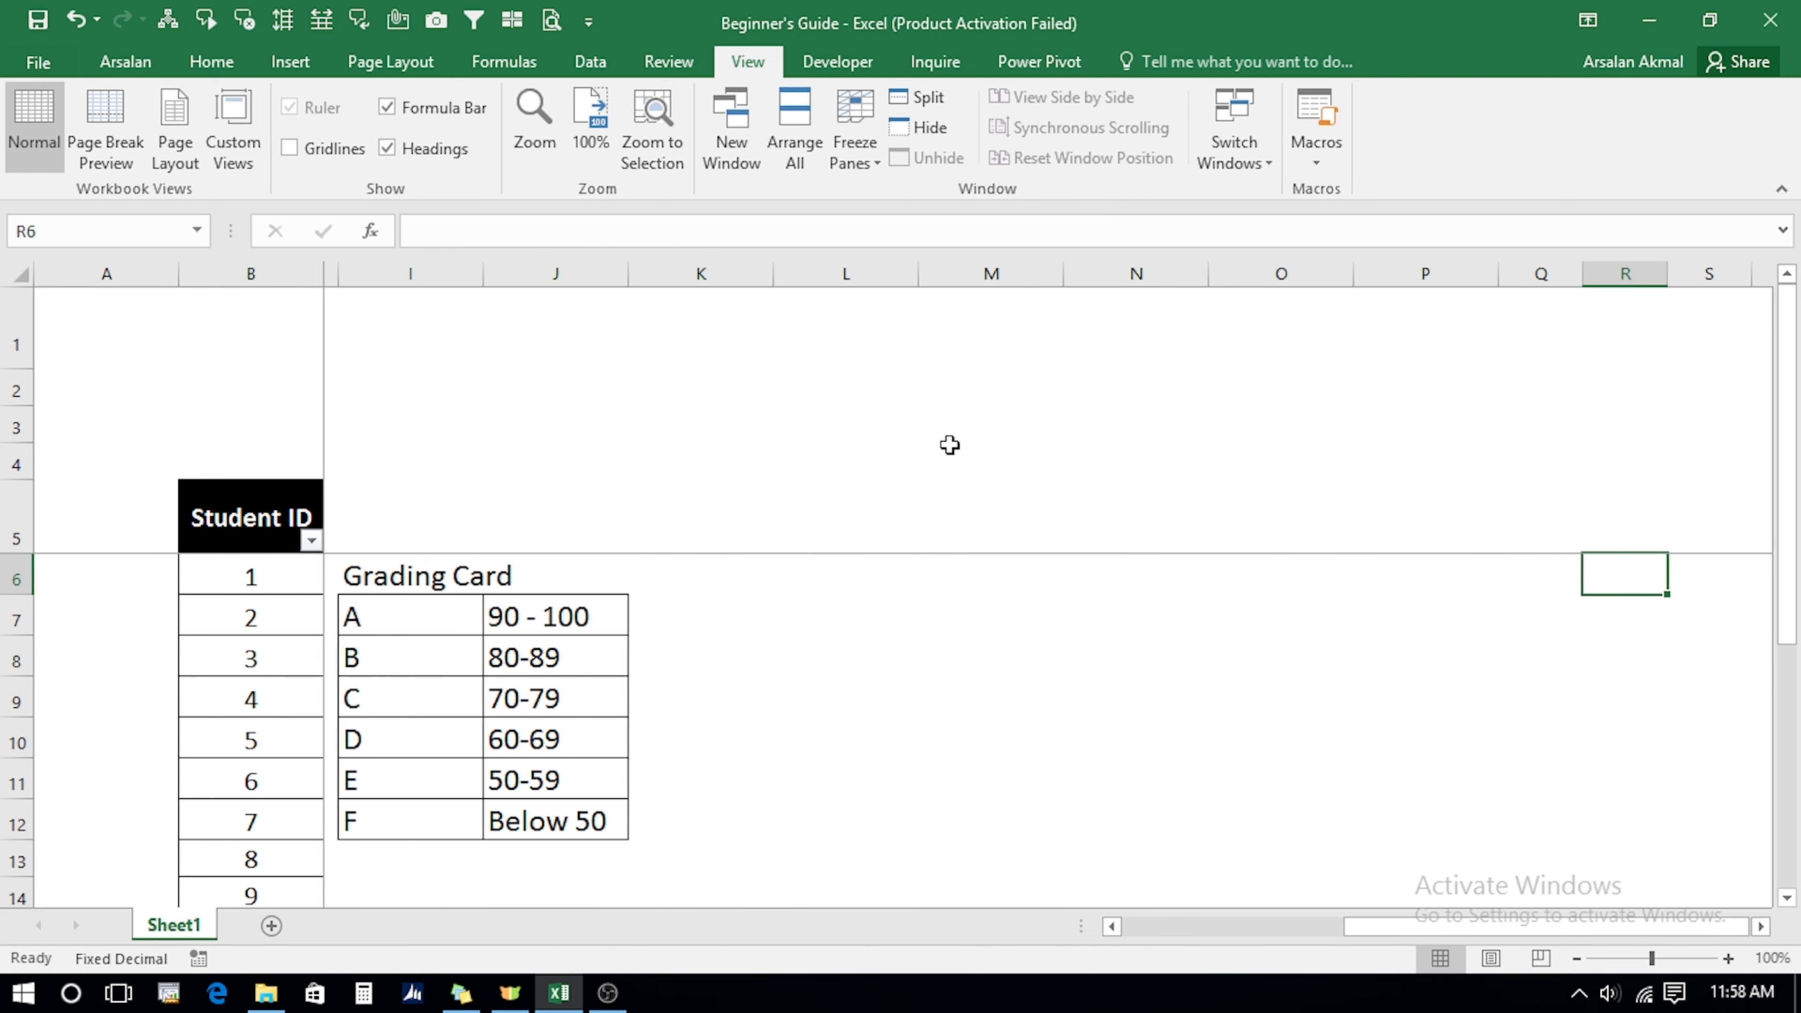
key(Right)
key(Right)
key(Right)
key(Right)
key(Right)
key(Right)
key(Right)
key(Right)
key(Right)
key(Right)
key(Right)
key(Right)
key(Right)
key(Right)
key(Right)
key(Right)
key(Right)
key(Right)
key(Left)
key(Left)
key(Left)
key(Left)
key(Left)
key(Left)
key(Left)
key(Left)
key(Left)
key(Left)
key(Left)
key(Left)
key(Left)
key(Left)
key(Left)
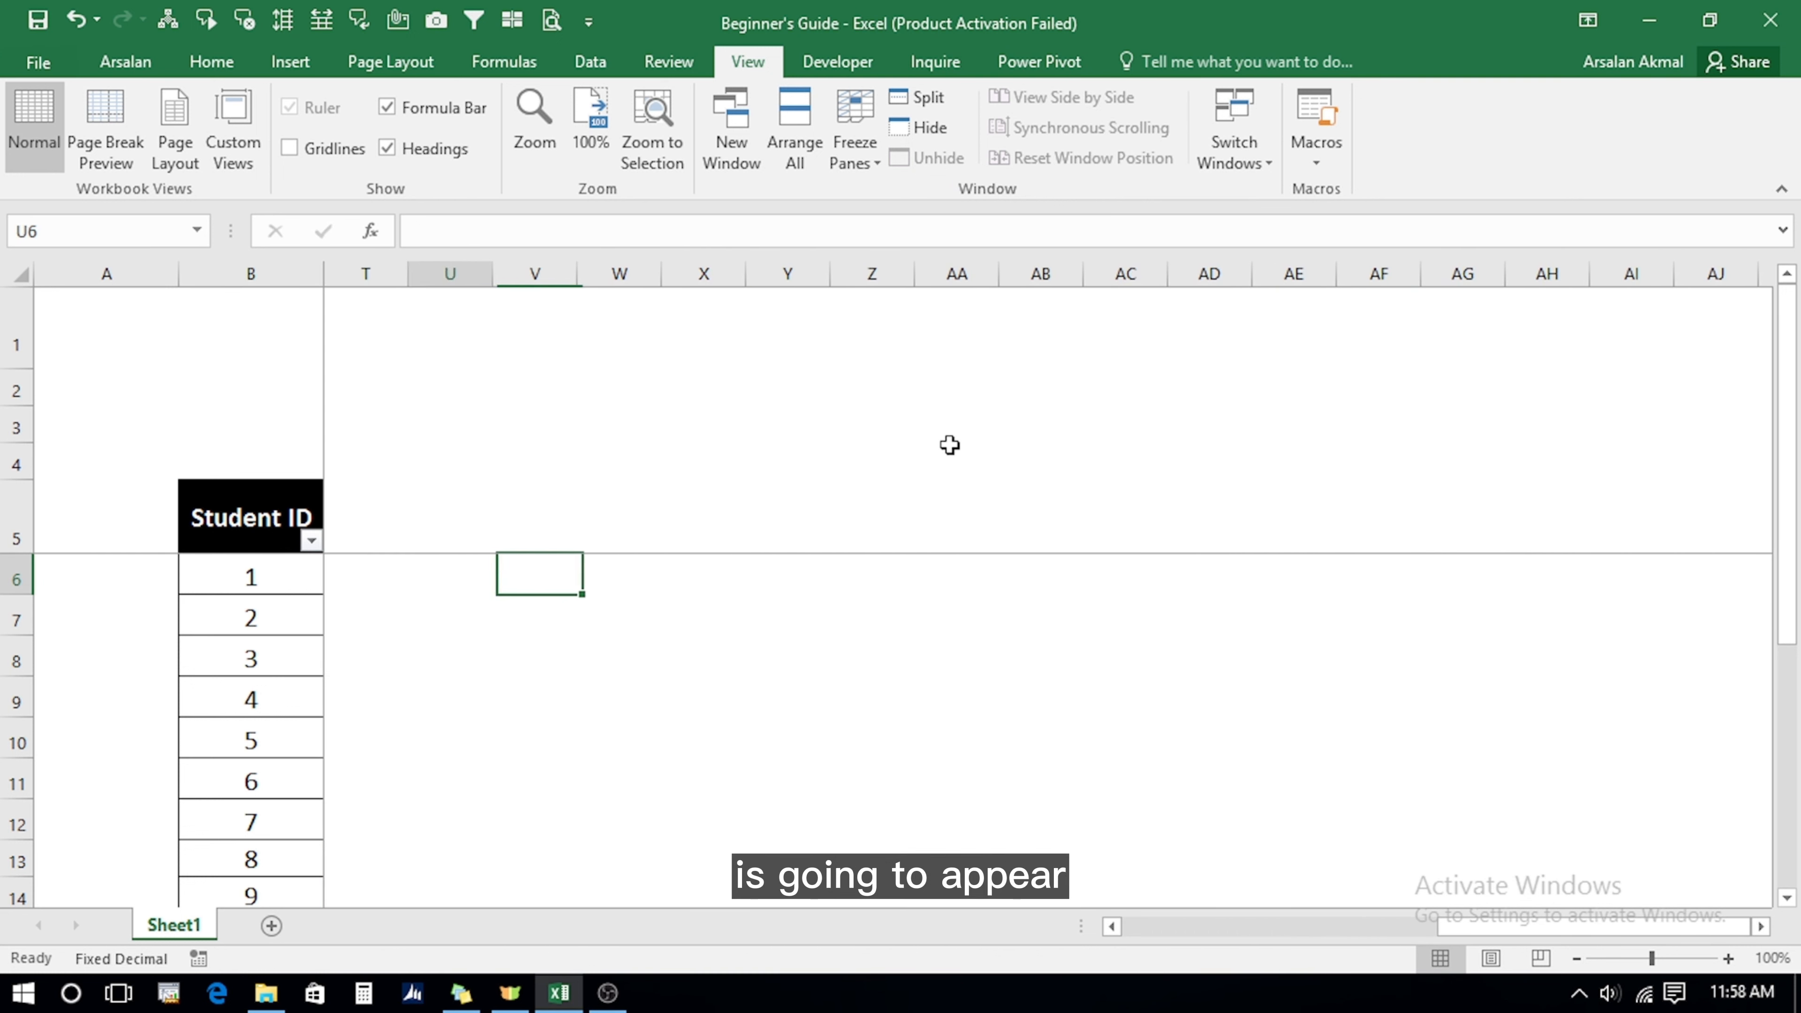
key(Left)
key(Left)
key(Left)
key(Left)
key(Left)
key(Left)
key(Left)
key(Left)
key(Left)
key(Left)
key(Left)
key(Left)
key(Left)
key(Left)
key(Left)
key(Left)
key(Left)
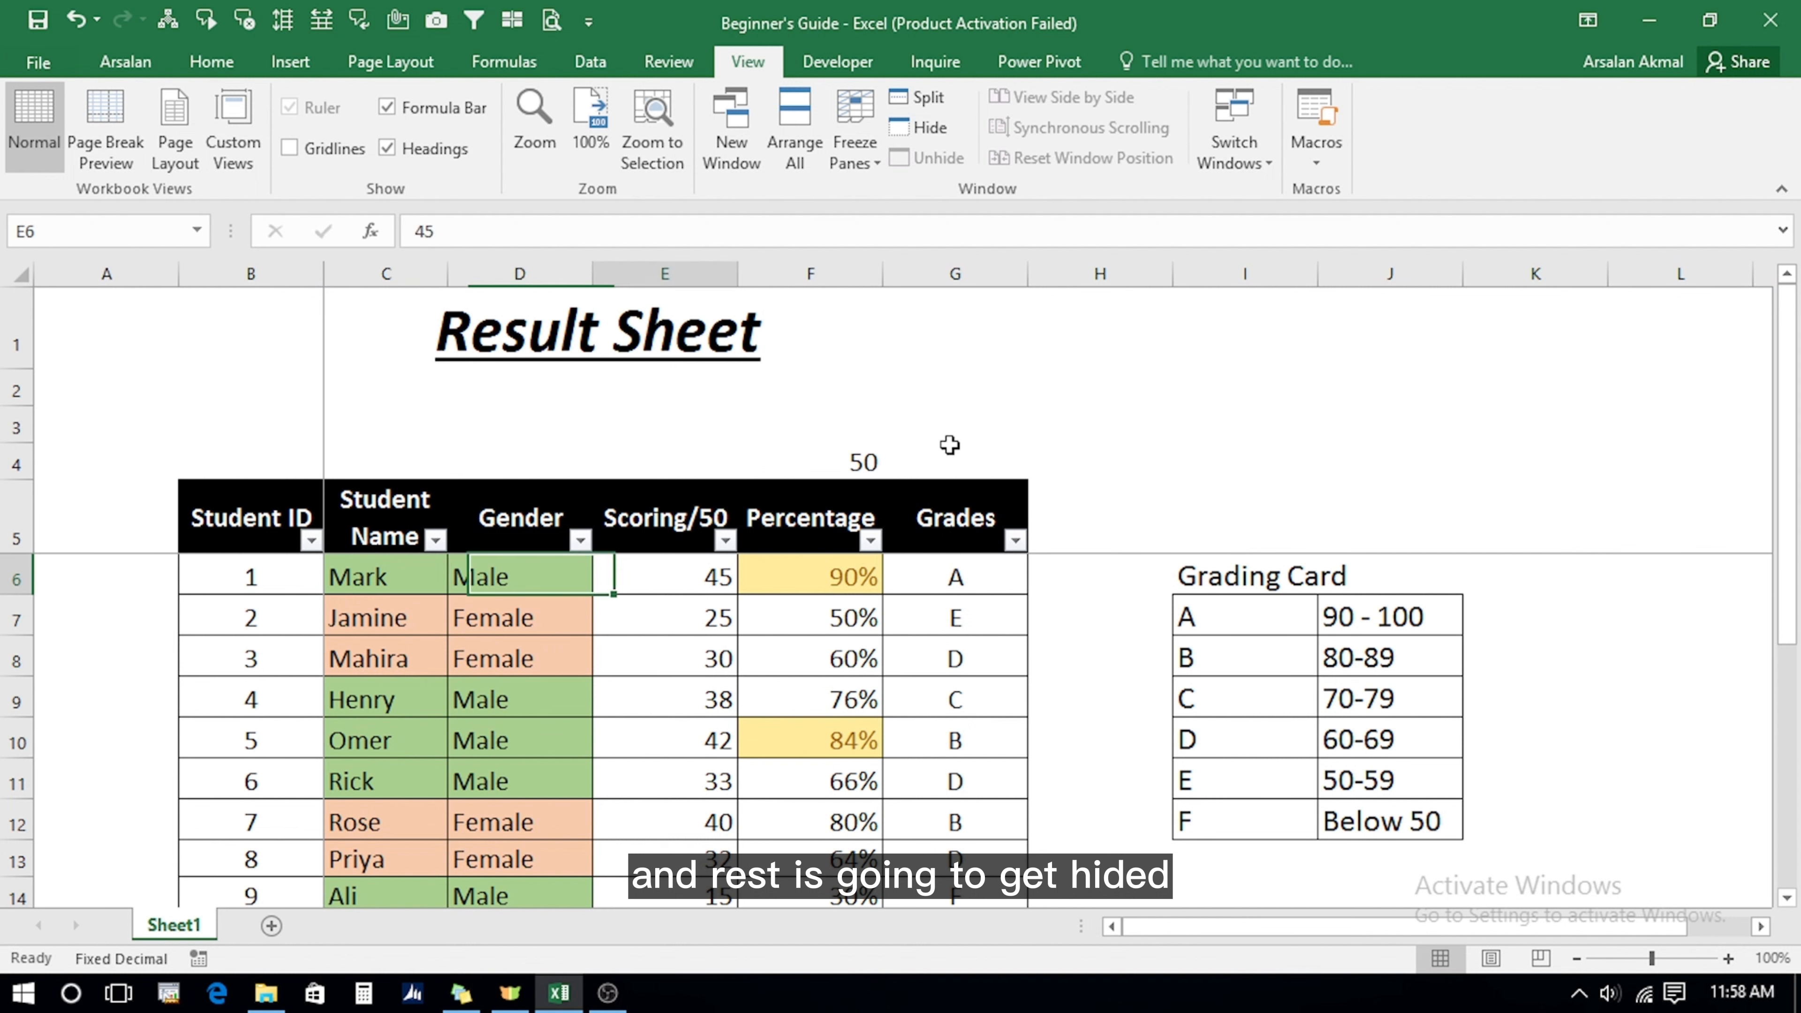
key(Right)
key(Right)
key(Right)
key(Right)
key(Right)
key(Right)
key(Right)
key(Right)
key(Right)
key(Right)
key(Right)
key(Right)
key(Right)
key(Right)
key(Right)
key(Left)
key(Left)
key(Left)
key(Left)
key(Left)
key(Left)
key(Left)
key(Left)
key(Left)
key(Left)
key(Left)
key(Left)
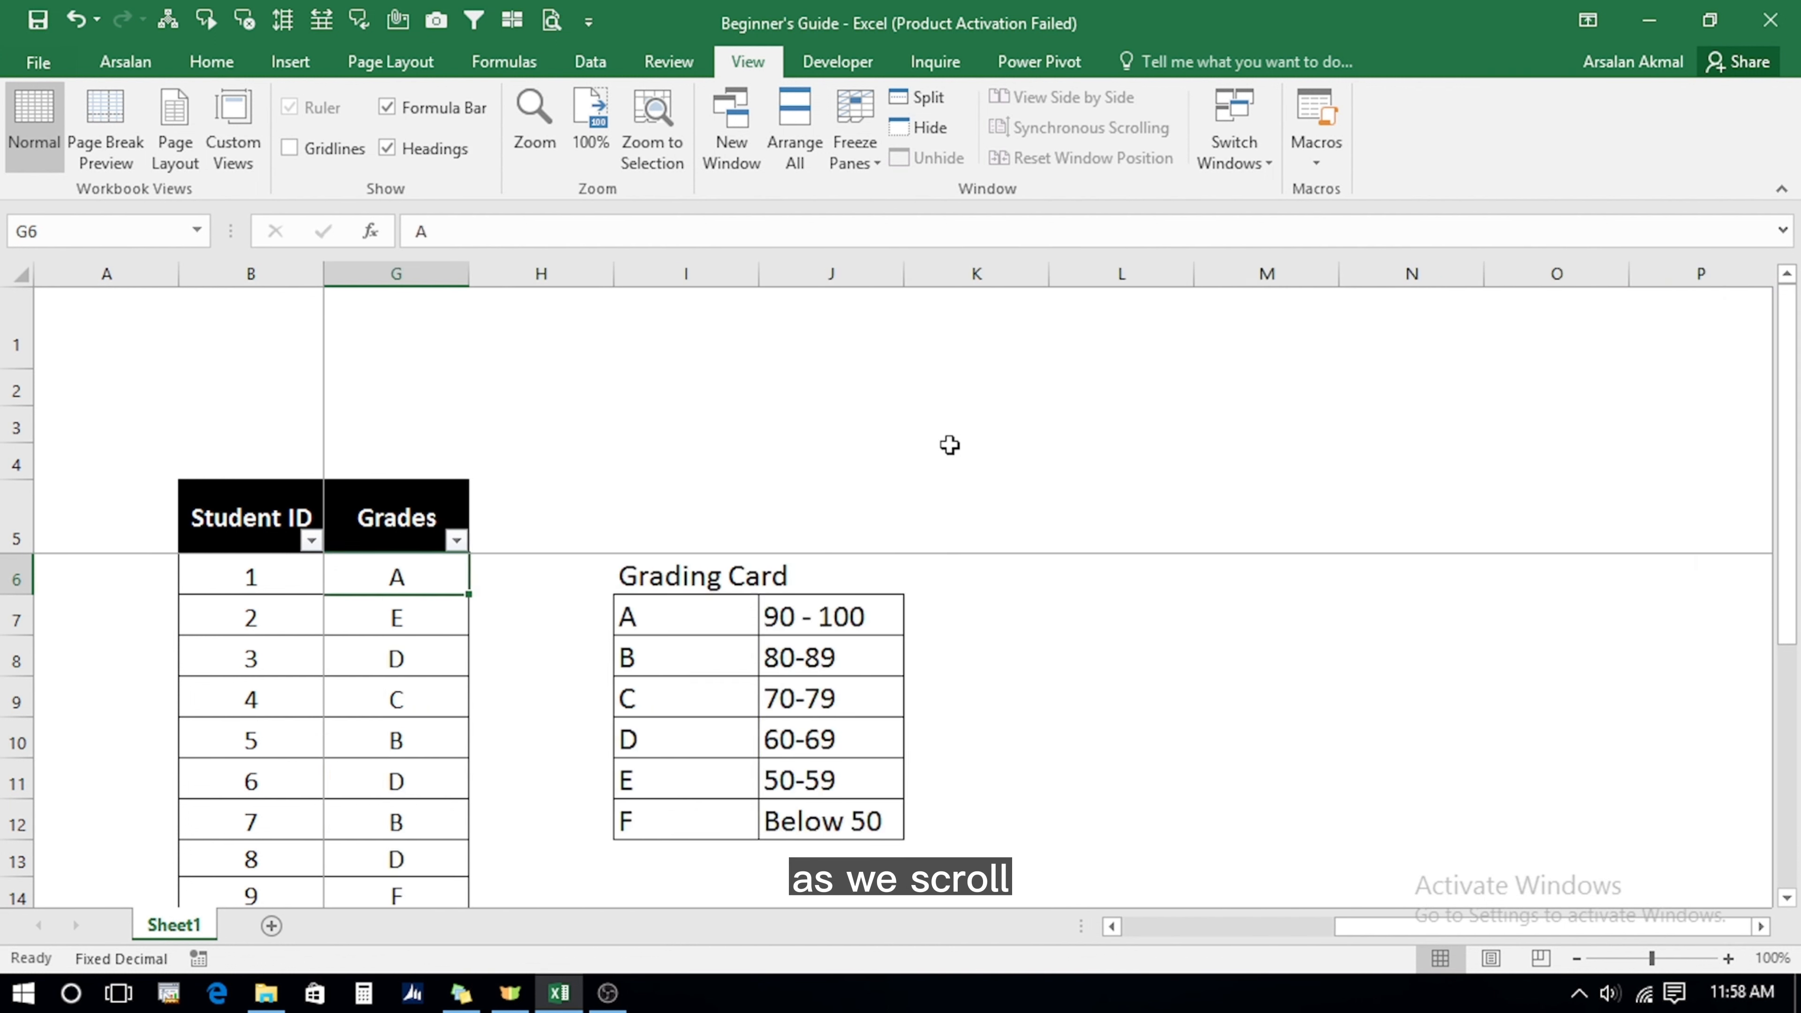
key(Left)
key(Left)
key(Left)
key(Left)
key(Left)
key(Right)
key(Down)
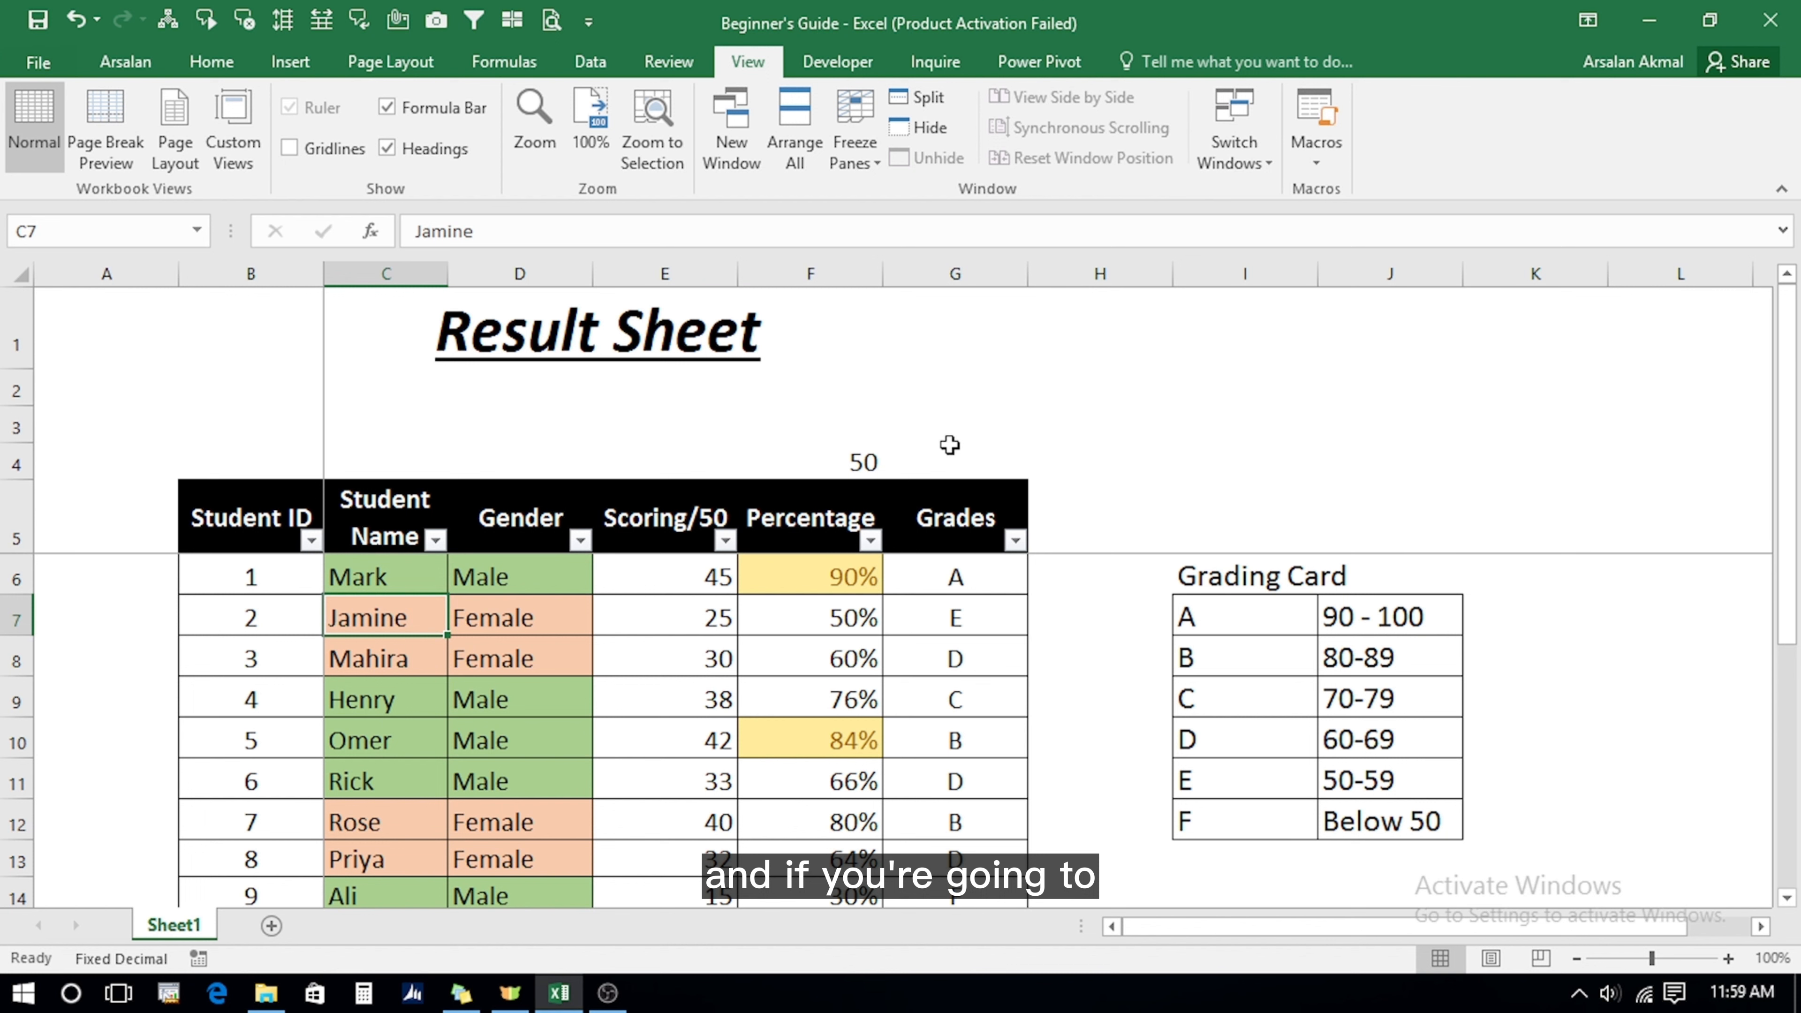
Move down past the end of the table and back up to the title to check the frozen header rows.
key(Down)
key(Down)
key(Down)
key(Down)
key(Down)
key(Down)
key(Down)
key(Down)
key(Down)
key(Down)
key(Down)
key(Down)
key(Down)
key(Down)
key(Down)
key(Down)
key(Down)
key(Down)
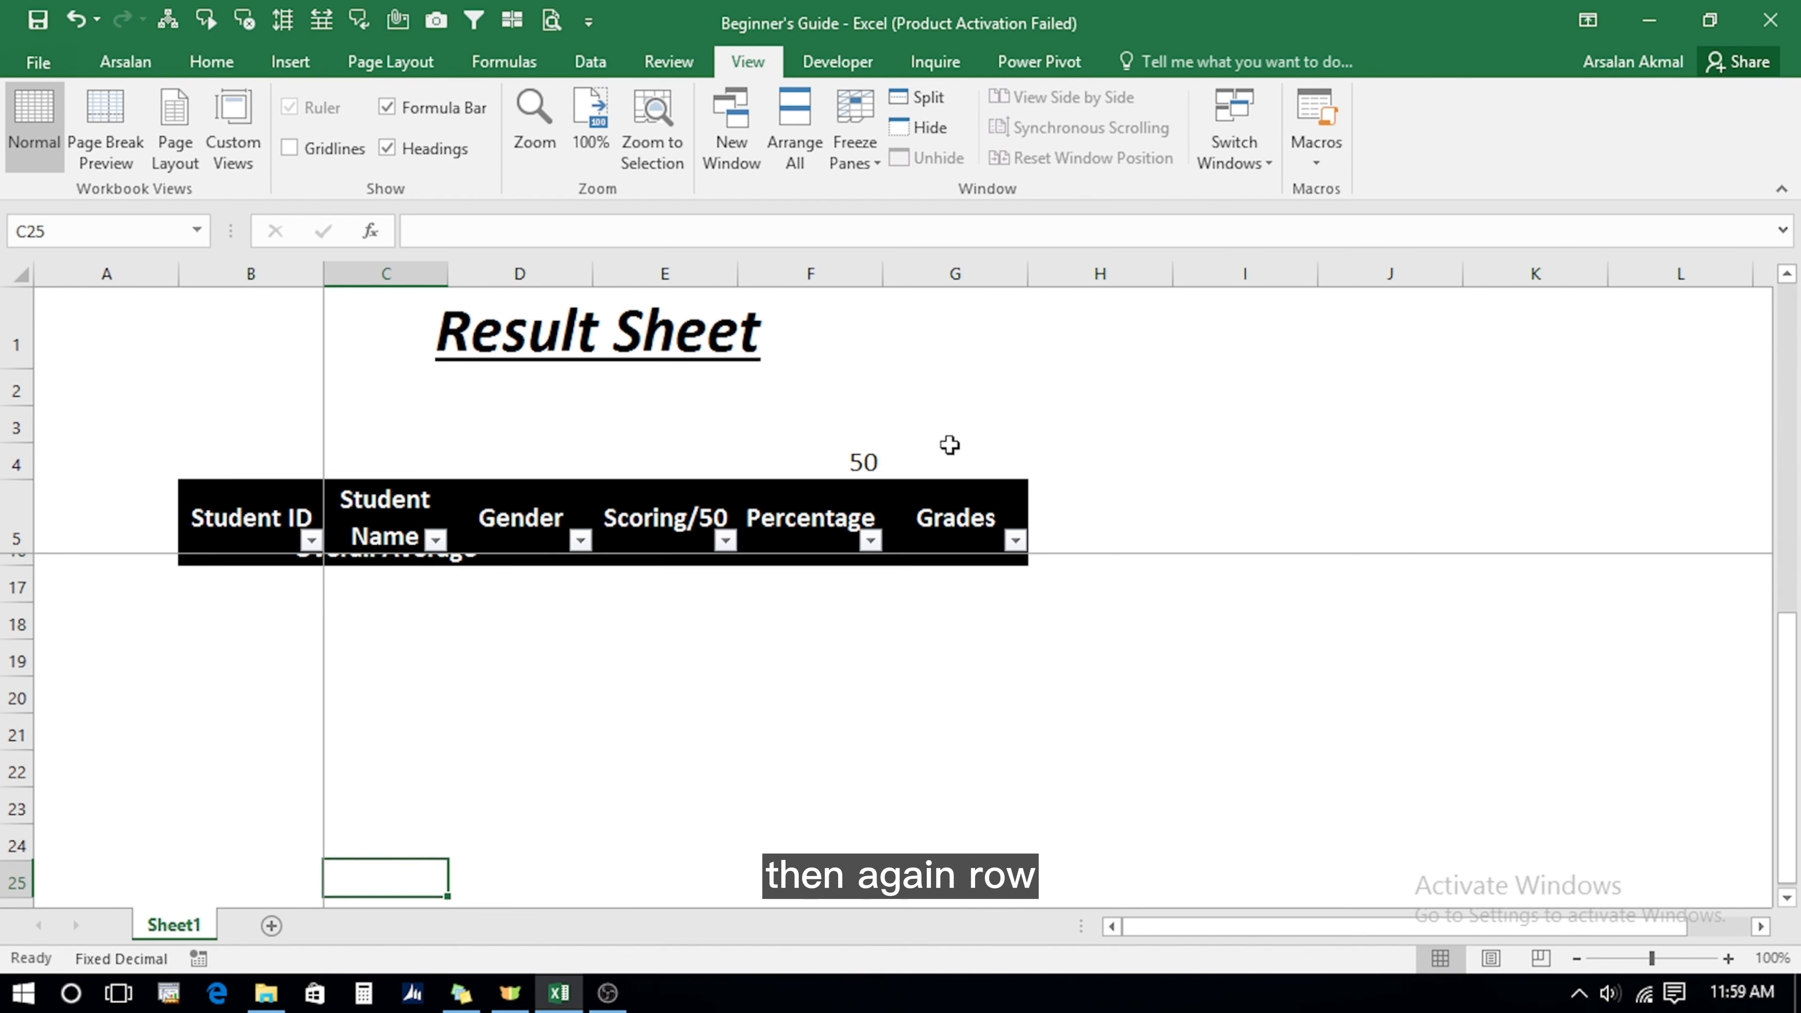
key(Down)
key(Down)
key(Down)
key(Down)
key(Down)
key(Up)
key(Up)
key(Up)
key(Up)
key(Up)
key(Up)
key(Up)
key(Up)
key(Up)
key(Up)
key(Up)
key(Up)
key(Up)
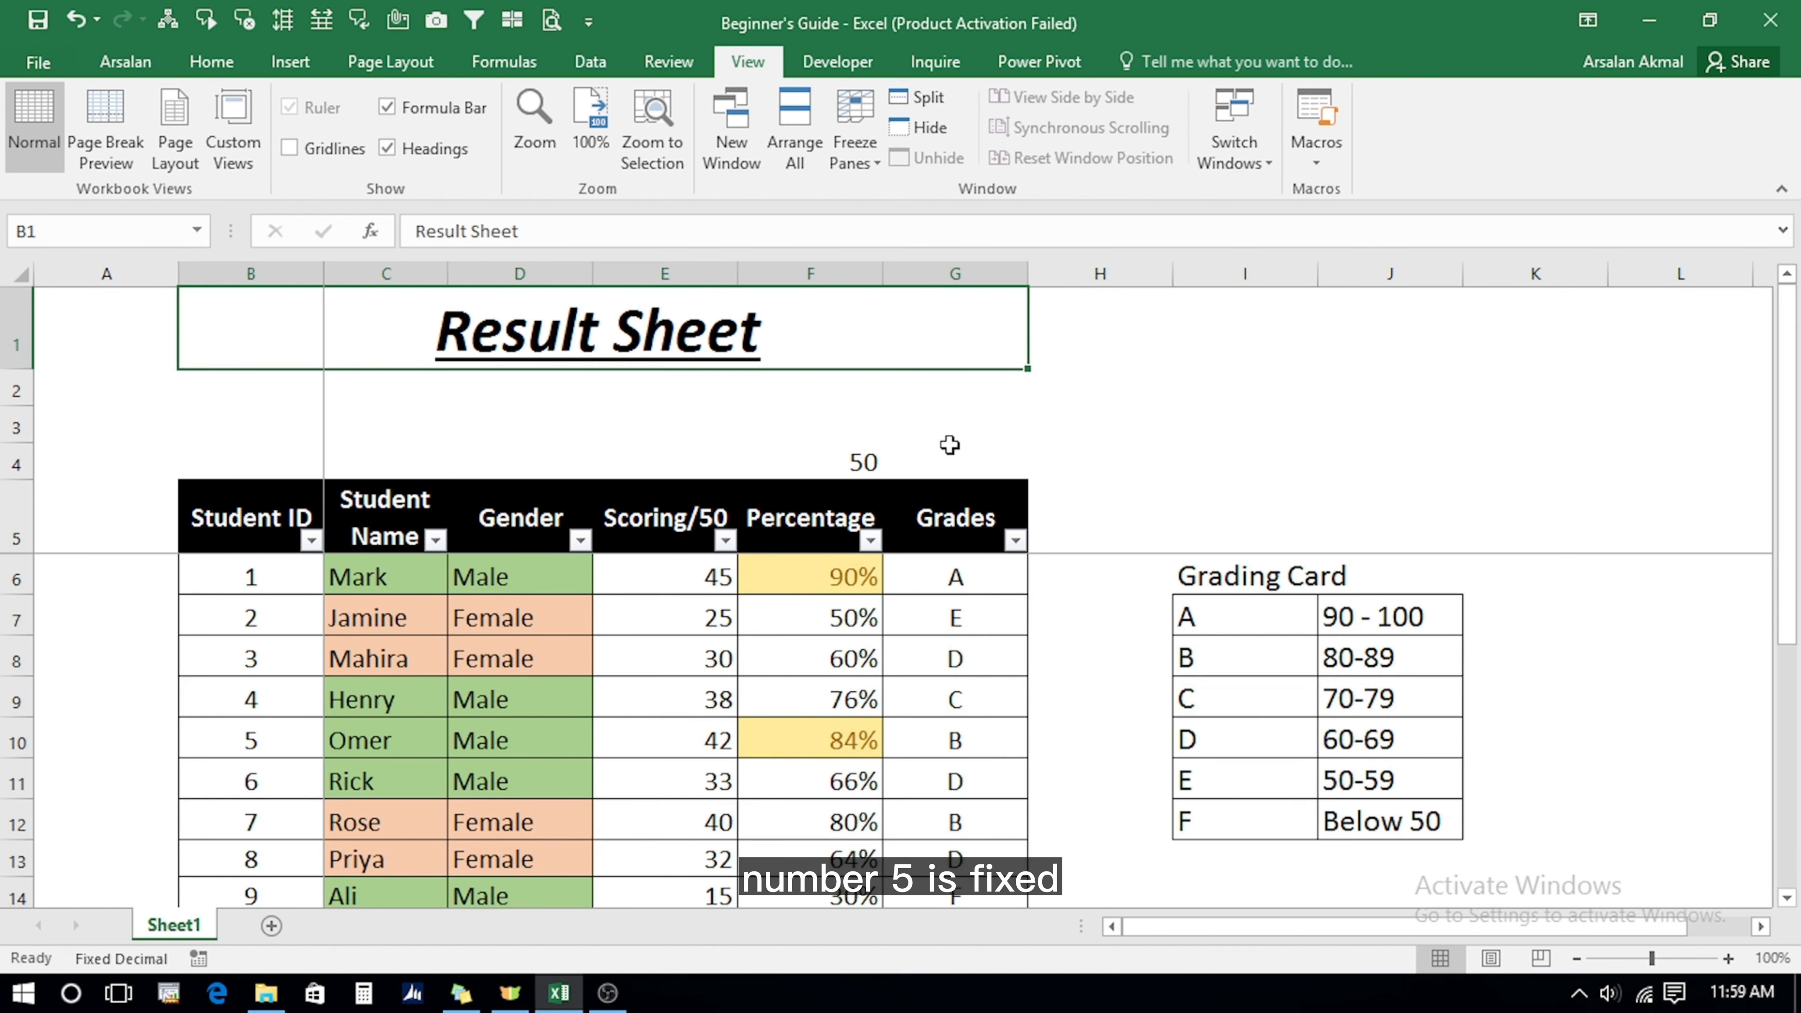
Insert a blank row at row 13, above Student ID 8, and delete it again.
click(391, 694)
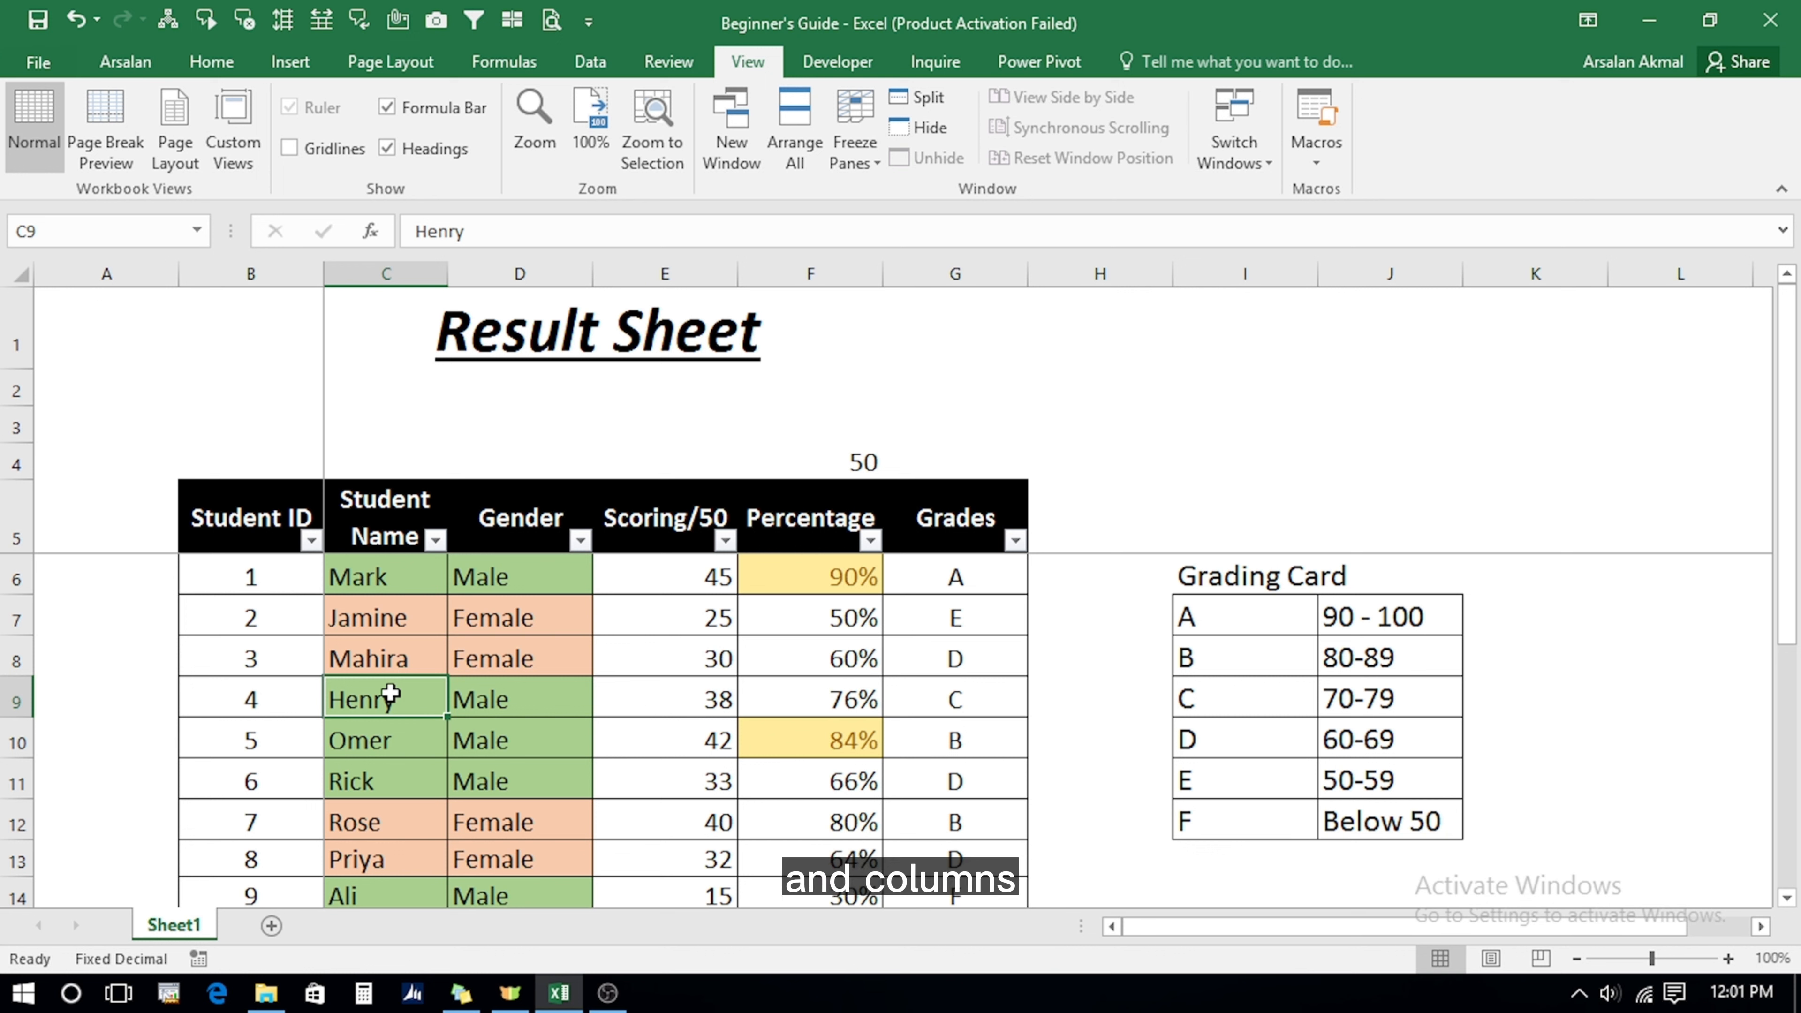
key(Down)
key(Down)
key(Down)
key(Down)
key(Down)
key(Down)
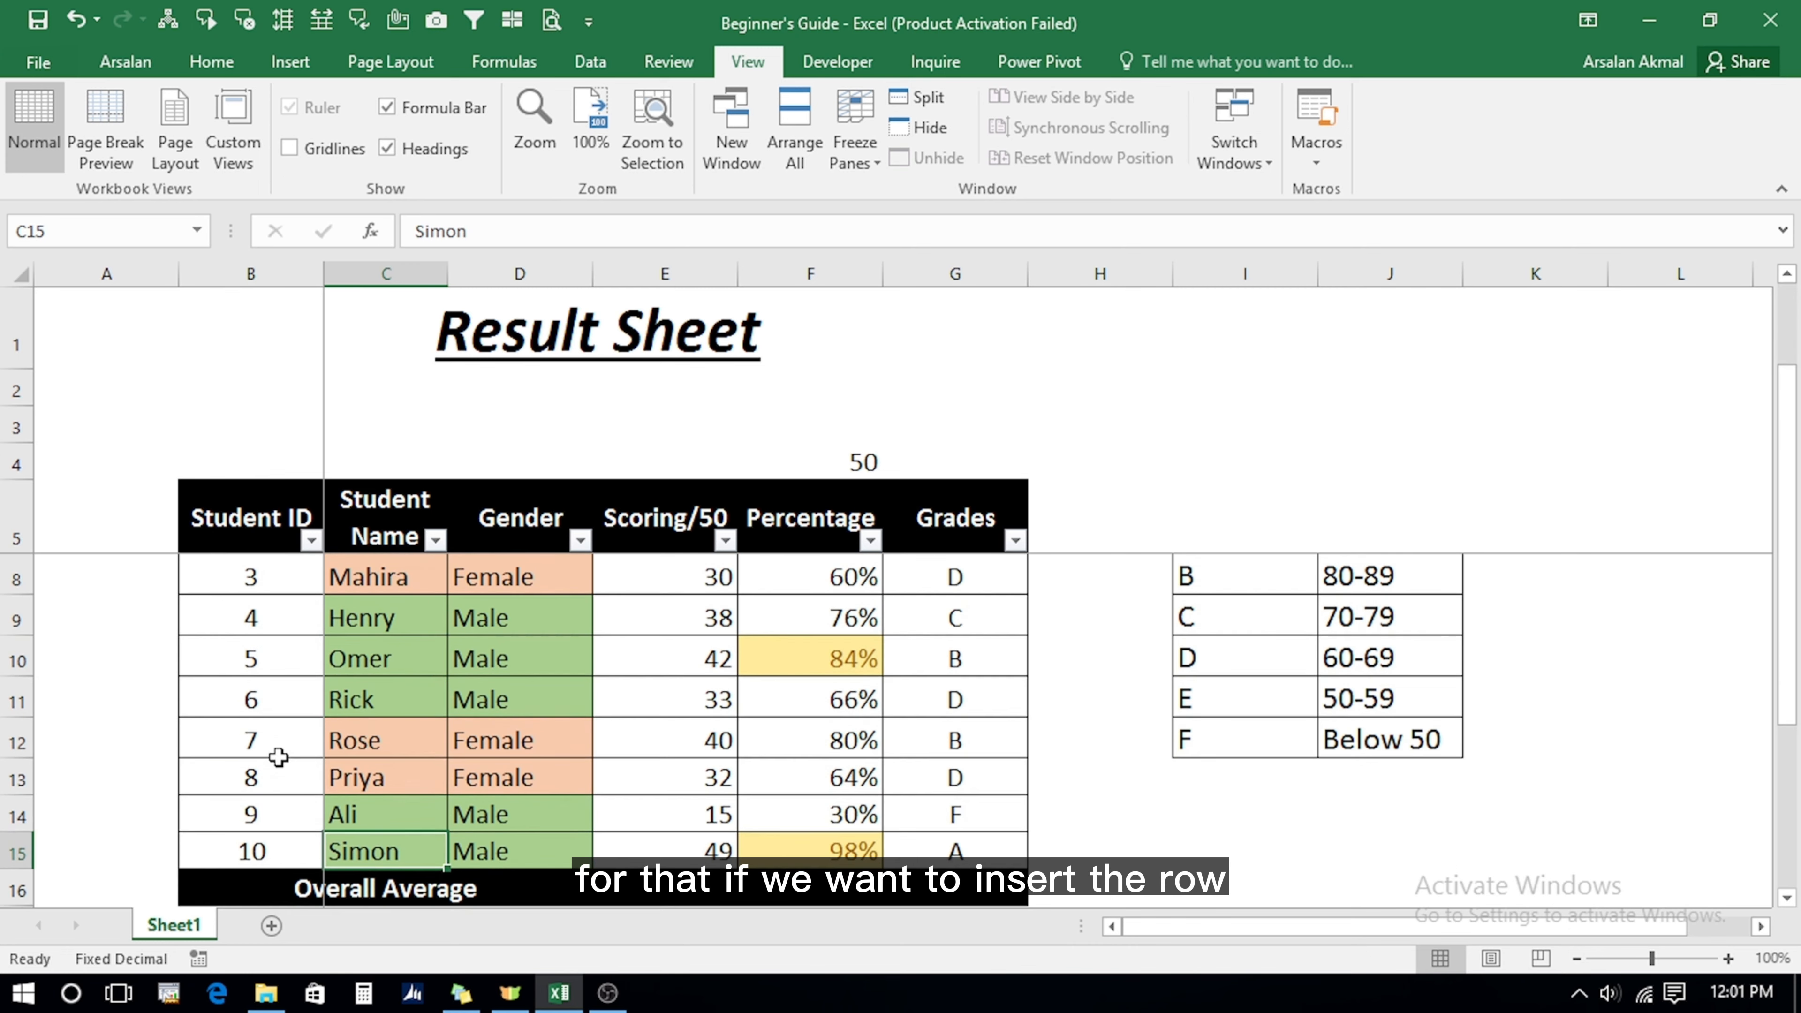
click(9, 778)
right_click(8, 779)
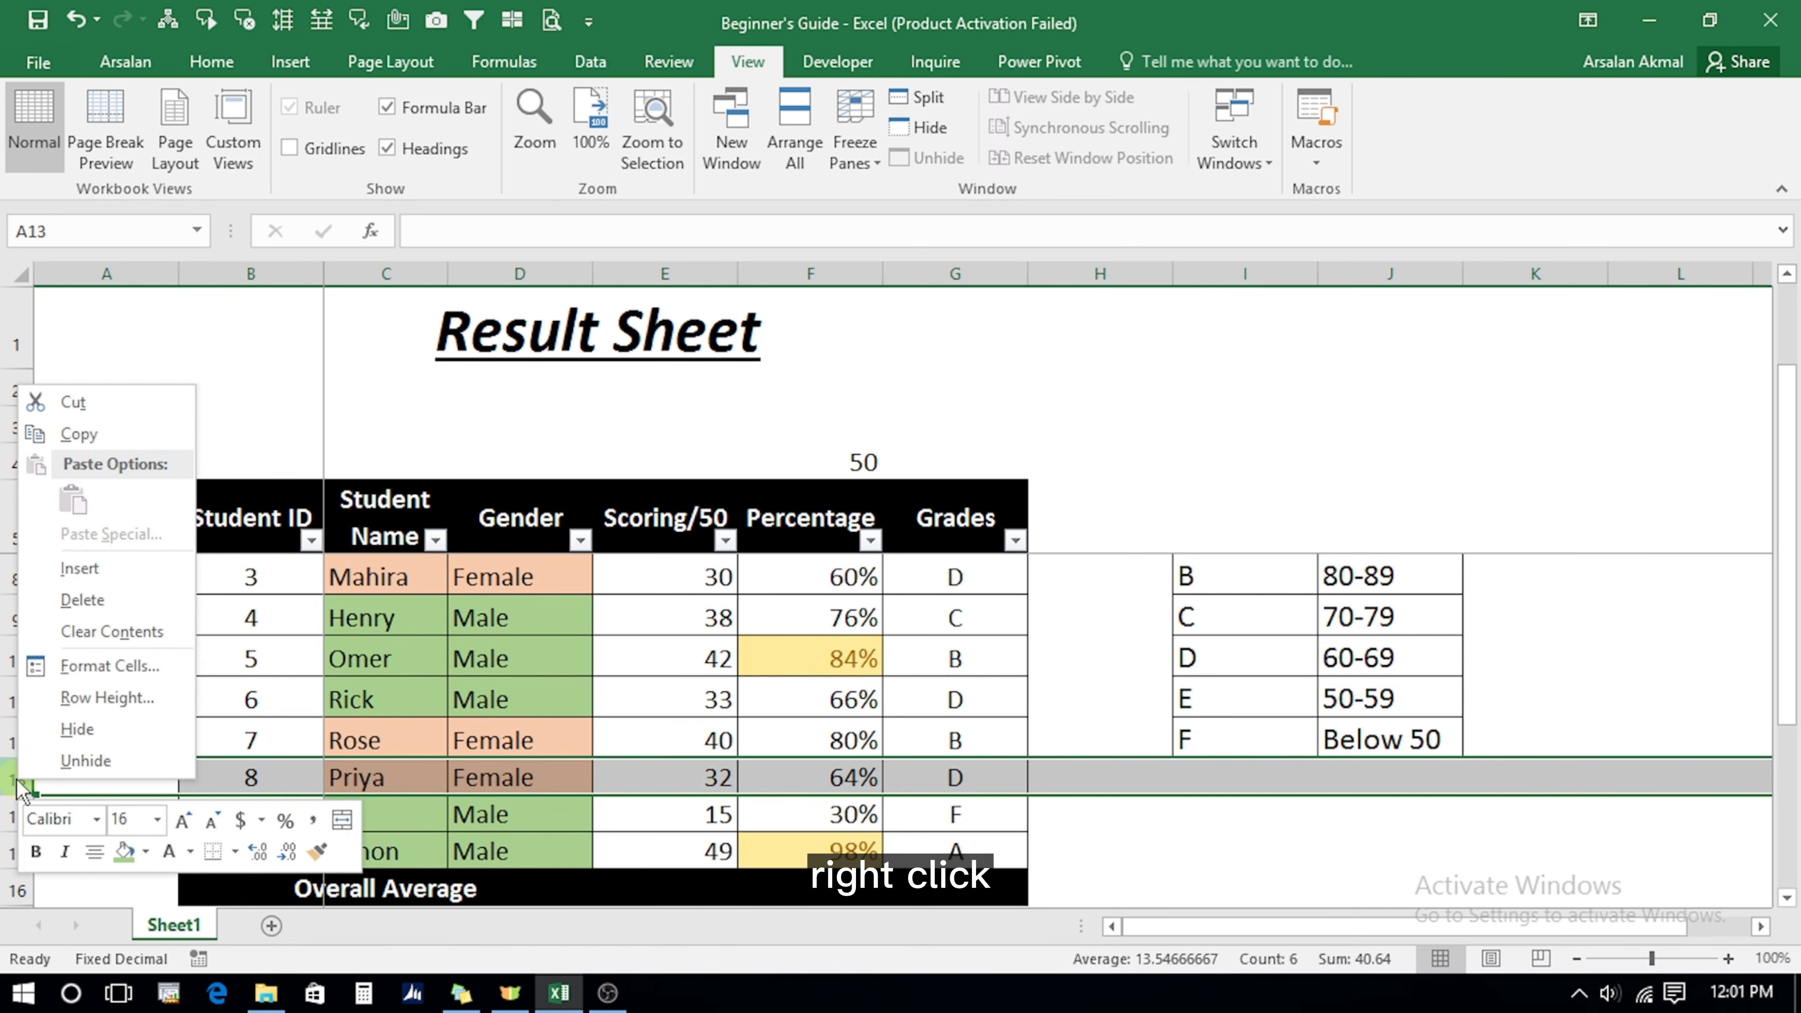
click(81, 569)
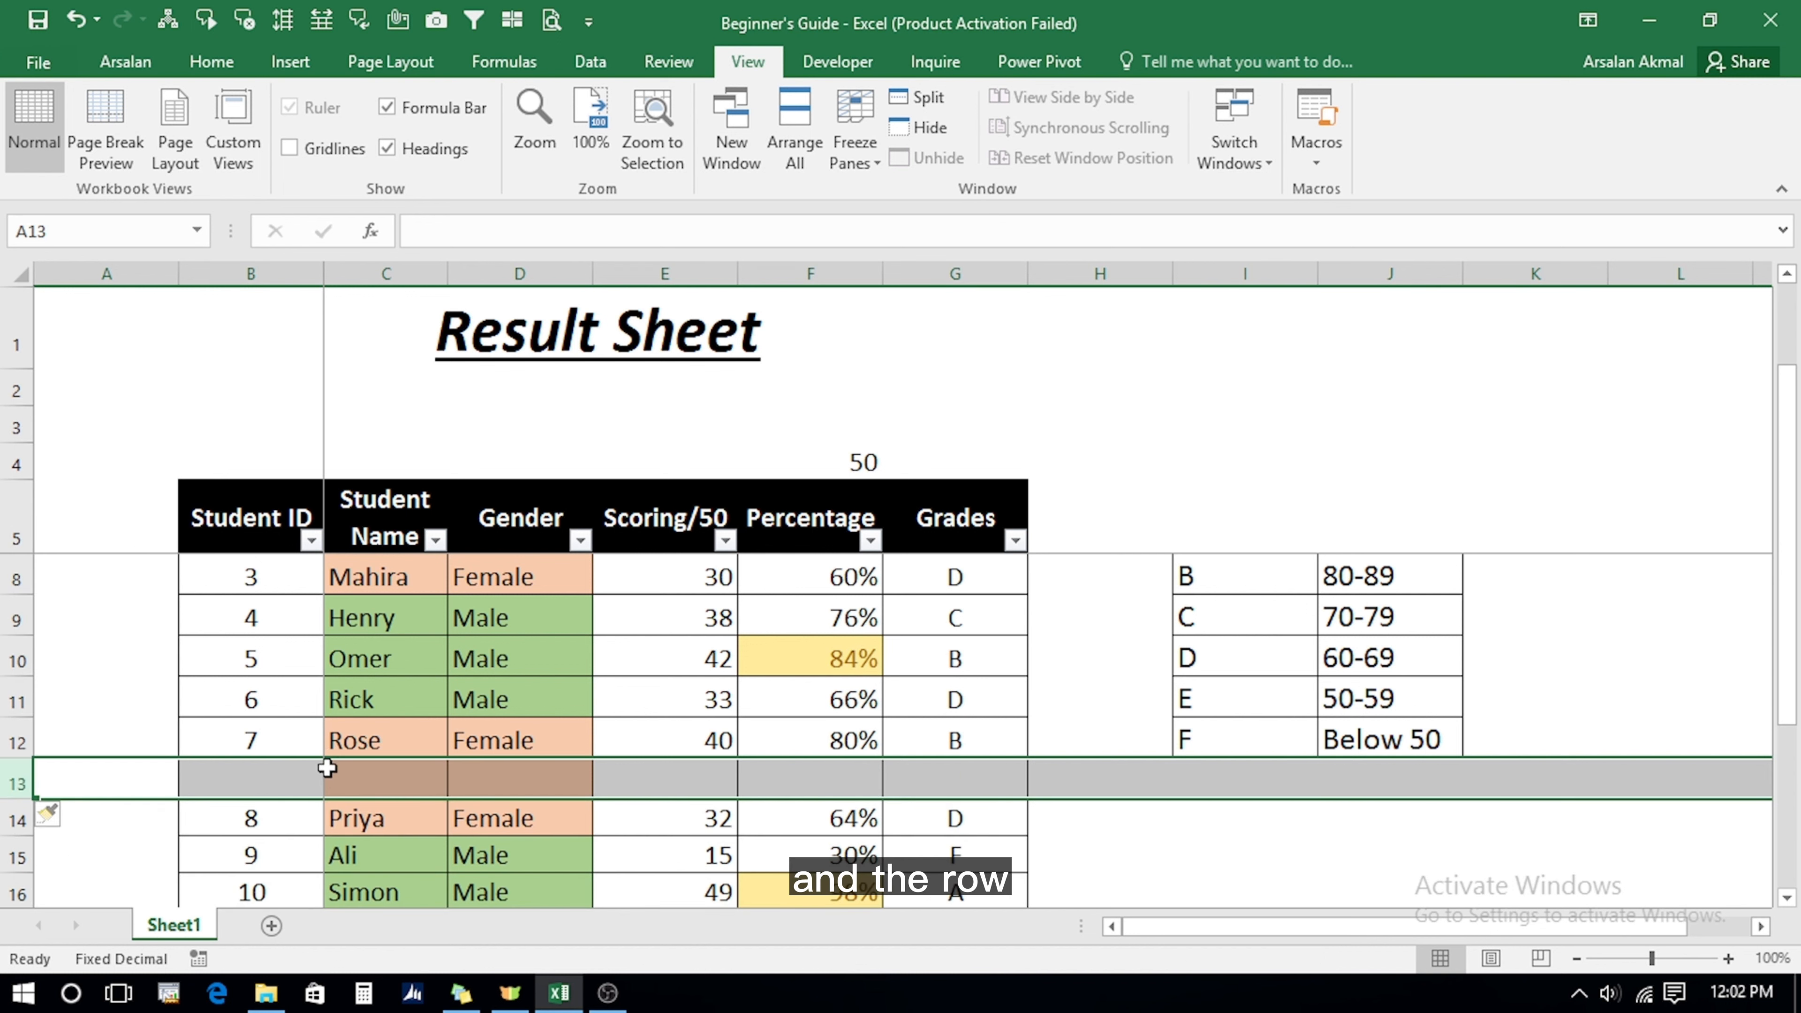
right_click(10, 779)
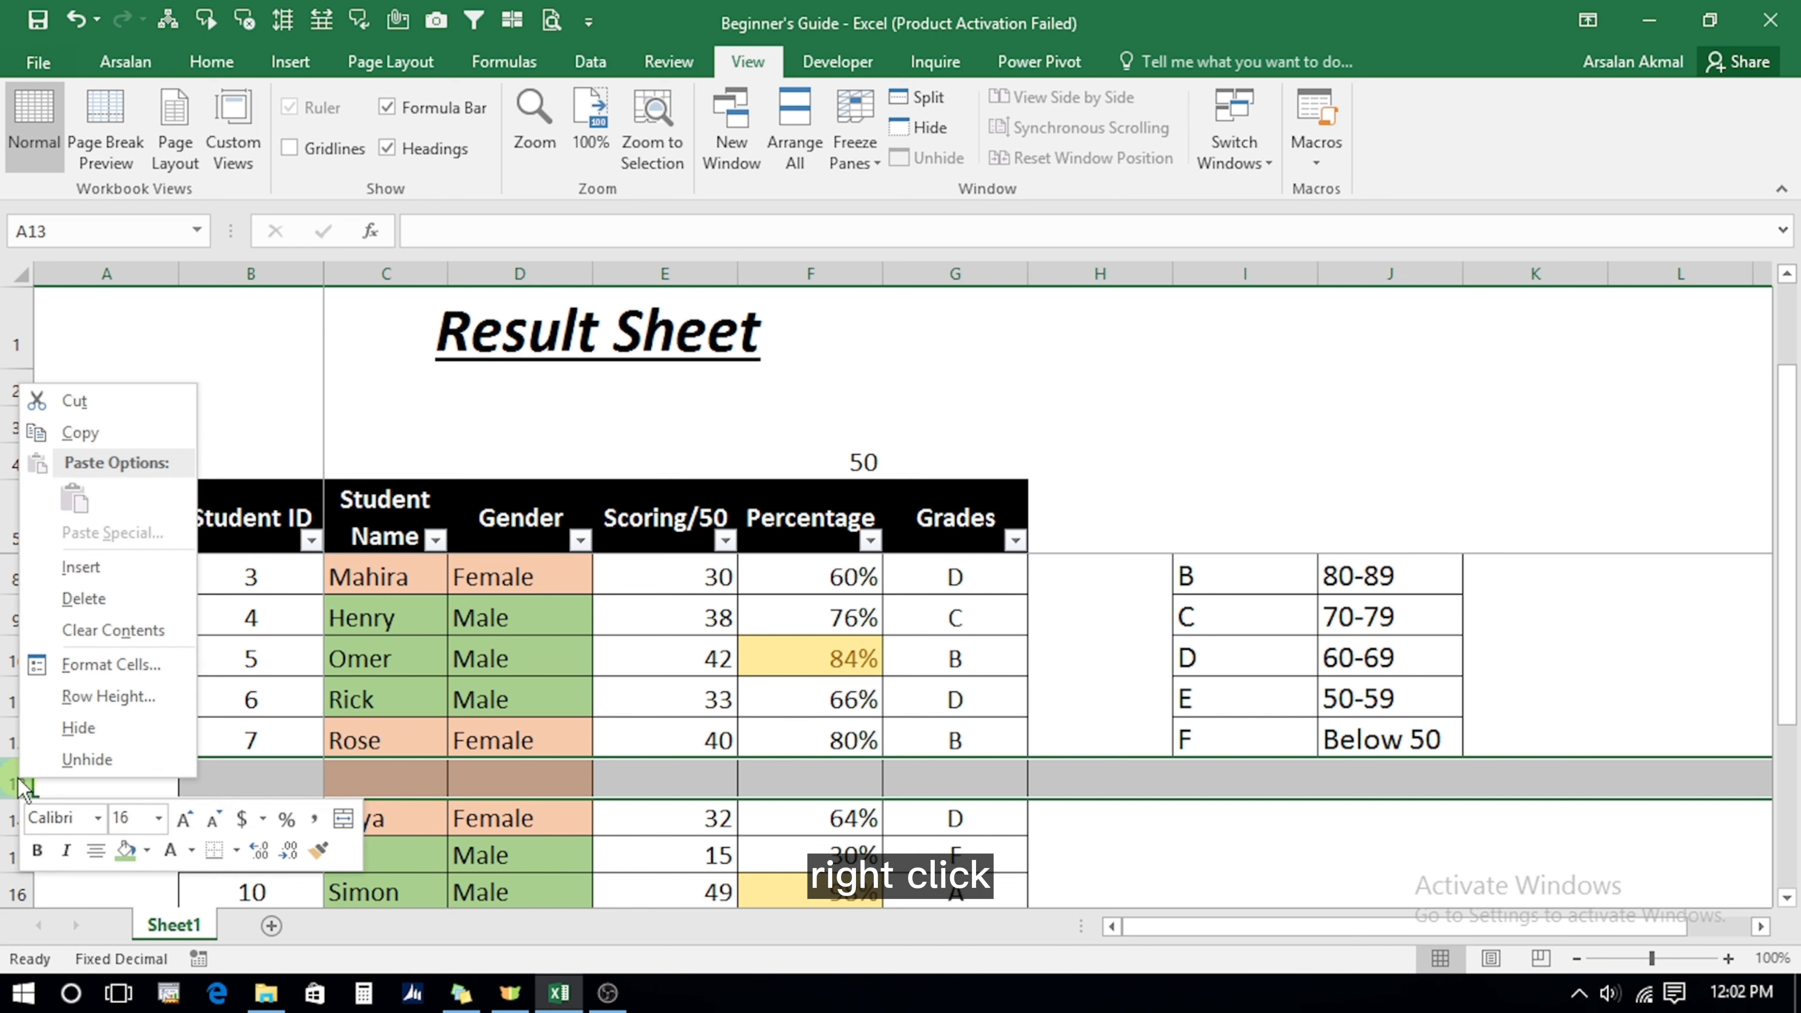
click(66, 599)
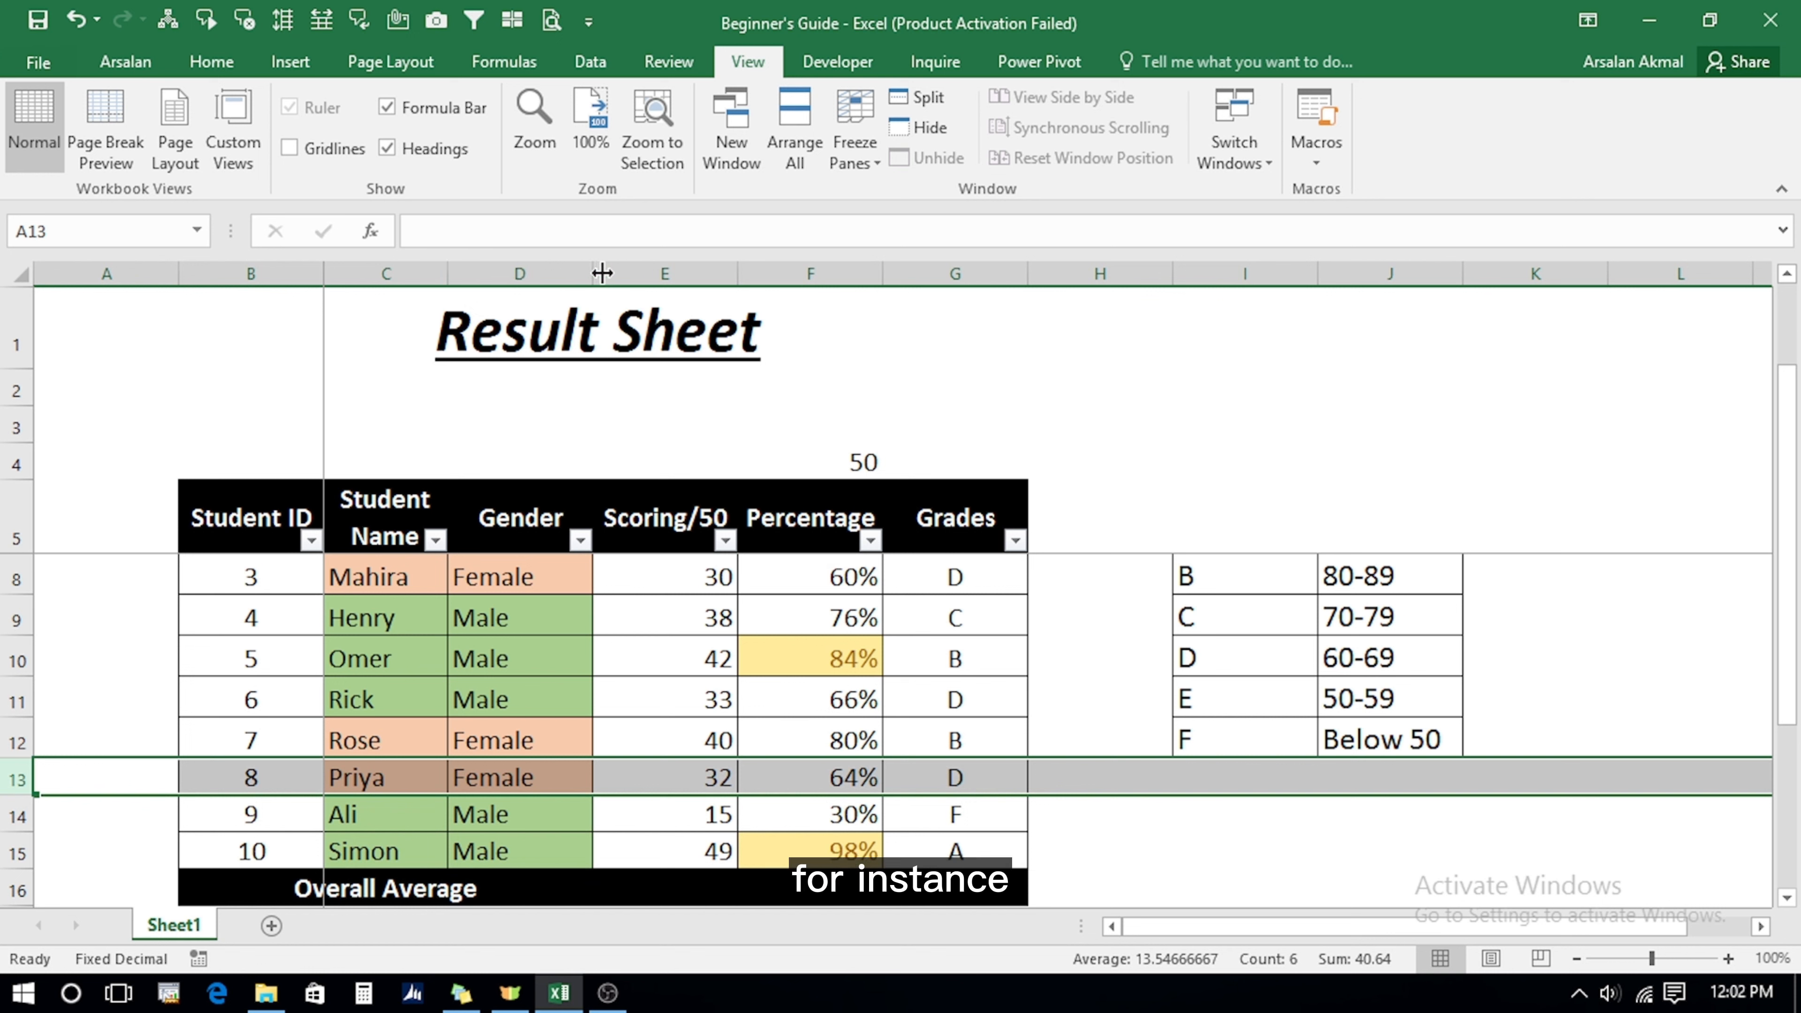
Insert a blank column at column D, before the Gender column, and delete it again.
click(480, 274)
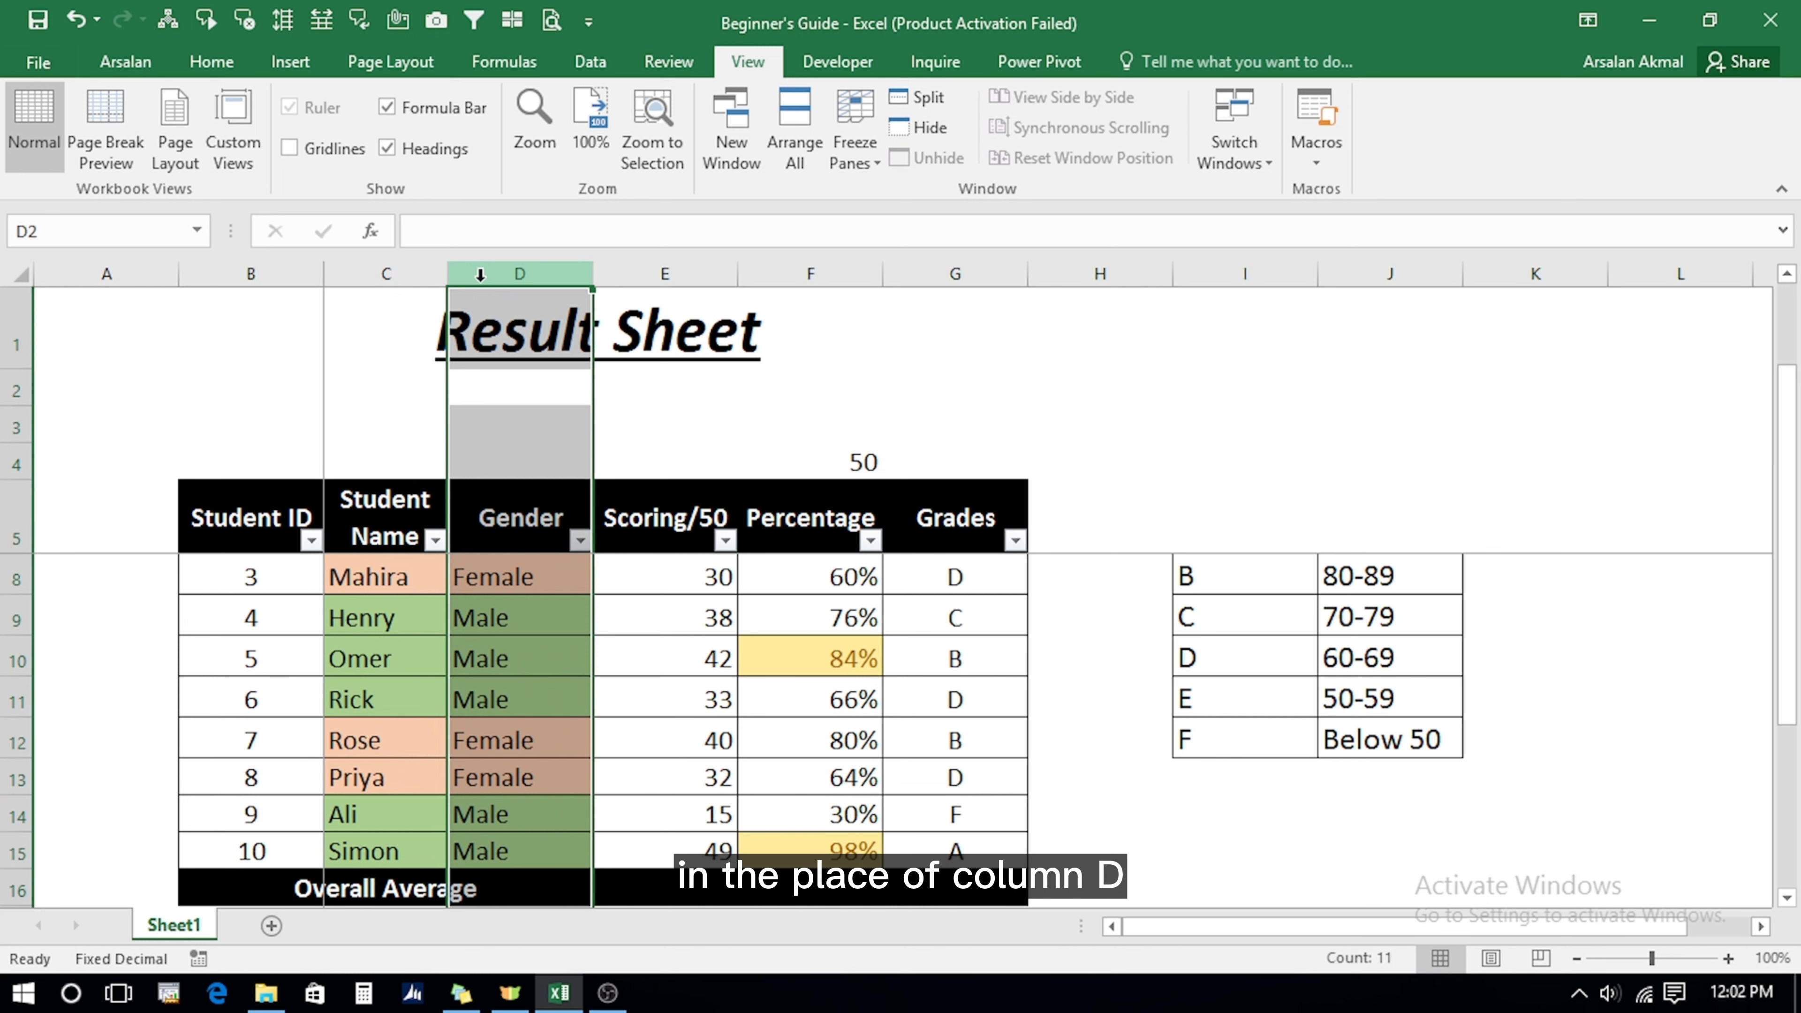
right_click(482, 284)
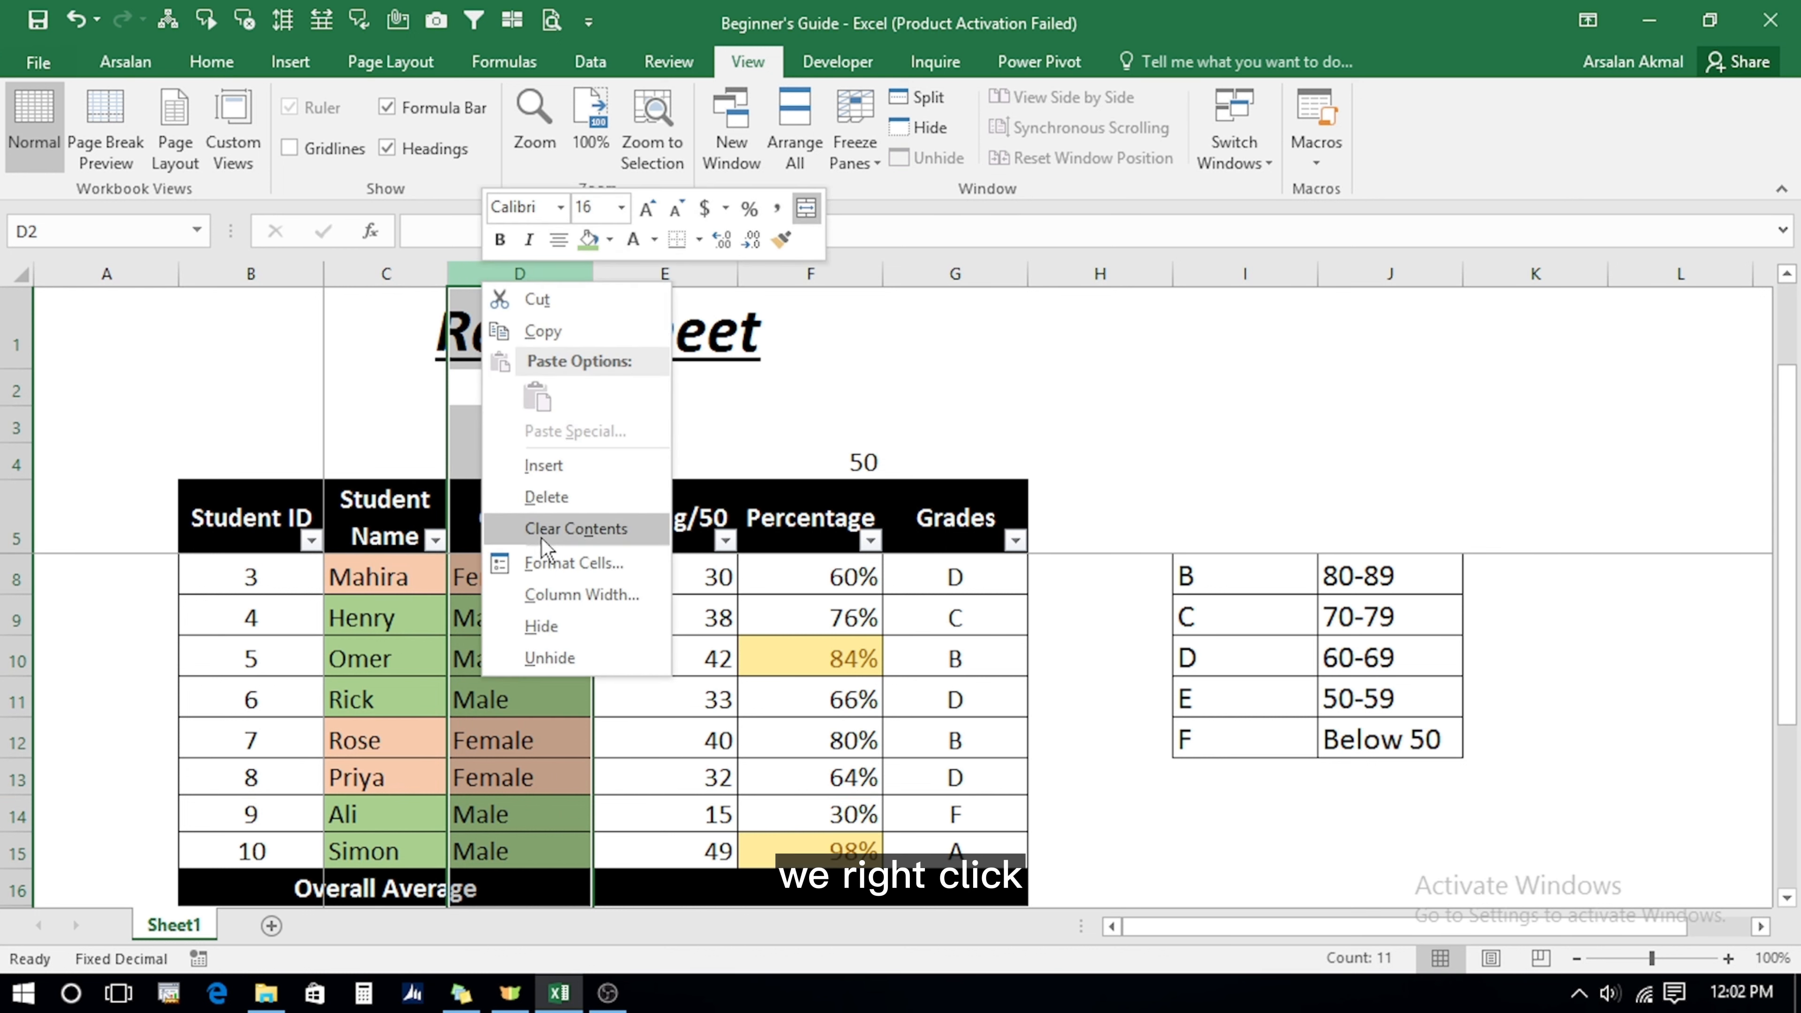
click(547, 466)
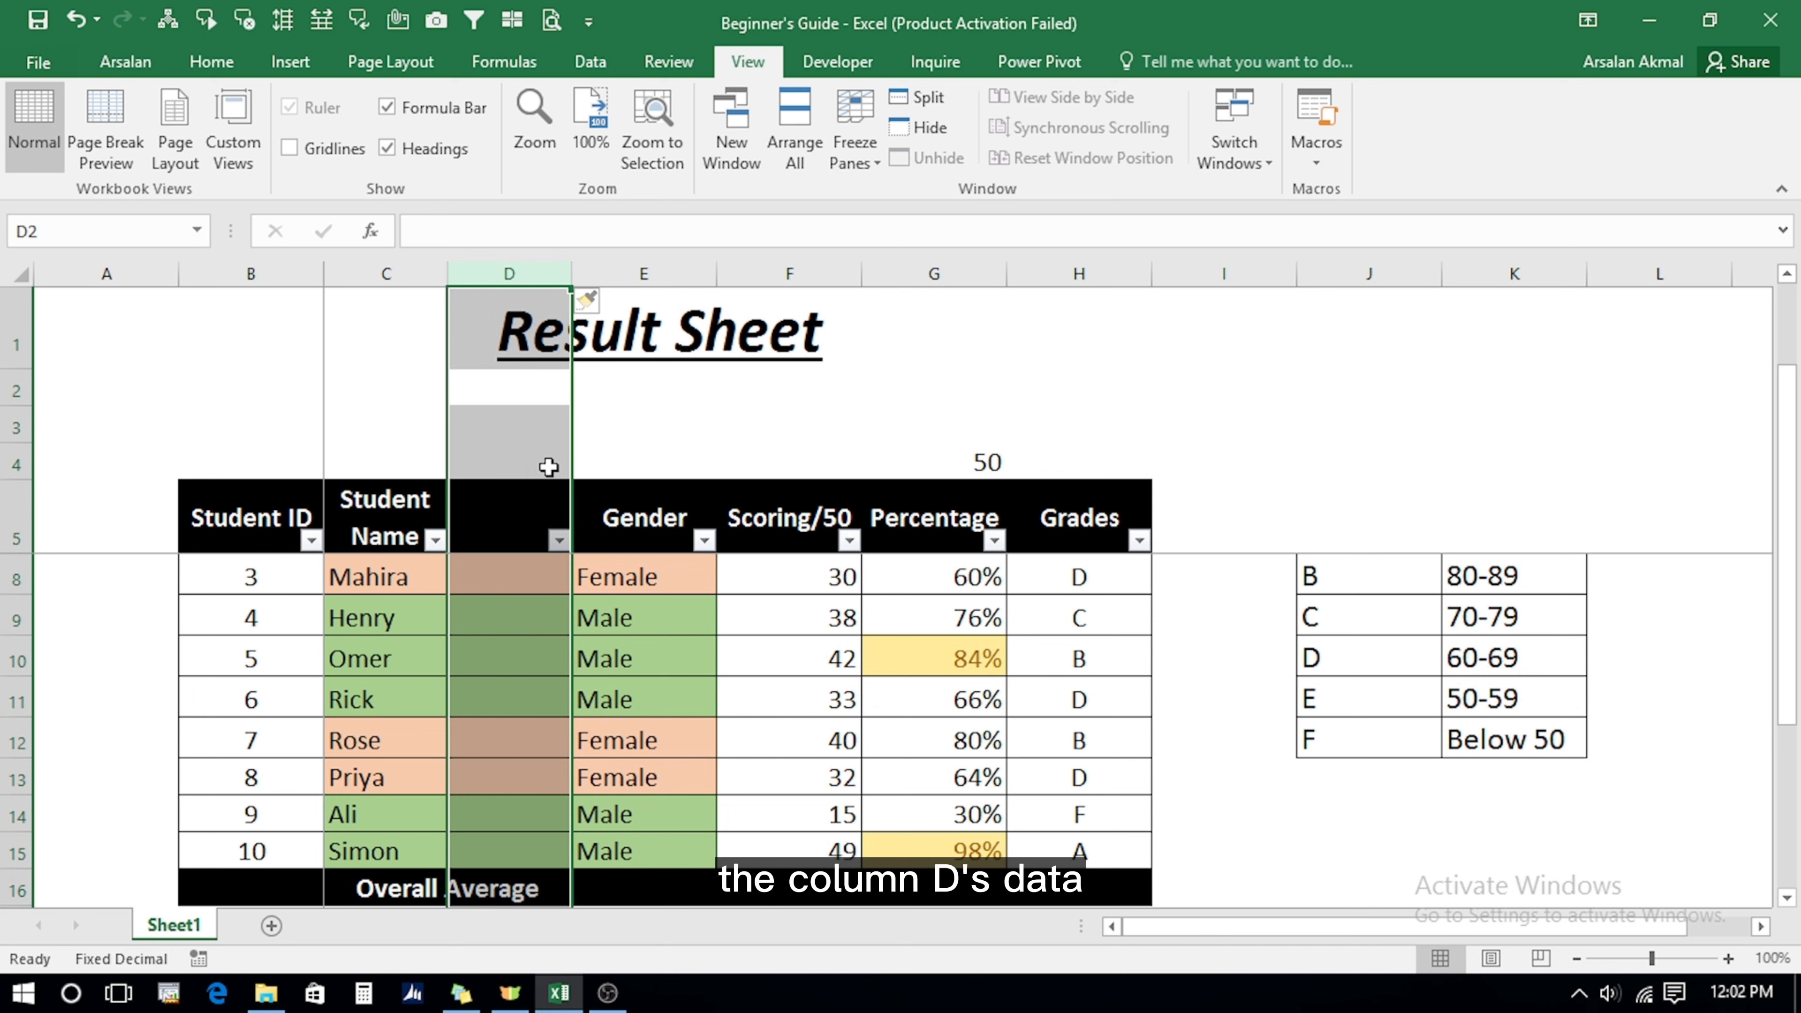
right_click(507, 270)
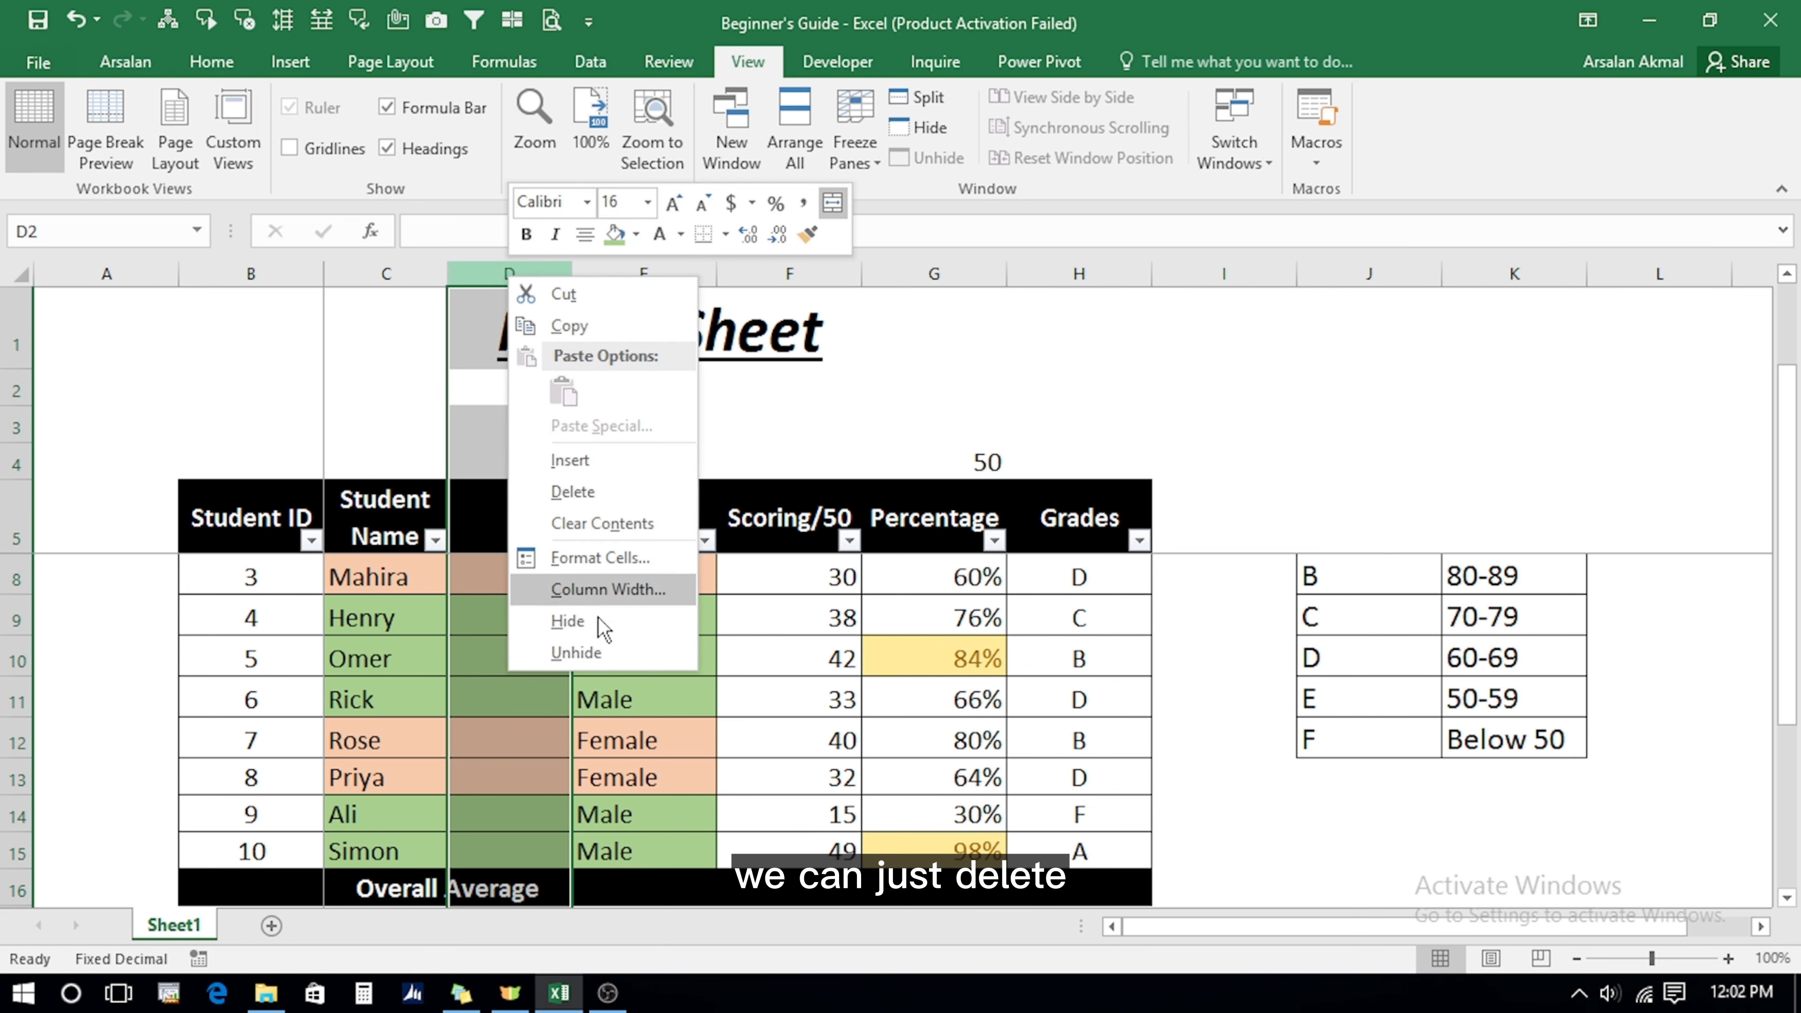
click(571, 492)
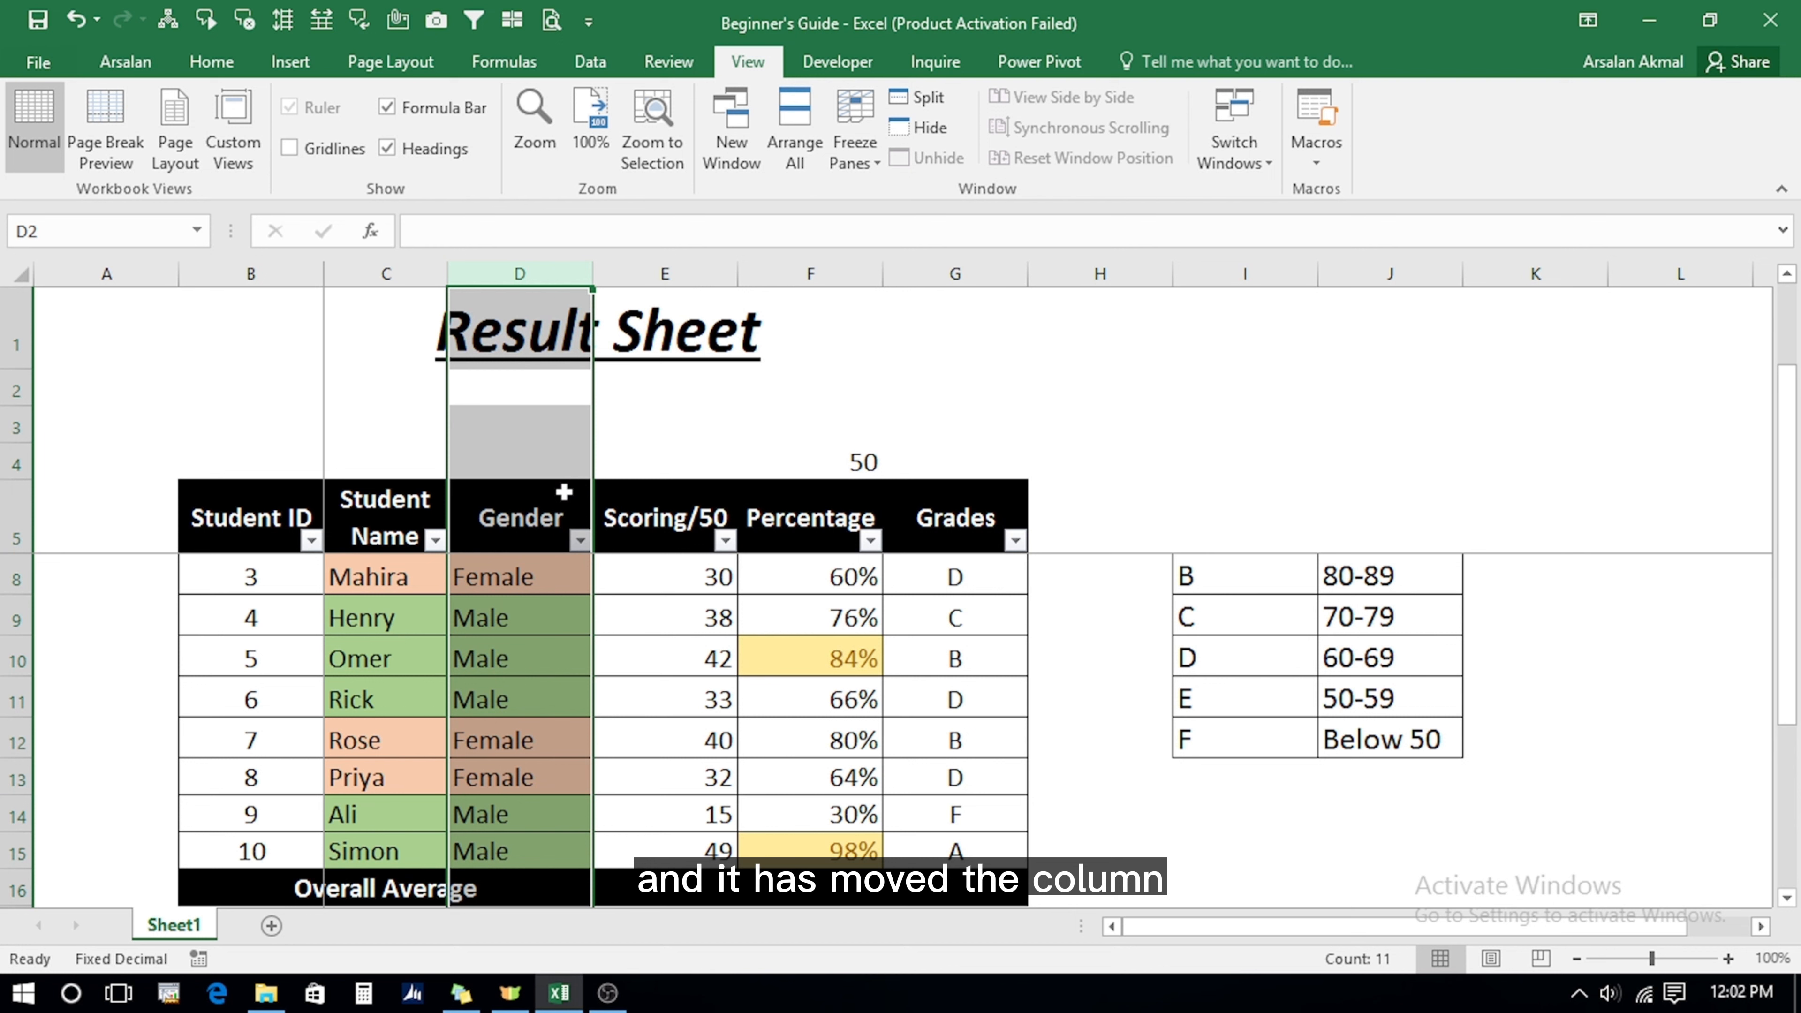
Set the width of the Gender column to 20.
right_click(537, 272)
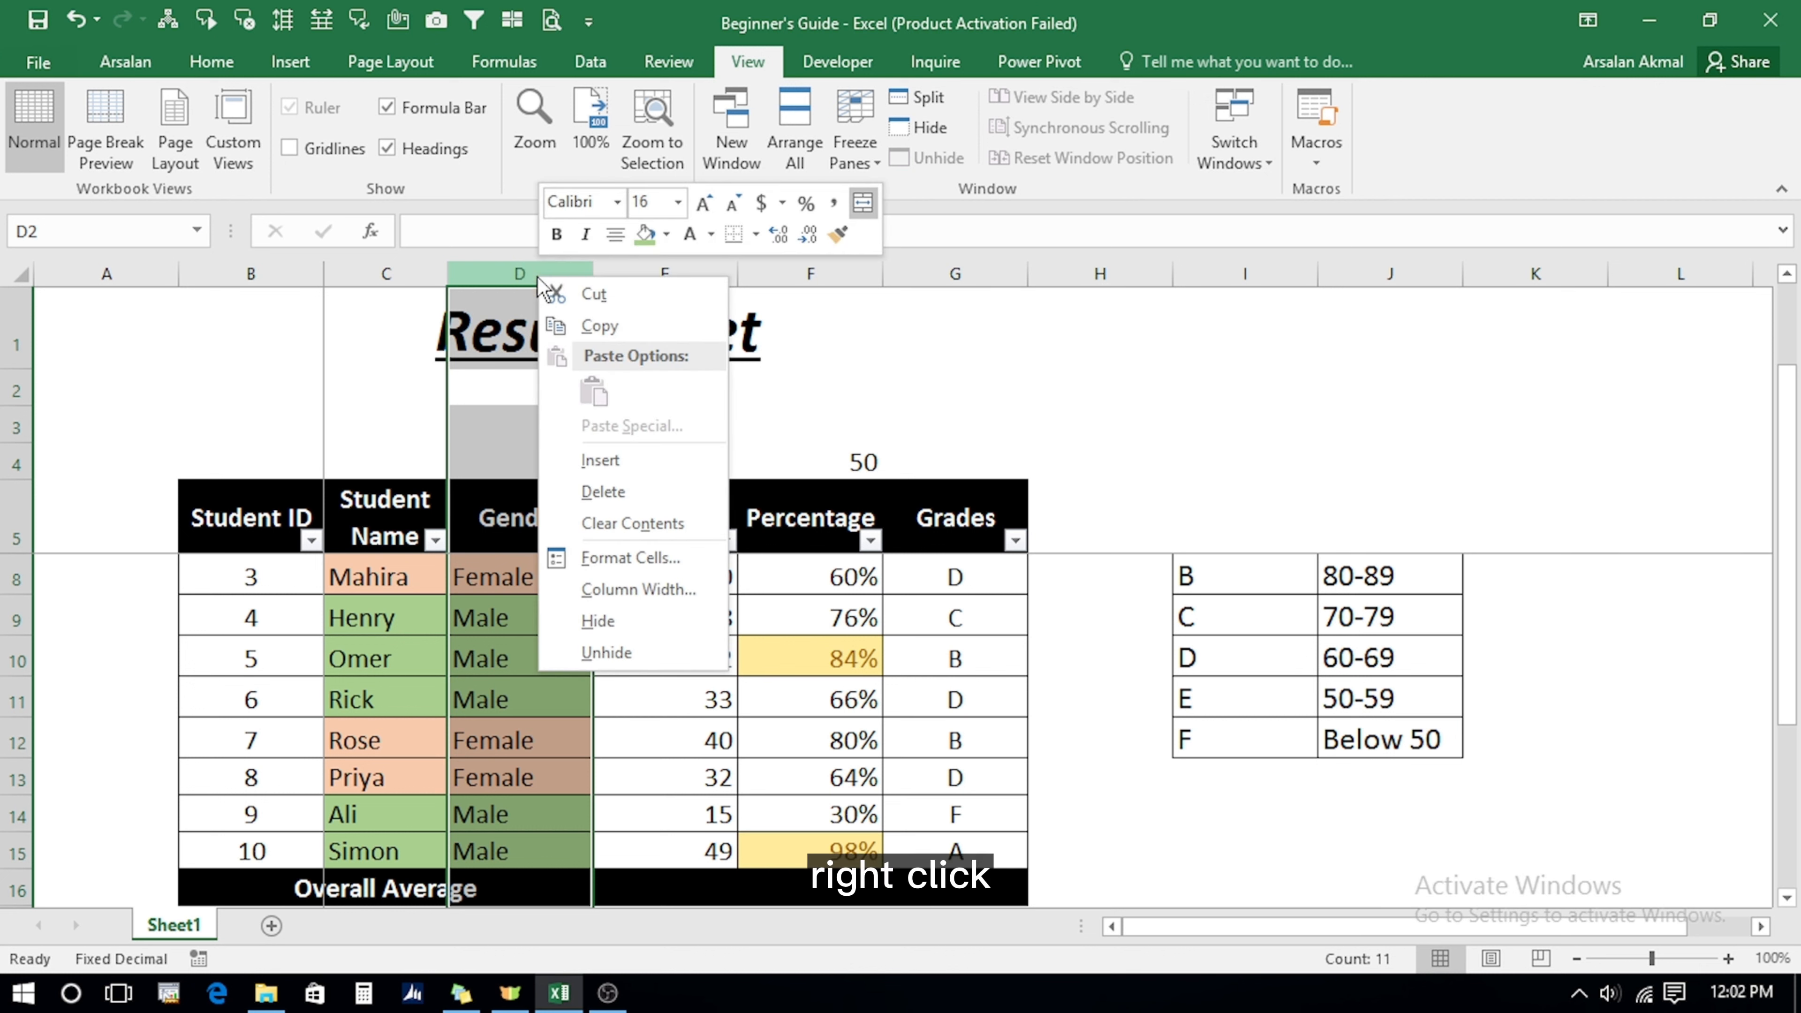
click(599, 588)
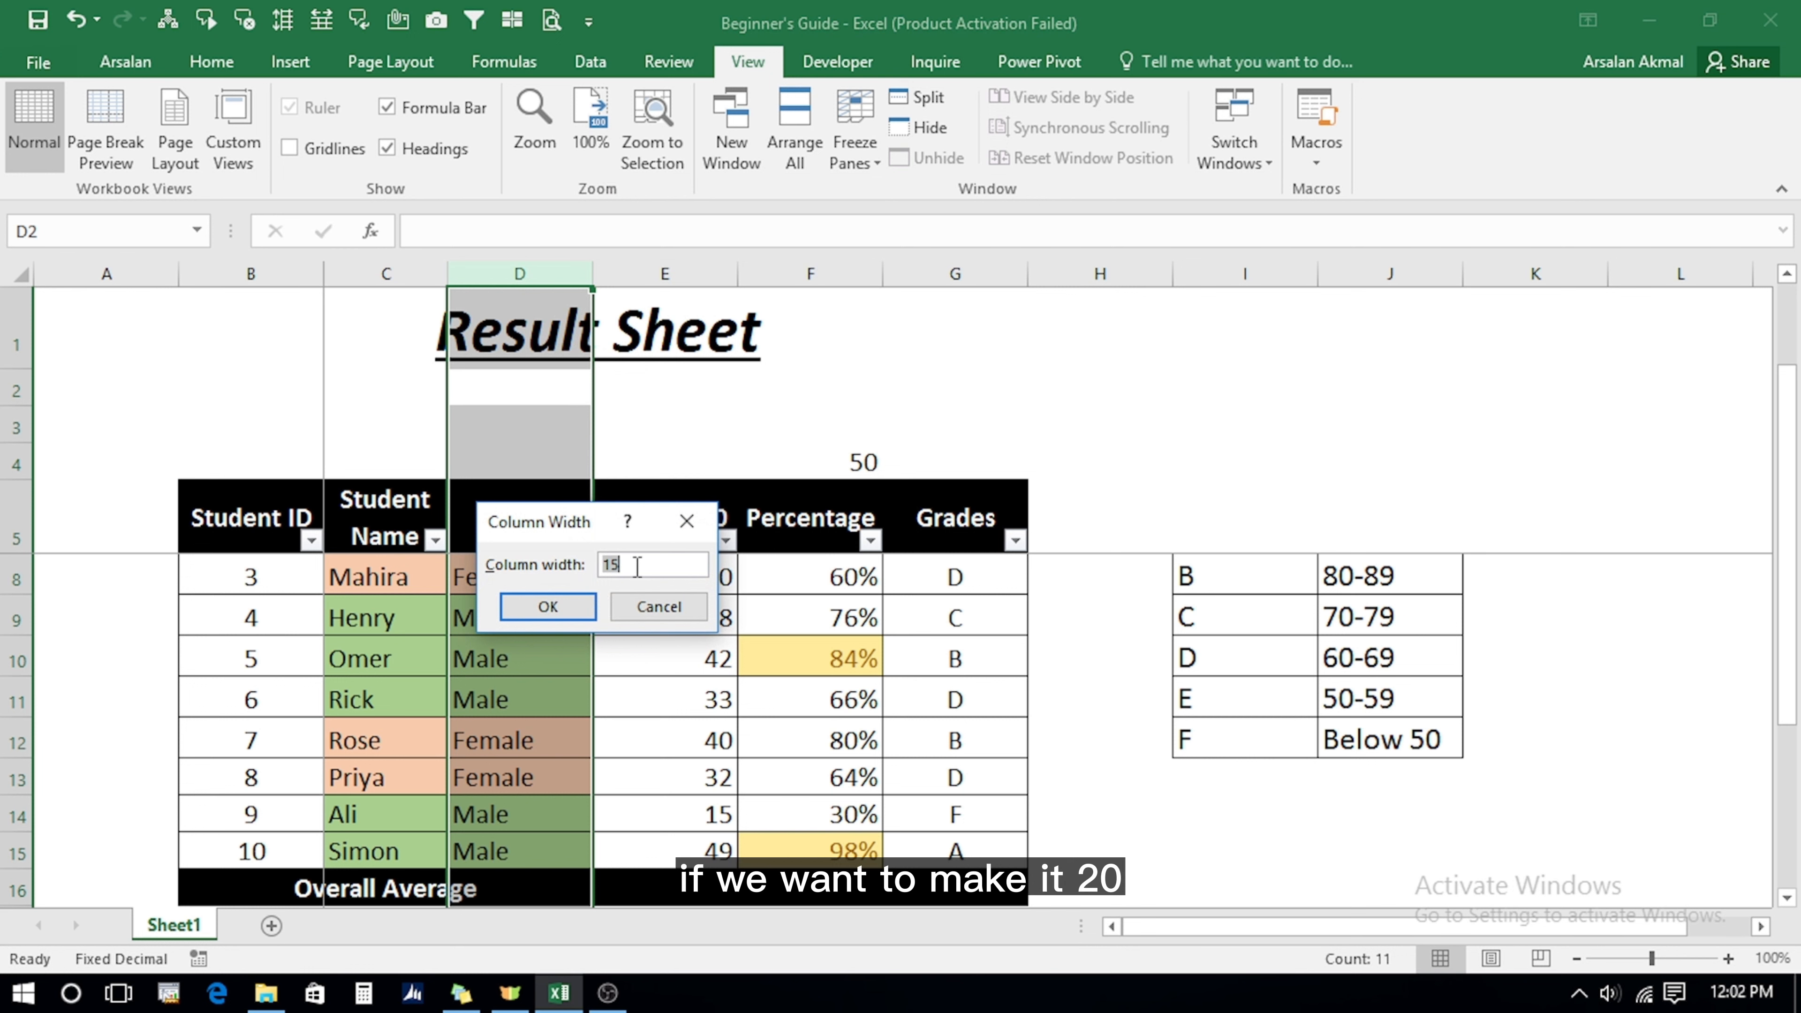
click(552, 608)
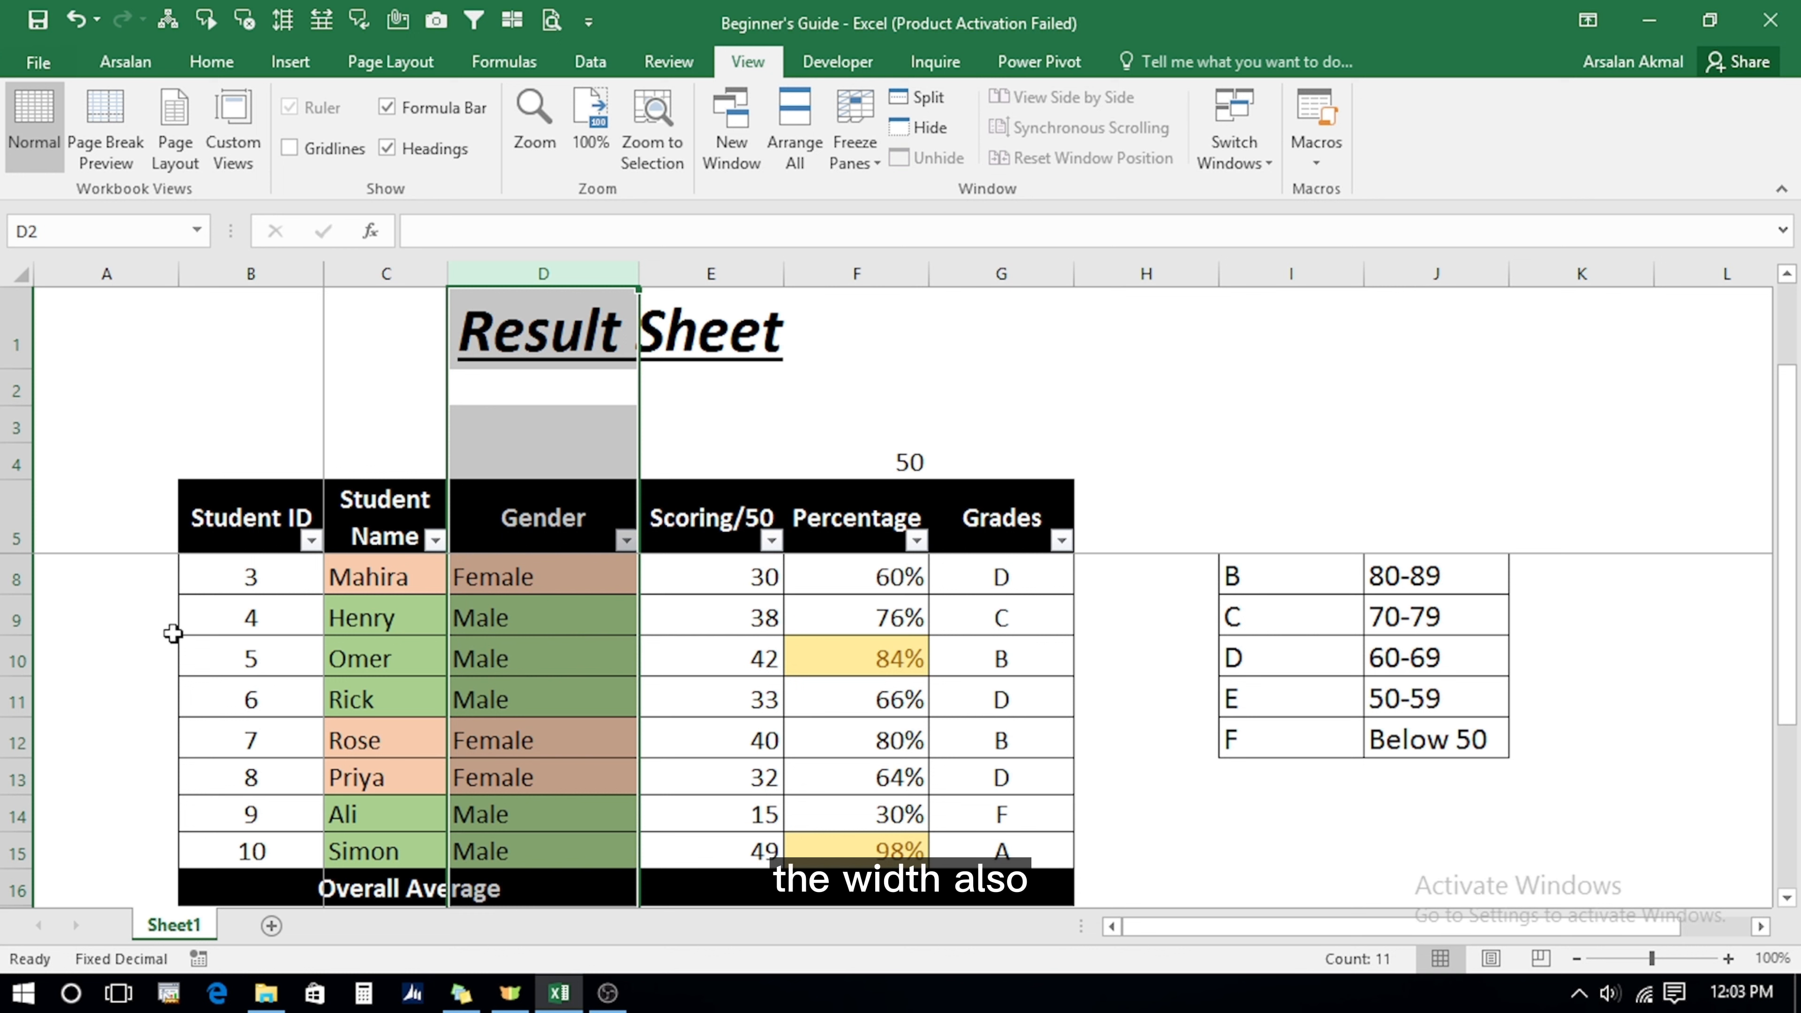
Set the height of row 11, the row of Student ID 6, to 30.
click(10, 698)
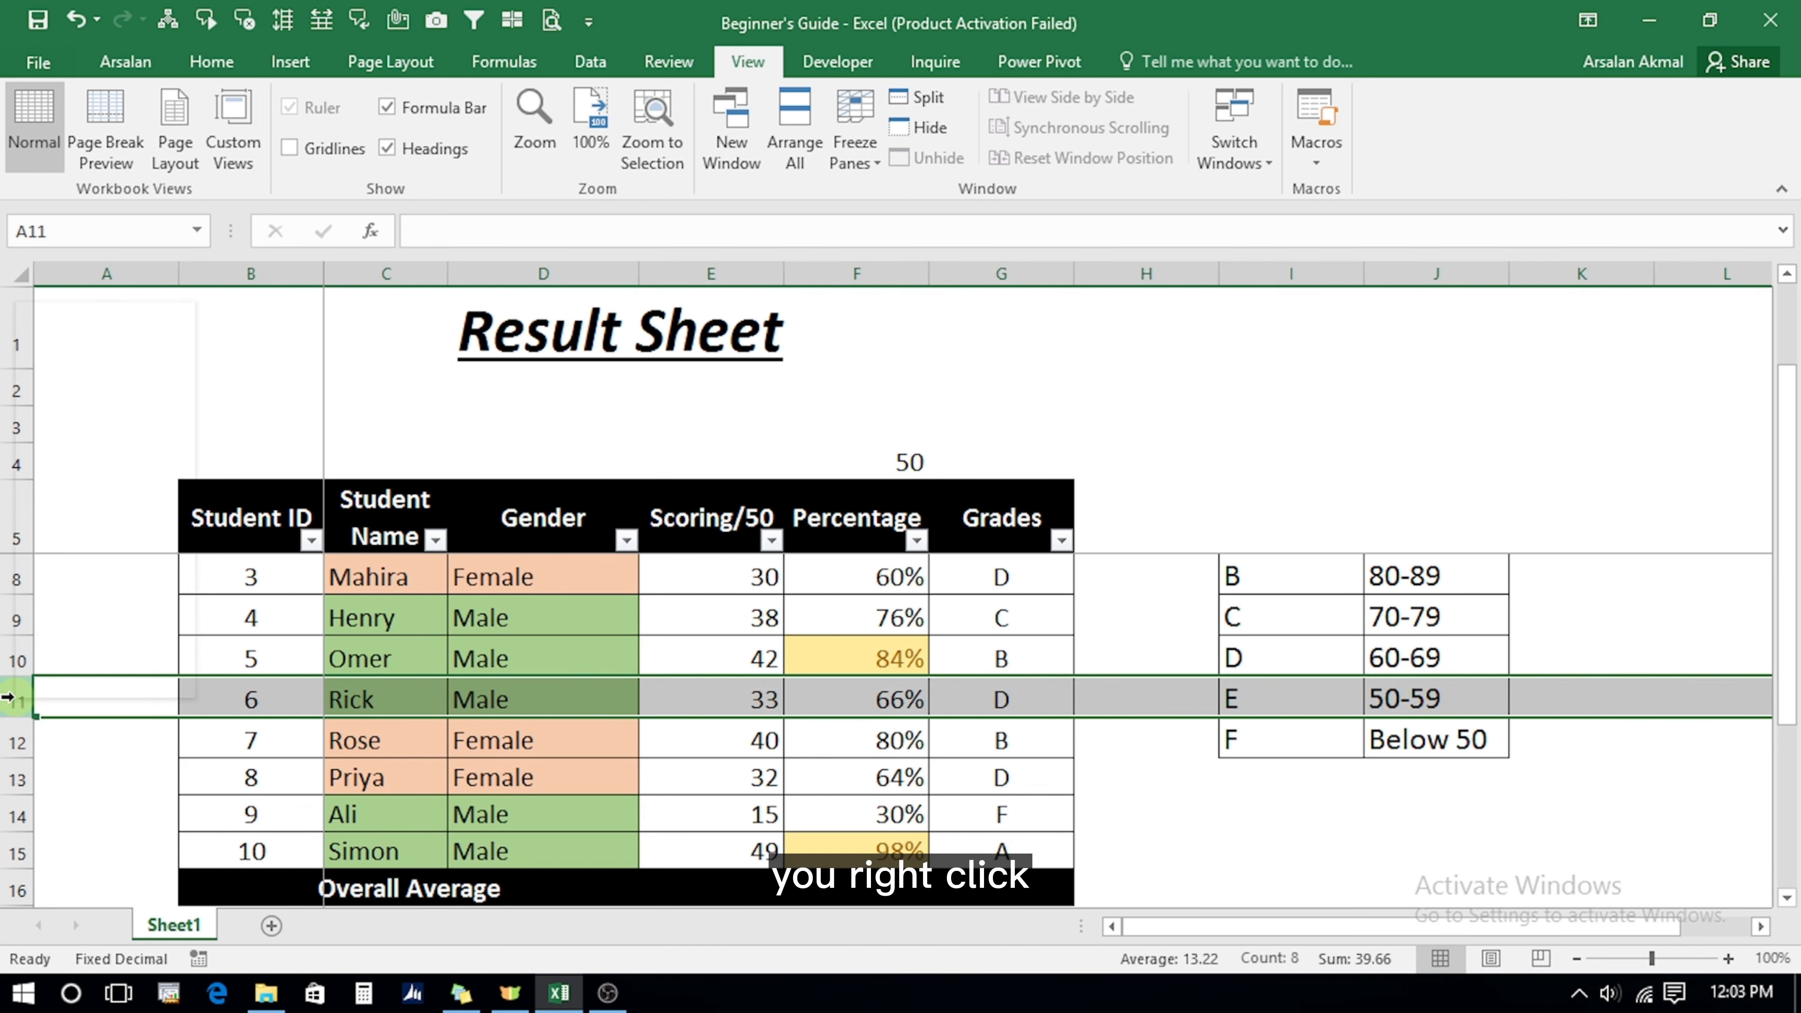
right_click(8, 698)
click(71, 615)
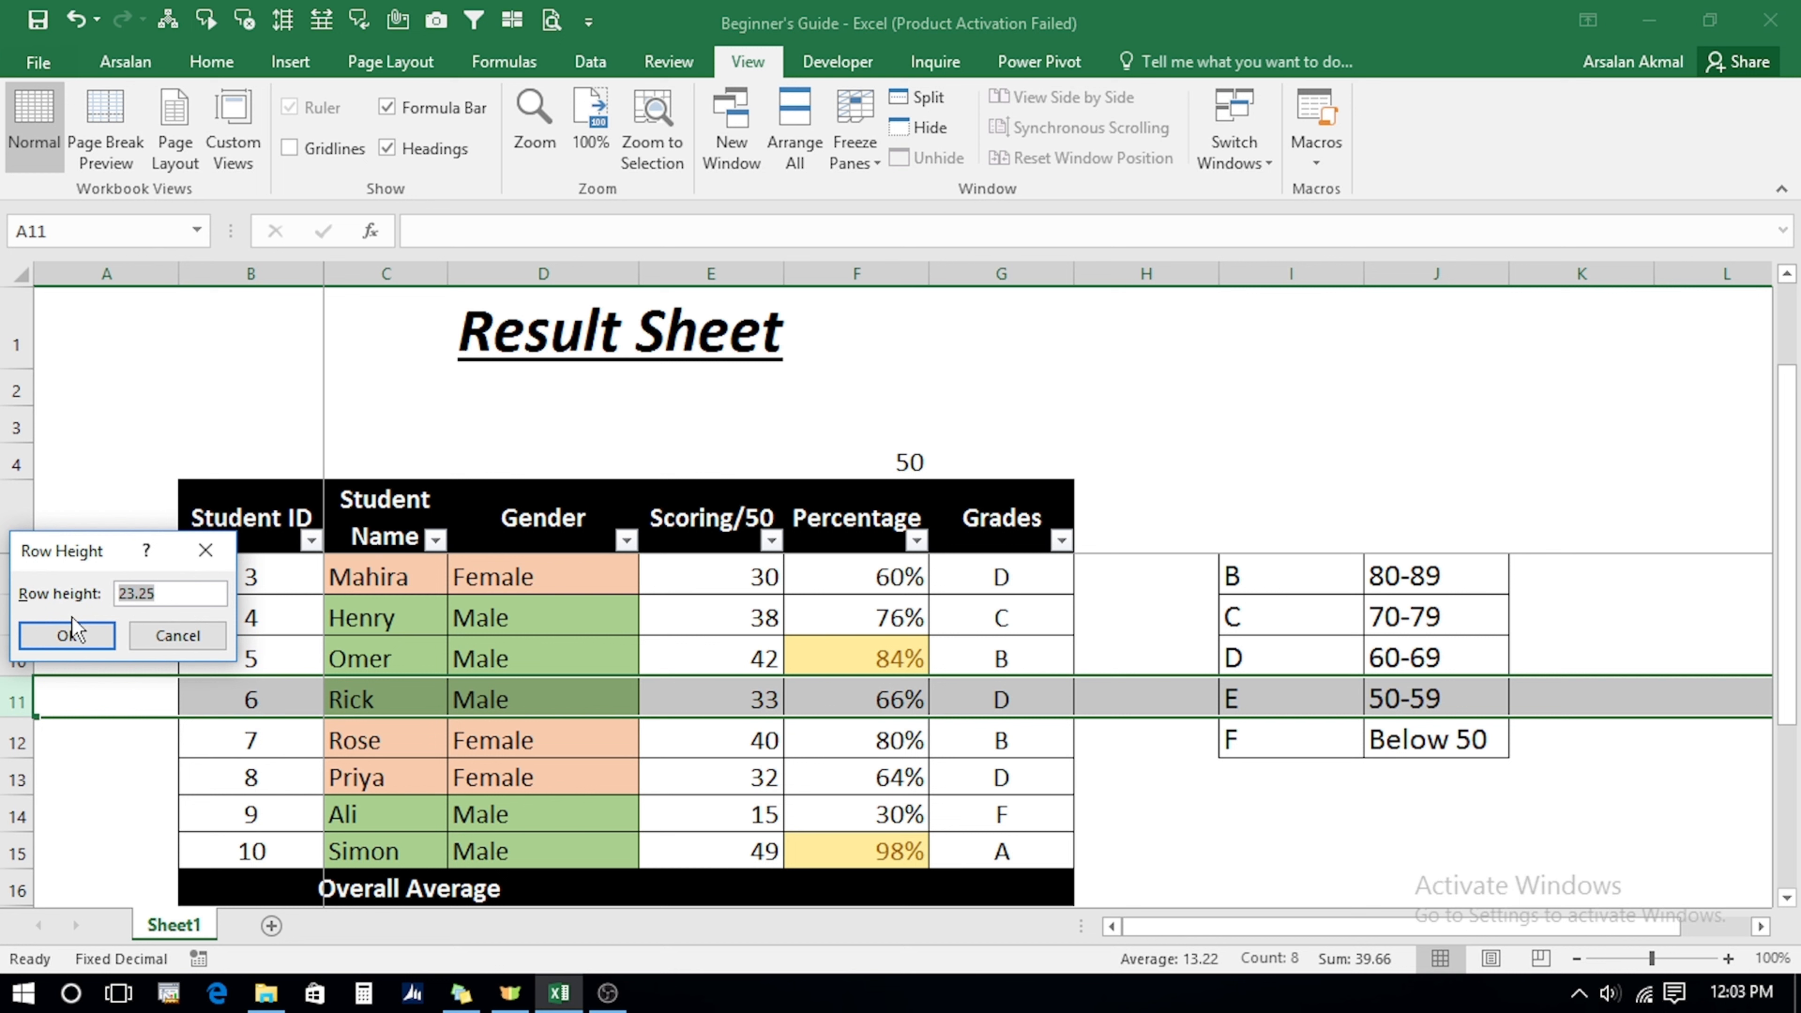
text(30)
click(72, 618)
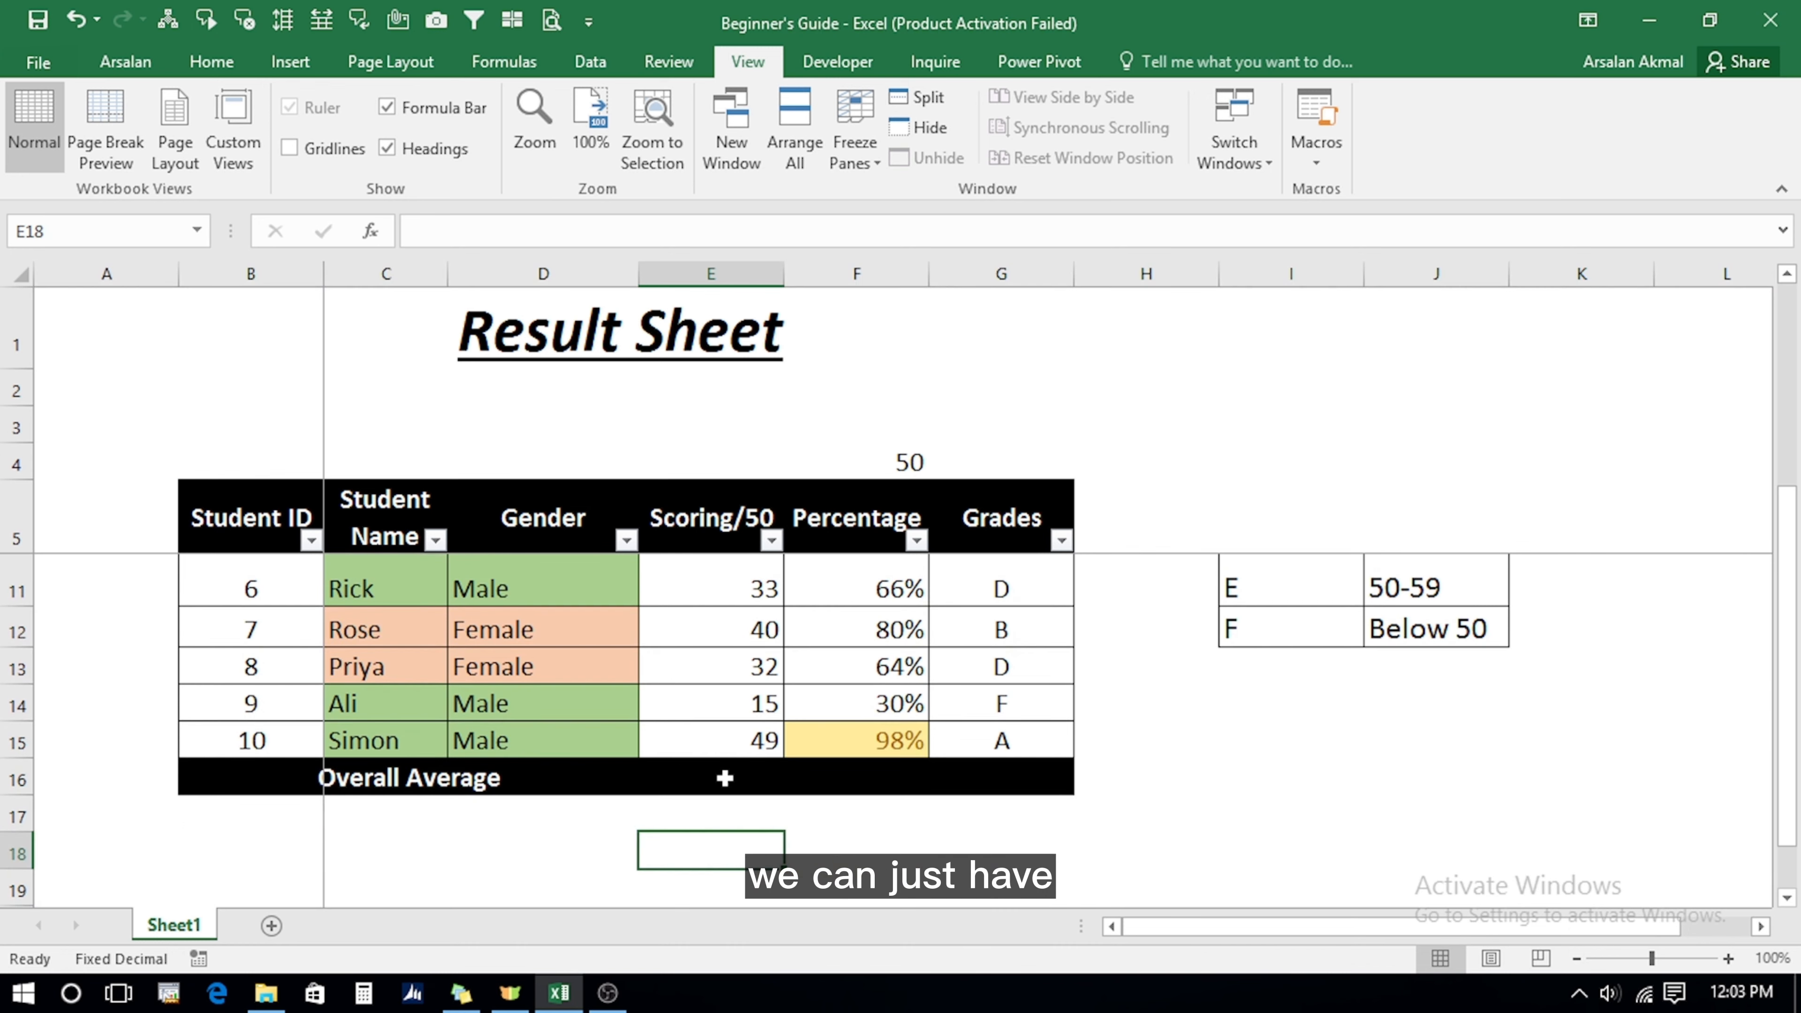
Calculate the overall average of the Scoring/50 column in cell E16 with the AVERAGE function over E6:E15.
click(724, 780)
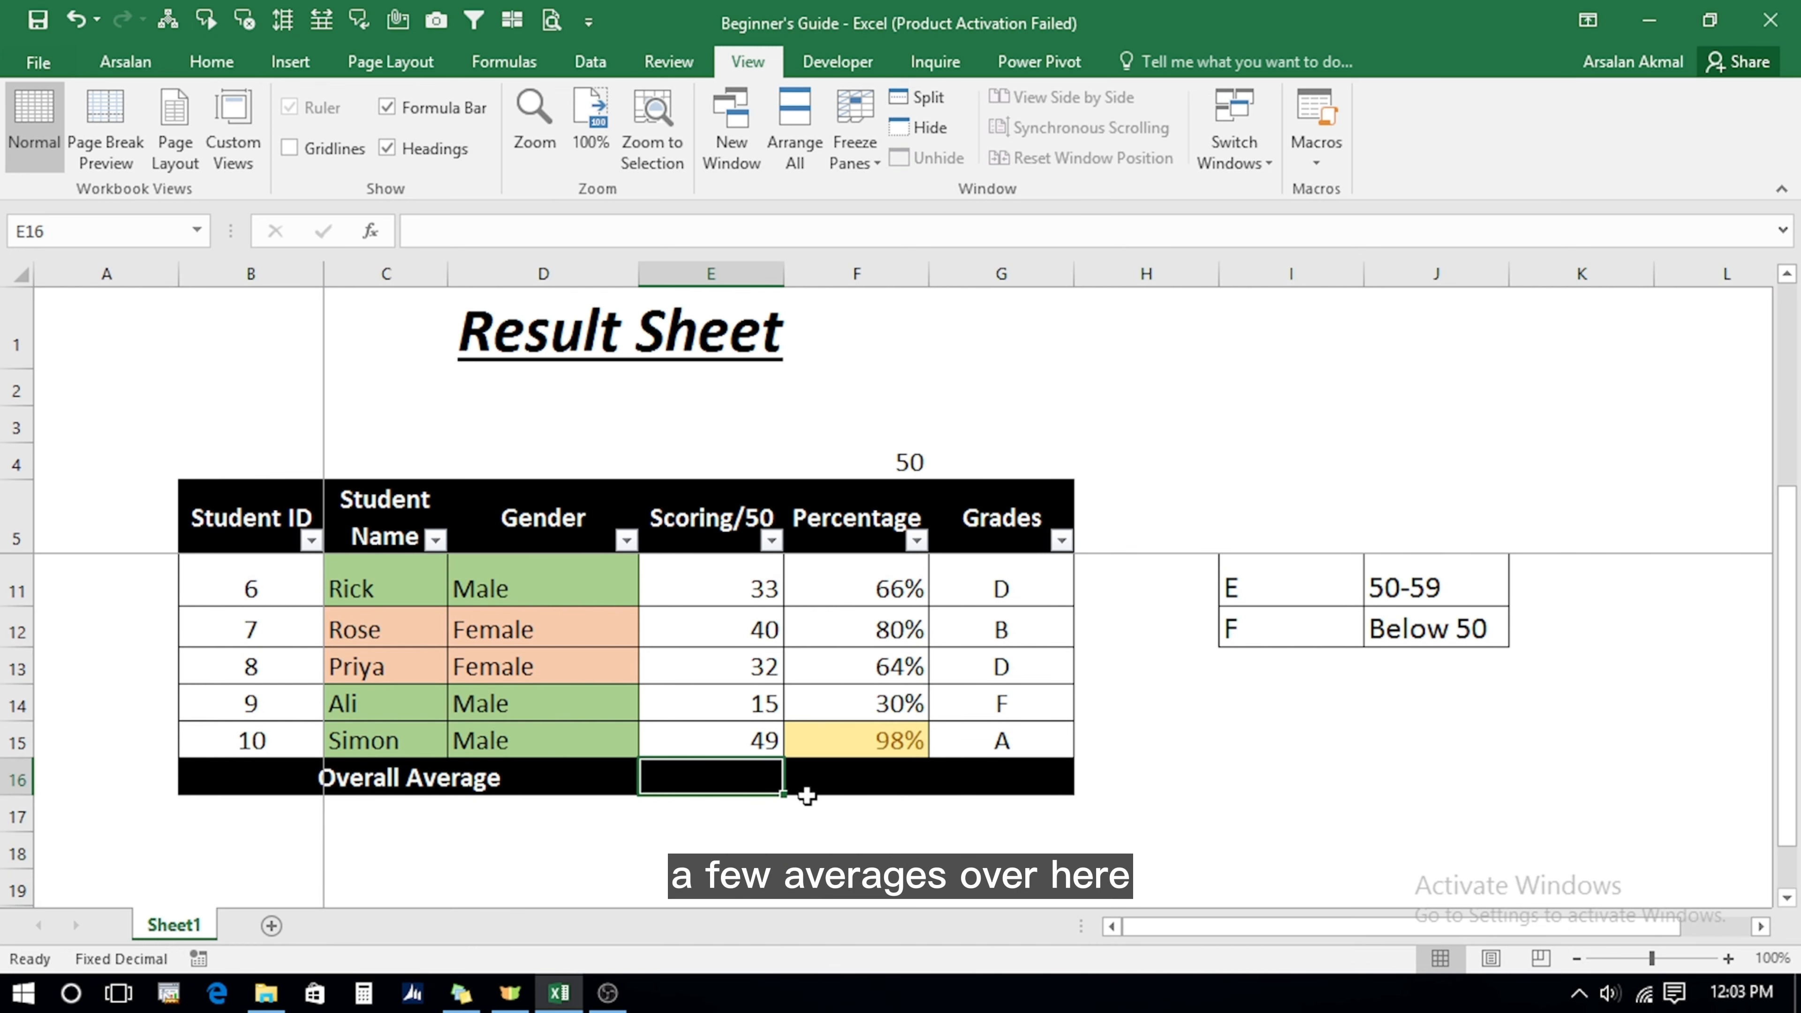
click(508, 236)
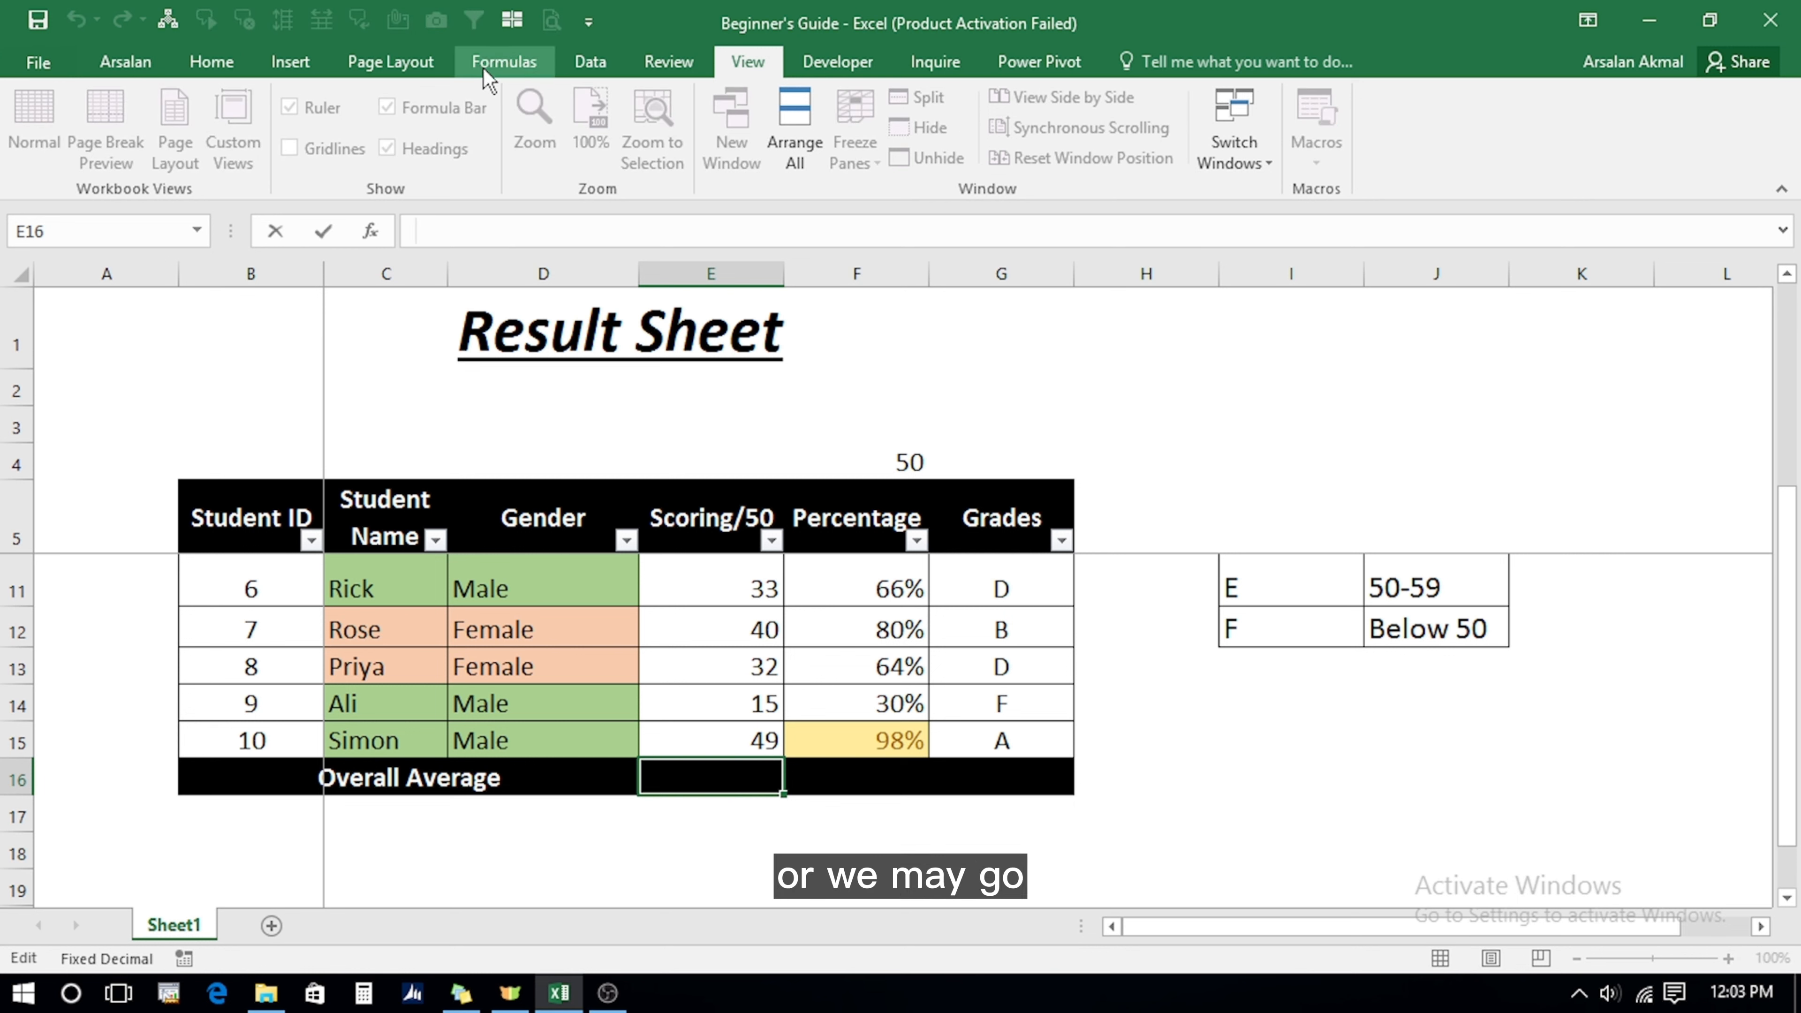
click(504, 63)
key(Escape)
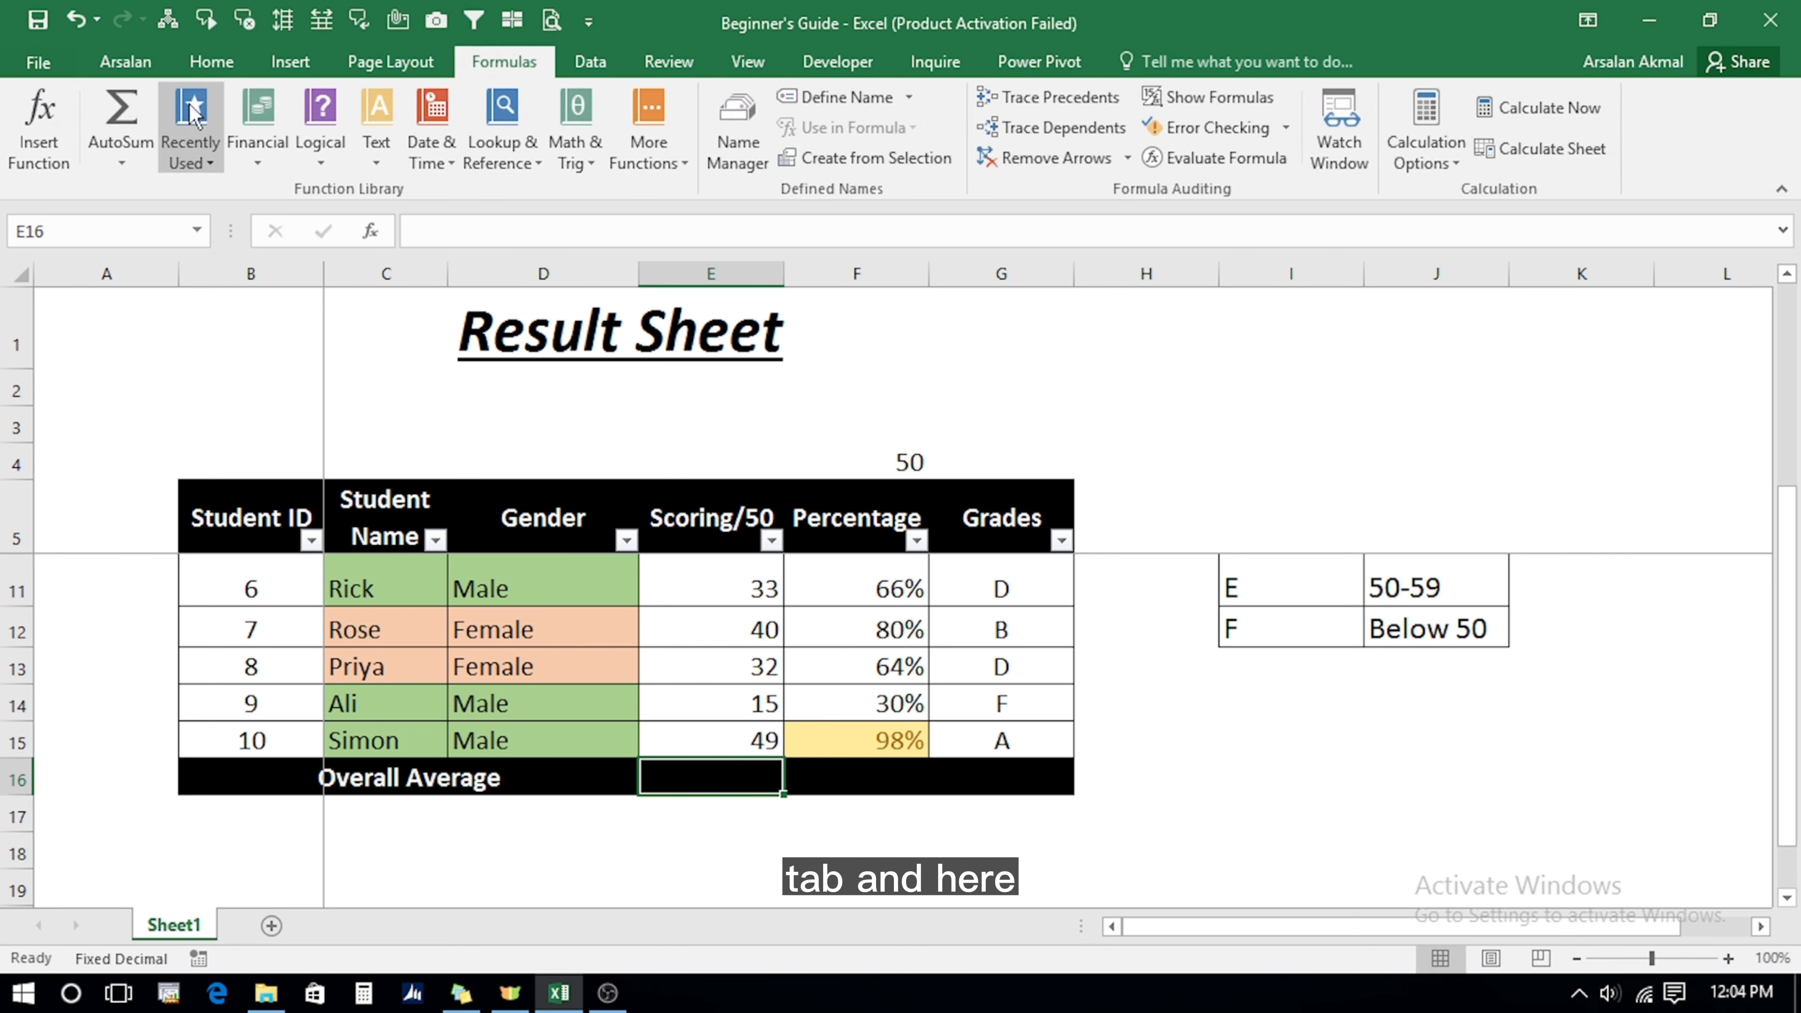
click(122, 161)
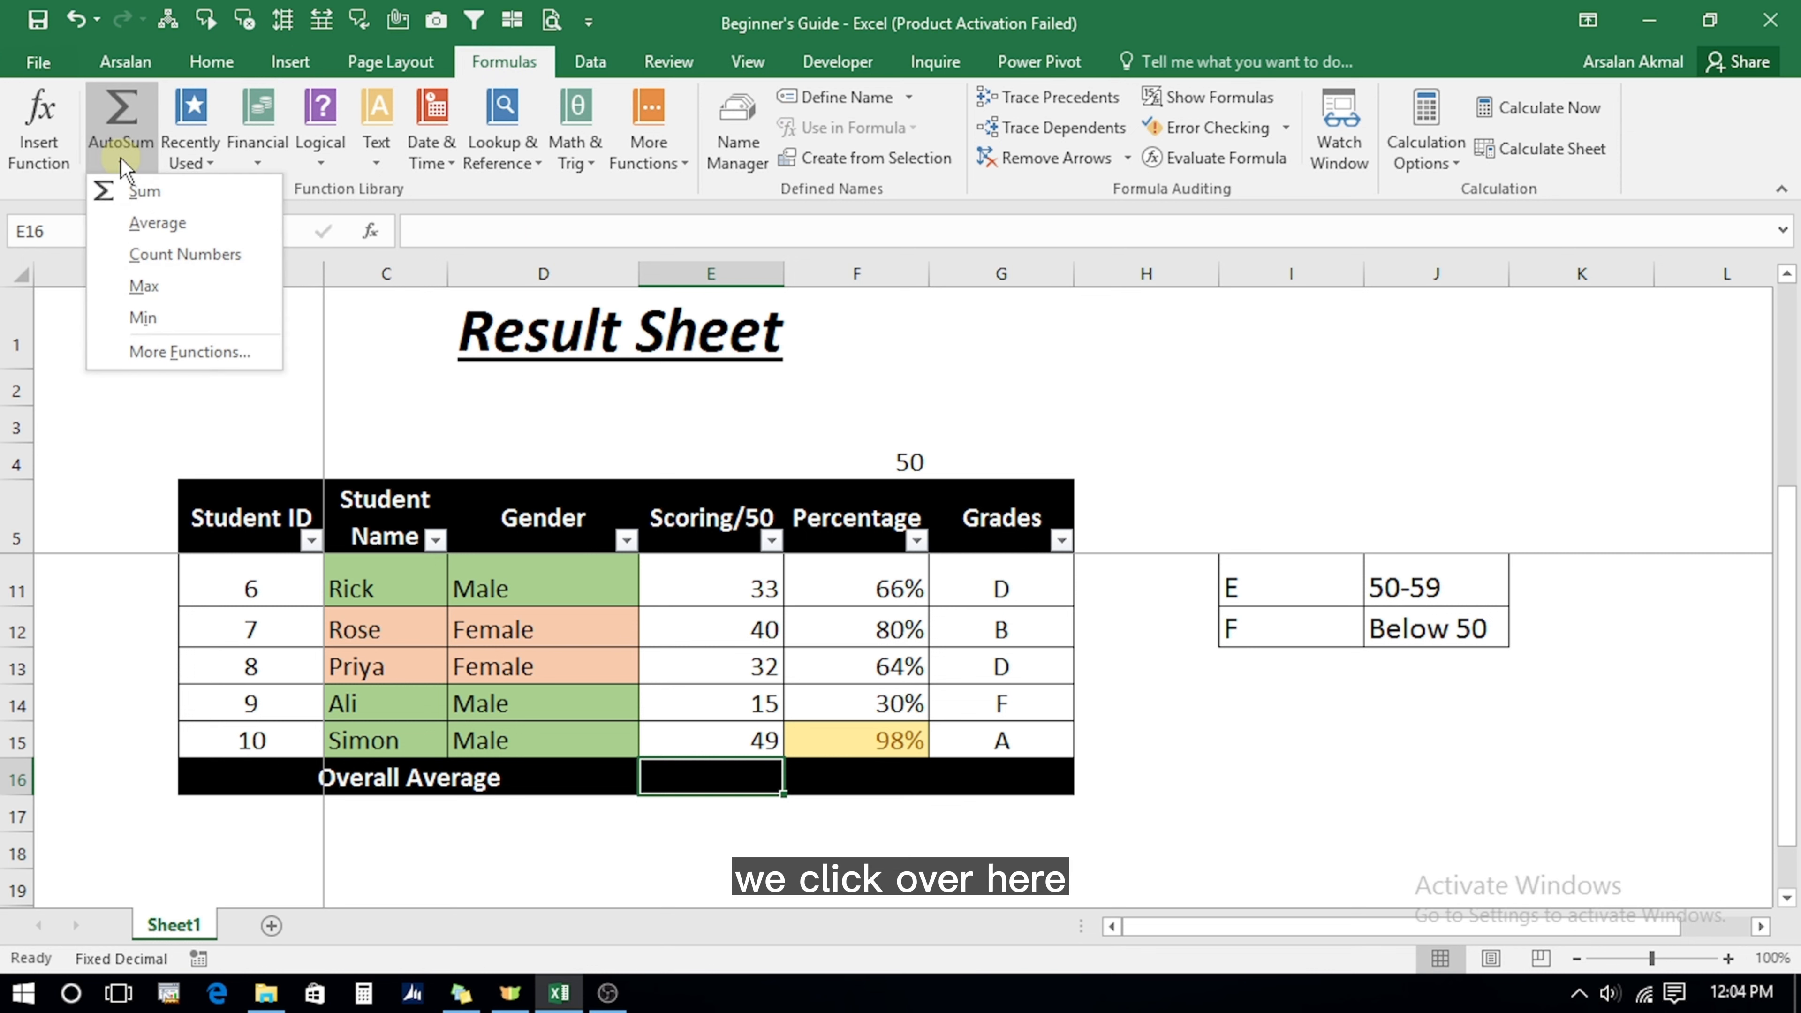
click(145, 223)
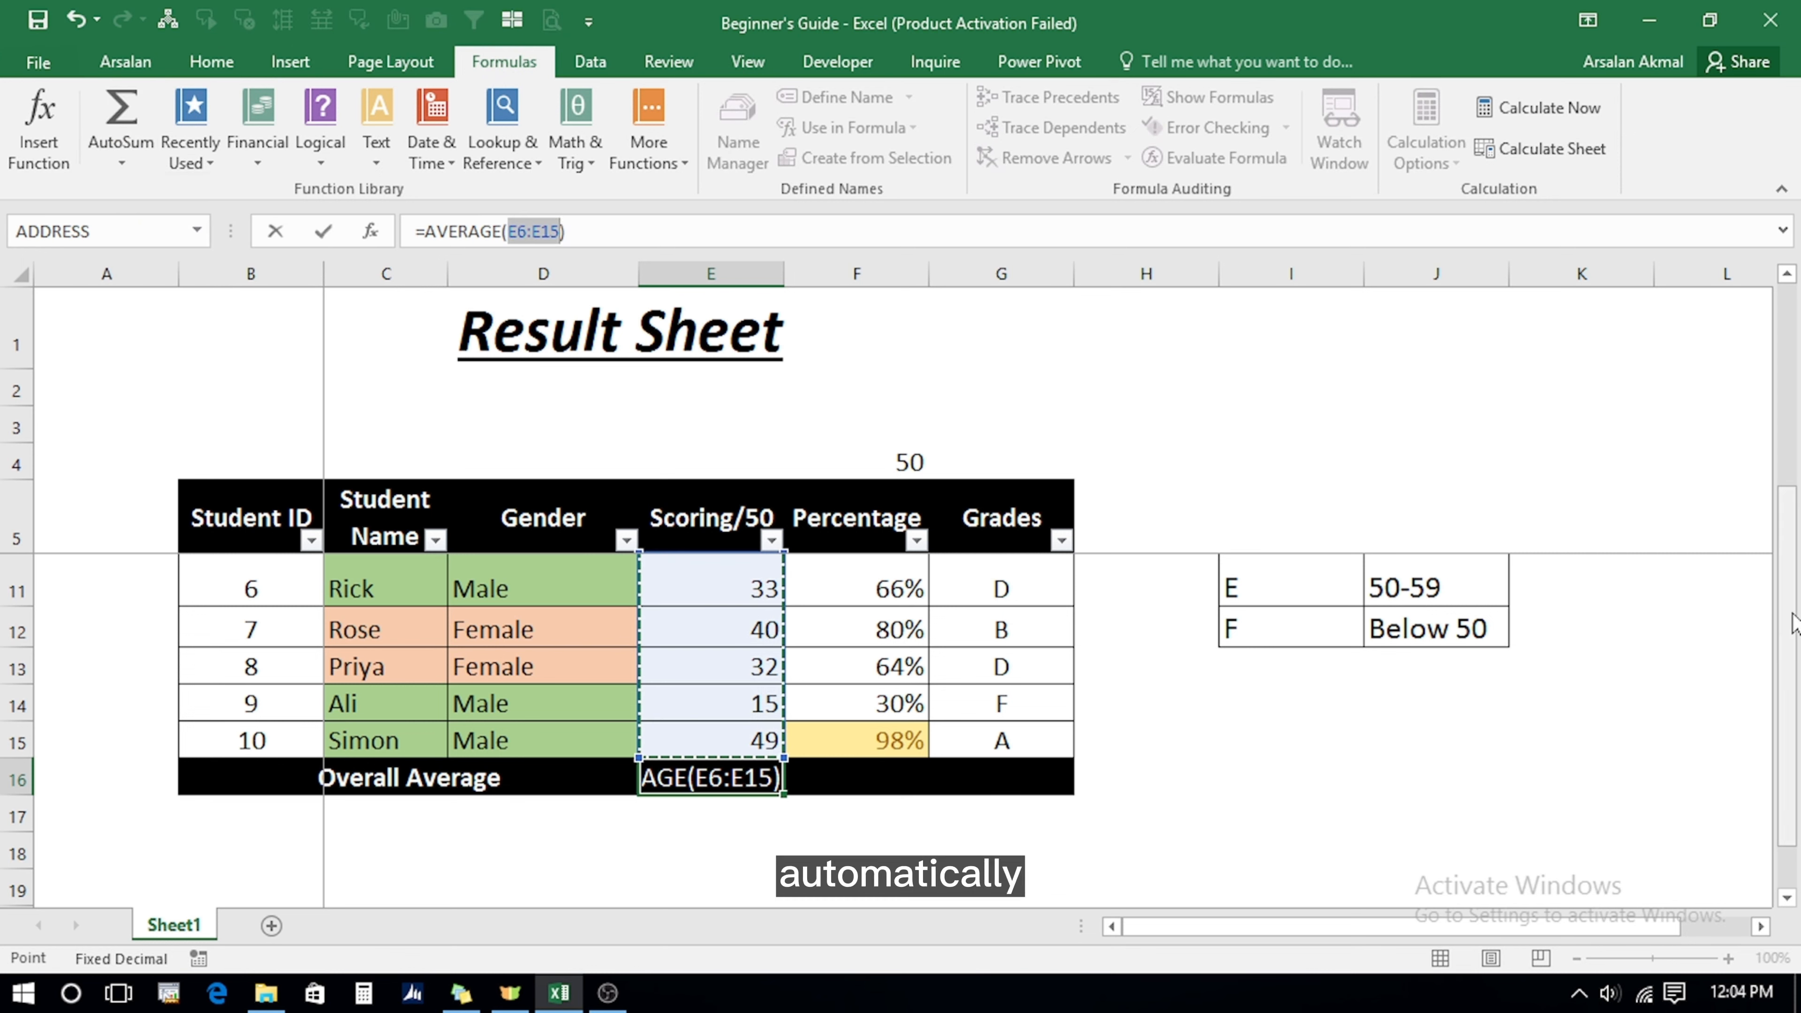
drag(1792, 618, 1795, 426)
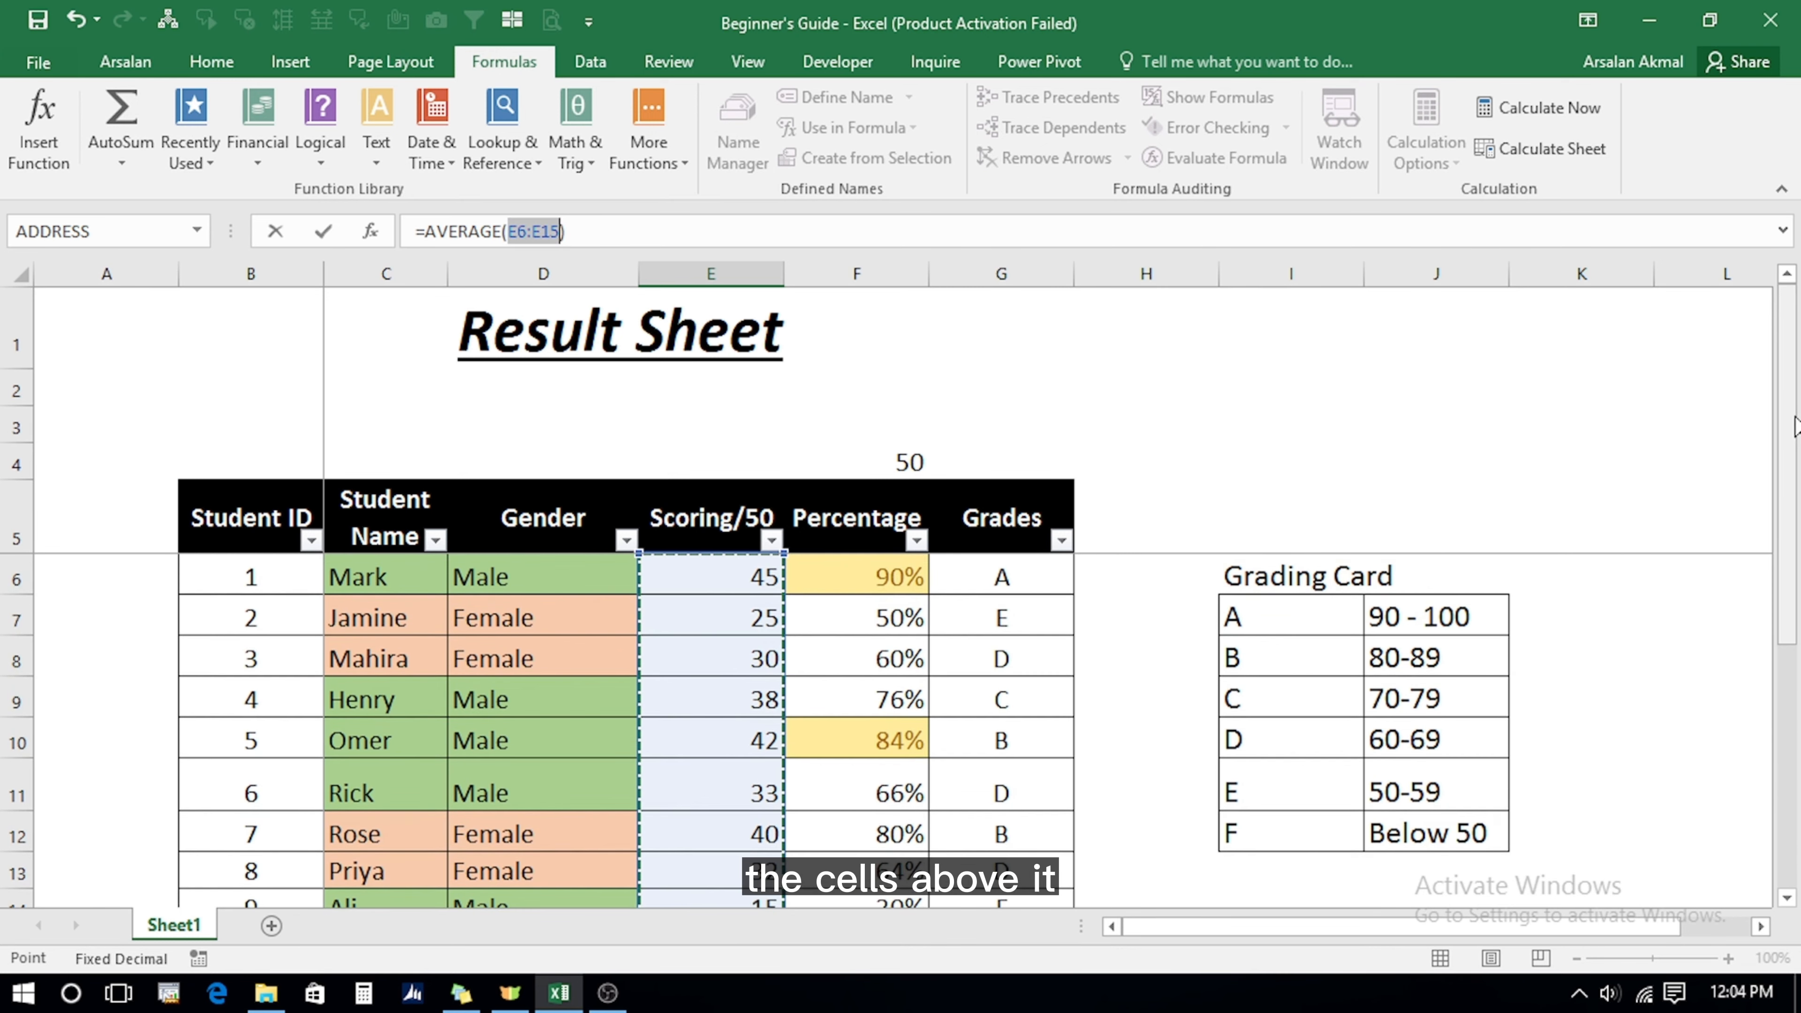
key(Return)
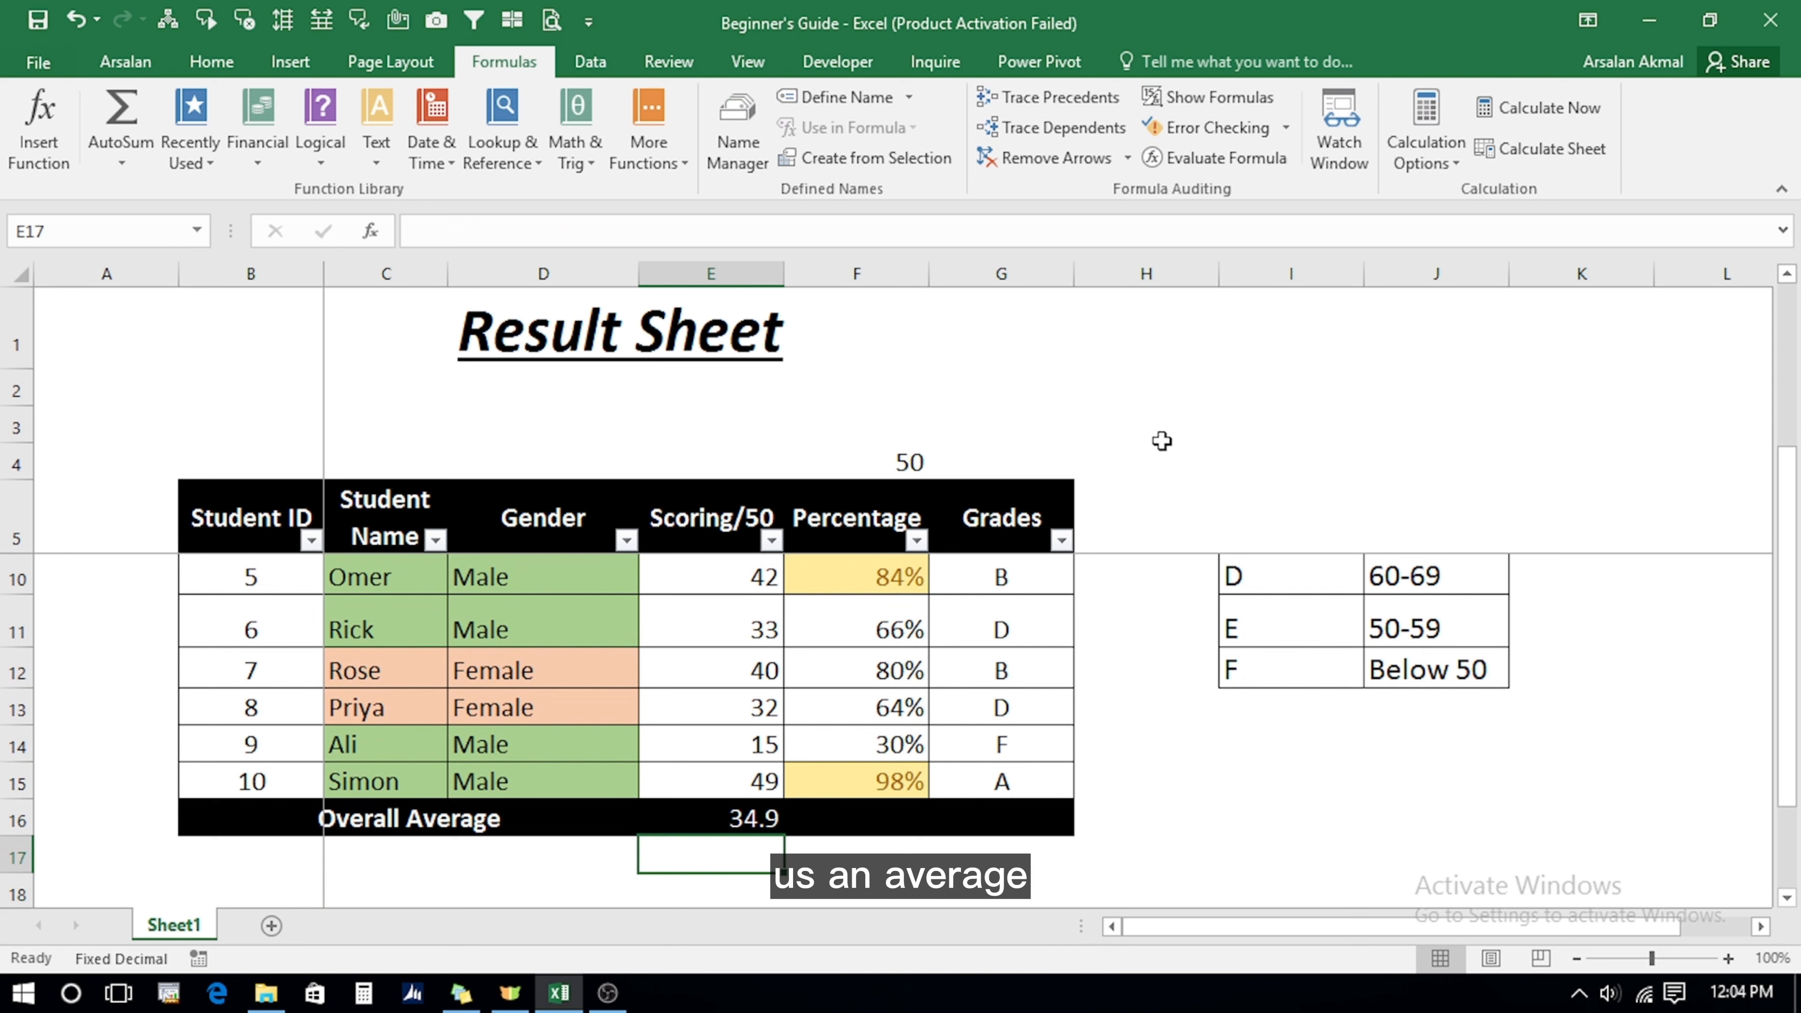
Calculate the overall average of the Percentage column in cell F16 with the AVERAGE function over F6:F15.
key(Up)
key(Right)
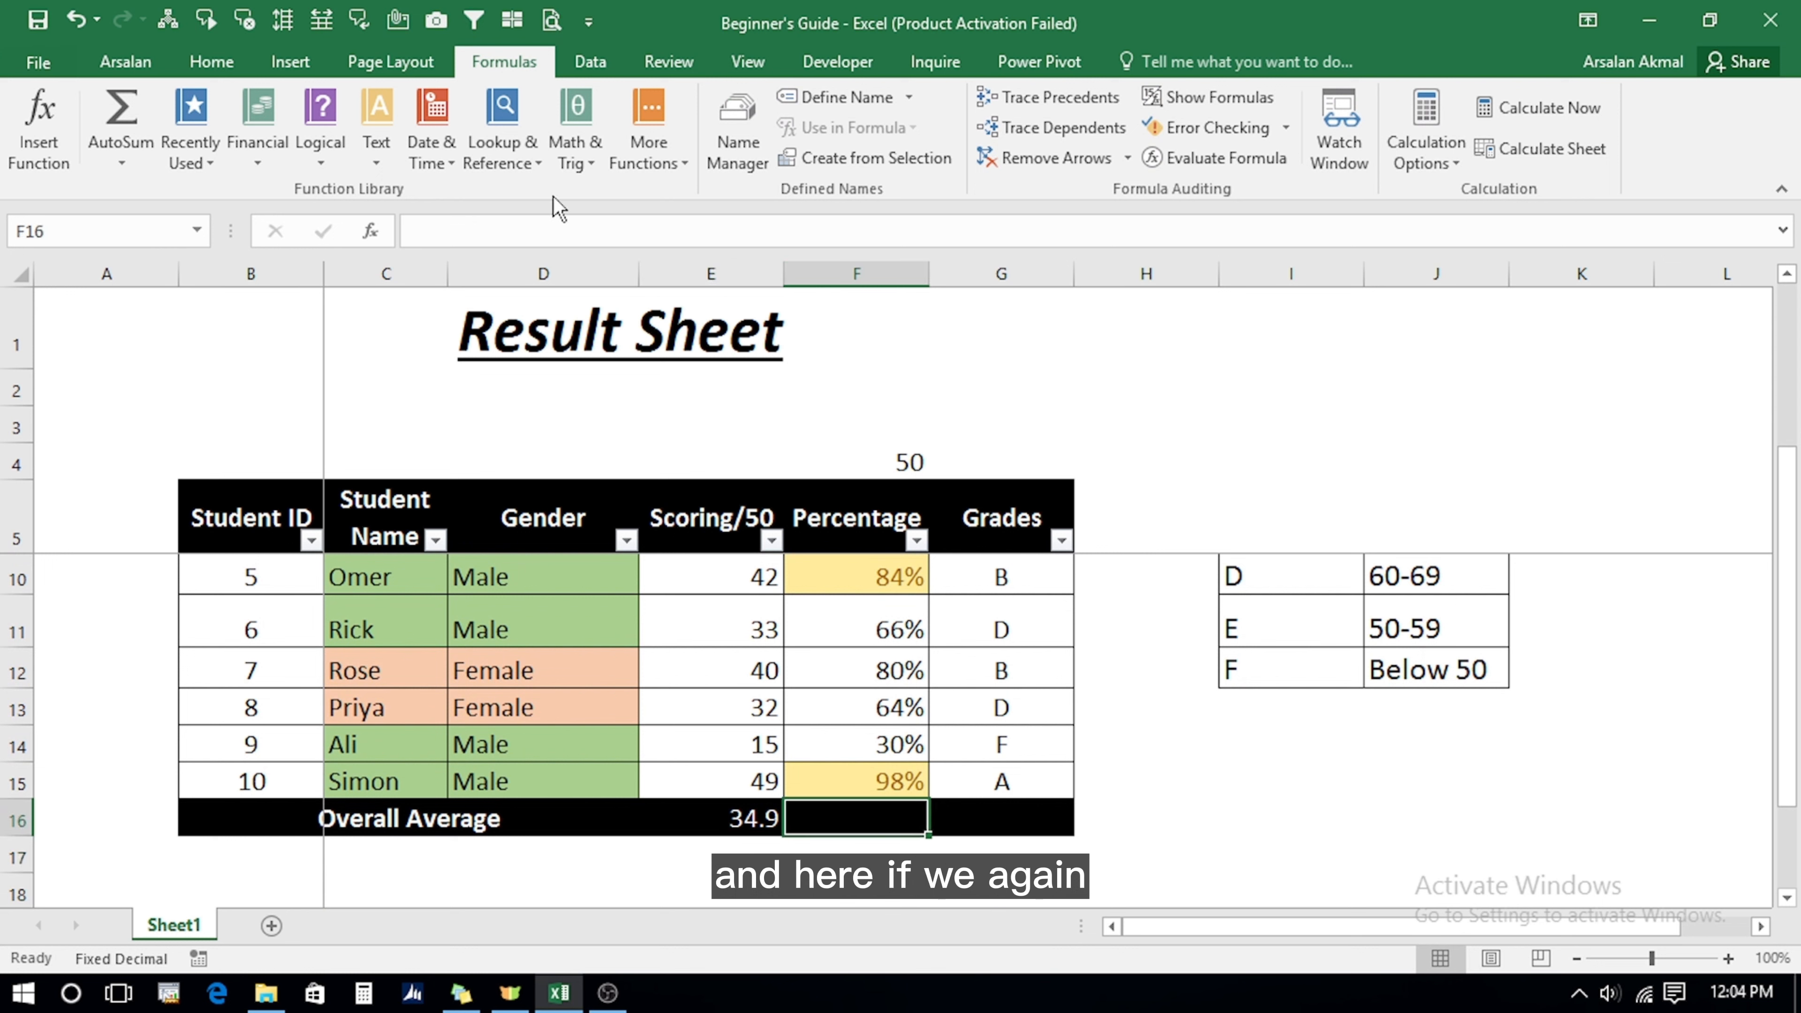
click(120, 167)
click(134, 222)
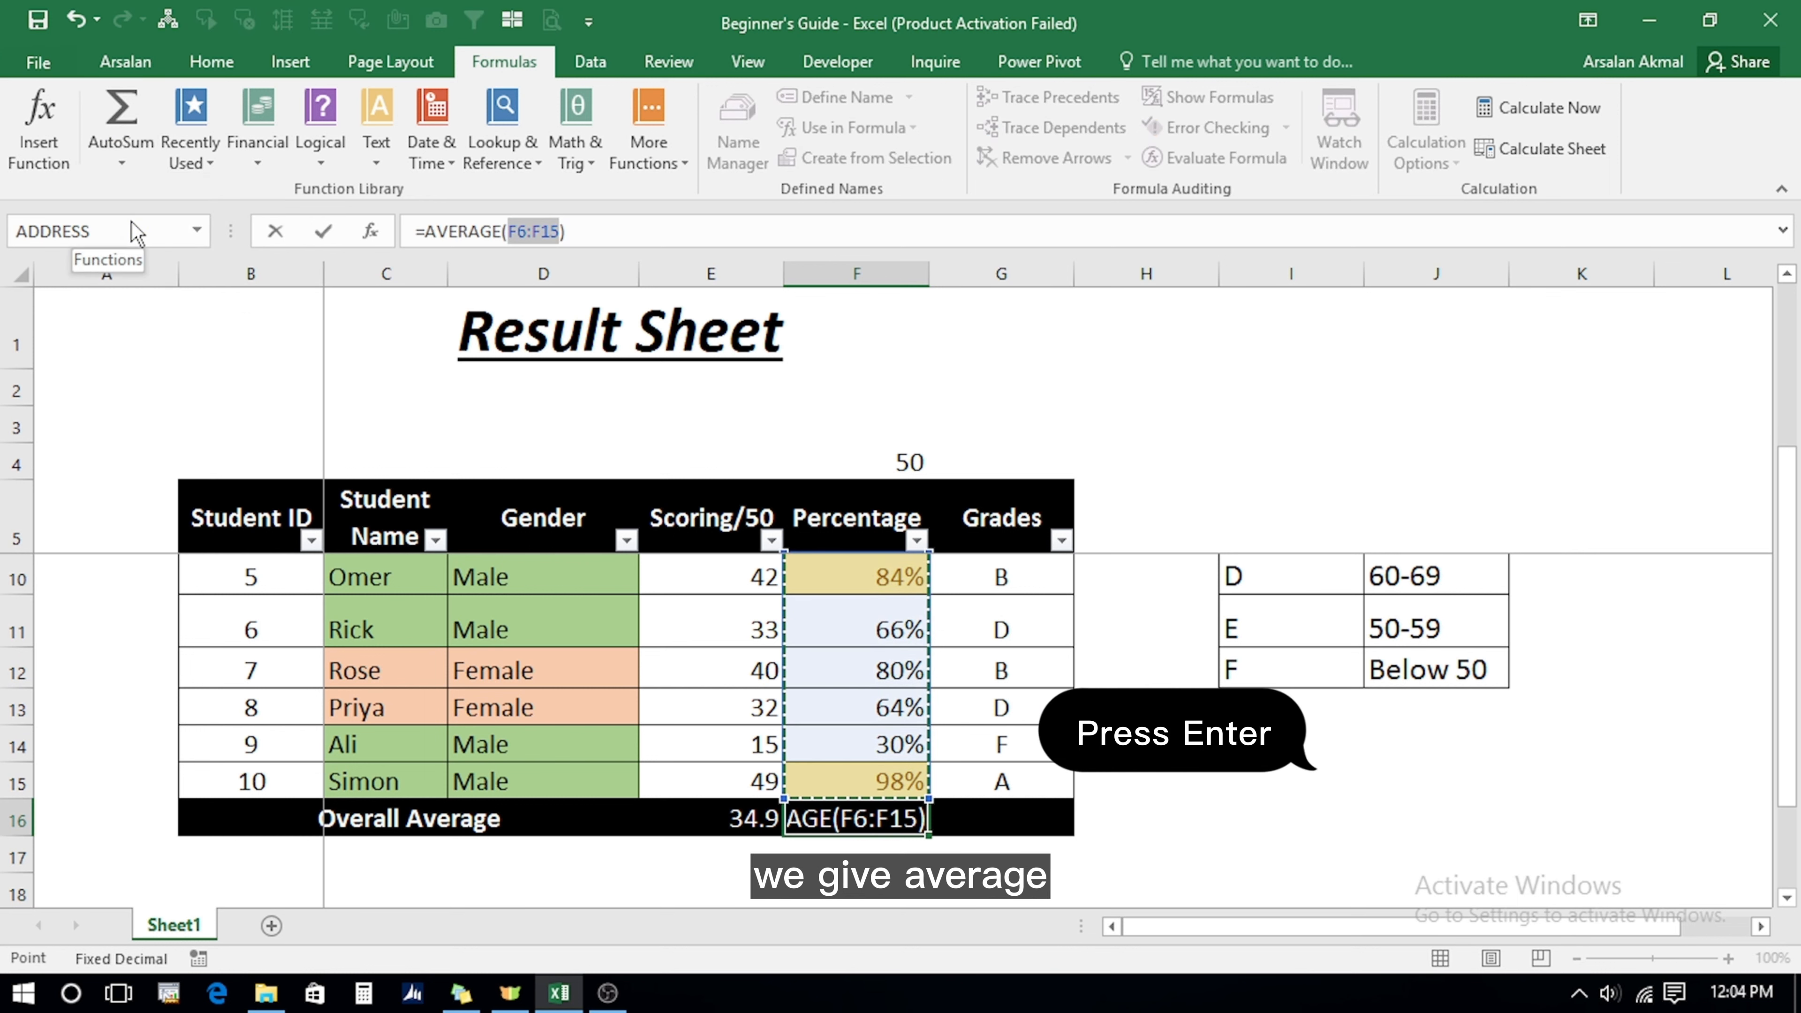
key(Return)
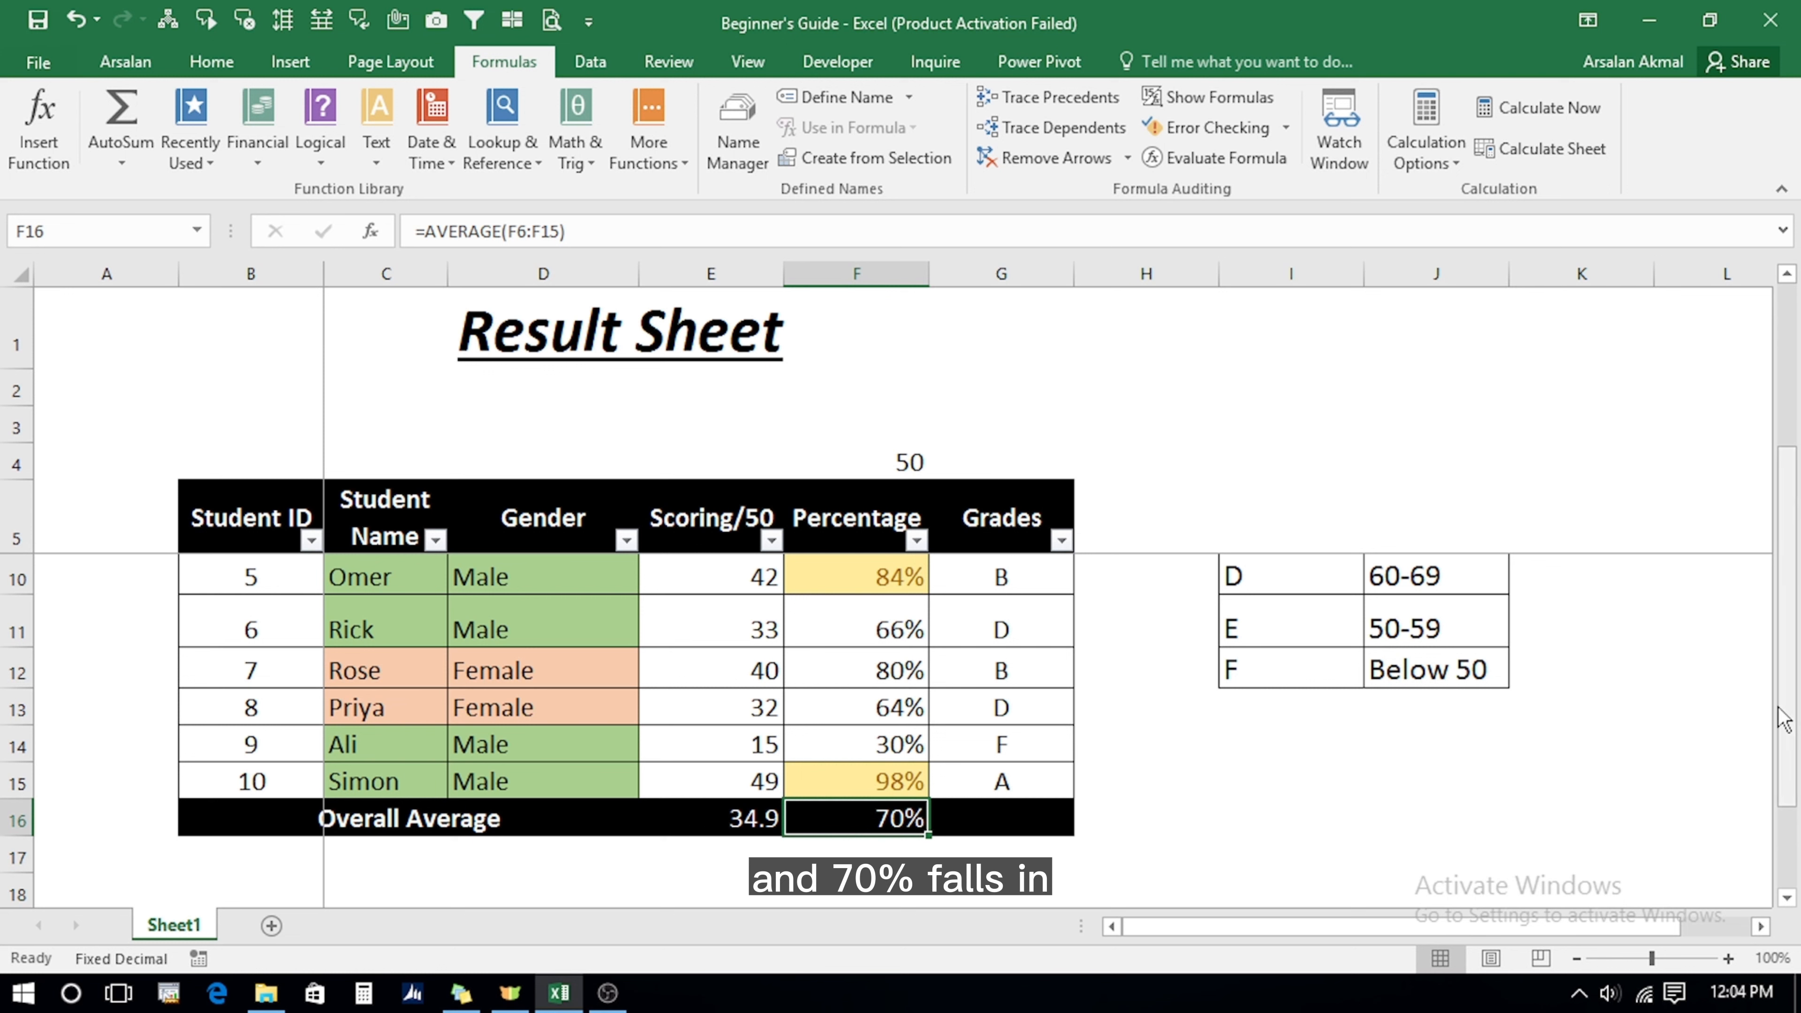
Enter the grade C in cell G16 of the Overall Average row and centre it horizontally.
drag(1787, 710, 1786, 667)
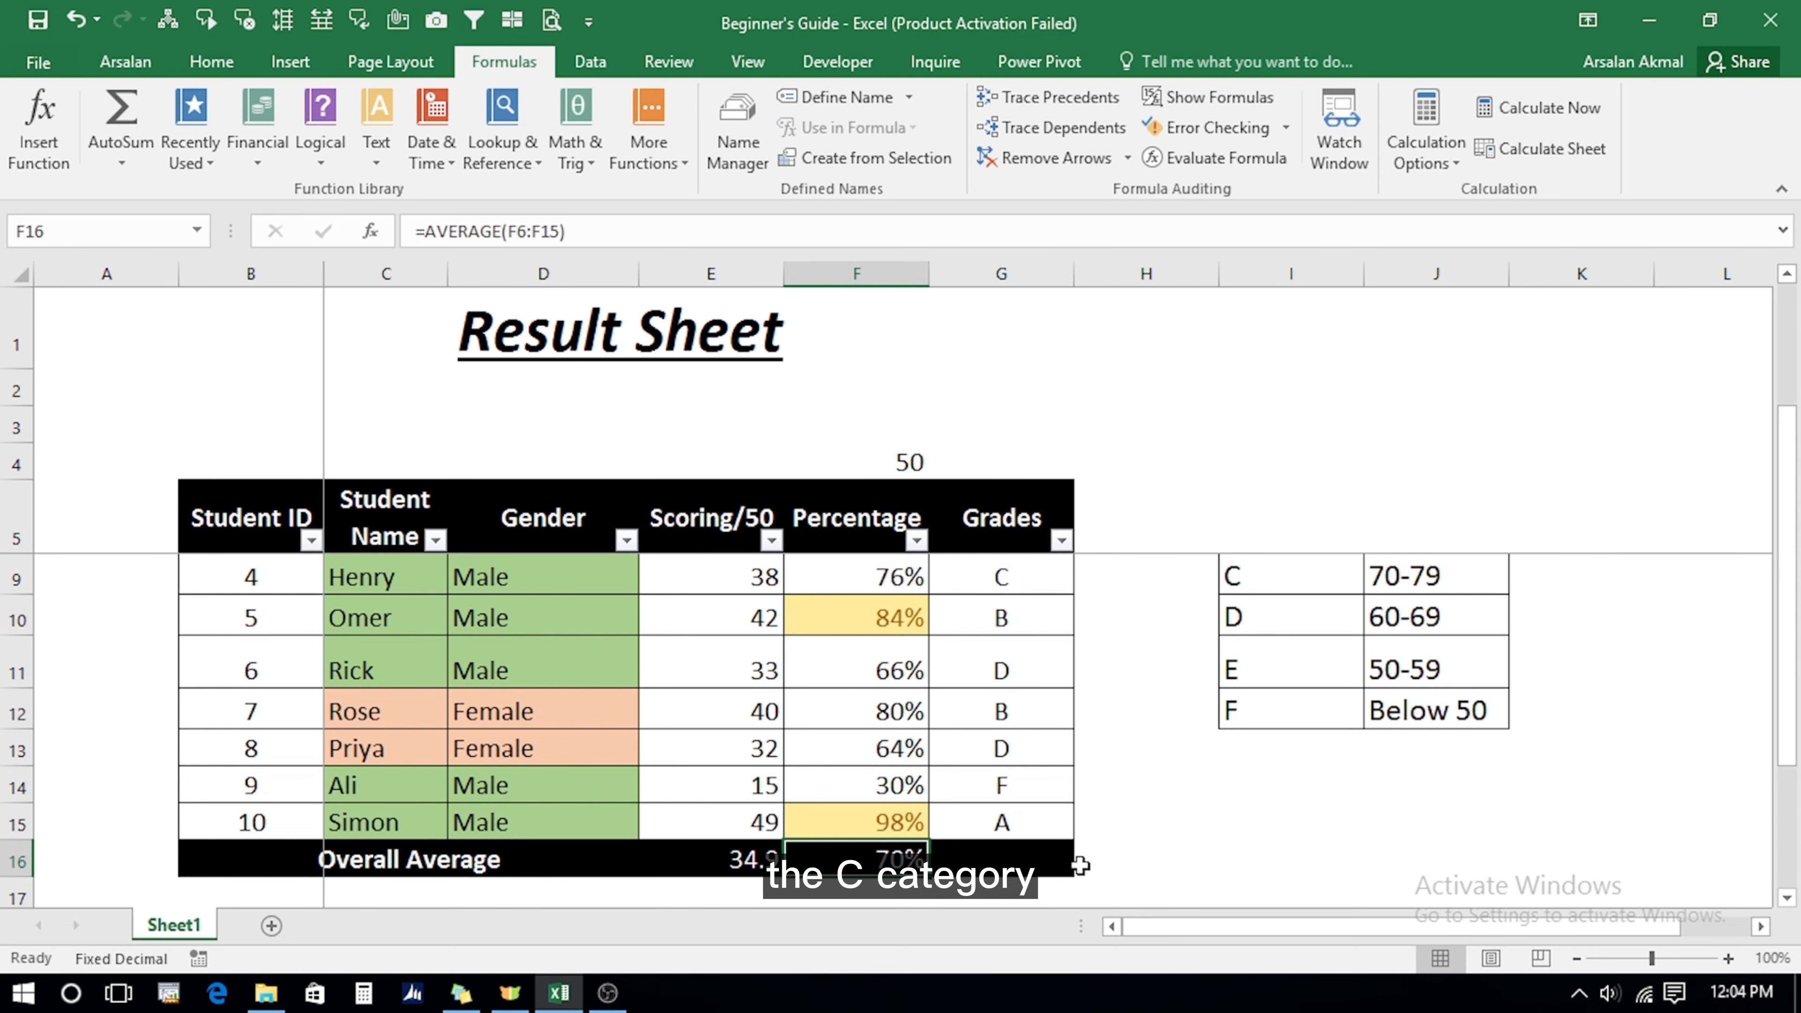
click(1010, 860)
text(C)
key(Tab)
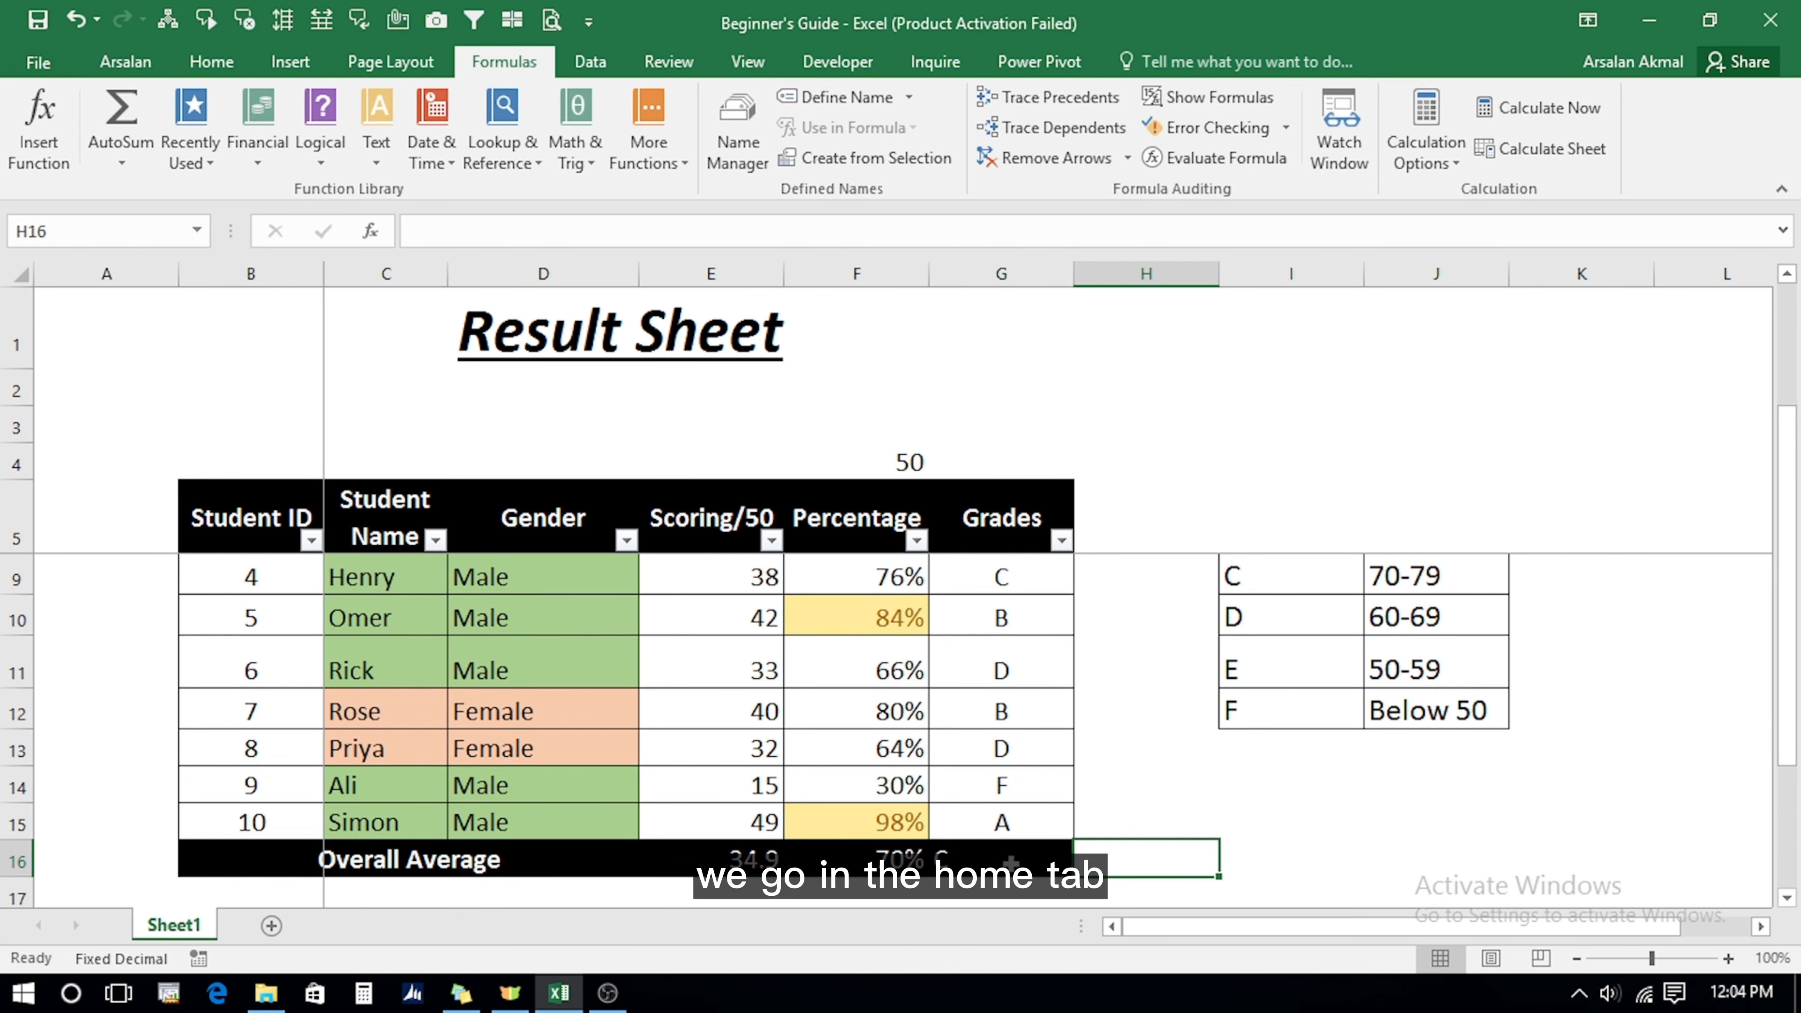
click(1010, 859)
click(221, 61)
click(530, 147)
Make the overall average values in cells E16 to G16 bold.
click(729, 859)
key(shift+Right)
key(shift+Right)
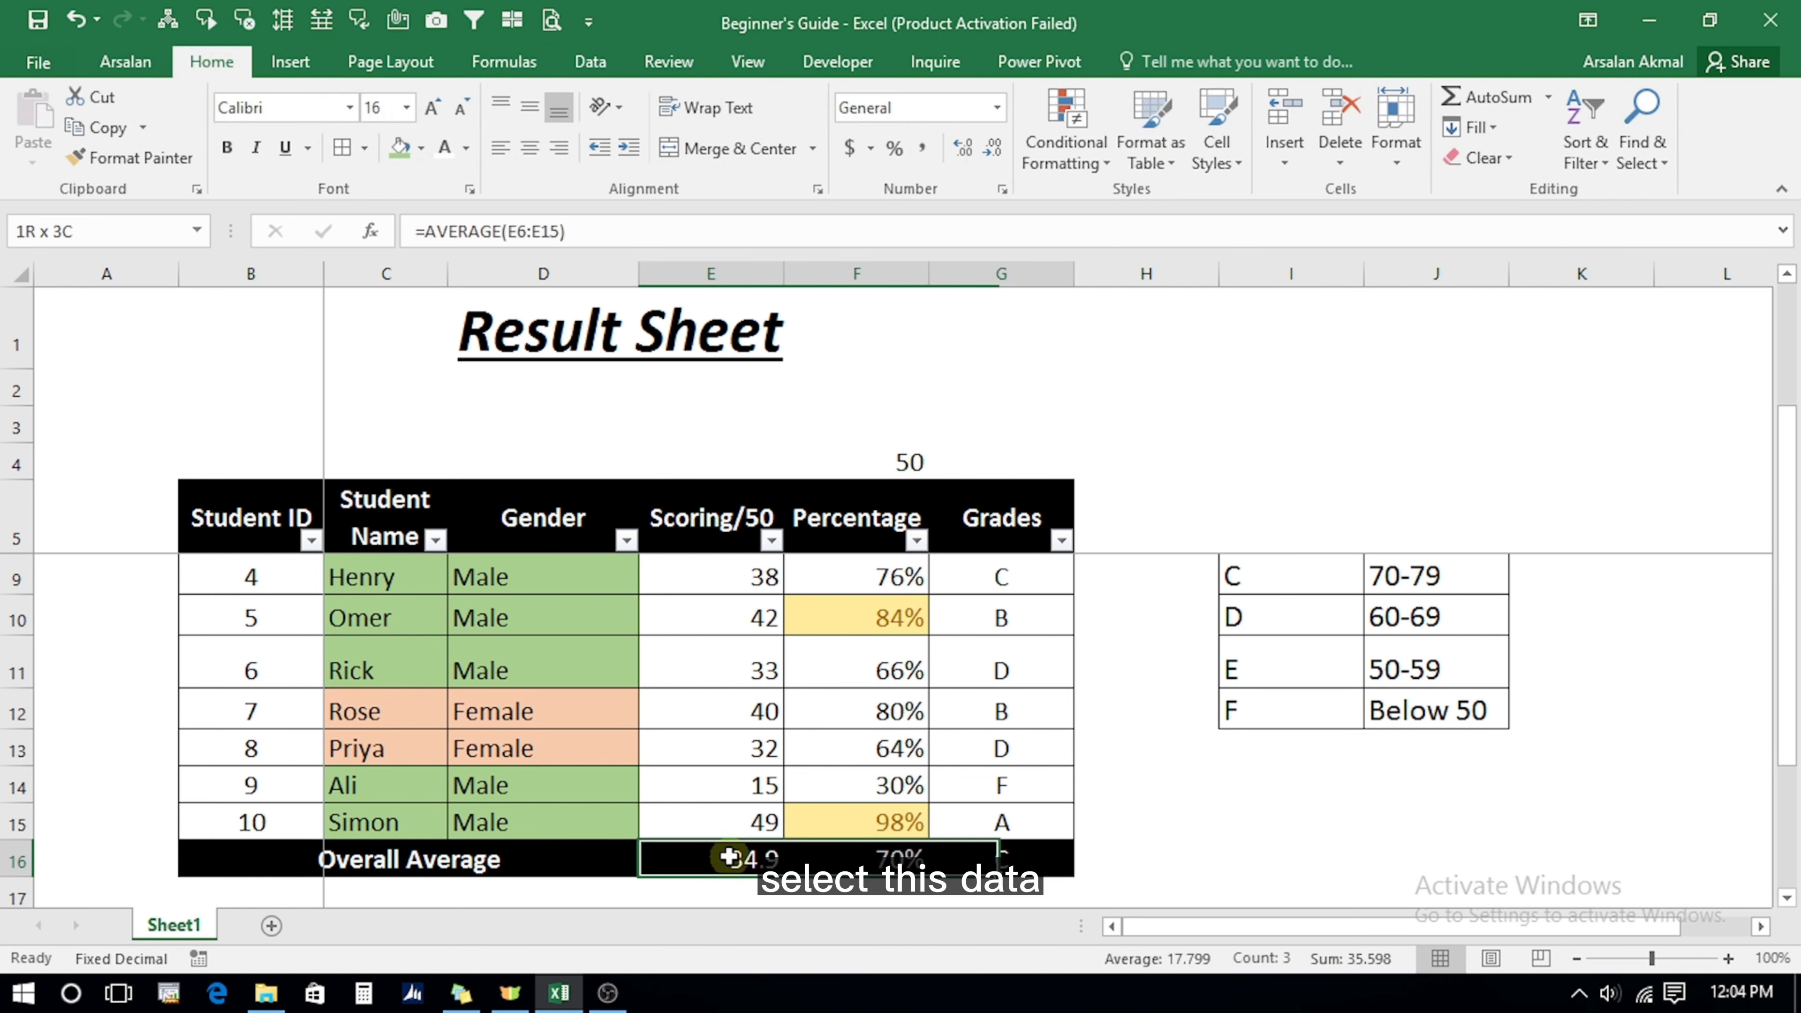
click(227, 149)
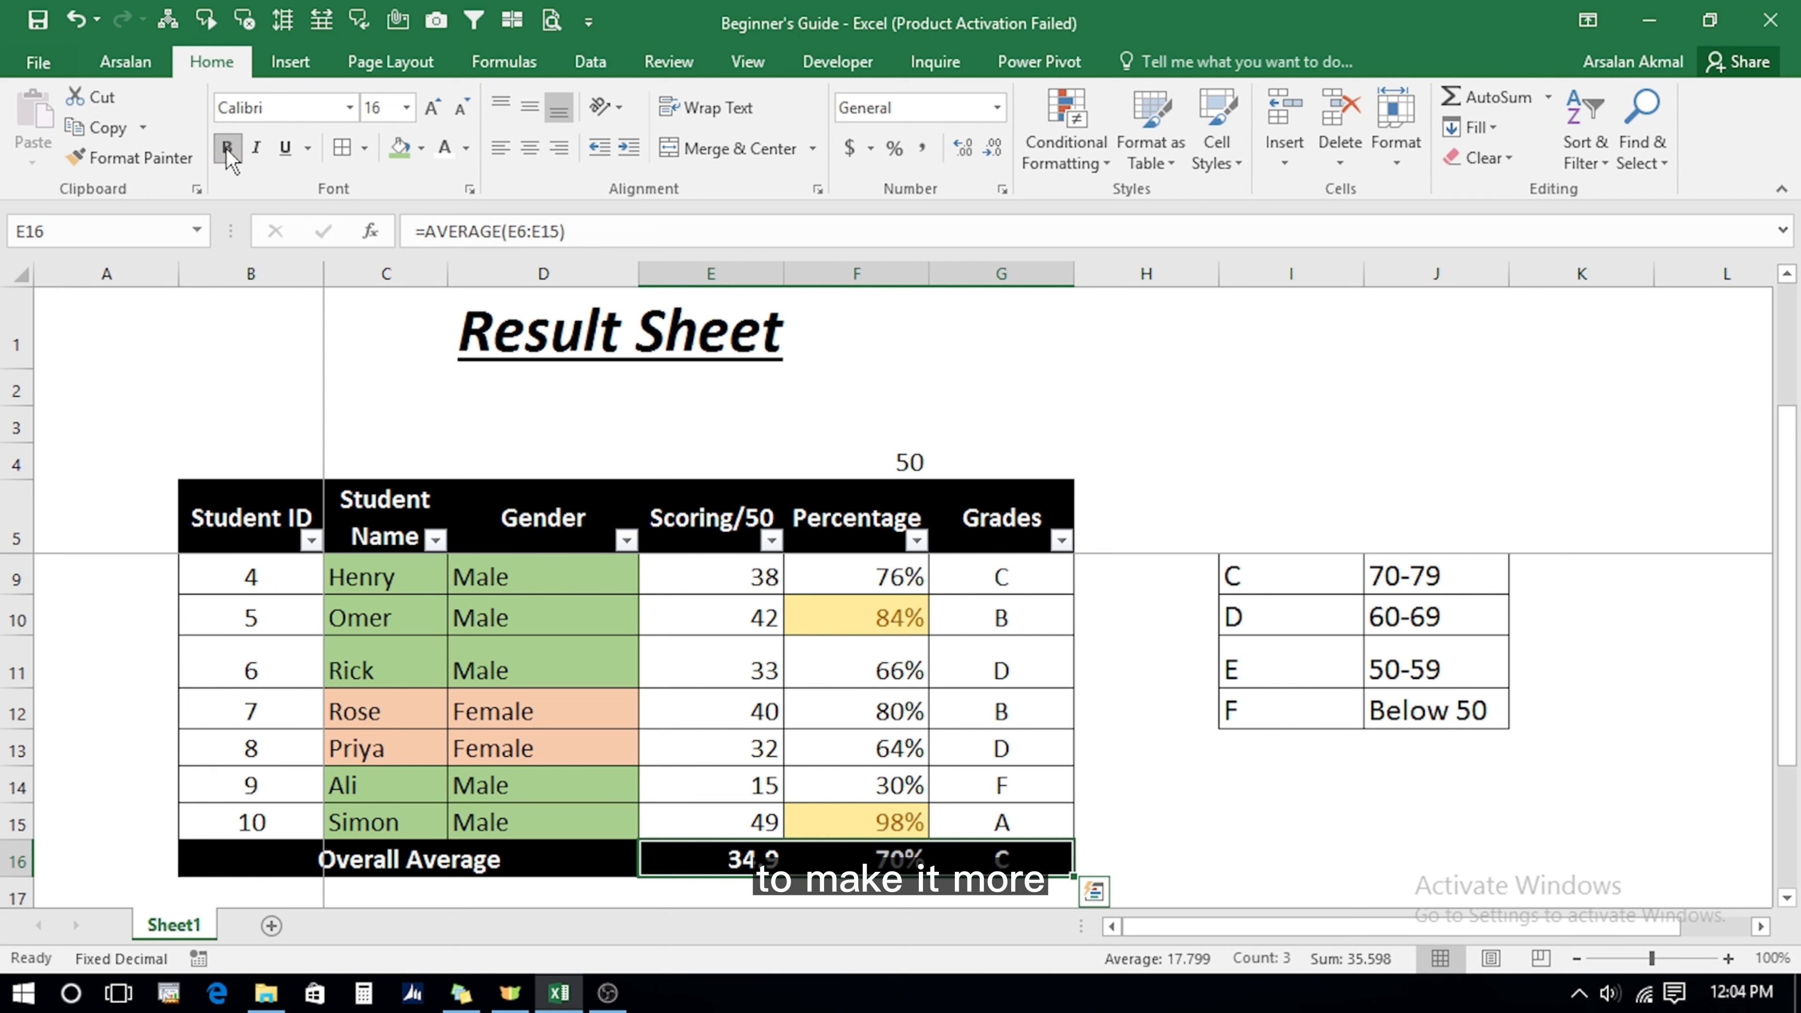
Hide the helper value 50 in cell F4 by giving it a white font colour.
click(439, 388)
click(894, 458)
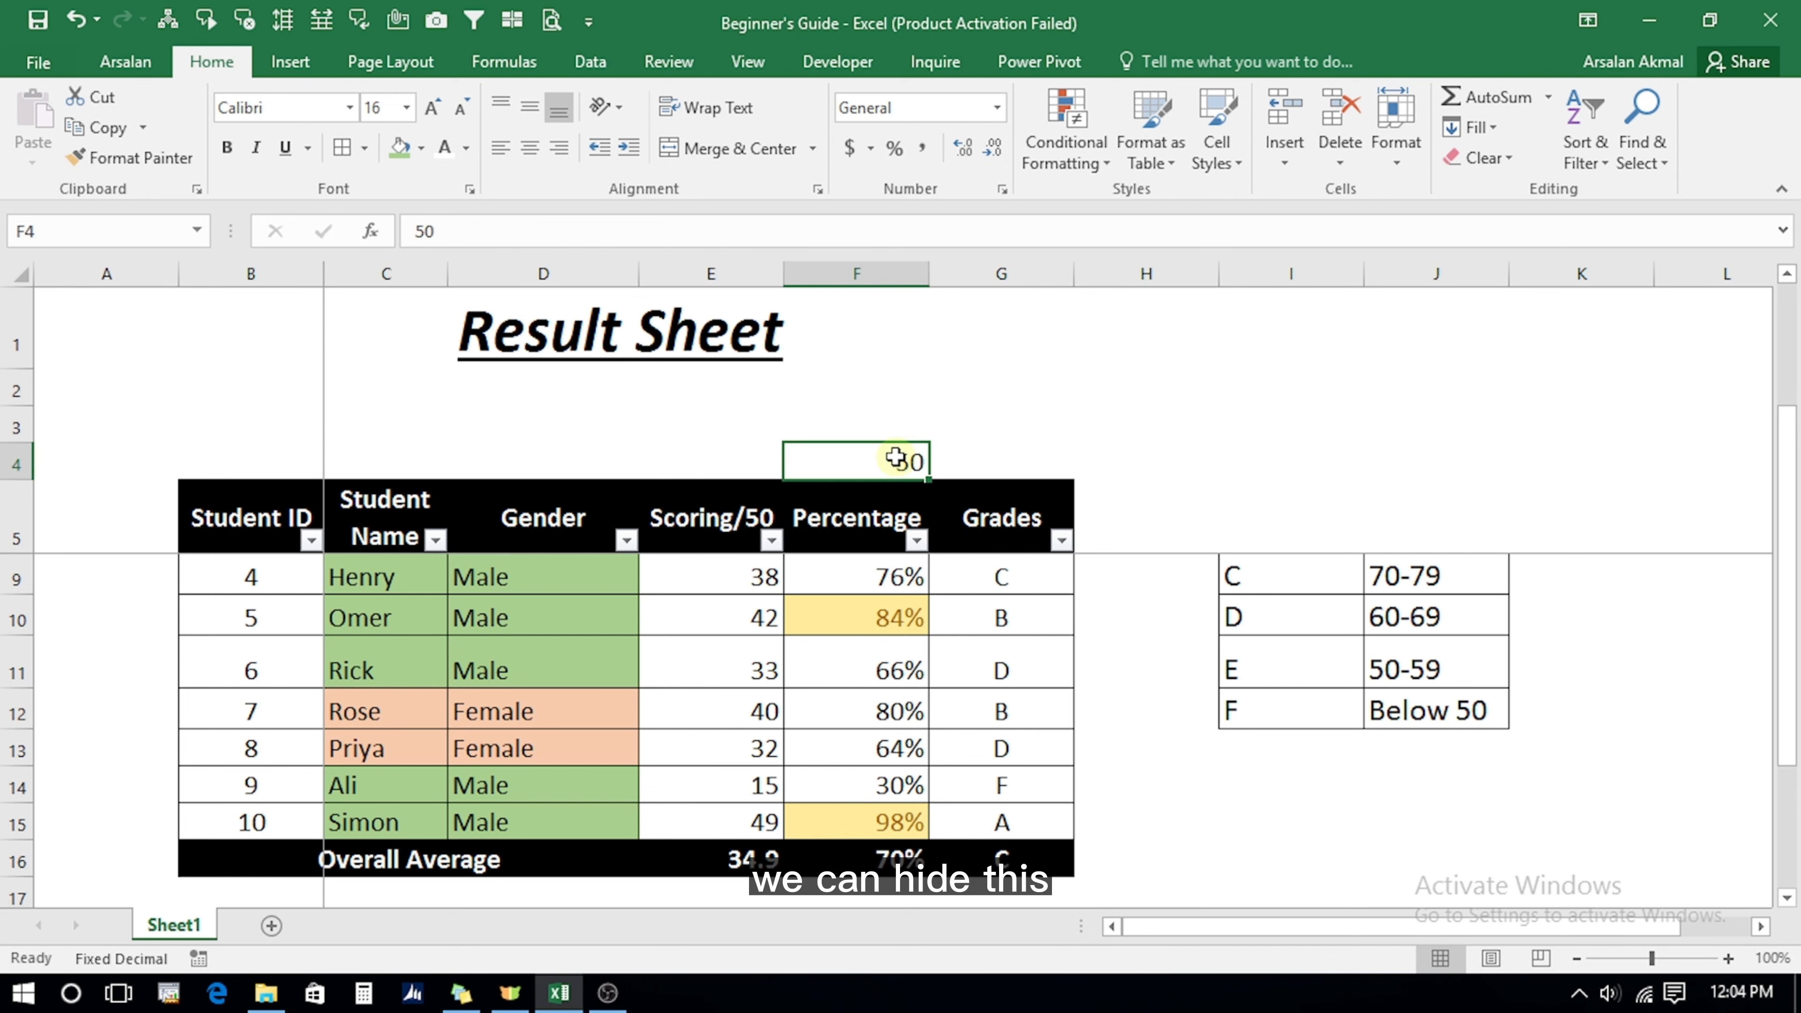
click(445, 149)
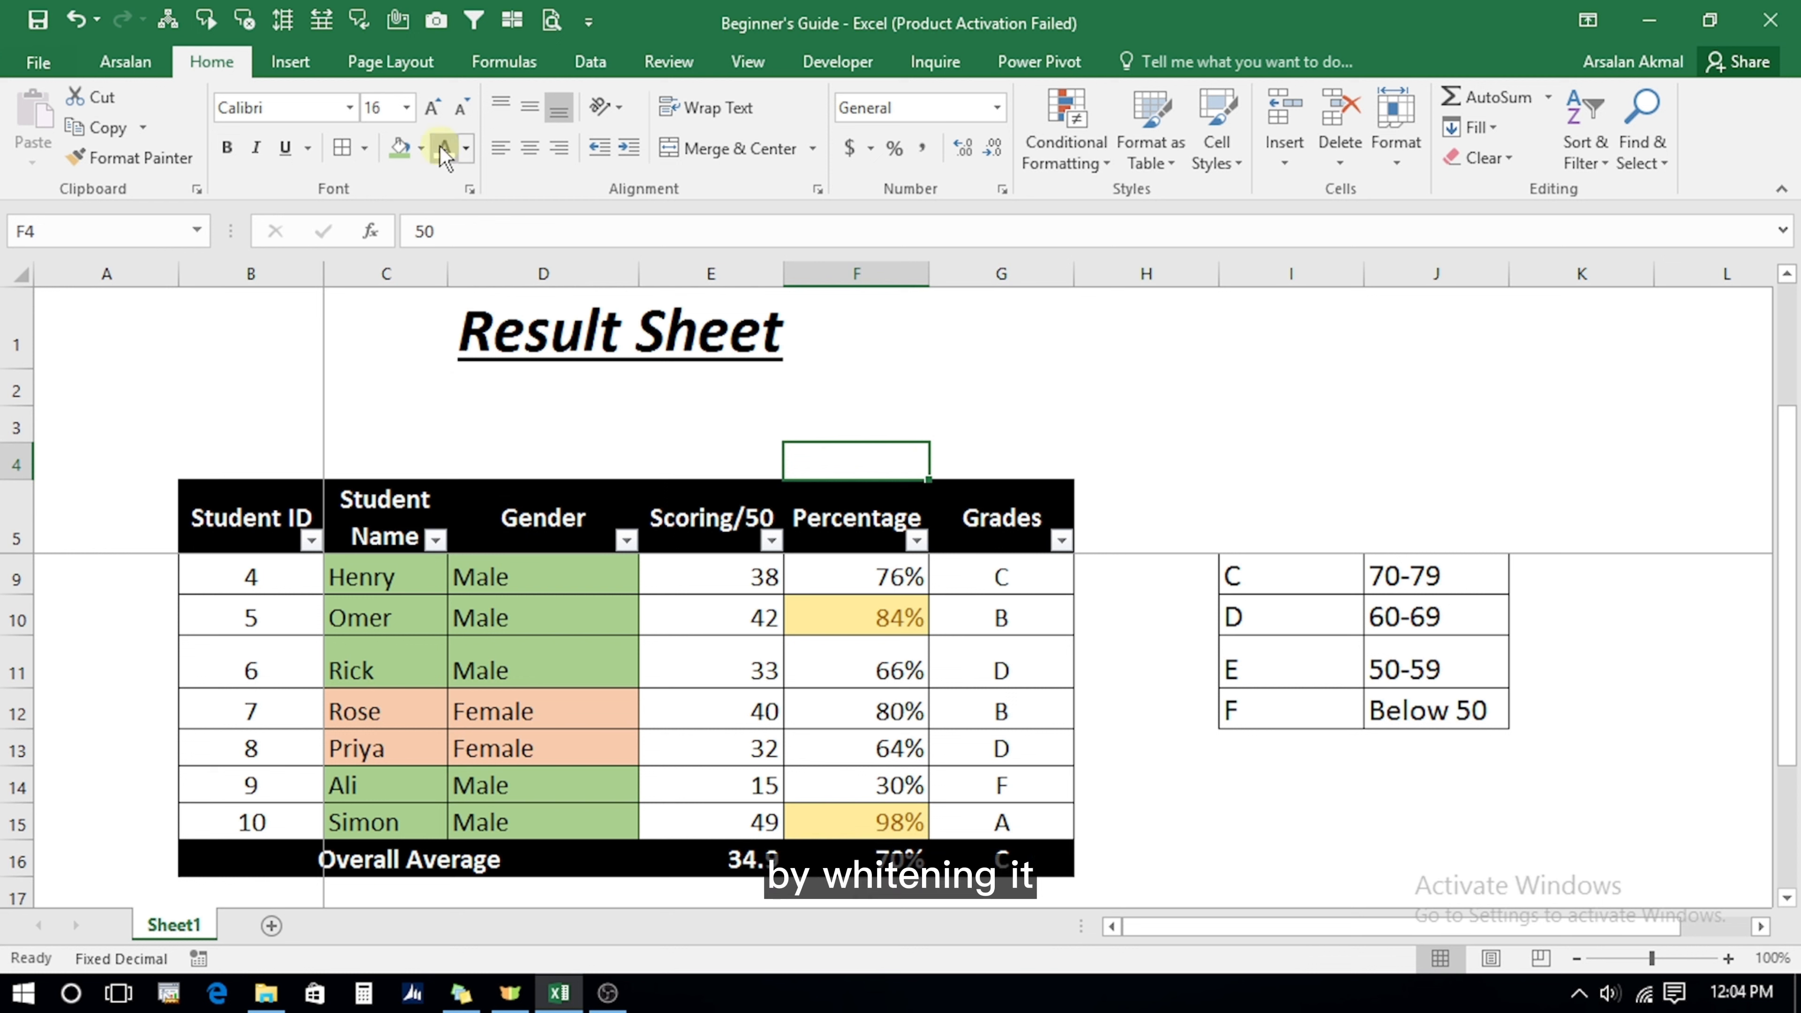
Delete two of the blank rows between the Result Sheet title and the table header.
click(262, 393)
drag(567, 393, 525, 422)
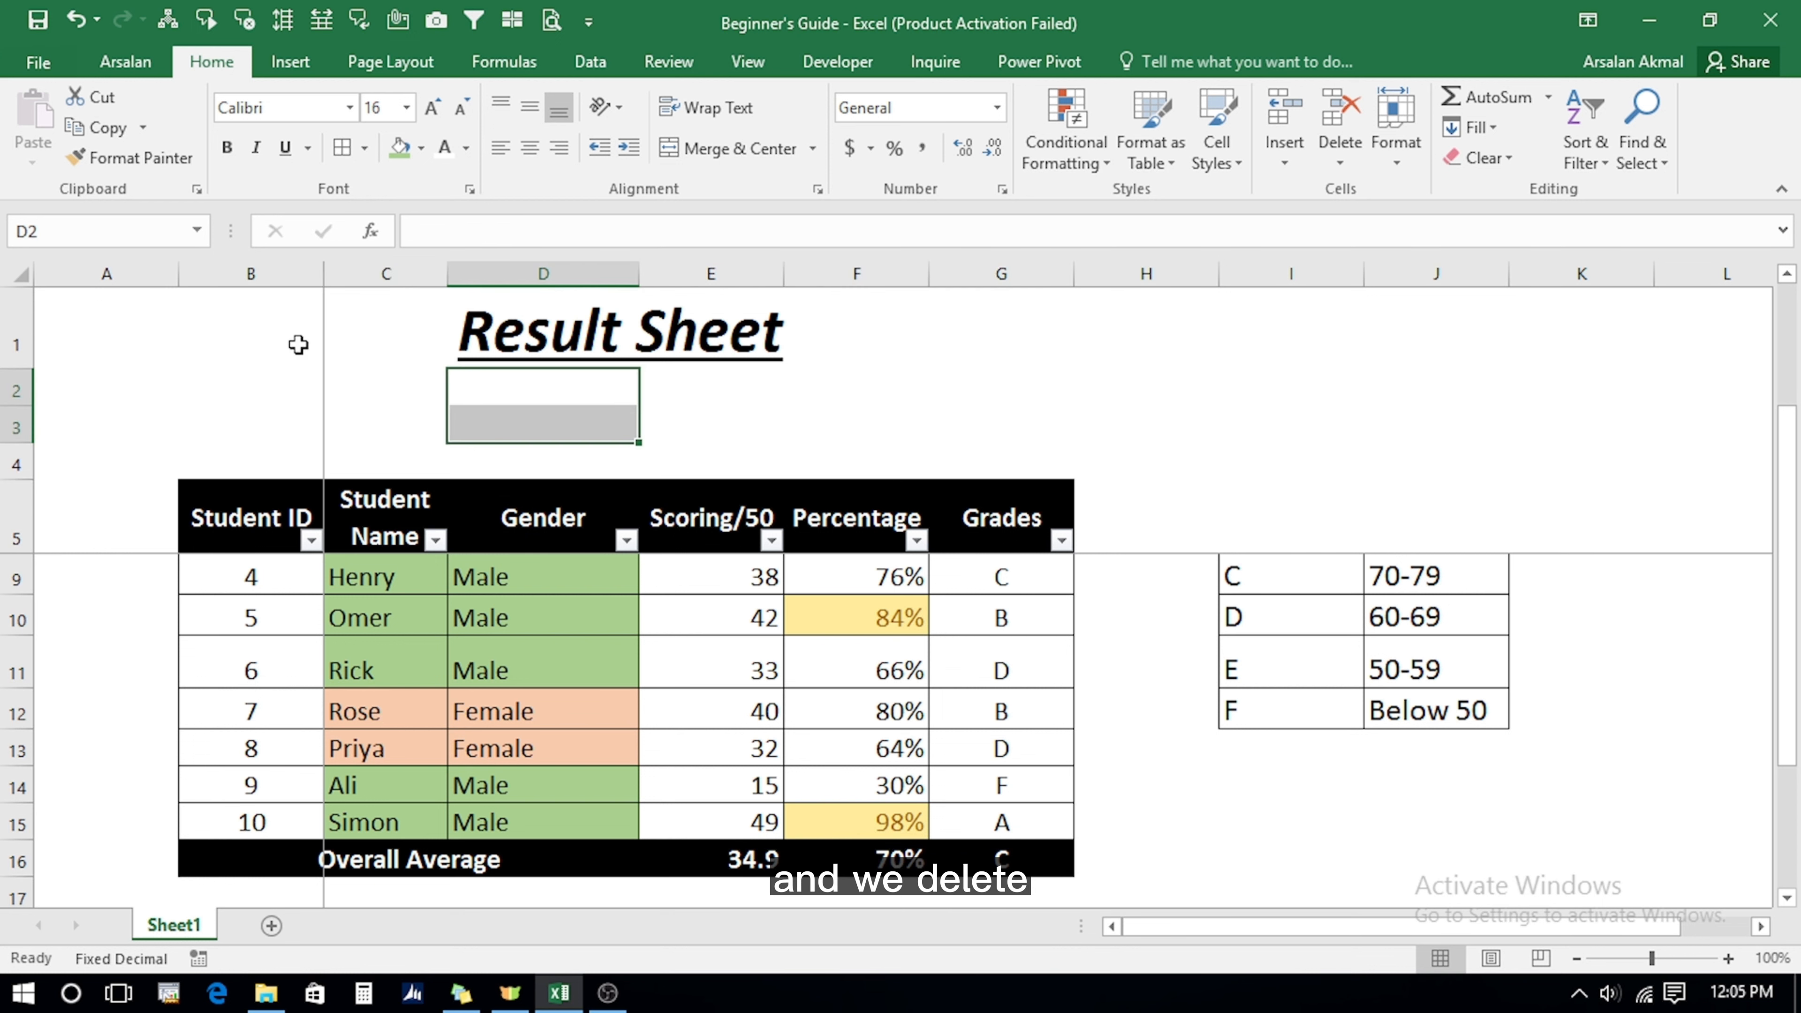
click(15, 390)
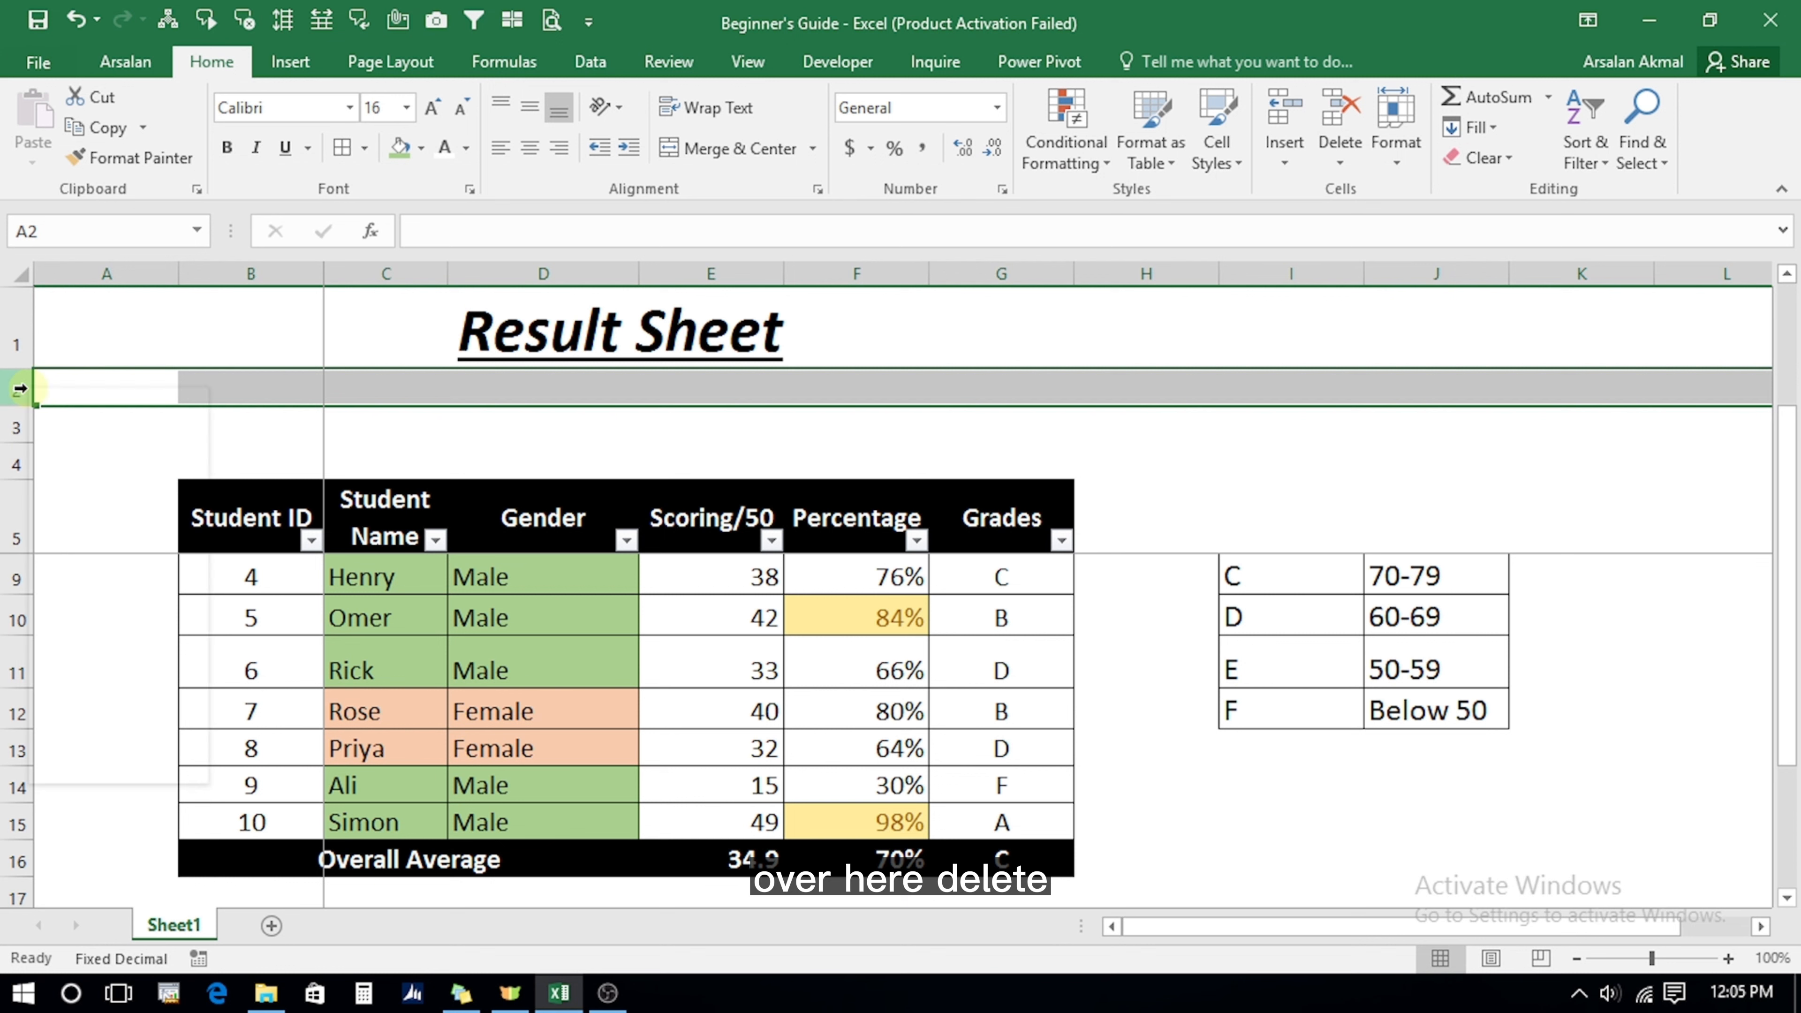
right_click(21, 390)
click(94, 604)
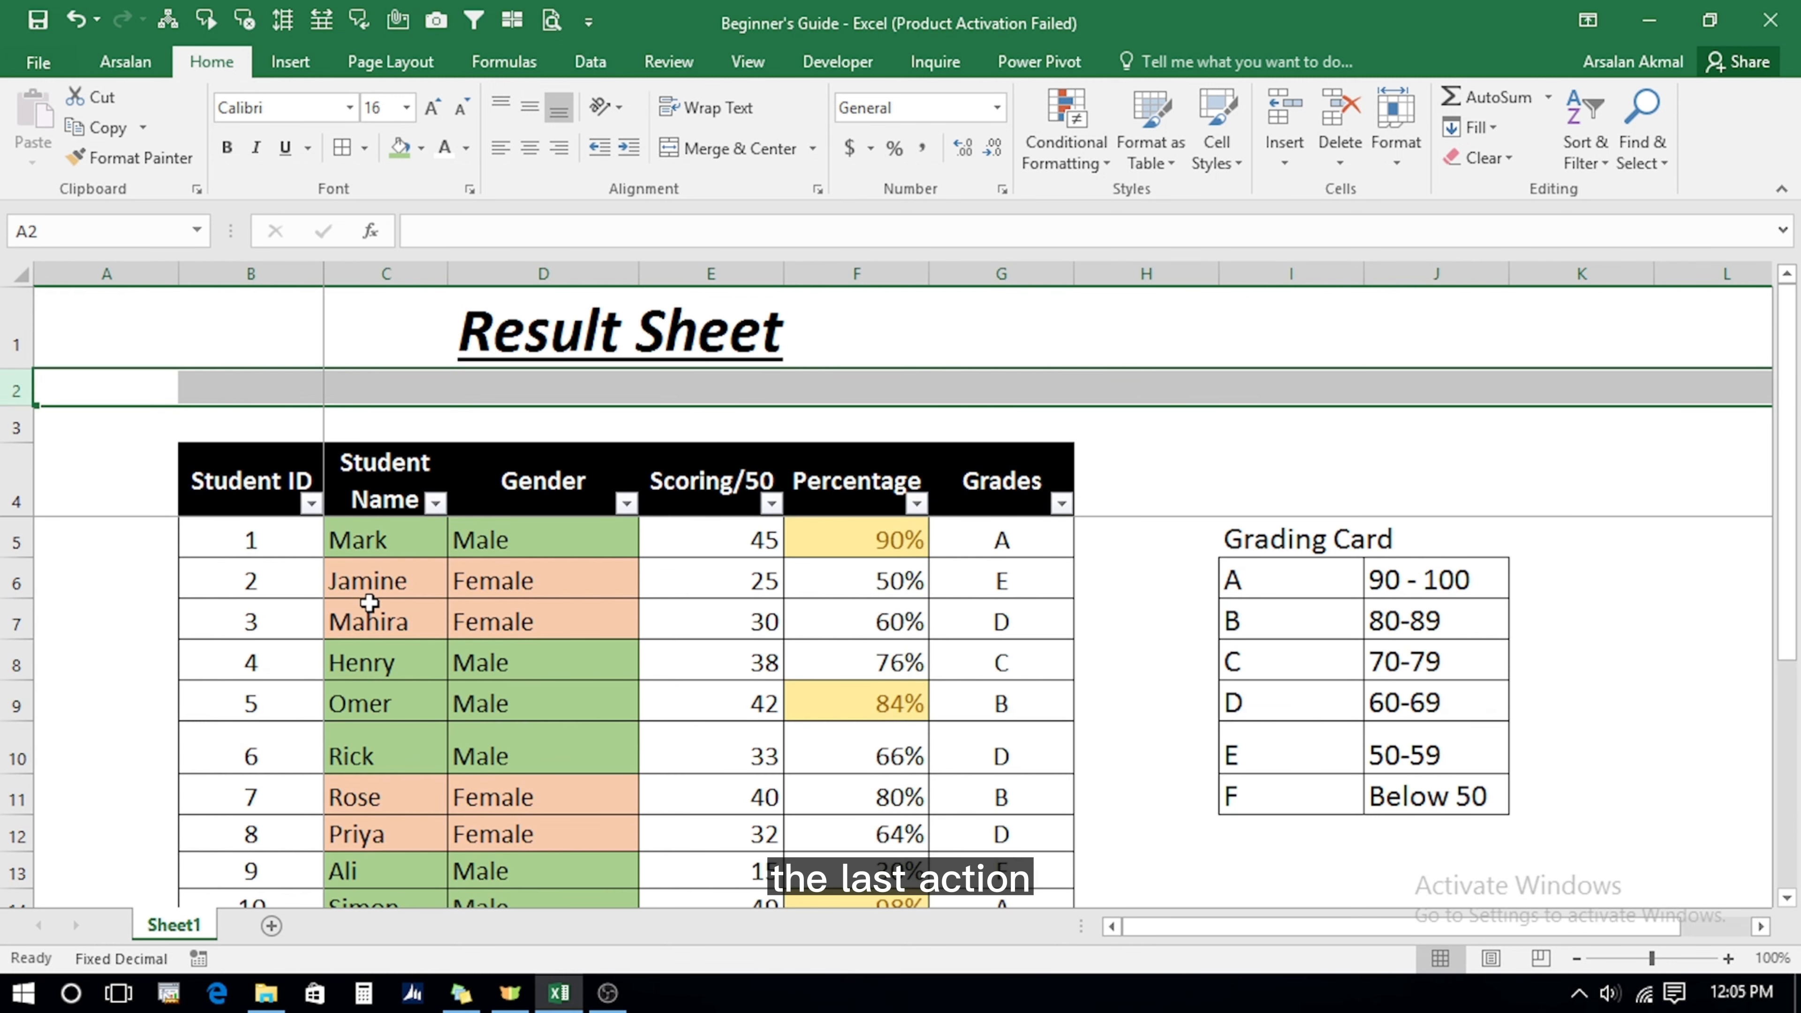
key(F4)
key(ctrl+Home)
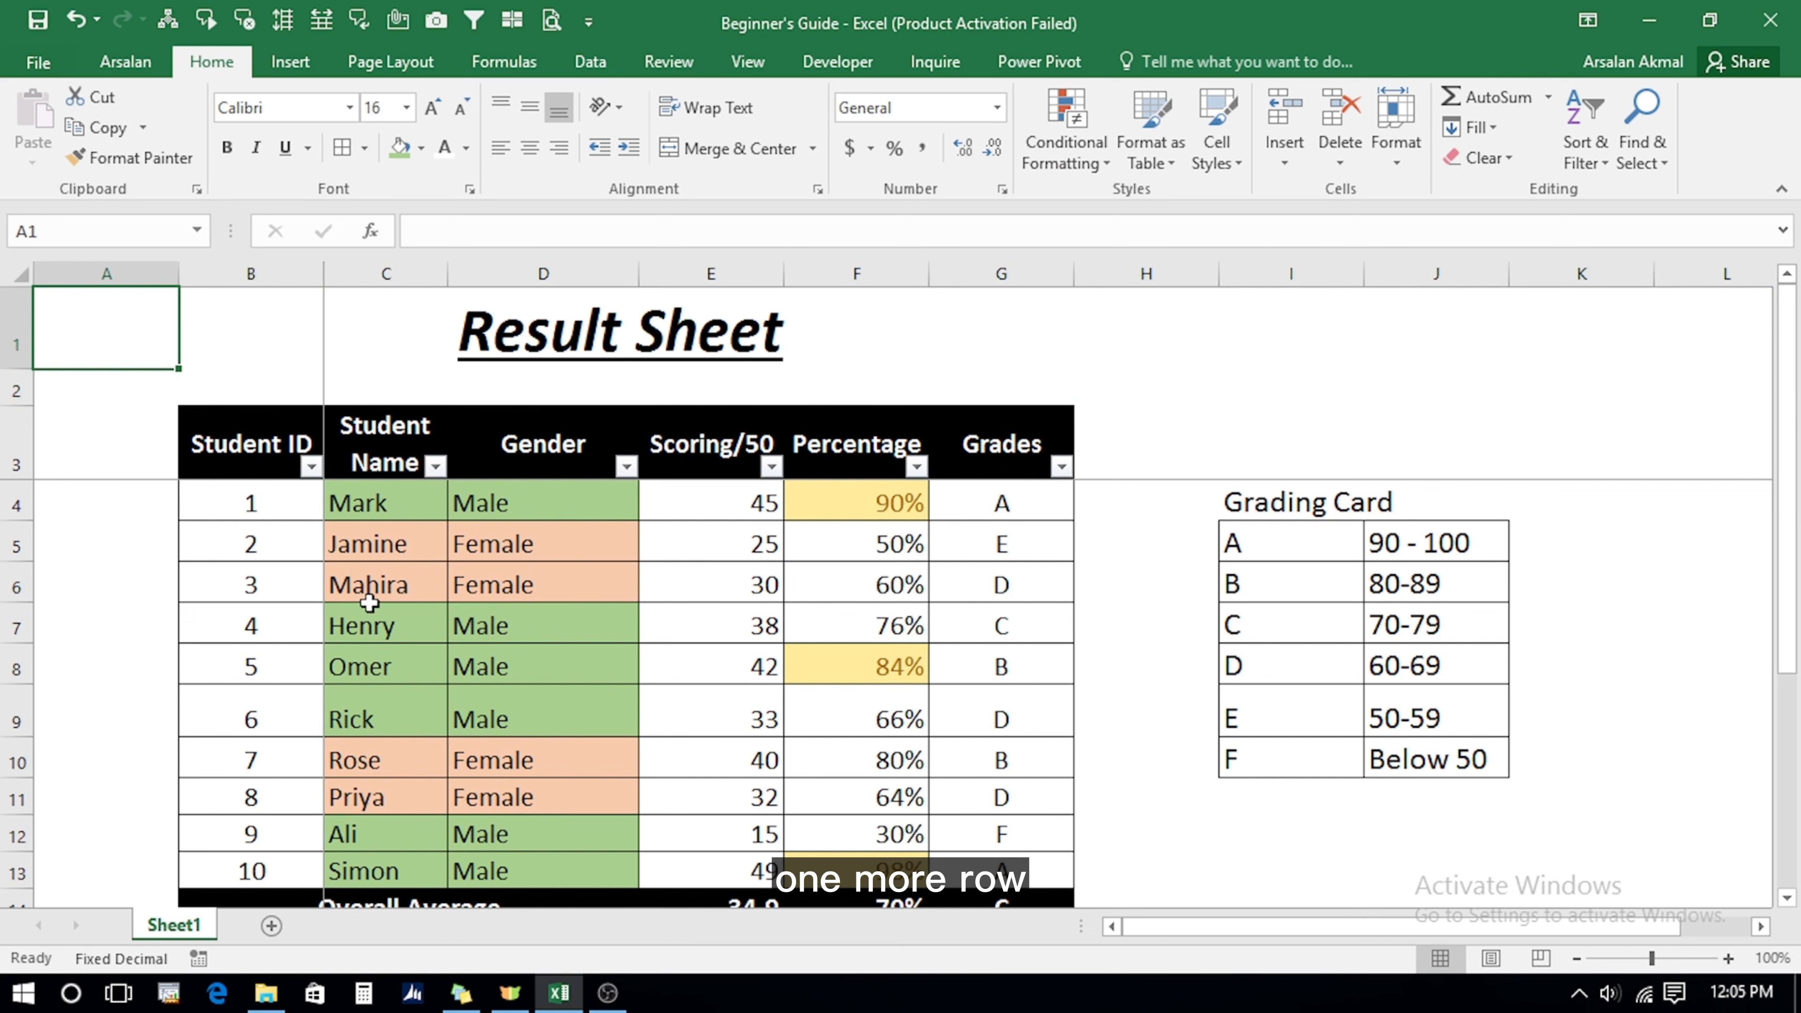
key(Down)
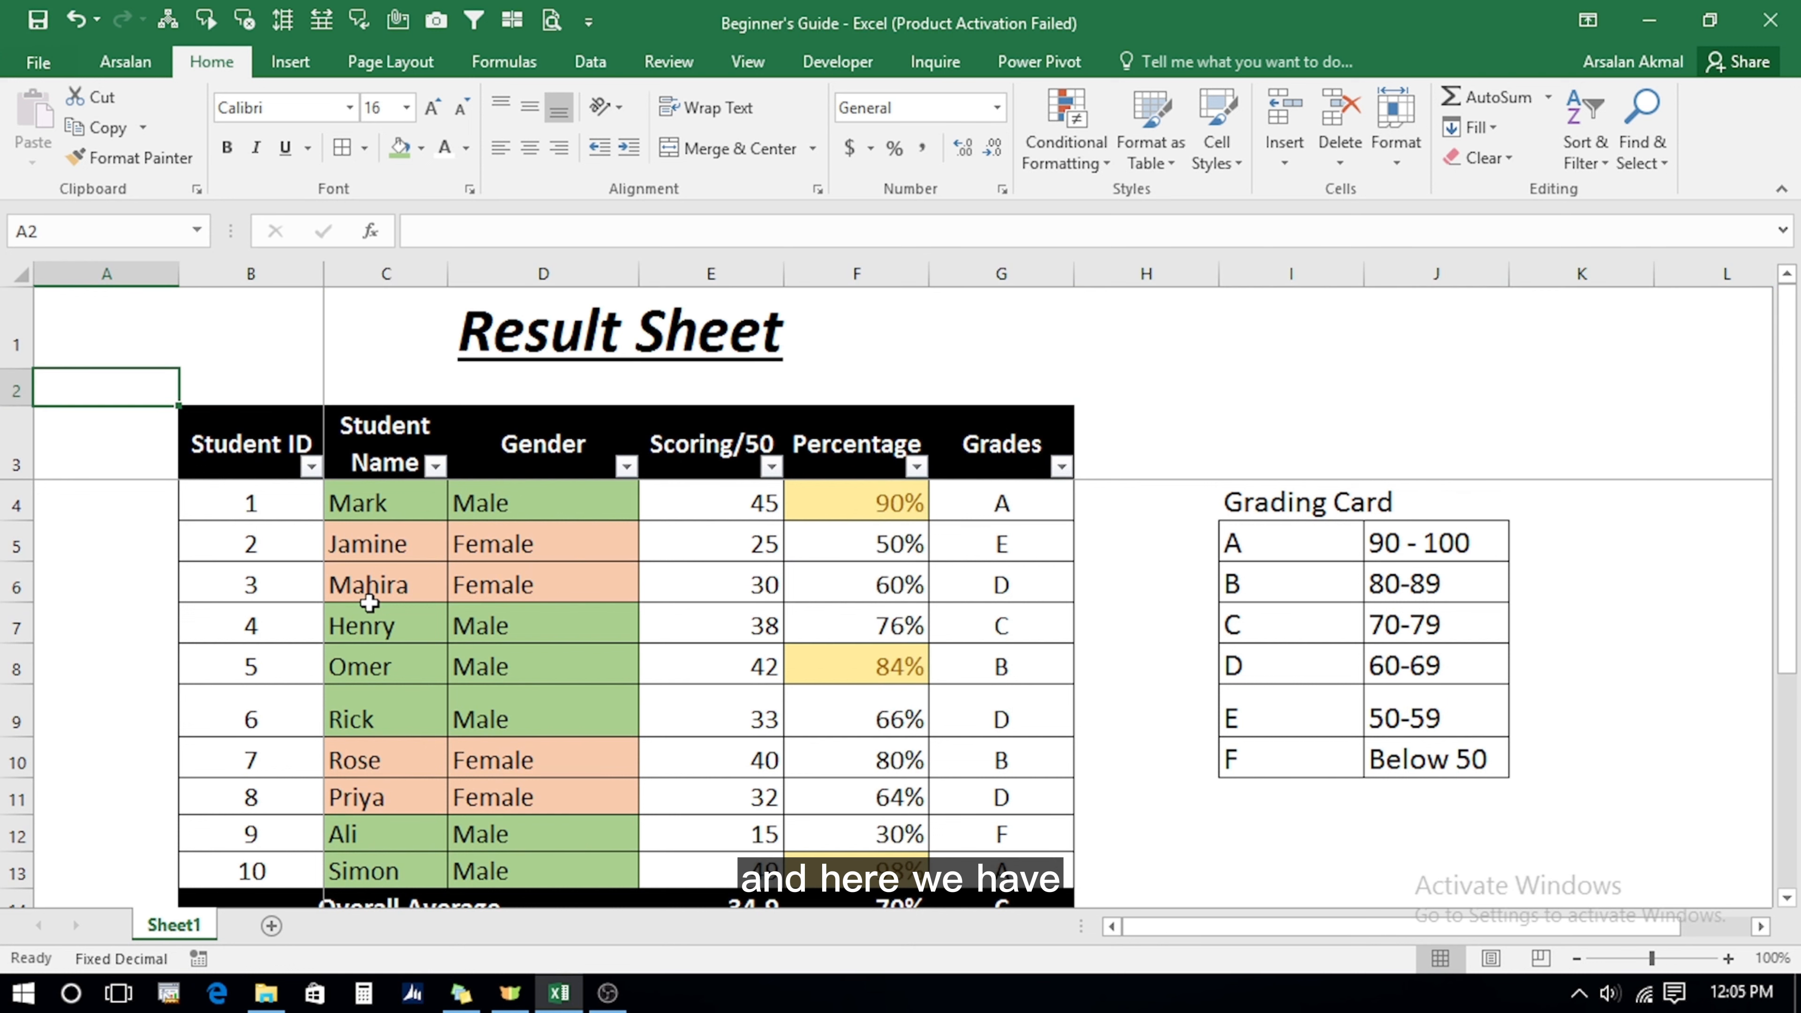
Zoom the worksheet to 90% and examine both pages of its print preview in portrait orientation.
click(1575, 959)
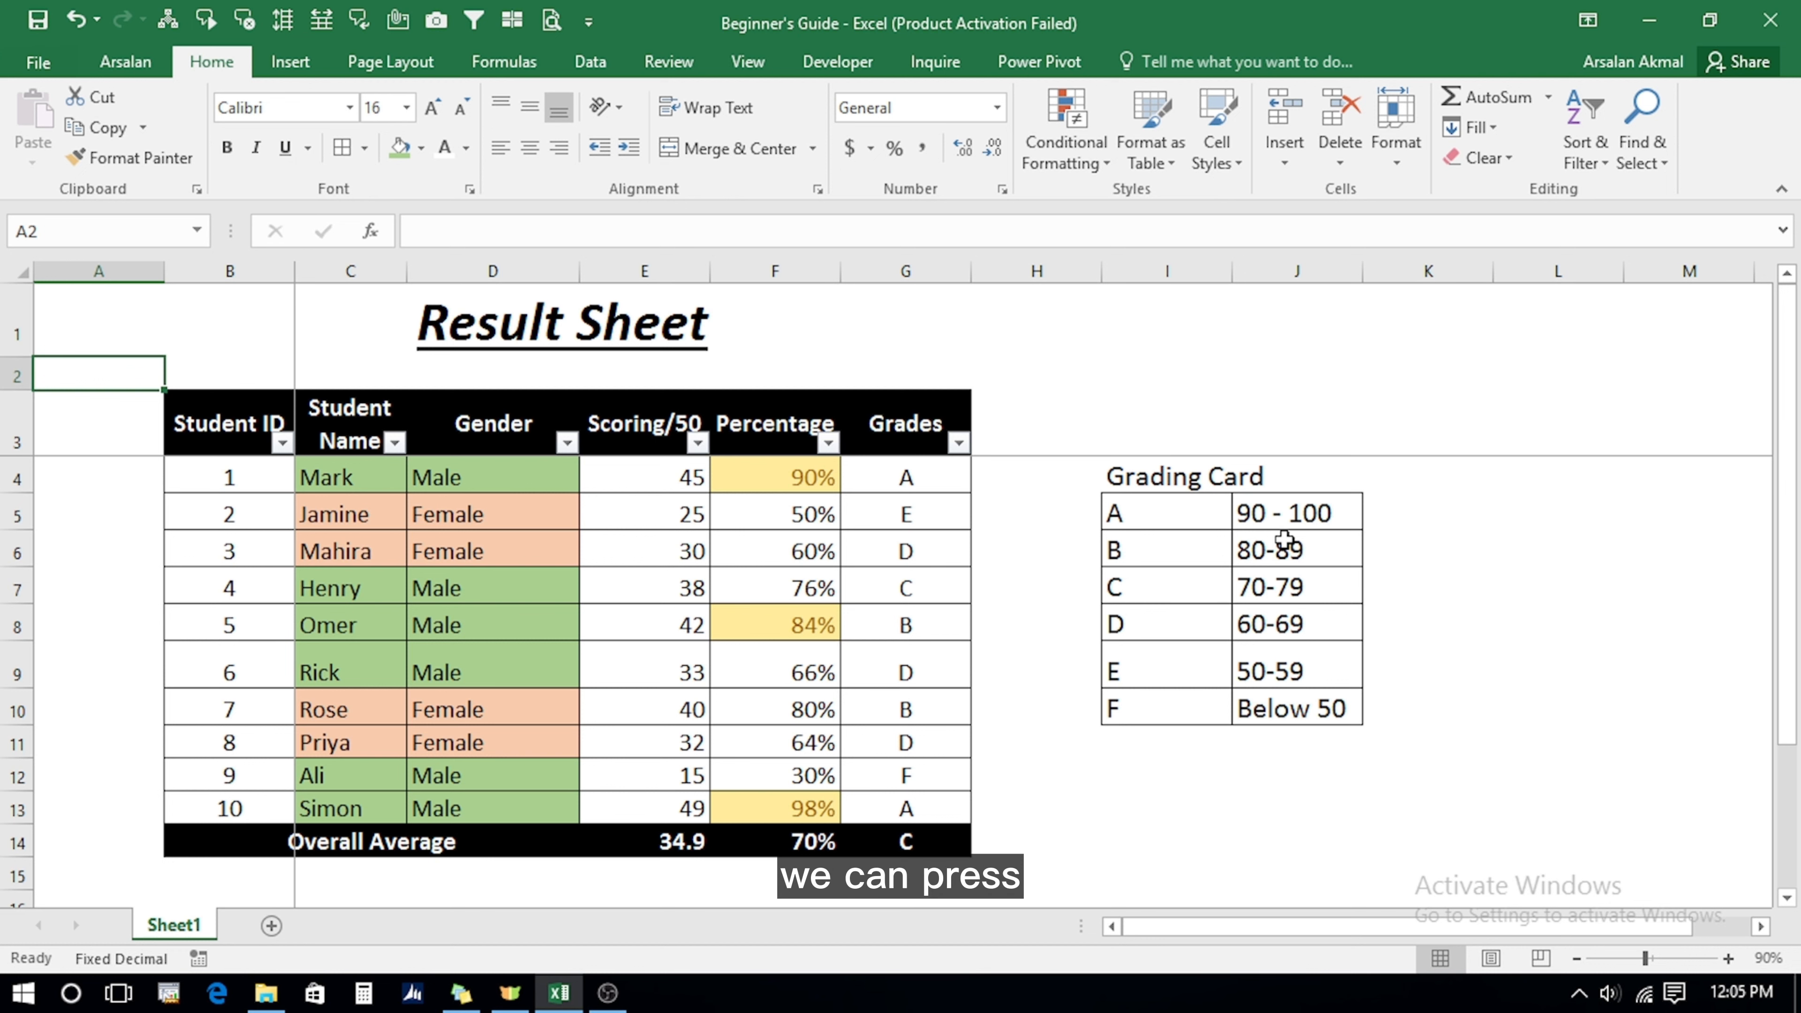
key(ctrl+p)
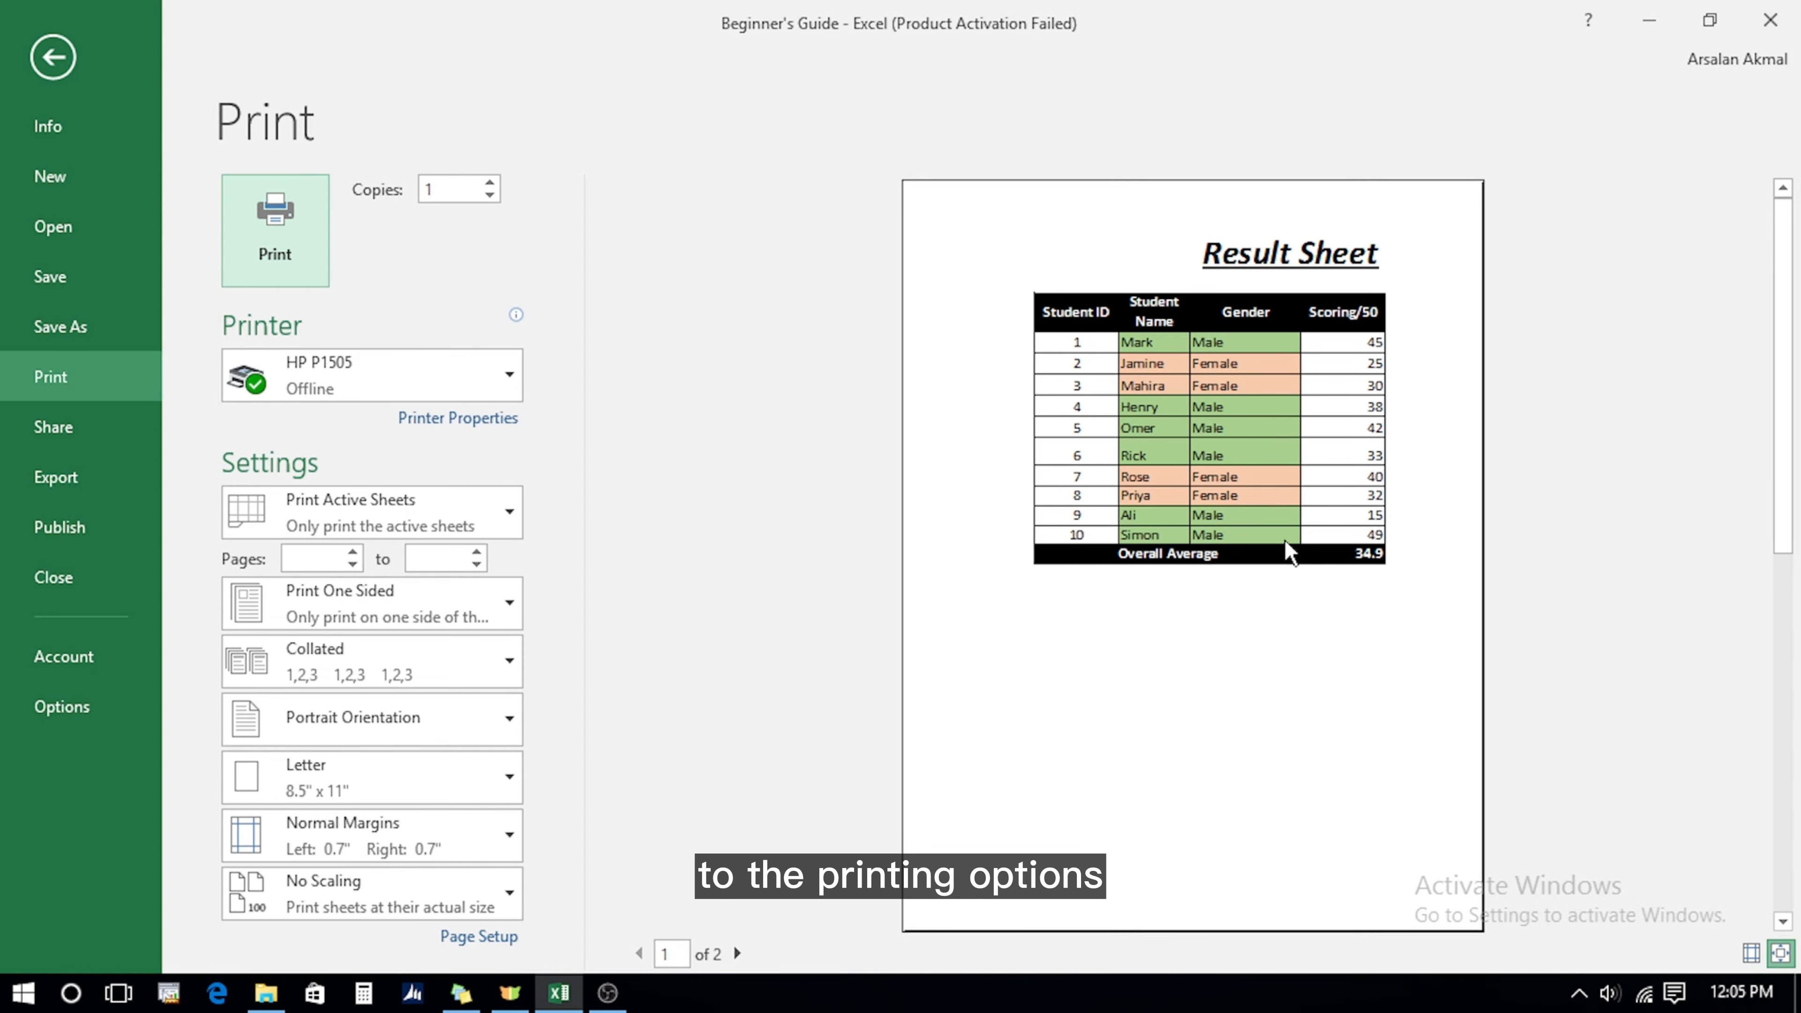
key(Escape)
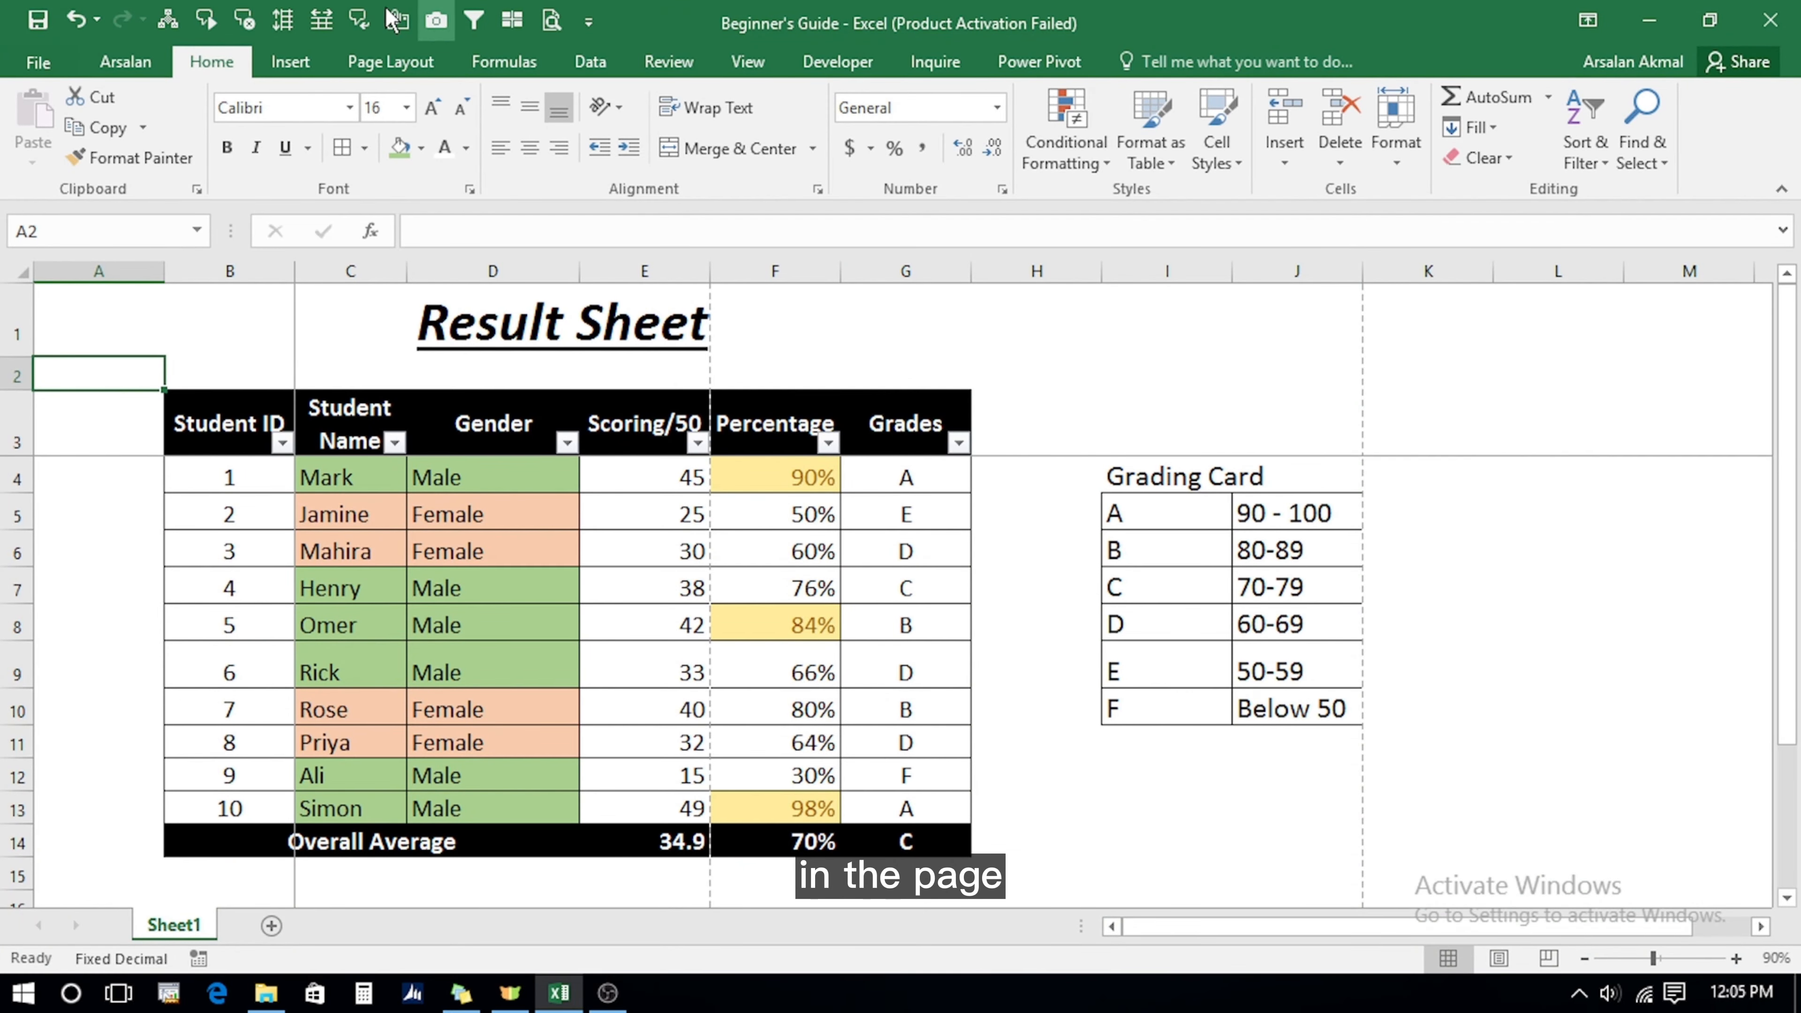
click(397, 62)
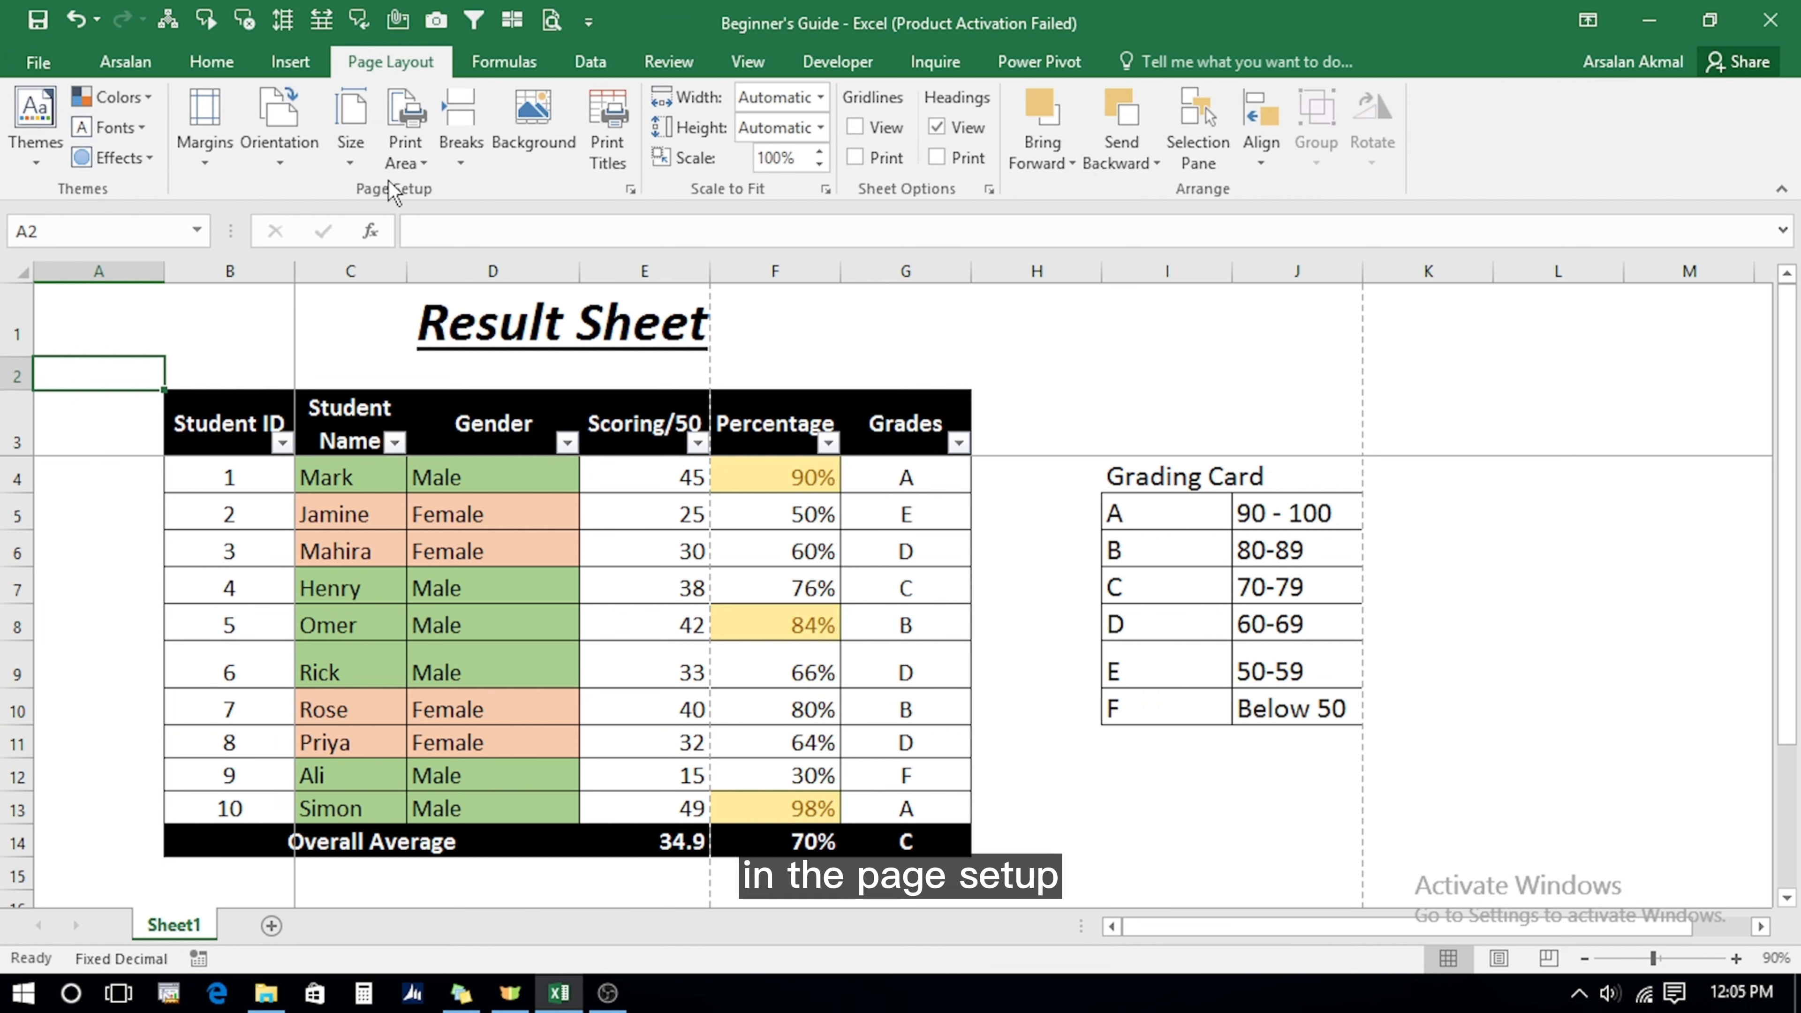
click(631, 192)
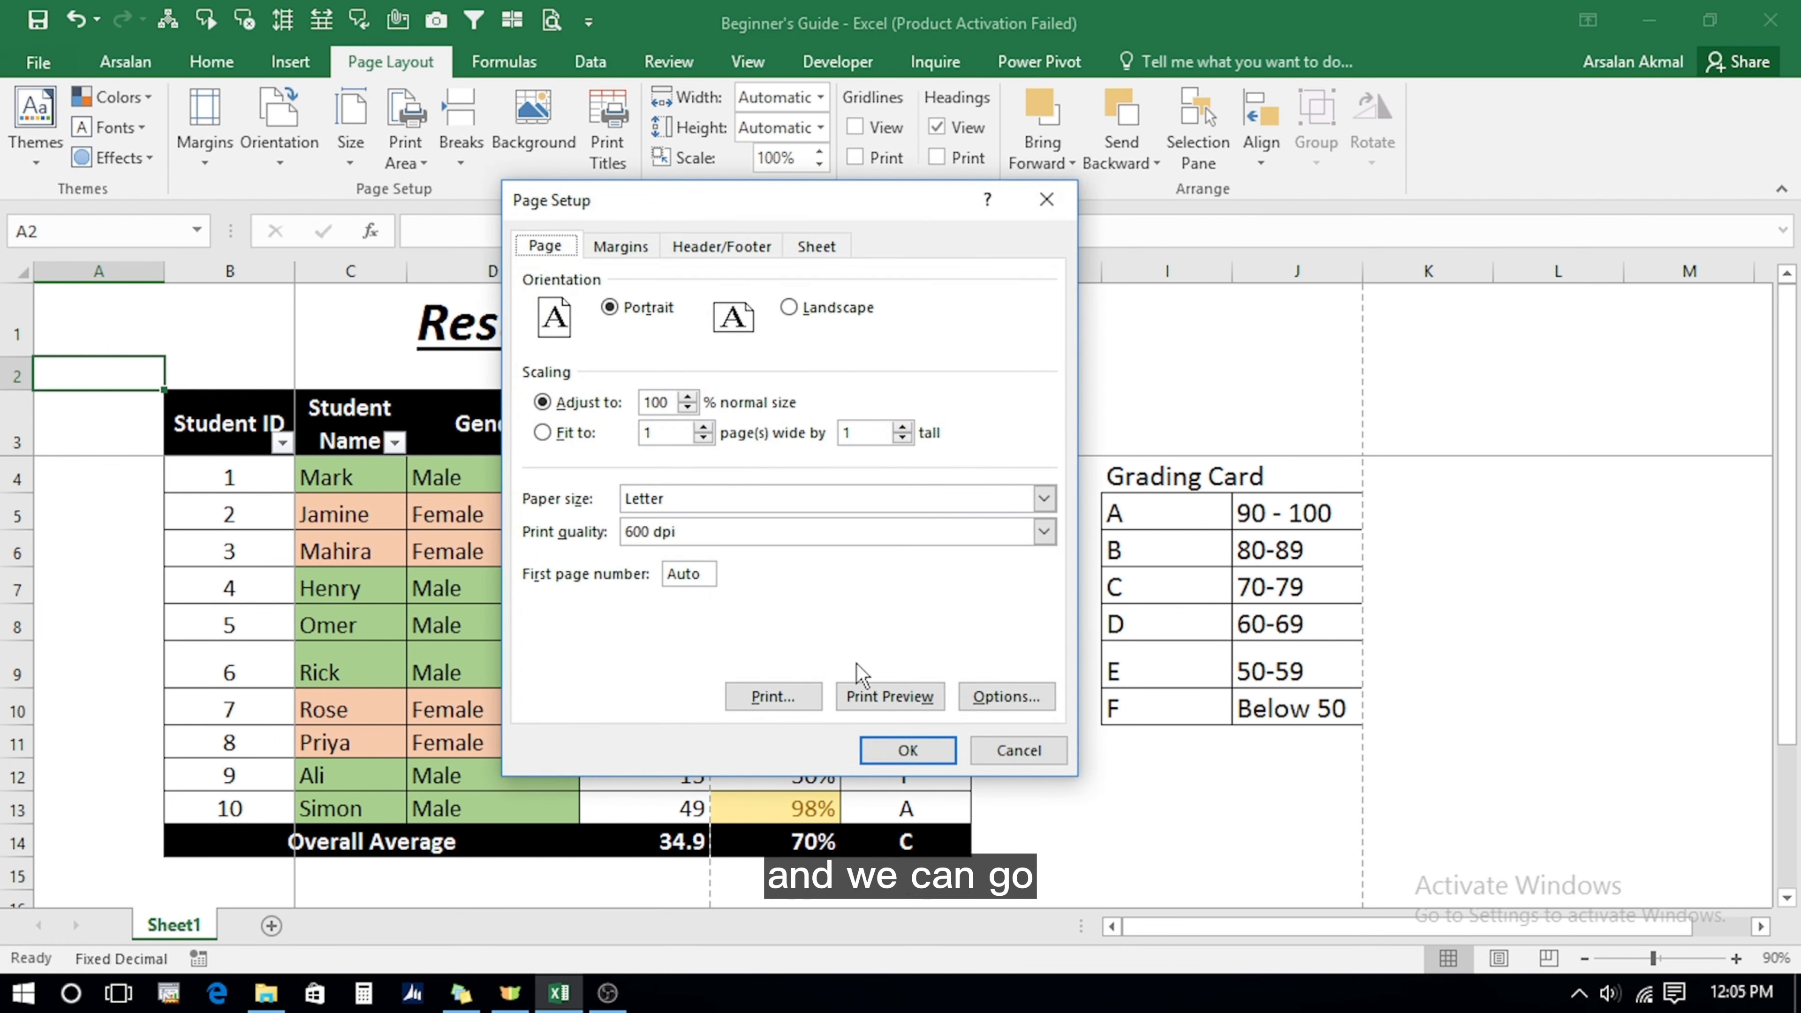
click(866, 700)
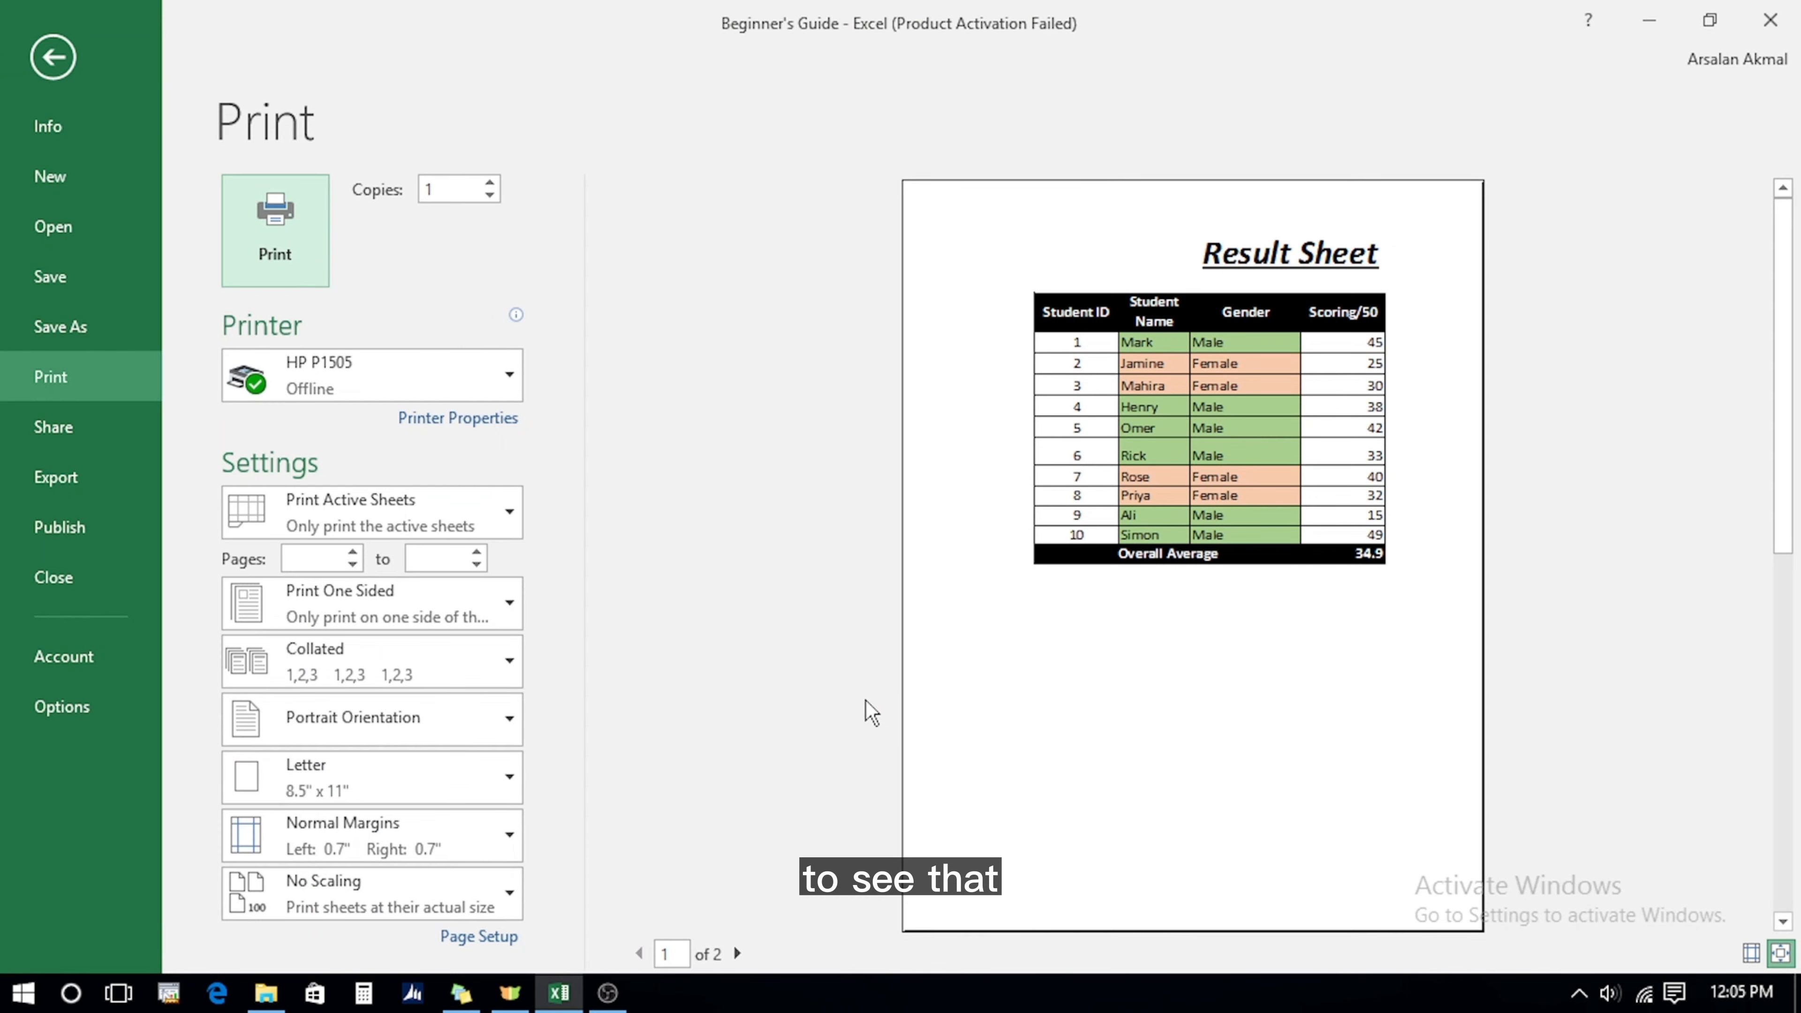
click(739, 951)
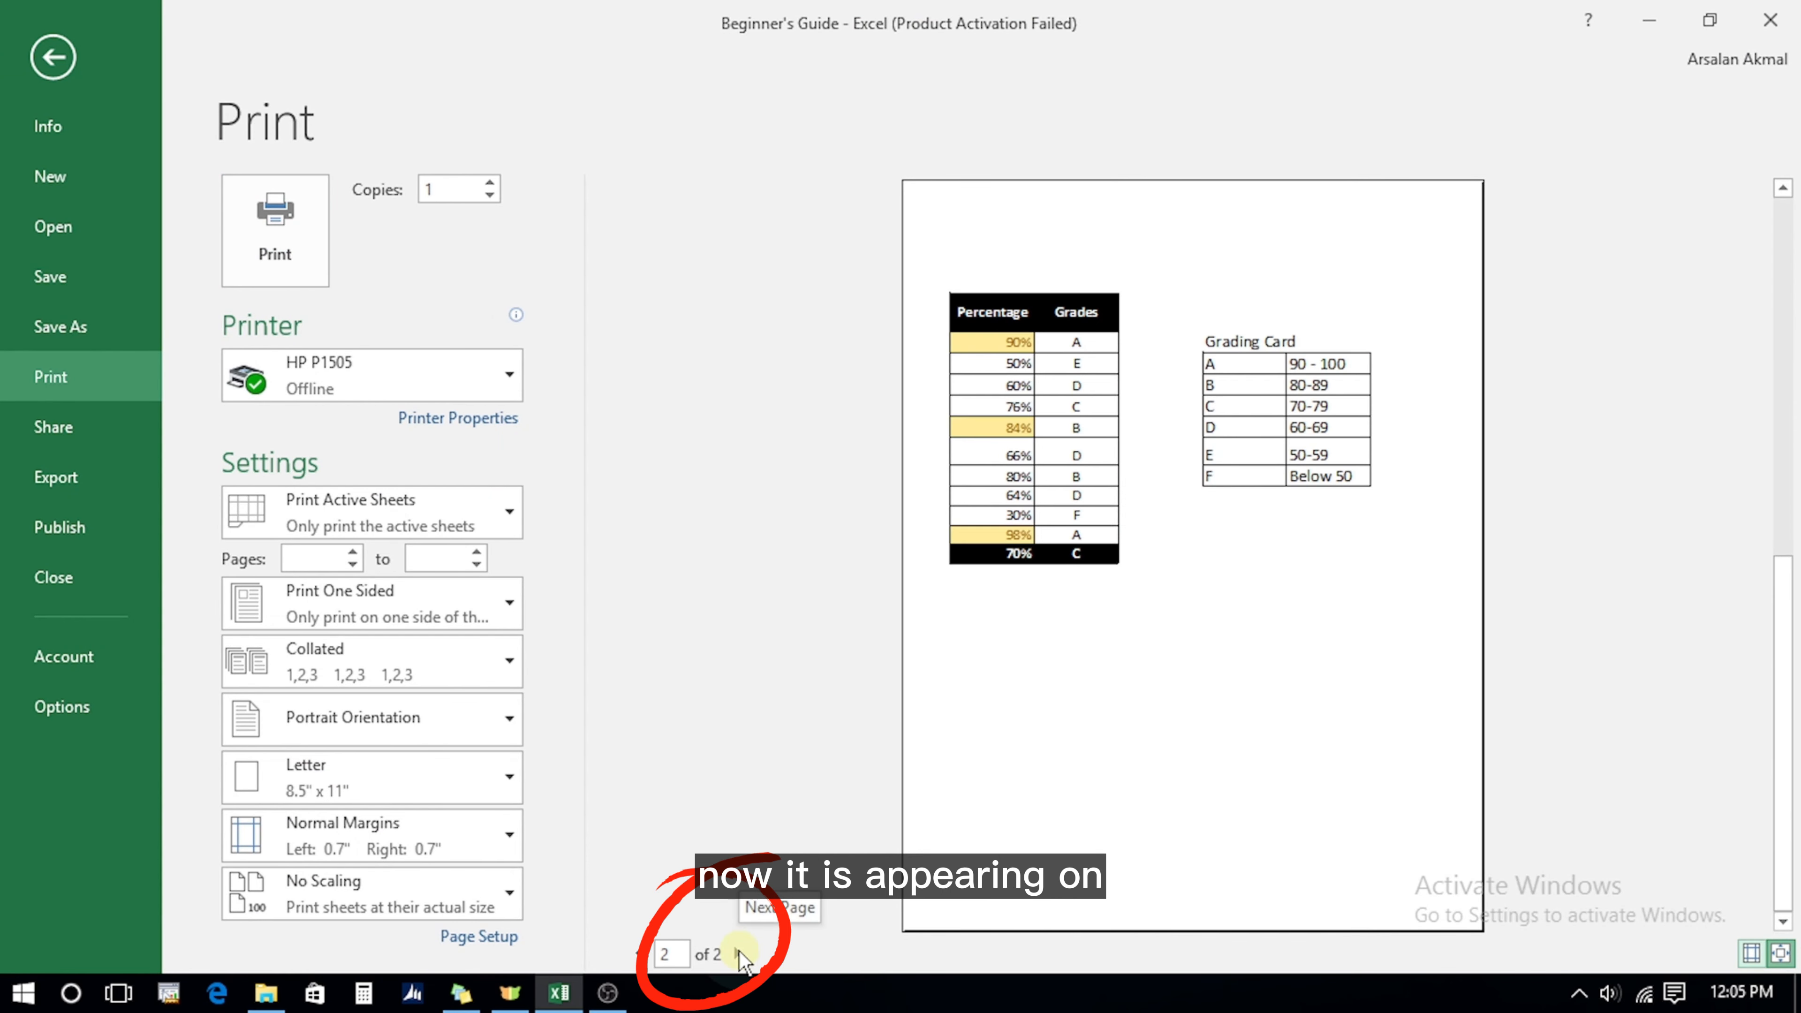
click(637, 954)
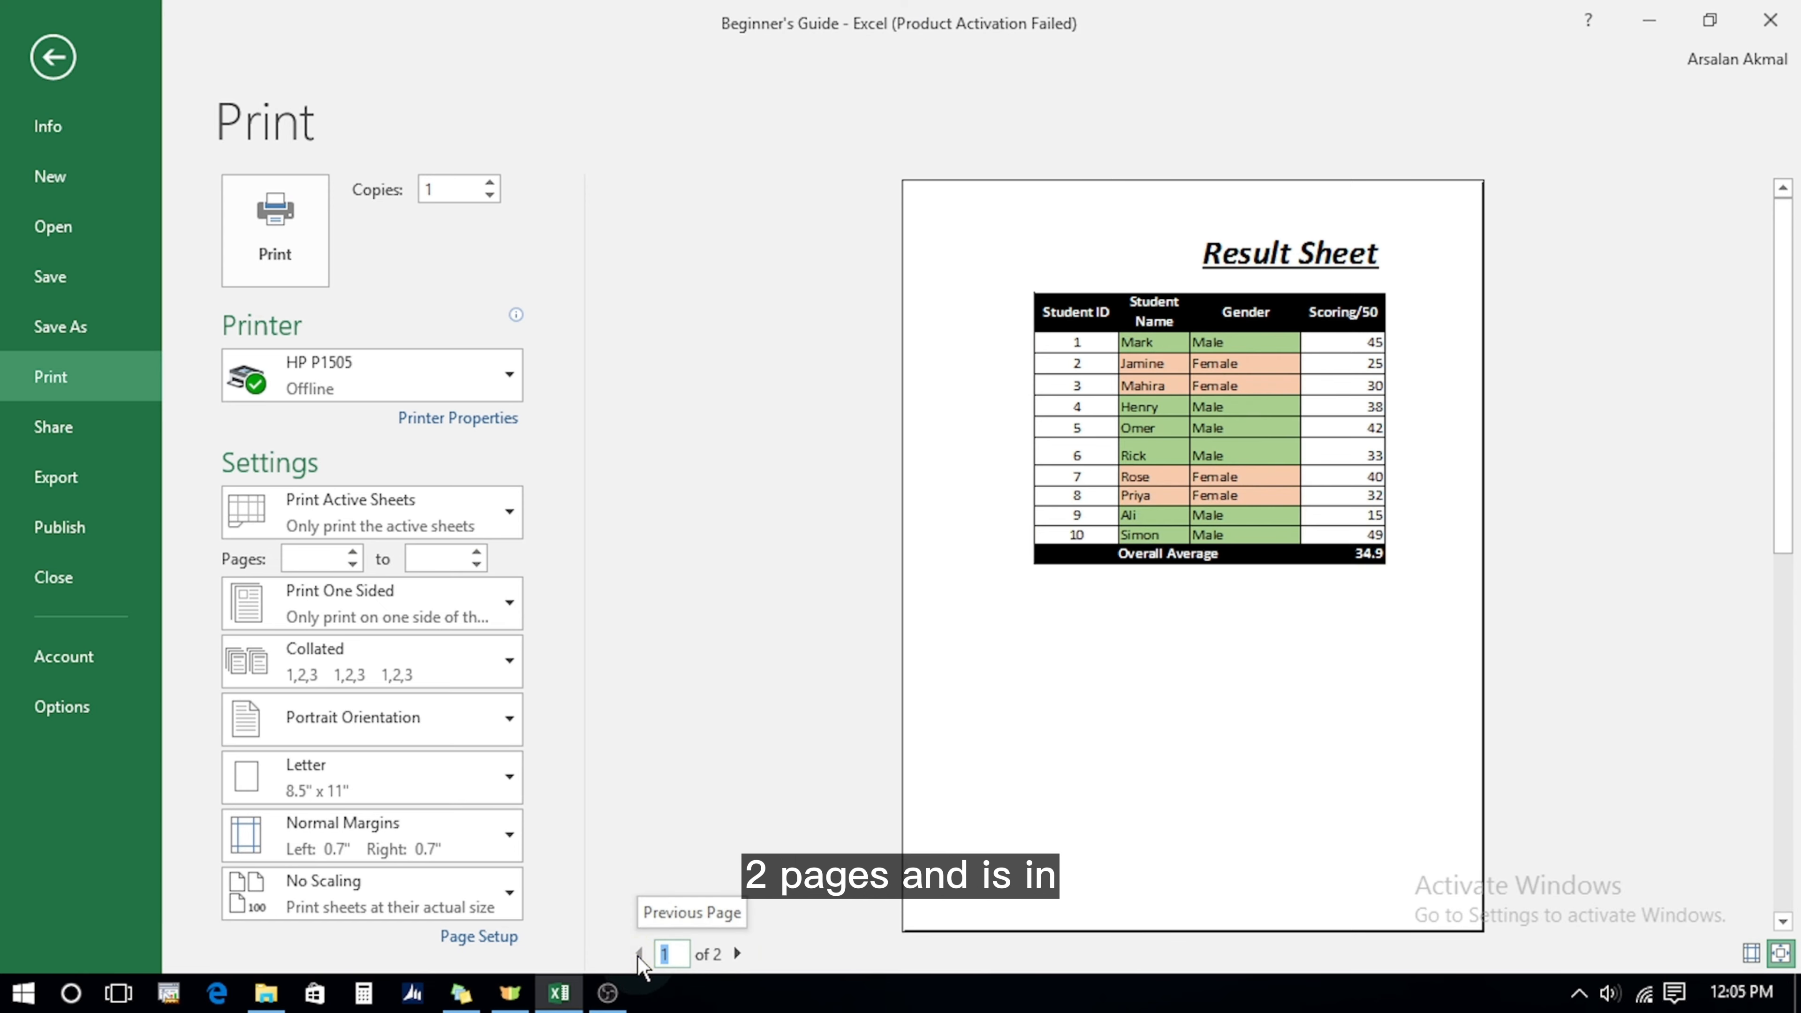
Set the page orientation to Landscape and check both pages of the print preview.
click(494, 938)
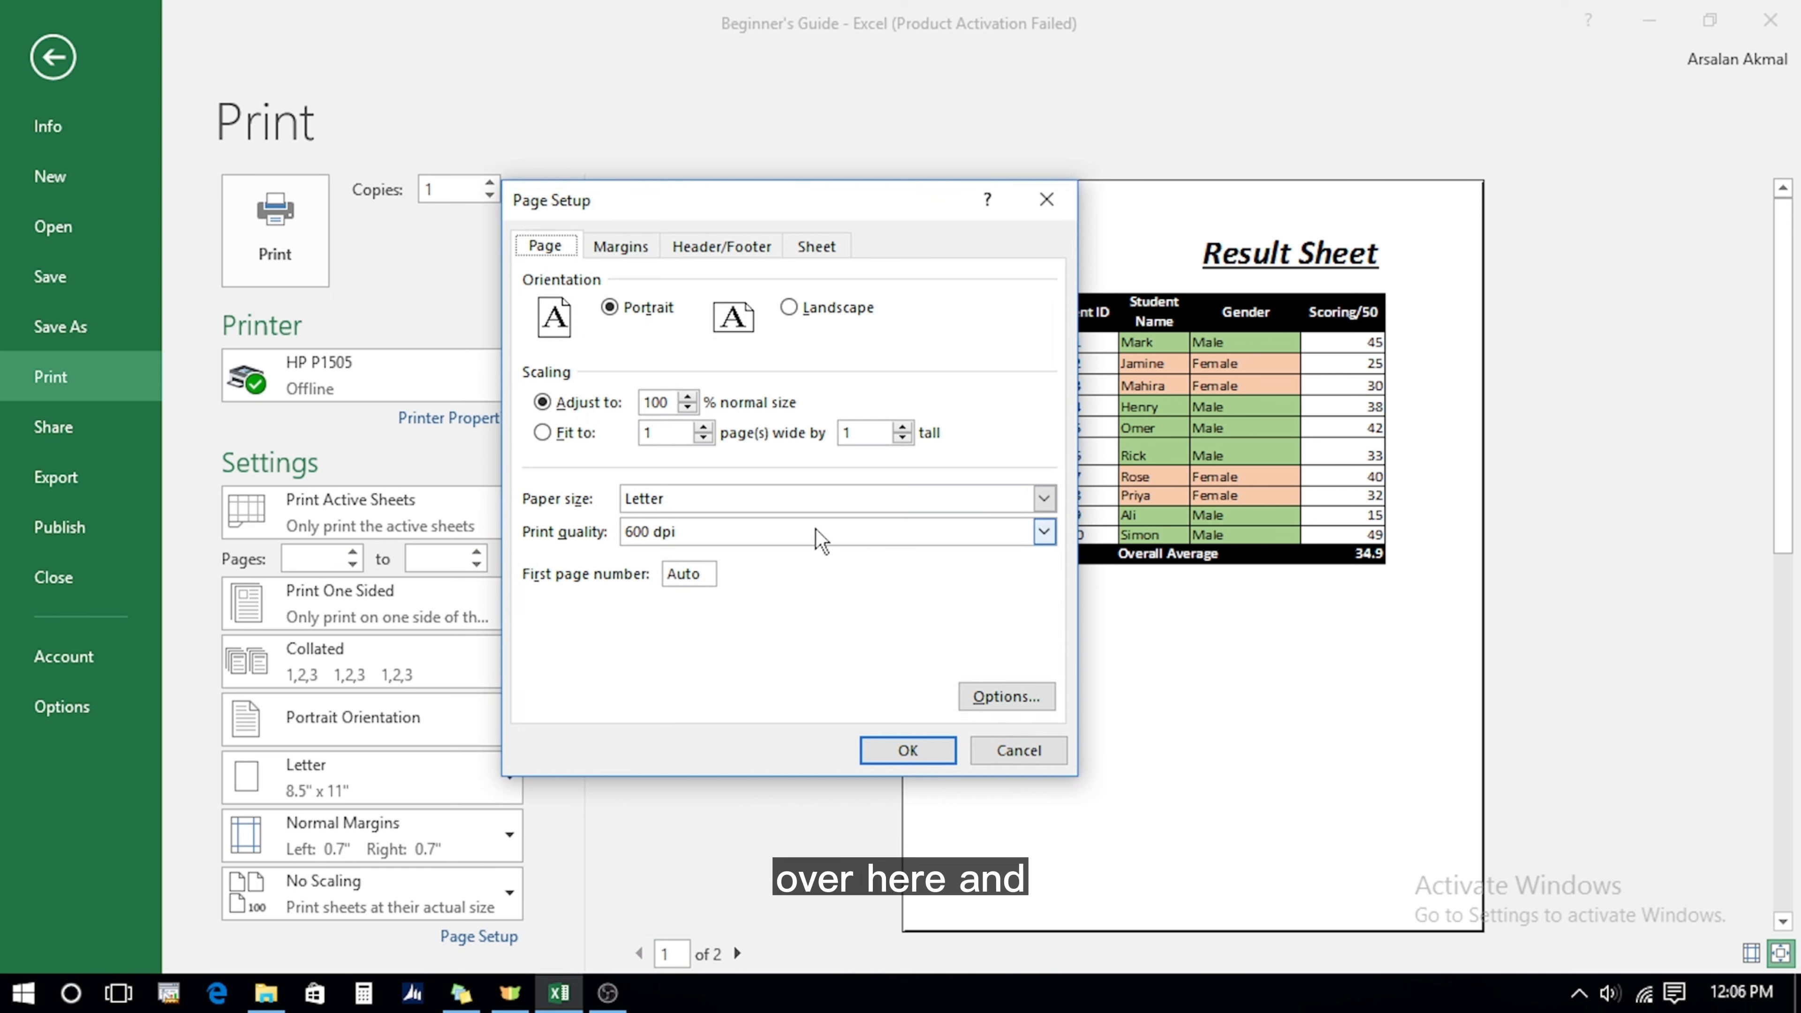
click(788, 308)
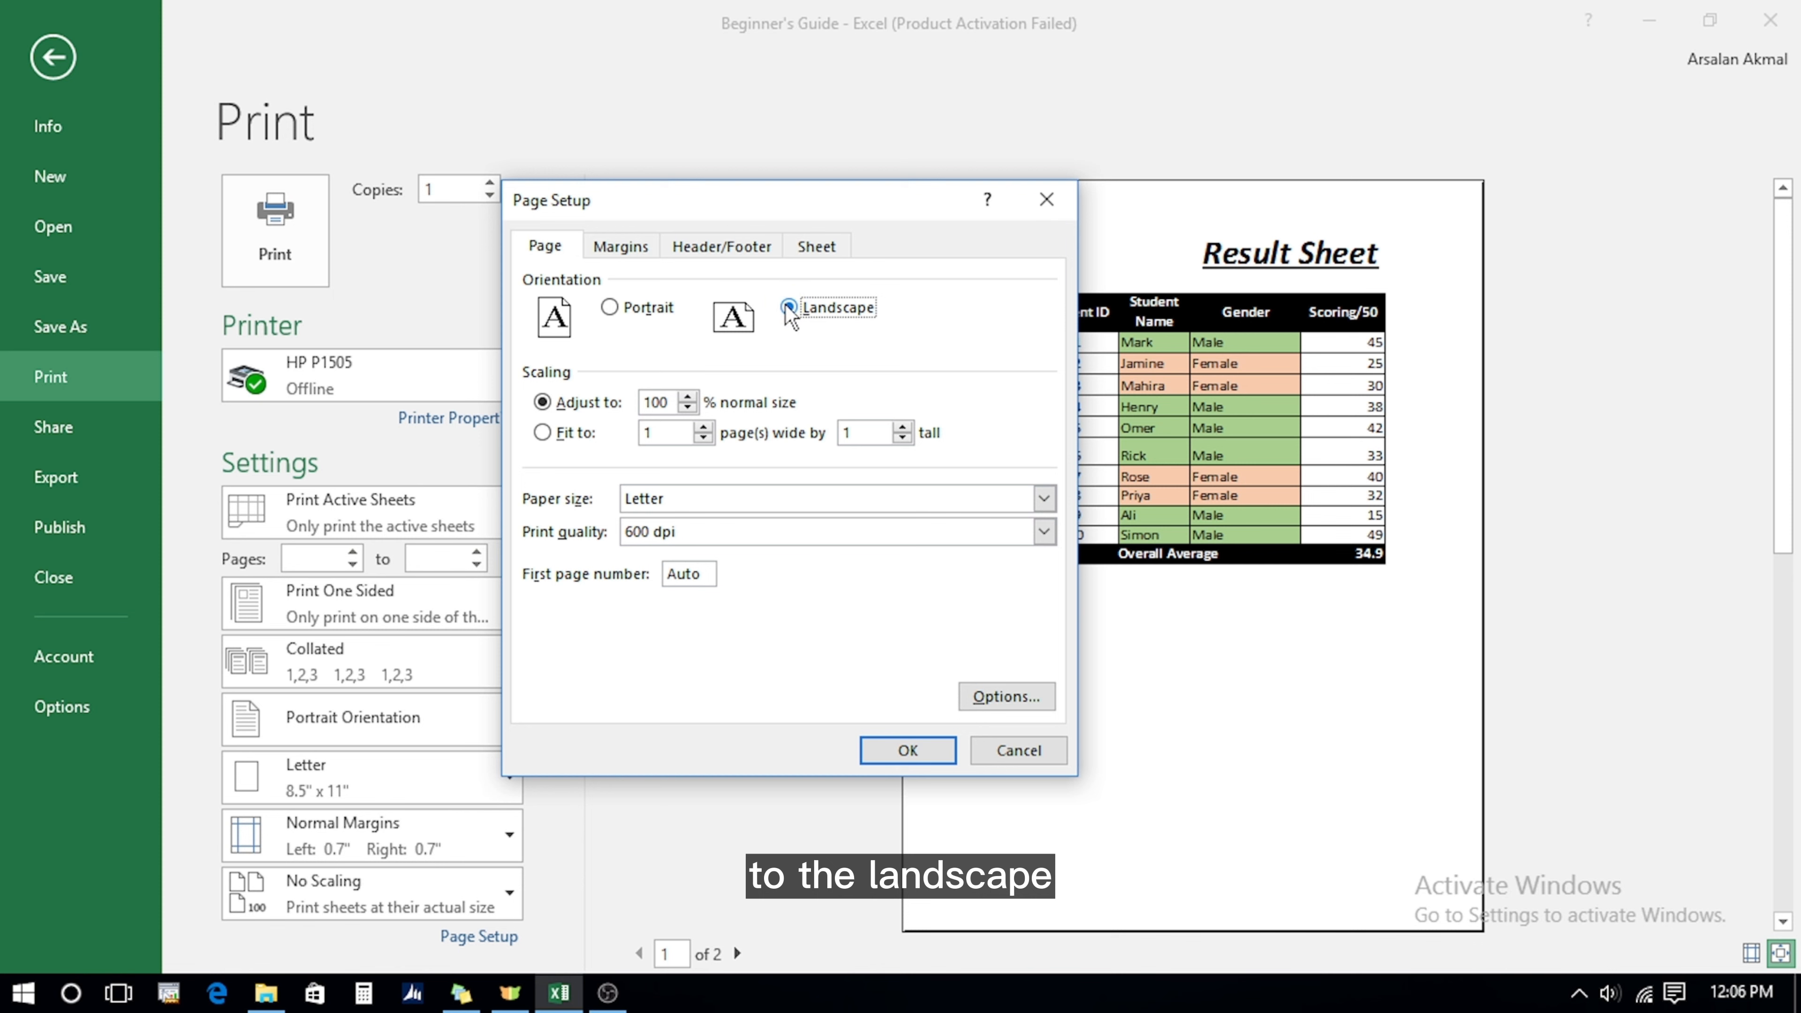
click(908, 750)
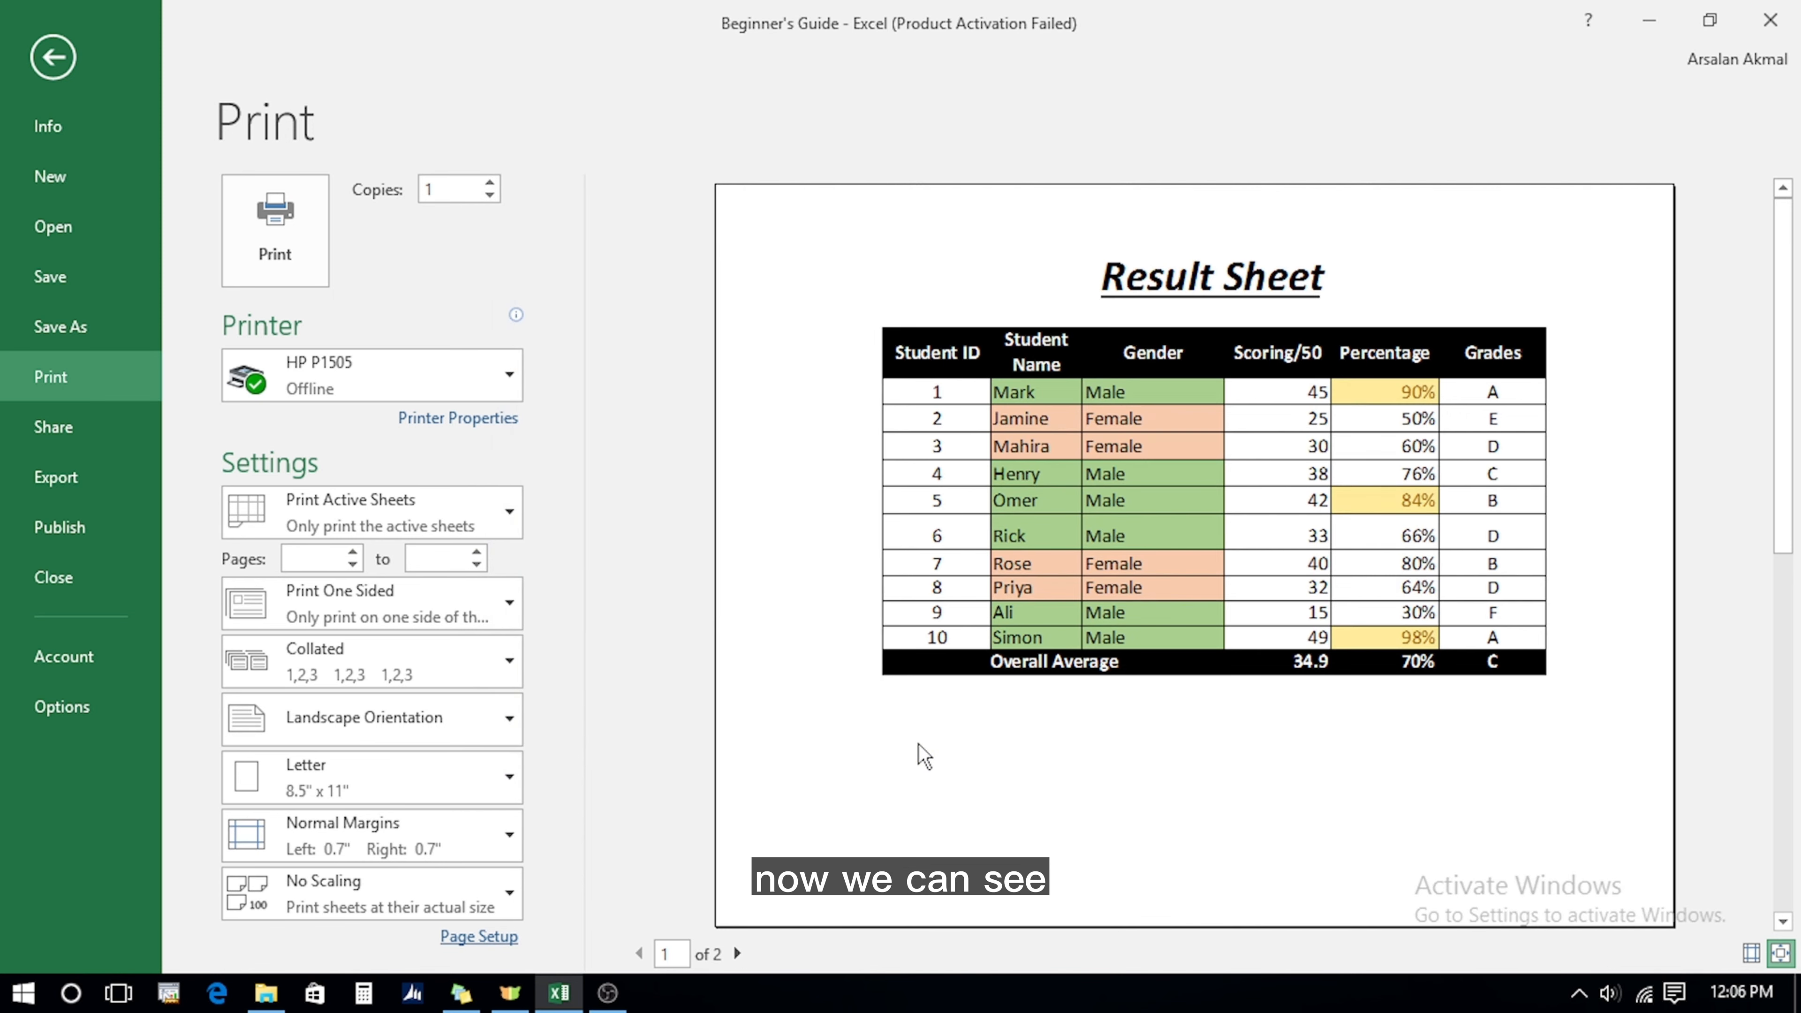
click(737, 954)
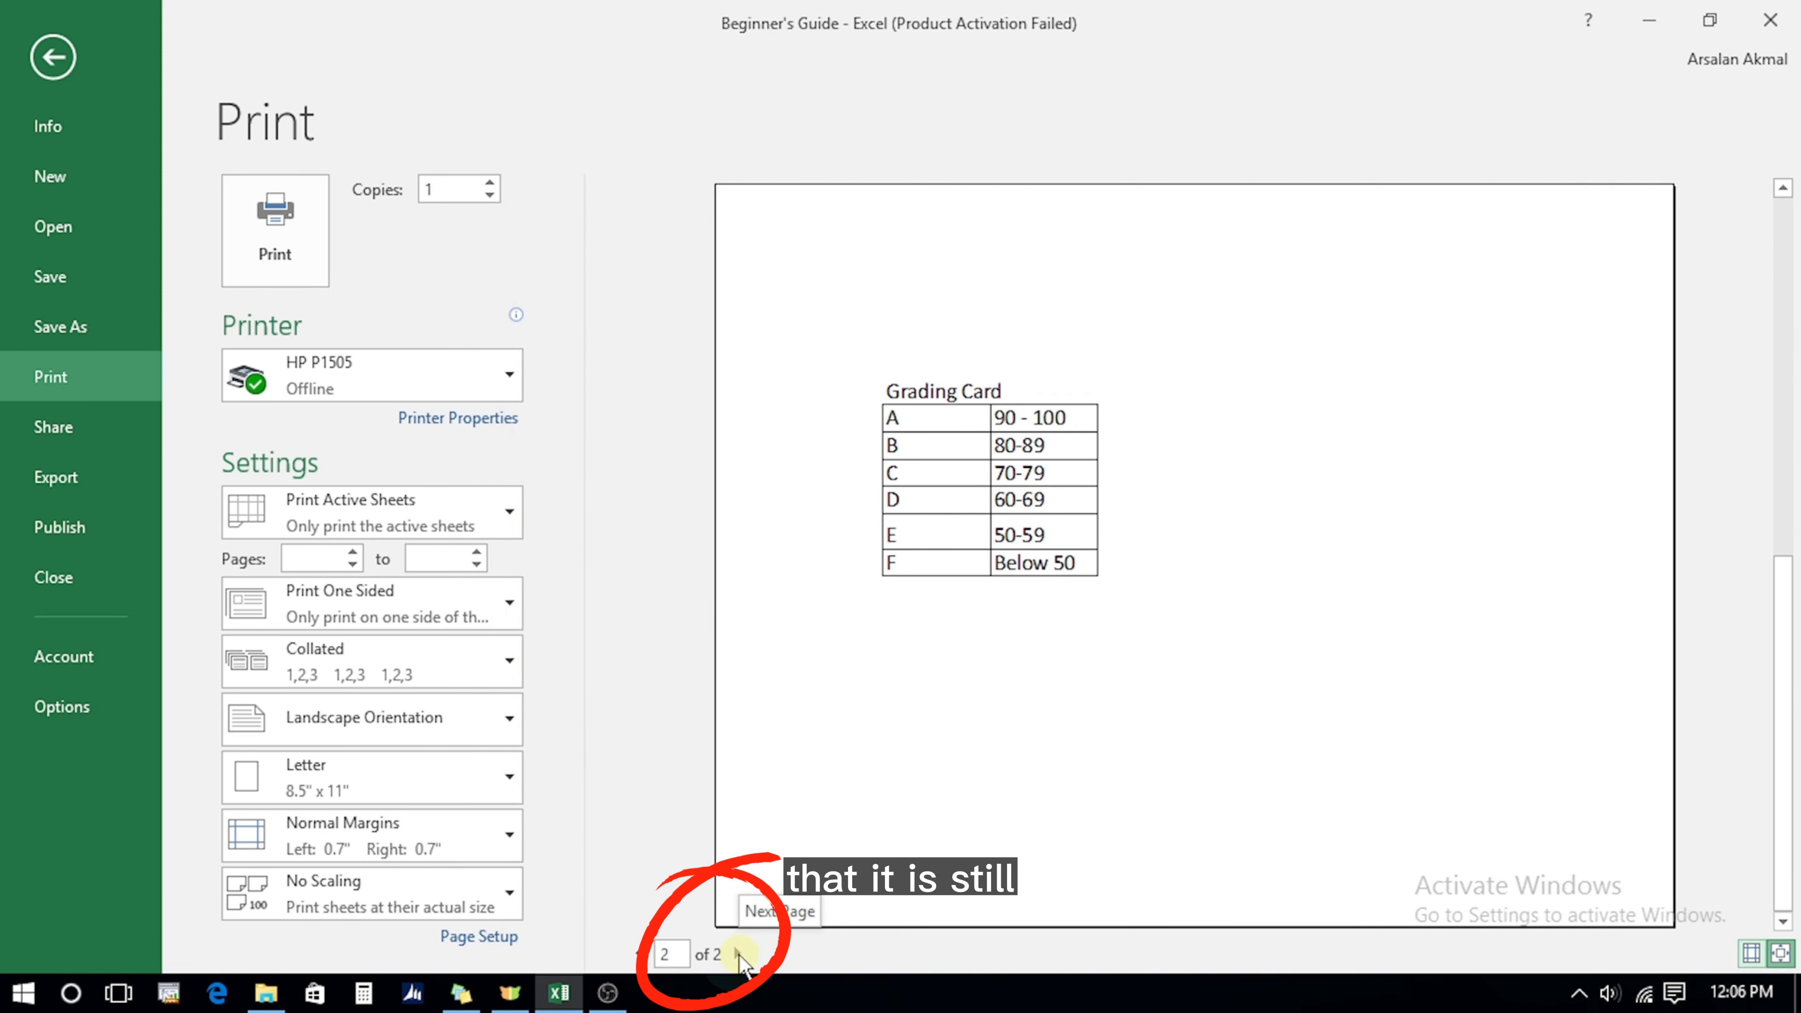
click(637, 954)
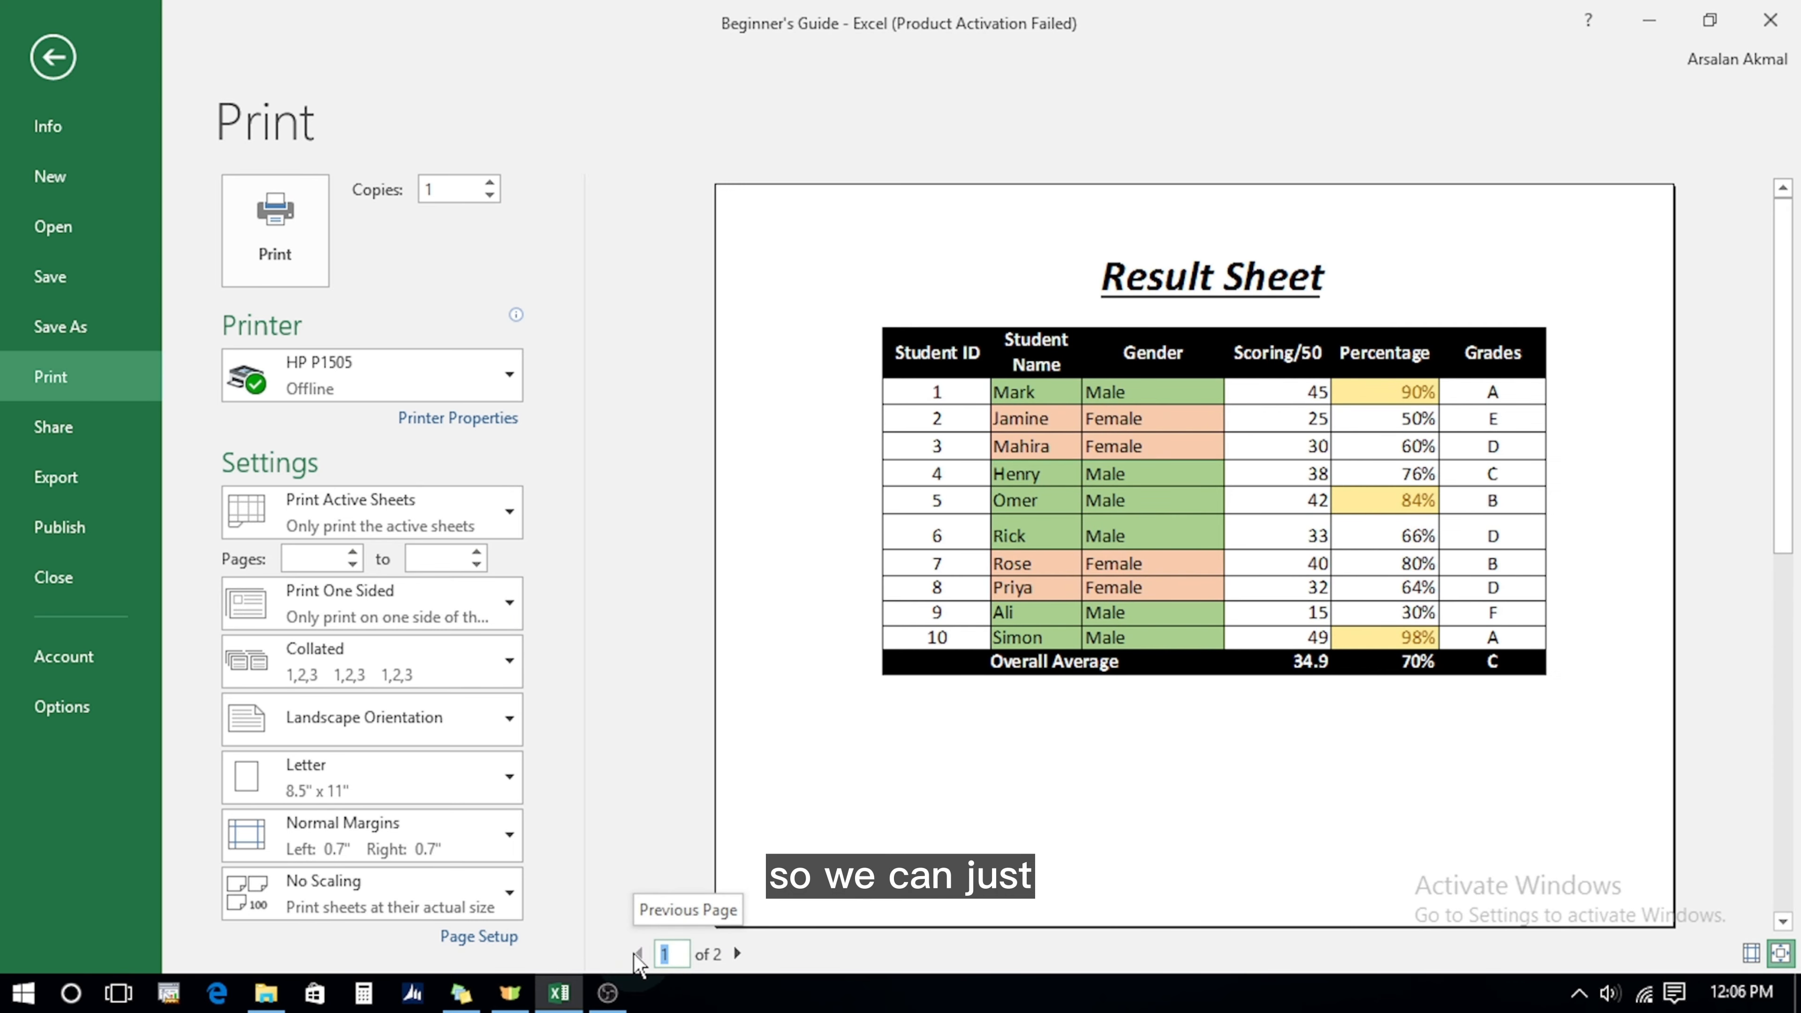
Show the margin guides in the print preview and set the left margin to 0.17" and the right margin to 0.16".
click(1751, 953)
drag(775, 284, 728, 283)
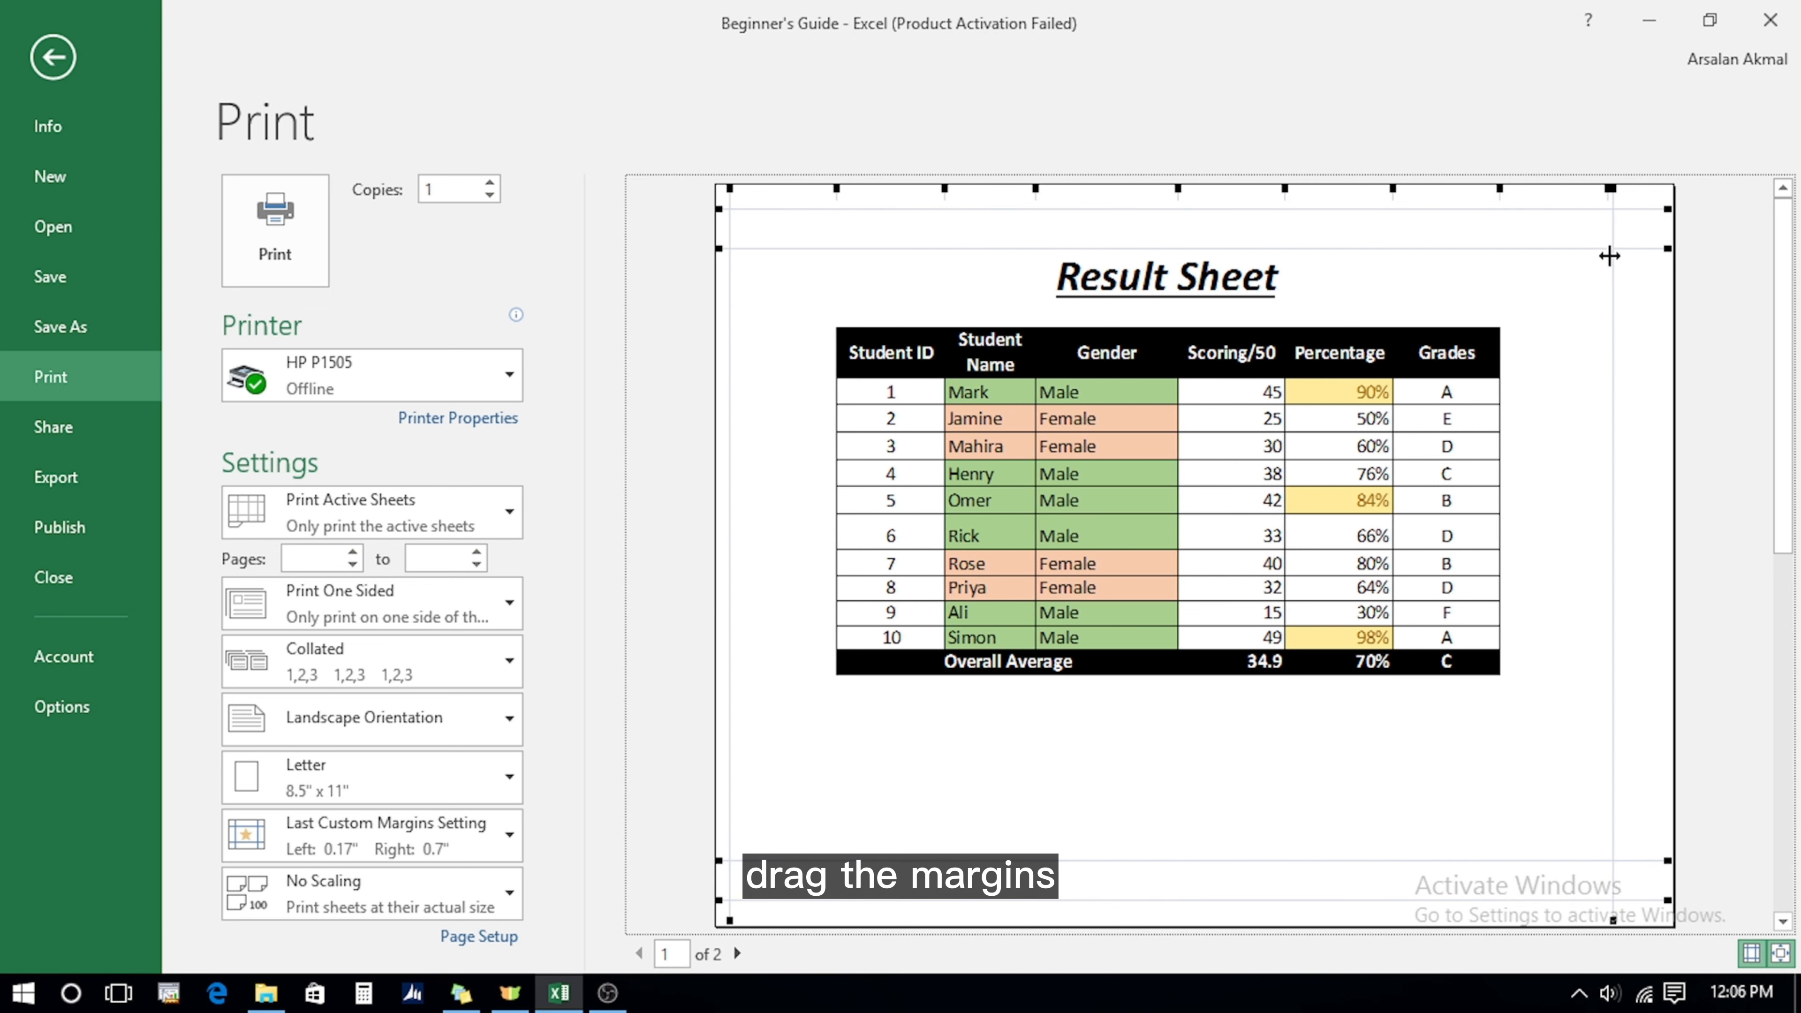
drag(1610, 256, 1659, 290)
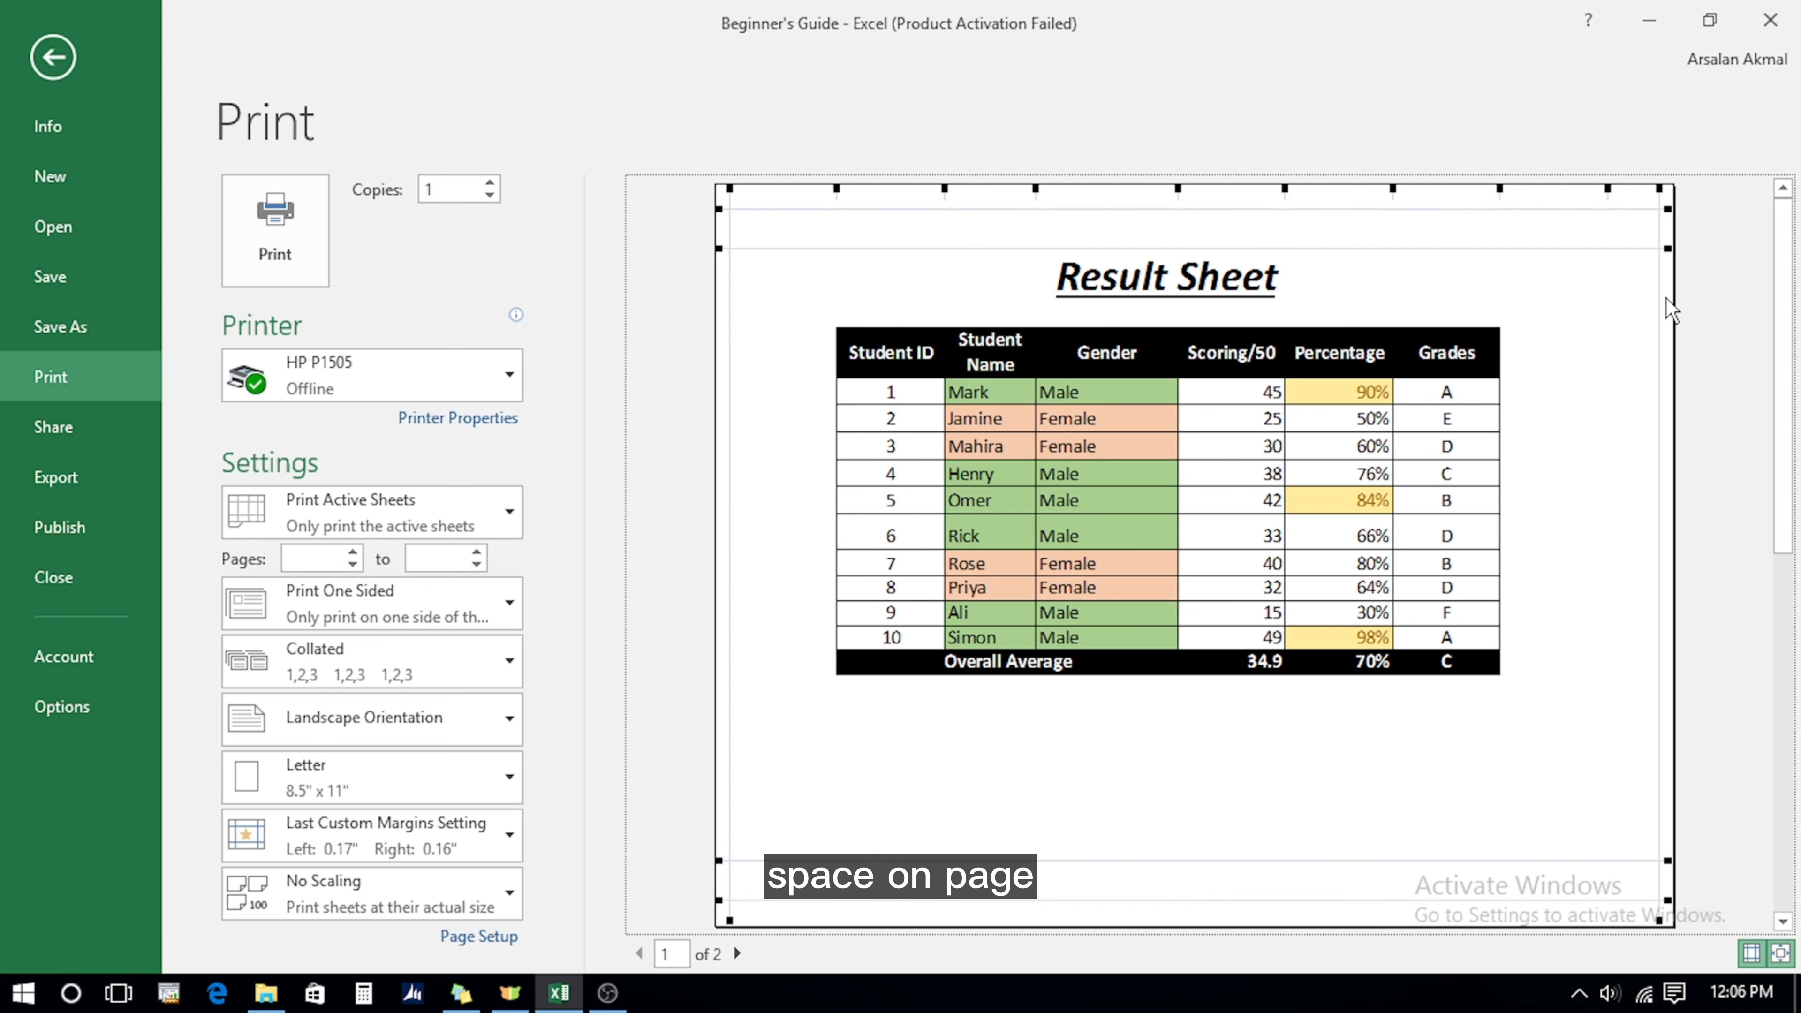
Narrow columns A, H and D in the print preview so the results table and Grading Card fit on one page.
drag(834, 190, 762, 205)
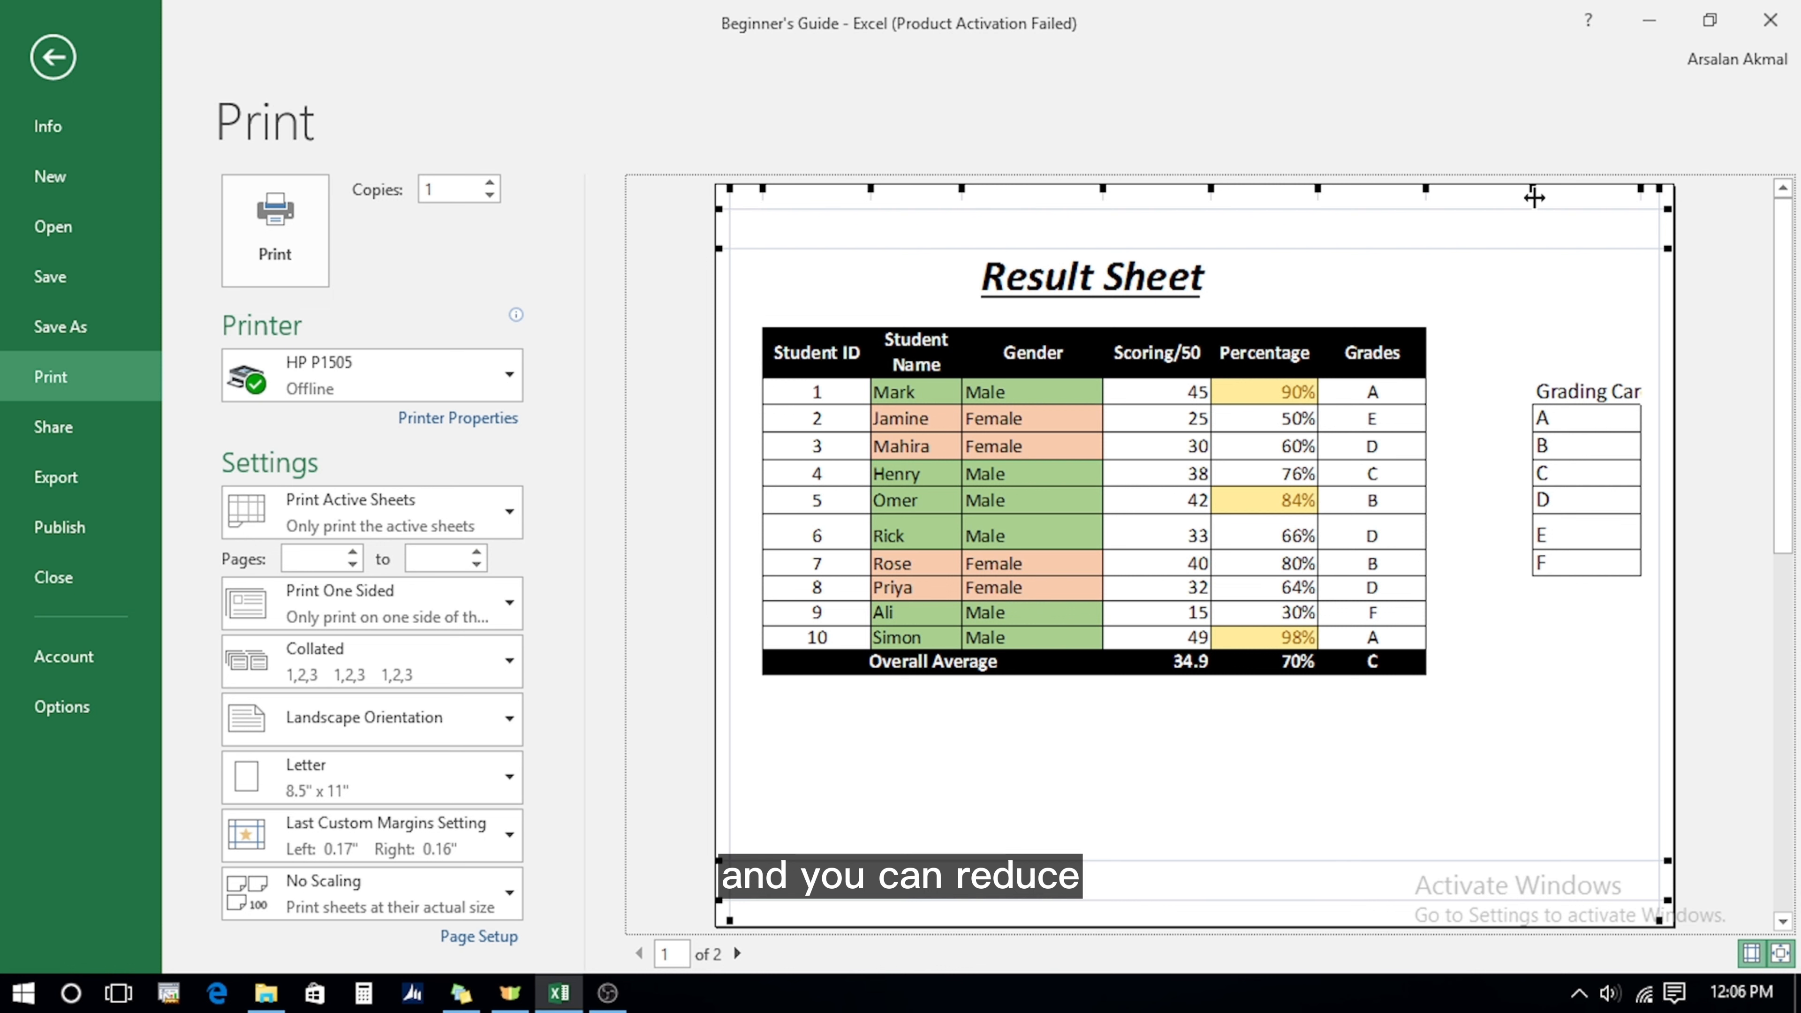
drag(1535, 197, 1460, 221)
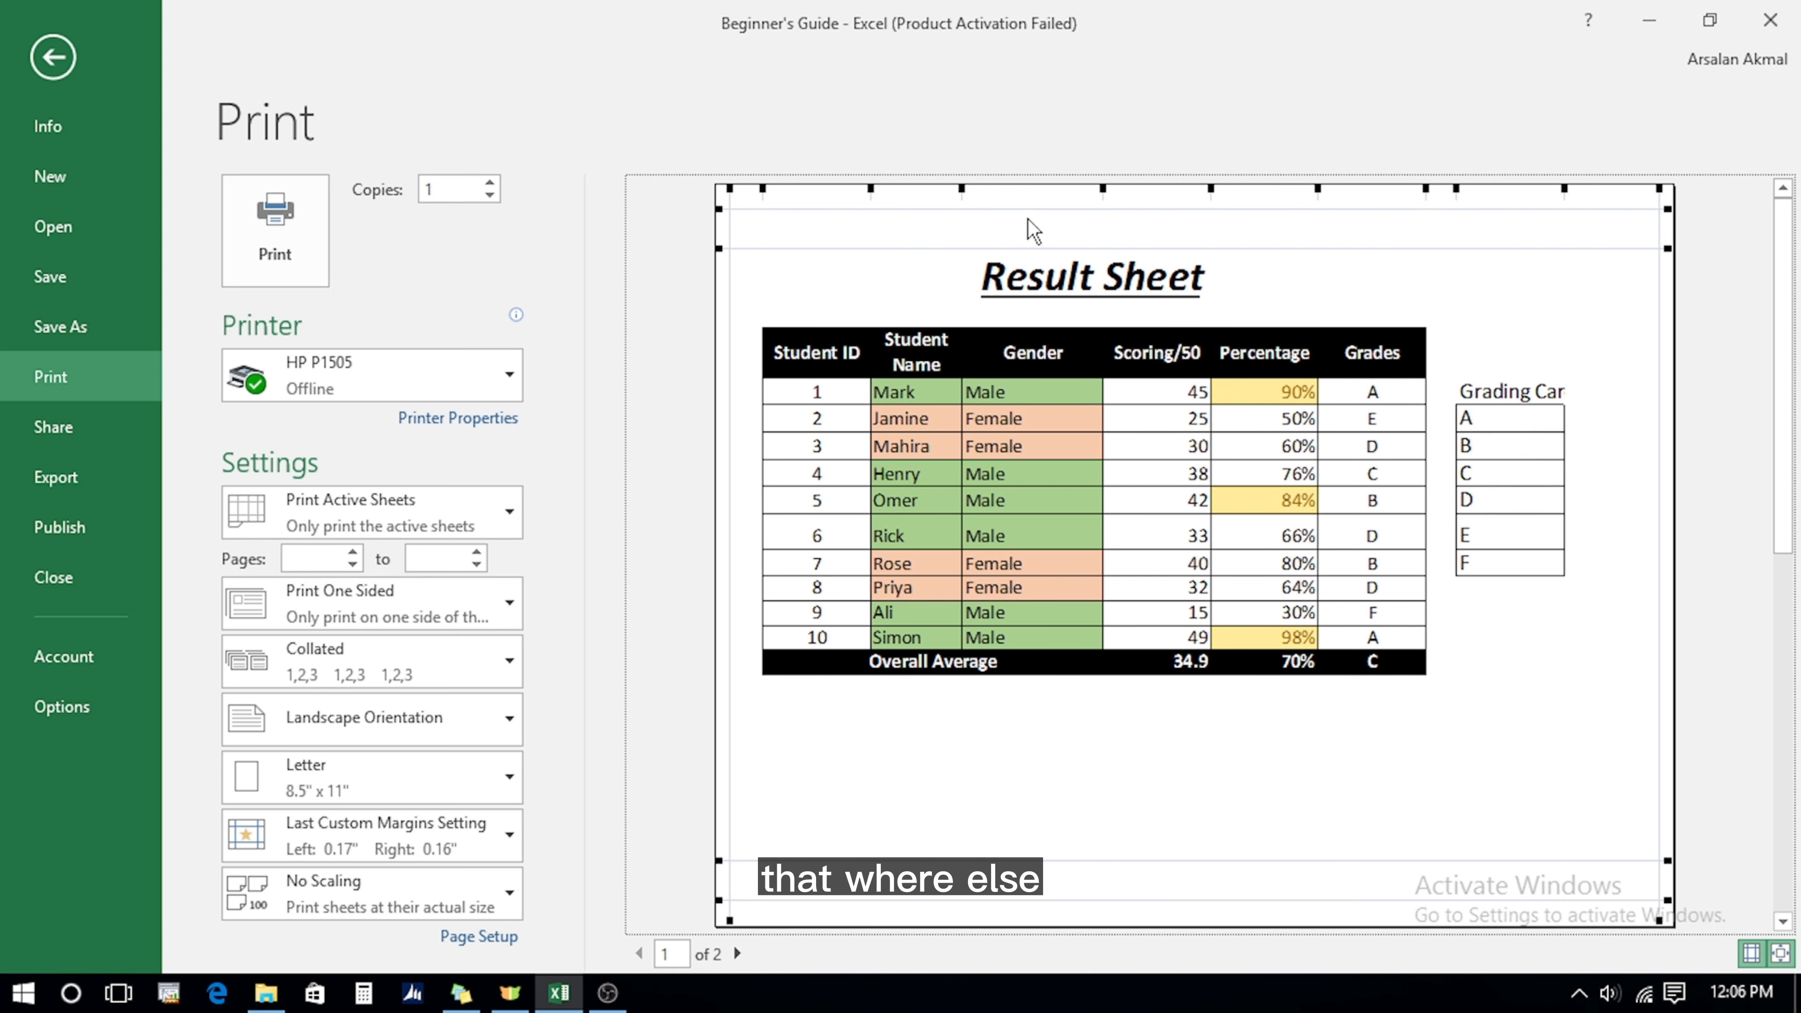
drag(1104, 190, 1056, 189)
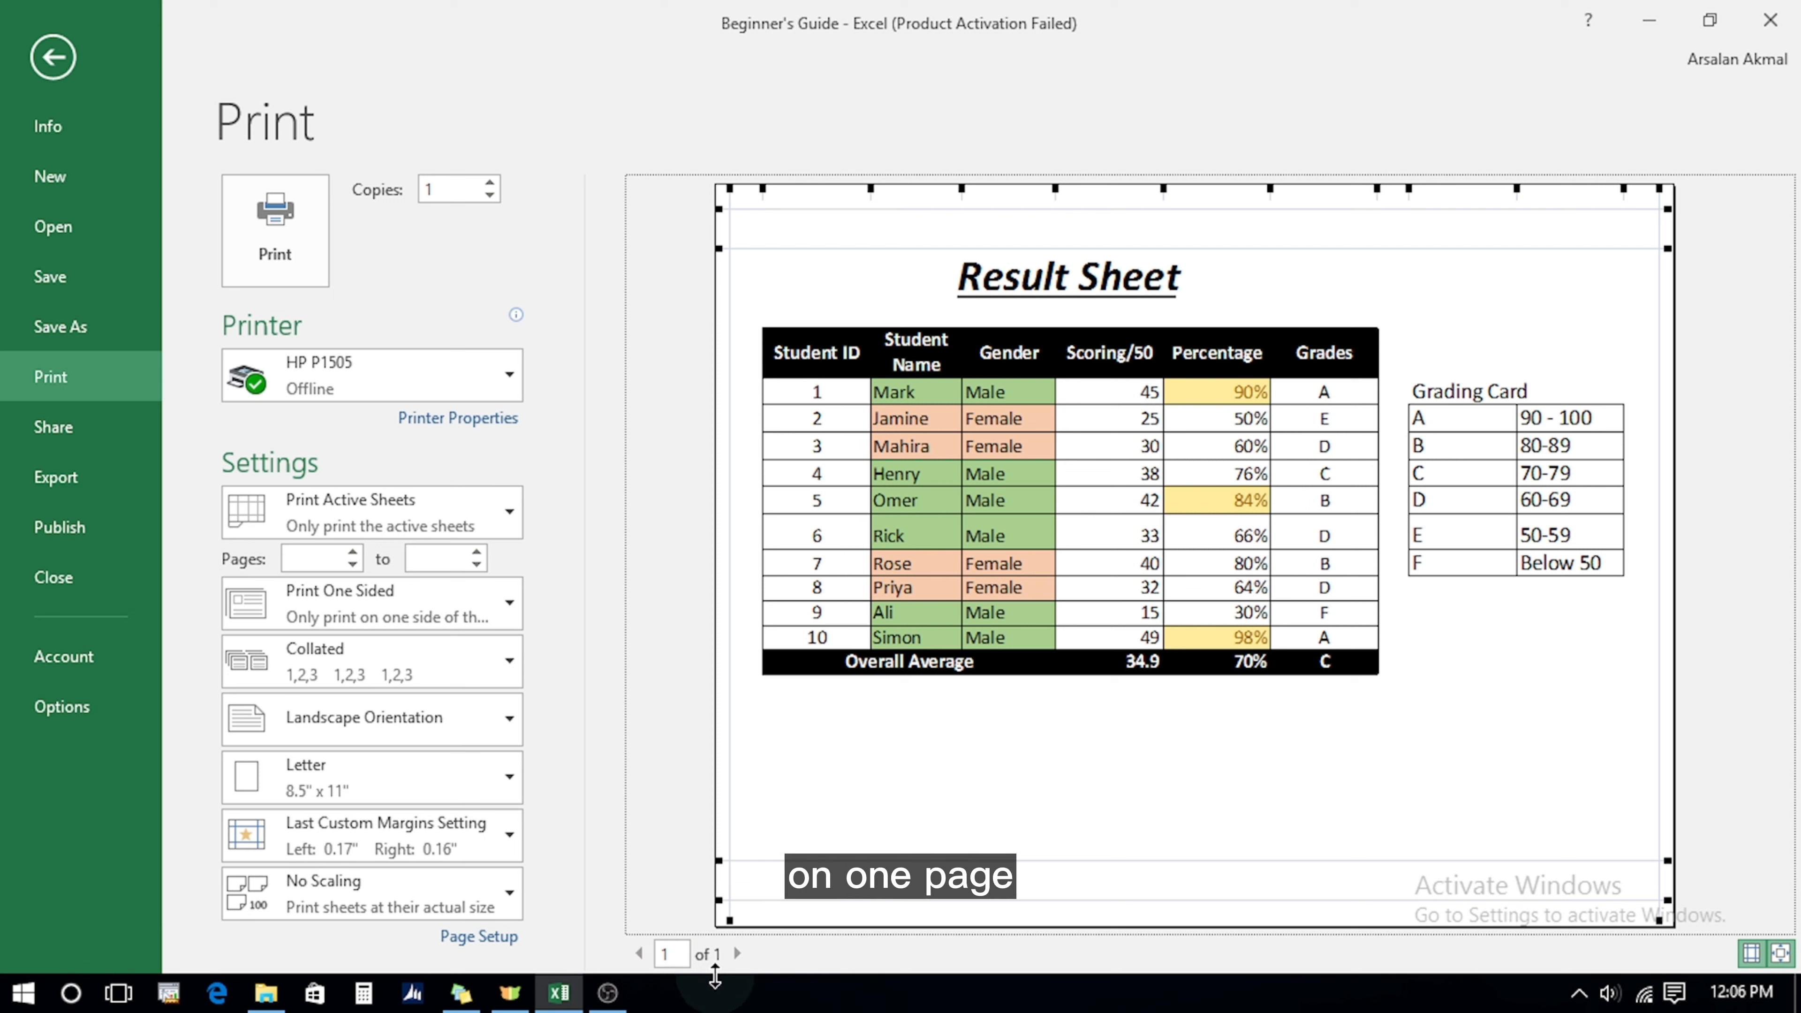
Review the orientation and scaling options in Page Setup and return to the worksheet.
click(496, 938)
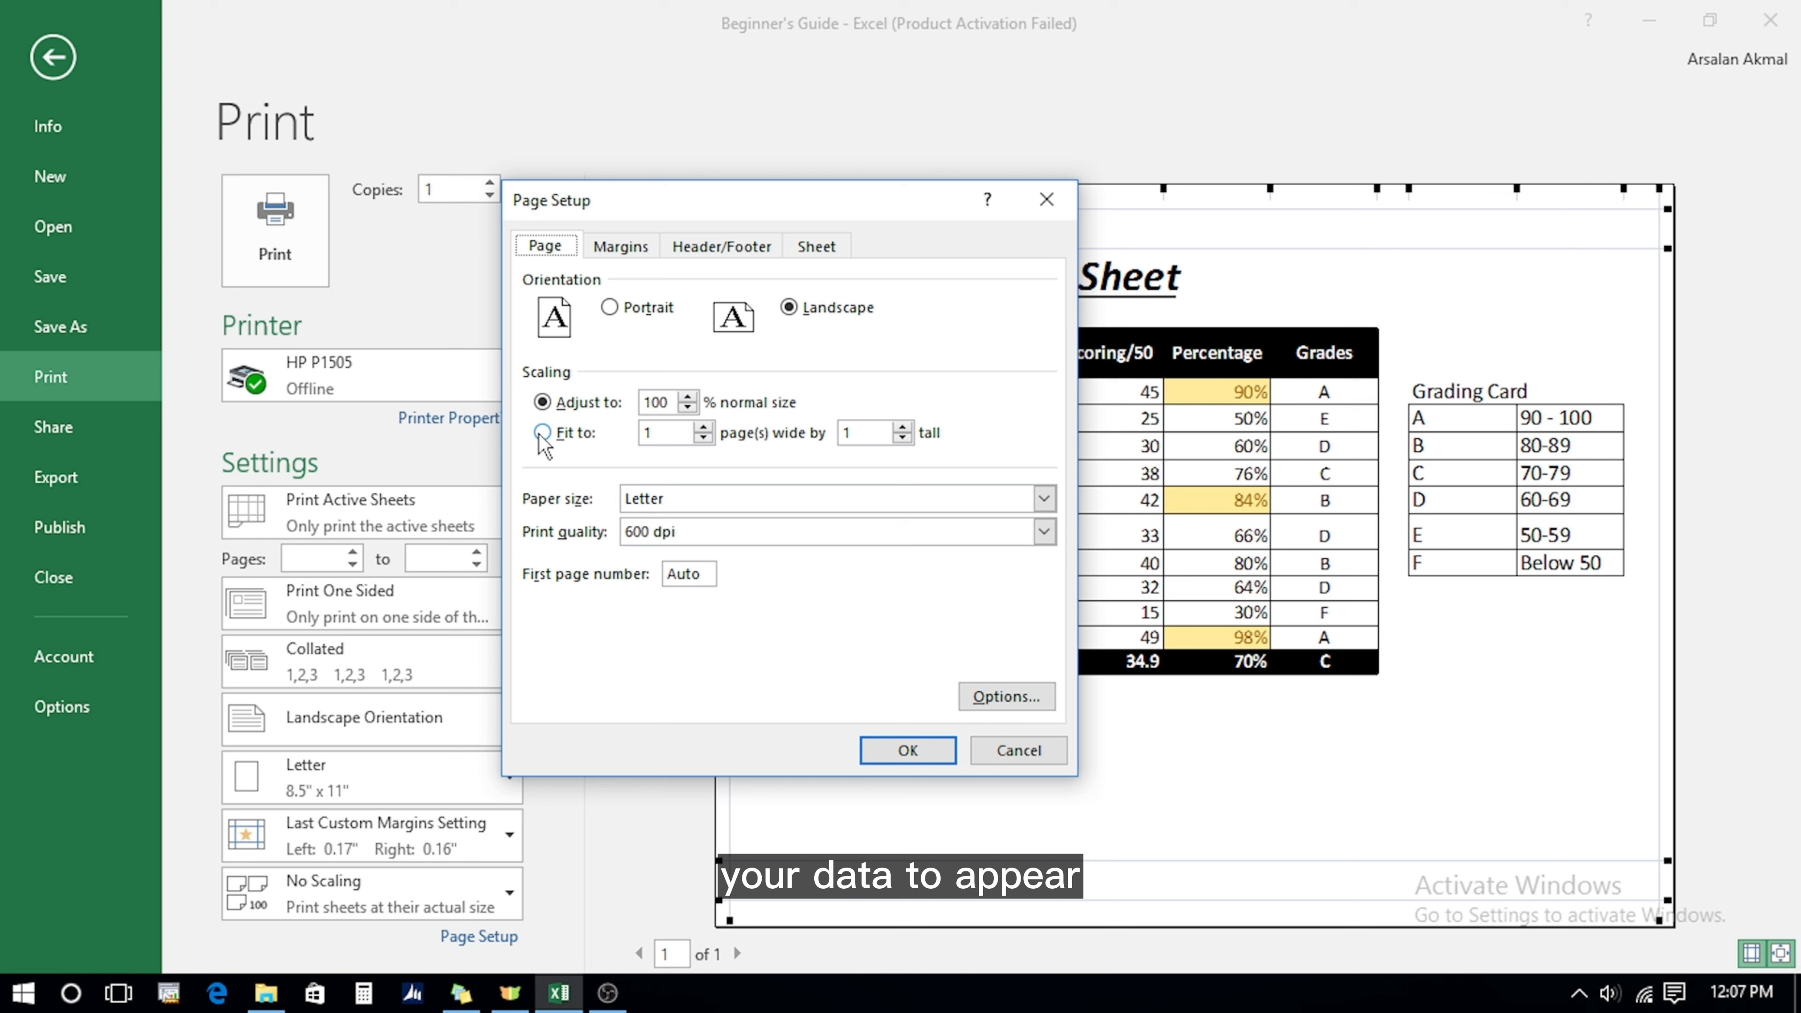
click(917, 753)
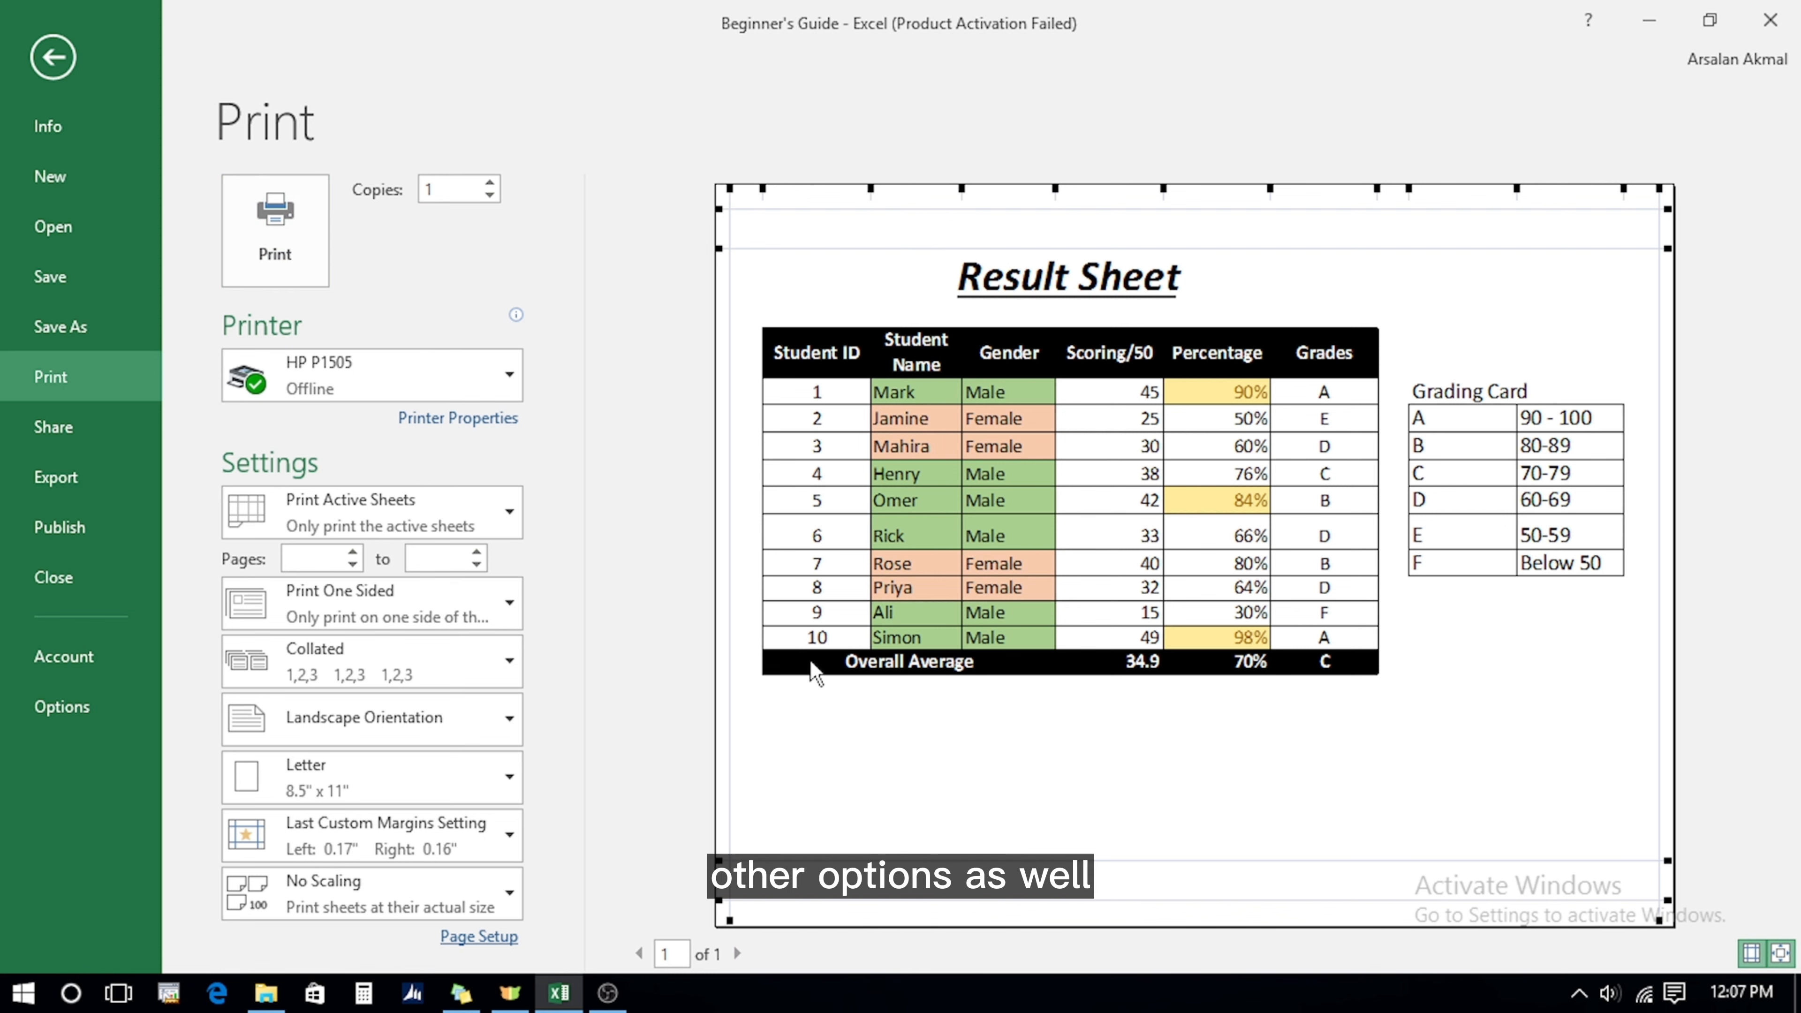
key(Escape)
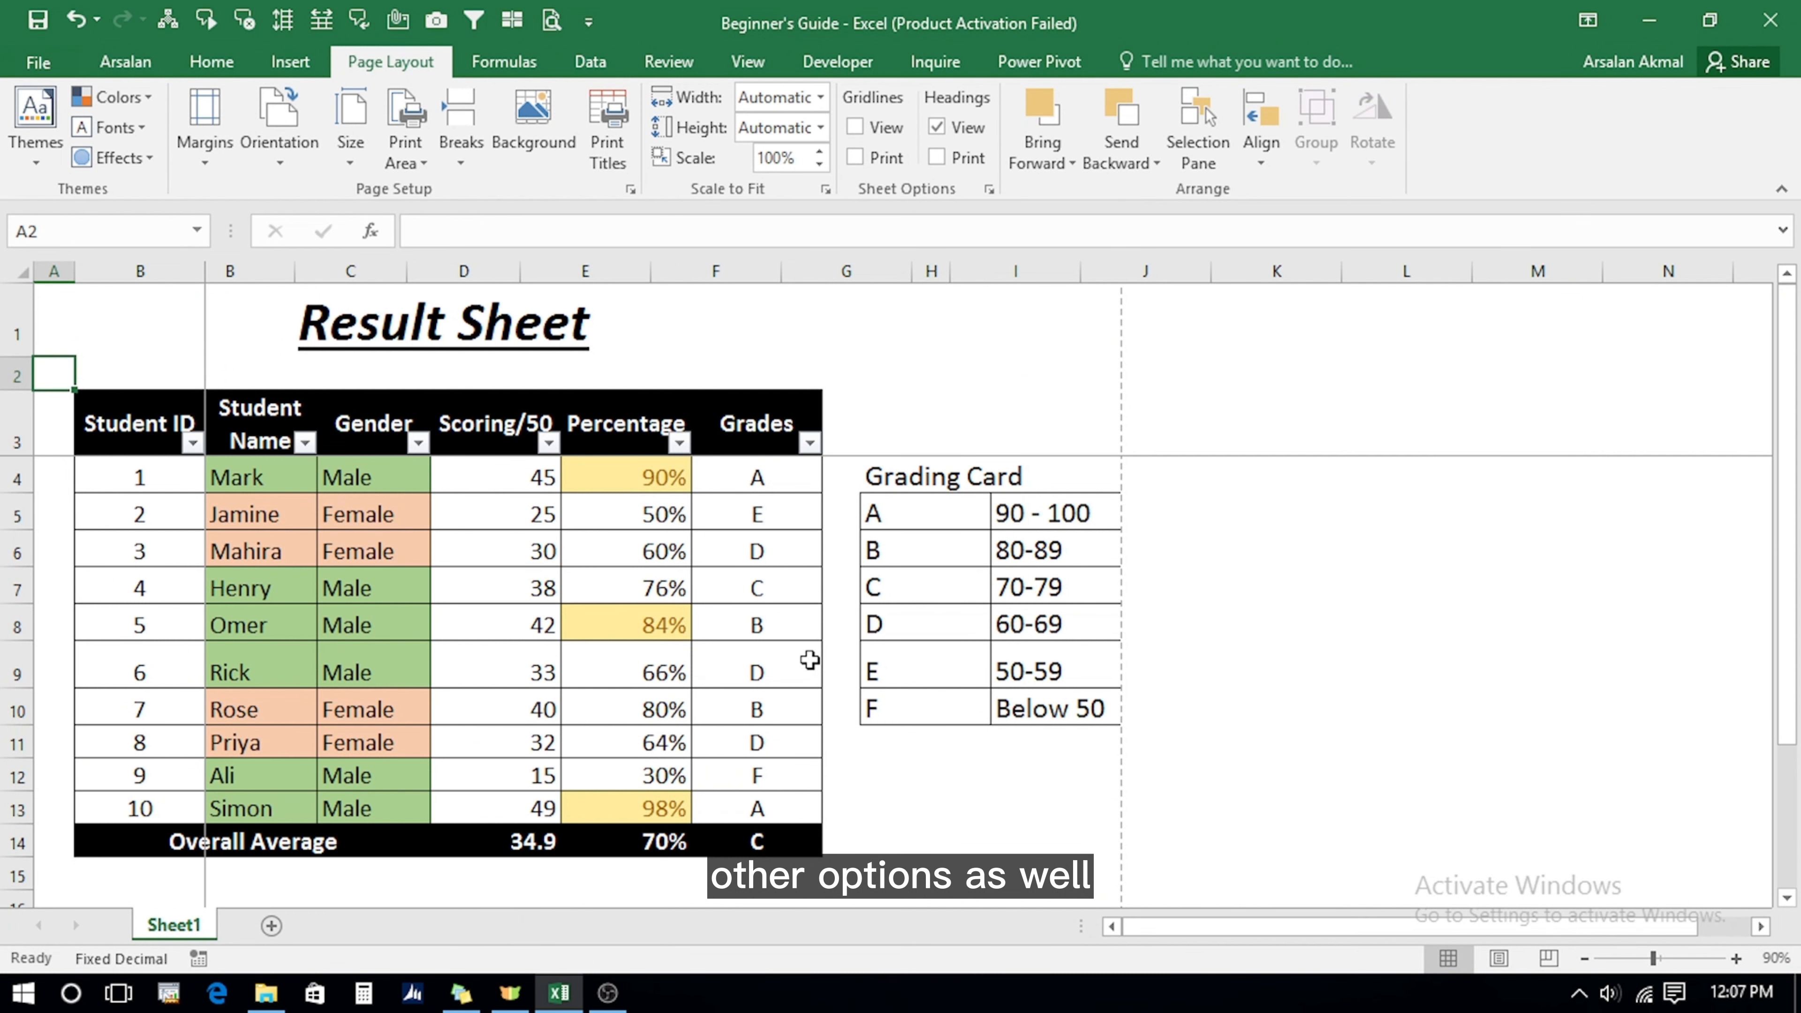
Select the title and results table in B1:G14 and set the printout to Print Selection, leaving out the Grading Card.
click(981, 536)
key(Left)
key(Left)
key(Left)
key(Left)
key(Left)
key(Left)
key(Up)
key(Up)
key(Up)
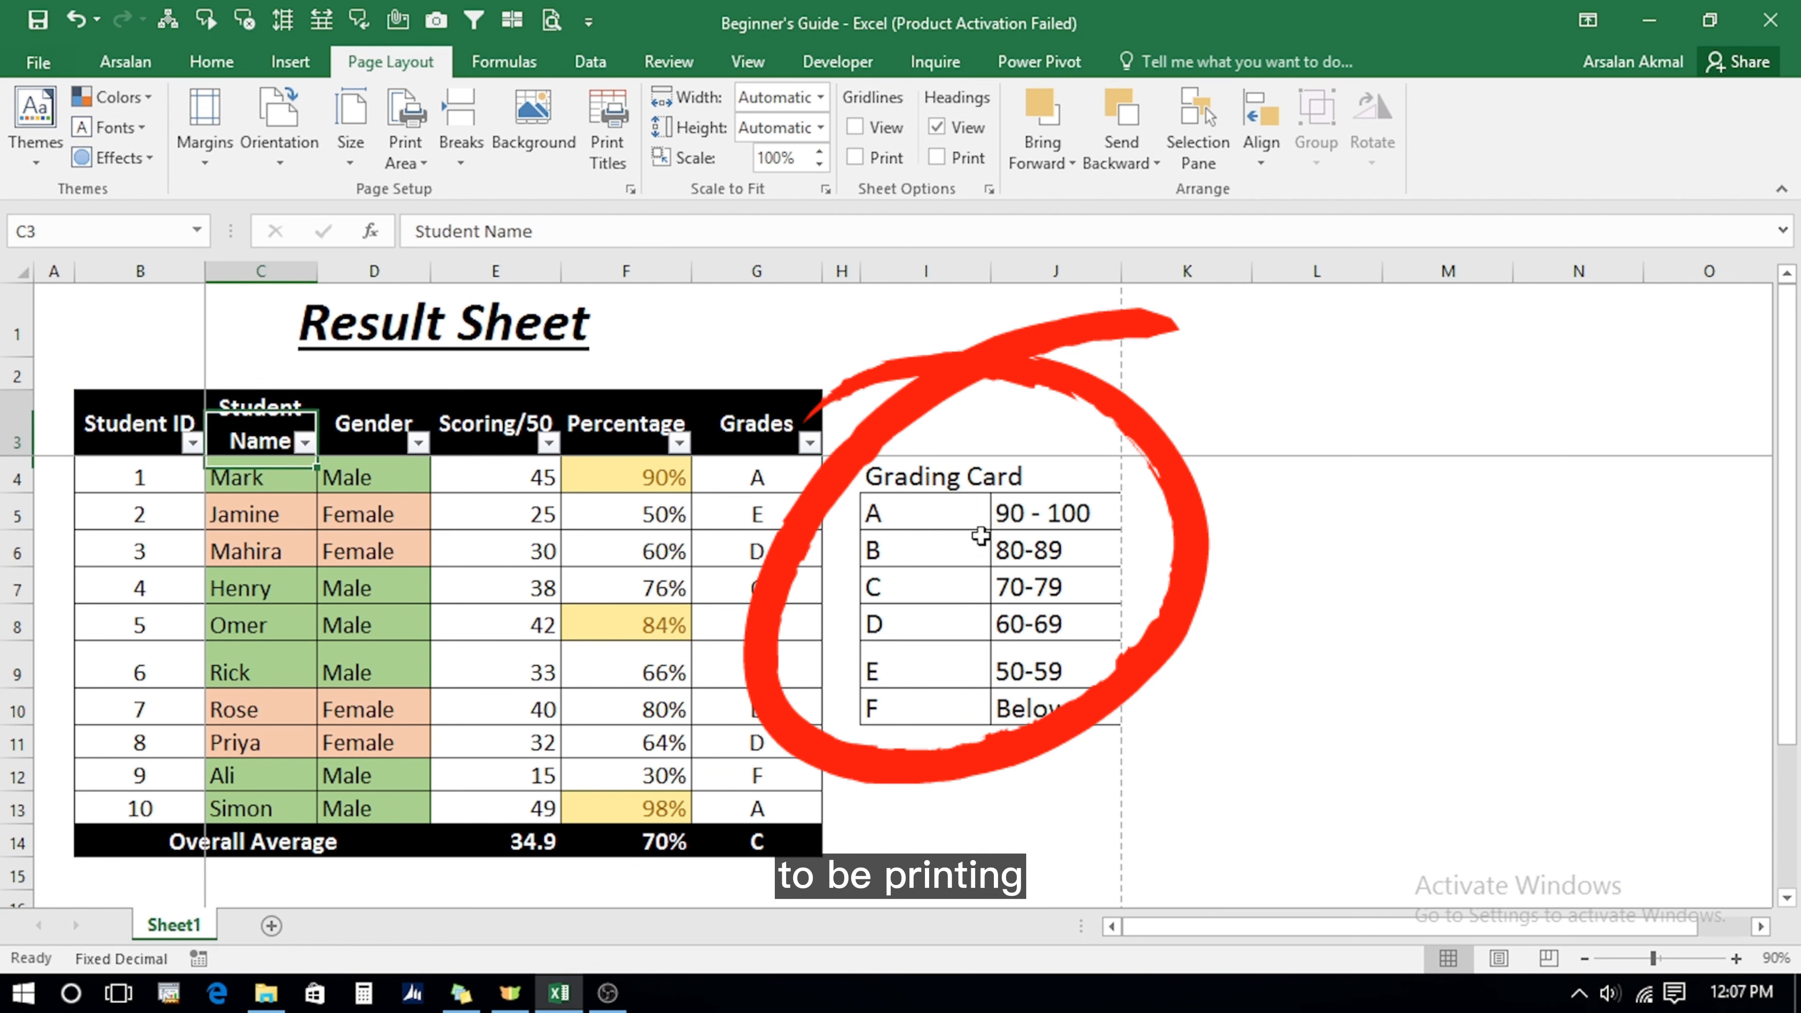
key(Up)
key(Up)
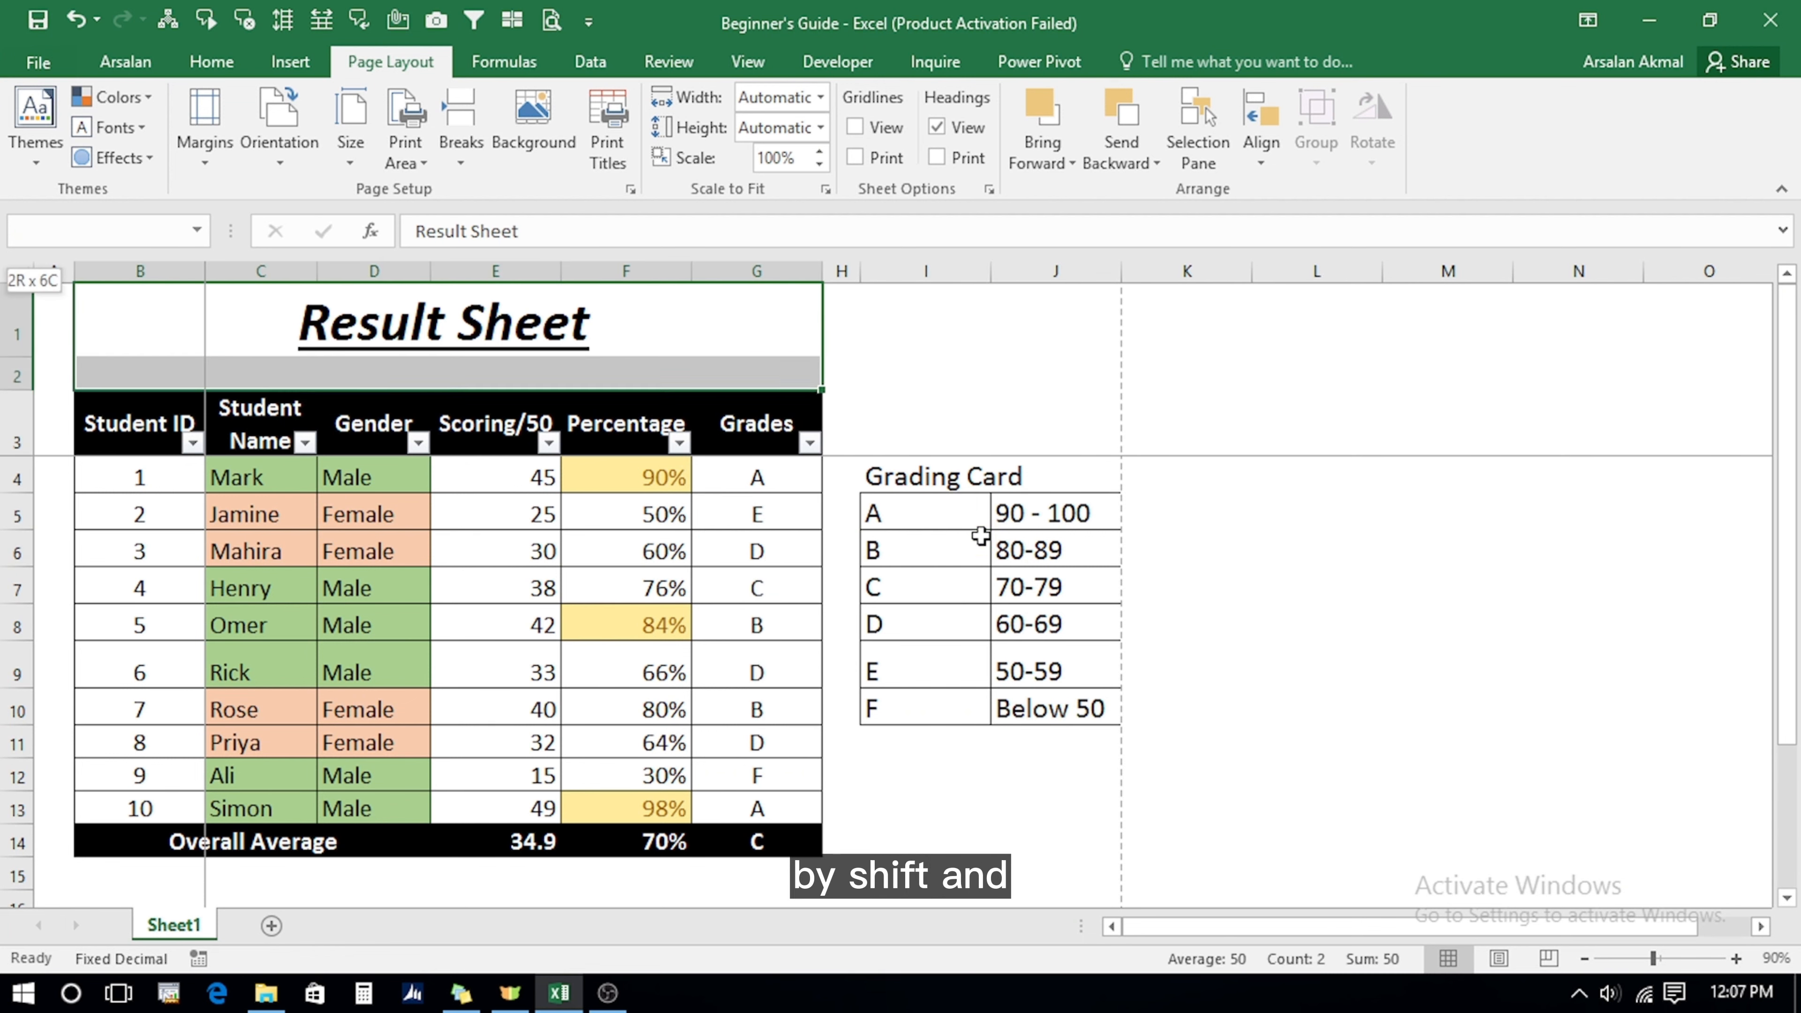
key(shift+Down)
key(shift+Down)
key(shift+Down)
key(shift+Down)
key(shift+Down)
key(shift+Down)
key(shift+Down)
key(shift+Down)
key(shift+Down)
key(shift+Down)
key(shift+Down)
key(shift+Down)
key(shift+Down)
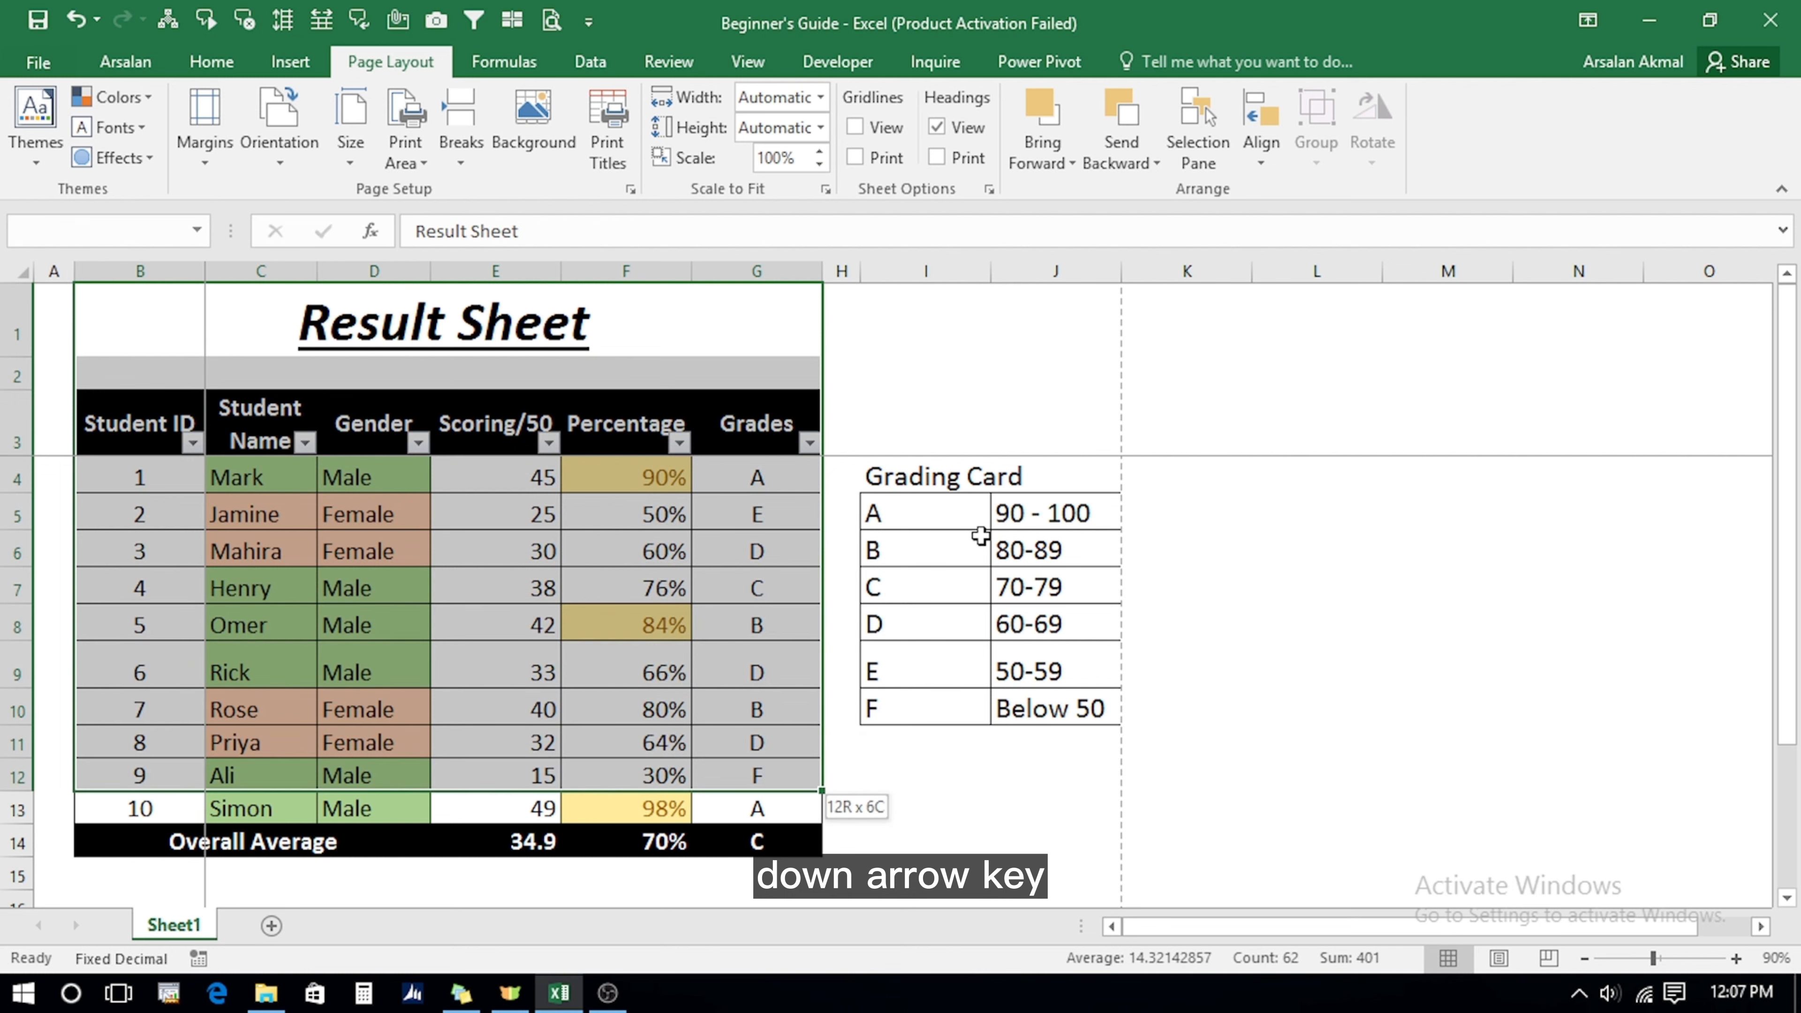
click(630, 190)
click(872, 696)
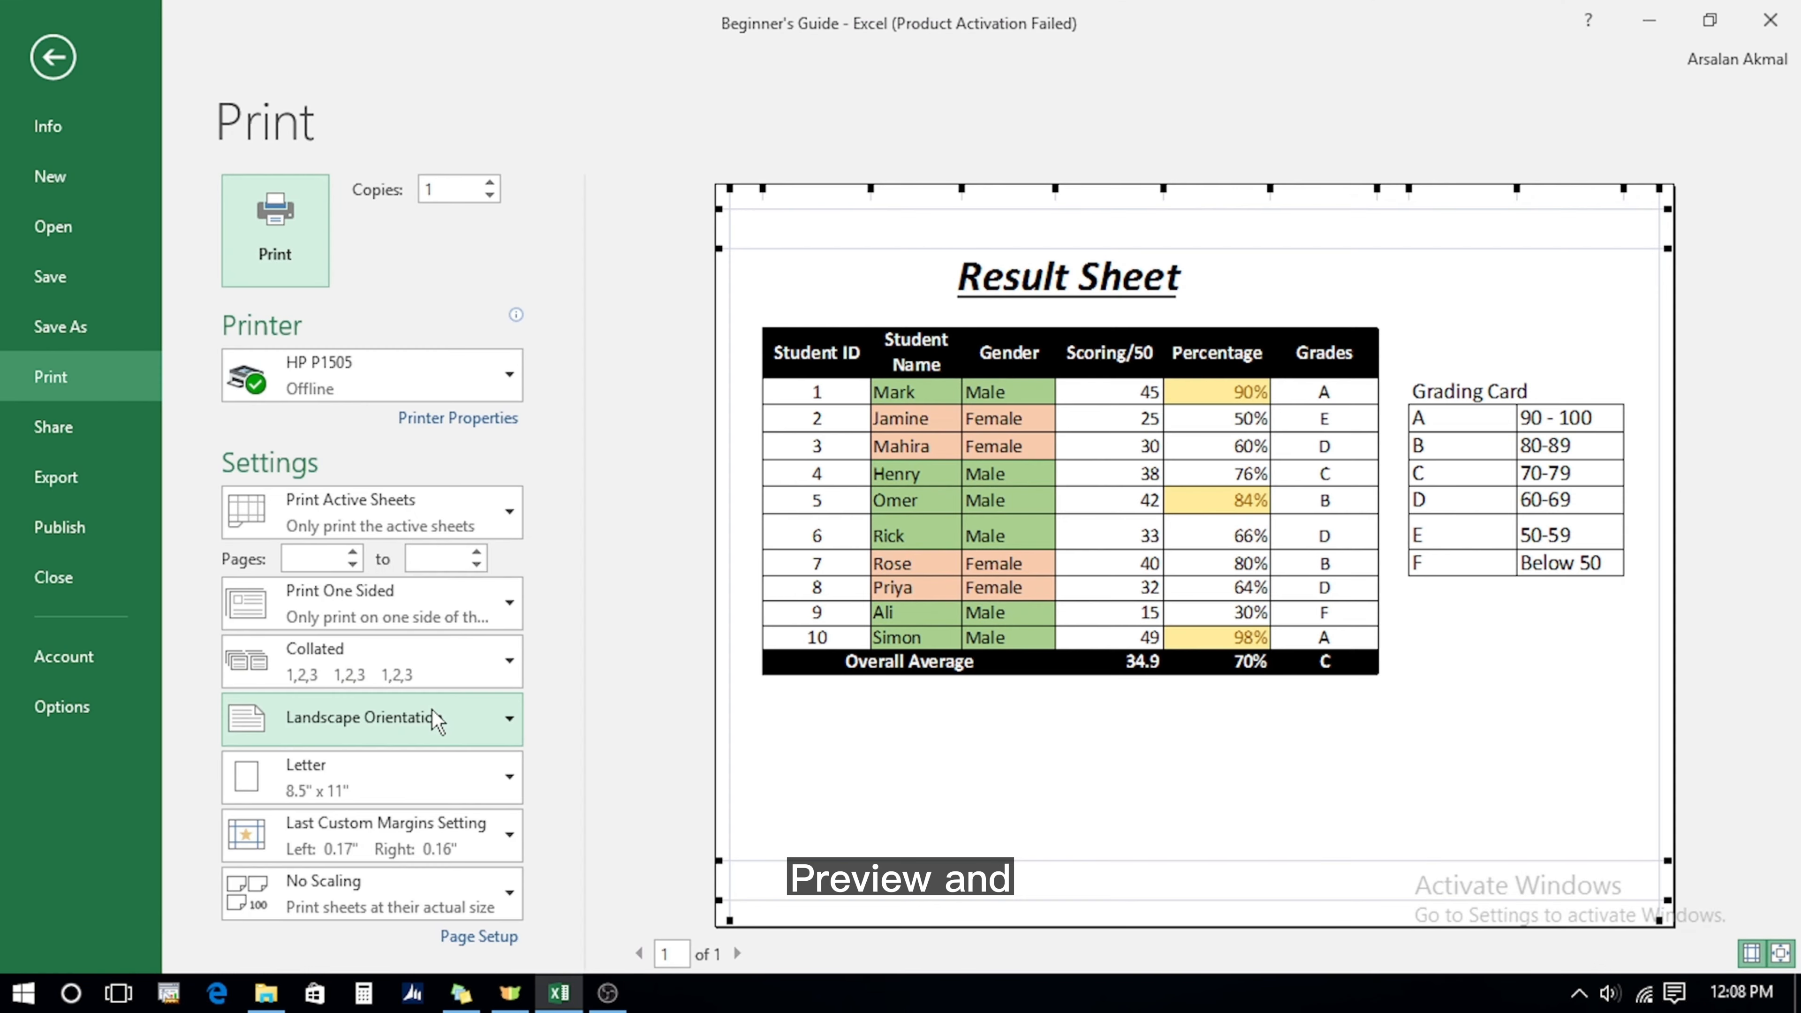
click(512, 513)
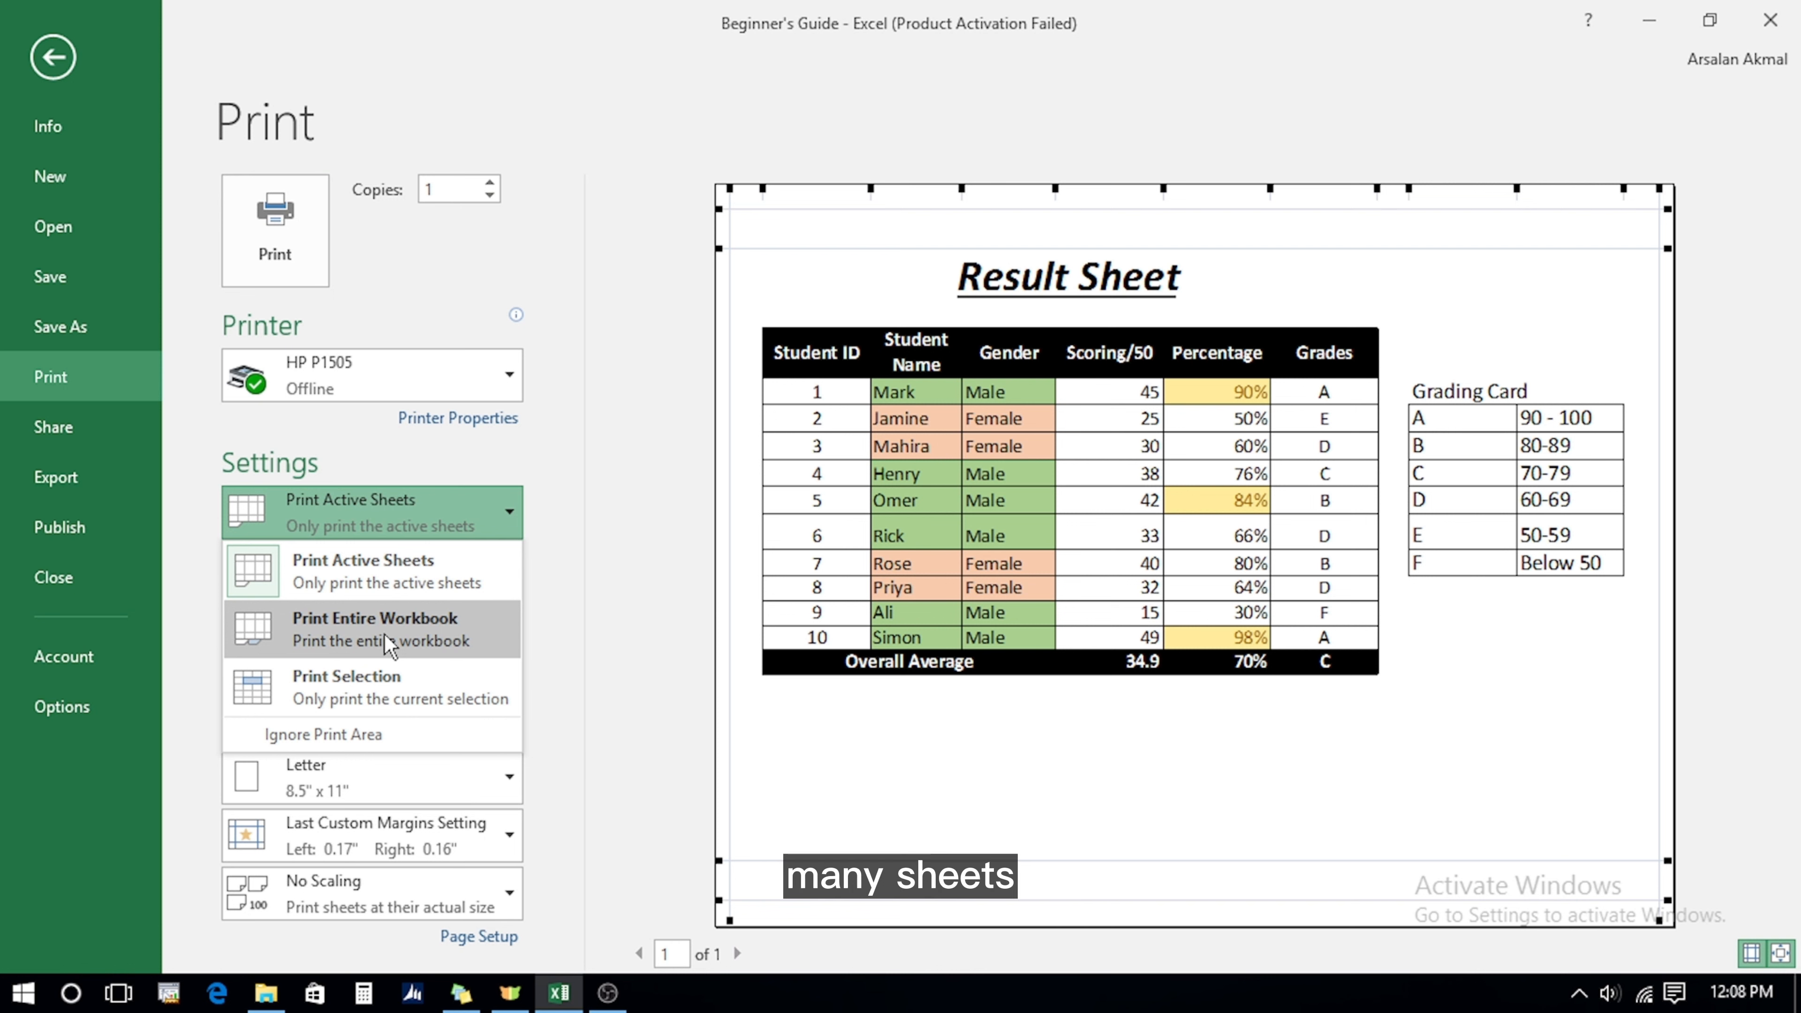
click(370, 685)
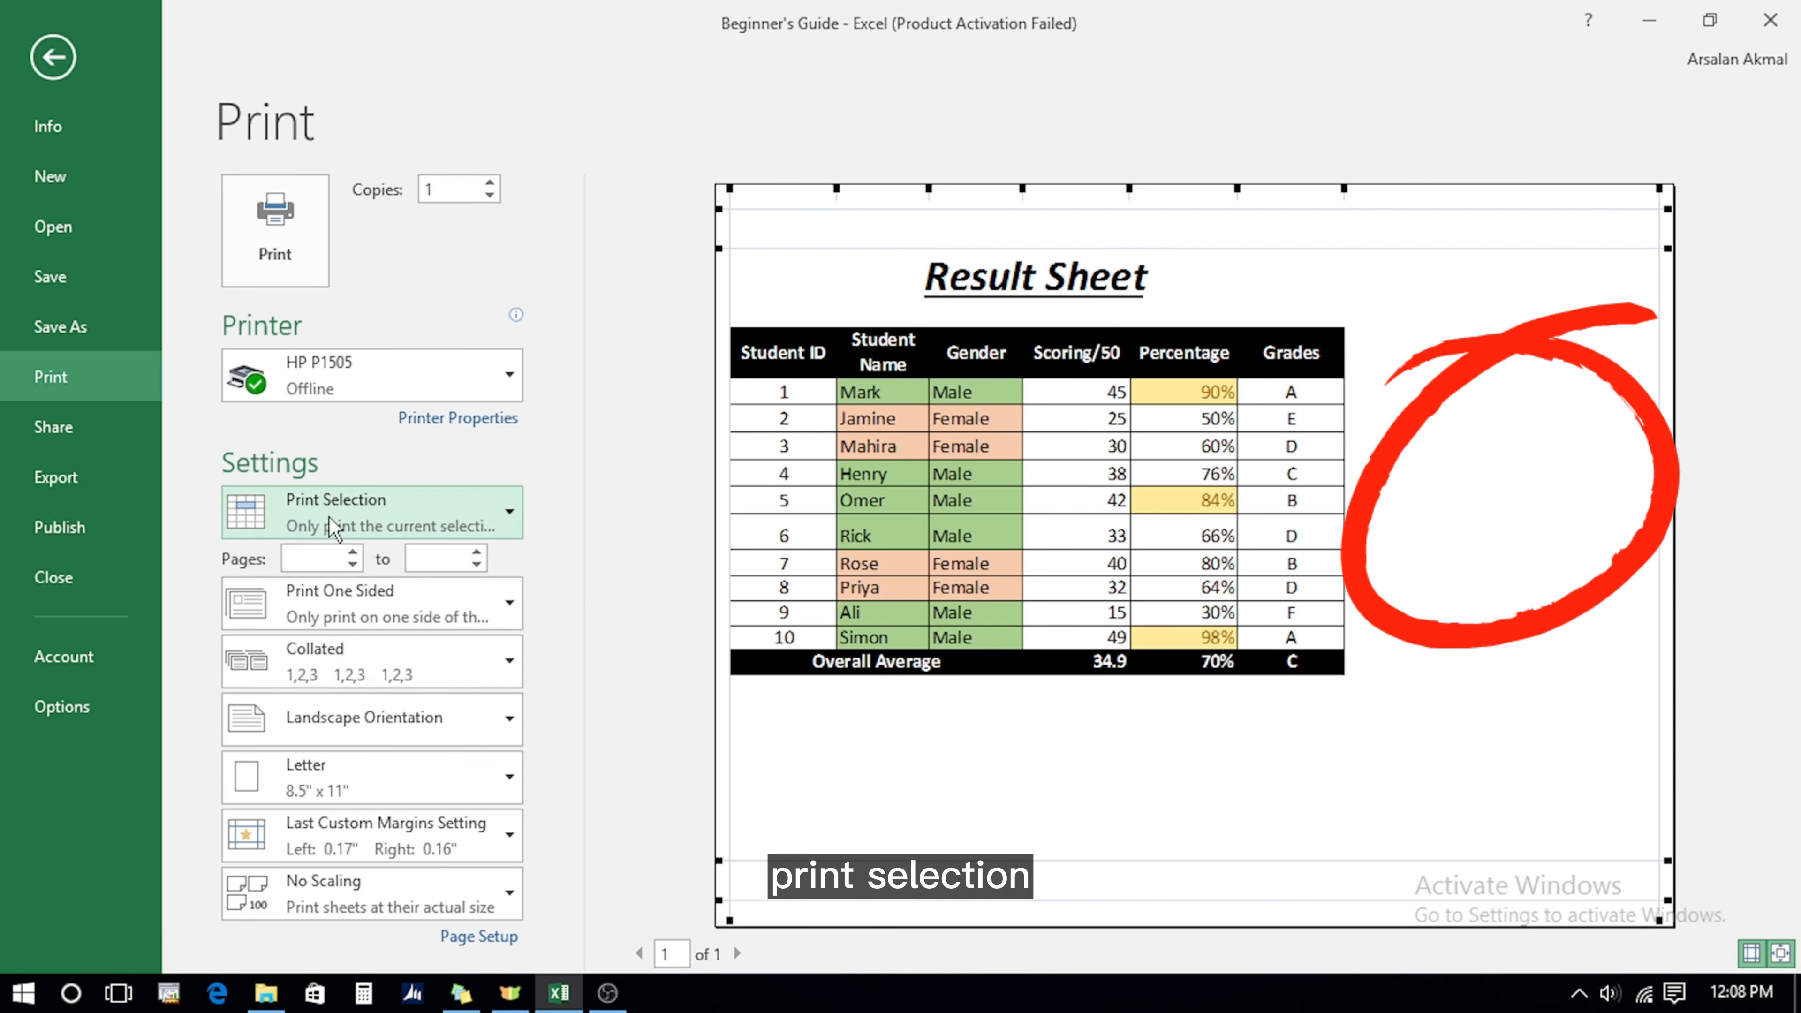
Compare the print previews of Print Active Sheets and Print Selection, keep Print Selection, and return to the worksheet.
click(509, 510)
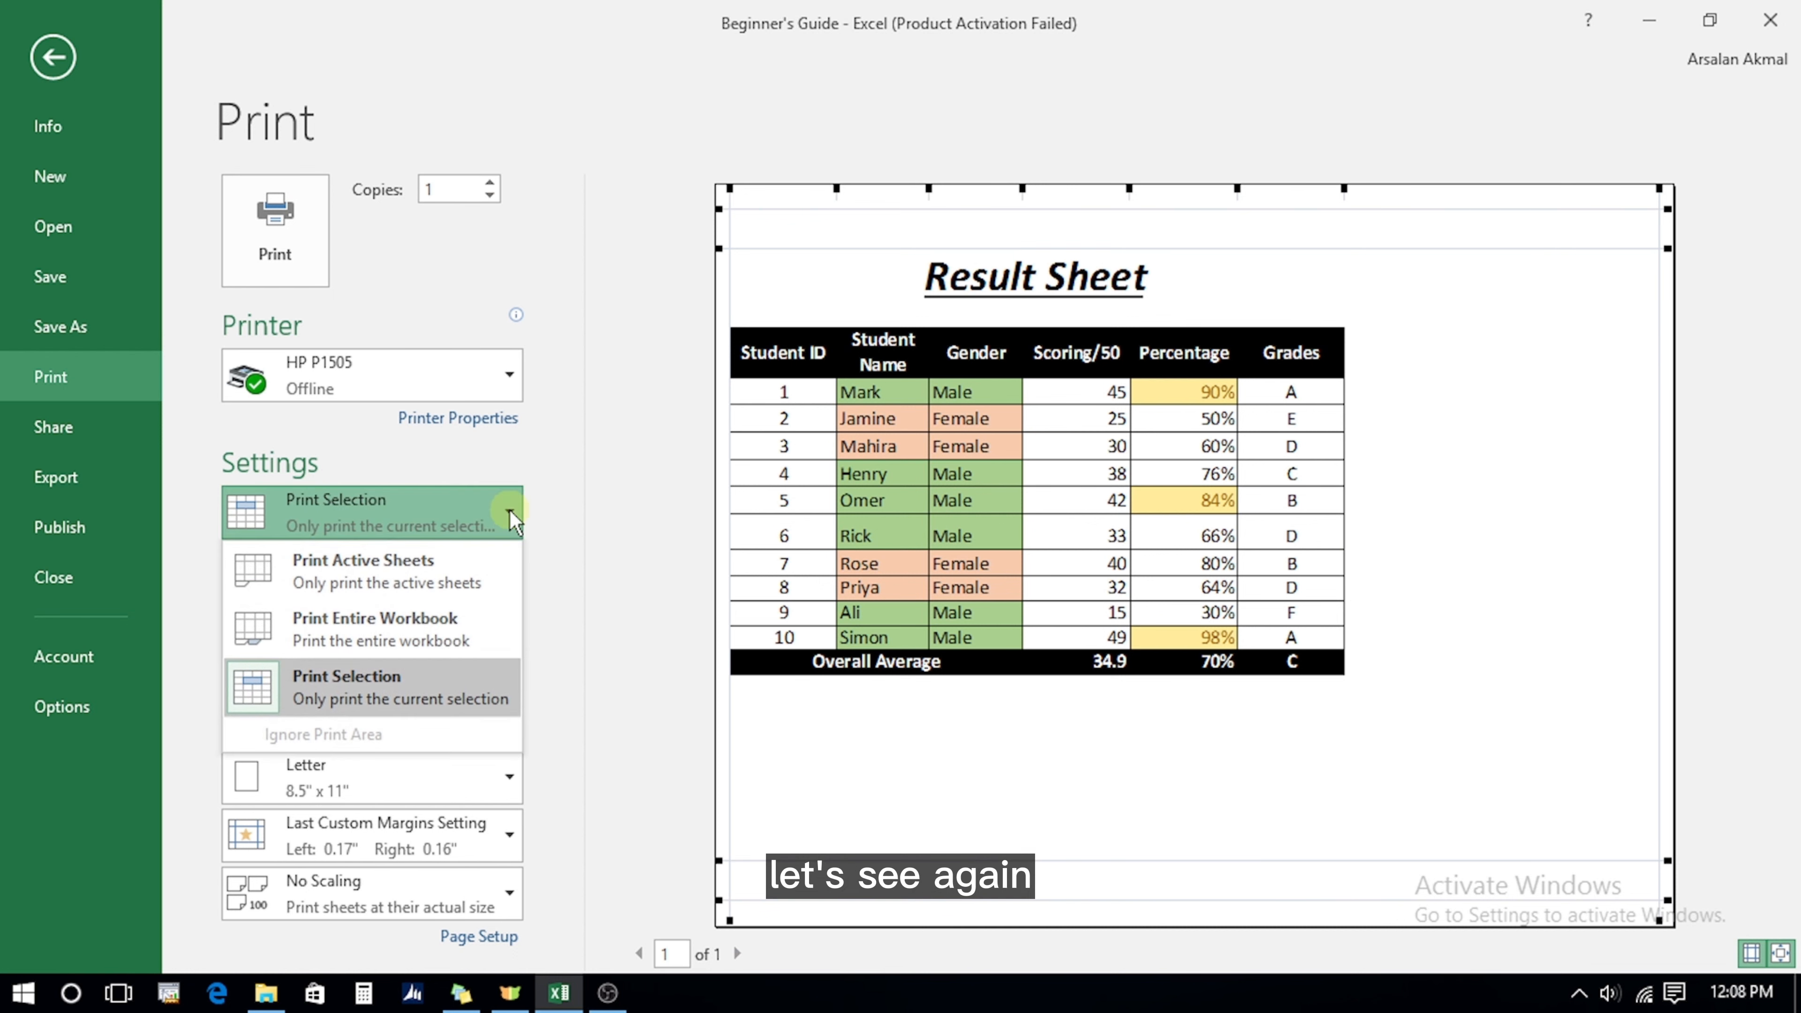
click(412, 572)
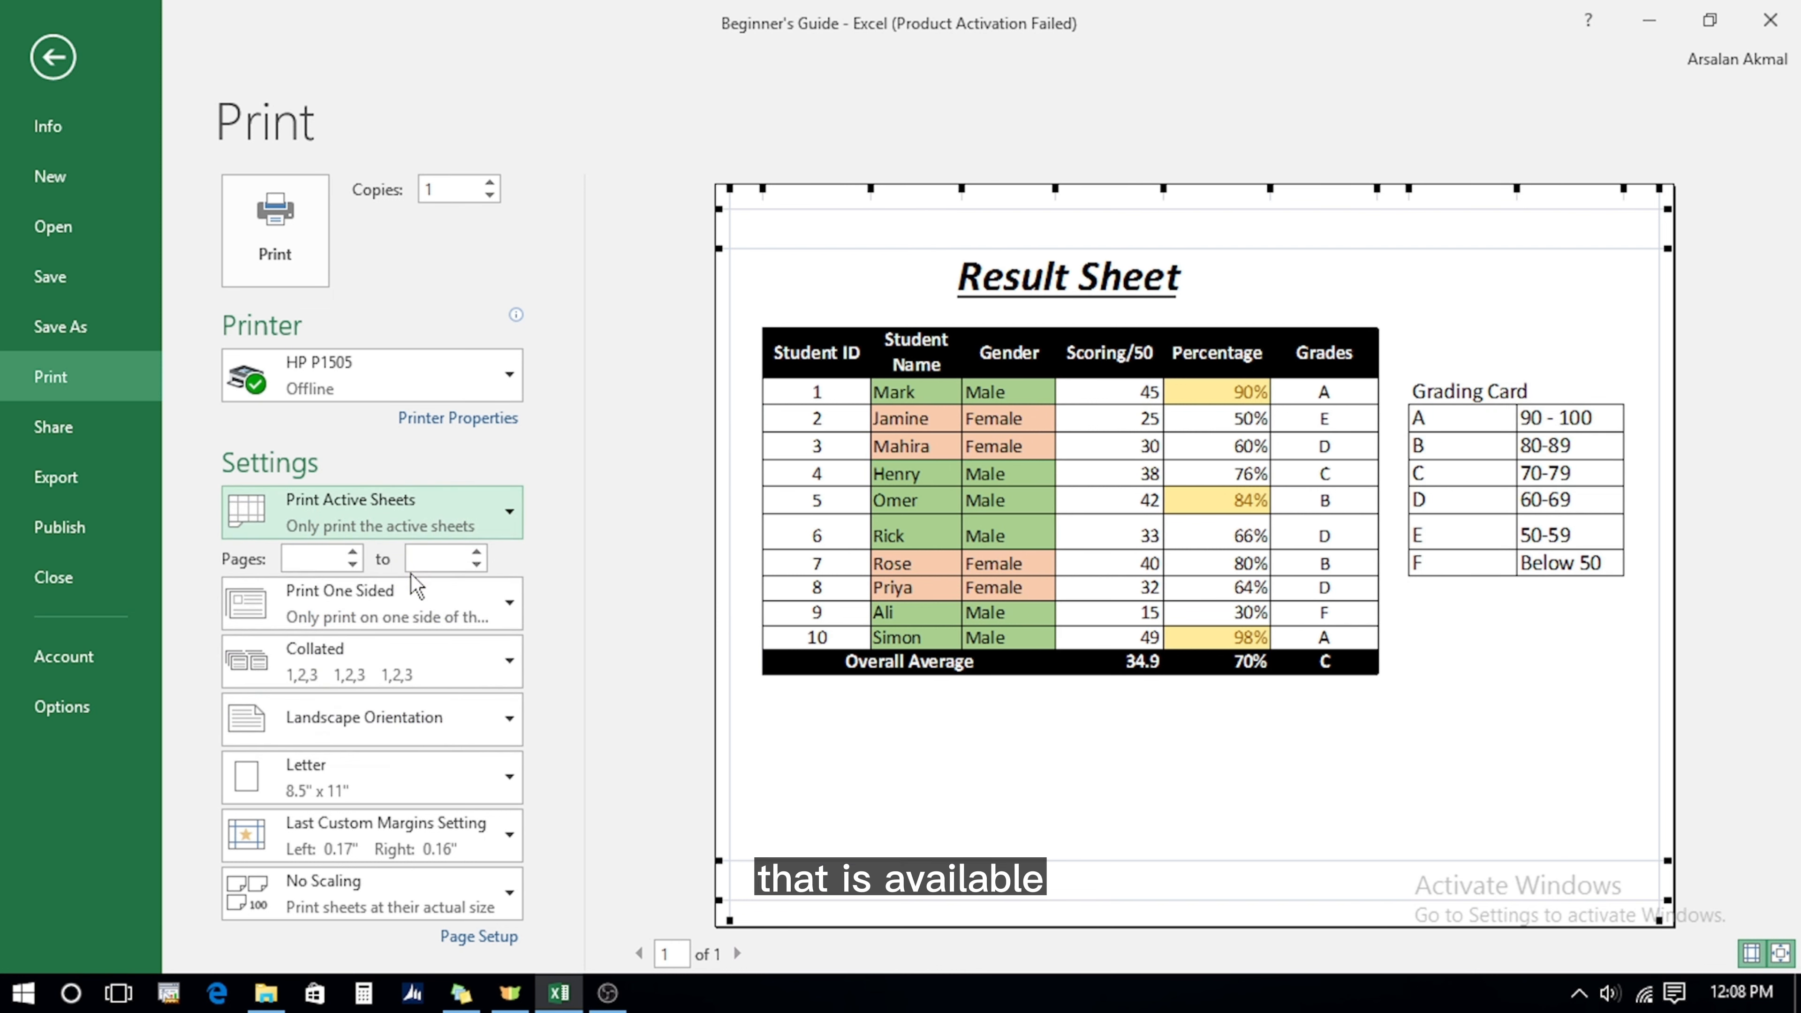
click(511, 510)
click(365, 692)
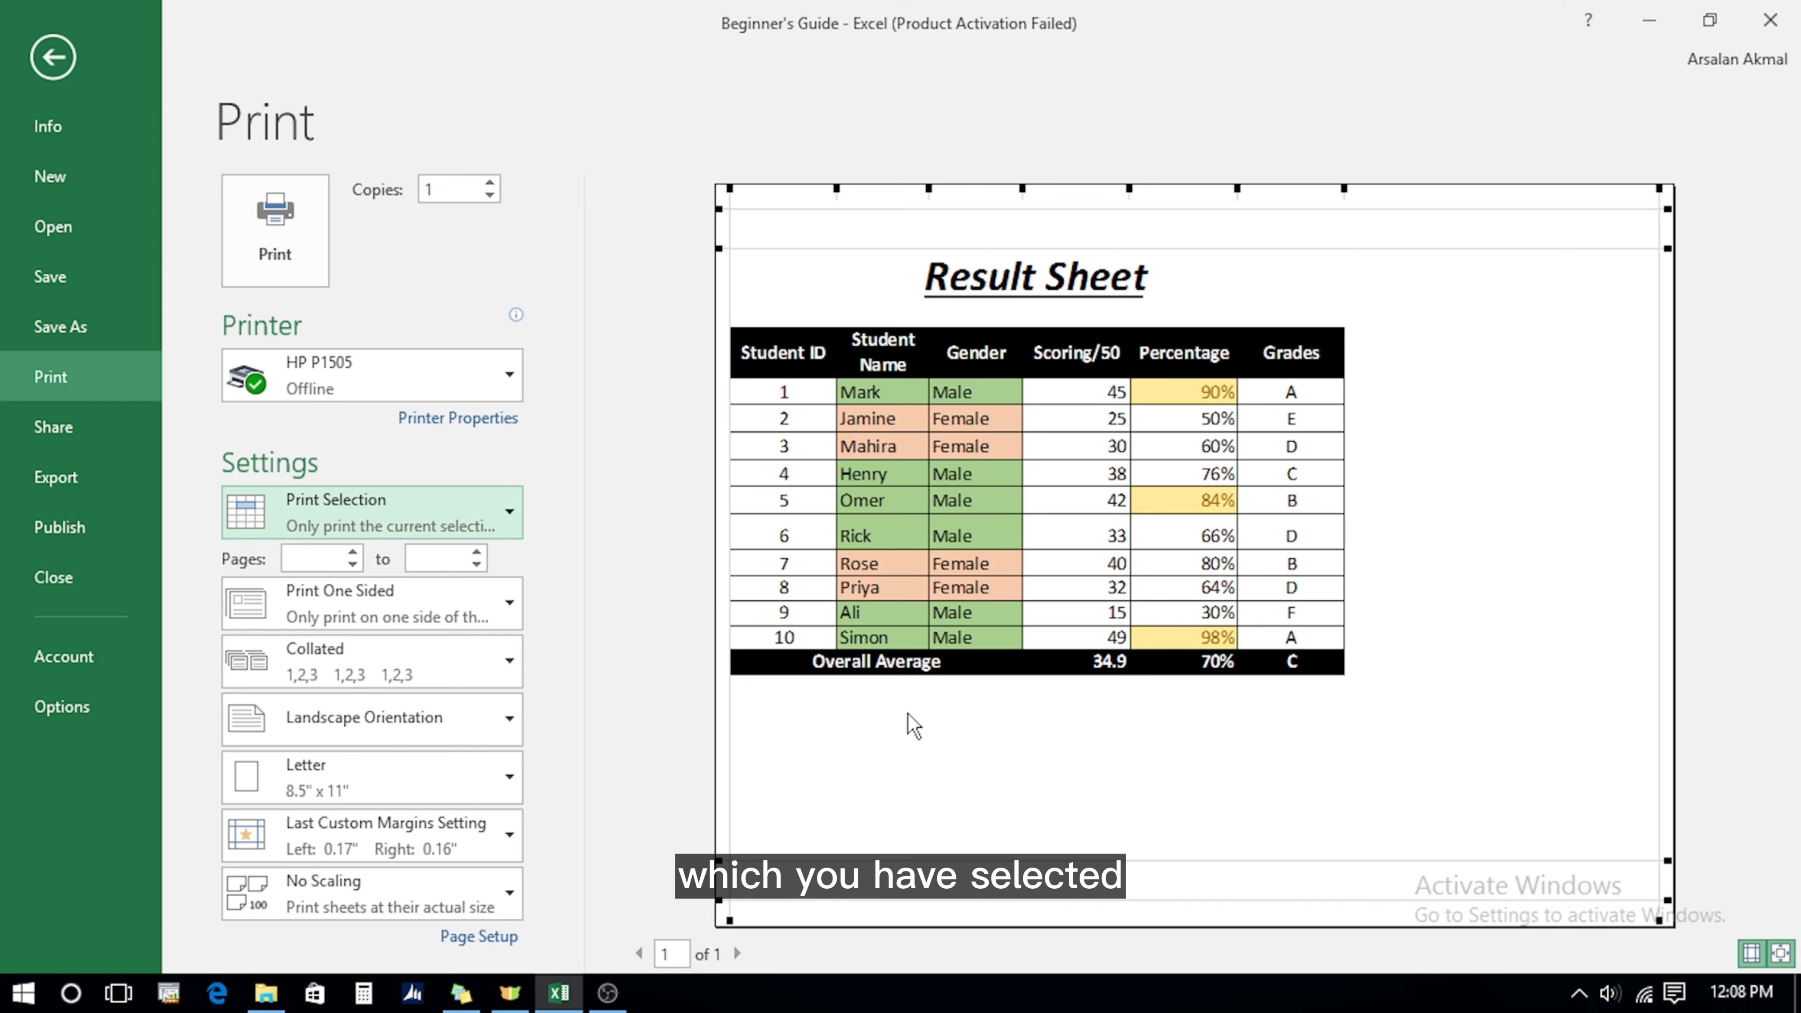
key(Escape)
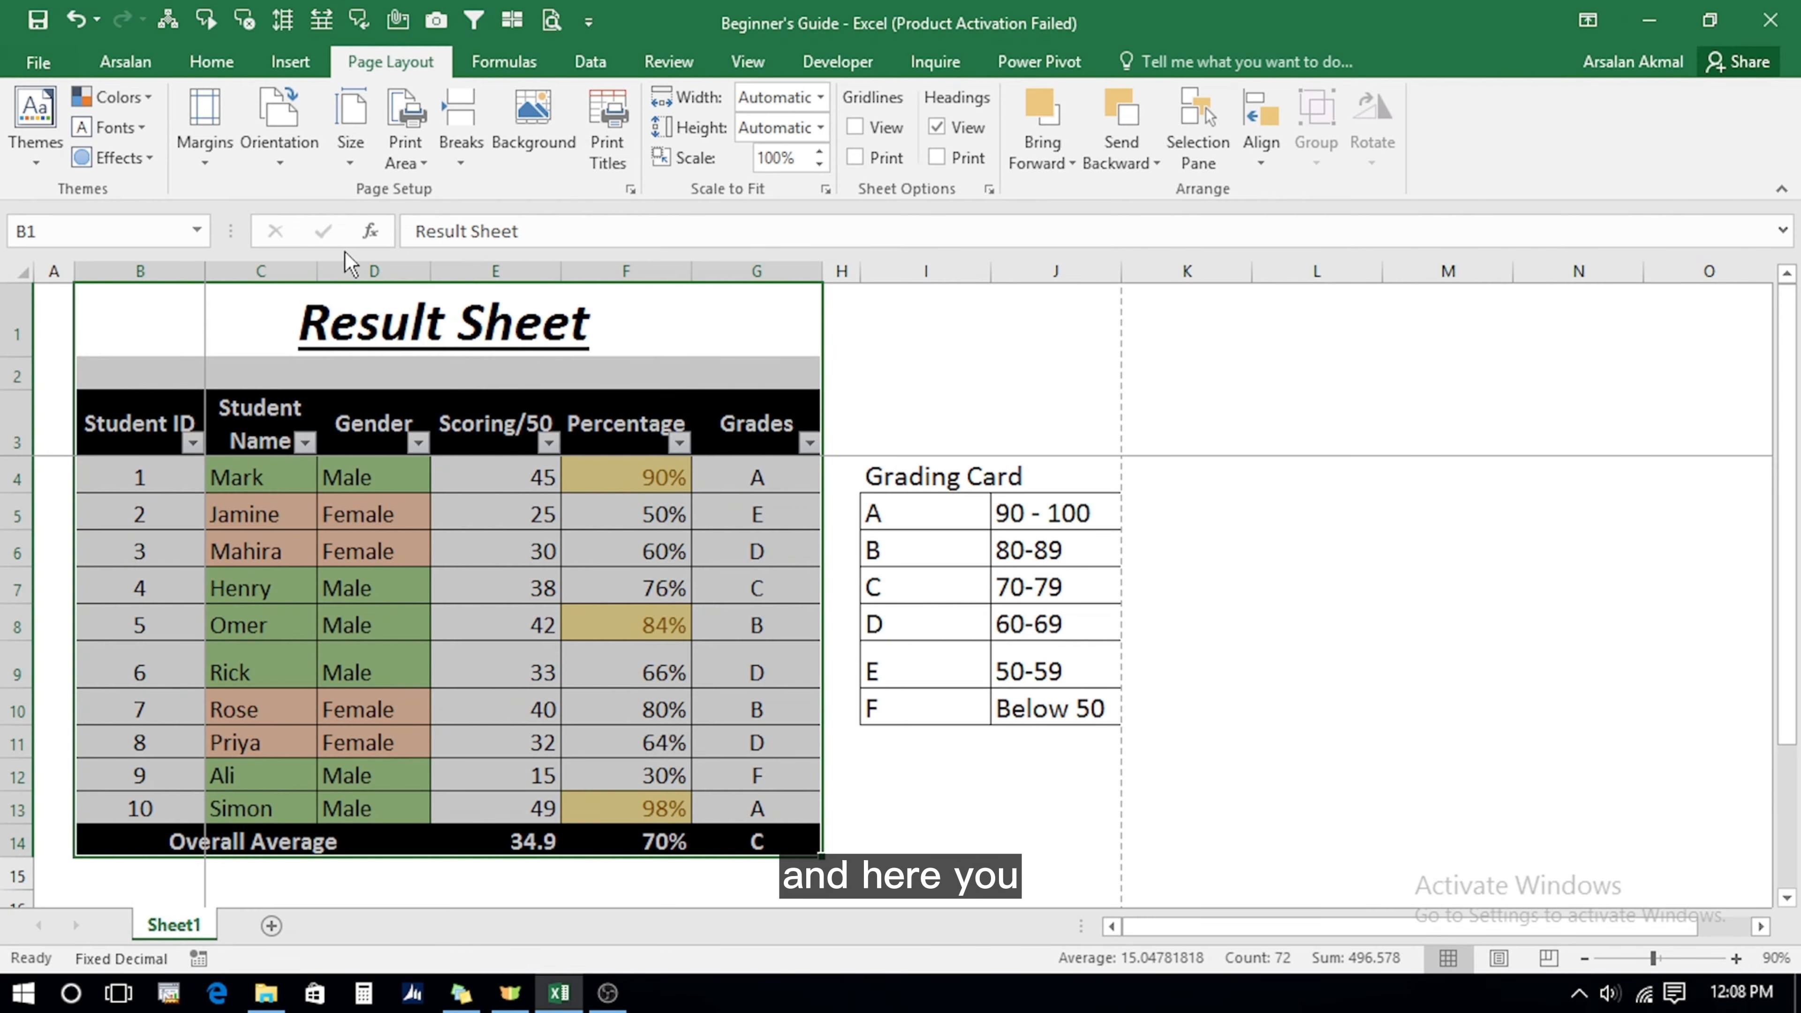